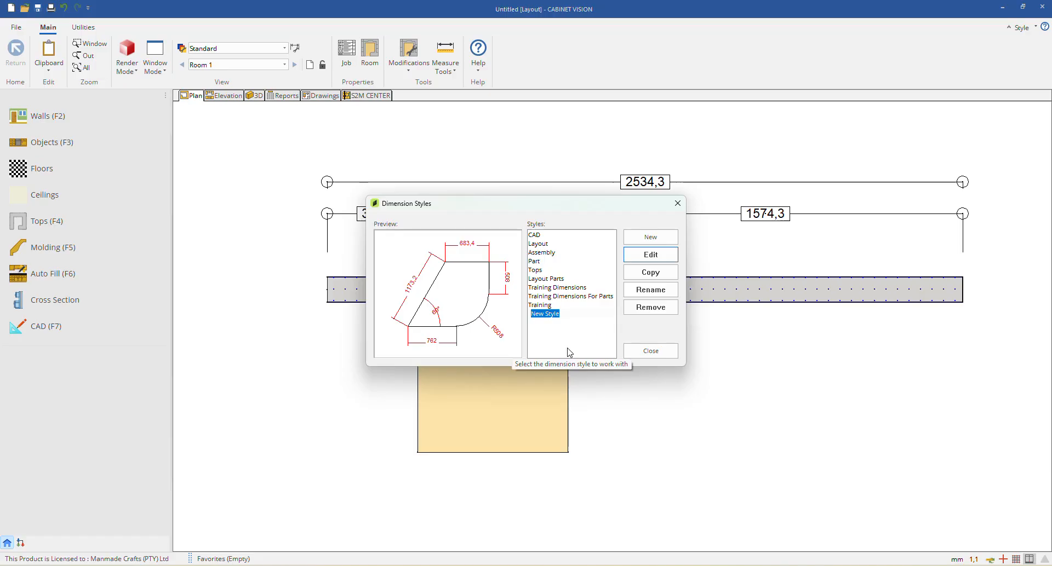
# Step: Name the new dimension style "Training Unipanel" and keep it selected in the style list
pyautogui.write('Trai')
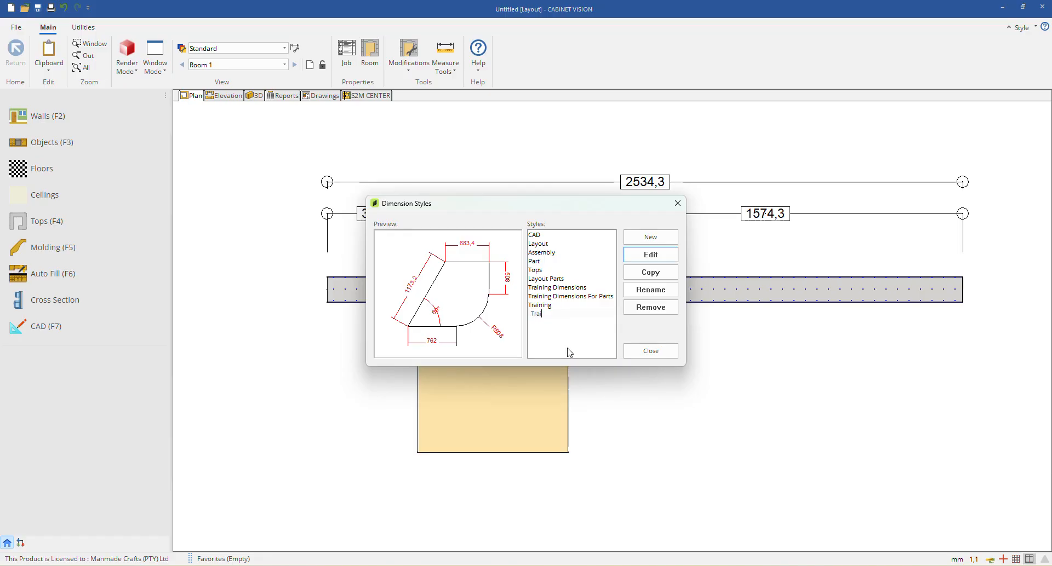
pyautogui.write('ning Unipanel')
pyautogui.press('Return')
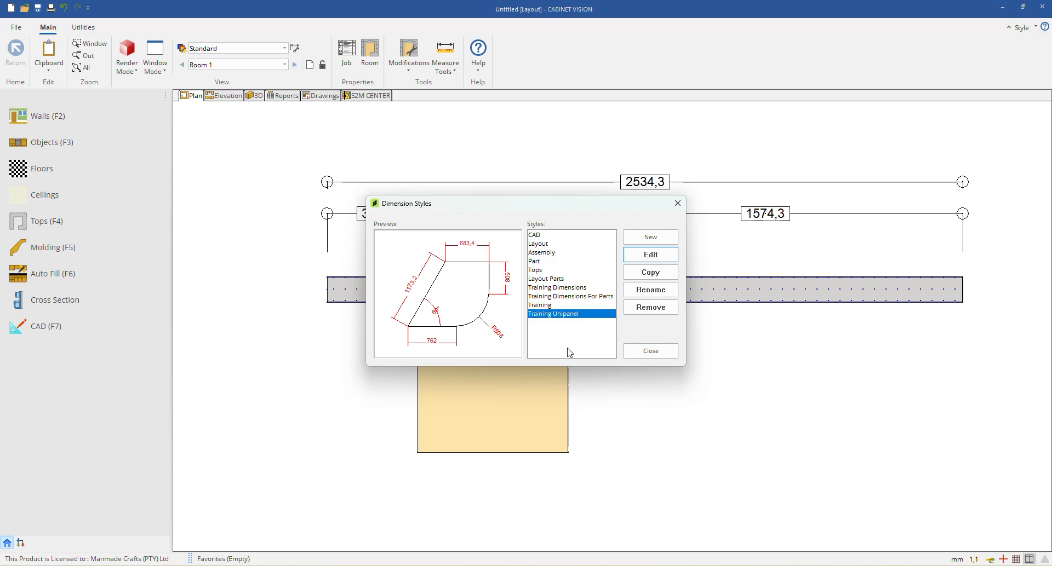
pyautogui.click(561, 279)
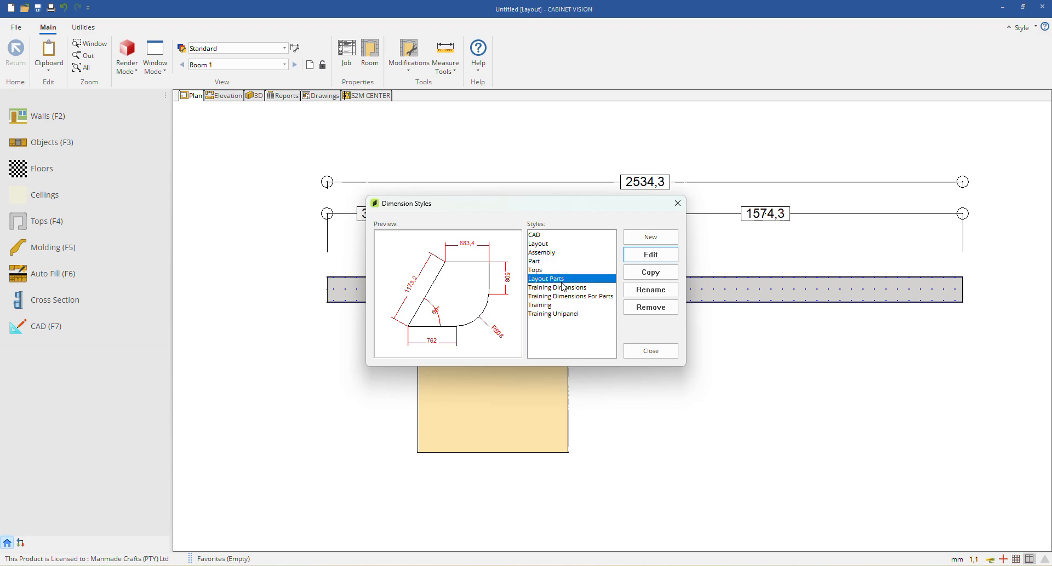
pyautogui.click(566, 316)
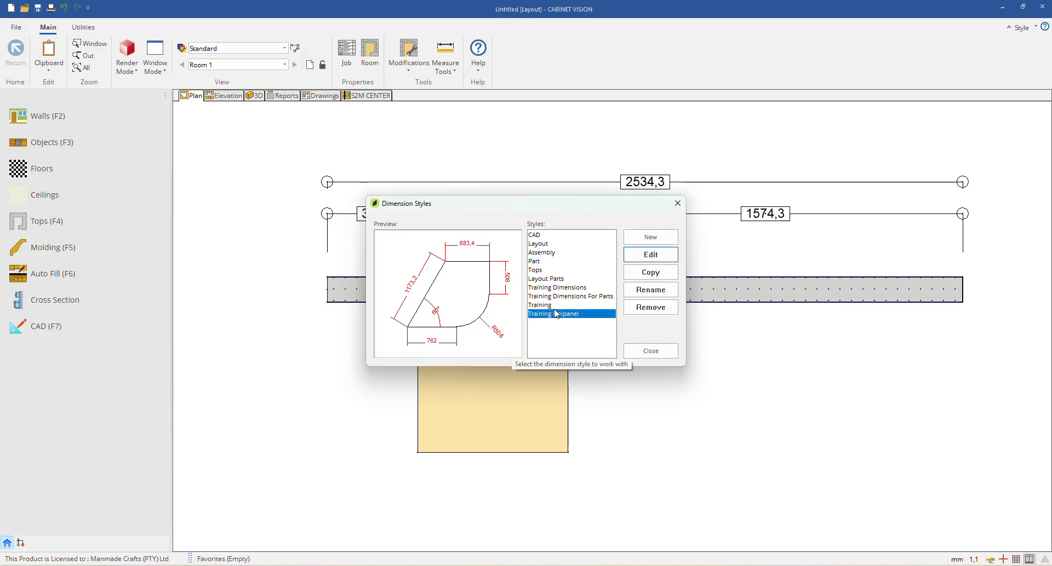
# Step: Open the Training Unipanel style for editing and toggle its Line property off and back on
pyautogui.click(654, 259)
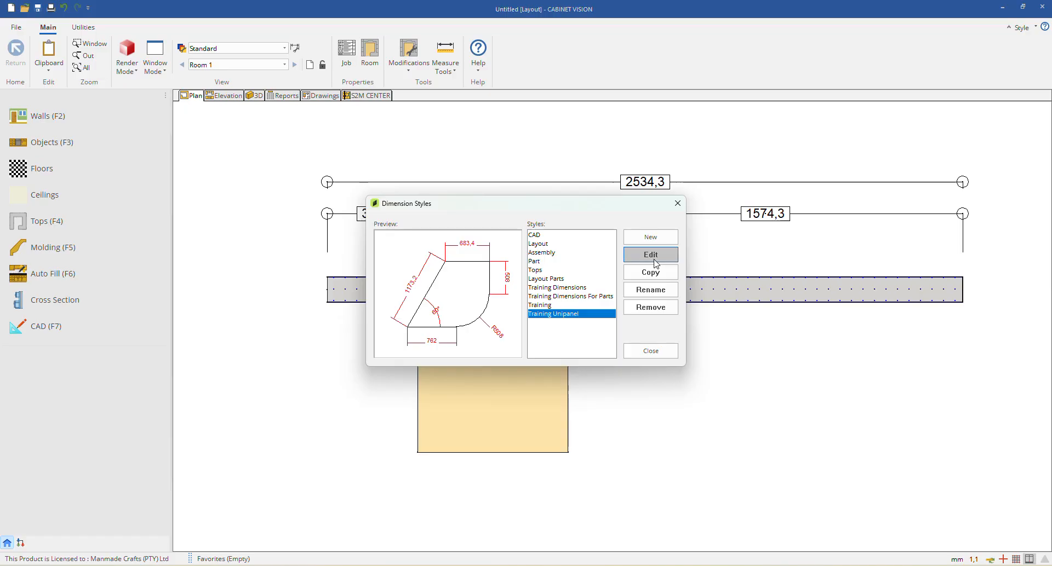
pyautogui.scroll(-6, 622, 272)
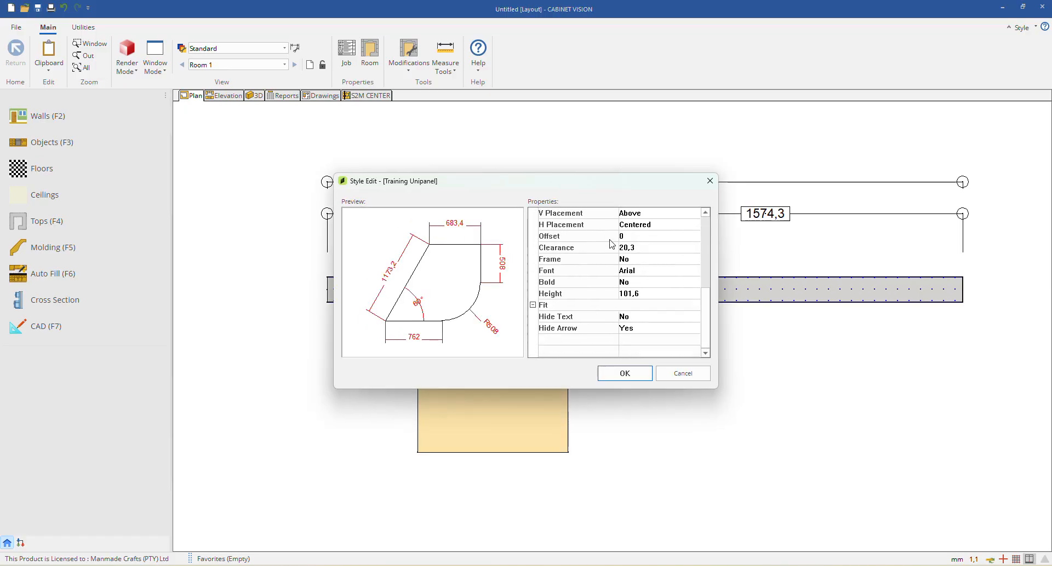
pyautogui.scroll(3, 623, 271)
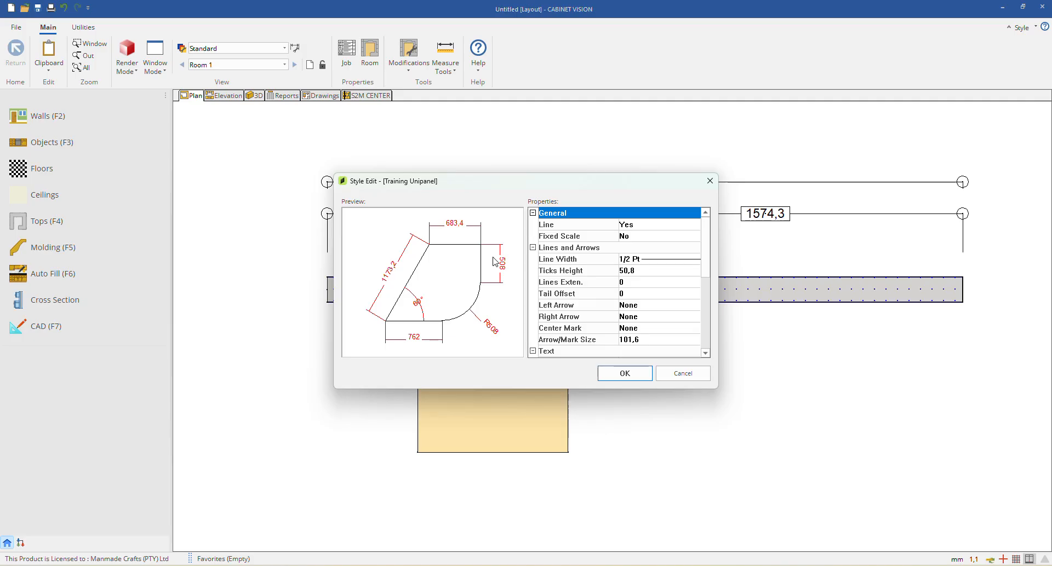
pyautogui.click(594, 227)
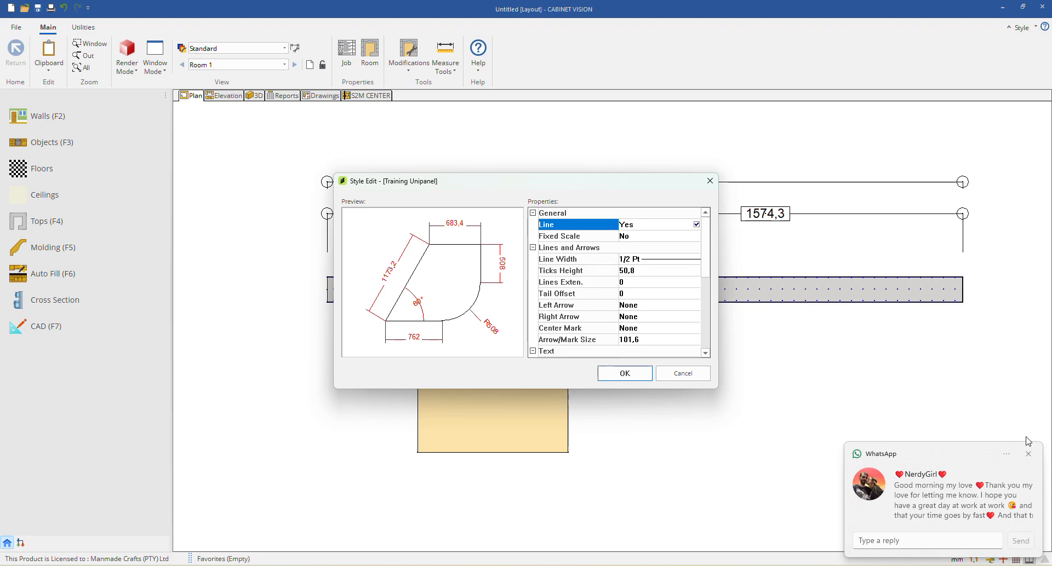
pyautogui.click(1028, 454)
pyautogui.doubleClick(663, 226)
pyautogui.doubleClick(666, 231)
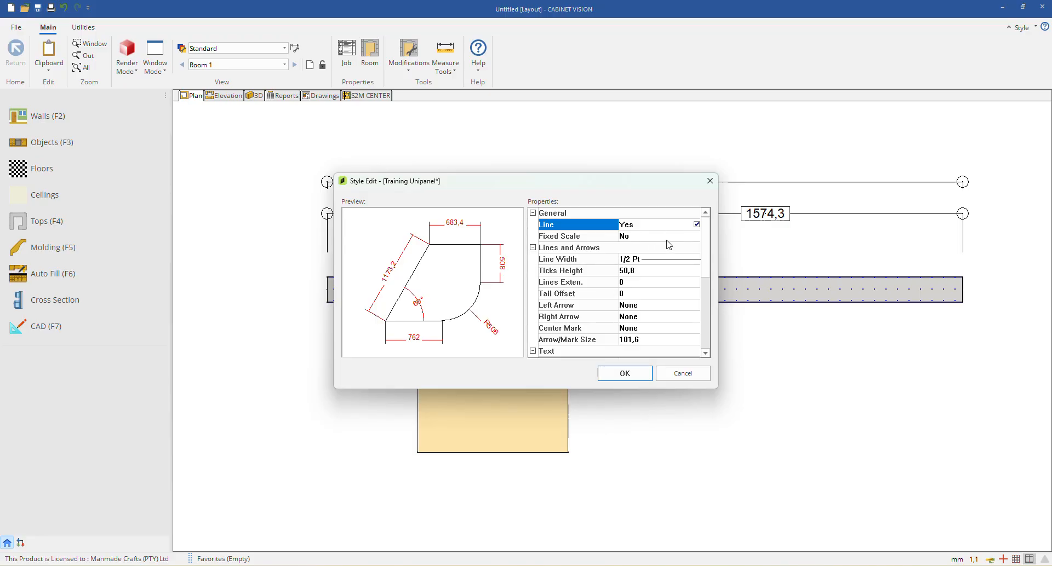
# Step: Examine the Fixed Scale property of the Training Unipanel style, cancel the style edit and close the dimension styles
pyautogui.click(612, 239)
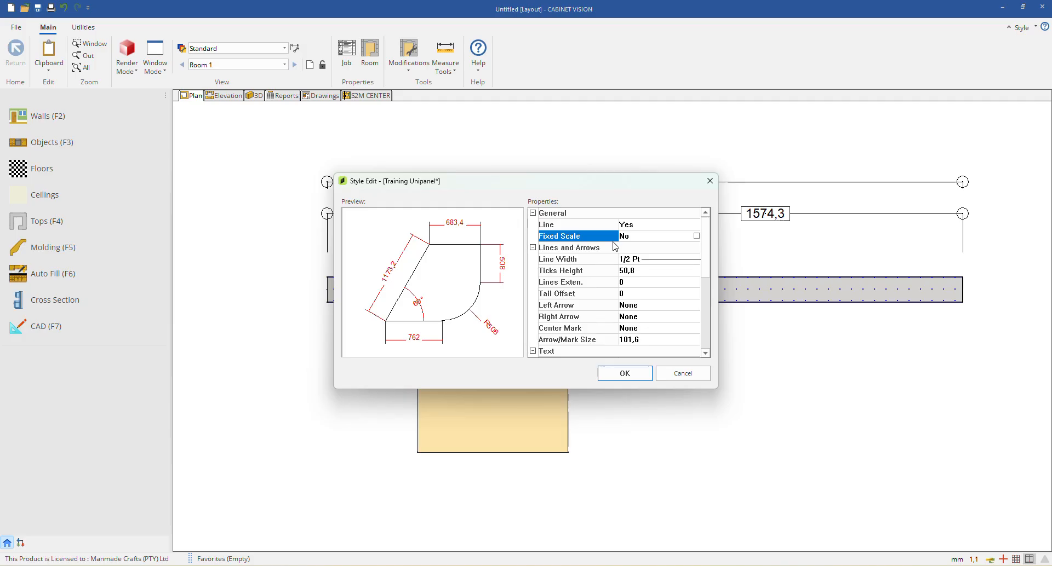
pyautogui.scroll(-5, 615, 247)
pyautogui.scroll(5, 624, 277)
pyautogui.click(683, 373)
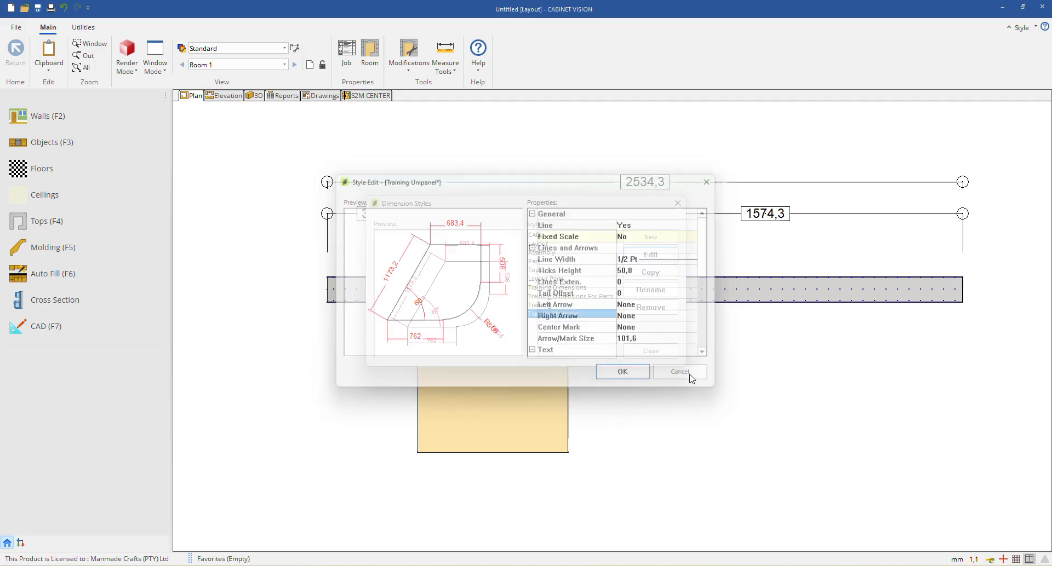
pyautogui.click(668, 353)
pyautogui.scroll(-3, 383, 192)
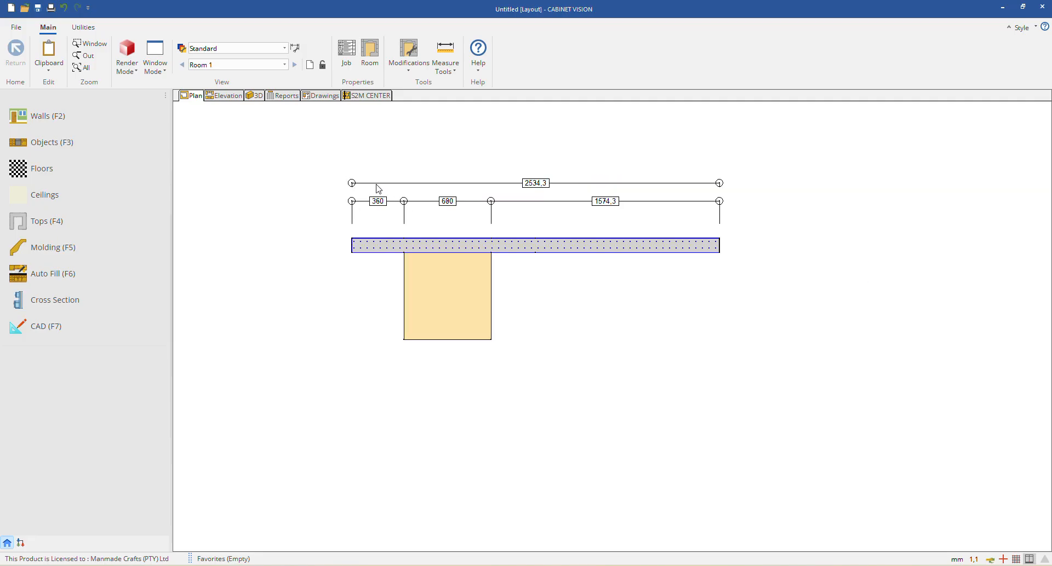
pyautogui.scroll(2, 409, 162)
pyautogui.rightClick(420, 157)
pyautogui.click(449, 134)
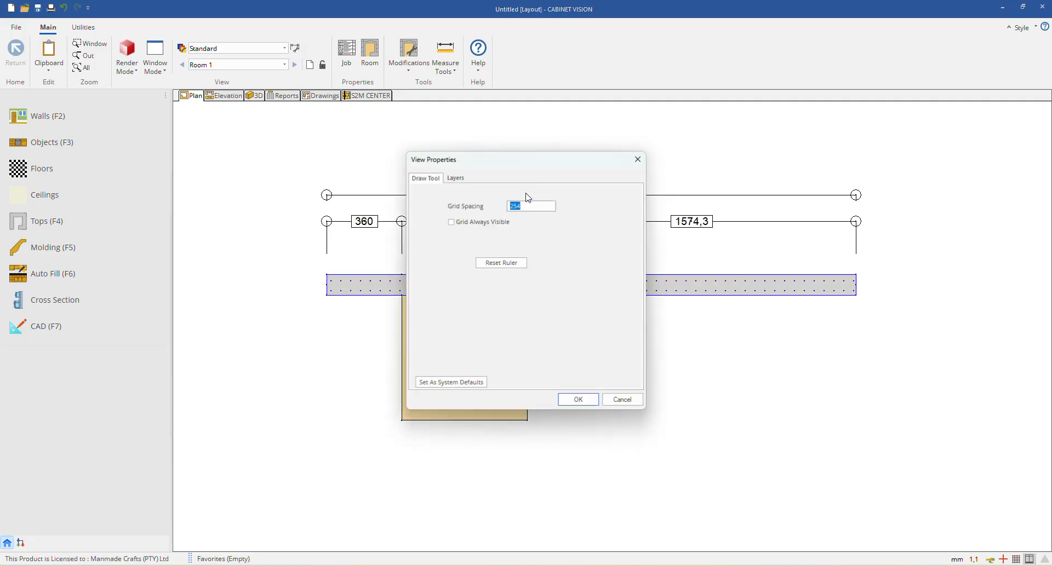
pyautogui.click(634, 162)
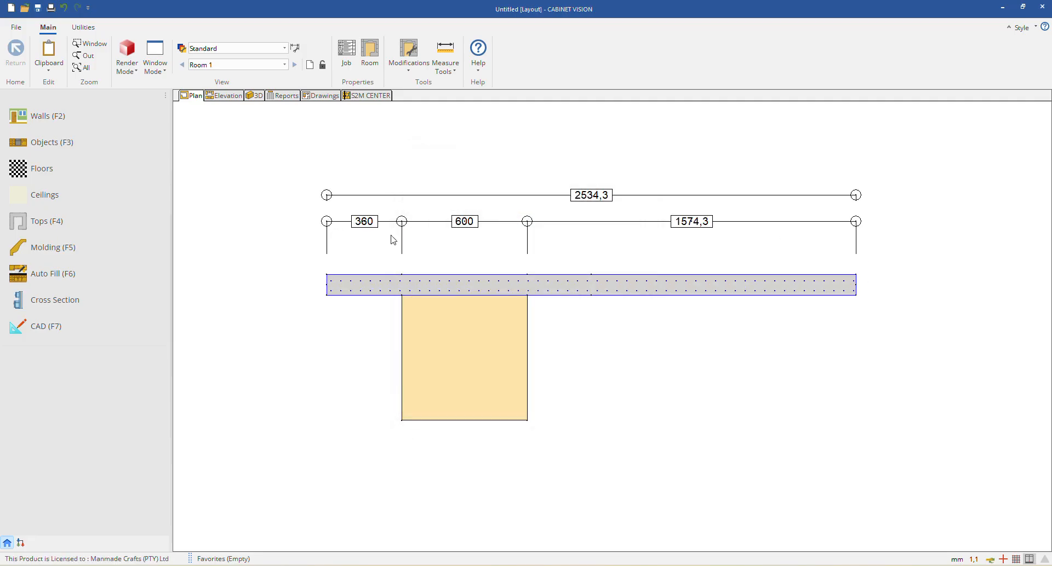
# Step: Send the Room 1 plan view to the drawings and place its scene on Sheet 1
pyautogui.rightClick(629, 346)
pyautogui.click(630, 375)
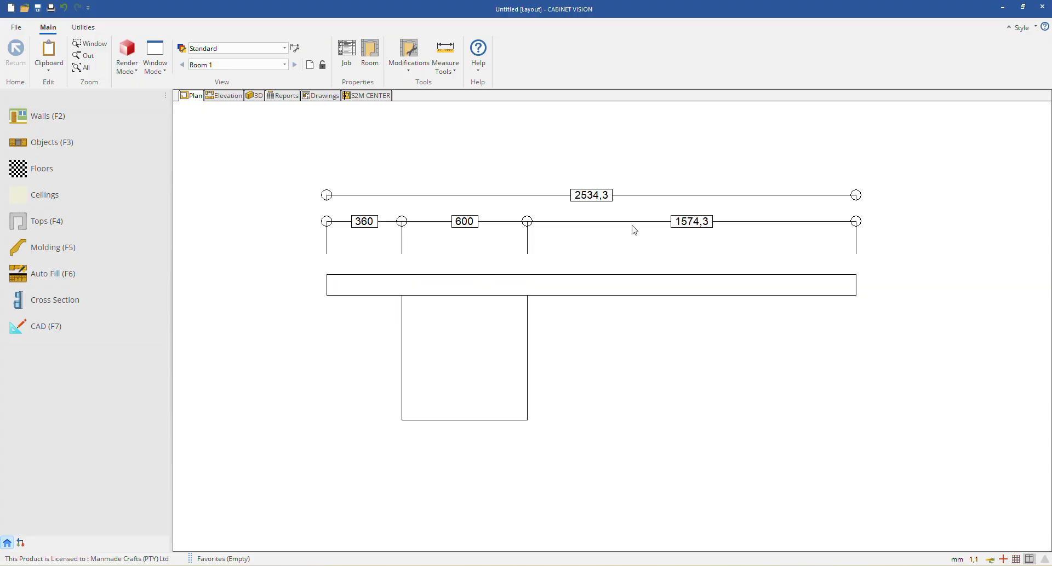
pyautogui.click(319, 97)
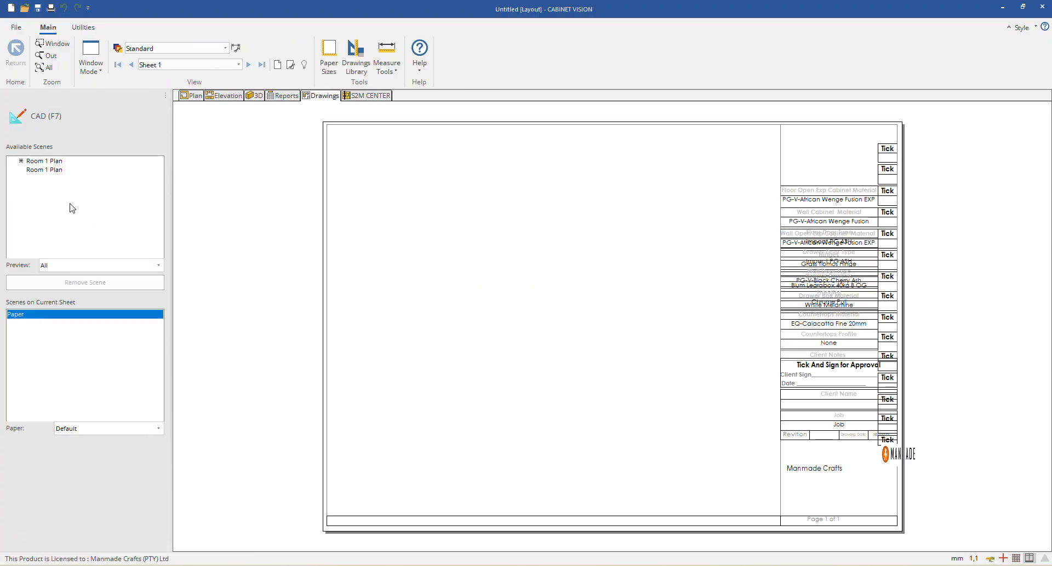
pyautogui.click(47, 170)
pyautogui.click(436, 262)
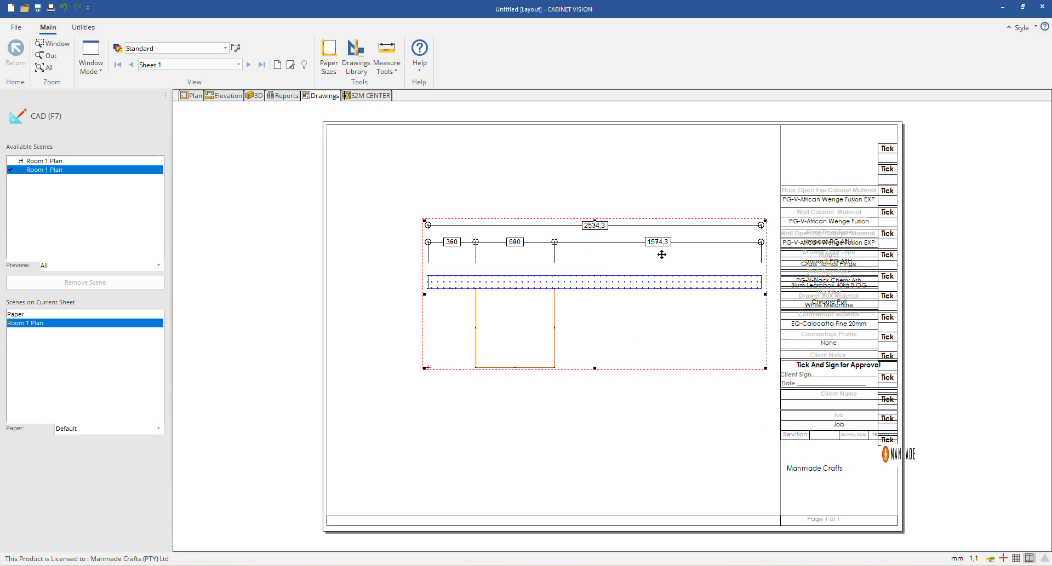
# Step: Return to the plan view and open the settings of its Dimensions layer
pyautogui.click(190, 96)
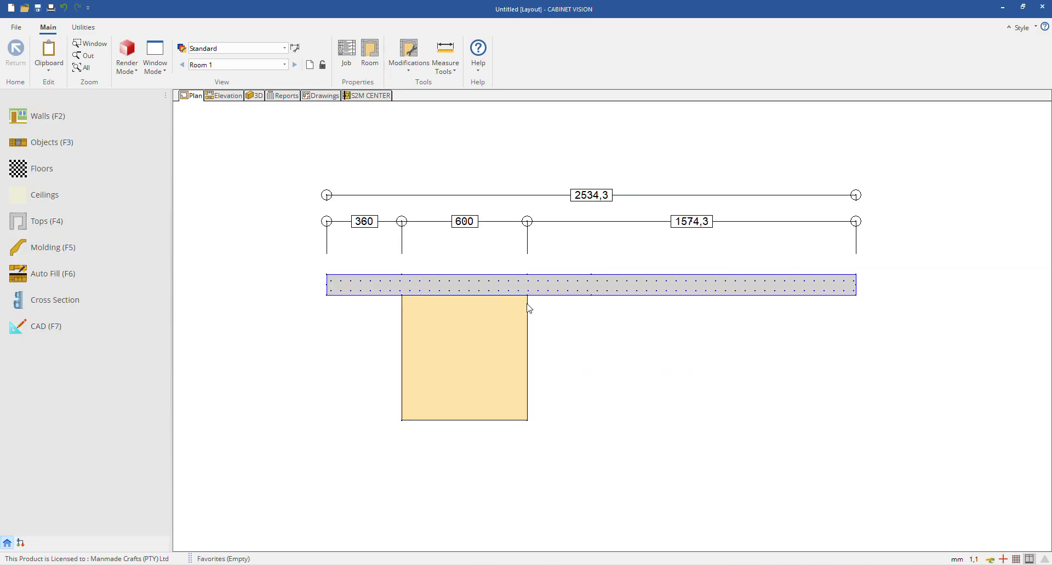
pyautogui.rightClick(429, 176)
pyautogui.click(457, 160)
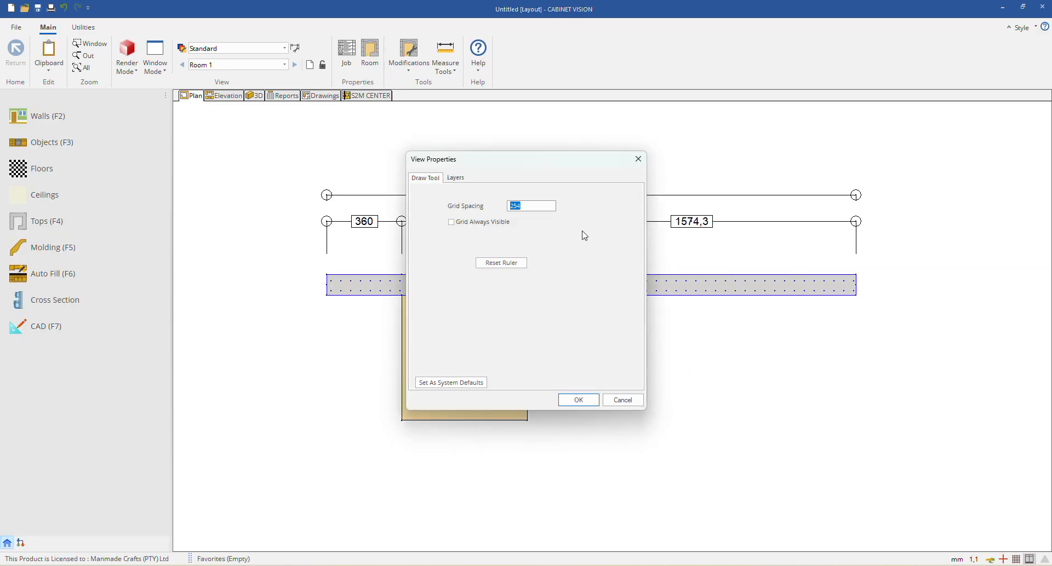
pyautogui.click(462, 179)
pyautogui.scroll(-1, 495, 299)
pyautogui.click(493, 353)
pyautogui.doubleClick(493, 353)
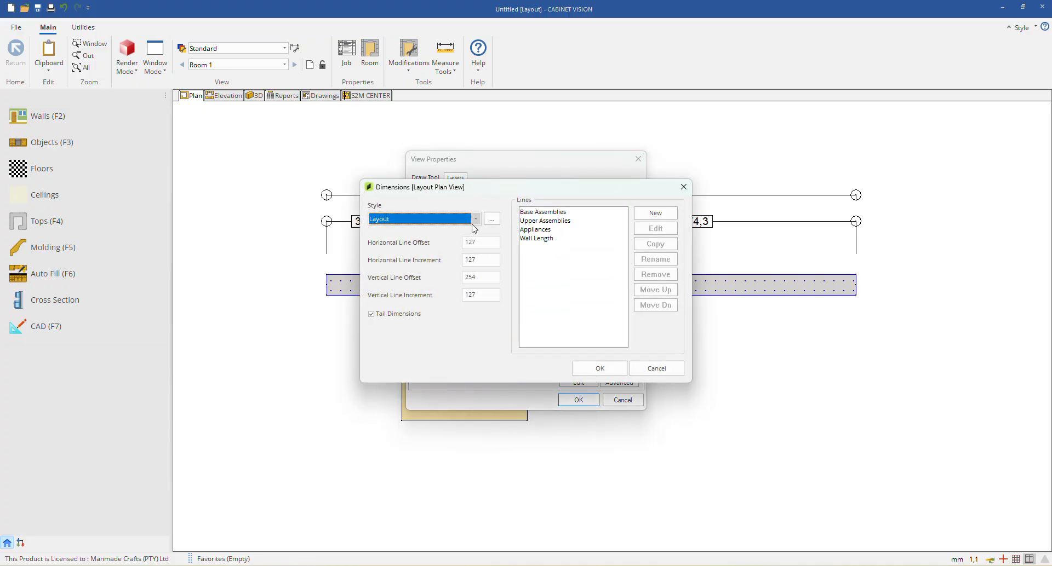
# Step: Enable Fixed Scale in the Layout dimension style and confirm the plan view's dimension settings
pyautogui.click(496, 222)
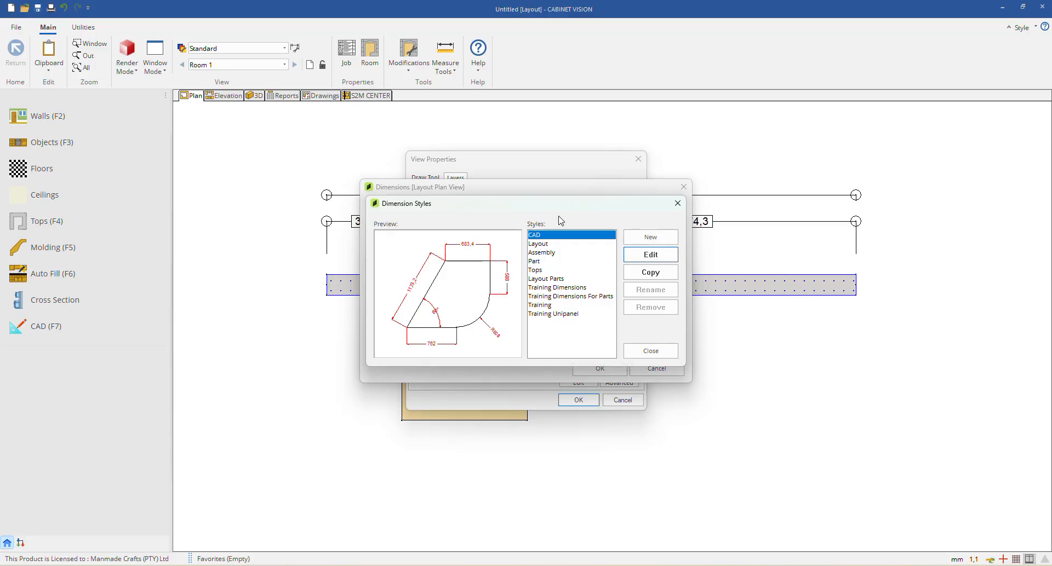
pyautogui.click(556, 245)
pyautogui.click(651, 256)
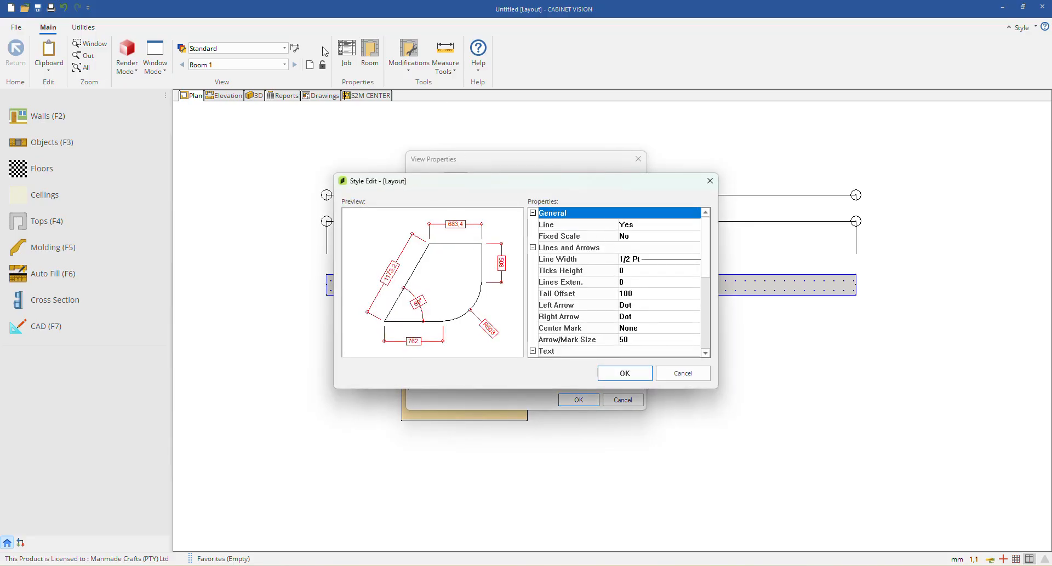
pyautogui.click(635, 237)
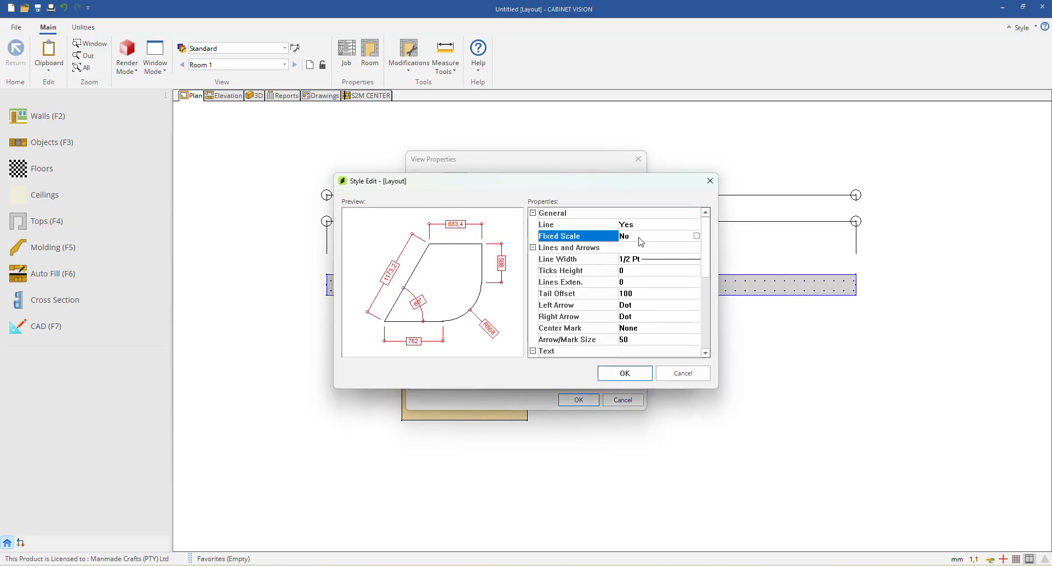
pyautogui.click(625, 373)
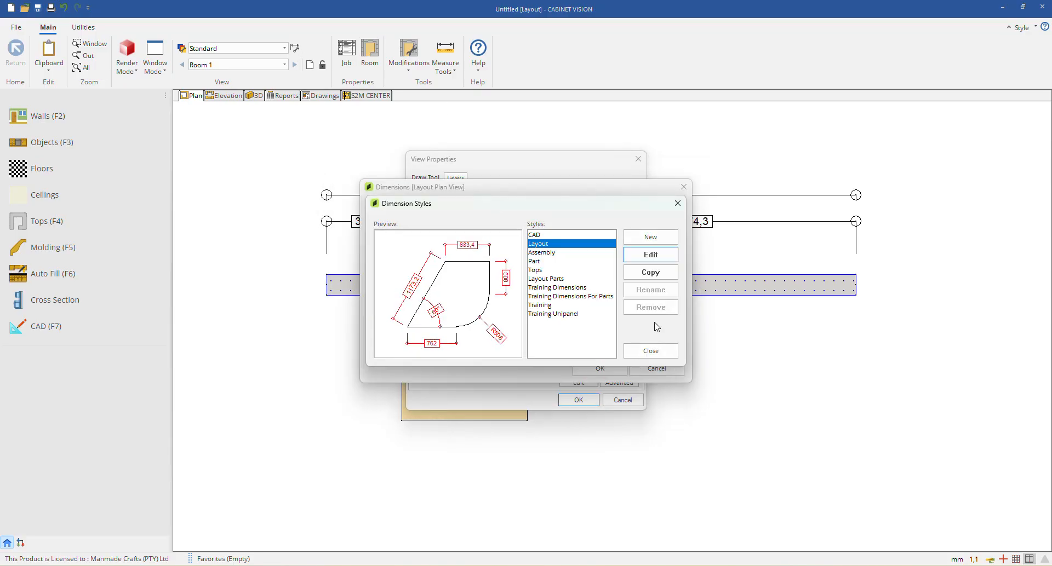
pyautogui.click(646, 352)
pyautogui.click(601, 369)
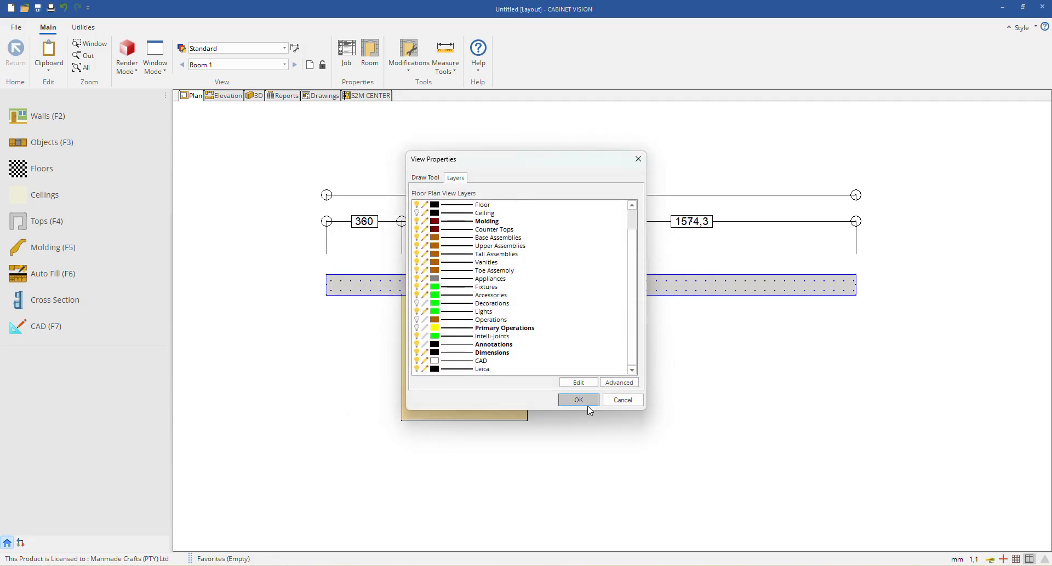
pyautogui.click(580, 400)
# Step: Send the updated plan view to the drawings and replace the earlier plan scene on Sheet 1 with it
pyautogui.rightClick(585, 330)
pyautogui.click(607, 349)
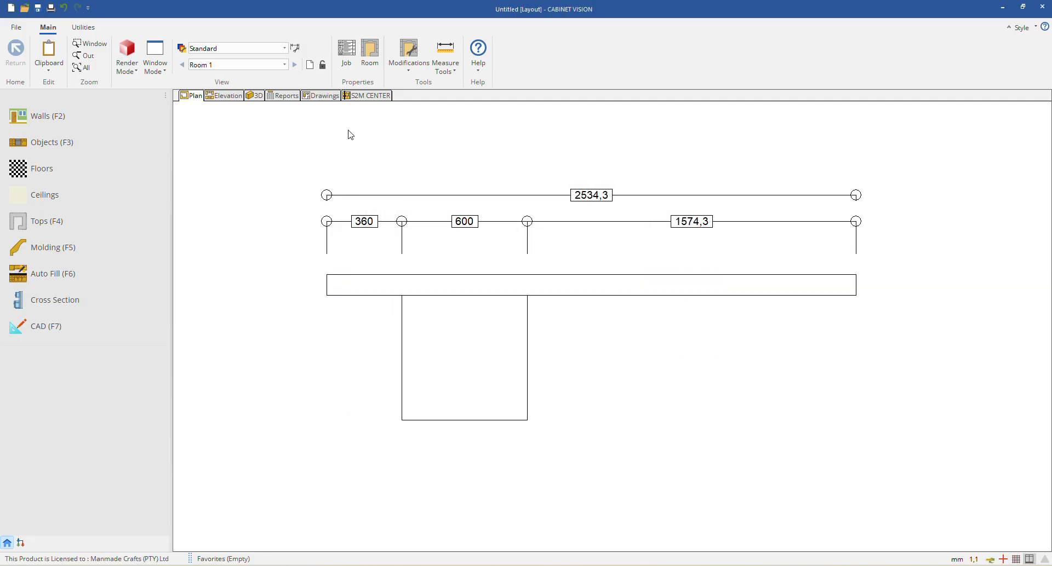
pyautogui.click(325, 98)
pyautogui.rightClick(503, 311)
pyautogui.click(499, 252)
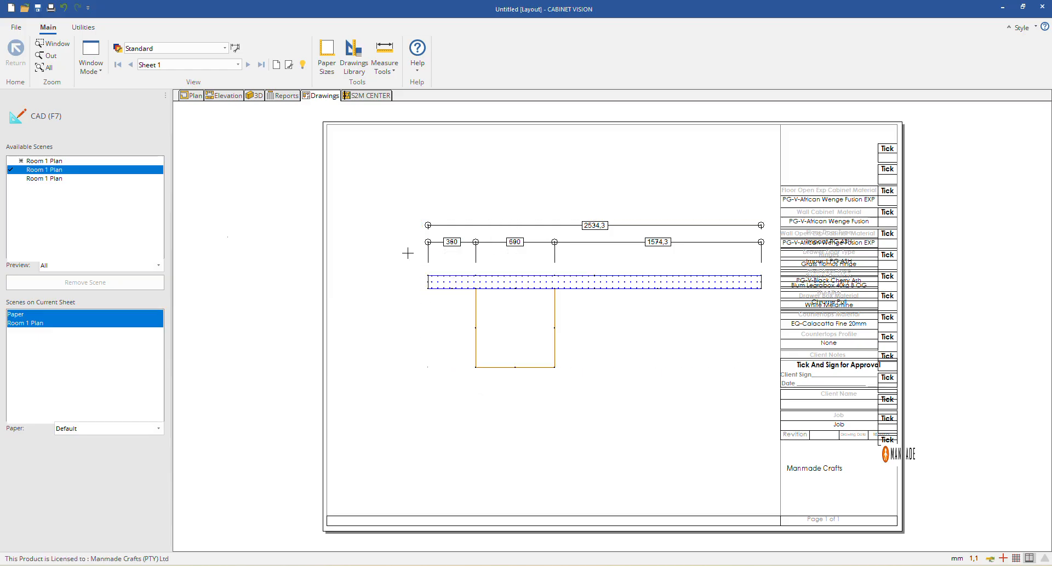
pyautogui.moveTo(44, 178); pyautogui.dragTo(399, 245)
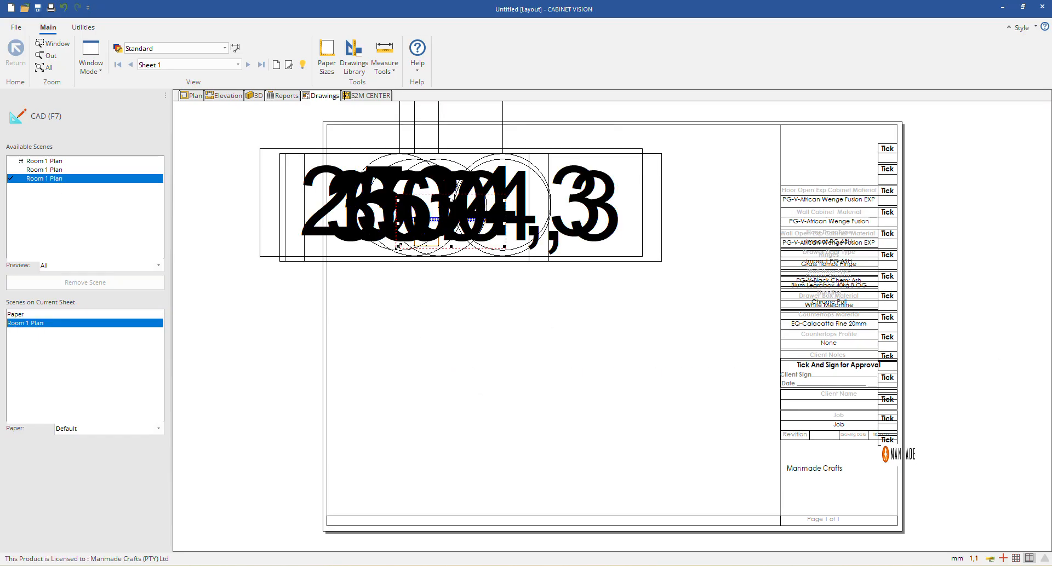
# Step: Enlarge the placed plan scene on Sheet 1, inspect its dimension text size, and return to the plan view
pyautogui.scroll(-2, 399, 246)
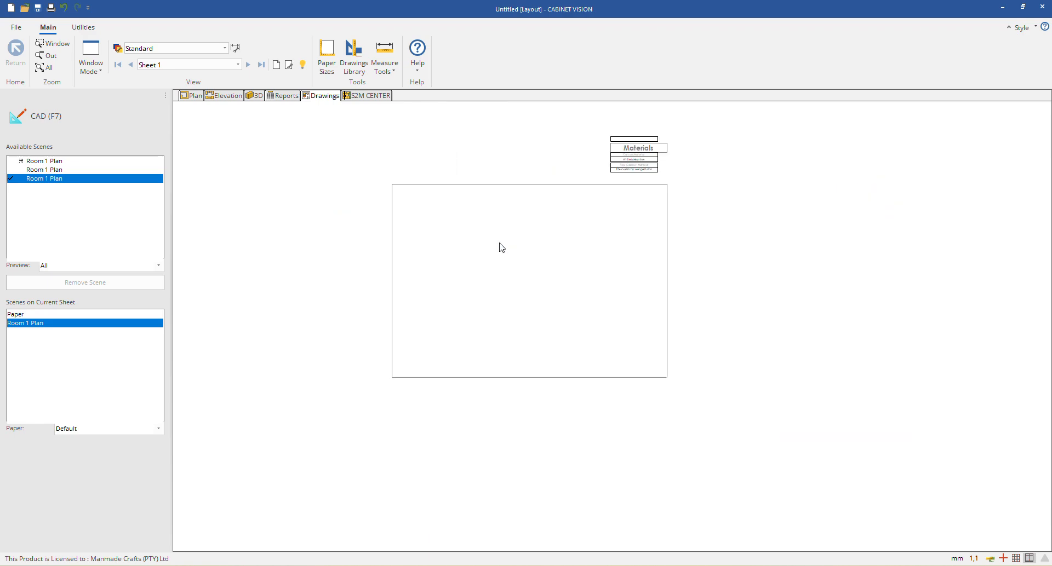
pyautogui.scroll(4, 399, 247)
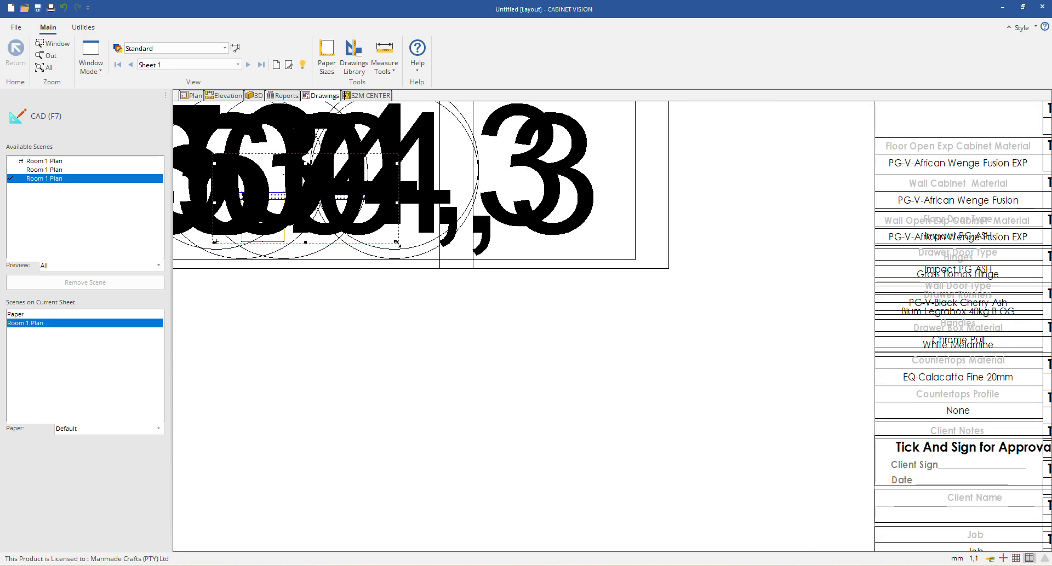
pyautogui.scroll(2, 713, 438)
pyautogui.scroll(2, 730, 329)
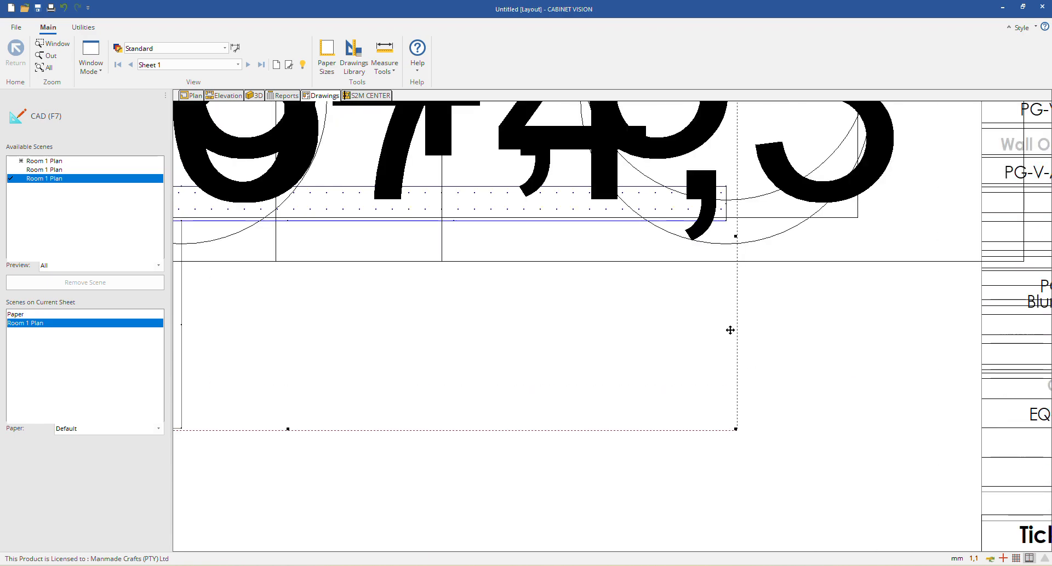
pyautogui.scroll(-4, 730, 330)
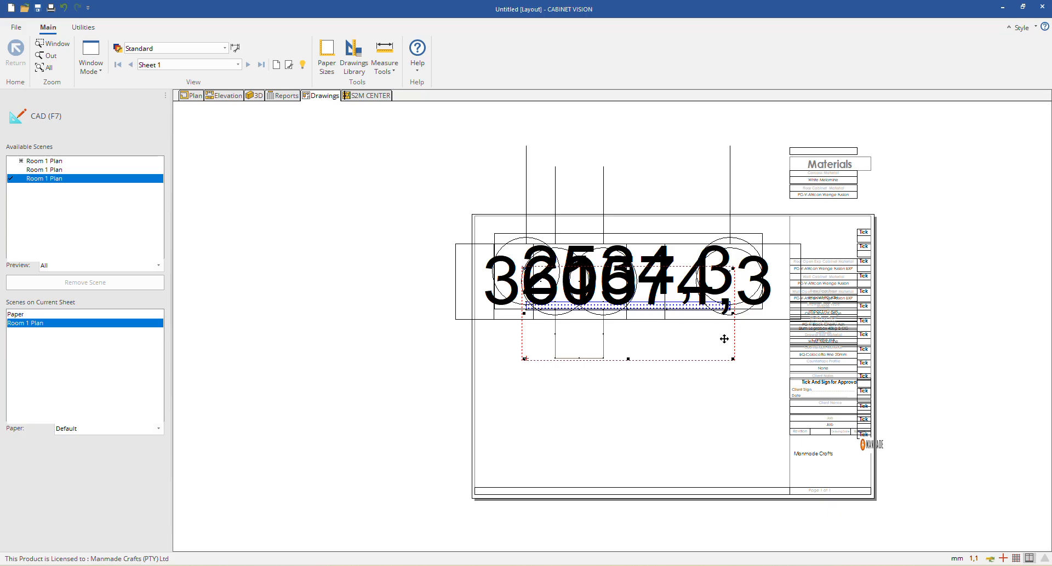
pyautogui.scroll(-2, 319, 162)
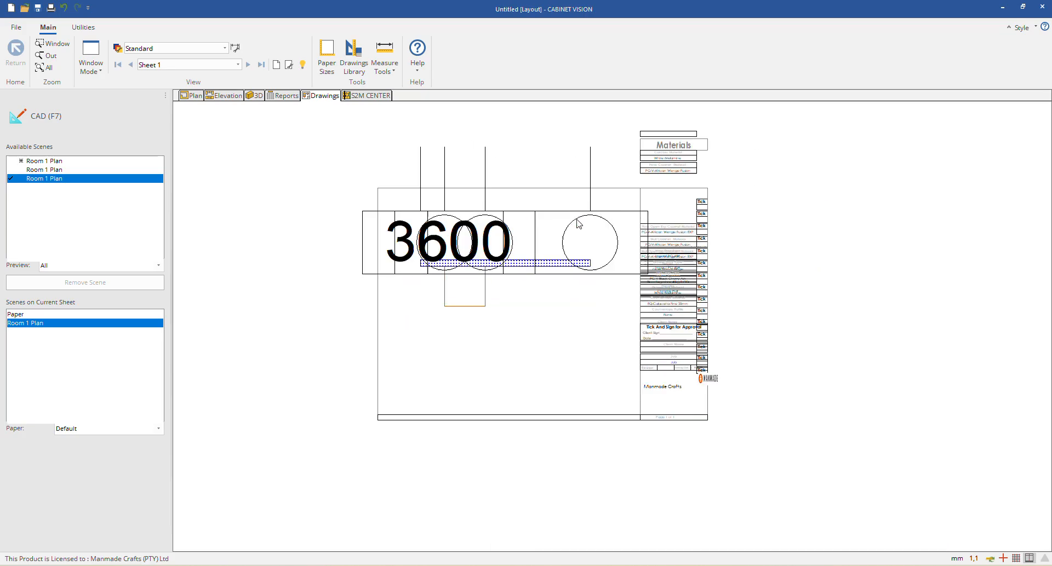
pyautogui.scroll(2, 578, 224)
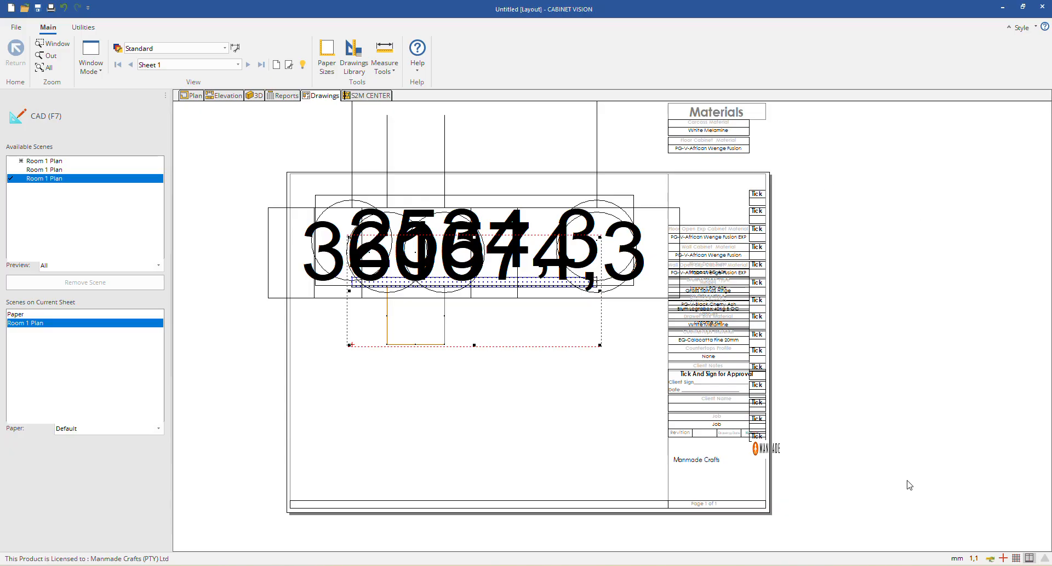
pyautogui.click(193, 97)
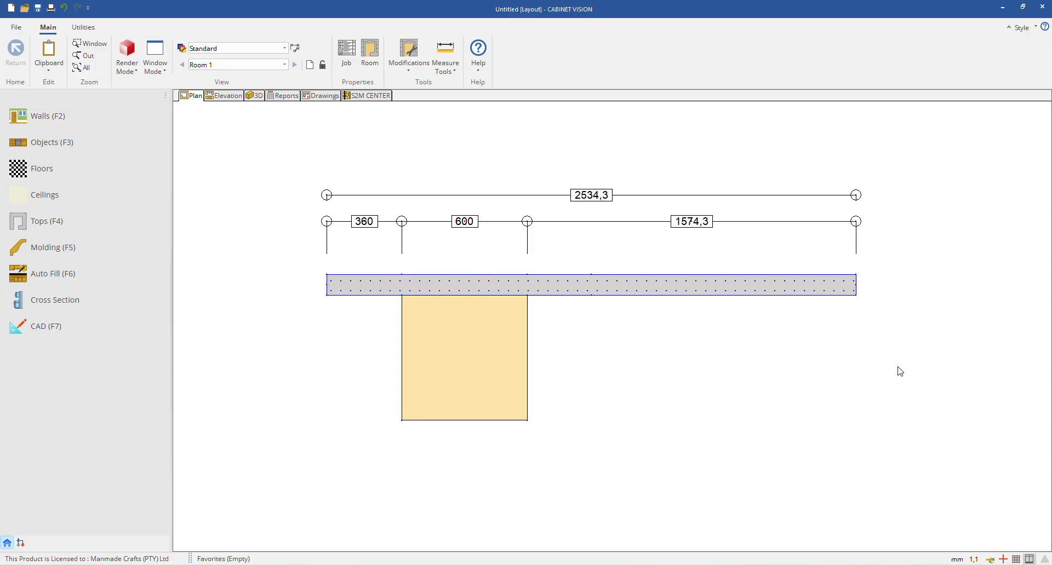
# Step: Return to the drawings and remove the placed plan scene from Sheet 1
pyautogui.click(320, 95)
pyautogui.click(491, 280)
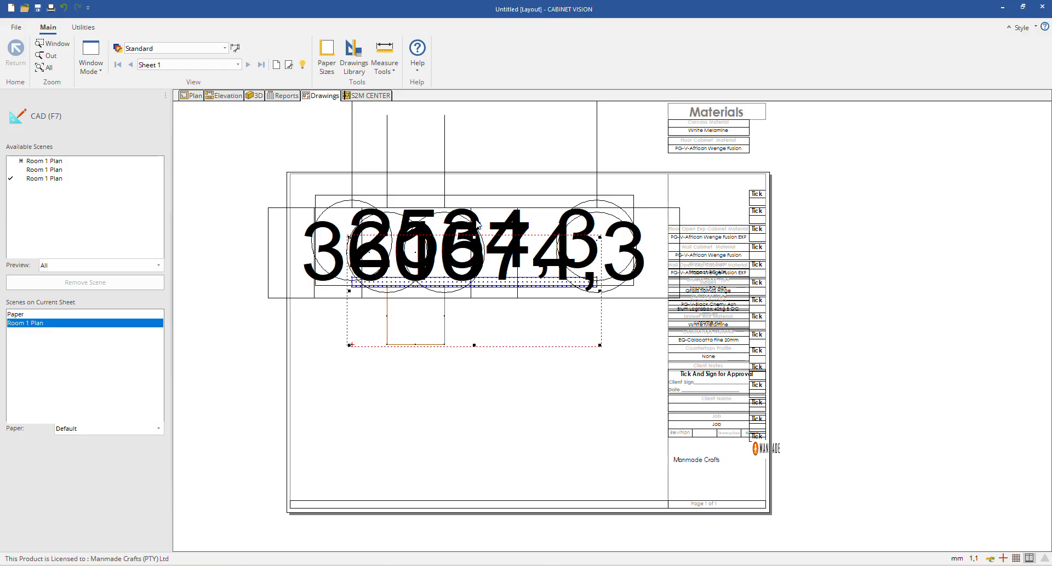
pyautogui.rightClick(476, 226)
pyautogui.click(481, 183)
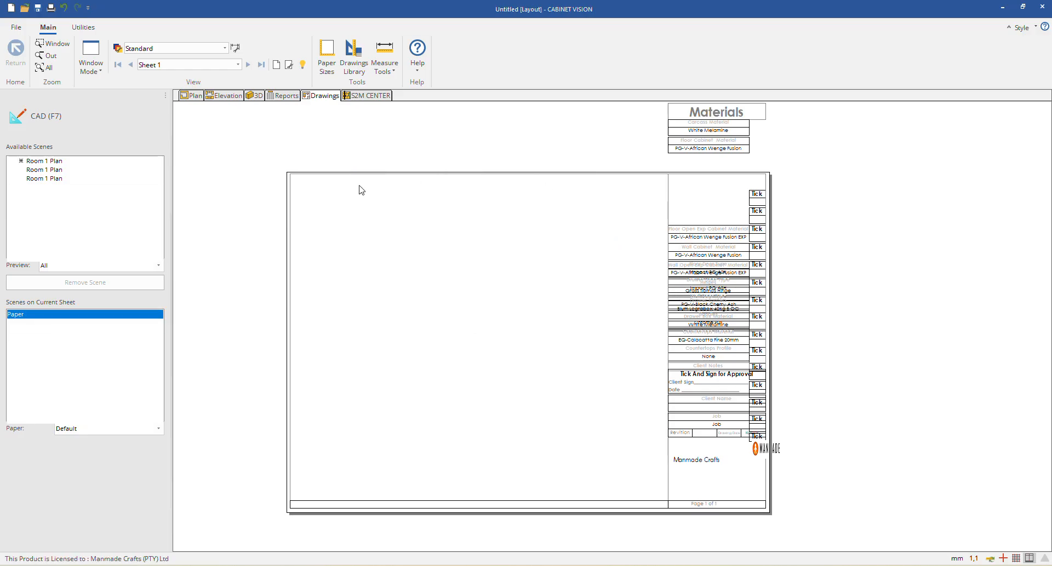
# Step: Switch to the plan view and open the dimension styles from its Dimensions layer settings
pyautogui.click(196, 98)
pyautogui.rightClick(416, 189)
pyautogui.click(445, 179)
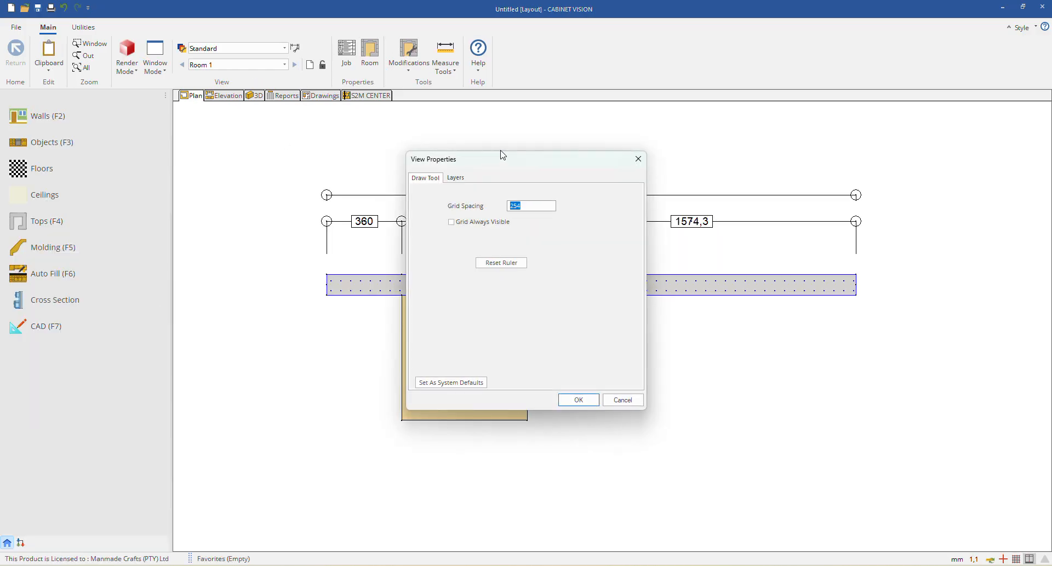
pyautogui.click(456, 178)
pyautogui.scroll(-2, 540, 258)
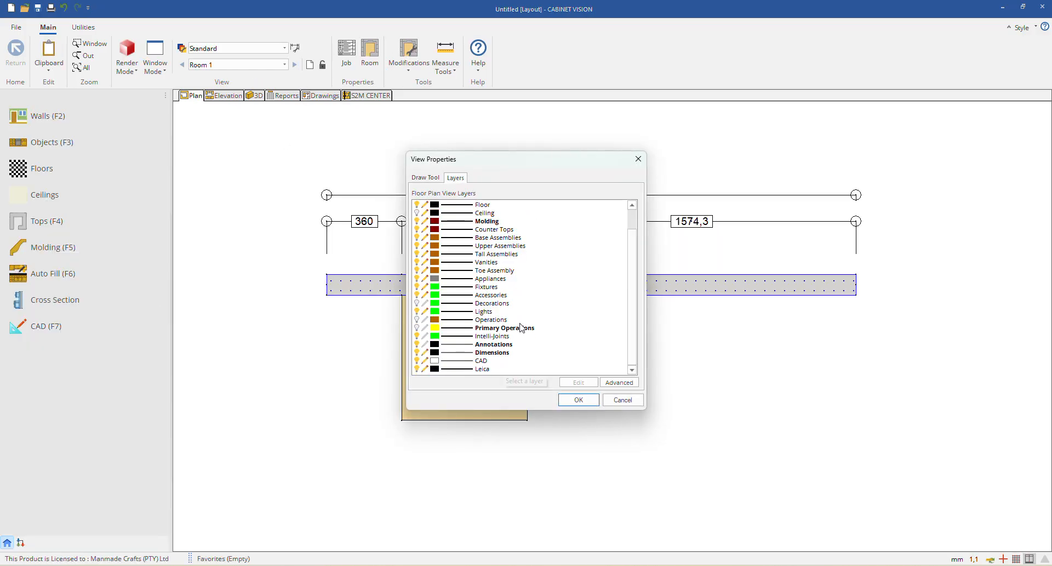
pyautogui.doubleClick(496, 353)
pyautogui.click(491, 219)
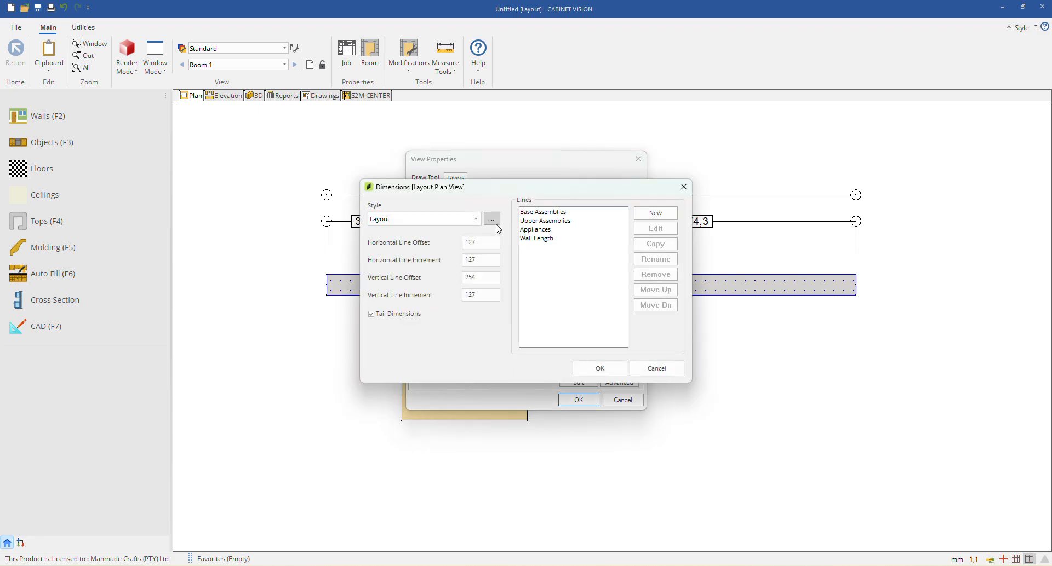
# Step: Turn off Fixed Scale in the Layout dimension style and confirm the plan view's dimension settings
pyautogui.click(607, 252)
pyautogui.click(607, 244)
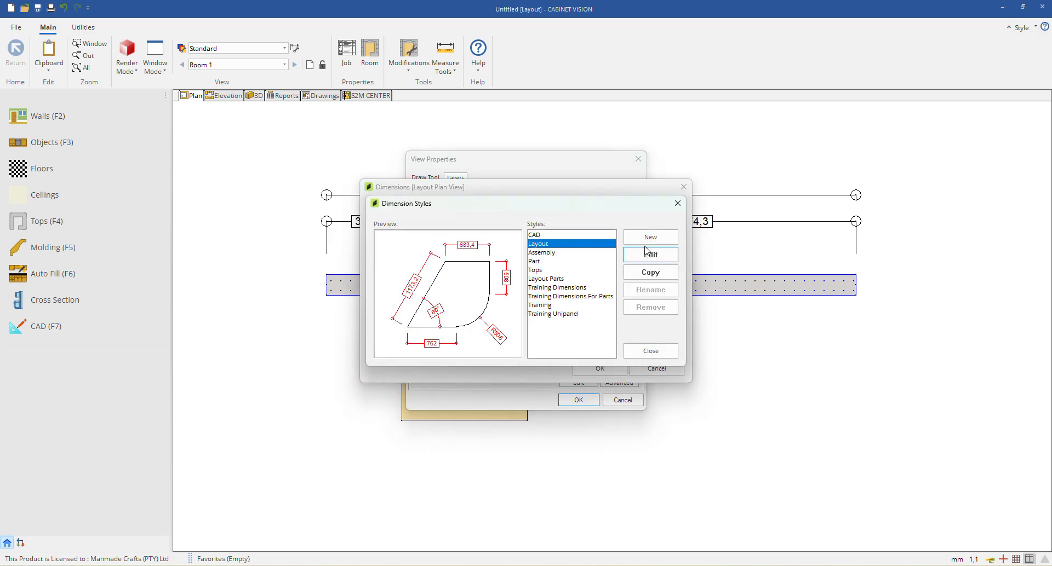
pyautogui.click(649, 255)
pyautogui.click(648, 236)
pyautogui.click(660, 377)
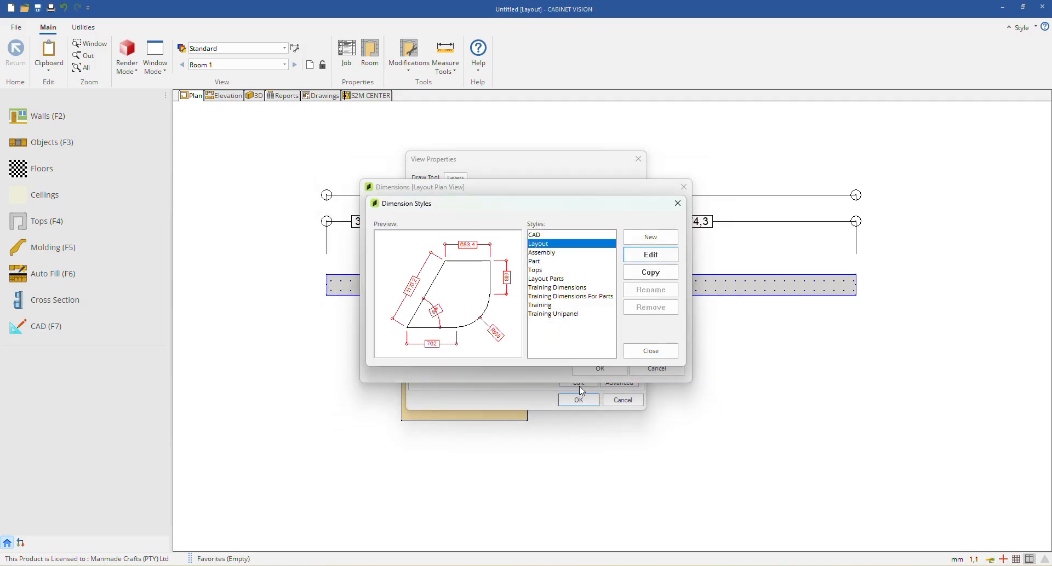
pyautogui.click(657, 351)
pyautogui.click(602, 368)
pyautogui.click(588, 405)
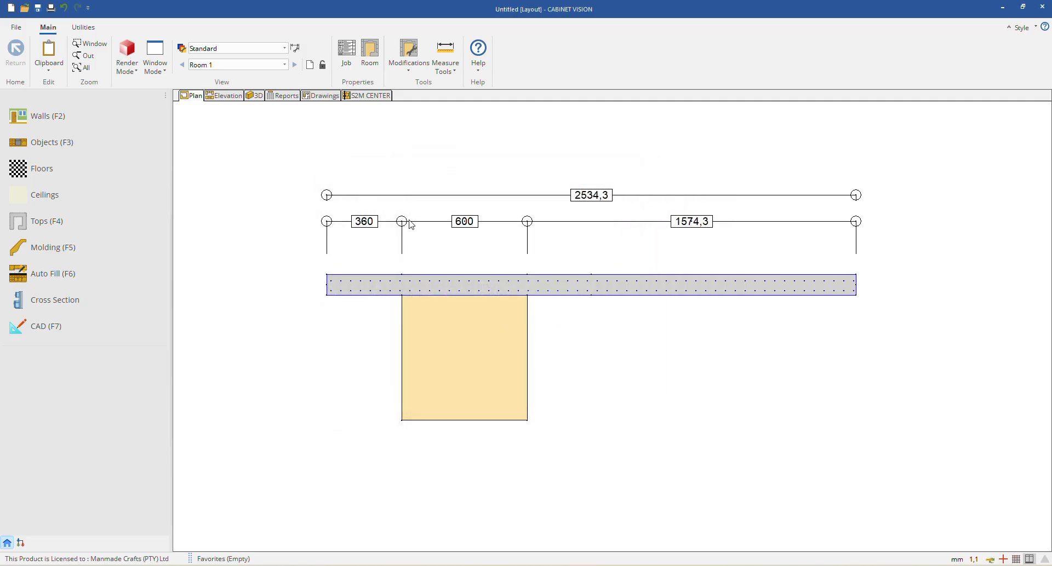
# Step: Open the Training Unipanel dimension style for editing, try a 4 1/2 Pt line width, and set it to 1/4 Pt
pyautogui.click(295, 47)
pyautogui.doubleClick(570, 314)
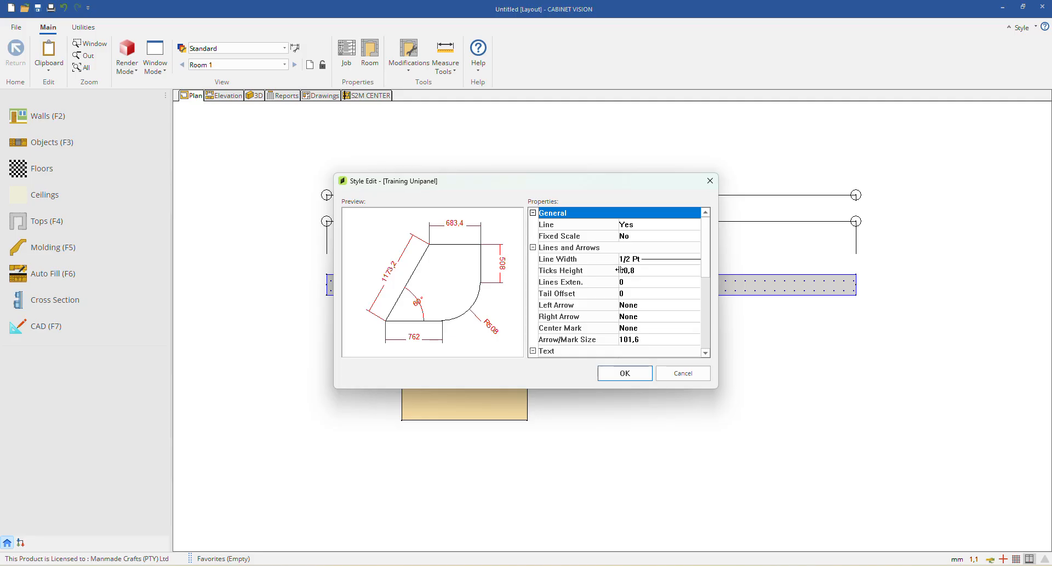
pyautogui.click(576, 259)
pyautogui.click(572, 249)
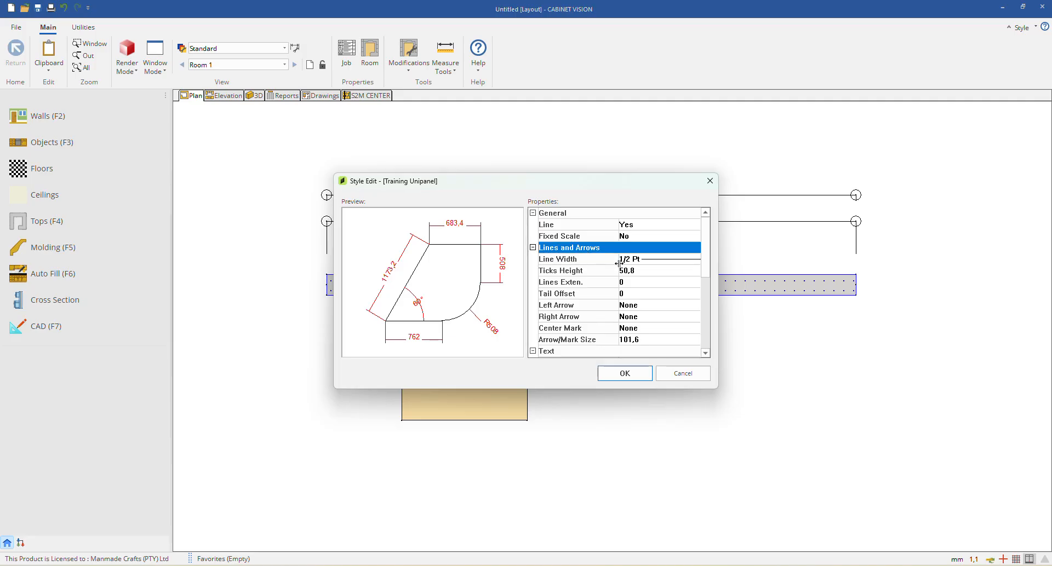
pyautogui.click(653, 262)
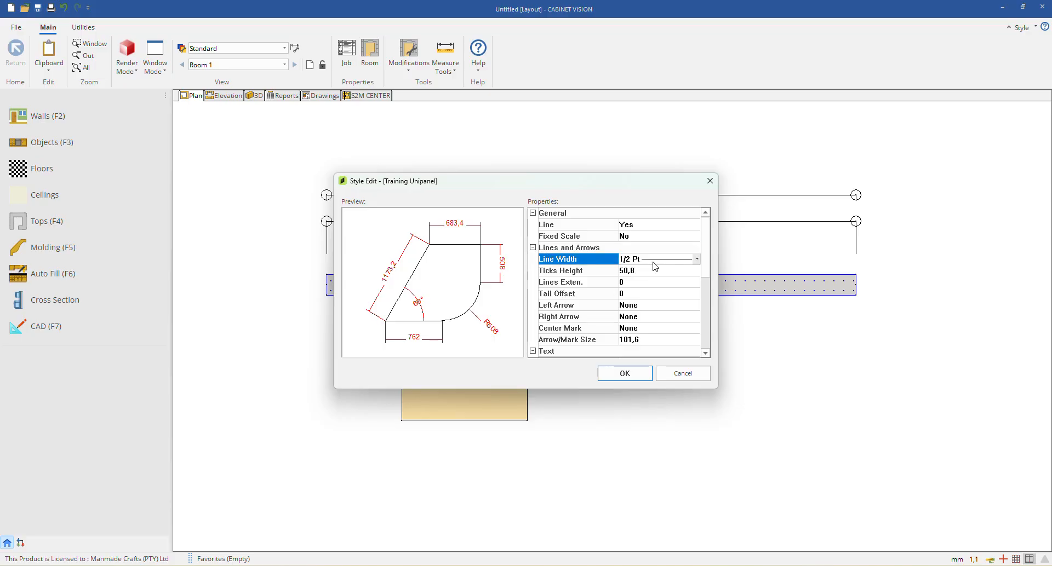
pyautogui.click(697, 259)
pyautogui.click(658, 385)
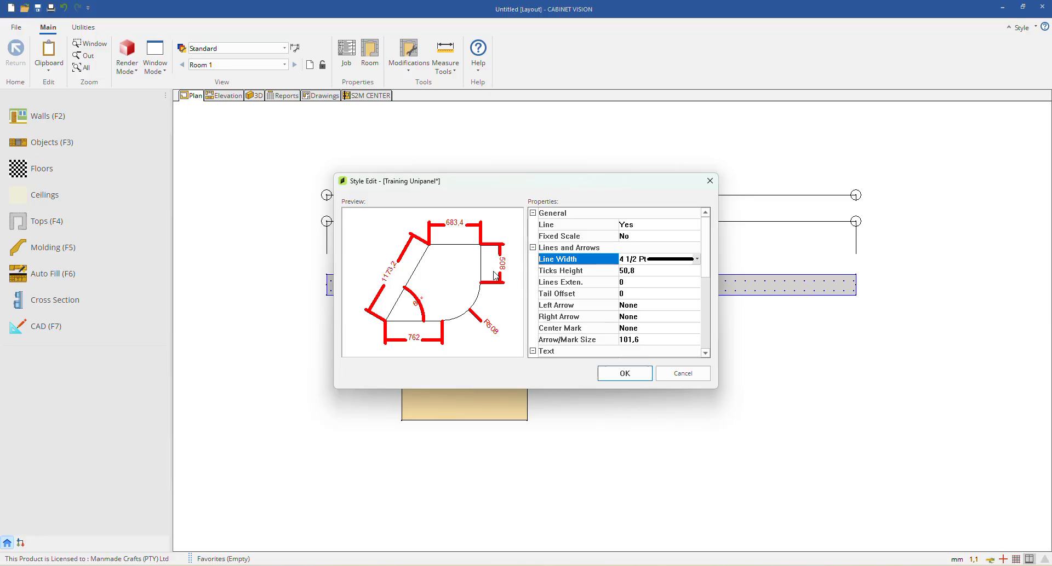
pyautogui.click(697, 259)
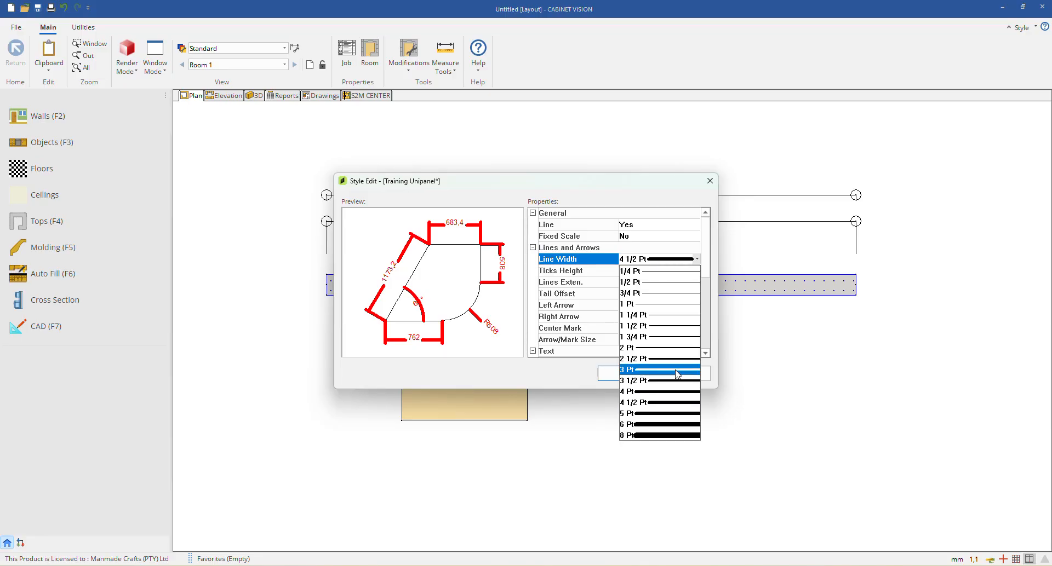
pyautogui.click(636, 272)
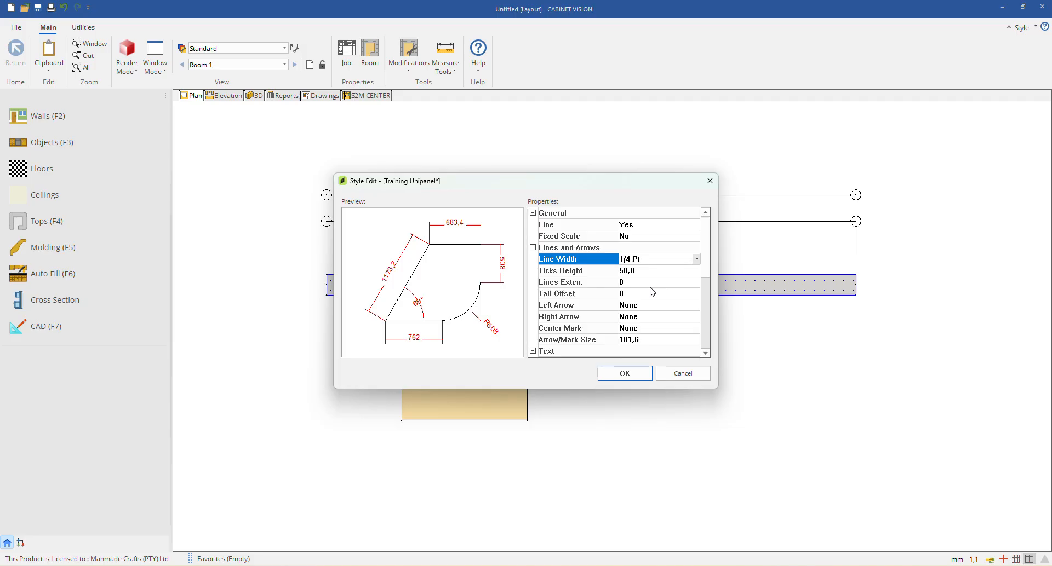
# Step: Try a ticks height of 200 in the Training Unipanel style
pyautogui.click(656, 271)
pyautogui.click(657, 271)
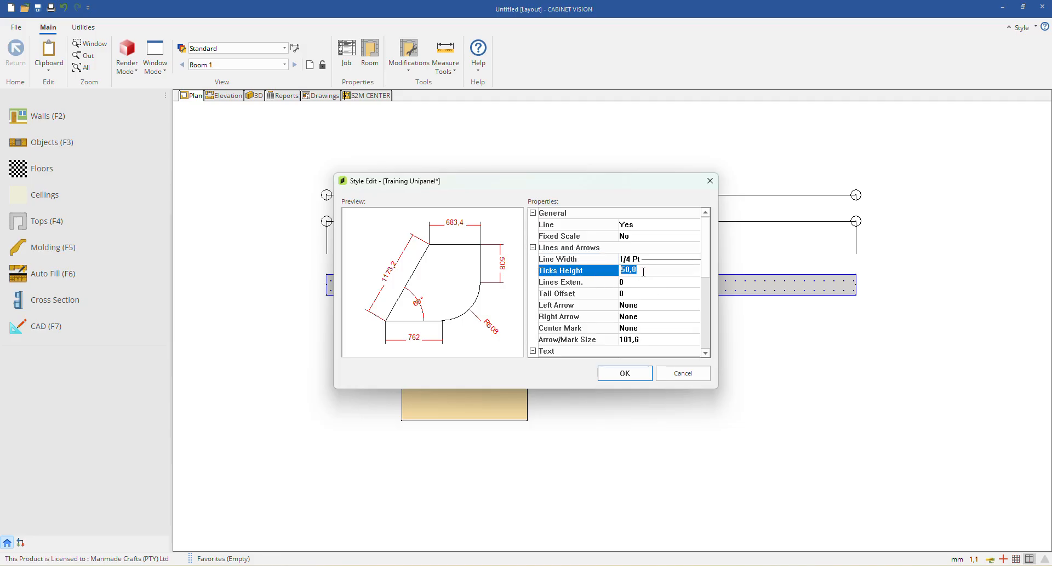
pyautogui.moveTo(658, 272); pyautogui.dragTo(609, 273)
pyautogui.write('200')
pyautogui.press('Tab')
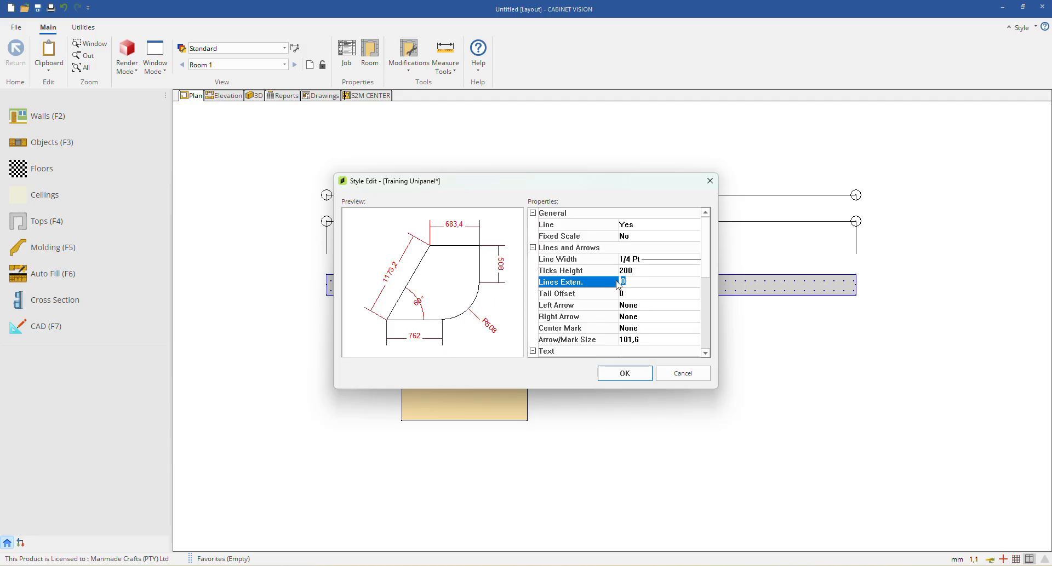
# Step: Set the ticks height of the Training Unipanel style to 25
pyautogui.click(661, 271)
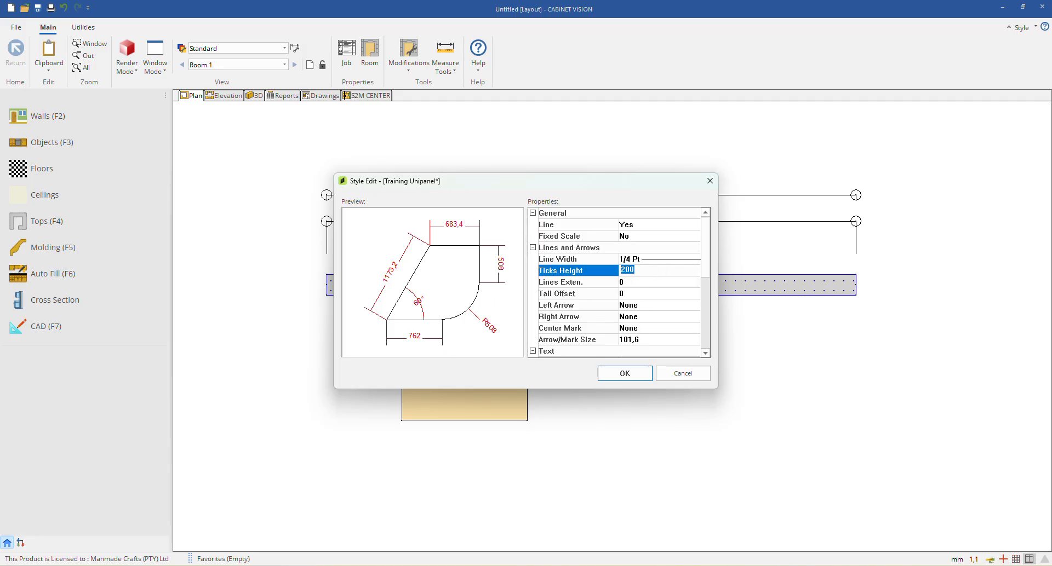
pyautogui.write('25')
pyautogui.press('Return')
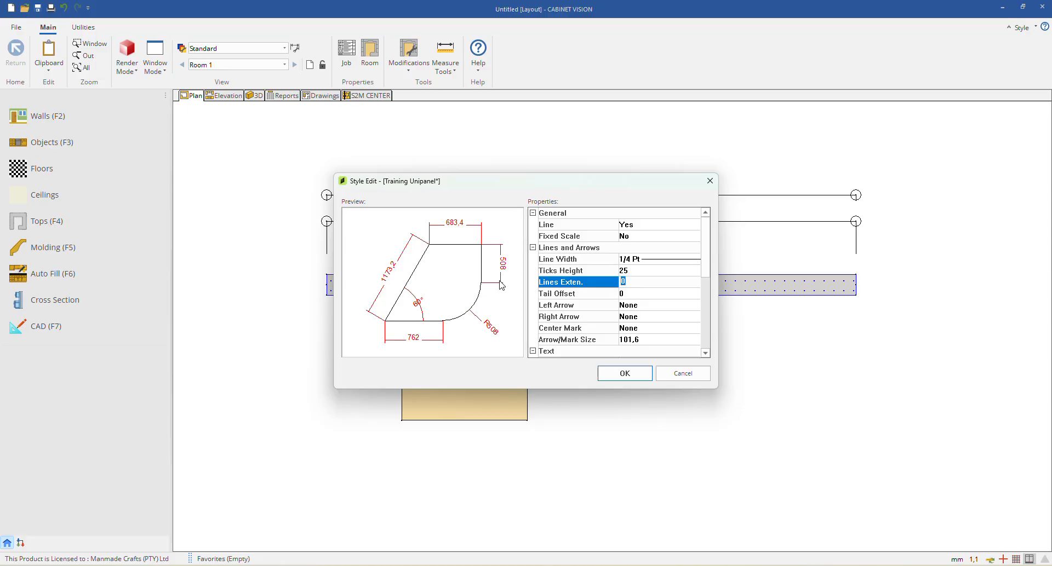
# Step: Try a tail offset of 200 to see its effect in the style preview
pyautogui.click(572, 294)
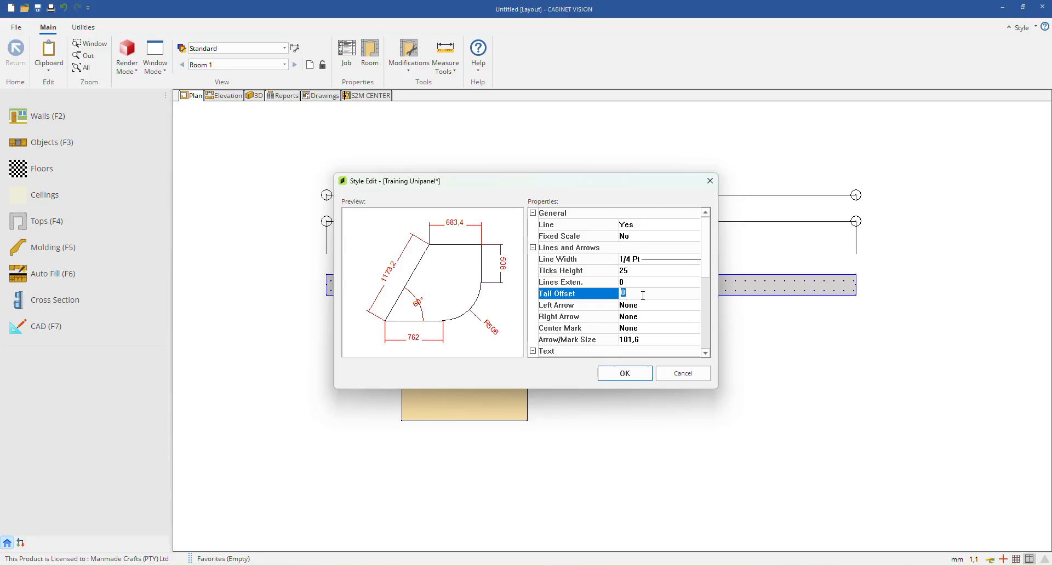
pyautogui.write('200')
pyautogui.click(632, 305)
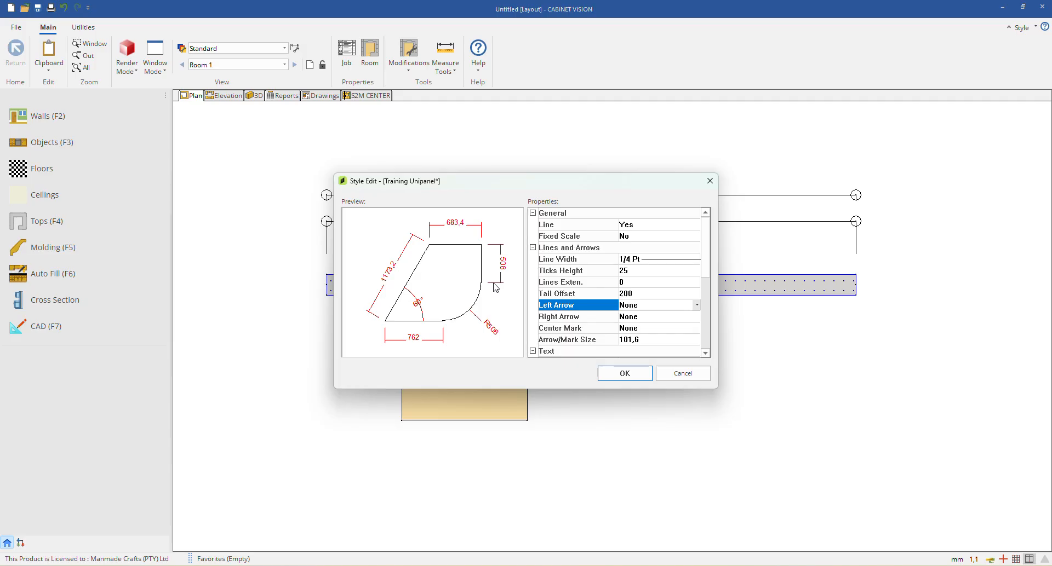
# Step: Set the tail offset of the Training Unipanel style to 25
pyautogui.click(637, 293)
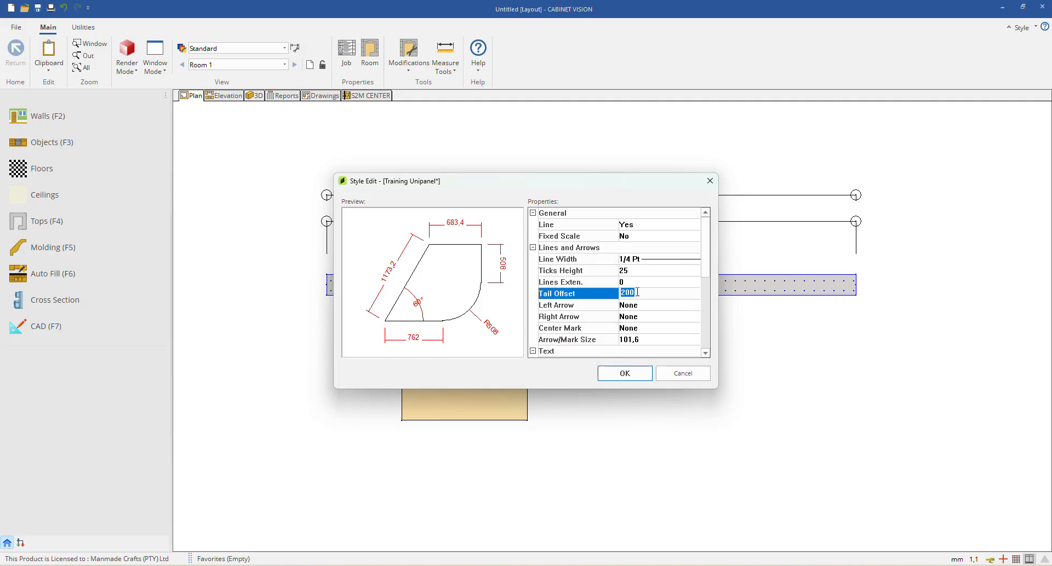
pyautogui.write('25')
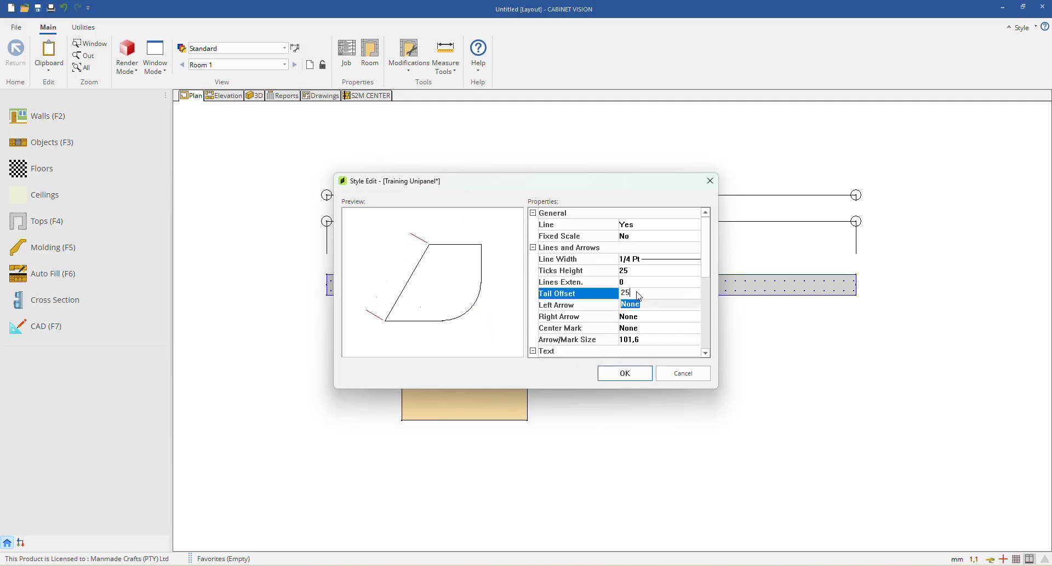
pyautogui.press('Return')
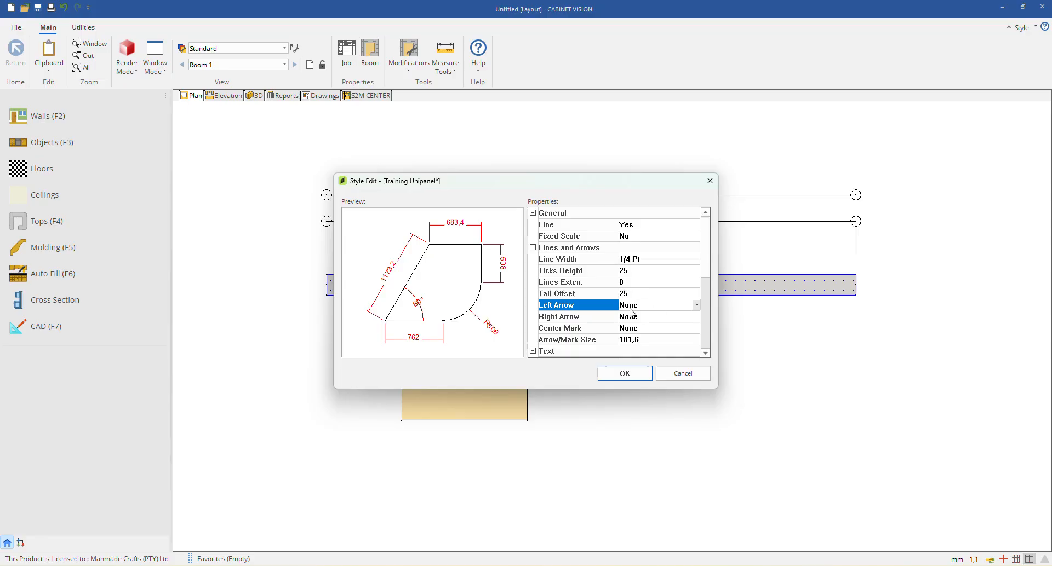
# Step: Try the Origin symbol for the dimension's left arrow and settle on Open 30
pyautogui.click(637, 306)
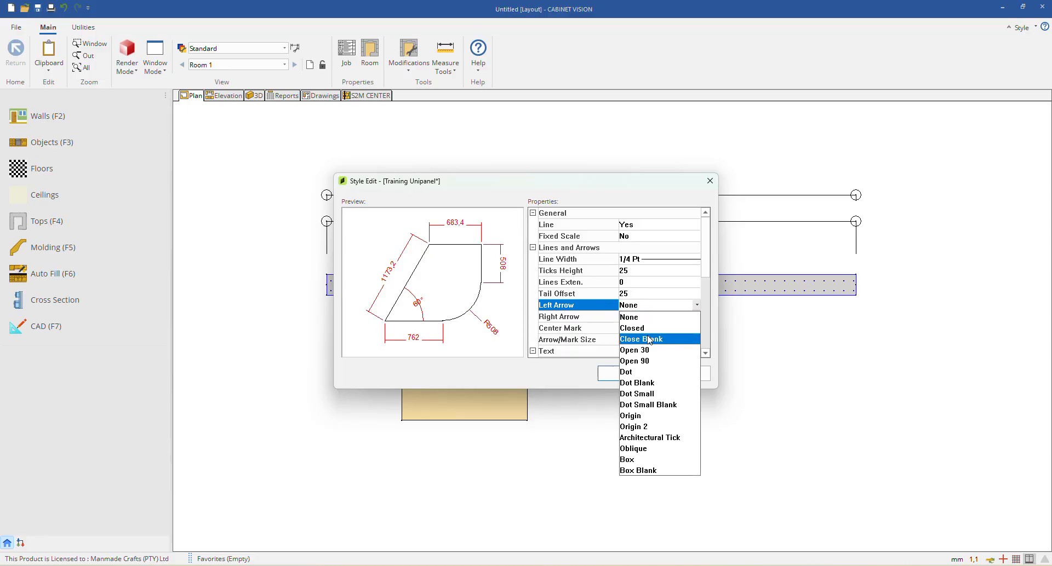
pyautogui.click(630, 415)
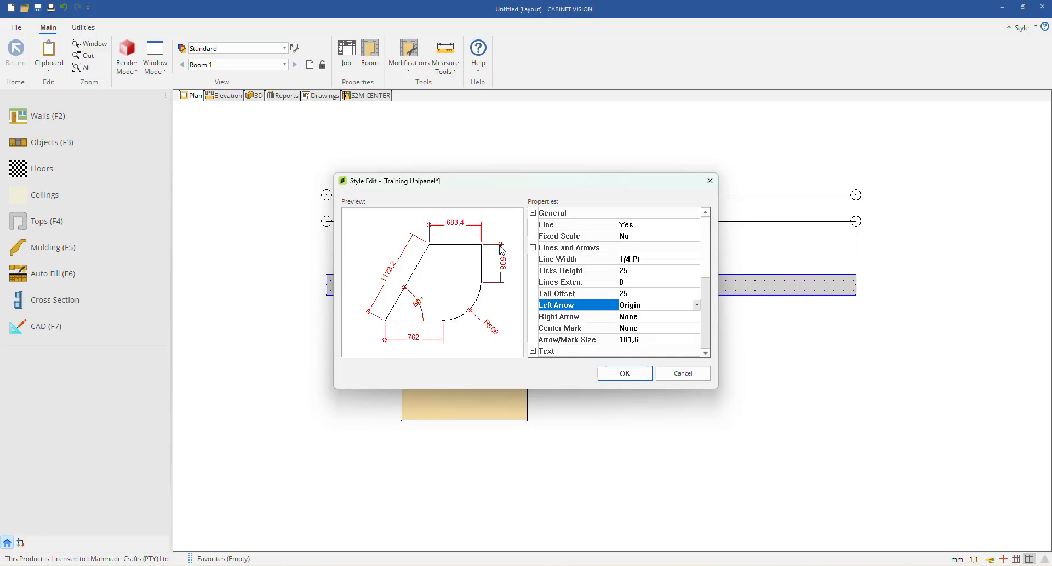
pyautogui.click(685, 305)
pyautogui.click(644, 351)
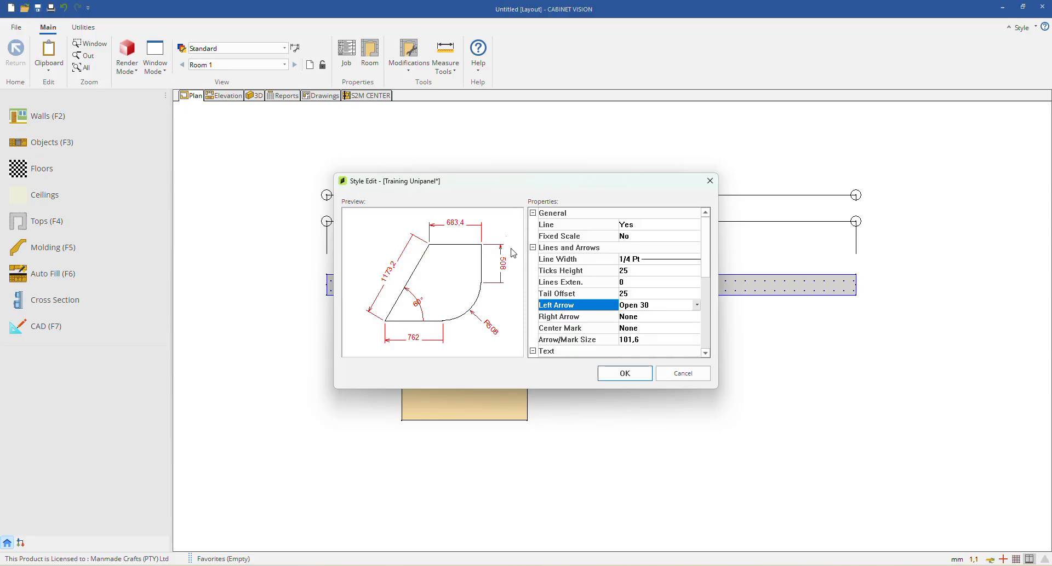
# Step: Set the dimension's right arrow to Open 30
pyautogui.click(643, 320)
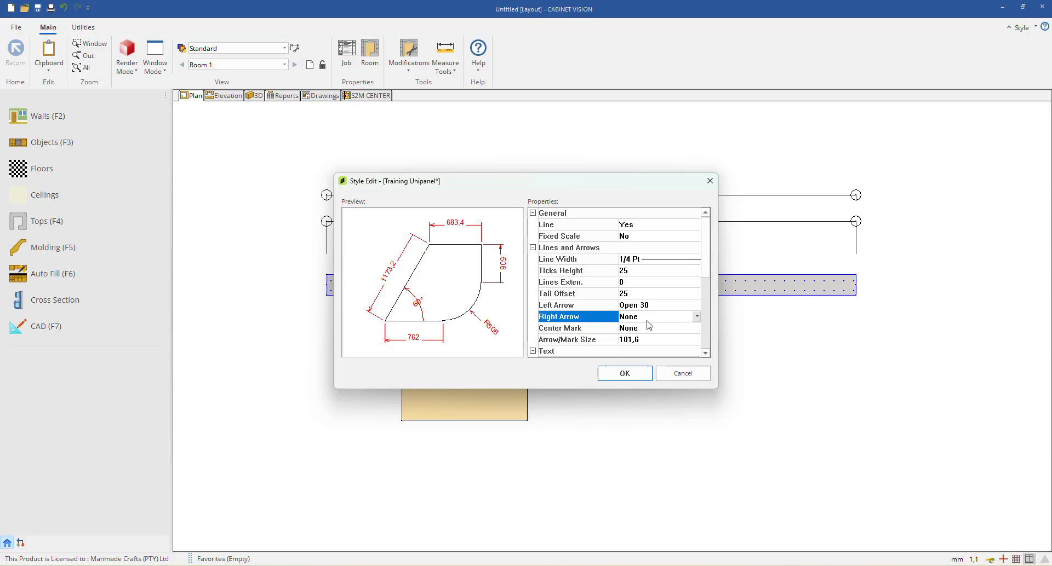
pyautogui.click(648, 323)
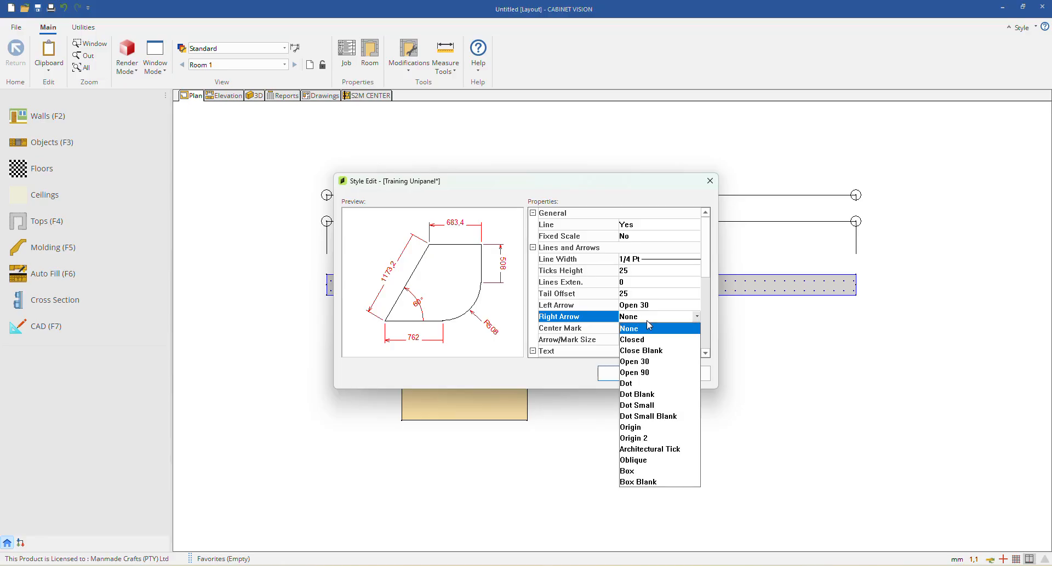
pyautogui.click(651, 362)
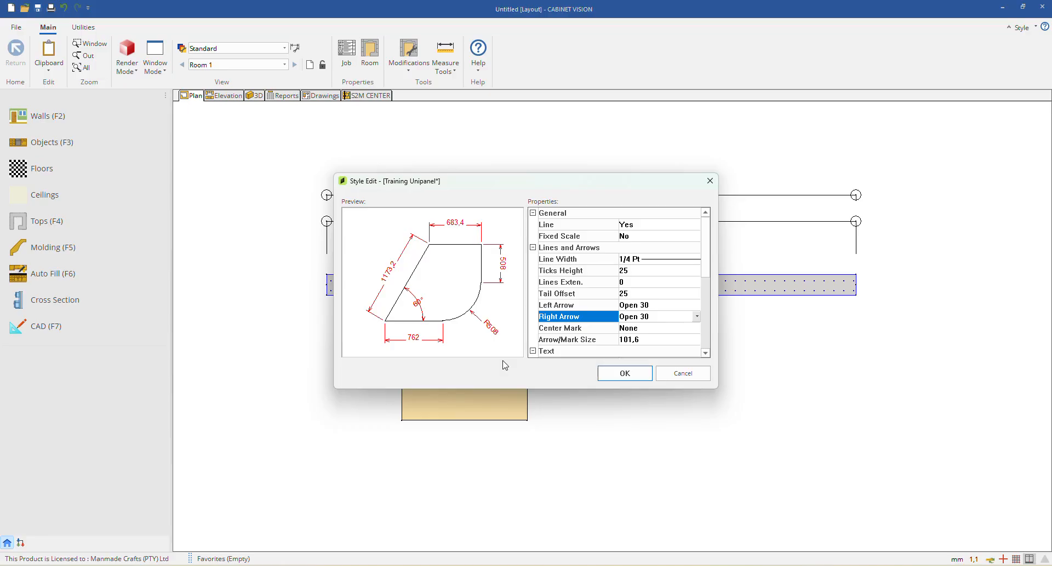
# Step: Set the center mark of the Training Unipanel style to Cross
pyautogui.click(573, 328)
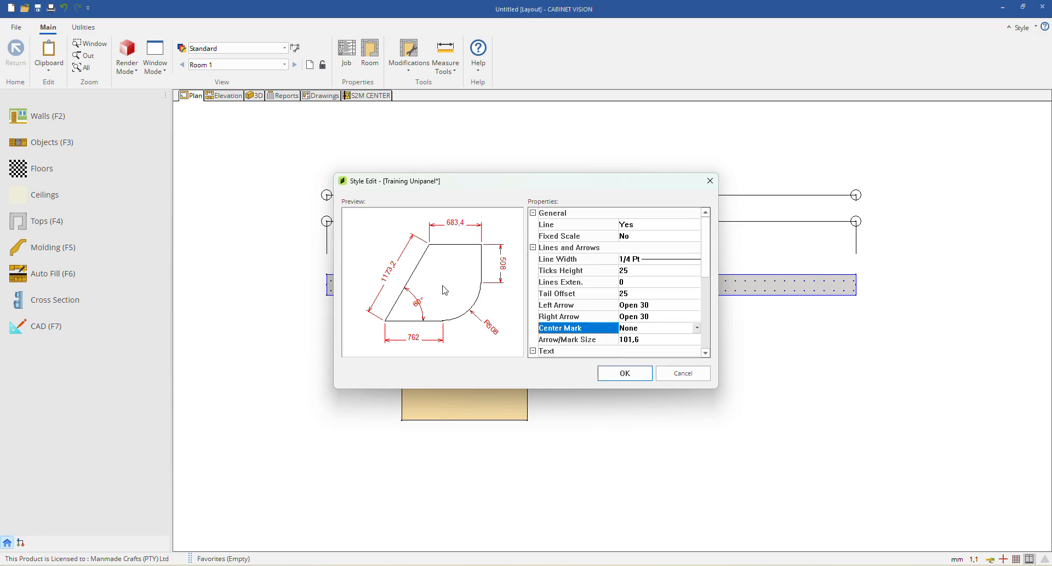
pyautogui.click(647, 330)
pyautogui.click(633, 352)
# Step: Set the arrow and mark size of the Training Unipanel style to 100
pyautogui.scroll(-2, 591, 277)
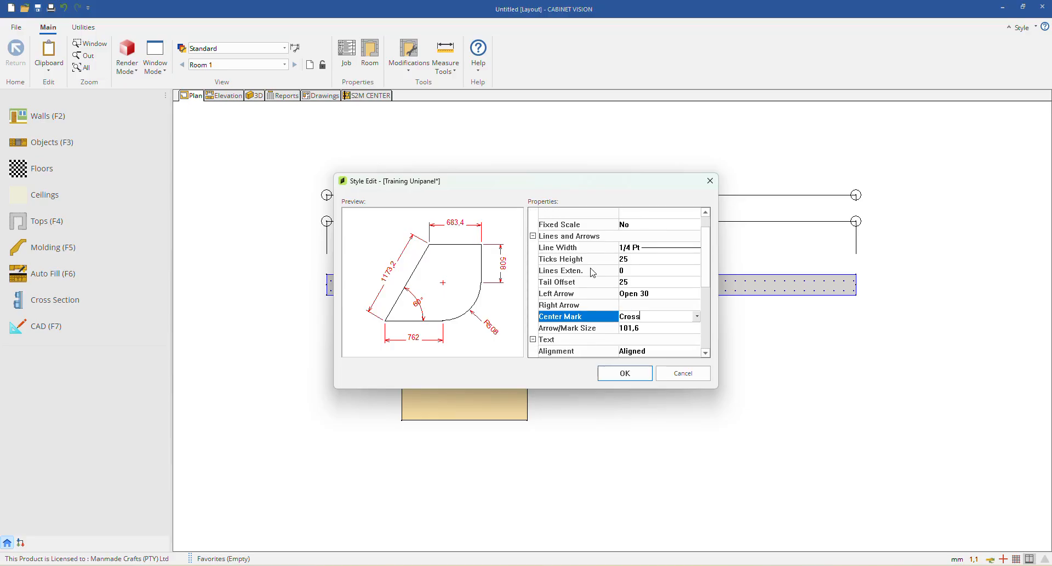
pyautogui.click(591, 273)
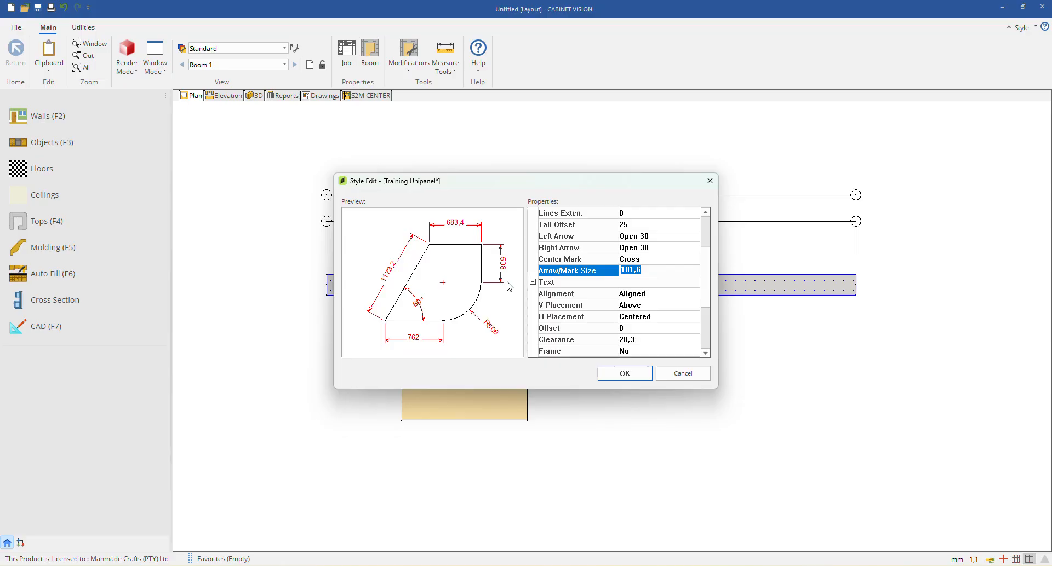
pyautogui.write('100')
pyautogui.press('Down')
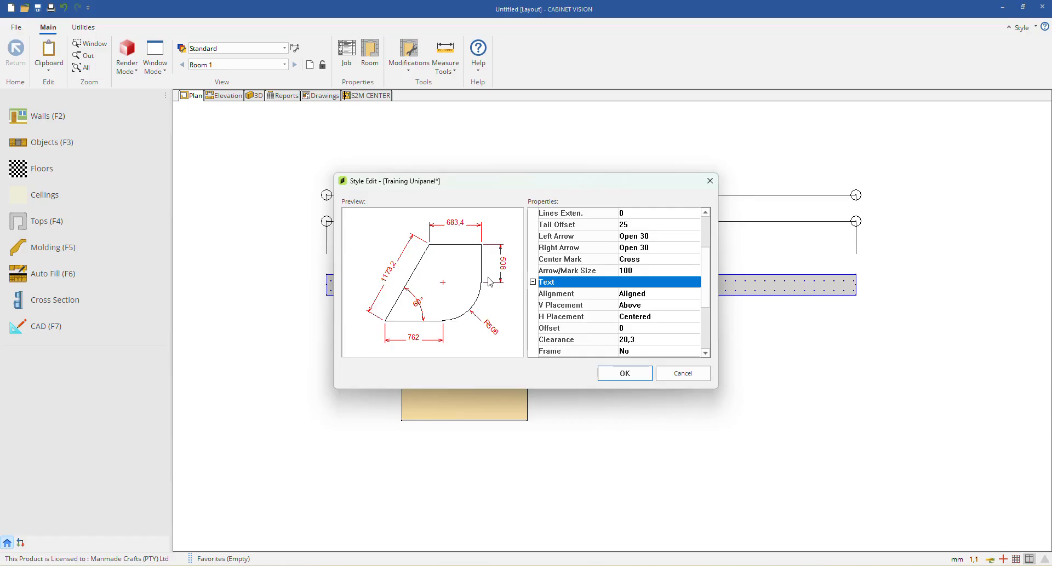
pyautogui.click(634, 271)
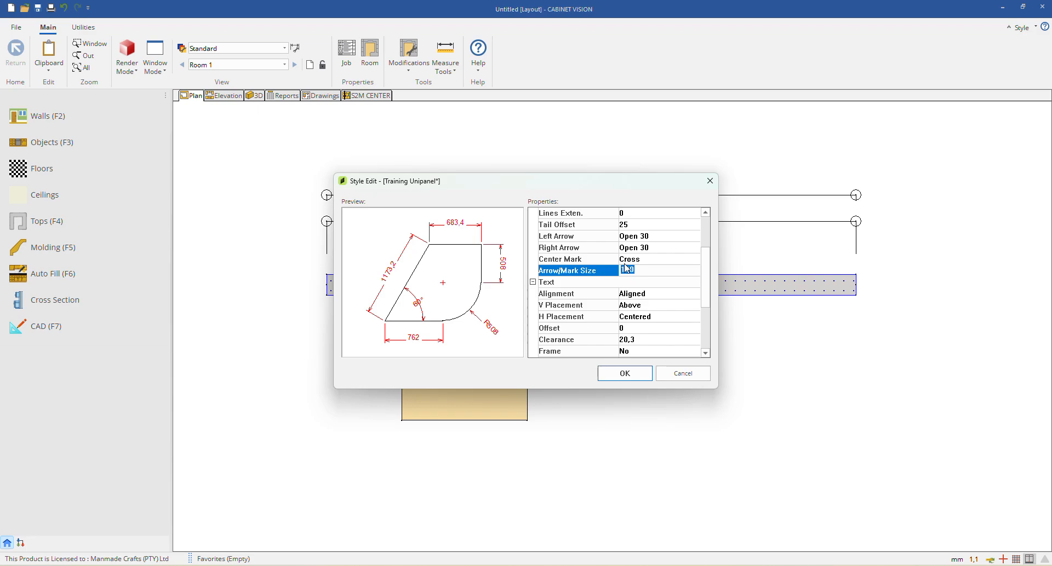
pyautogui.click(561, 295)
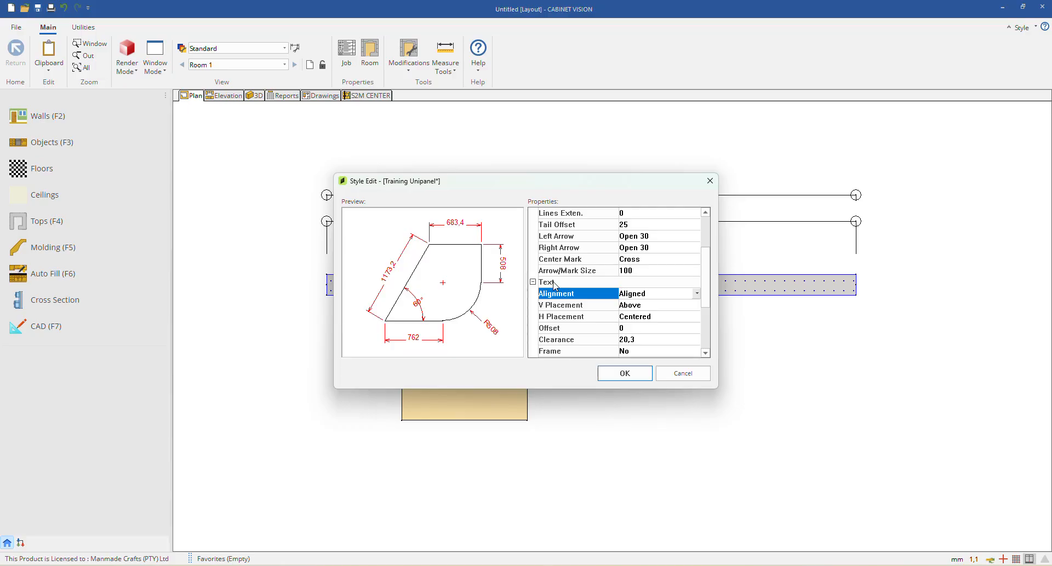
# Step: Try Horizontal text alignment in the Training Unipanel style, then restore Aligned
pyautogui.click(650, 296)
pyautogui.click(648, 306)
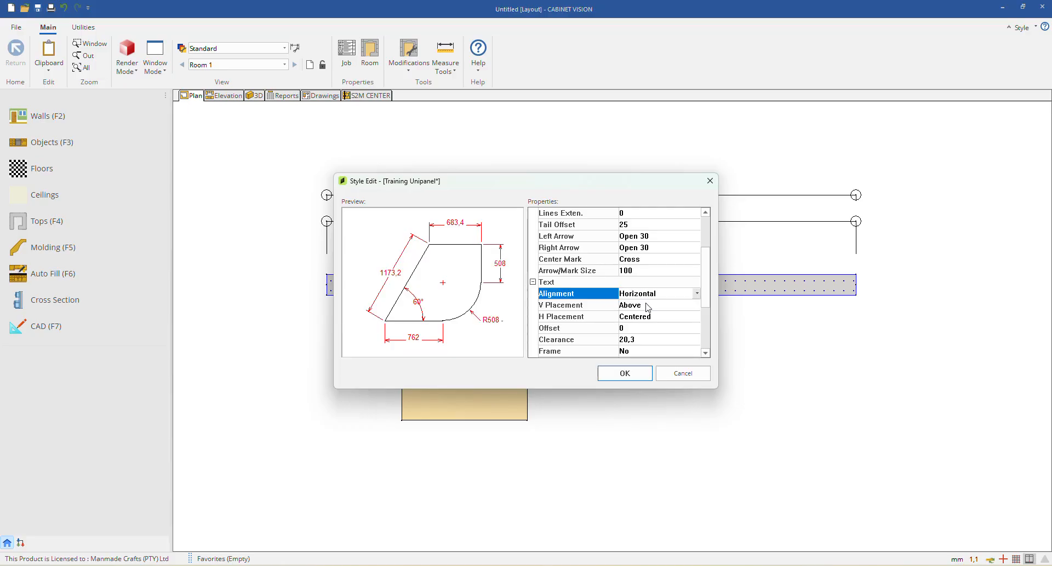
pyautogui.click(649, 295)
pyautogui.click(653, 317)
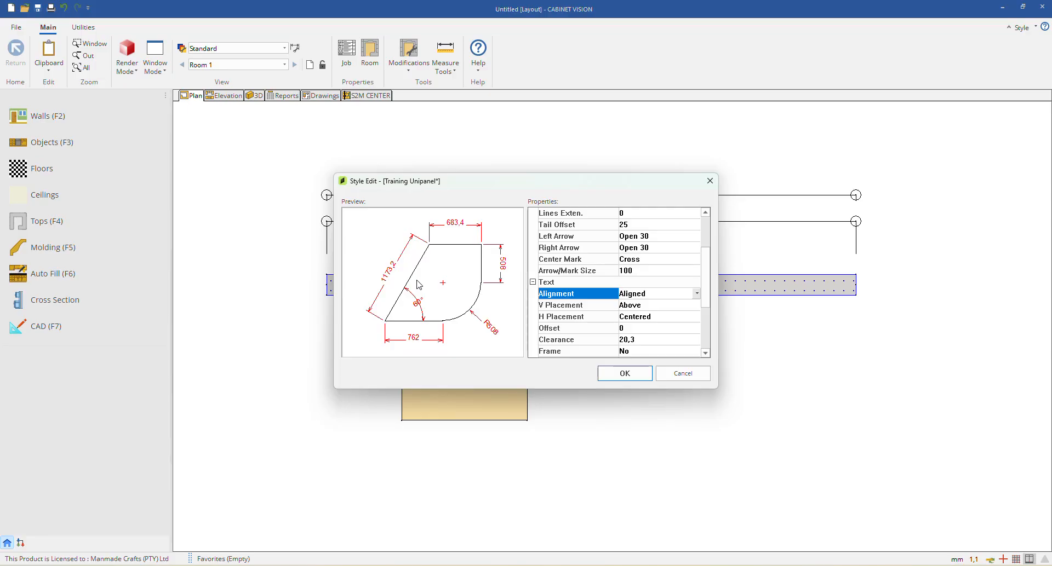
# Step: Try the Above, Outside and Below vertical text placements and settle on Centered
pyautogui.click(574, 305)
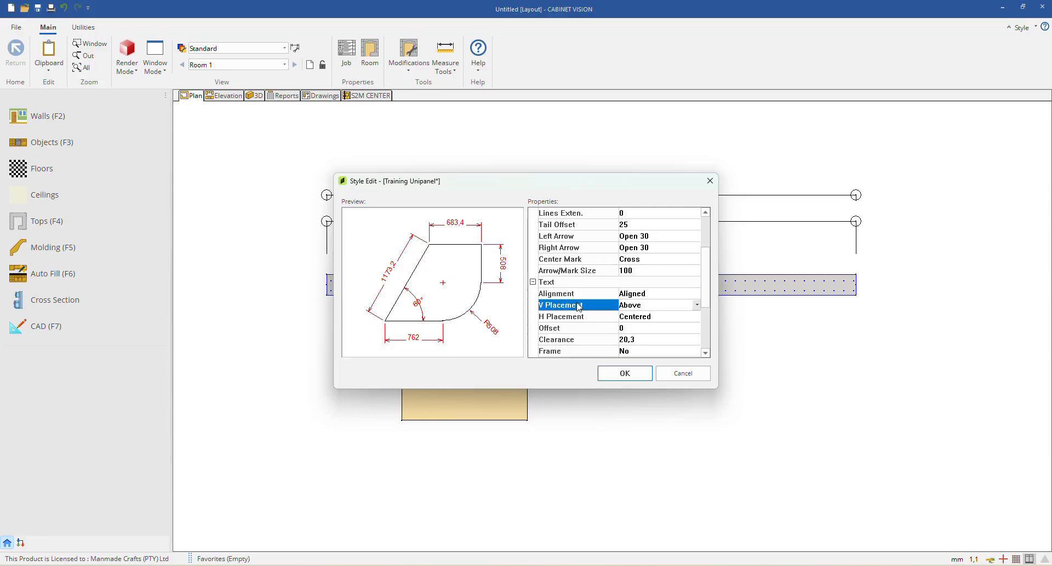
pyautogui.click(665, 311)
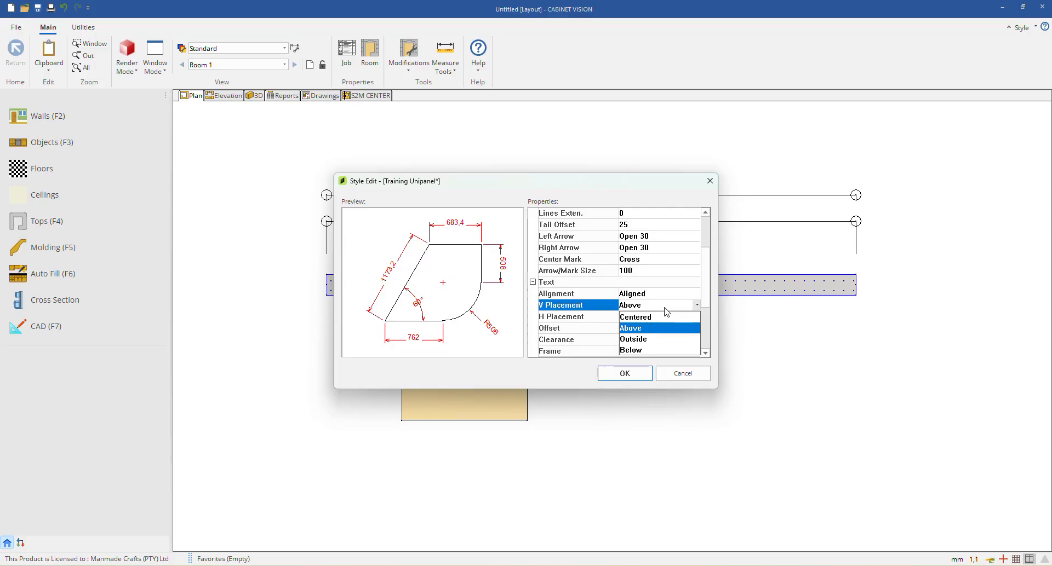
pyautogui.click(667, 317)
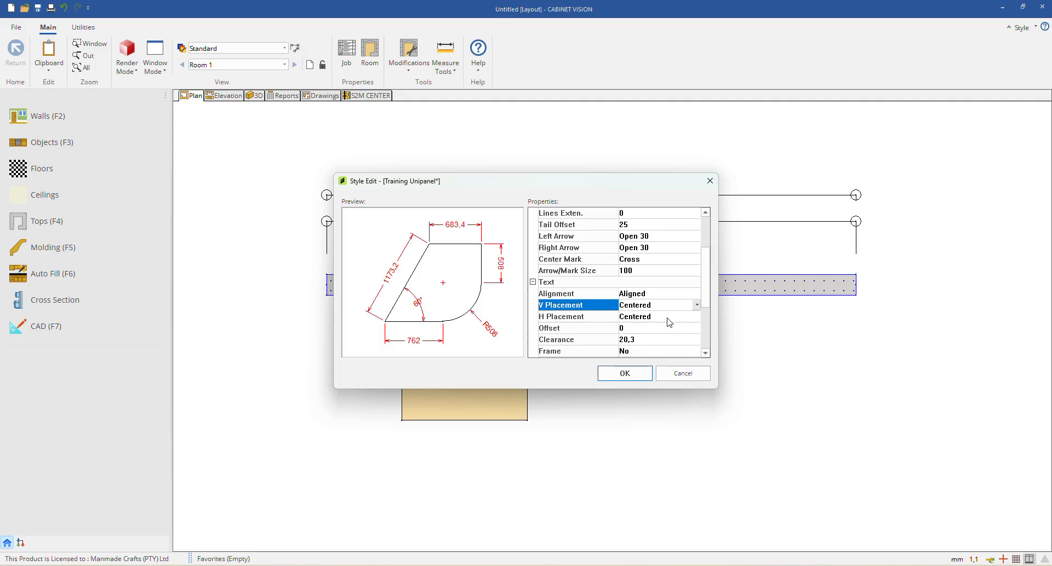
pyautogui.click(667, 310)
pyautogui.click(664, 328)
pyautogui.click(665, 306)
pyautogui.click(662, 339)
pyautogui.click(663, 307)
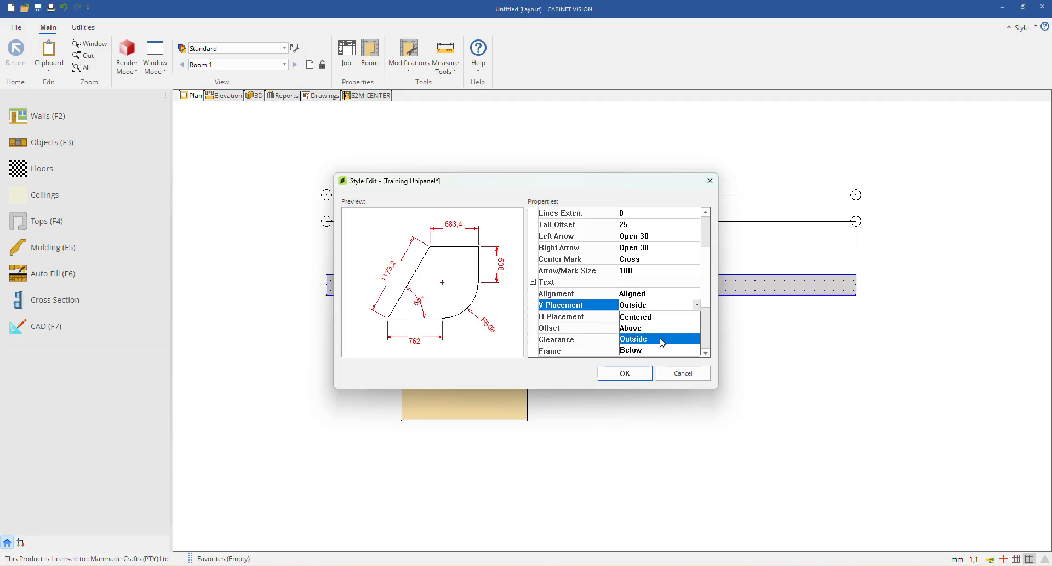
pyautogui.click(662, 352)
pyautogui.click(661, 309)
pyautogui.click(661, 318)
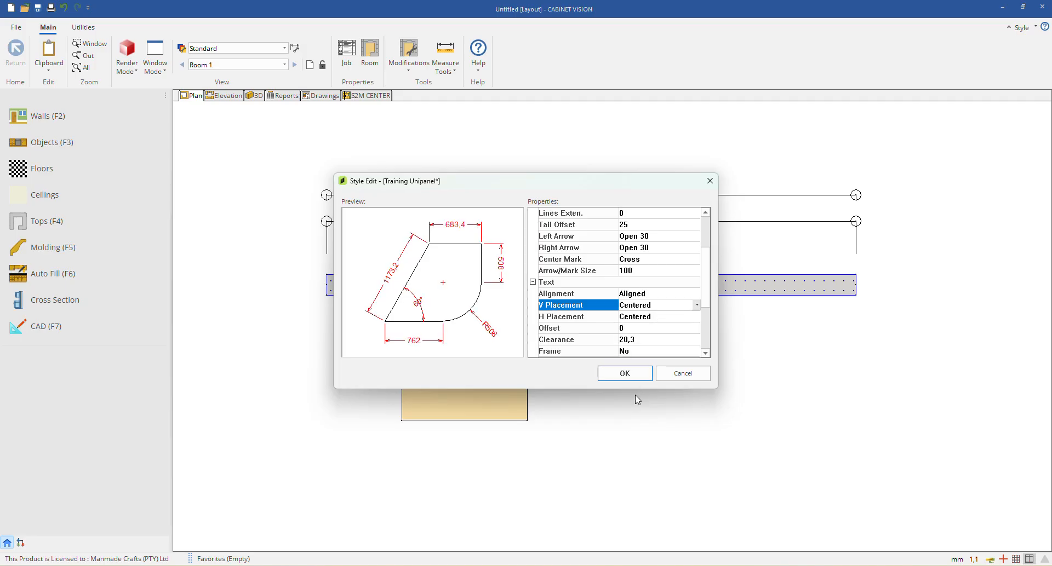
# Step: Try horizontal text placement at and over extension lines 1 and 2, and return it to Centered
pyautogui.click(593, 318)
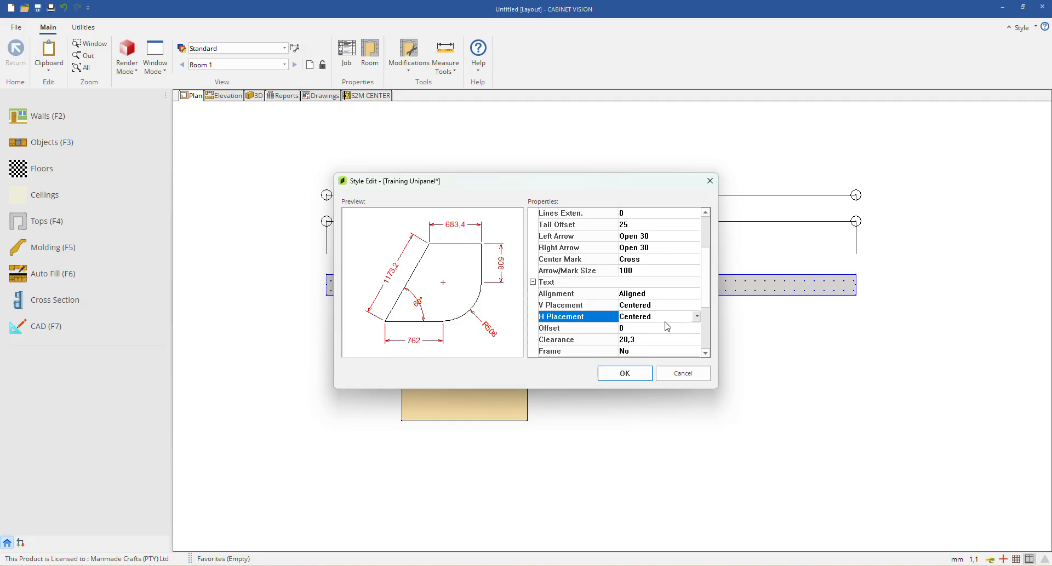
pyautogui.click(665, 322)
pyautogui.click(655, 340)
pyautogui.click(656, 321)
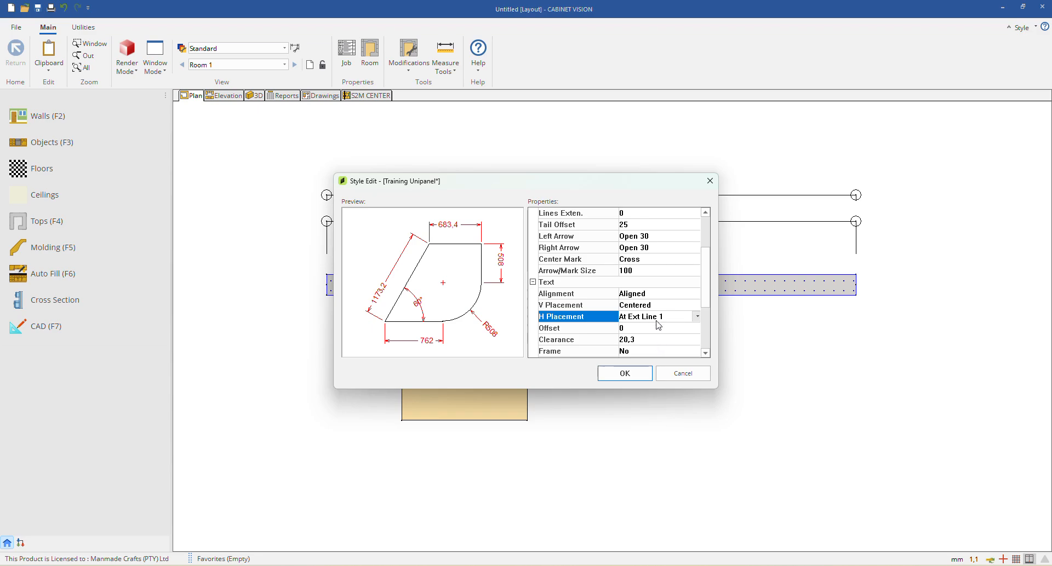
pyautogui.click(655, 351)
pyautogui.click(661, 322)
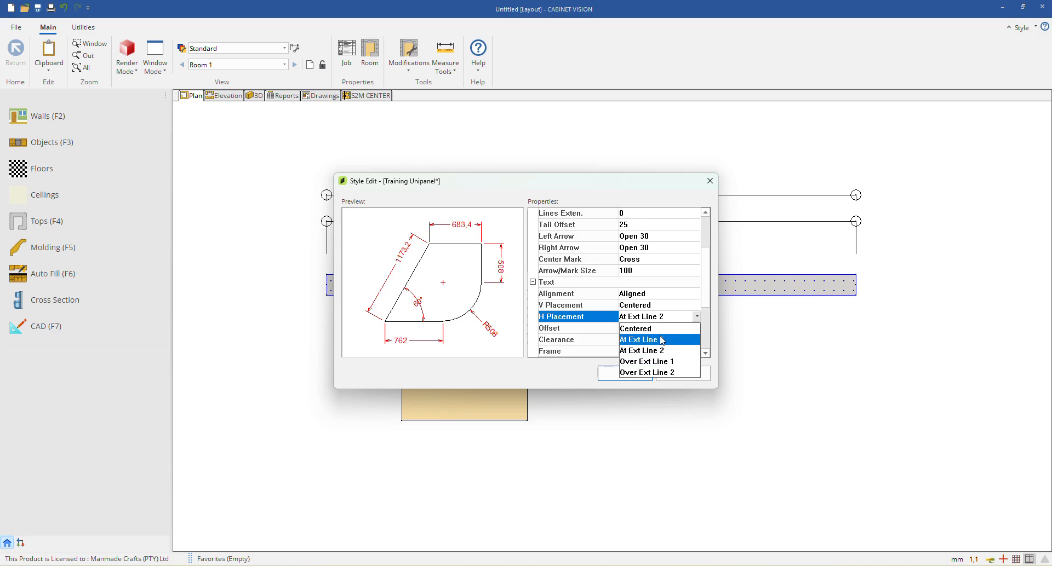
pyautogui.click(659, 362)
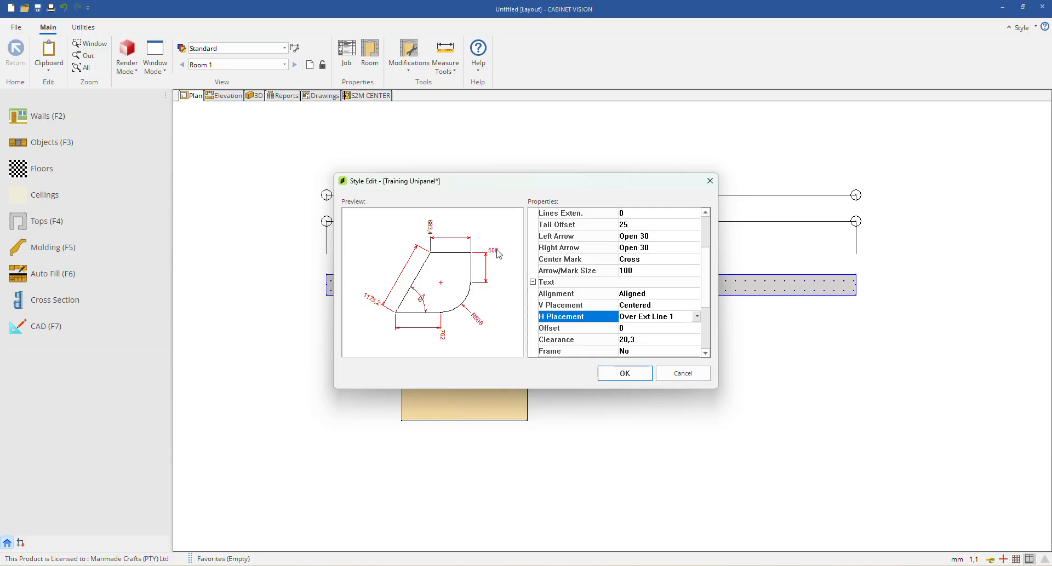
pyautogui.click(664, 317)
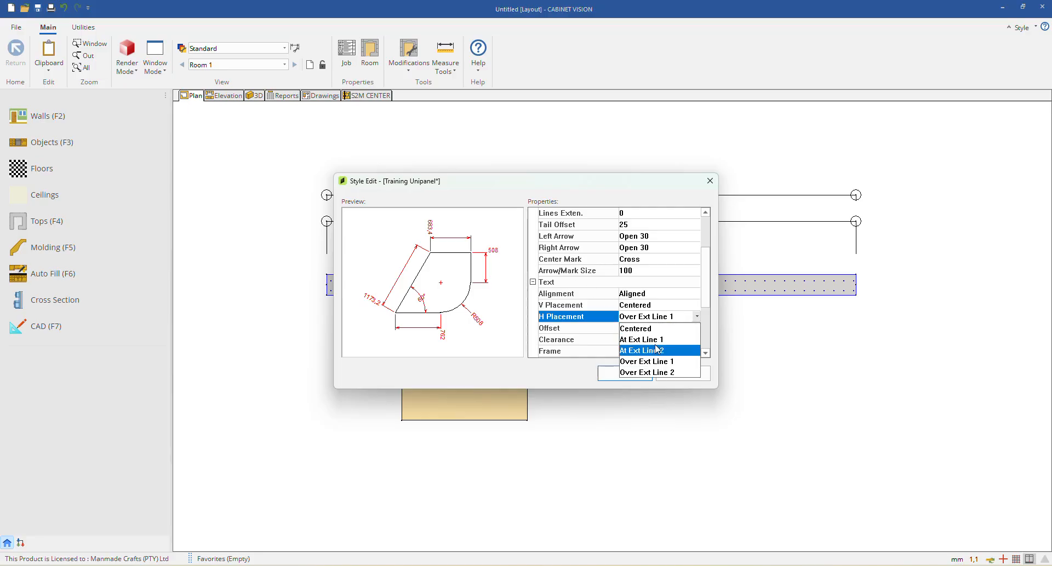
pyautogui.click(650, 373)
pyautogui.click(656, 316)
pyautogui.click(652, 329)
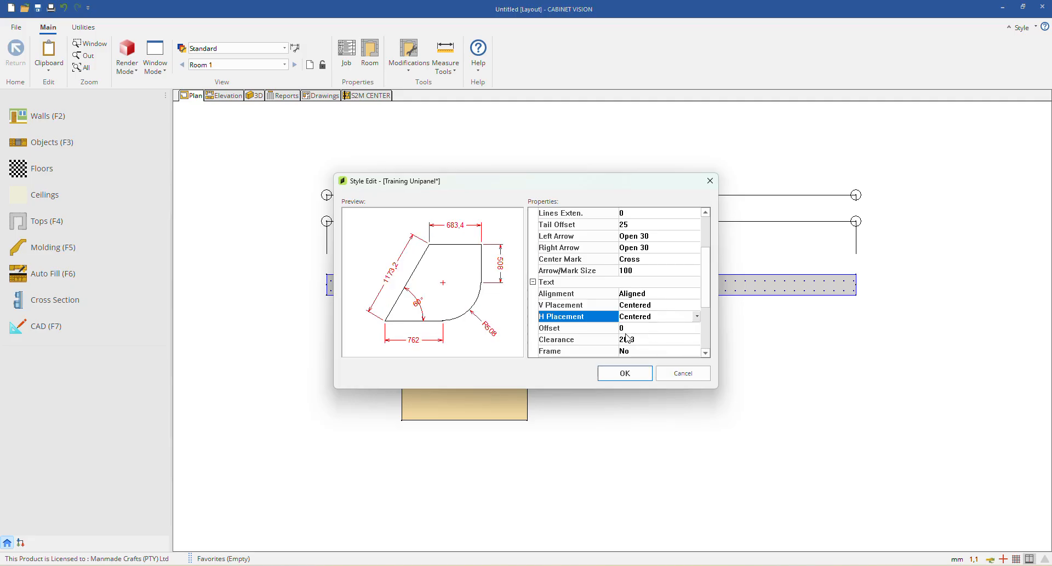
# Step: Try a text offset of 200 in the Training Unipanel style
pyautogui.scroll(-1, 627, 338)
pyautogui.click(630, 305)
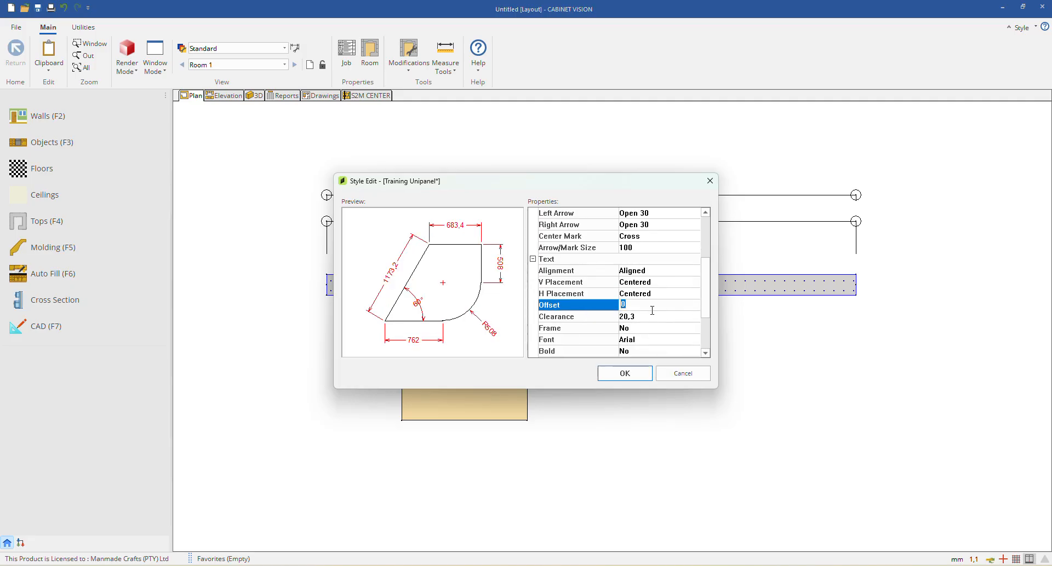
pyautogui.write('200')
pyautogui.click(653, 316)
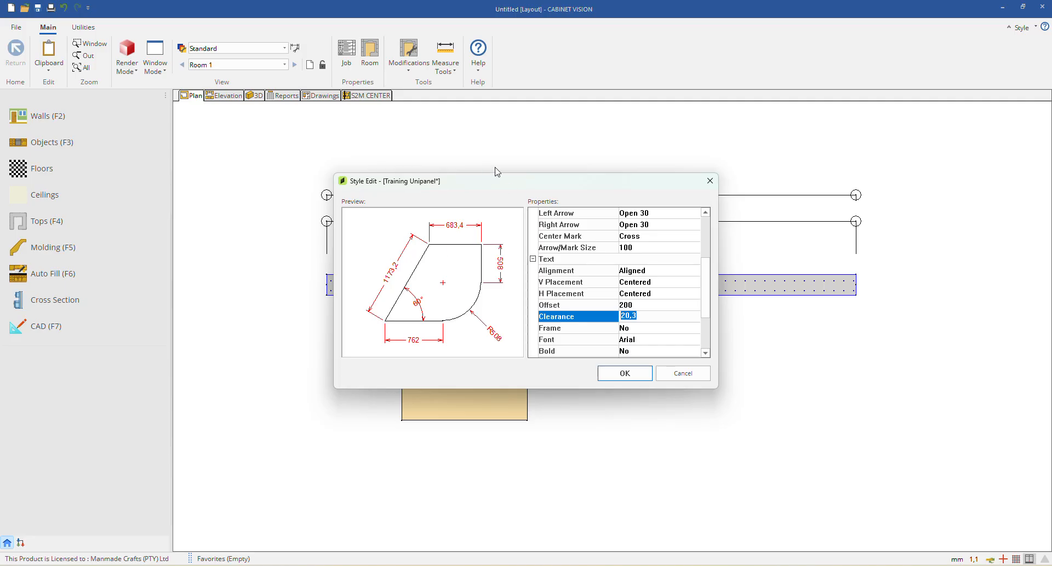
pyautogui.moveTo(498, 181); pyautogui.dragTo(498, 162)
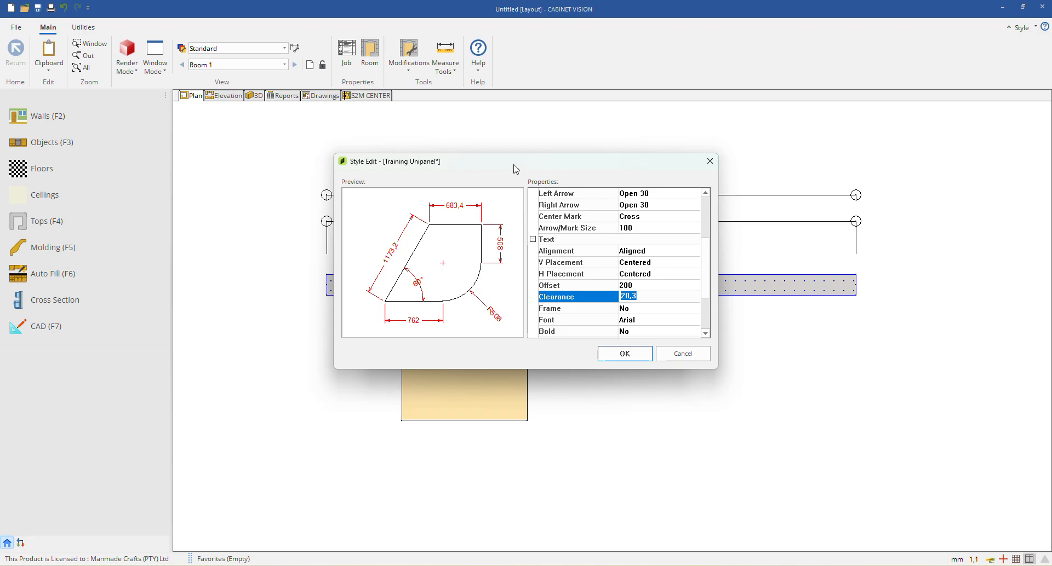
pyautogui.moveTo(512, 167); pyautogui.dragTo(502, 222)
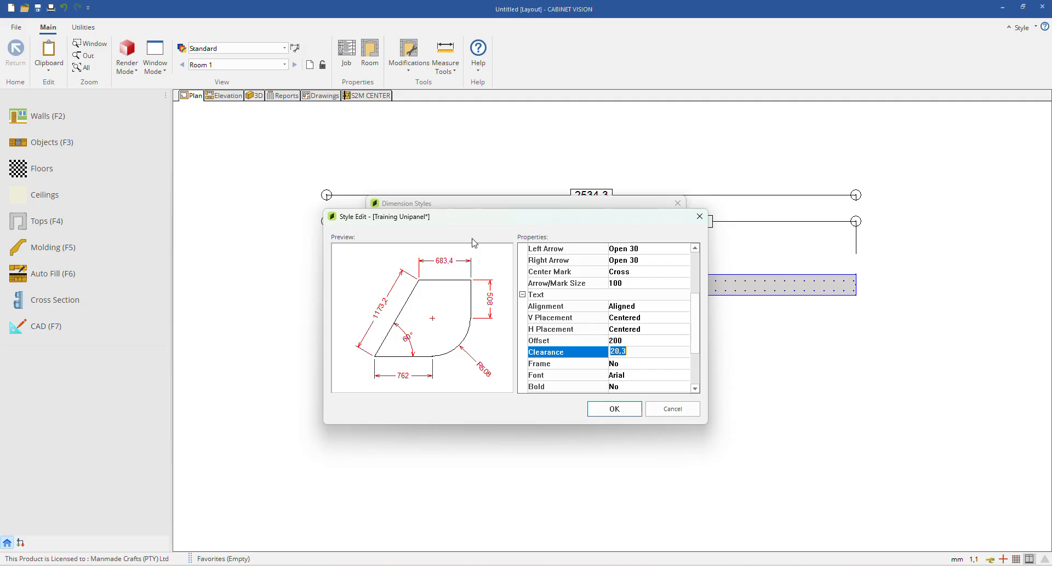
pyautogui.moveTo(491, 221); pyautogui.dragTo(579, 181)
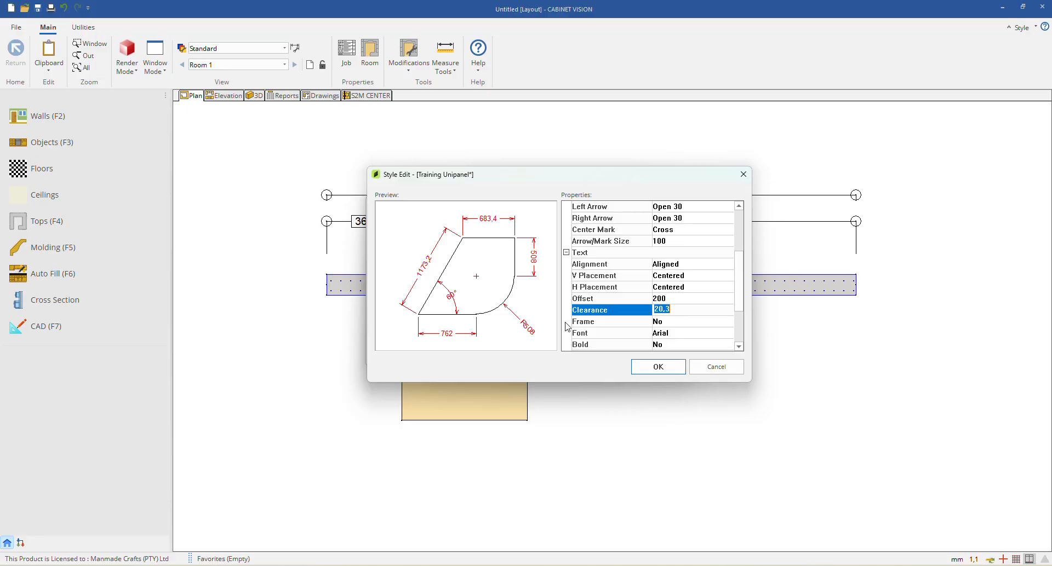
pyautogui.moveTo(556, 170); pyautogui.dragTo(544, 229)
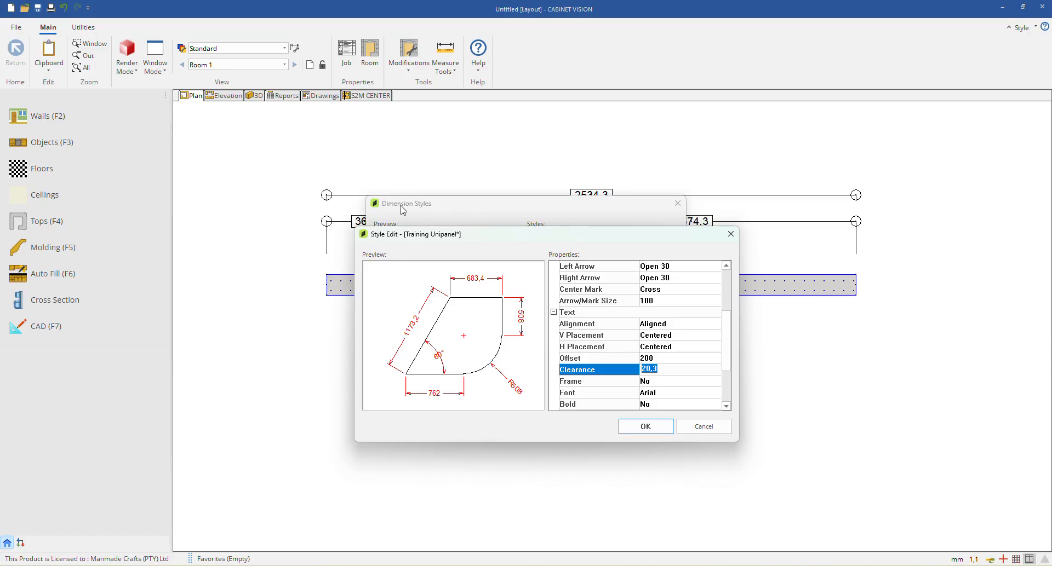
pyautogui.moveTo(540, 235); pyautogui.dragTo(527, 178)
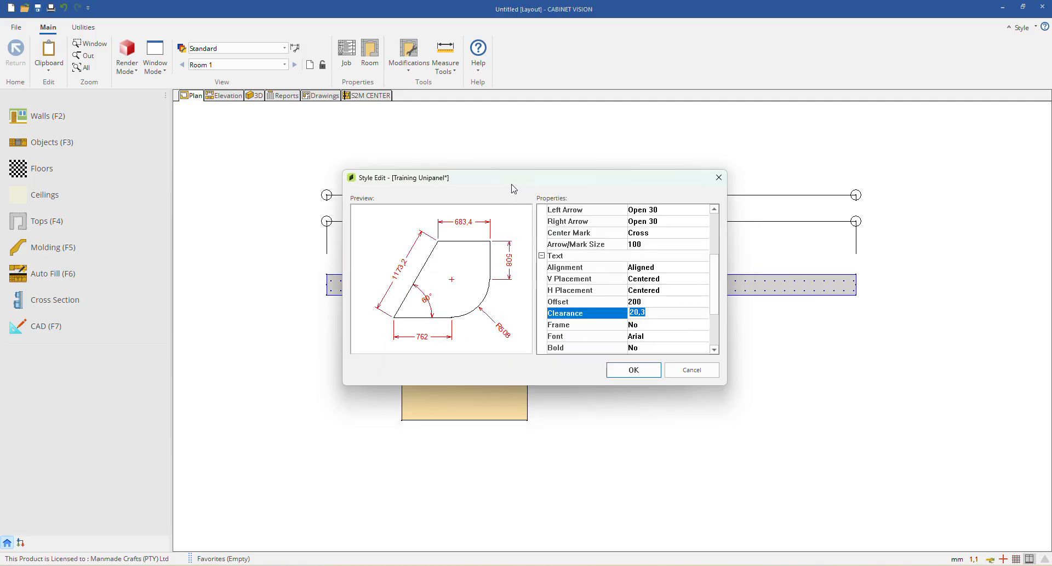
# Step: Set the text offset of the Training Unipanel style to 25
pyautogui.click(627, 303)
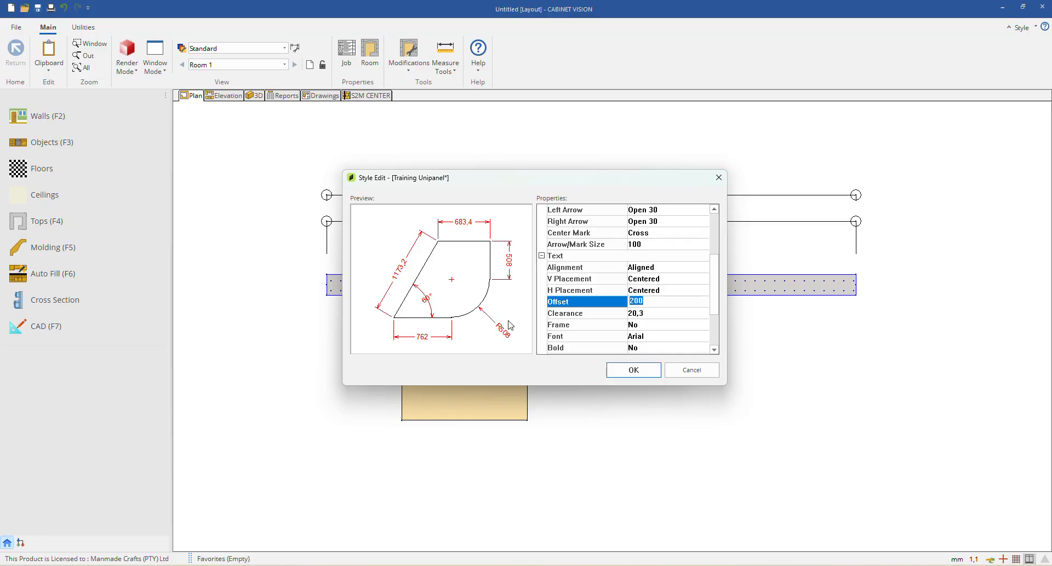
pyautogui.write('25')
pyautogui.press('Return')
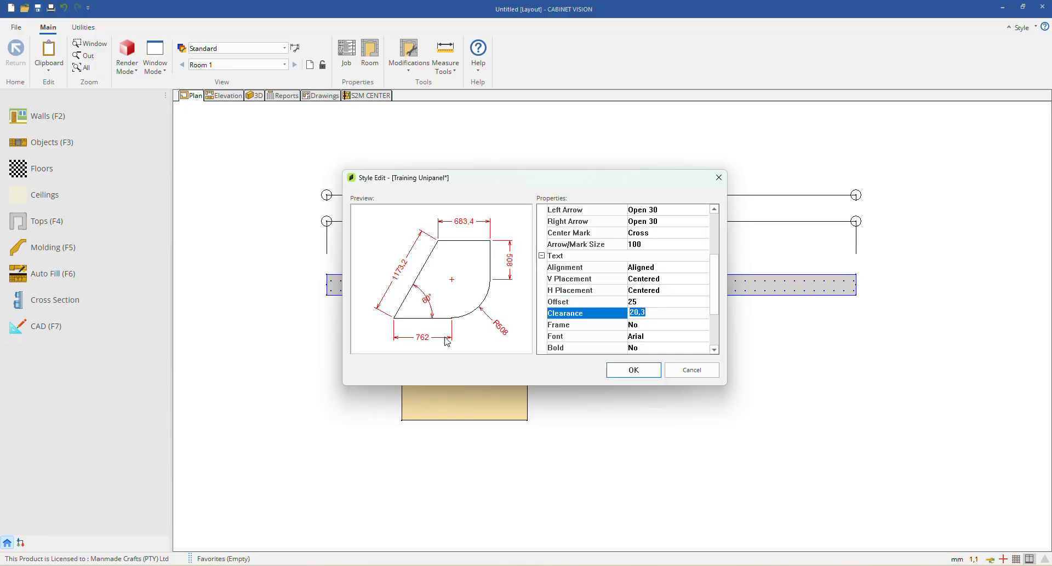
# Step: Try a text clearance of 200 and settle on a clearance of 25
pyautogui.write('200')
pyautogui.click(605, 327)
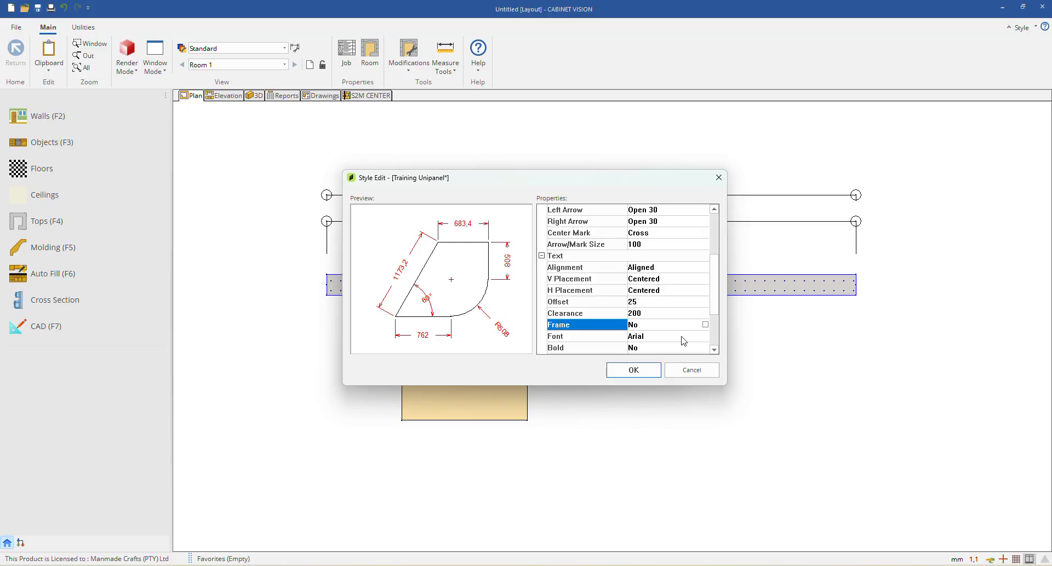
pyautogui.click(658, 311)
pyautogui.write('25')
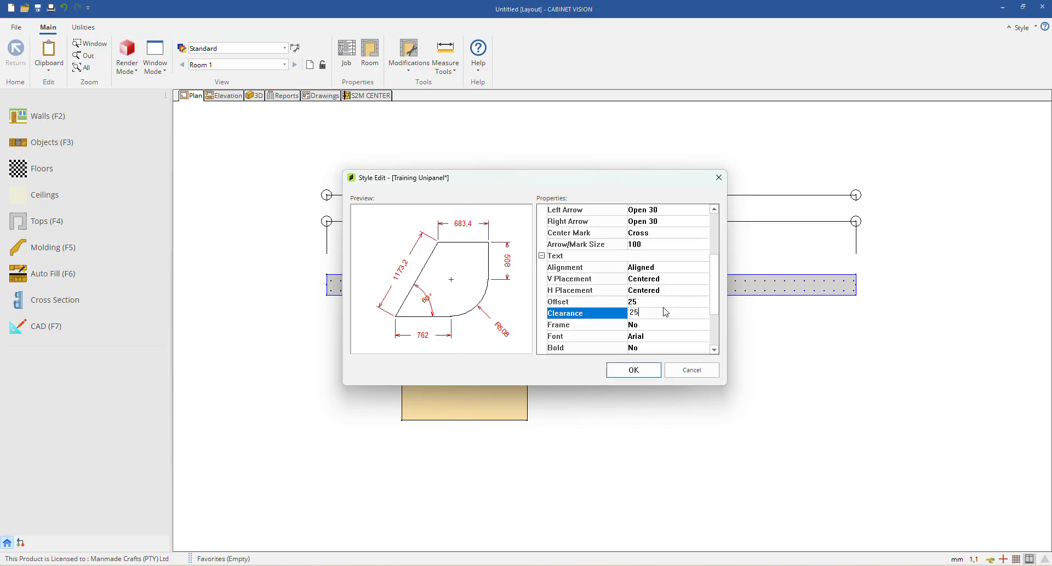
pyautogui.press('Return')
# Step: Toggle the frame around the dimension text on and off, leaving Frame set to No
pyautogui.doubleClick(650, 327)
pyautogui.click(651, 327)
pyautogui.click(652, 326)
pyautogui.click(654, 326)
pyautogui.click(655, 327)
pyautogui.click(655, 327)
pyautogui.click(656, 329)
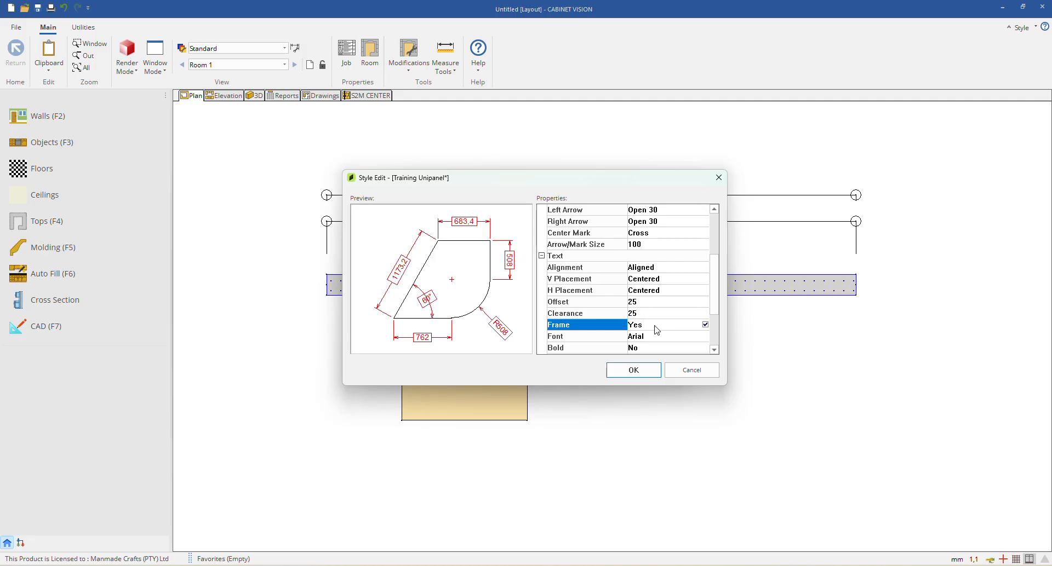
pyautogui.click(657, 329)
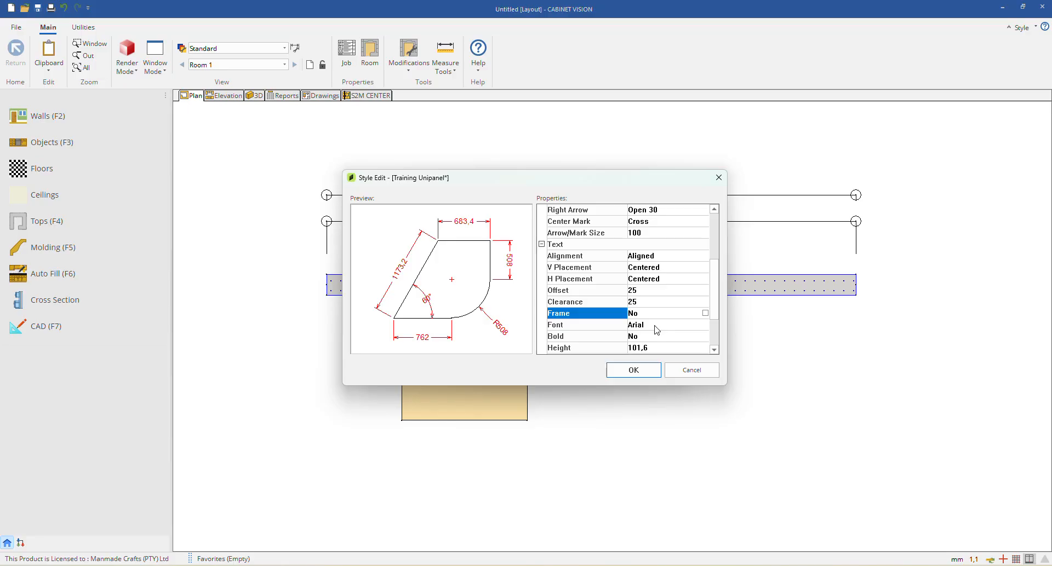
# Step: Browse the fonts available for the dimension text, keeping Arial
pyautogui.click(665, 317)
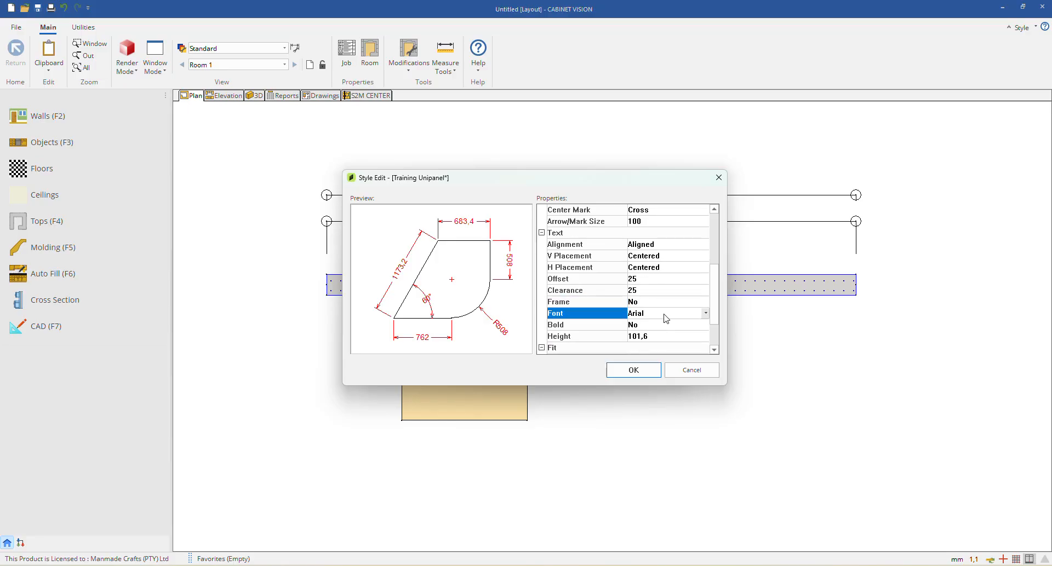
pyautogui.click(702, 315)
pyautogui.scroll(-11, 611, 372)
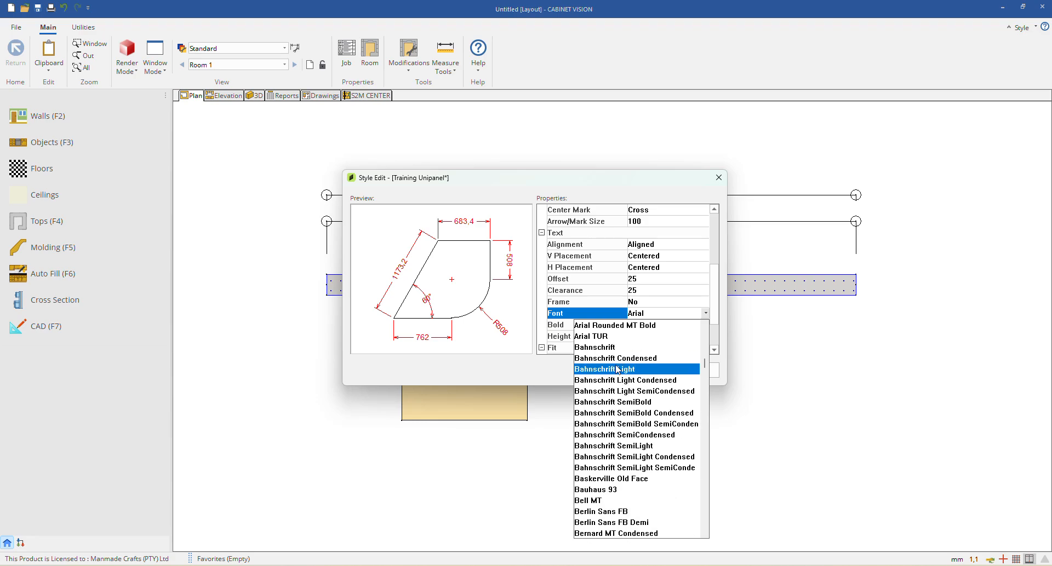
pyautogui.scroll(-6, 610, 372)
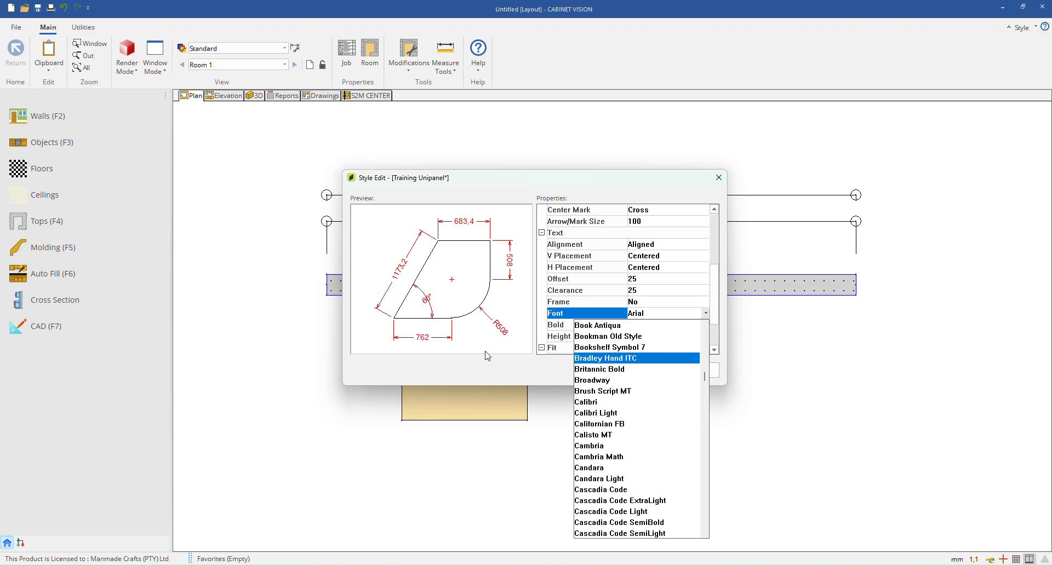
pyautogui.click(486, 357)
pyautogui.scroll(-1, 581, 317)
# Step: Keep the dimension text non-bold and set its height to 100
pyautogui.click(638, 294)
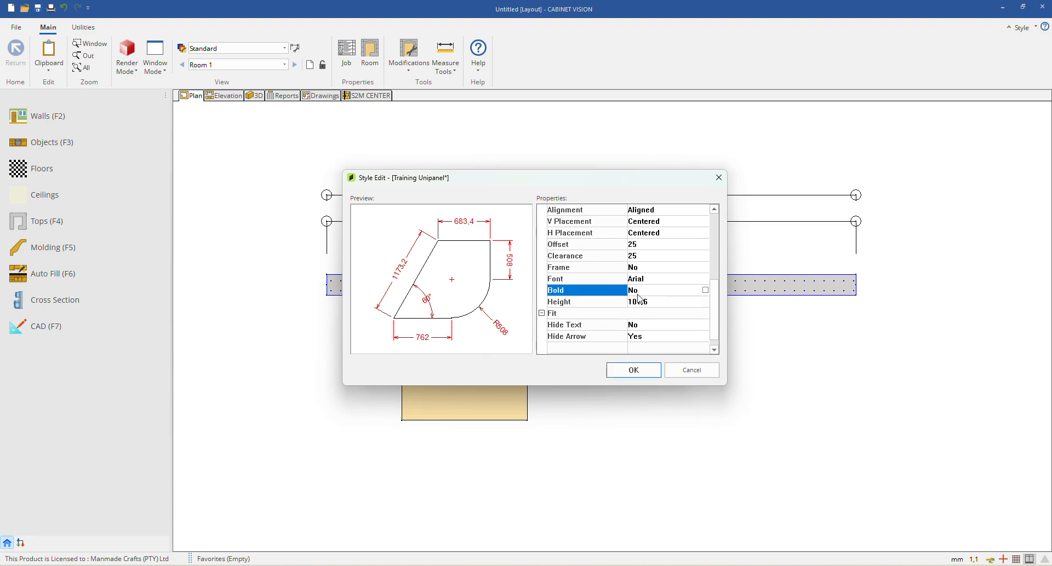
pyautogui.click(638, 295)
pyautogui.click(642, 302)
pyautogui.moveTo(664, 303); pyautogui.dragTo(622, 302)
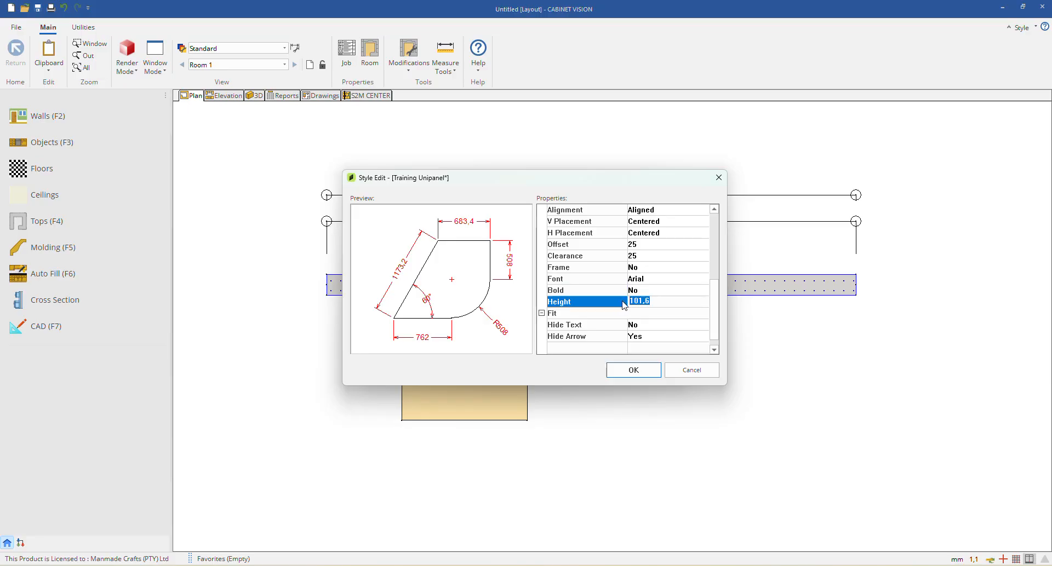
pyautogui.write('100')
pyautogui.press('Return')
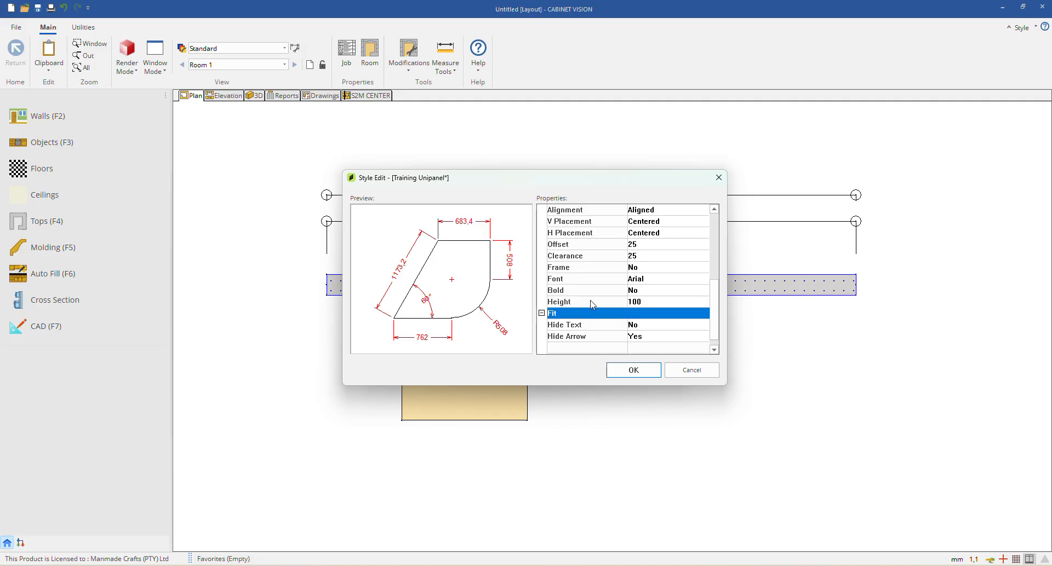
# Step: Examine the Hide Text and Hide Arrow fit options of the Training Unipanel style
pyautogui.scroll(-1, 588, 304)
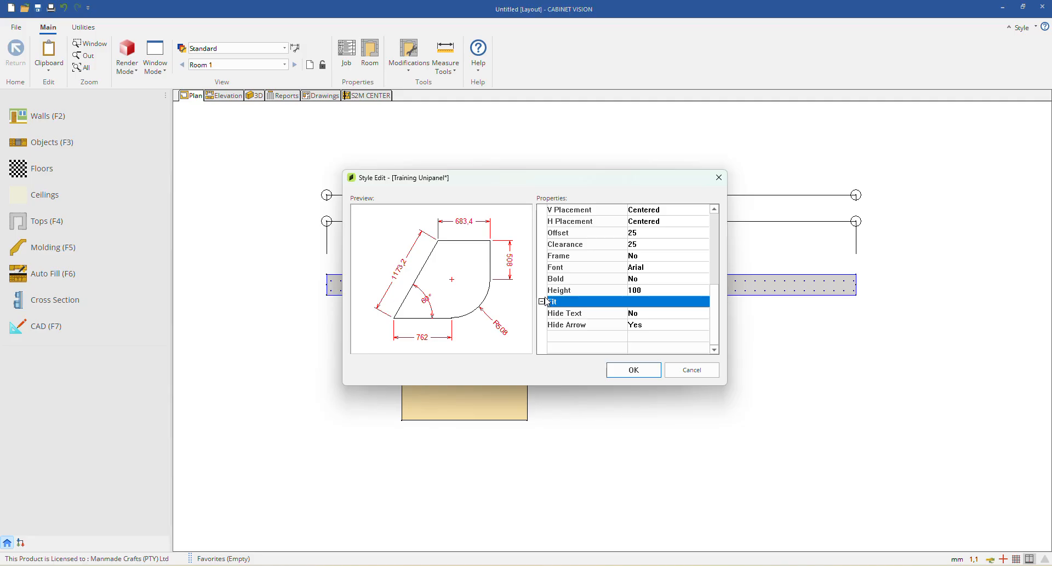
pyautogui.click(572, 313)
pyautogui.click(604, 329)
pyautogui.click(605, 315)
pyautogui.click(606, 326)
pyautogui.click(605, 314)
pyautogui.click(605, 328)
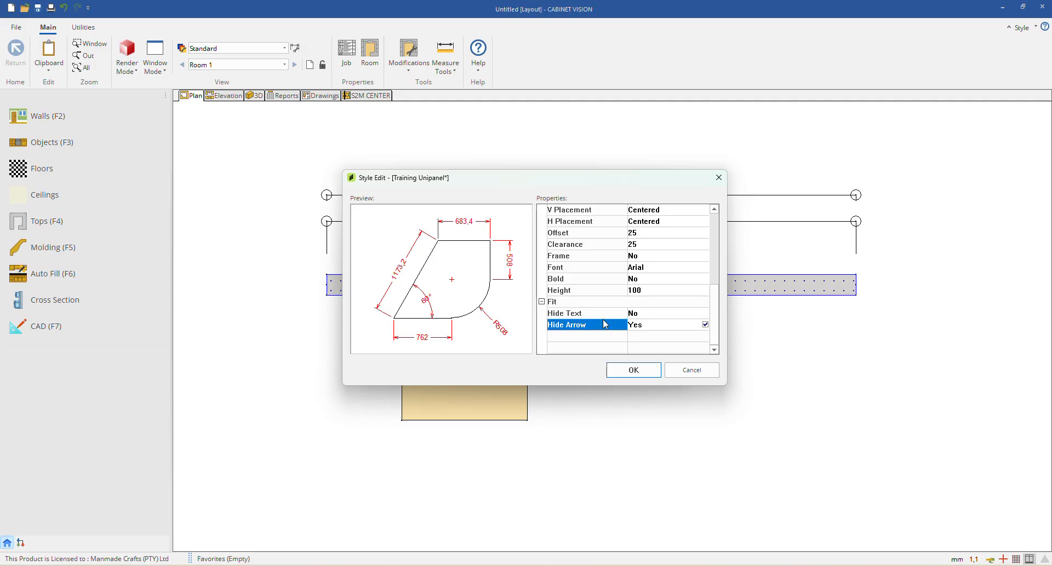
pyautogui.click(605, 315)
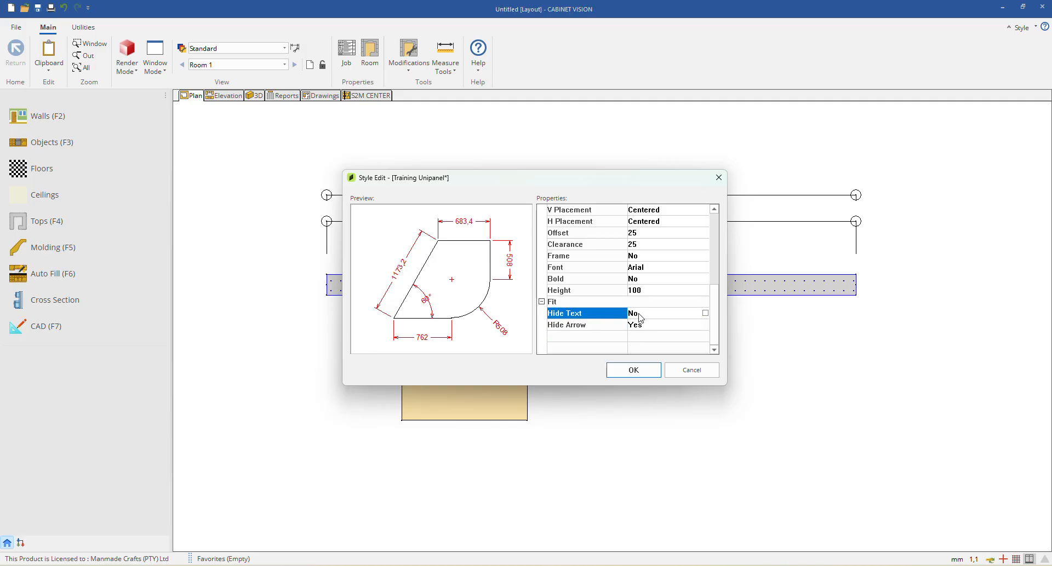
# Step: Review the Training Unipanel style's properties once more, accept them and close the dimension styles
pyautogui.click(627, 327)
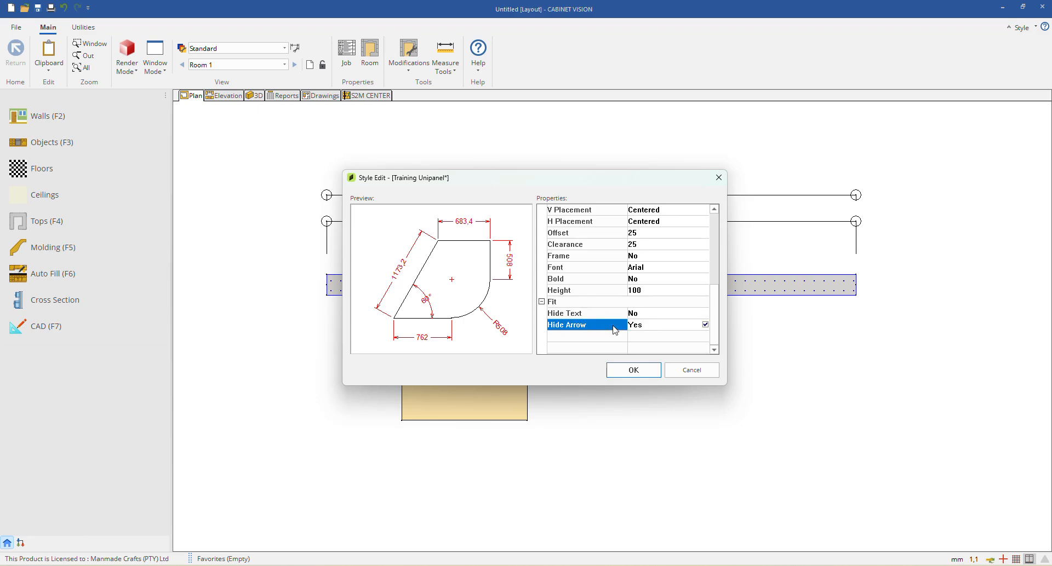
pyautogui.click(598, 317)
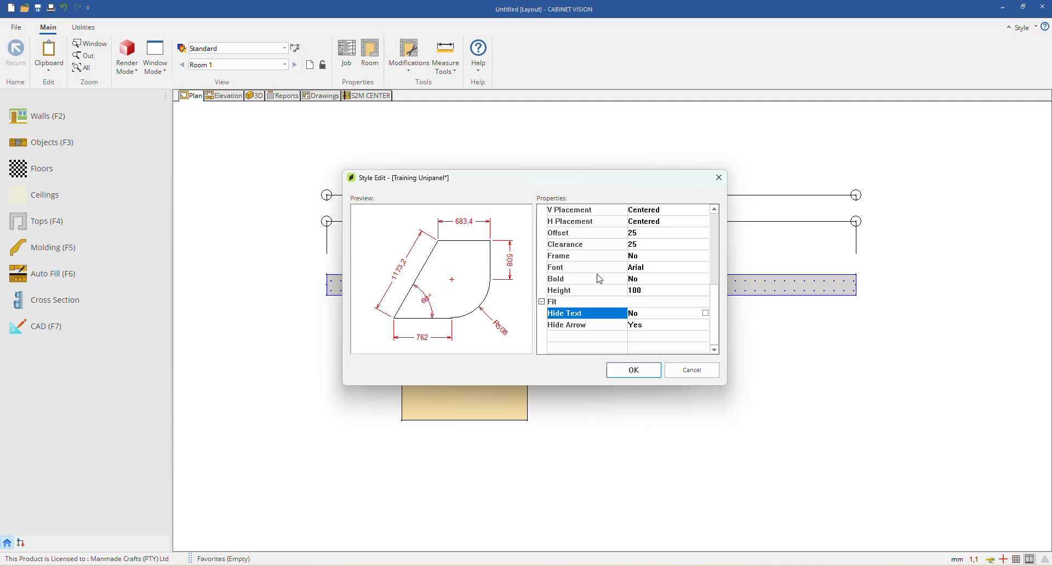
pyautogui.scroll(5, 601, 273)
pyautogui.scroll(-5, 601, 254)
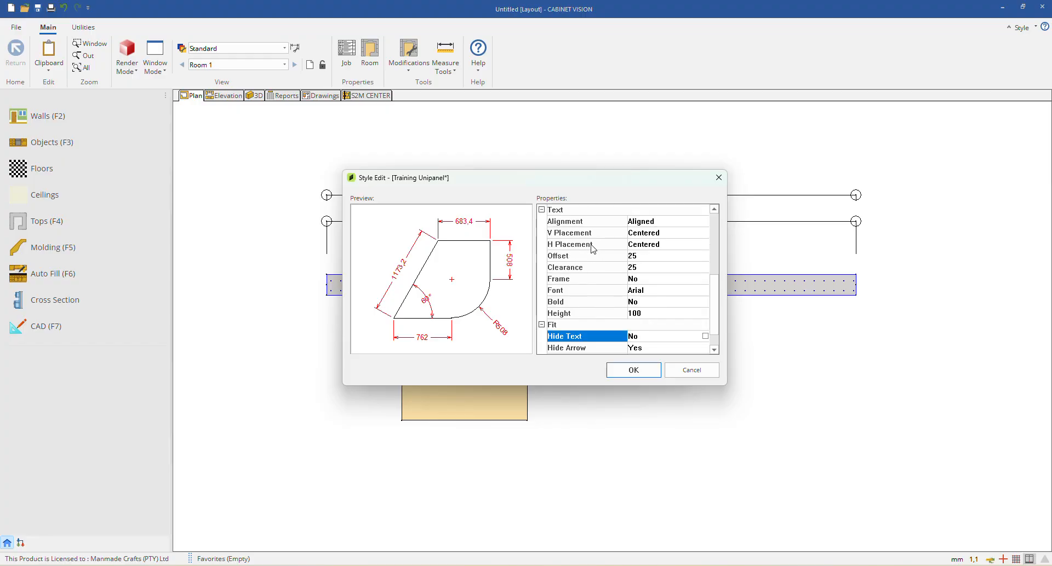
pyautogui.scroll(5, 599, 249)
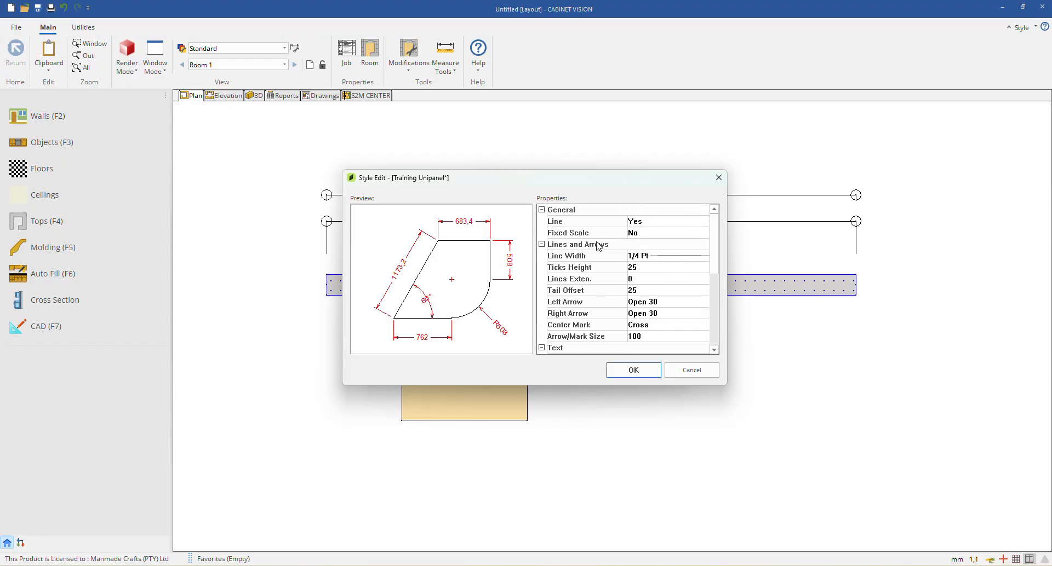
pyautogui.click(632, 372)
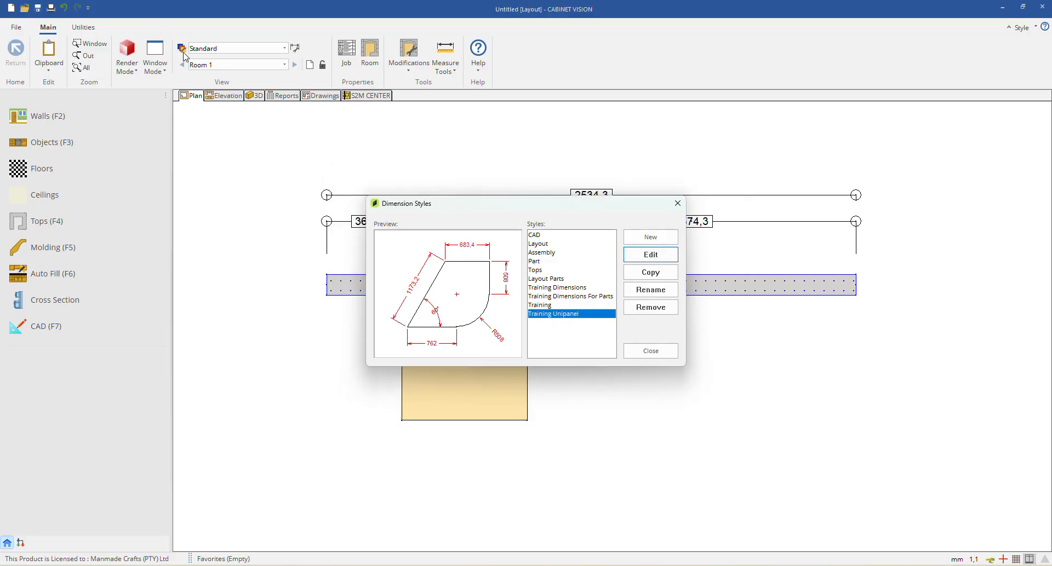
pyautogui.click(664, 353)
pyautogui.click(664, 354)
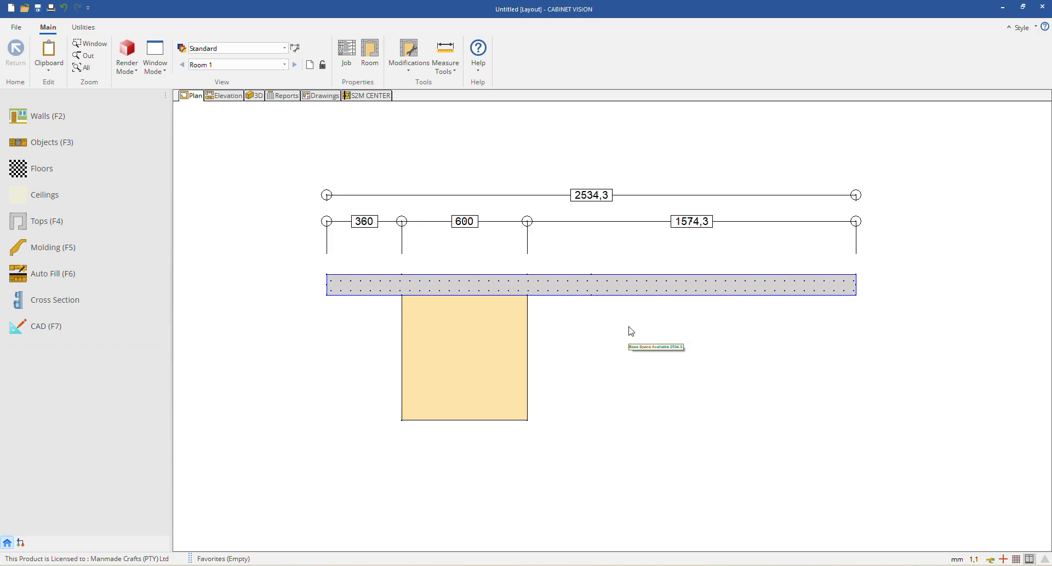
# Step: Open the Standard layer schedule for editing and examine the layers of each Floor Plan View sub-view
pyautogui.click(185, 53)
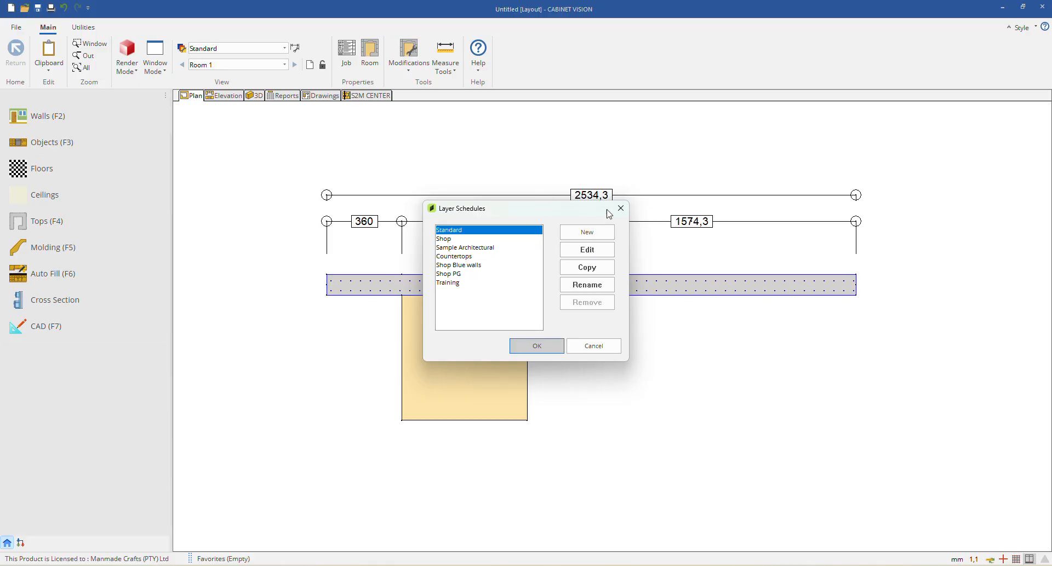
pyautogui.click(584, 250)
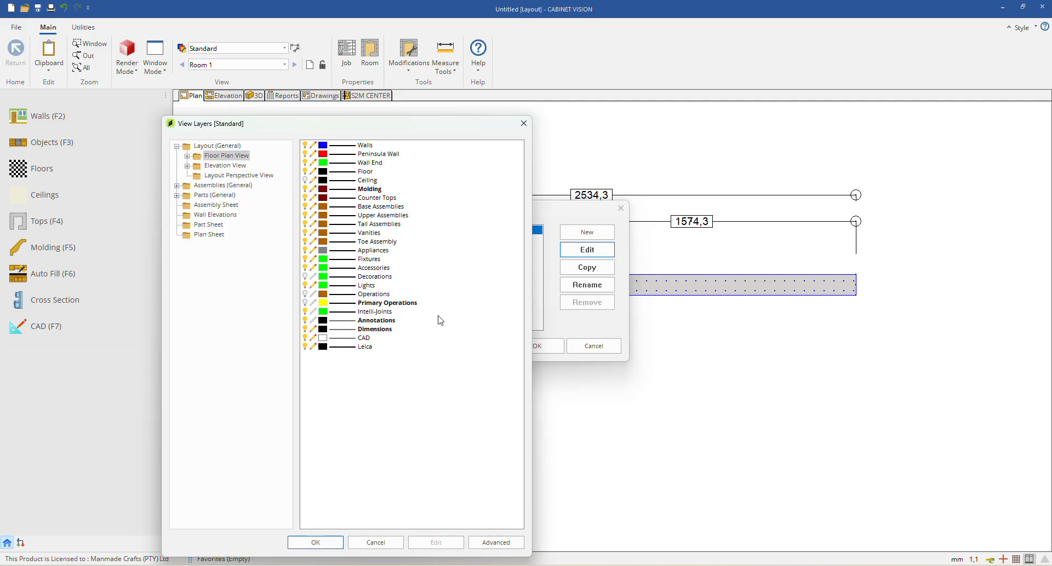
pyautogui.moveTo(436, 125); pyautogui.dragTo(618, 136)
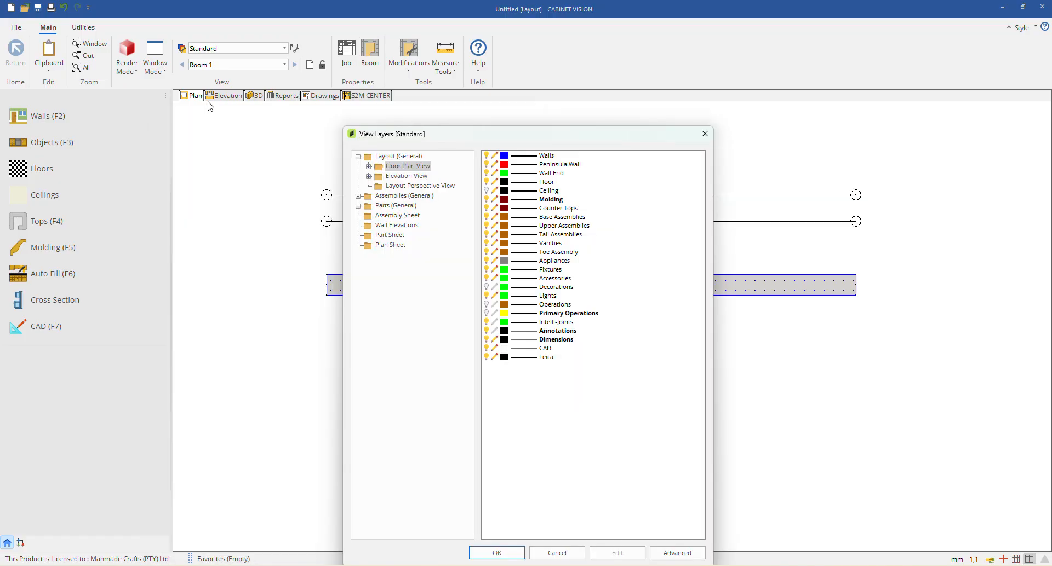
pyautogui.click(368, 167)
pyautogui.click(408, 176)
pyautogui.click(416, 186)
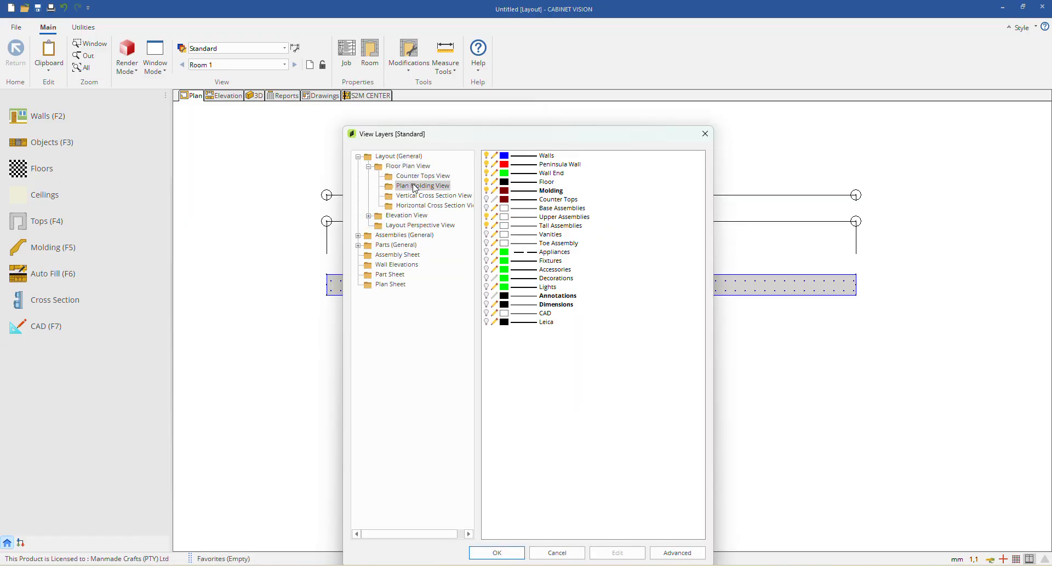
pyautogui.click(424, 195)
pyautogui.click(431, 206)
# Step: Examine the layers of each Elevation View sub-view and of the Layout Perspective View in the Standard schedule
pyautogui.click(369, 216)
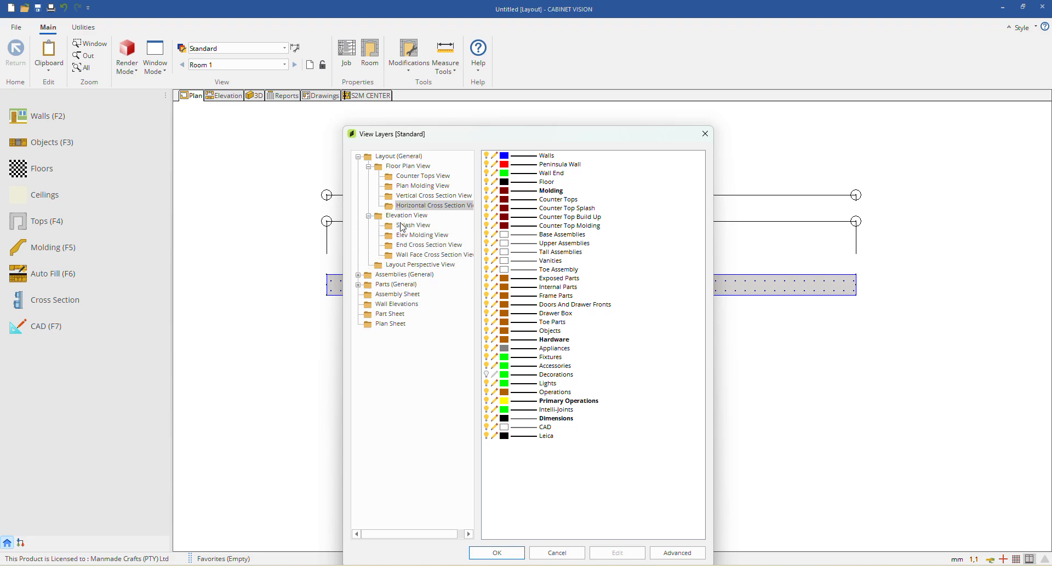
pyautogui.click(412, 225)
pyautogui.click(421, 235)
pyautogui.click(427, 245)
pyautogui.click(431, 255)
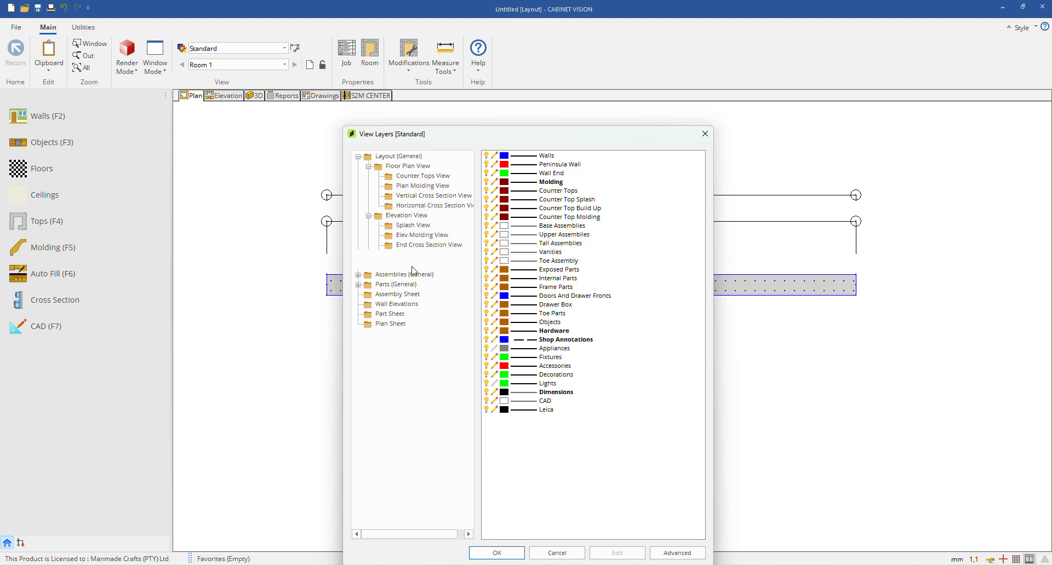
pyautogui.click(419, 264)
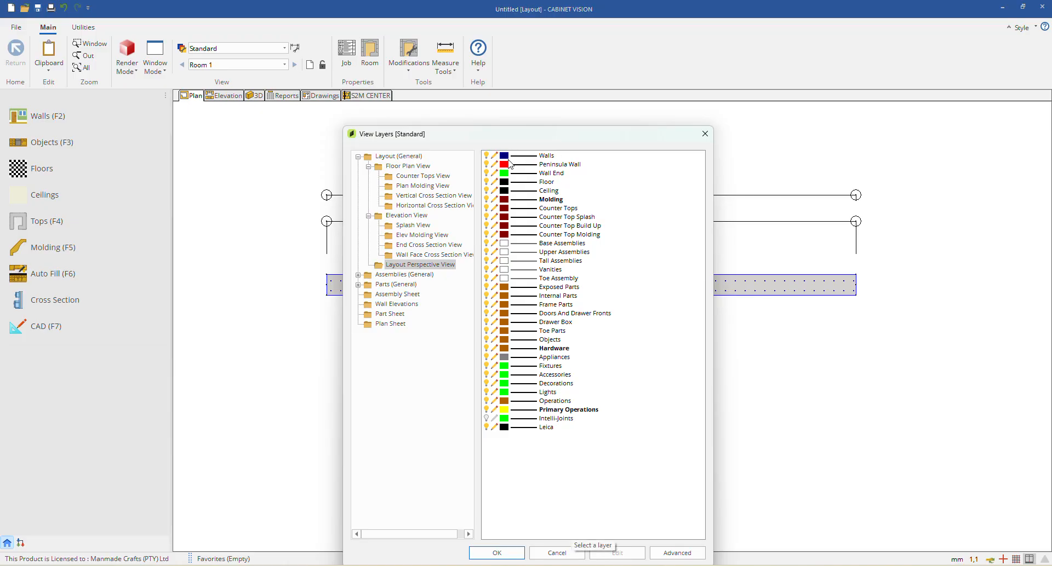
# Step: Compare the floor plan and elevation sub-view layers again, and close the layer schedules without making changes
pyautogui.moveTo(525, 136); pyautogui.dragTo(534, 68)
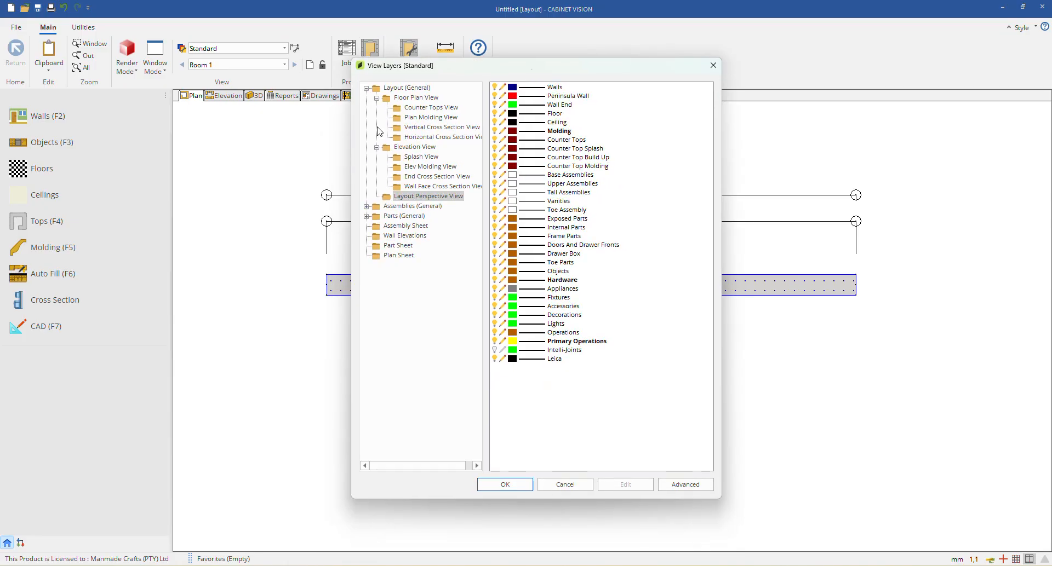
pyautogui.click(399, 100)
pyautogui.click(407, 110)
pyautogui.click(412, 115)
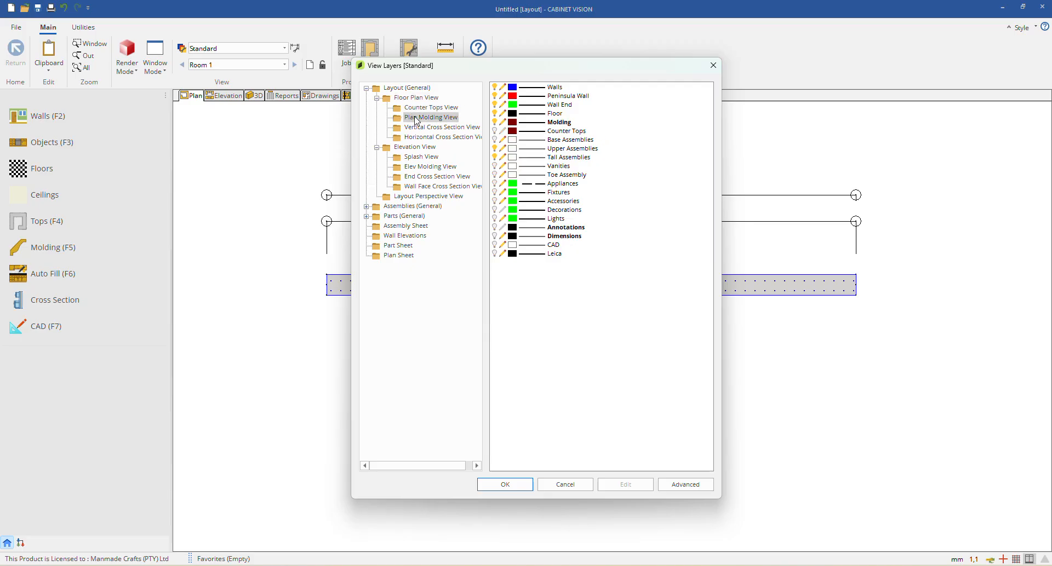
pyautogui.click(423, 128)
pyautogui.click(427, 137)
pyautogui.click(422, 157)
pyautogui.click(430, 167)
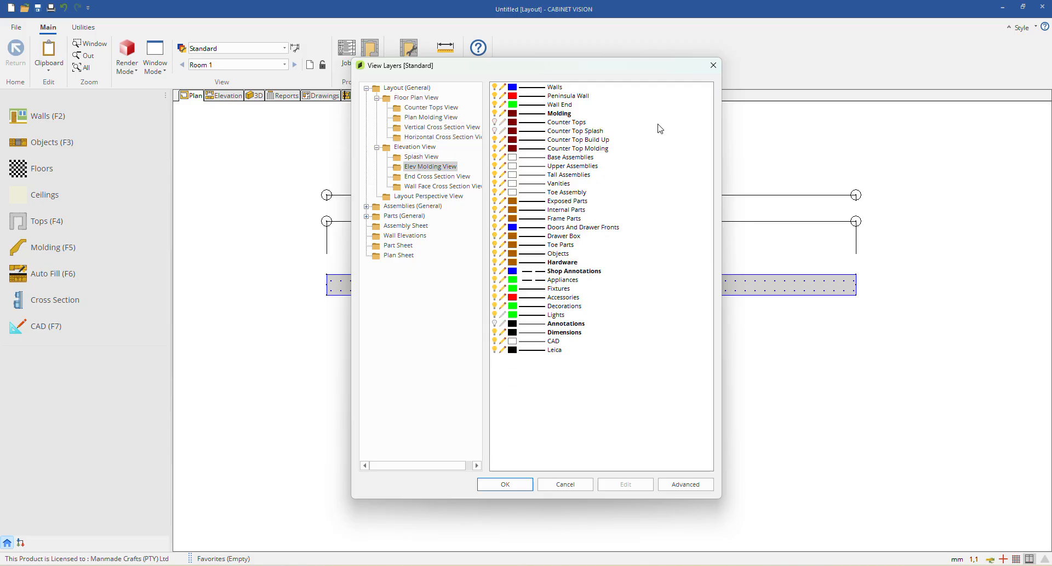
pyautogui.click(711, 67)
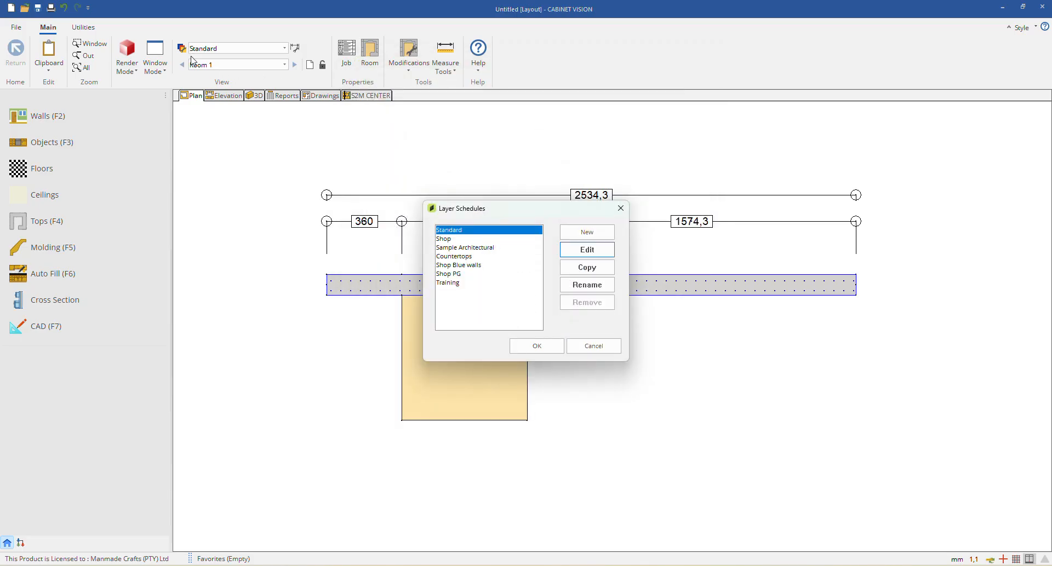
pyautogui.click(620, 209)
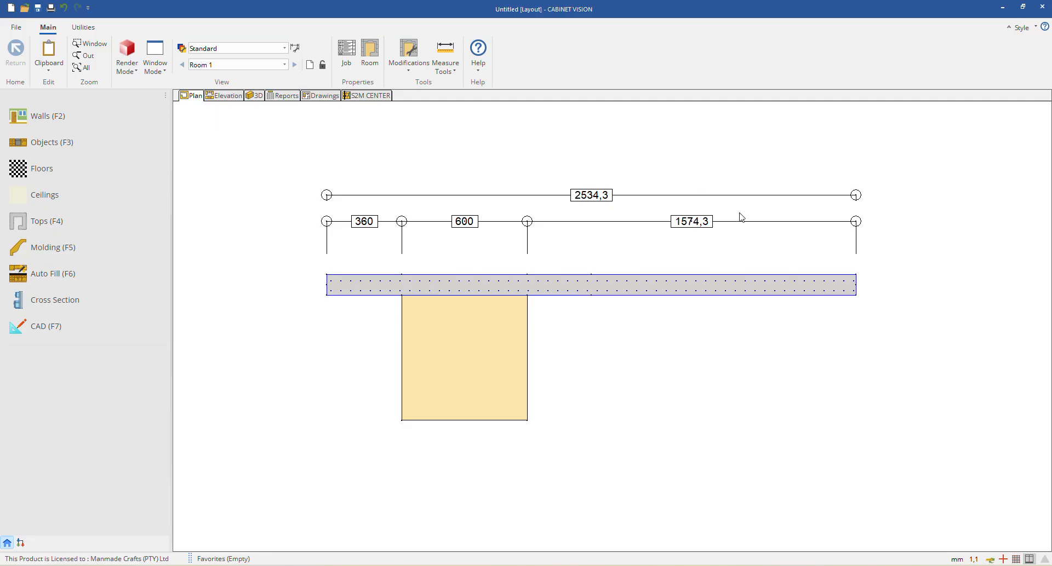
# Step: Examine the Layers and Draw Tool settings in the floor plan's view properties and close them
pyautogui.rightClick(352, 161)
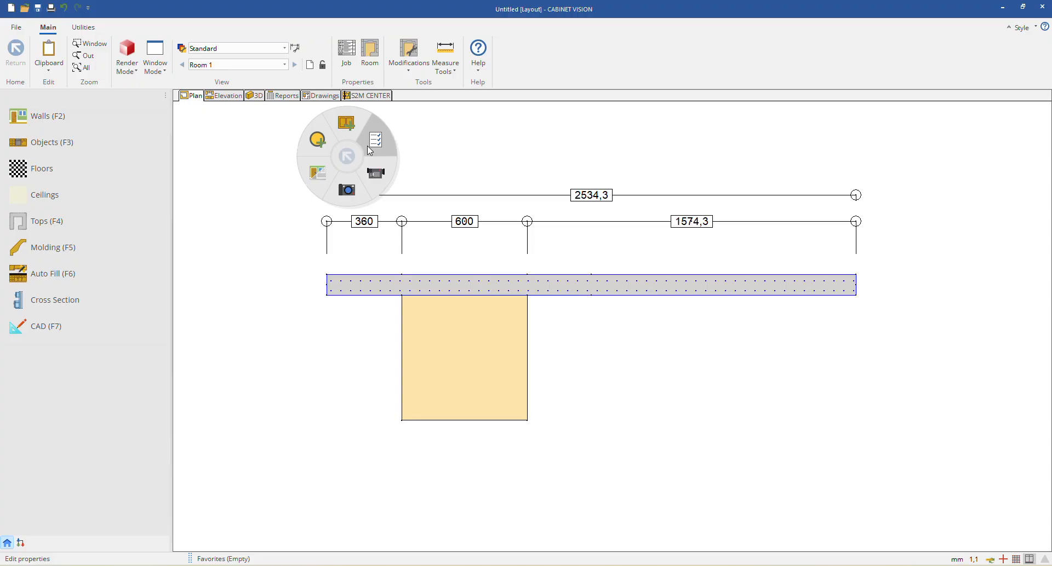
pyautogui.click(369, 151)
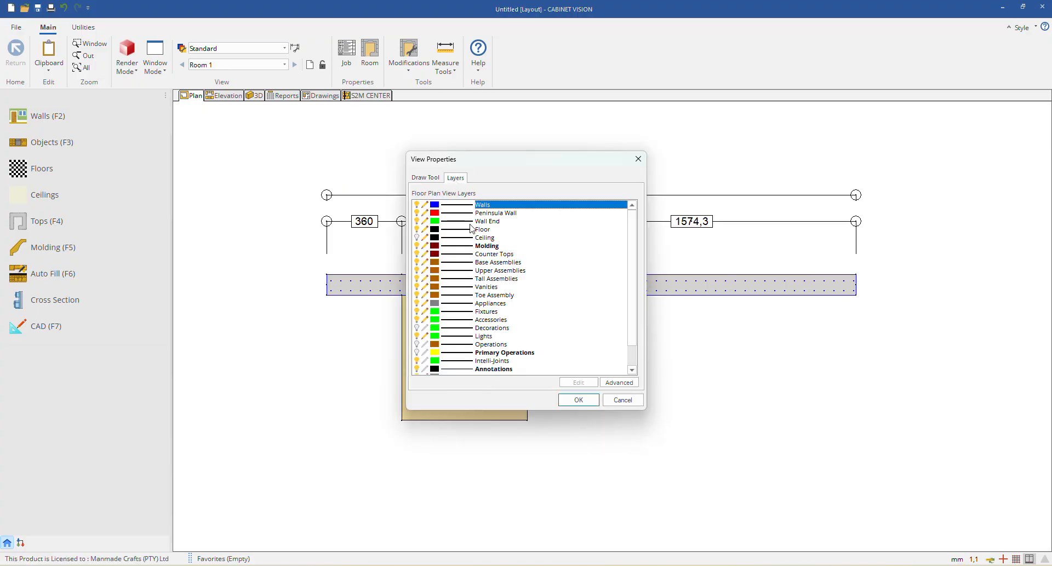
pyautogui.scroll(-1, 474, 248)
pyautogui.scroll(1, 474, 248)
pyautogui.click(425, 177)
pyautogui.click(578, 400)
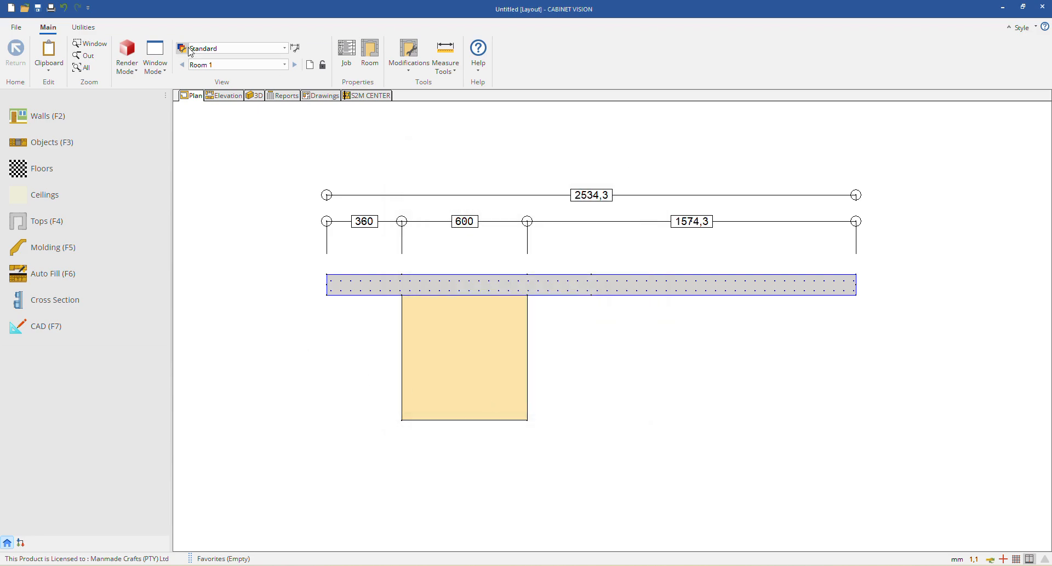
# Step: Look over the list of available layer schedules and cancel without choosing another one
pyautogui.click(182, 48)
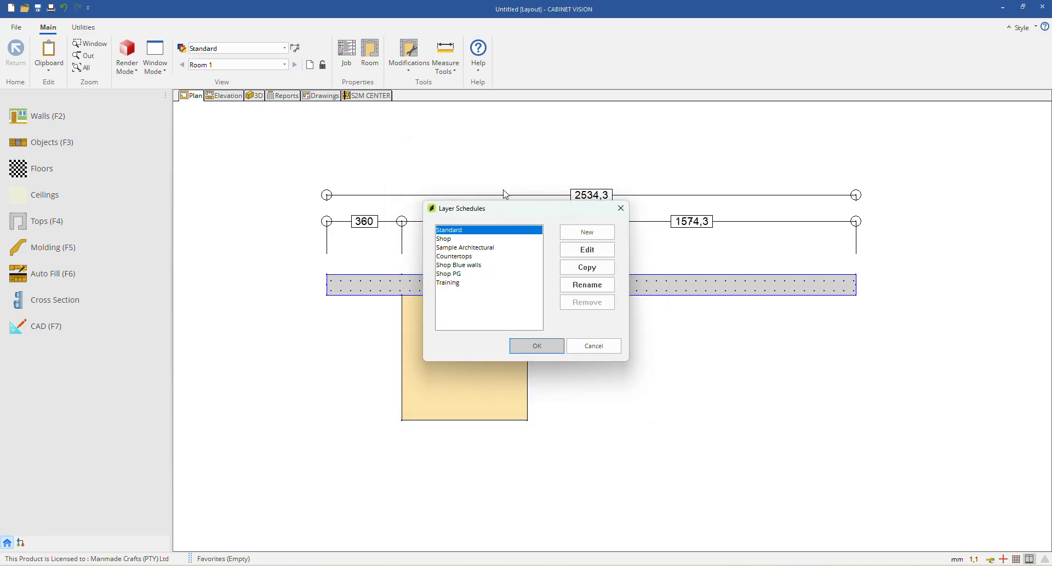
pyautogui.moveTo(499, 204); pyautogui.dragTo(503, 165)
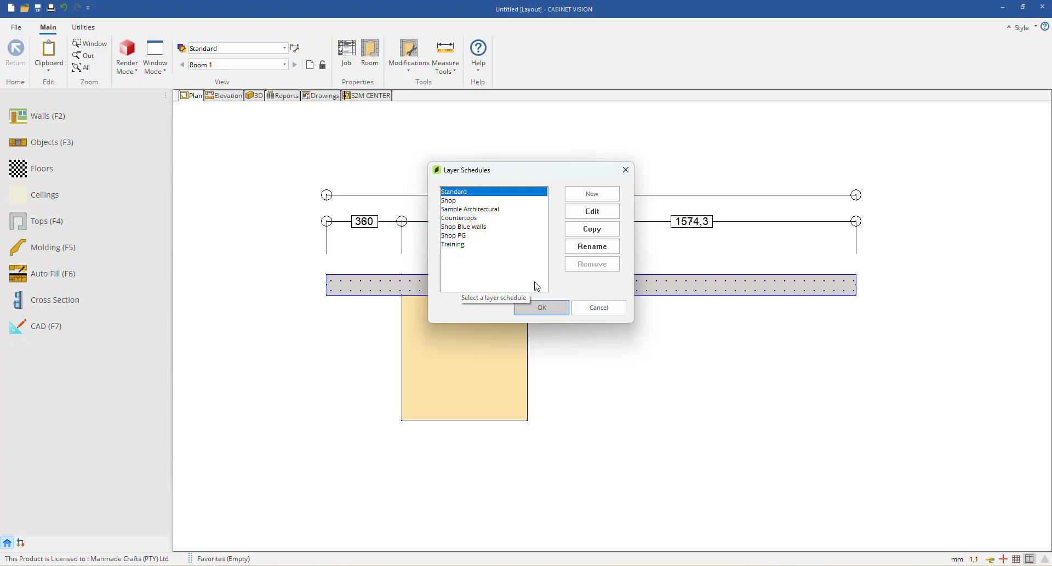
pyautogui.click(595, 308)
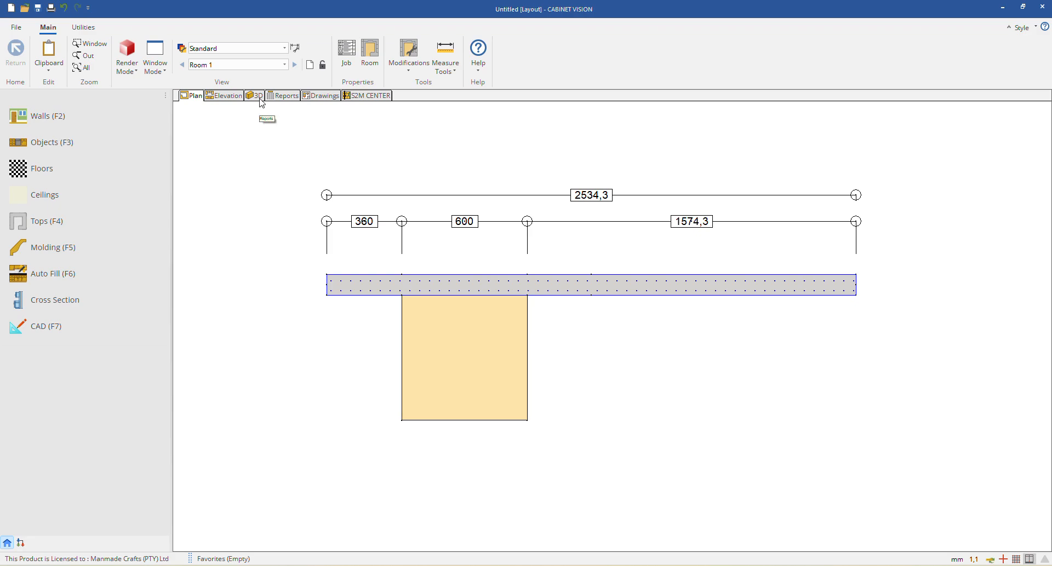
# Step: Turn off the visibility of the Base Assemblies layer in the floor plan's view properties
pyautogui.rightClick(286, 180)
pyautogui.click(306, 185)
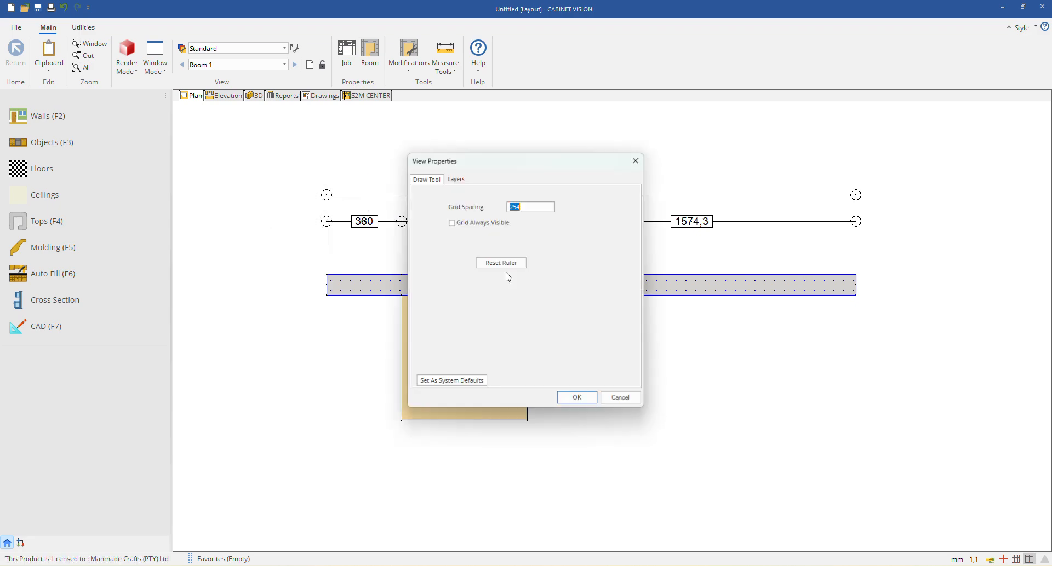
pyautogui.click(455, 177)
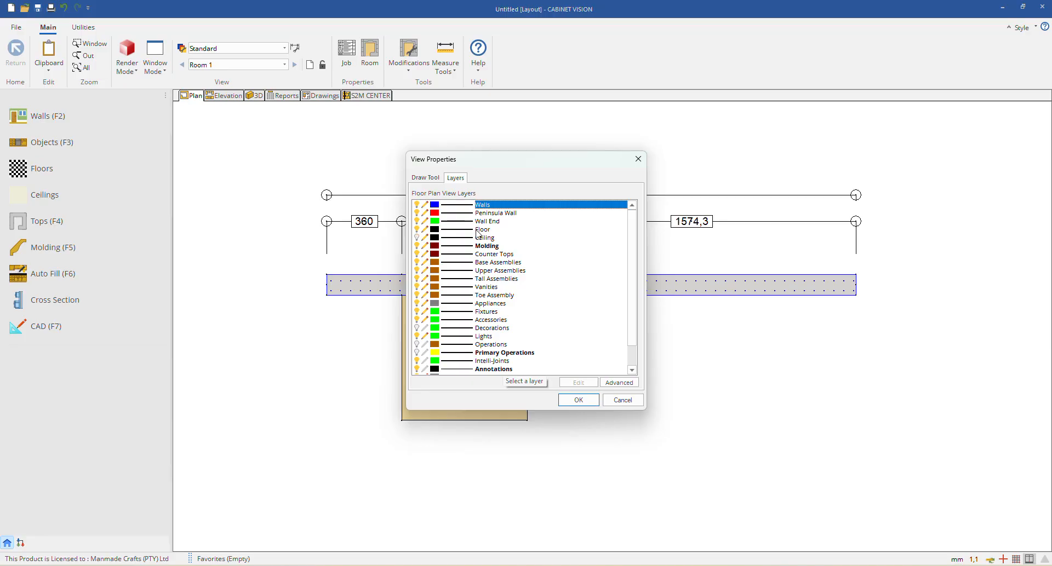
pyautogui.click(417, 262)
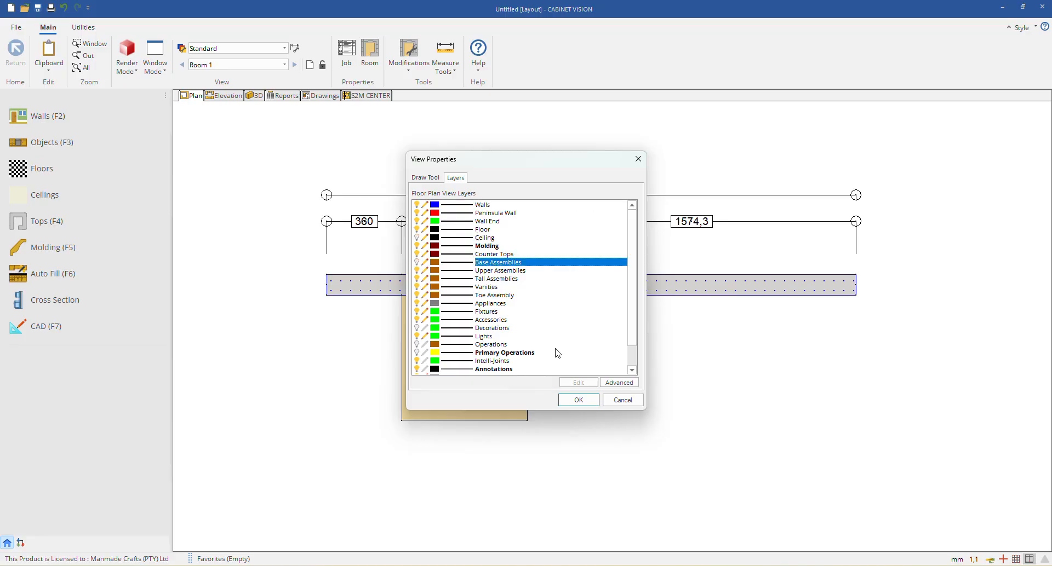
pyautogui.click(578, 400)
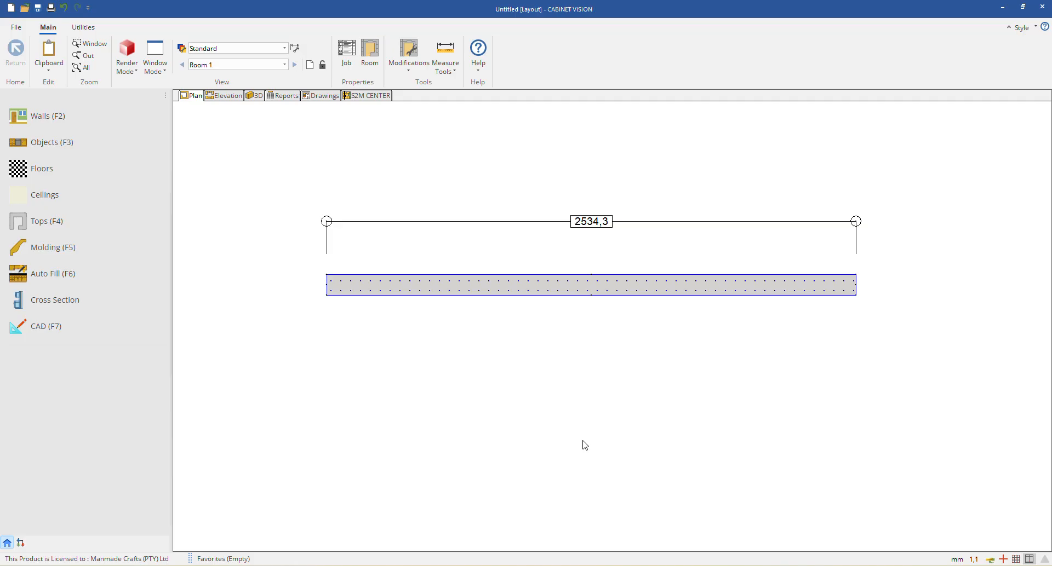
# Step: Check the room's item list in the reports for the hidden base cabinet and return to the plan
pyautogui.click(294, 96)
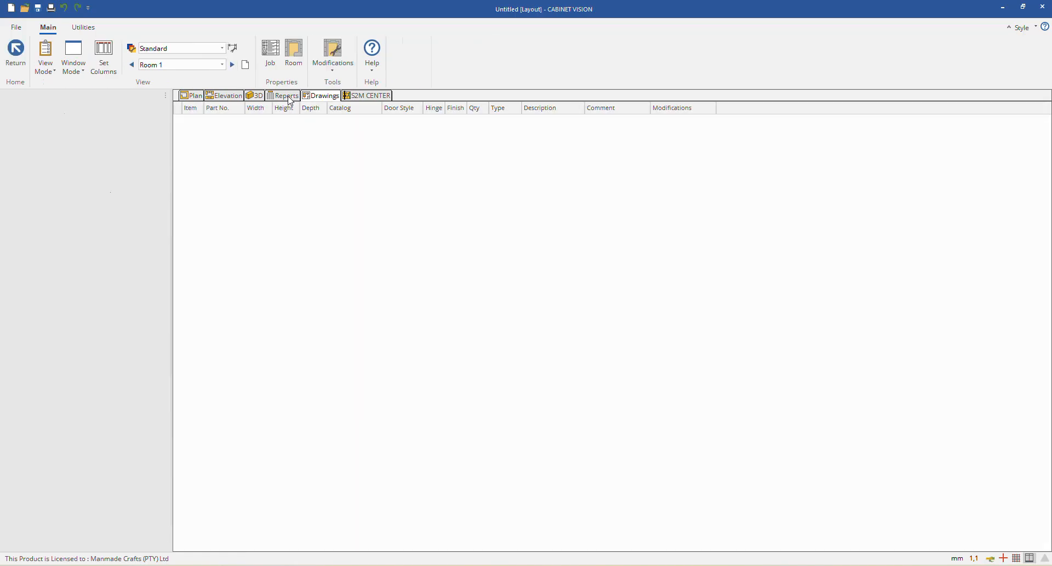
pyautogui.click(210, 121)
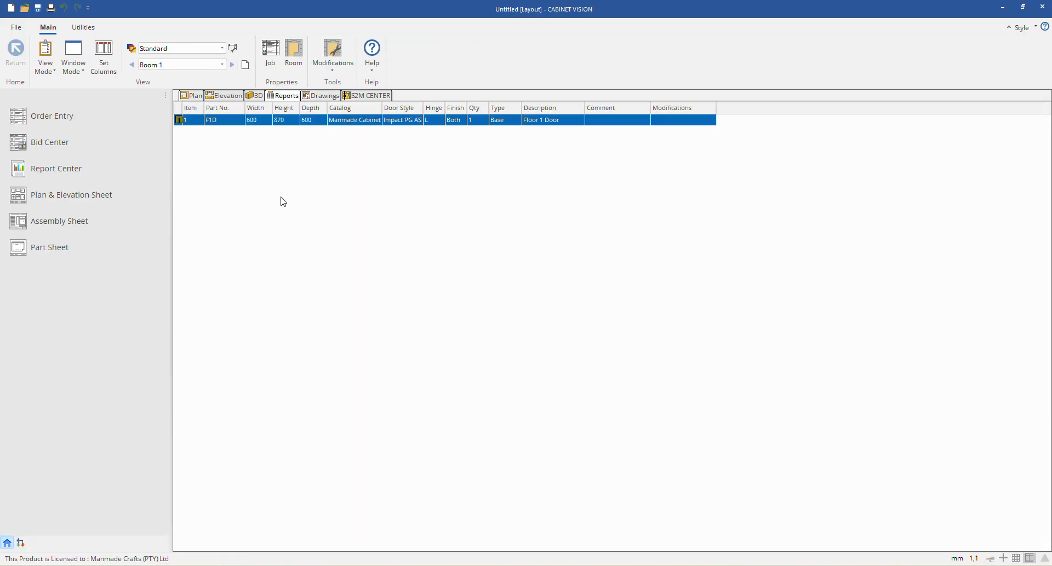
pyautogui.click(197, 98)
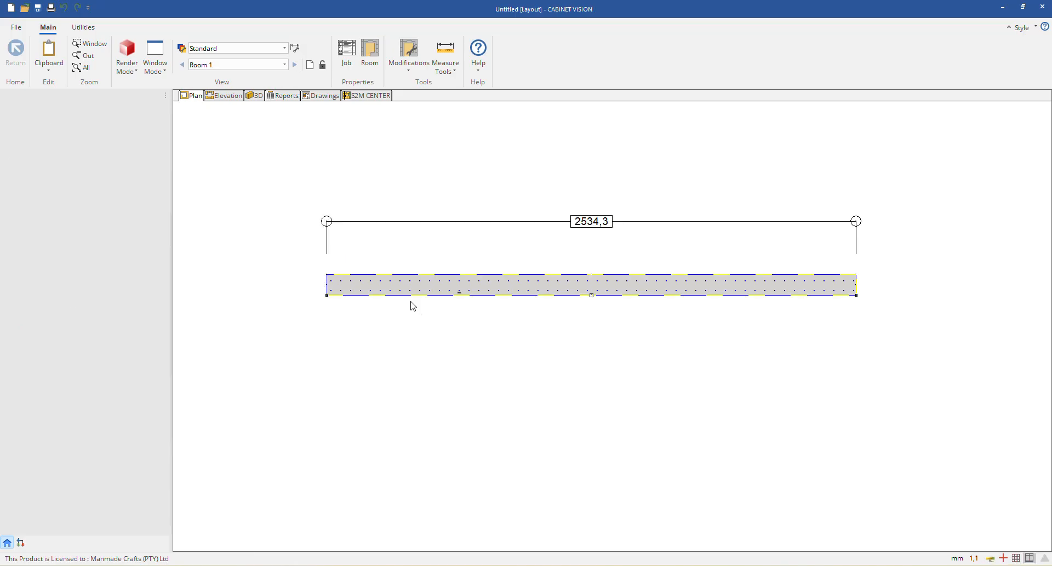
# Step: Turn on the visibility of the Ceiling layer in the floor plan's view properties
pyautogui.rightClick(420, 187)
pyautogui.click(455, 196)
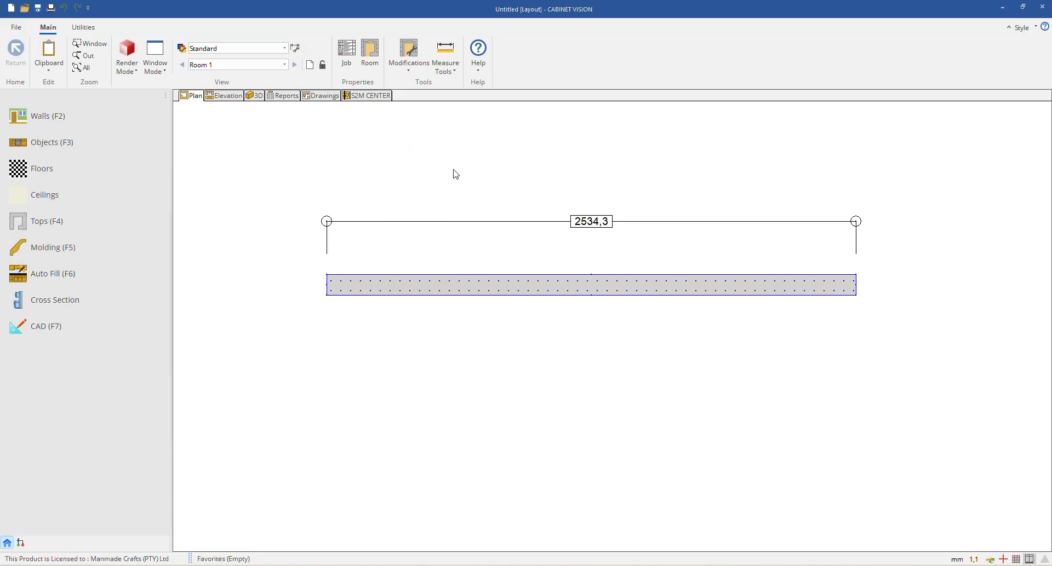
pyautogui.click(456, 178)
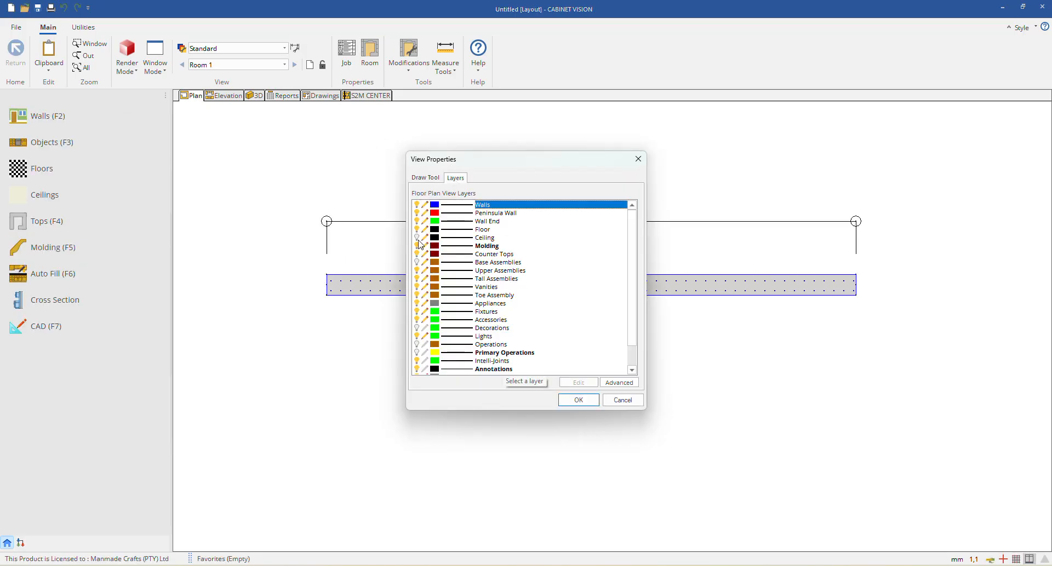
pyautogui.click(418, 239)
pyautogui.click(578, 397)
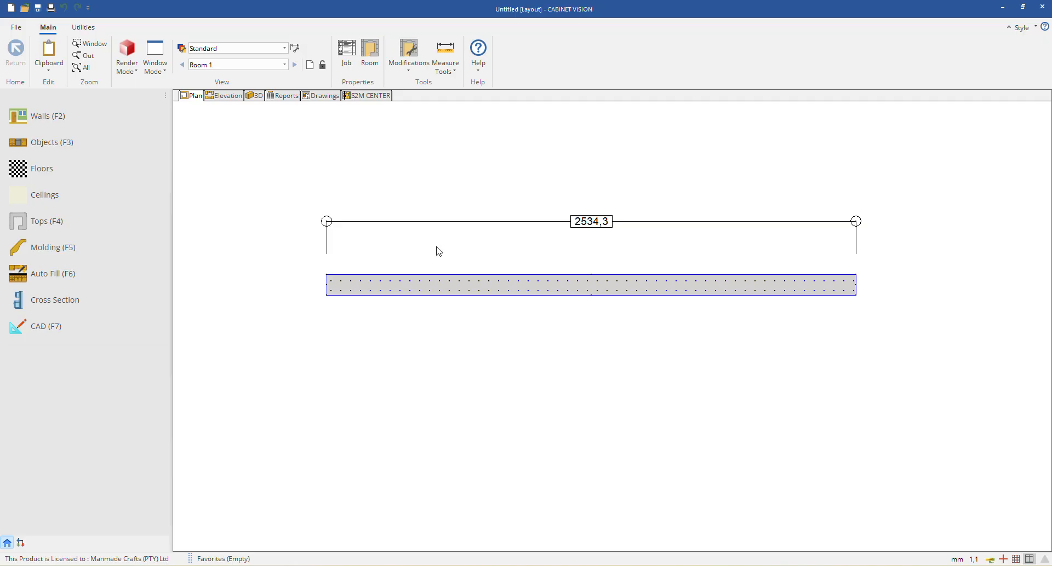
# Step: Turn on the visibility of the Base Assemblies layer in the floor plan's view properties
pyautogui.rightClick(350, 157)
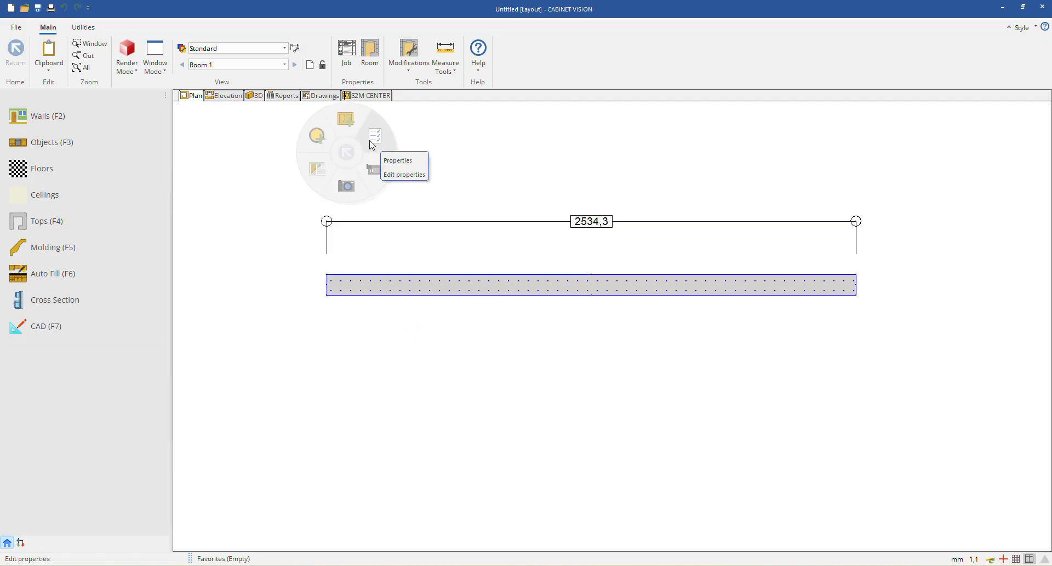
pyautogui.click(369, 144)
pyautogui.click(457, 178)
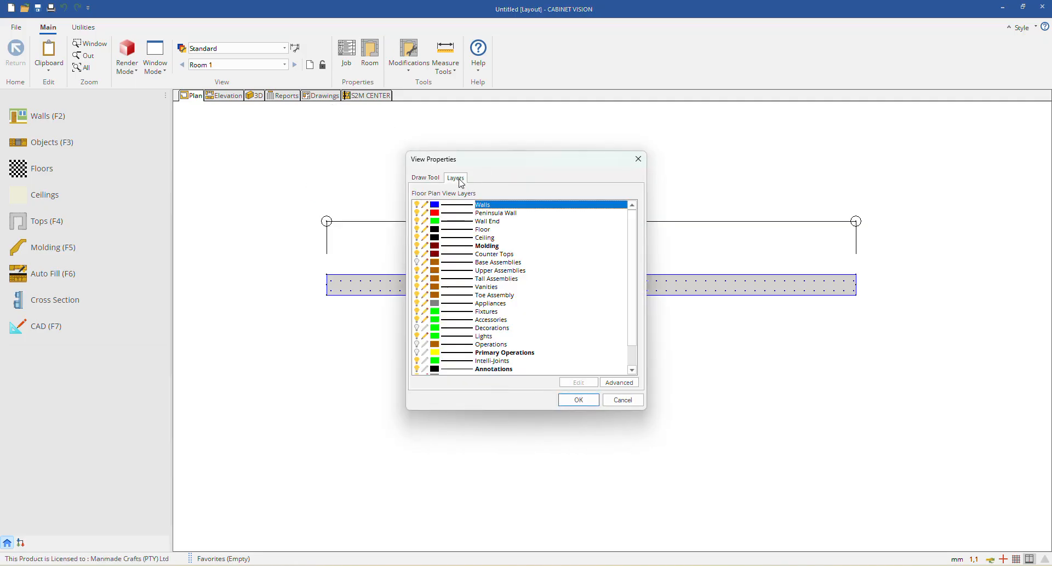
pyautogui.click(421, 264)
pyautogui.click(578, 400)
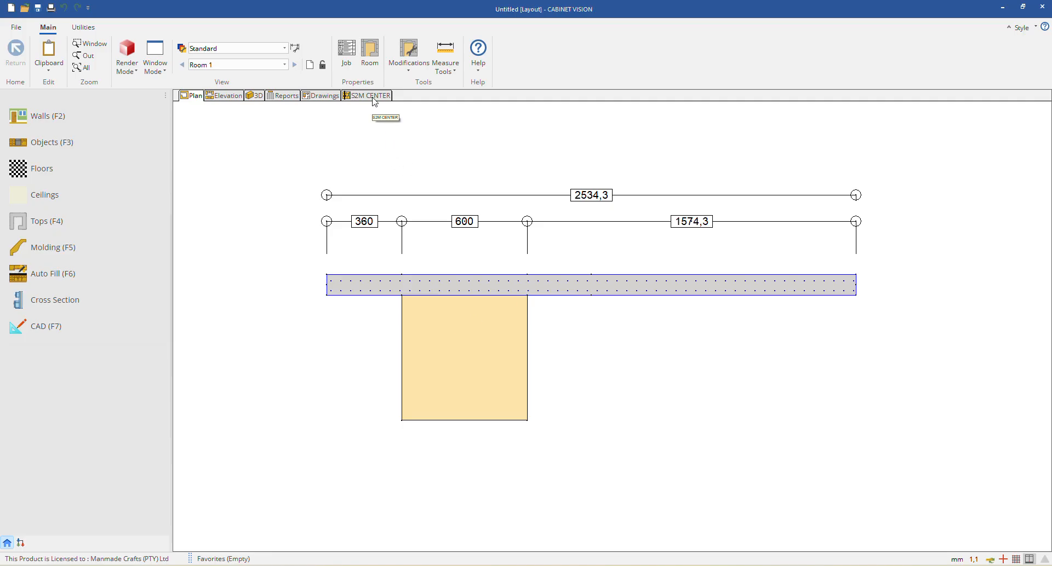
pyautogui.click(442, 366)
pyautogui.click(237, 371)
pyautogui.rightClick(430, 349)
pyautogui.click(354, 349)
pyautogui.rightClick(413, 325)
pyautogui.click(322, 347)
pyautogui.click(475, 356)
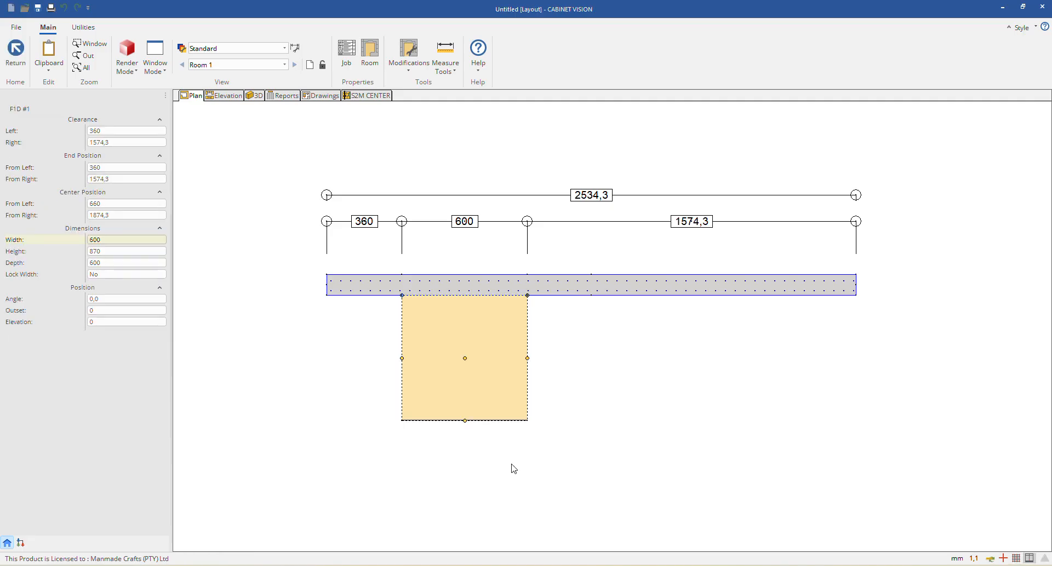
pyautogui.click(471, 453)
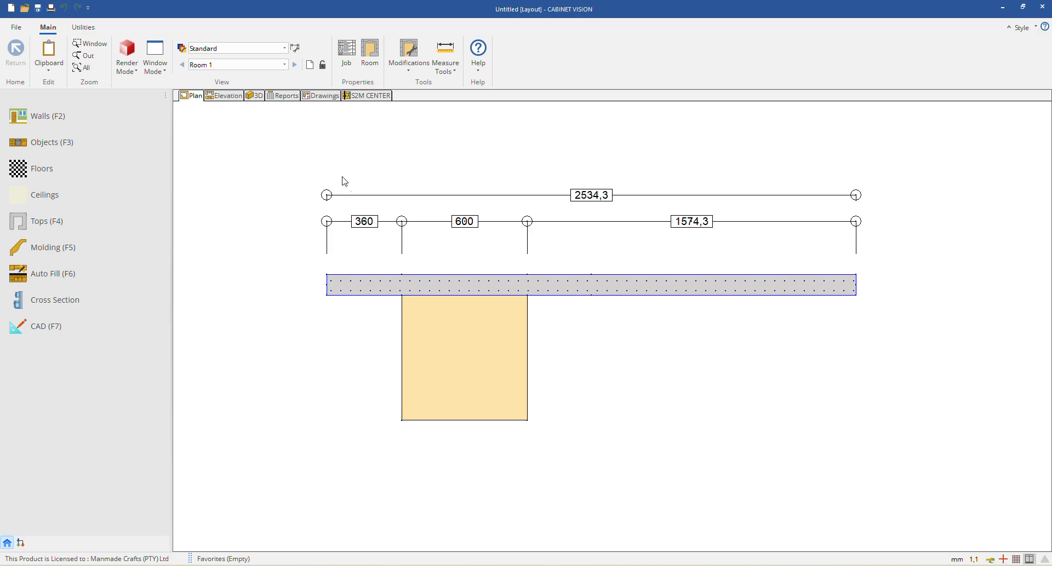
# Step: Create a new layer schedule named Training Unipanel
pyautogui.click(182, 49)
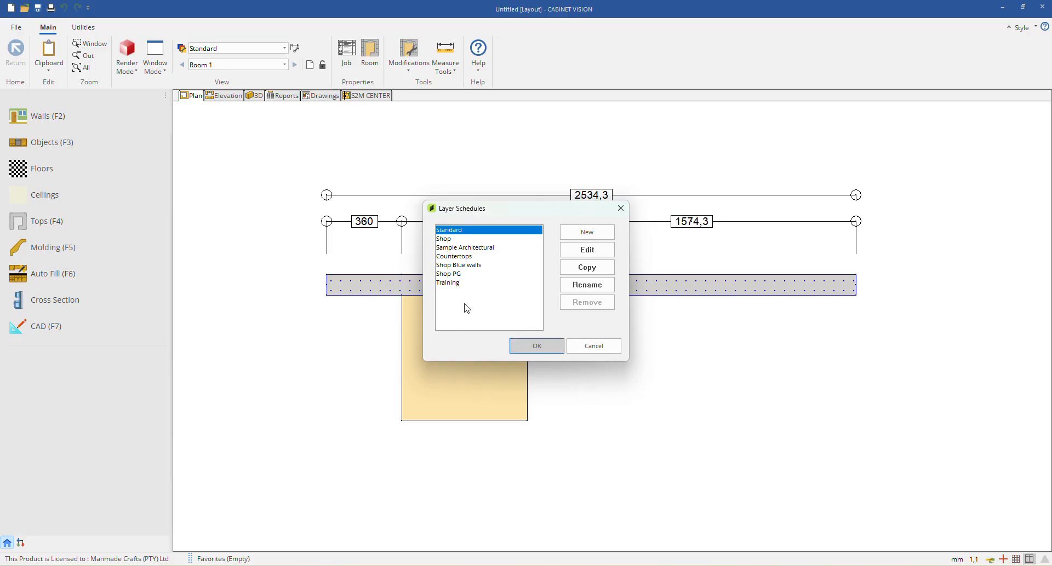
pyautogui.click(603, 237)
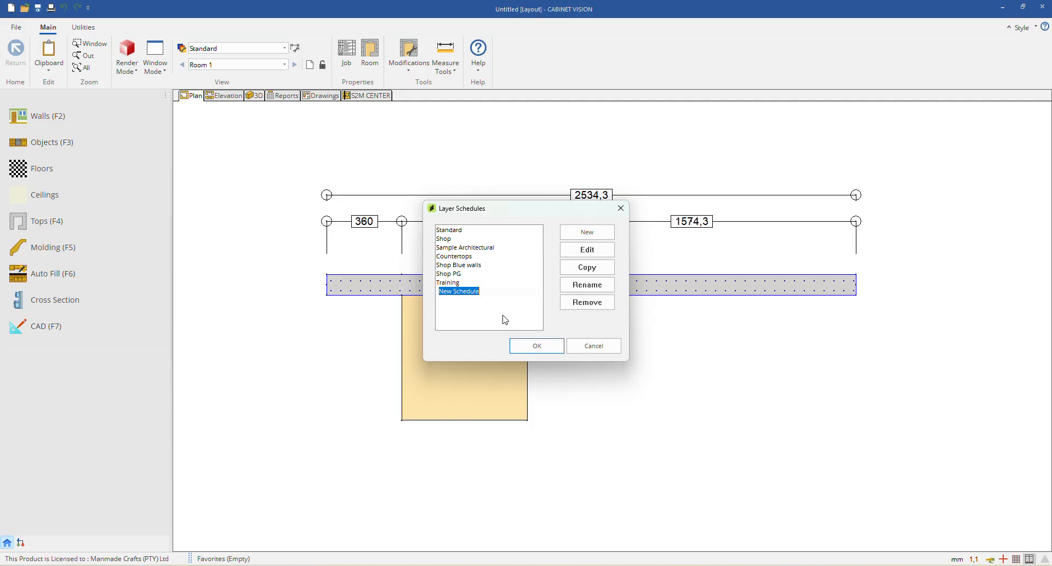
pyautogui.write('Training Unipanel')
pyautogui.press('Return')
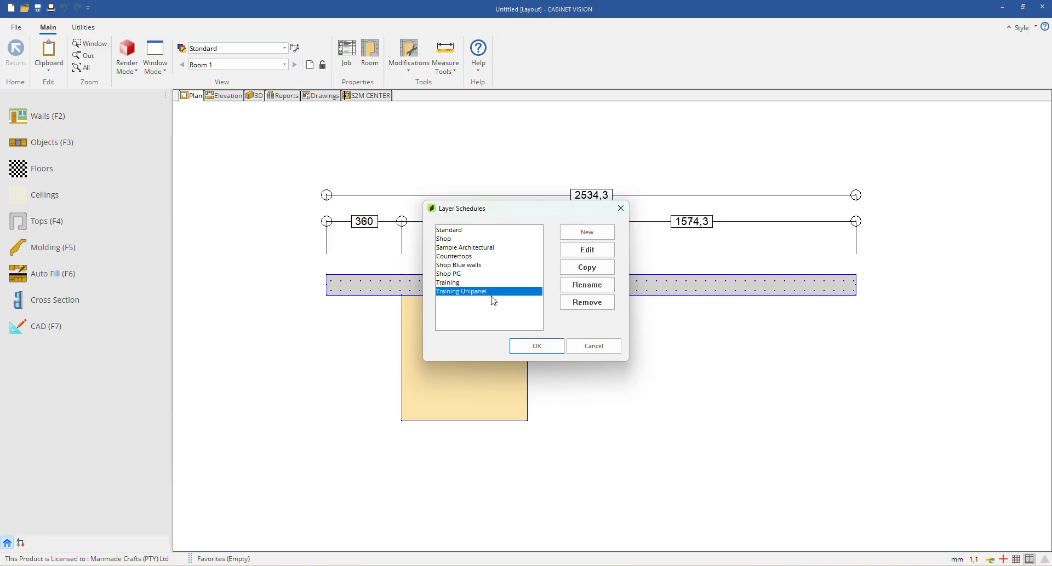
# Step: Open the Training Unipanel layer schedule for editing and enlarge and reposition its View Layers window
pyautogui.click(598, 258)
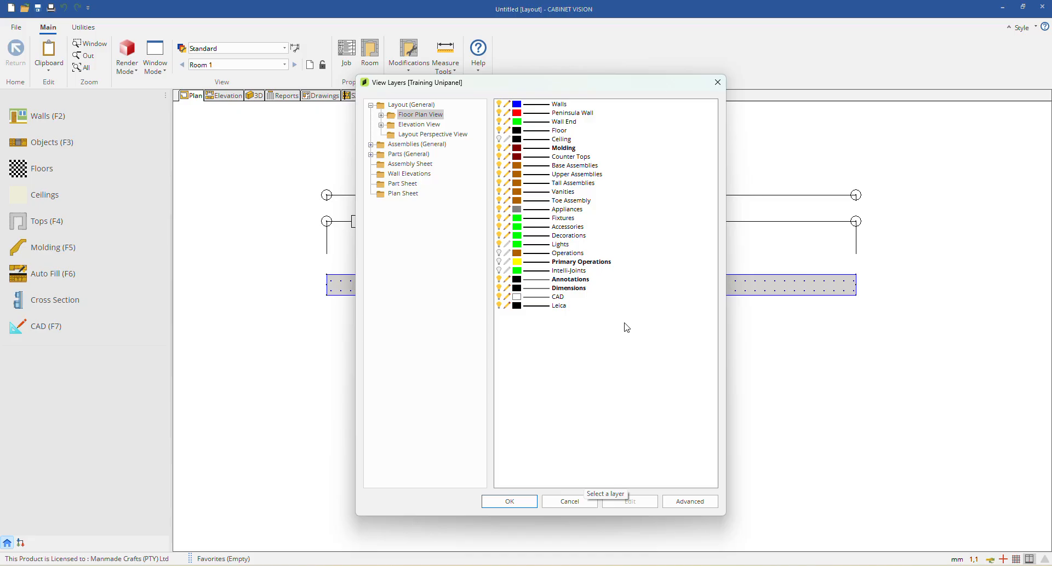
pyautogui.moveTo(725, 186); pyautogui.dragTo(743, 184)
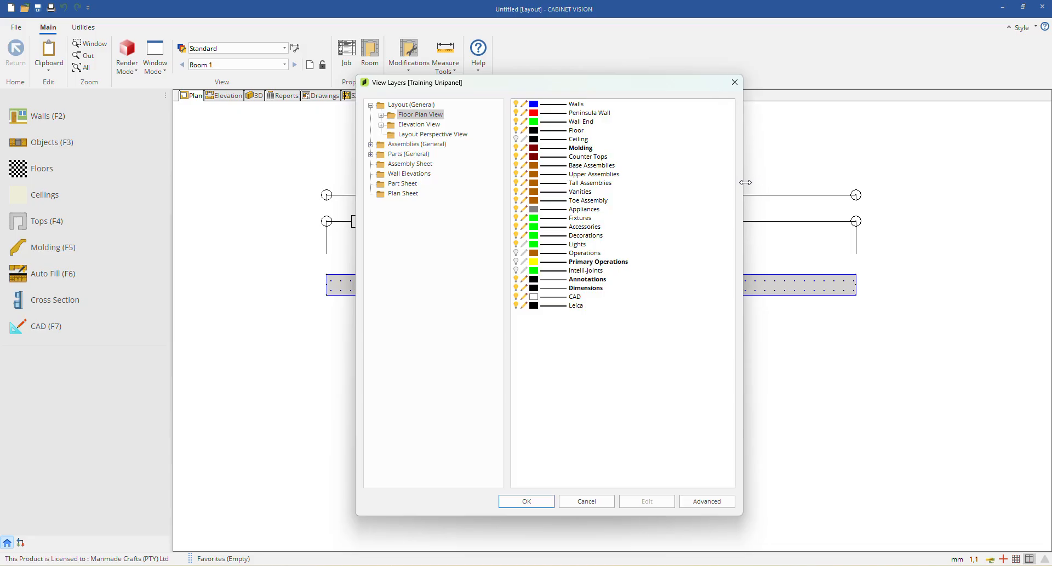
pyautogui.moveTo(563, 516); pyautogui.dragTo(565, 550)
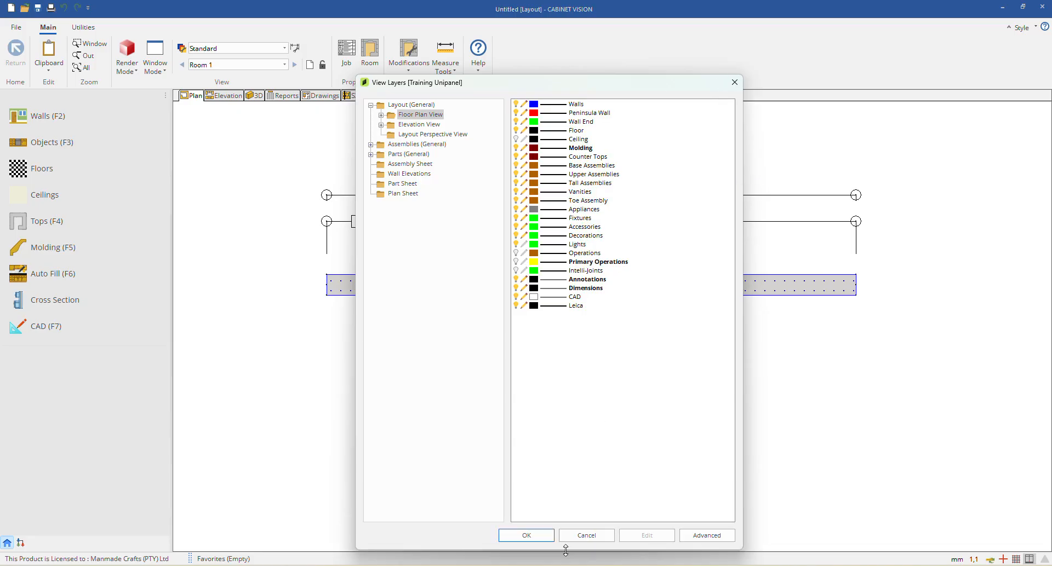
pyautogui.moveTo(540, 76); pyautogui.dragTo(544, 36)
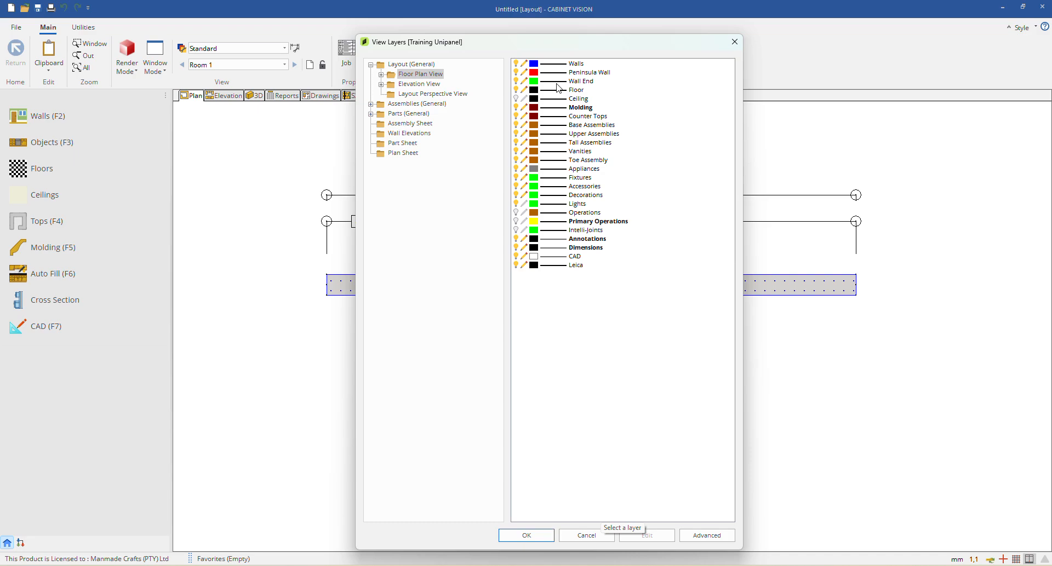
pyautogui.moveTo(615, 45); pyautogui.dragTo(601, 45)
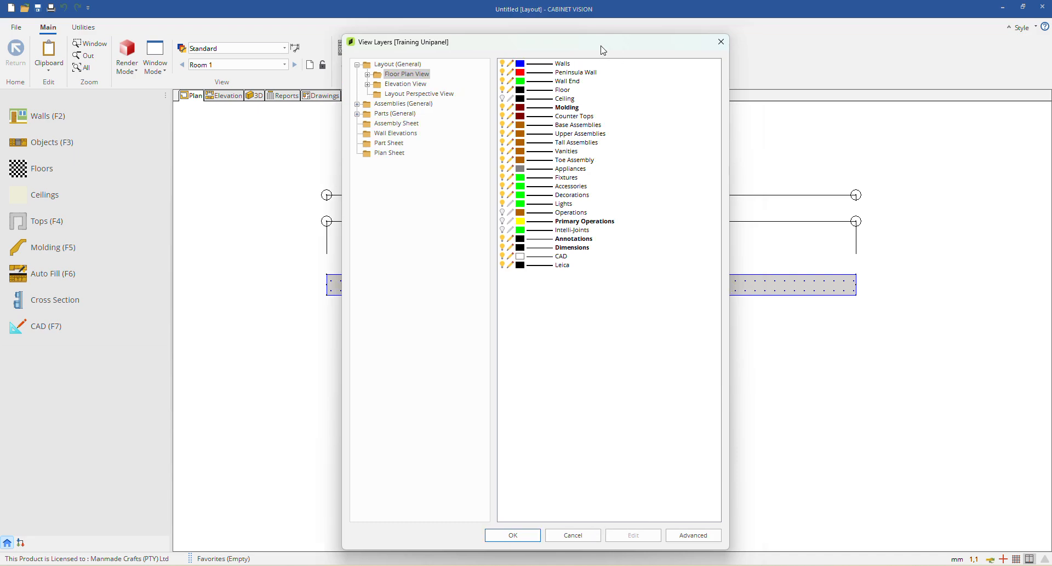
# Step: Compare the layer lists of the floor plan, elevation and perspective views in the schedule's Layout group
pyautogui.click(357, 65)
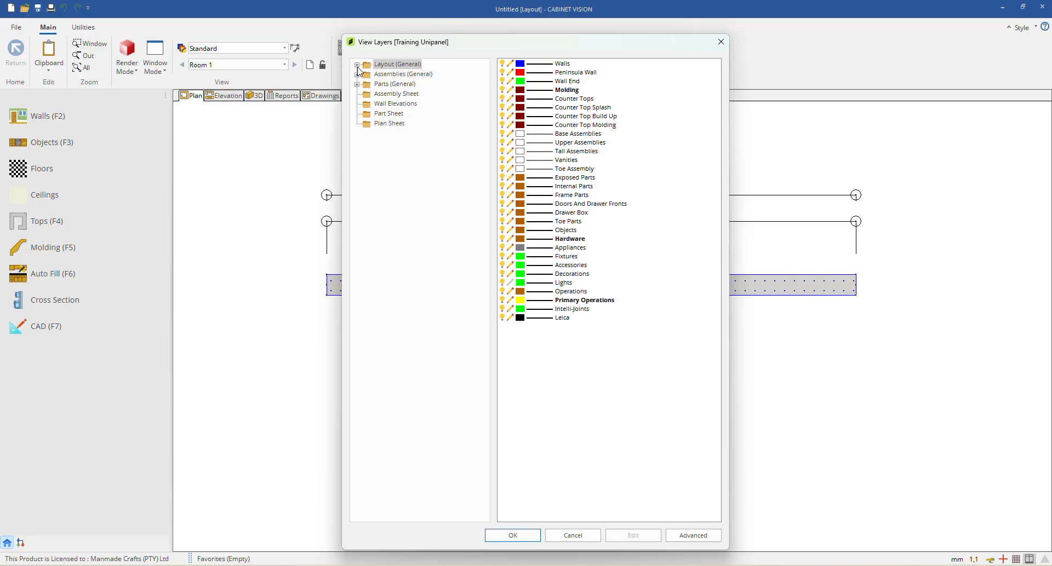
pyautogui.moveTo(394, 43); pyautogui.dragTo(572, 42)
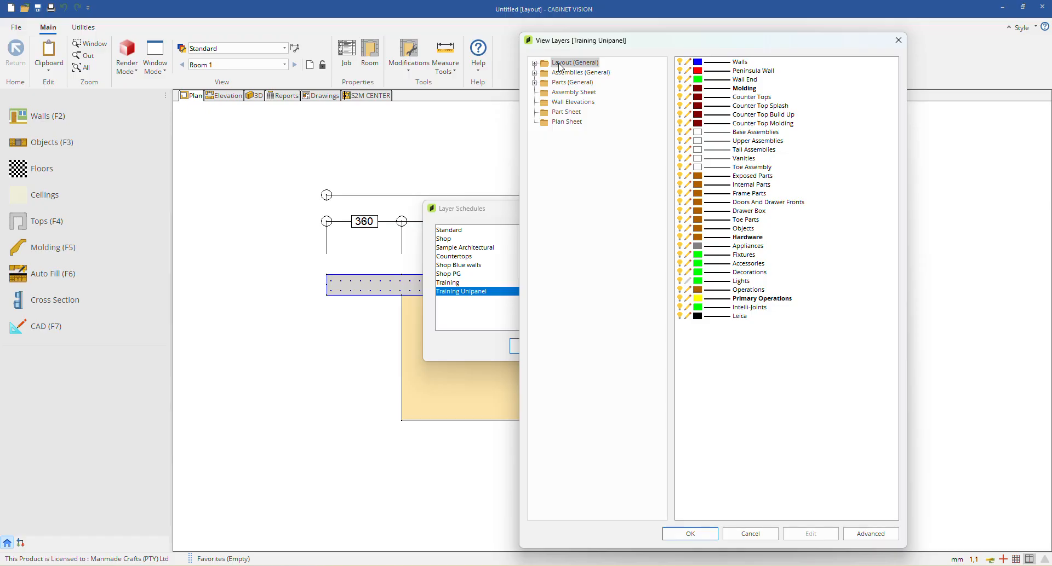
pyautogui.doubleClick(559, 64)
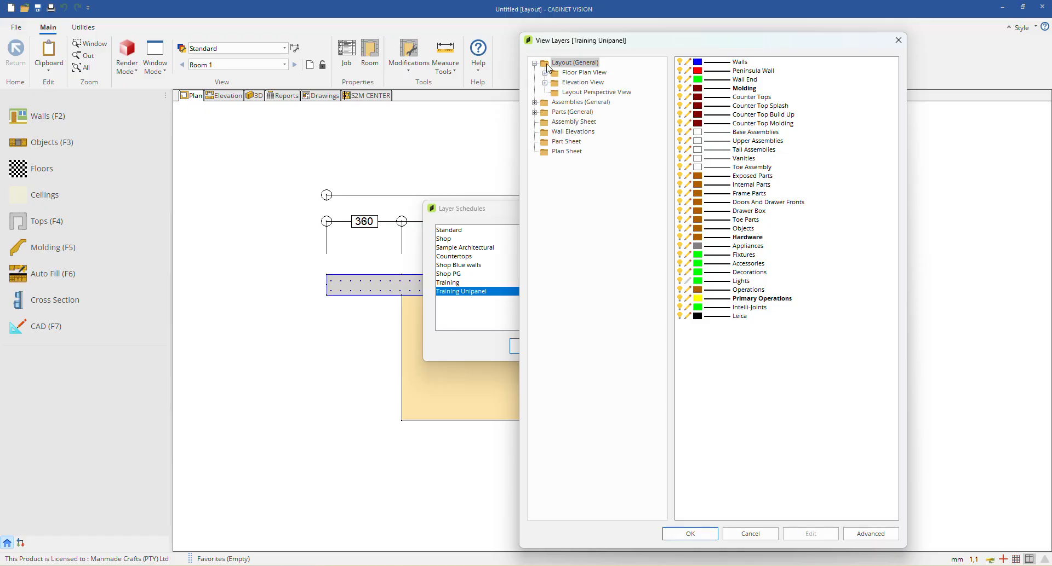
pyautogui.click(572, 75)
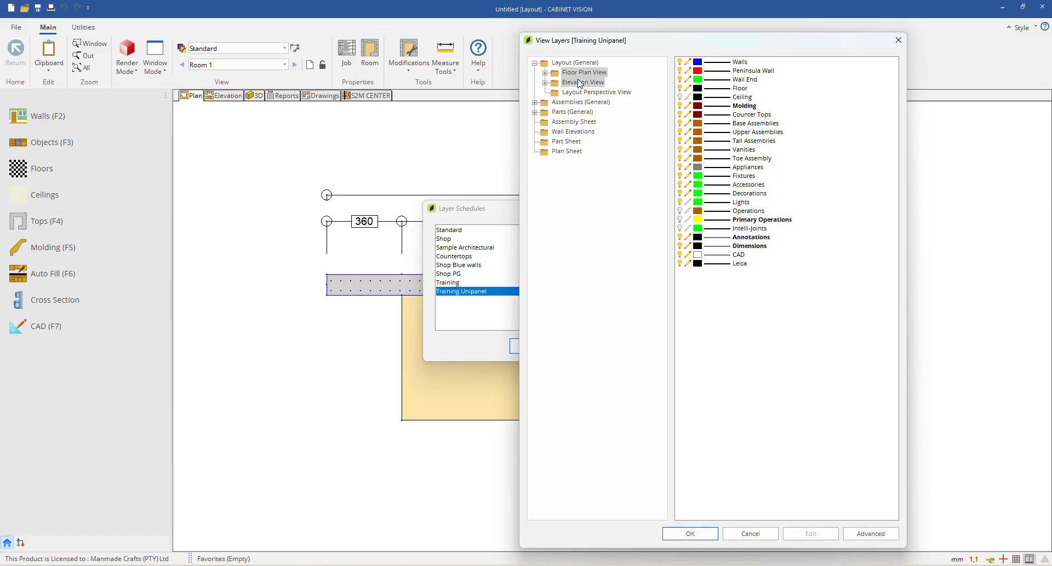
pyautogui.click(573, 93)
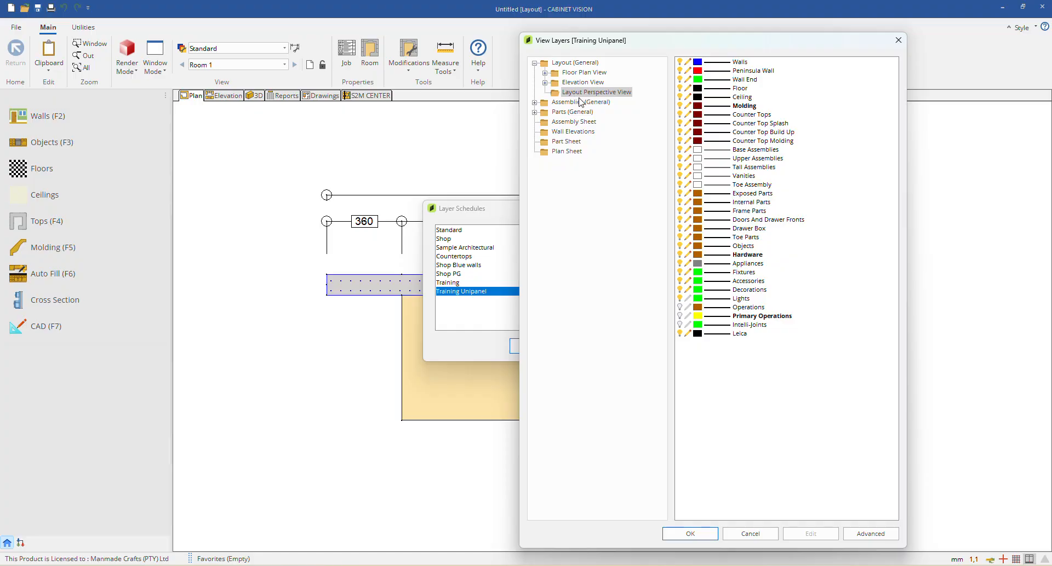
pyautogui.moveTo(624, 51); pyautogui.dragTo(708, 44)
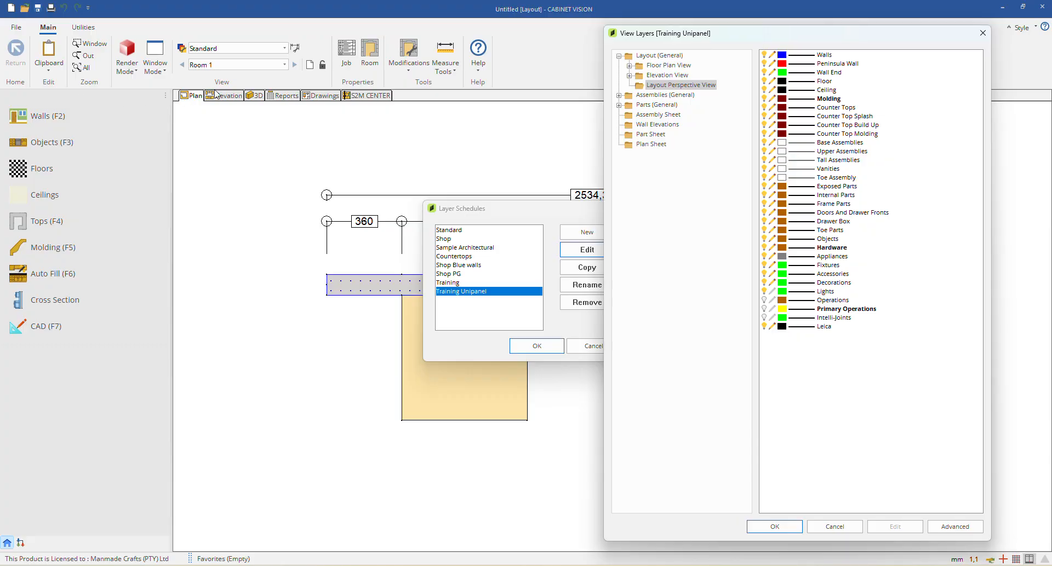
pyautogui.click(678, 67)
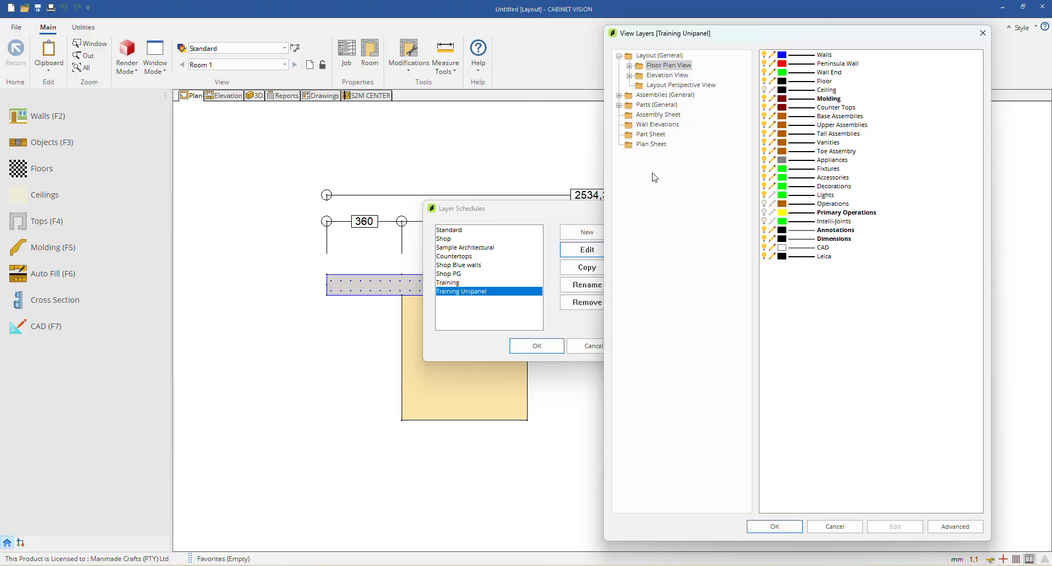
pyautogui.click(666, 75)
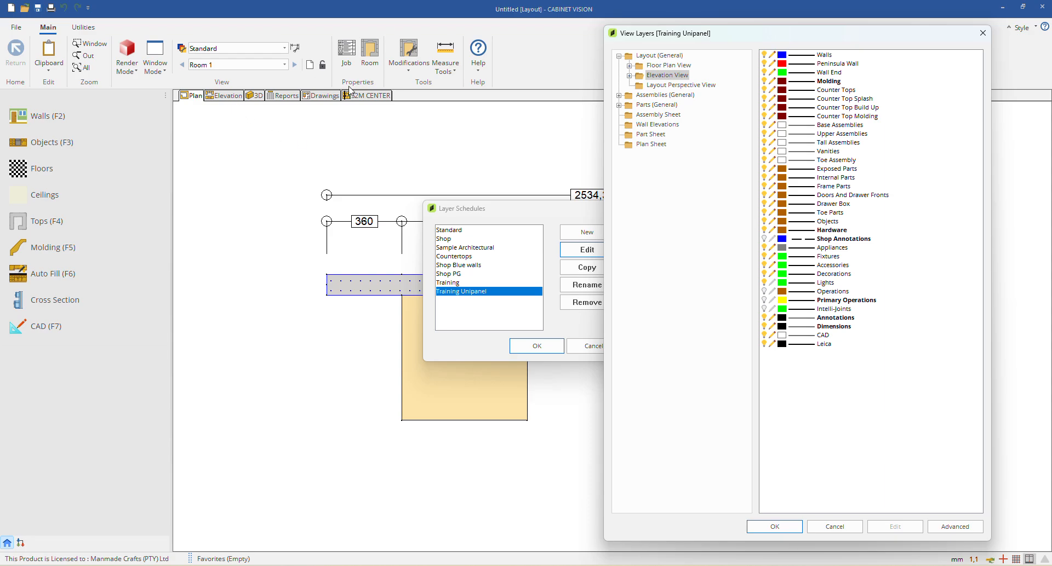
pyautogui.click(686, 85)
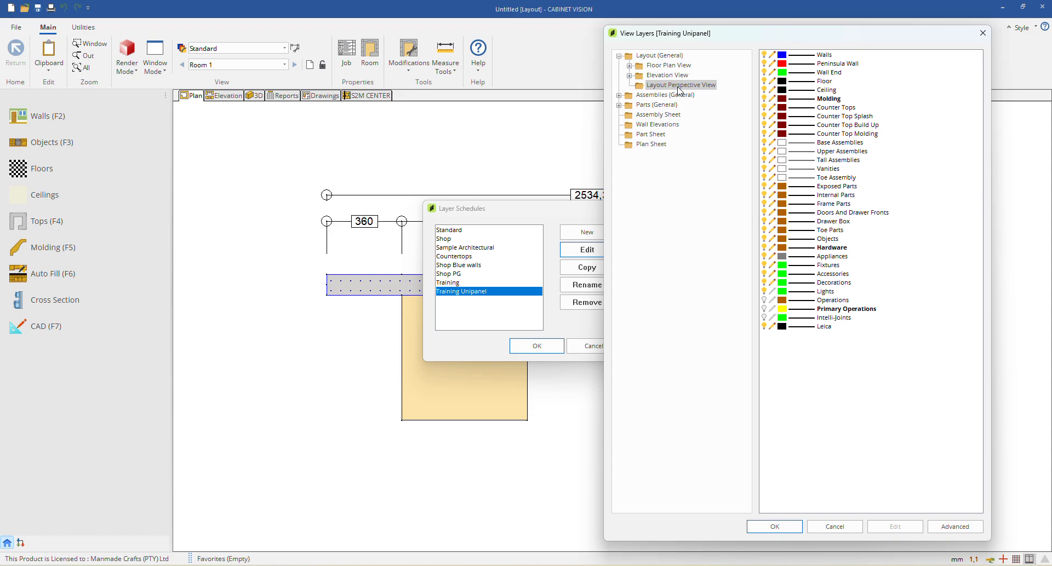
# Step: Examine the layers of the floor plan's sub-views: counter tops, plan molding, vertical and horizontal cross sections
pyautogui.click(652, 75)
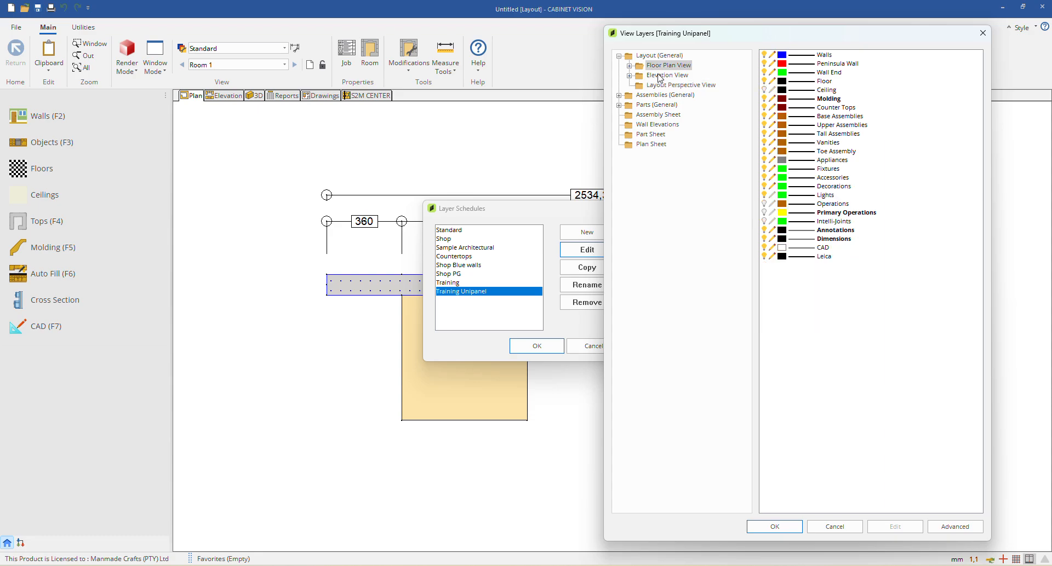
pyautogui.click(660, 65)
pyautogui.click(629, 66)
pyautogui.click(671, 76)
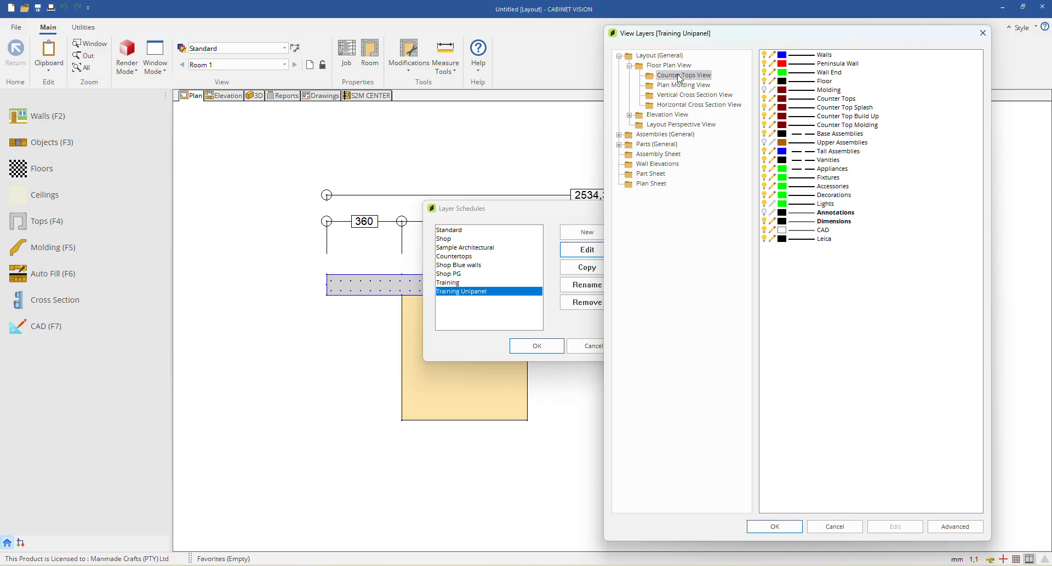
pyautogui.click(682, 85)
pyautogui.click(689, 95)
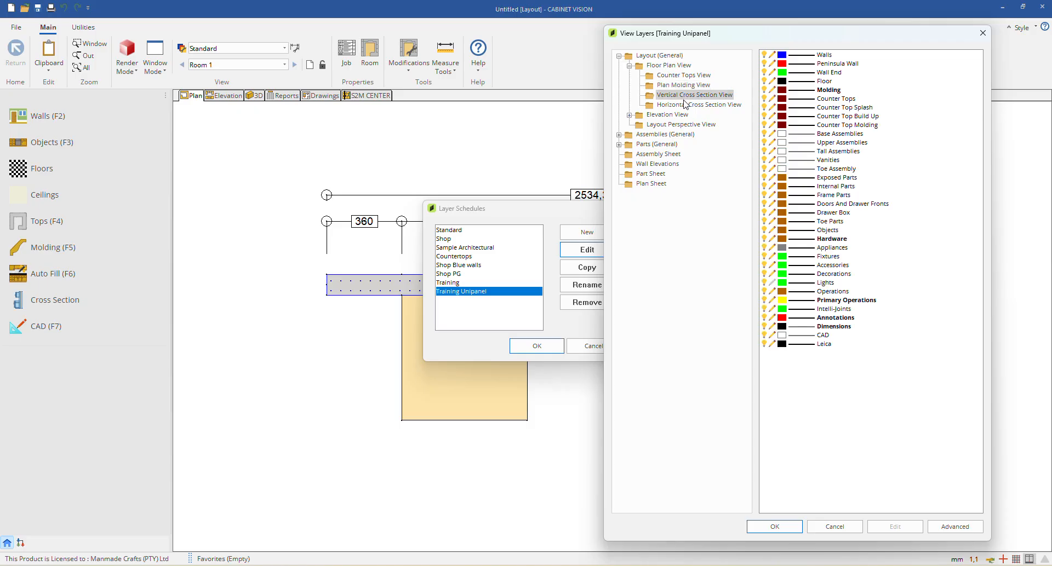
pyautogui.click(682, 106)
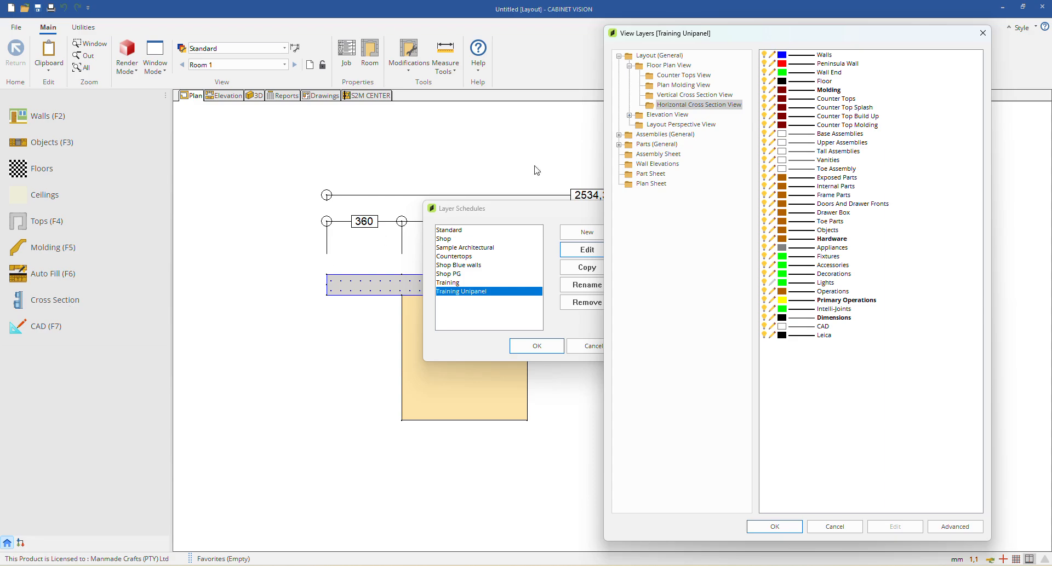
# Step: Examine the layers of the elevation view and its splash, molding and end cross section sub-views
pyautogui.click(630, 65)
pyautogui.click(630, 75)
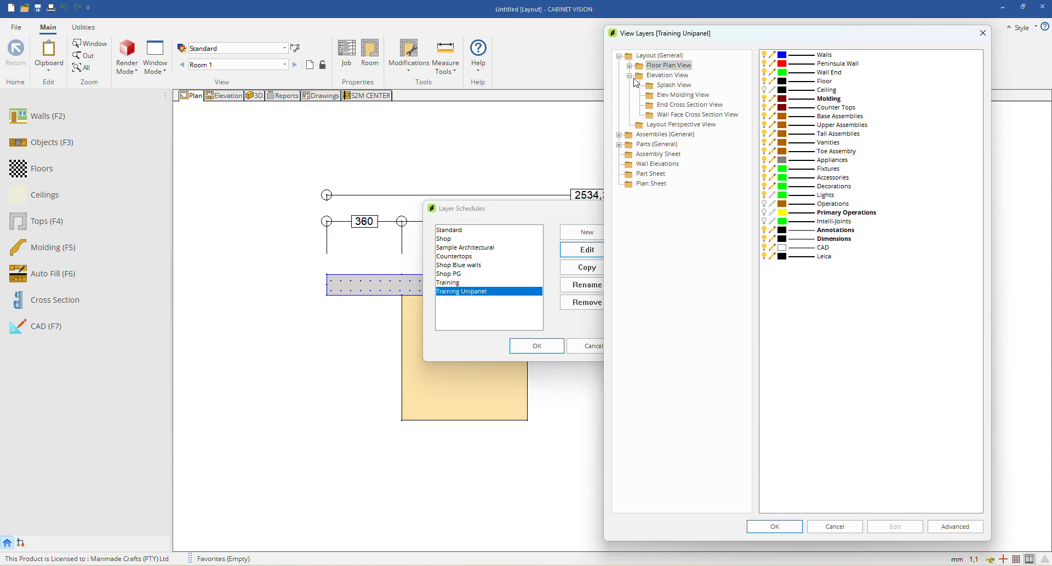
pyautogui.click(675, 77)
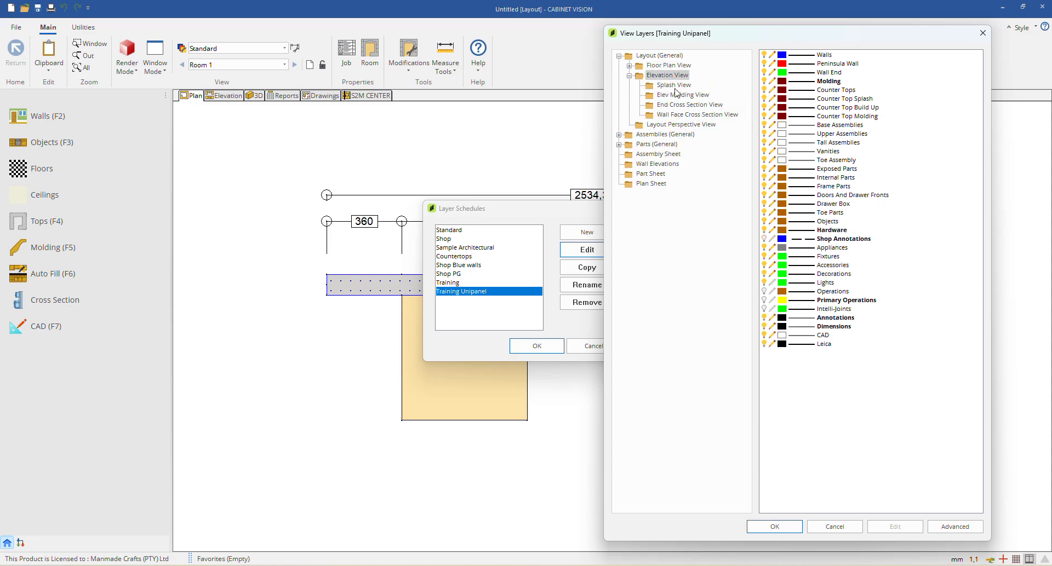
pyautogui.click(678, 94)
pyautogui.click(671, 105)
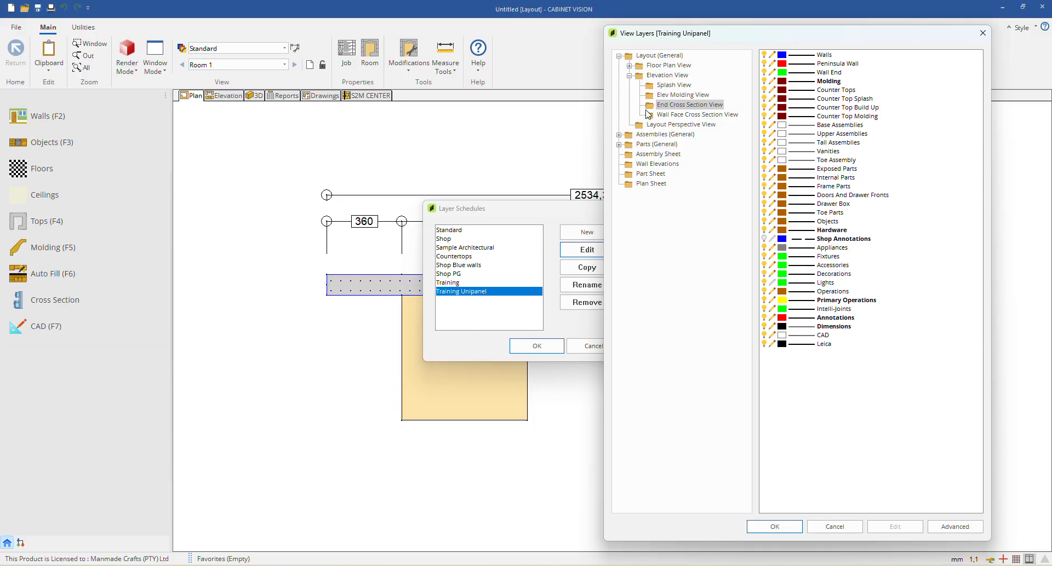
pyautogui.click(676, 86)
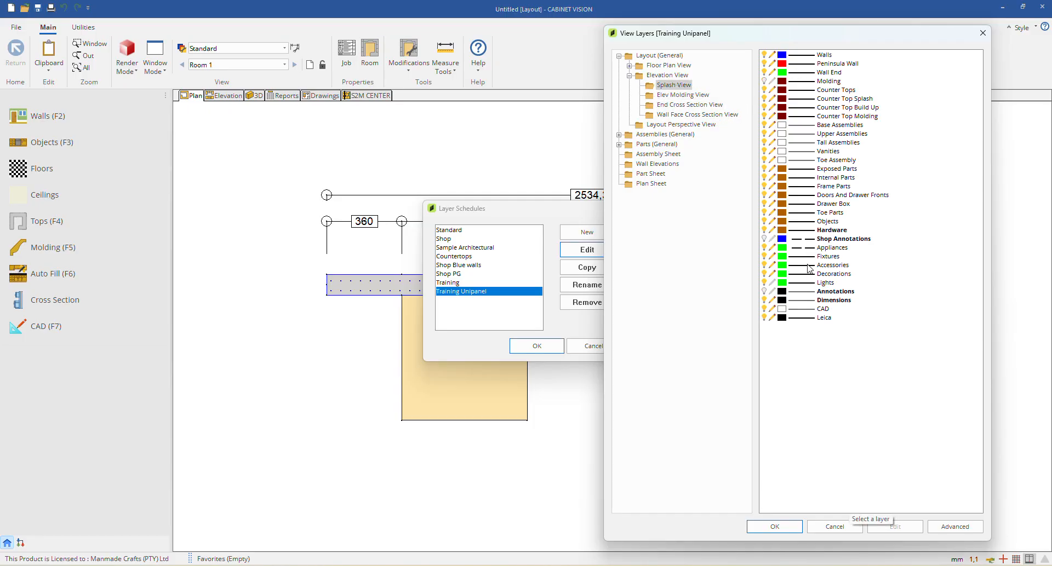
# Step: Examine the layer lists of the Assemblies group's ortho end, ortho plan, molding, face section and case section views
pyautogui.click(630, 76)
pyautogui.click(618, 56)
pyautogui.click(619, 65)
pyautogui.click(642, 67)
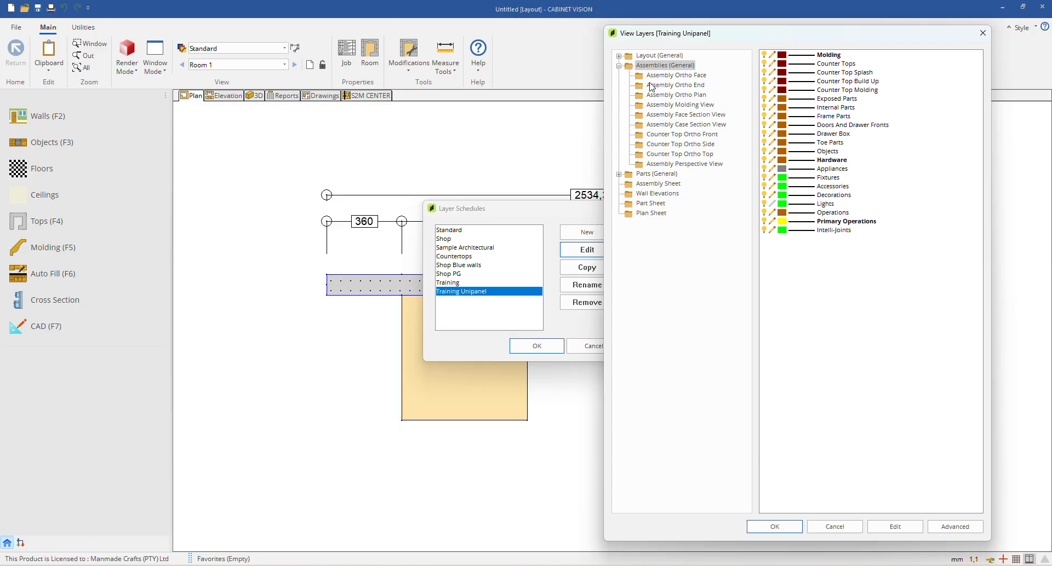
pyautogui.click(665, 85)
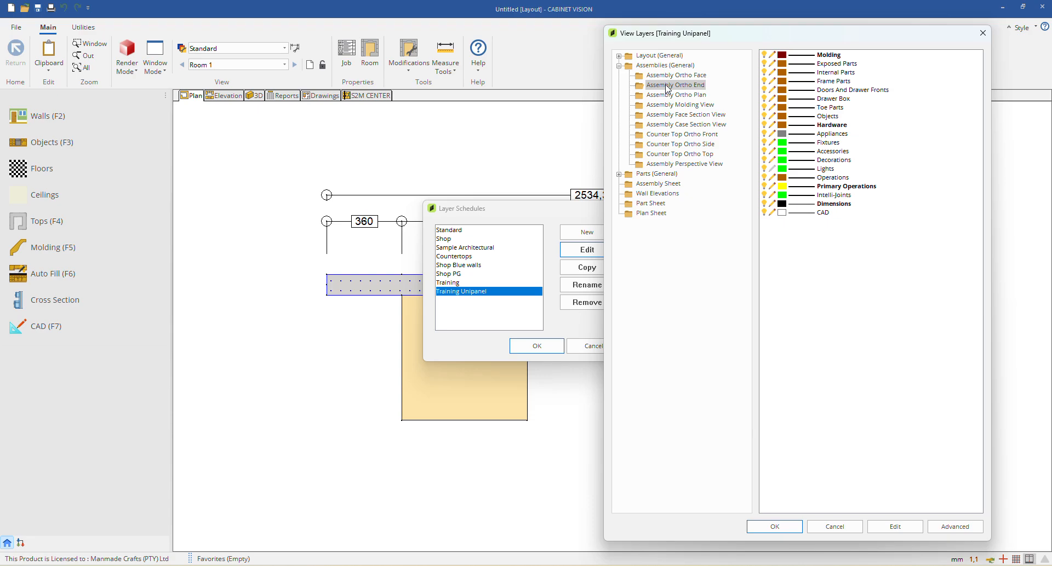
pyautogui.click(681, 98)
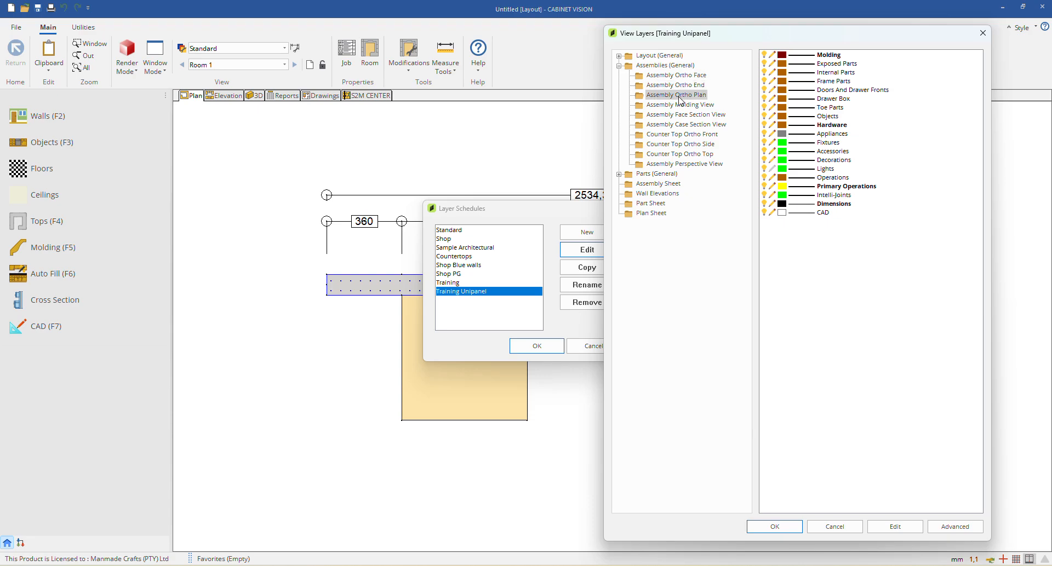
pyautogui.click(679, 106)
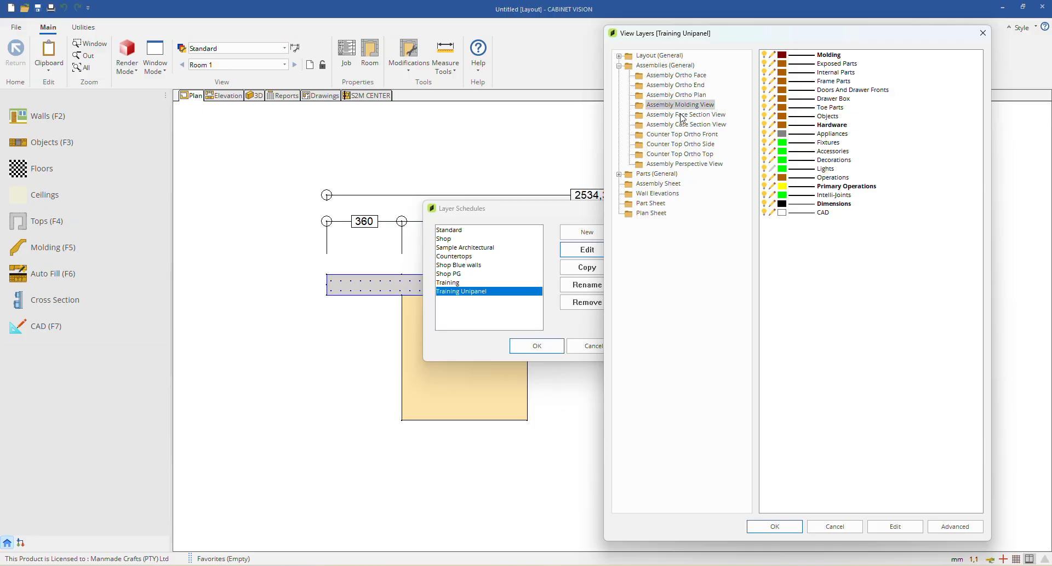
pyautogui.click(680, 114)
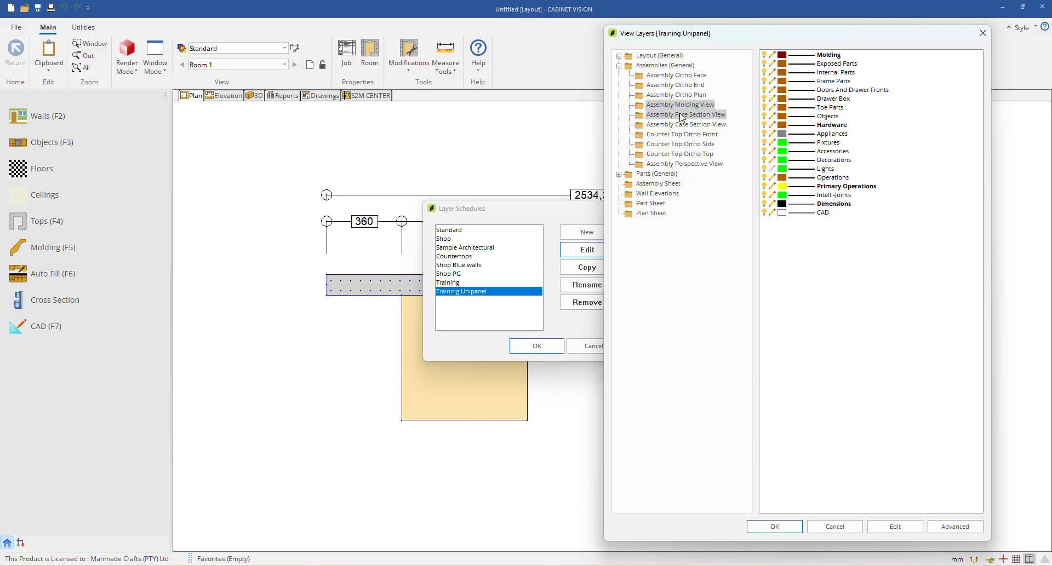
pyautogui.click(682, 116)
pyautogui.click(698, 125)
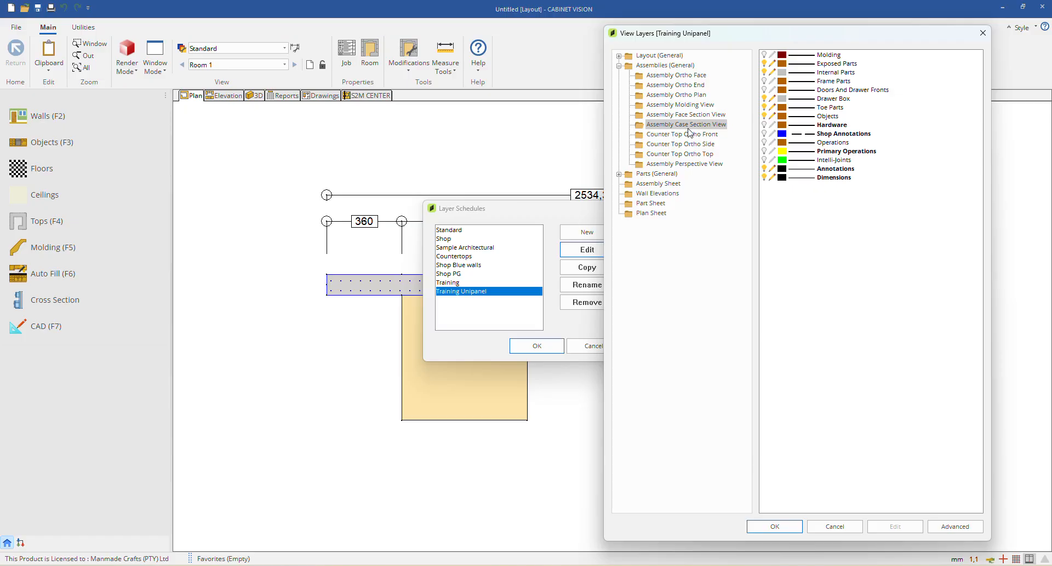
# Step: Compare the layer lists of the counter top ortho views with those of the assembly perspective and ortho face views
pyautogui.click(681, 136)
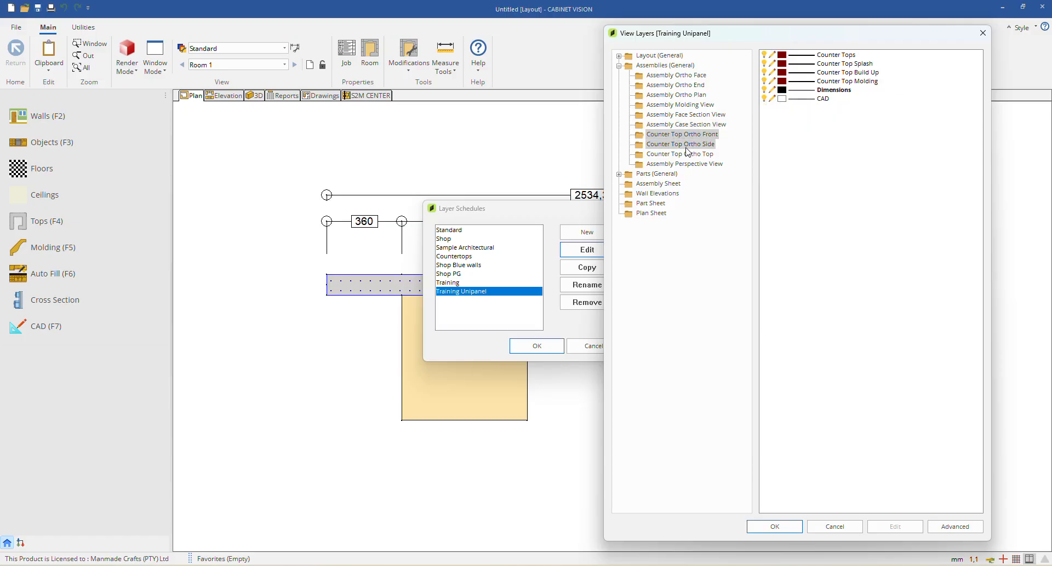
pyautogui.click(693, 146)
pyautogui.click(690, 157)
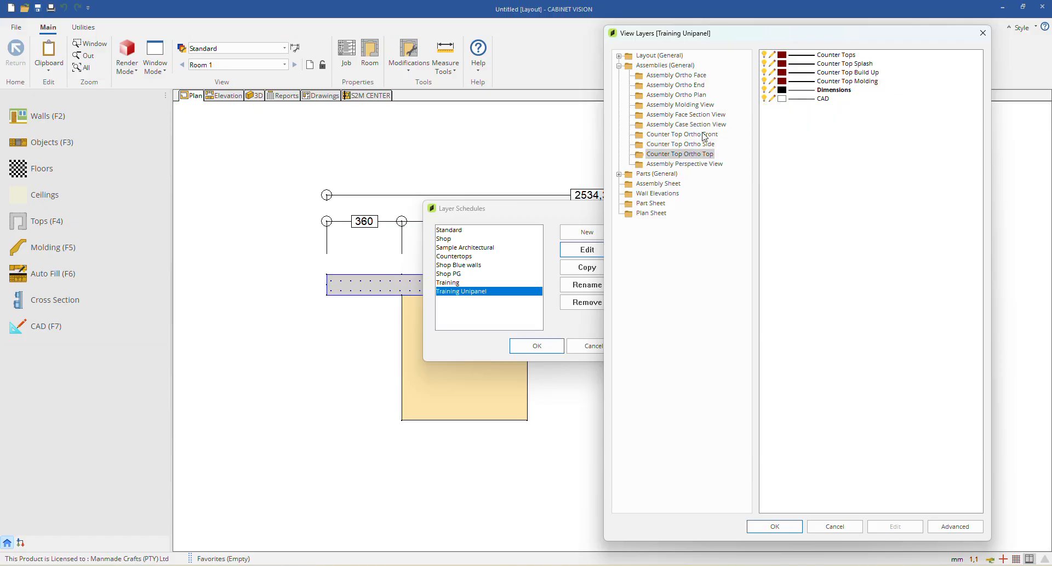
pyautogui.click(704, 164)
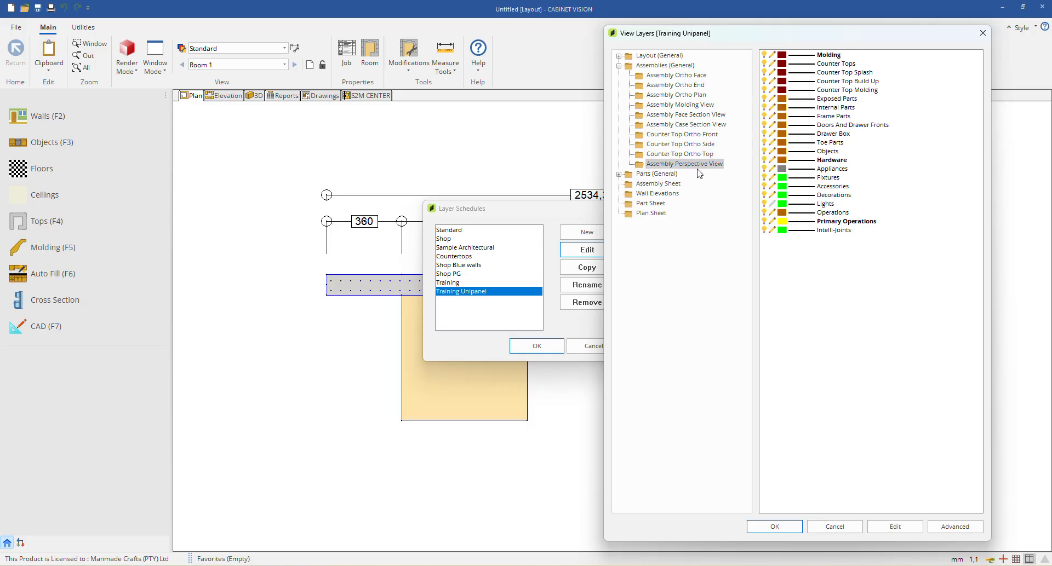
pyautogui.click(655, 76)
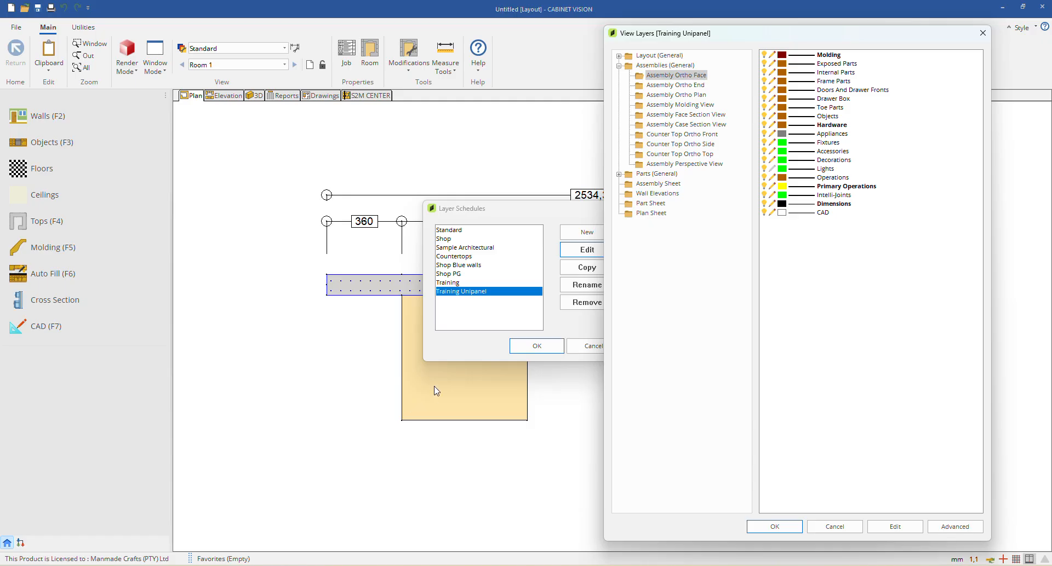
# Step: Examine the layers of the Parts group's ortho edge, ortho end, perspective and CAM views
pyautogui.click(619, 66)
pyautogui.click(619, 66)
pyautogui.click(619, 77)
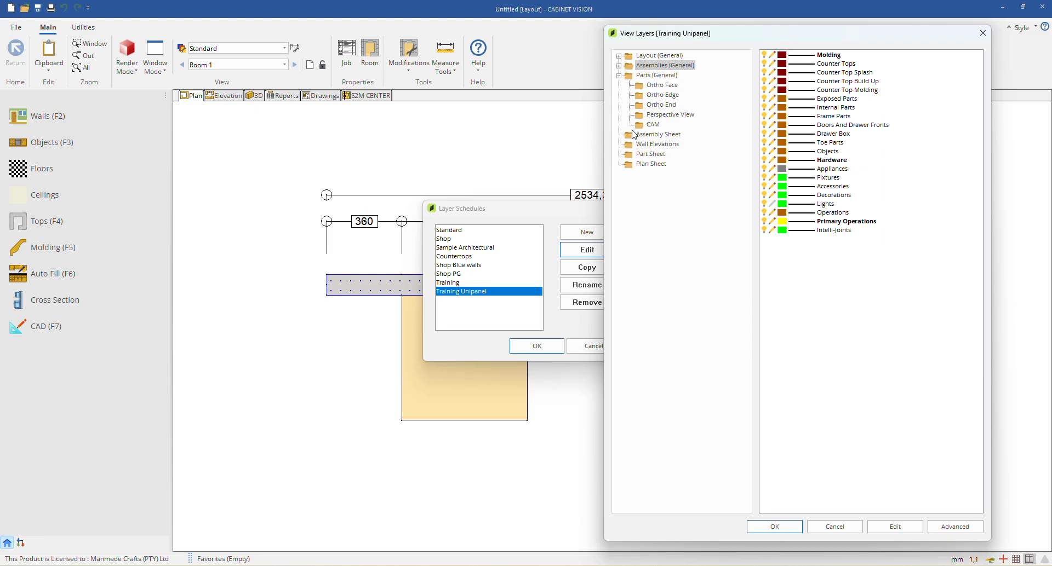
pyautogui.click(654, 95)
pyautogui.click(660, 105)
pyautogui.click(661, 115)
pyautogui.click(660, 124)
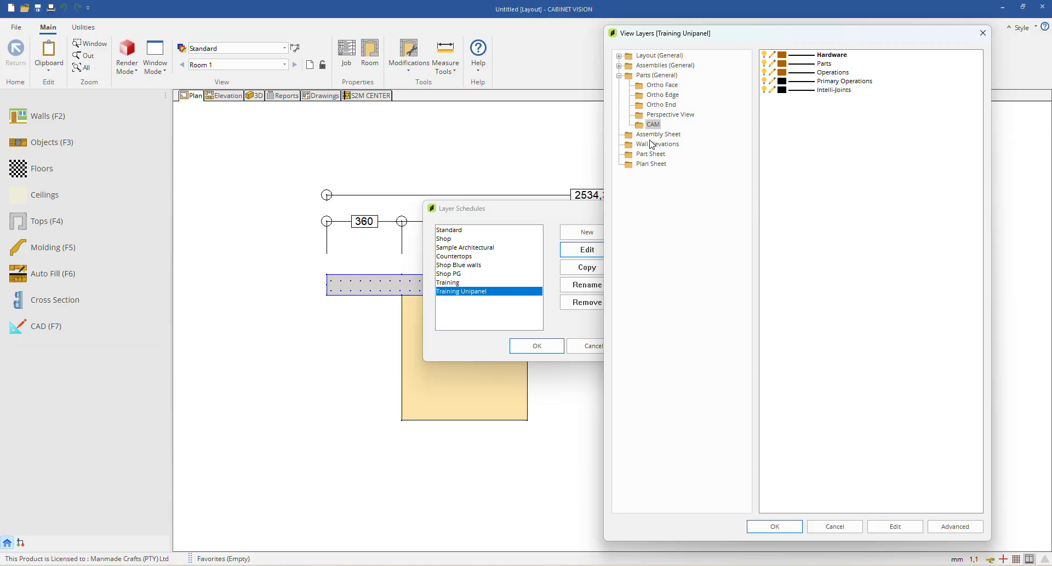
# Step: Compare the printing layers of the Assembly Sheet, Wall Elevations, Part Sheet and Plan Sheet entries
pyautogui.click(655, 136)
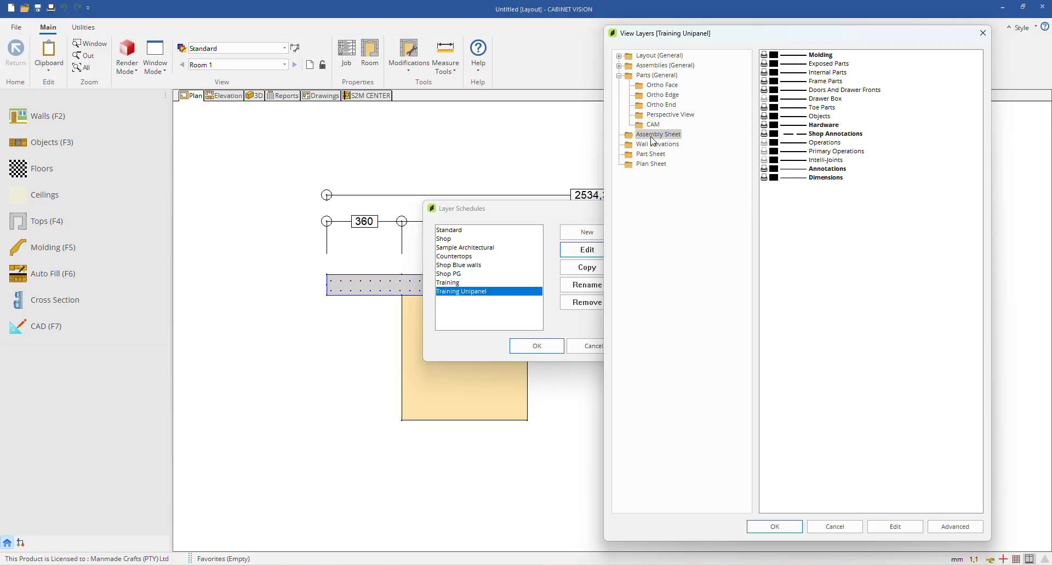
pyautogui.click(618, 75)
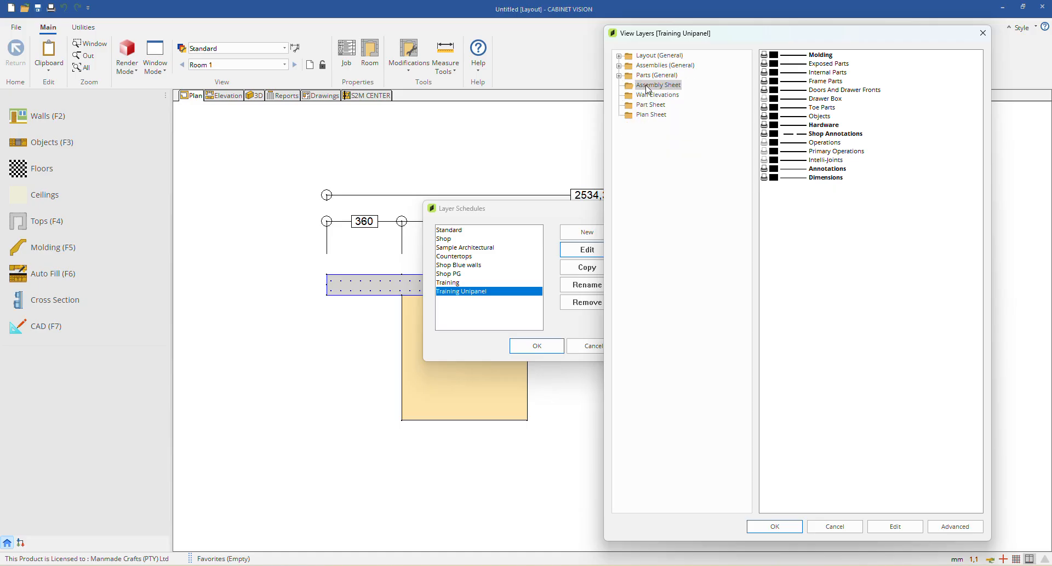
pyautogui.click(667, 97)
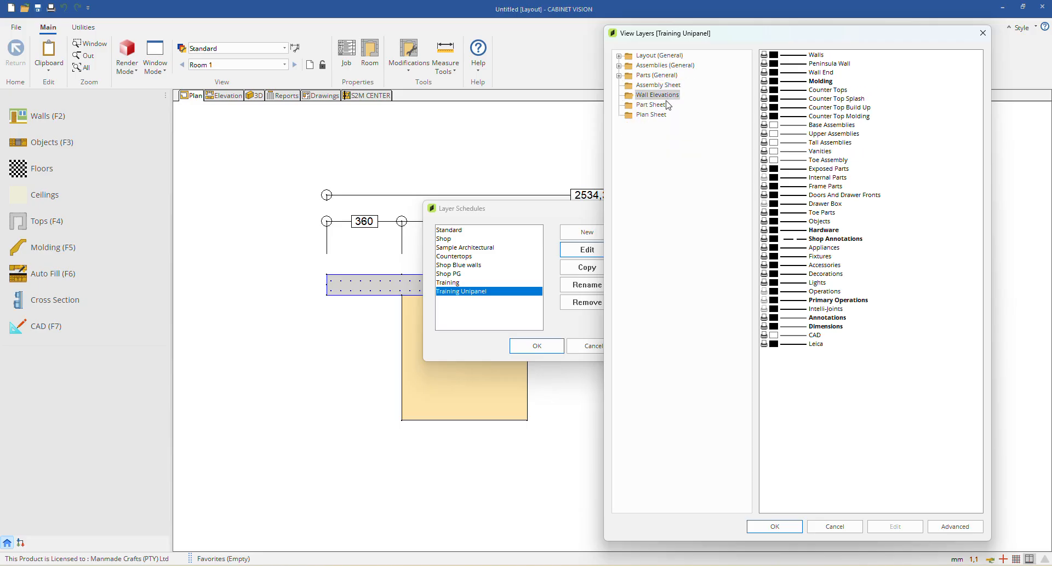
pyautogui.click(655, 106)
pyautogui.click(663, 116)
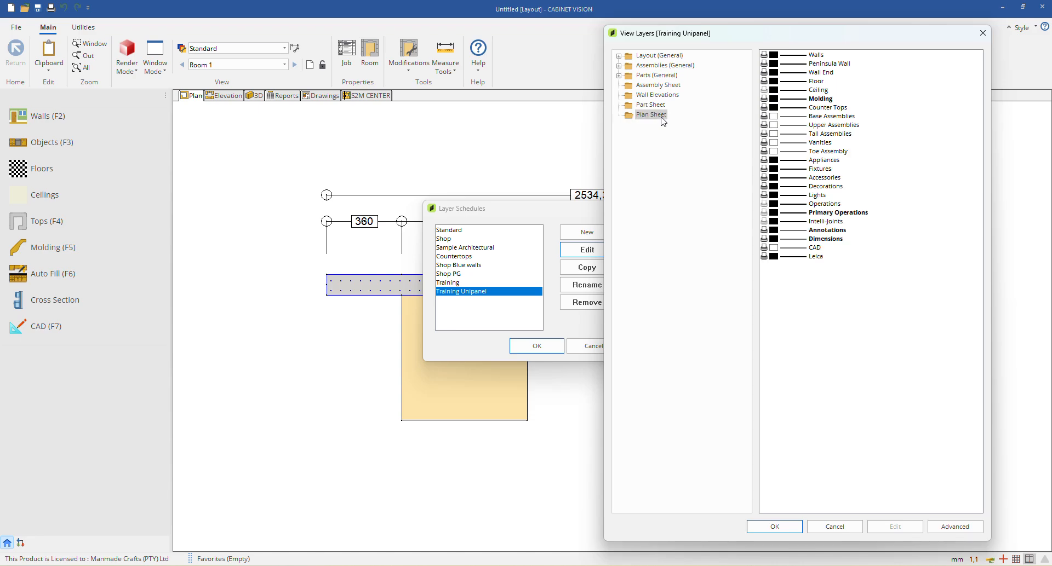
pyautogui.click(653, 88)
pyautogui.click(656, 97)
pyautogui.click(656, 103)
pyautogui.click(657, 115)
# Step: Close the View Layers and Layer Schedules windows without confirming them
pyautogui.moveTo(708, 32); pyautogui.dragTo(495, 65)
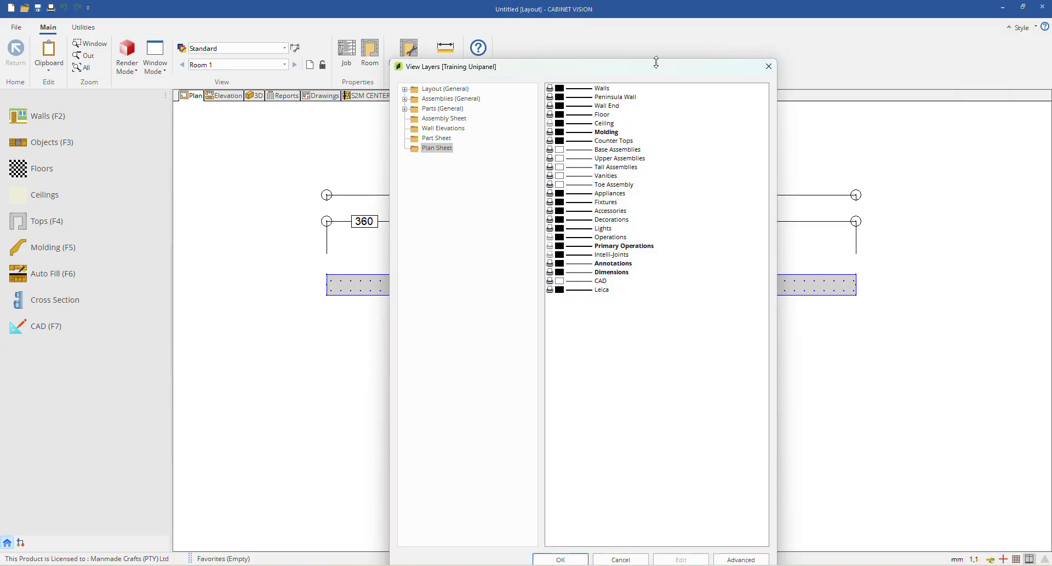
pyautogui.click(766, 67)
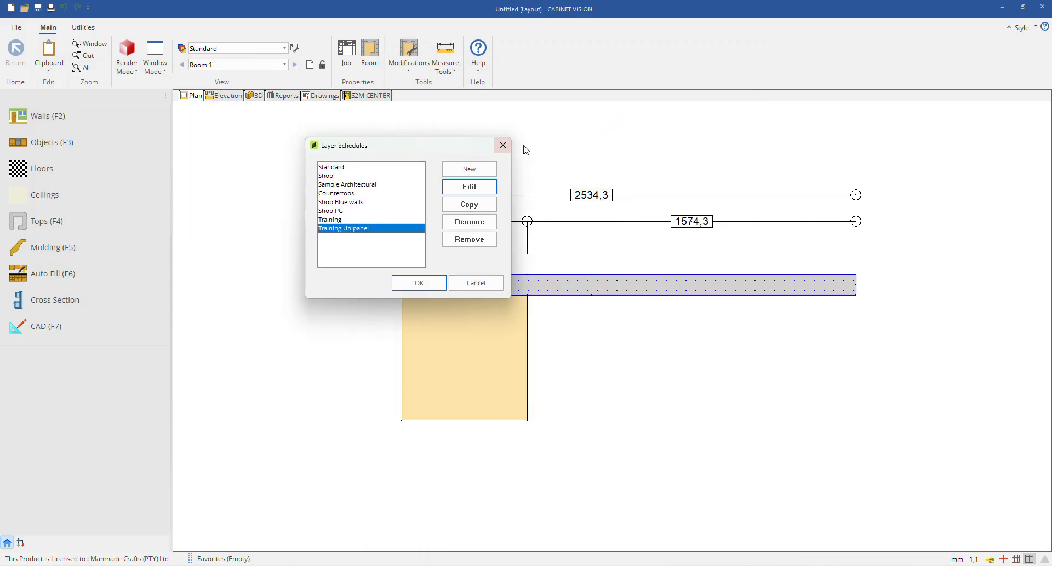
pyautogui.click(502, 145)
# Step: Place a one-door, one-shelf wall cabinet (Wall 1DR 1S) on the wall about 800 mm from its left end
pyautogui.click(65, 143)
pyautogui.click(64, 130)
pyautogui.click(59, 156)
pyautogui.click(54, 161)
pyautogui.click(48, 174)
pyautogui.click(43, 188)
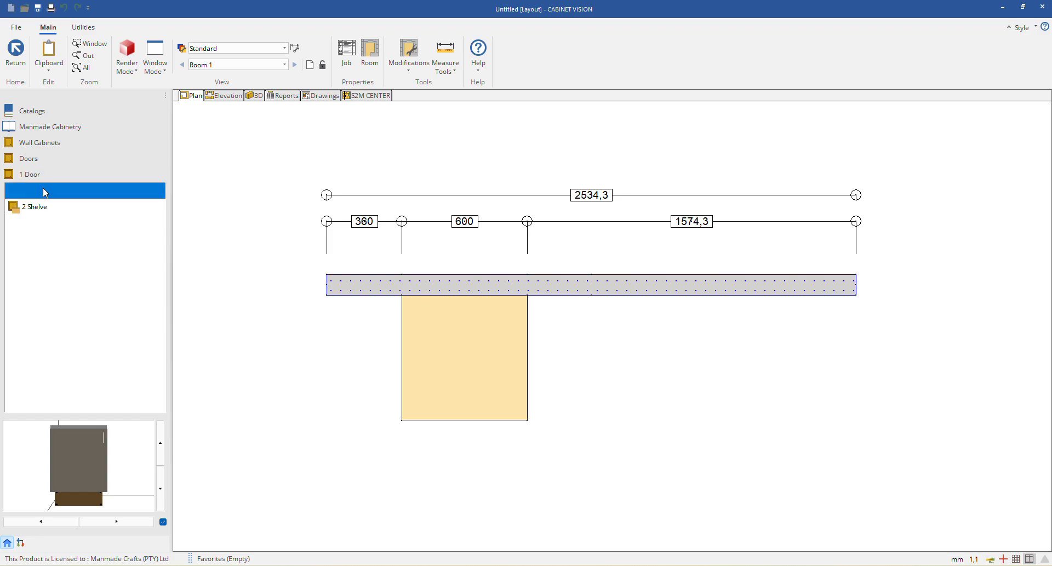
pyautogui.click(34, 202)
pyautogui.moveTo(540, 338); pyautogui.dragTo(558, 339)
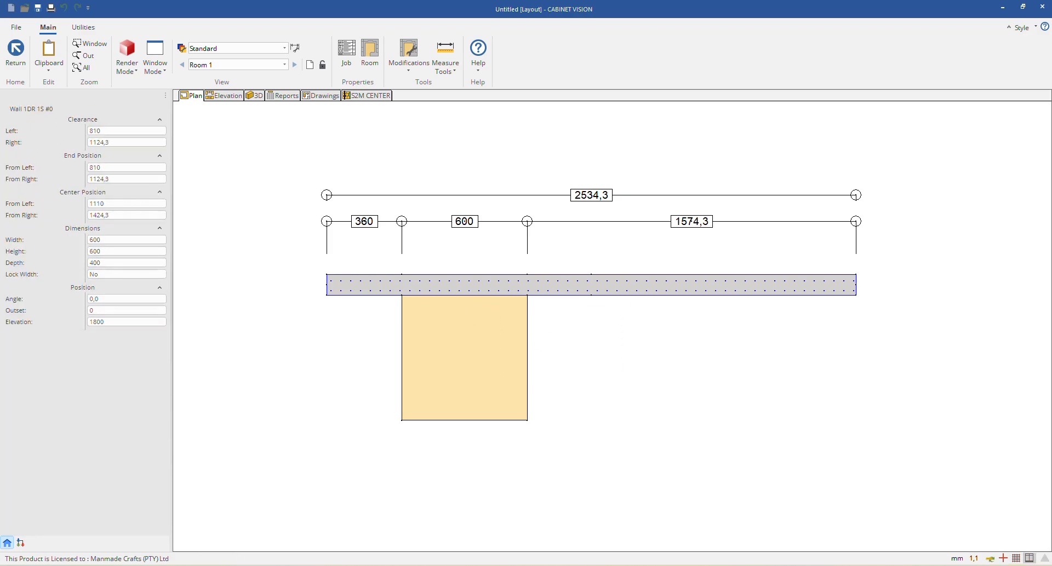
pyautogui.click(556, 337)
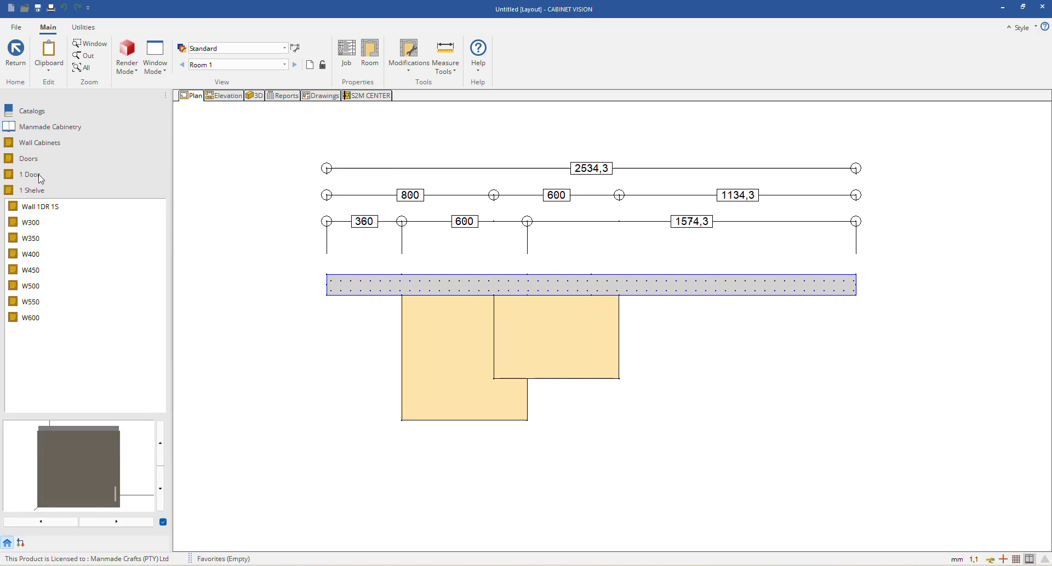
# Step: Place the one-door tall broom cabinet TB 450/1940 1D on the wall, about 664 mm from its right end
pyautogui.click(39, 143)
pyautogui.click(40, 129)
pyautogui.click(42, 175)
pyautogui.click(30, 159)
pyautogui.click(30, 174)
pyautogui.click(36, 190)
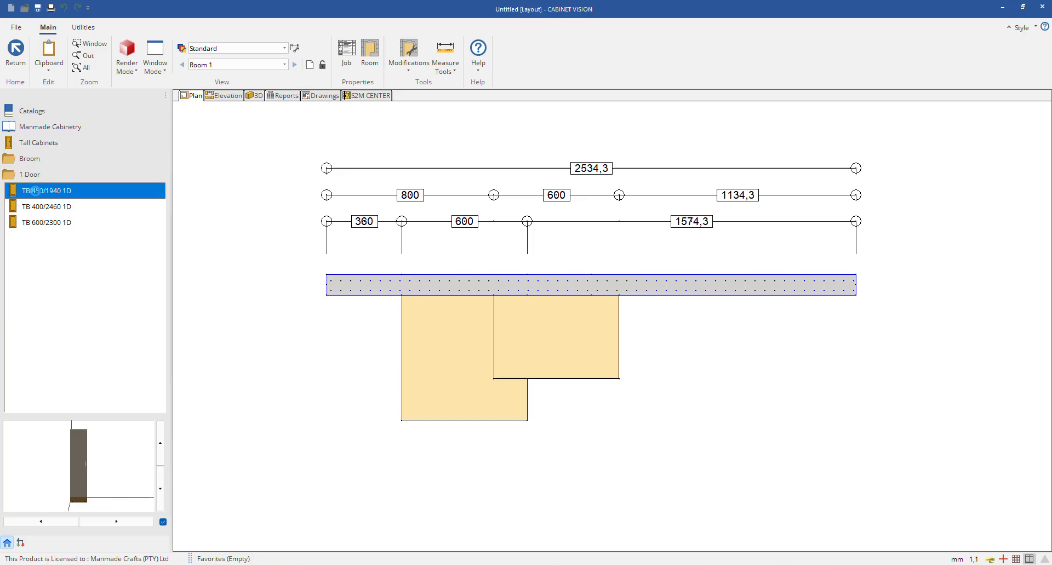
pyautogui.click(670, 329)
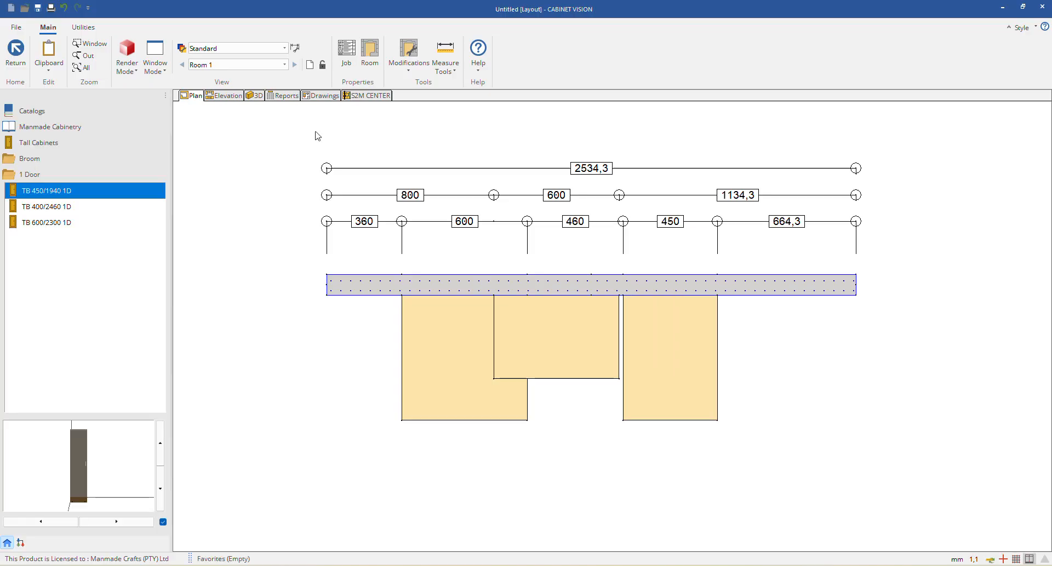
# Step: Open the layer schedules list, move it clear of the drawing and view the Training schedule's layers
pyautogui.click(181, 50)
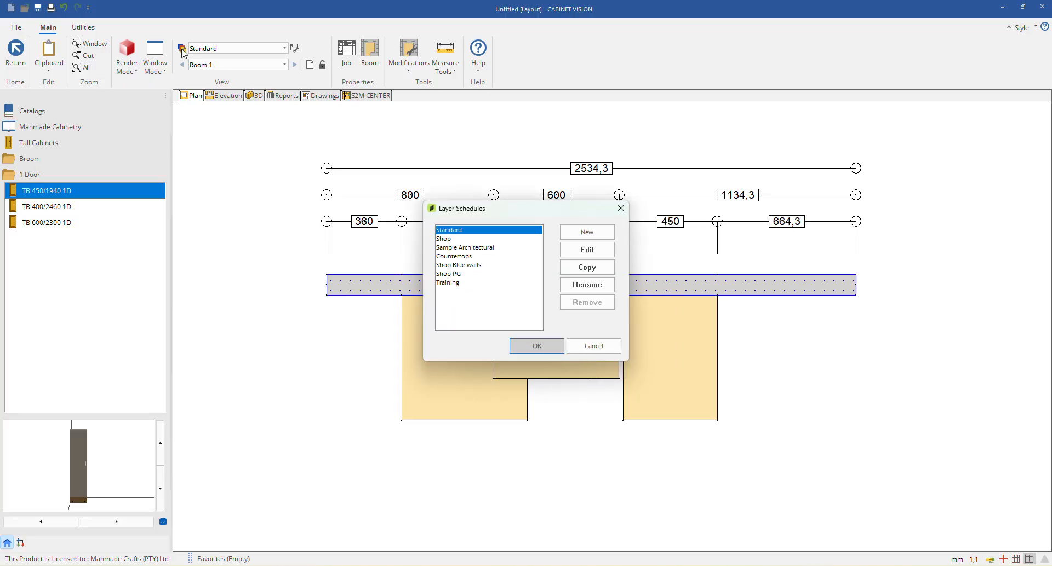
pyautogui.moveTo(534, 211); pyautogui.dragTo(109, 25)
pyautogui.click(37, 97)
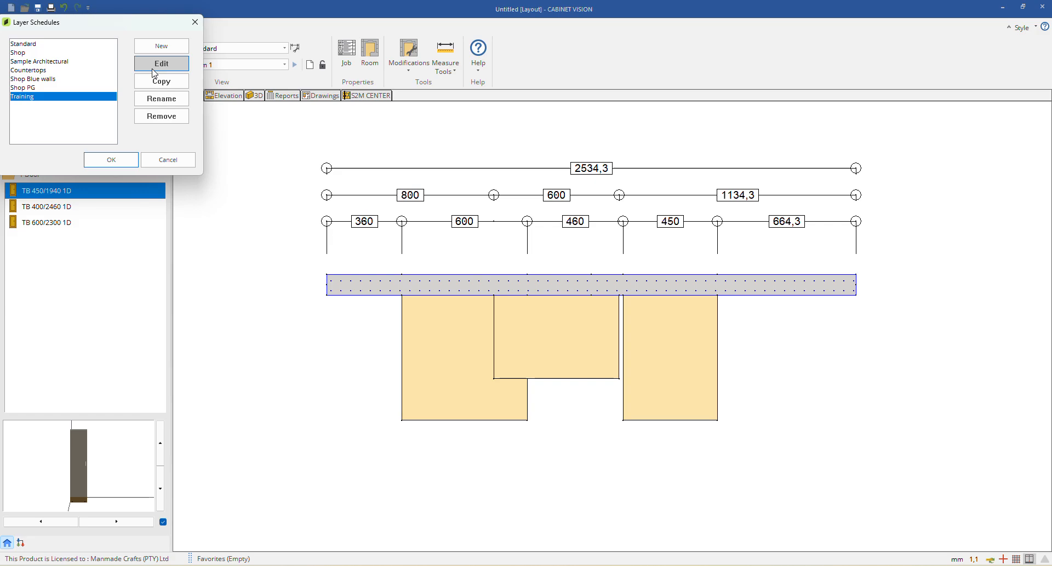
pyautogui.click(155, 73)
pyautogui.click(774, 53)
# Step: Create a layer schedule named Training Schedule and make it the active schedule for the layout
pyautogui.click(157, 47)
pyautogui.write('Traibn')
pyautogui.press('BackSpace')
pyautogui.press('BackSpace')
pyautogui.write('ning')
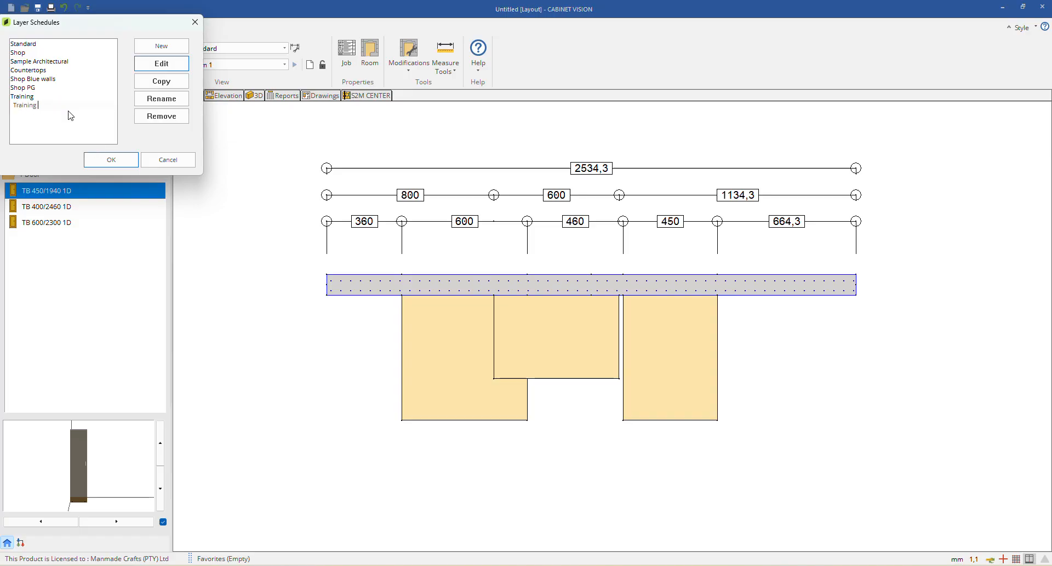
pyautogui.write(' Schedule')
pyautogui.press('Return')
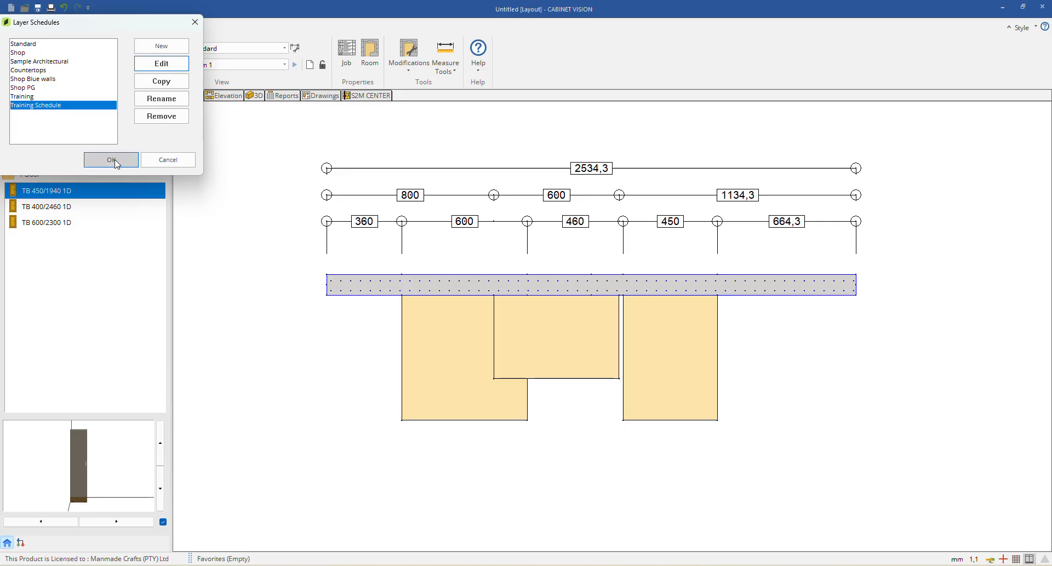
pyautogui.click(129, 158)
pyautogui.click(228, 48)
pyautogui.click(217, 146)
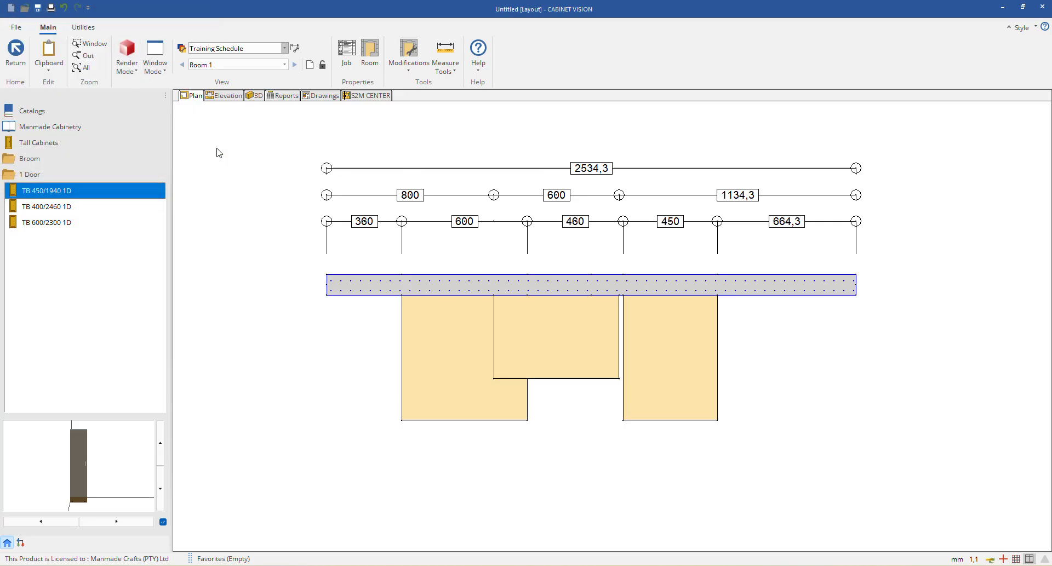
pyautogui.click(181, 49)
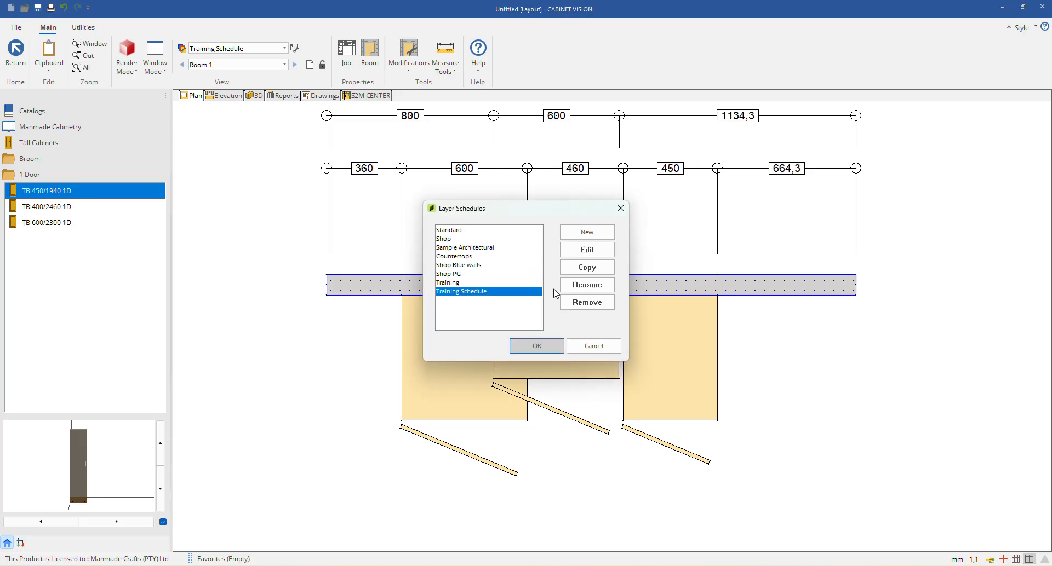
pyautogui.moveTo(541, 205); pyautogui.dragTo(162, 46)
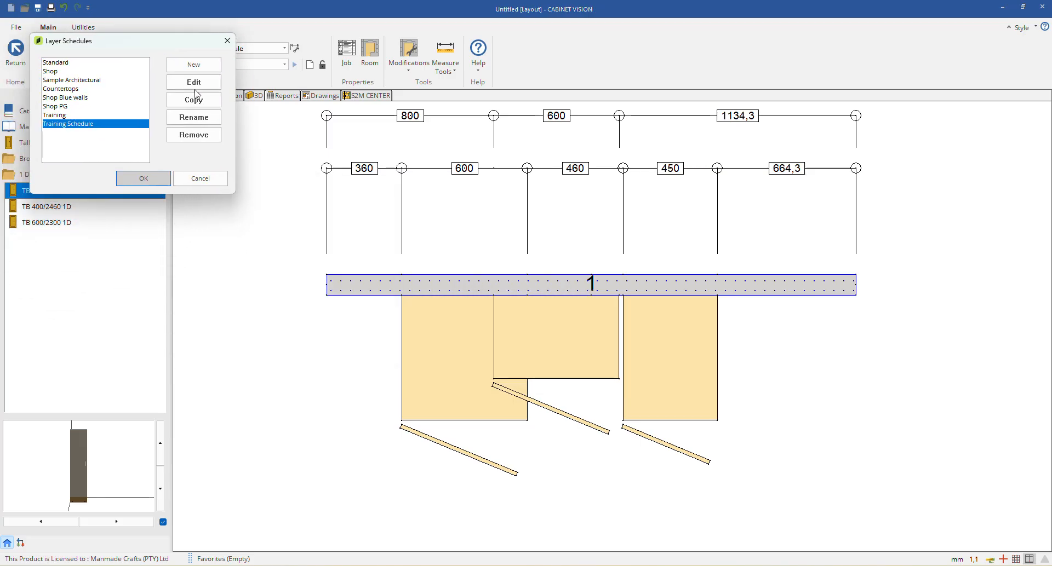
pyautogui.click(194, 82)
pyautogui.moveTo(623, 59); pyautogui.dragTo(651, 60)
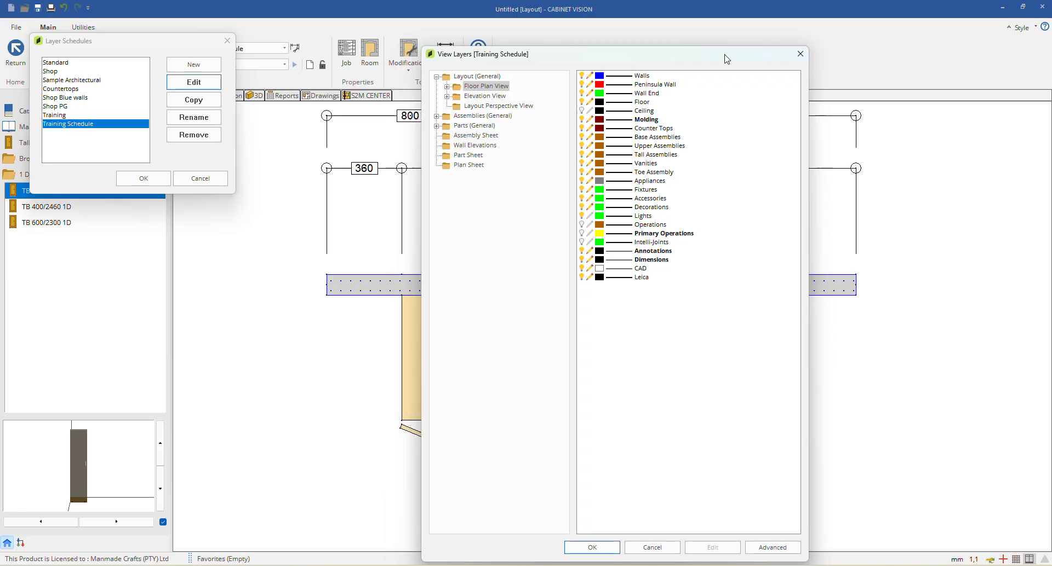
pyautogui.click(801, 53)
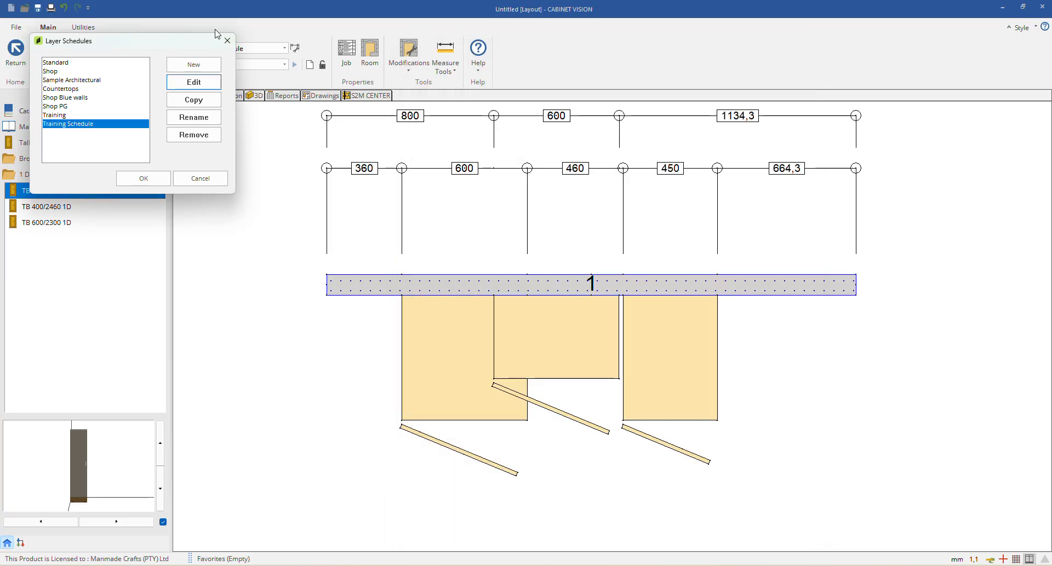
pyautogui.click(227, 40)
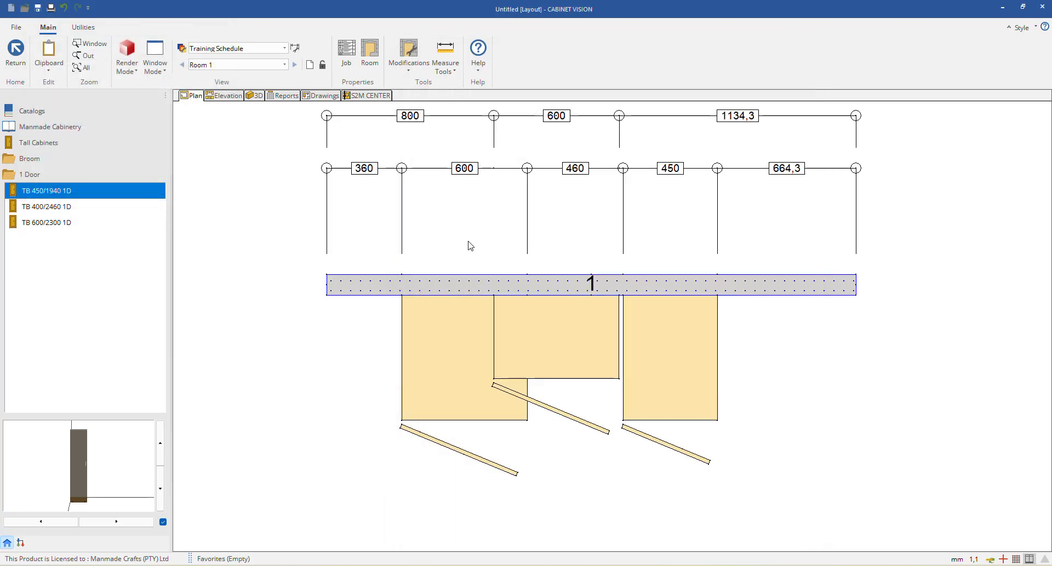
# Step: Review the floor plan view layers of Training Schedule from the plan view, closing the layer windows without changes
pyautogui.click(182, 48)
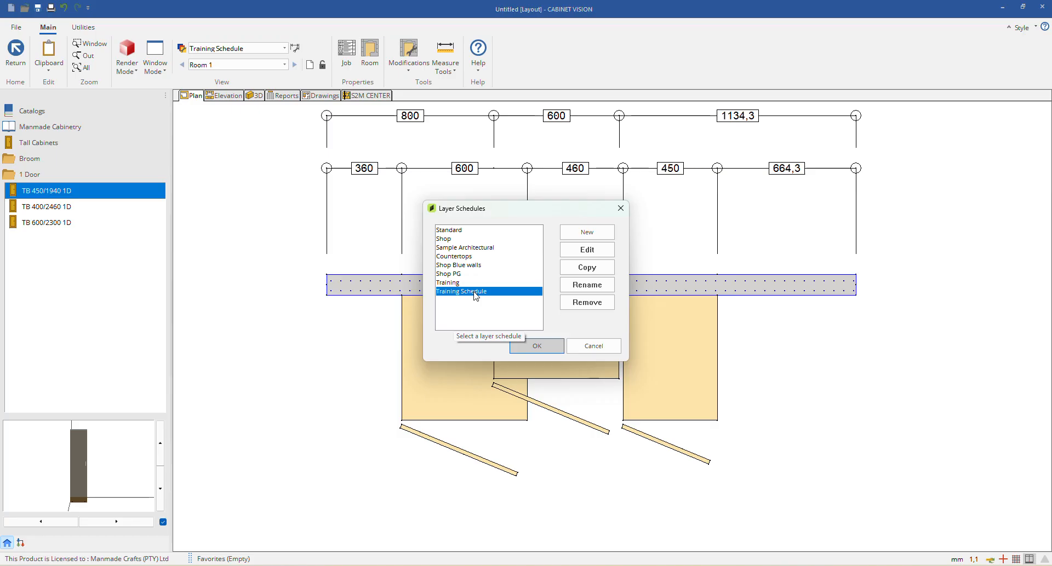
pyautogui.click(592, 251)
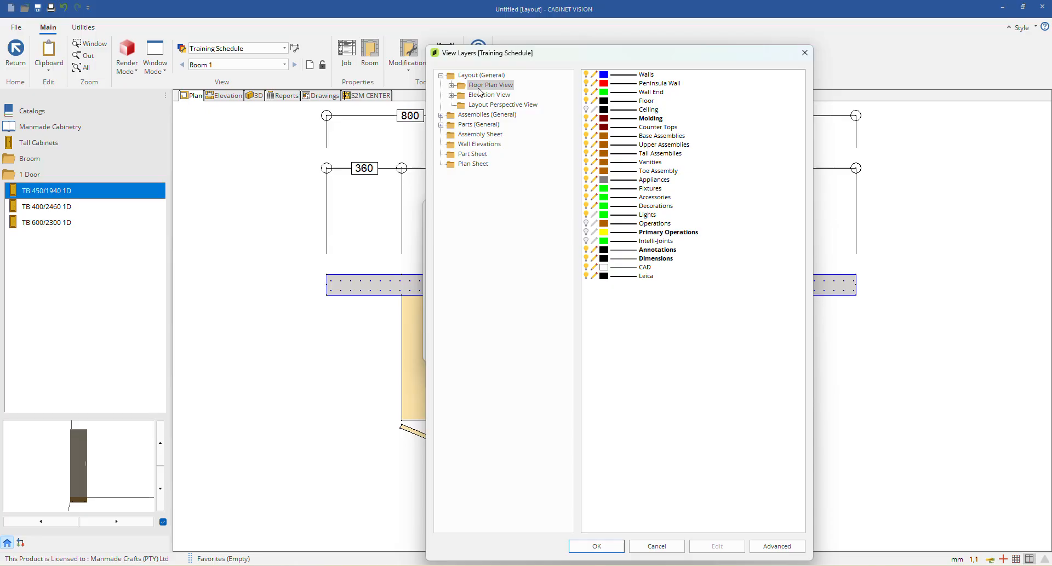
pyautogui.moveTo(551, 55); pyautogui.dragTo(706, 47)
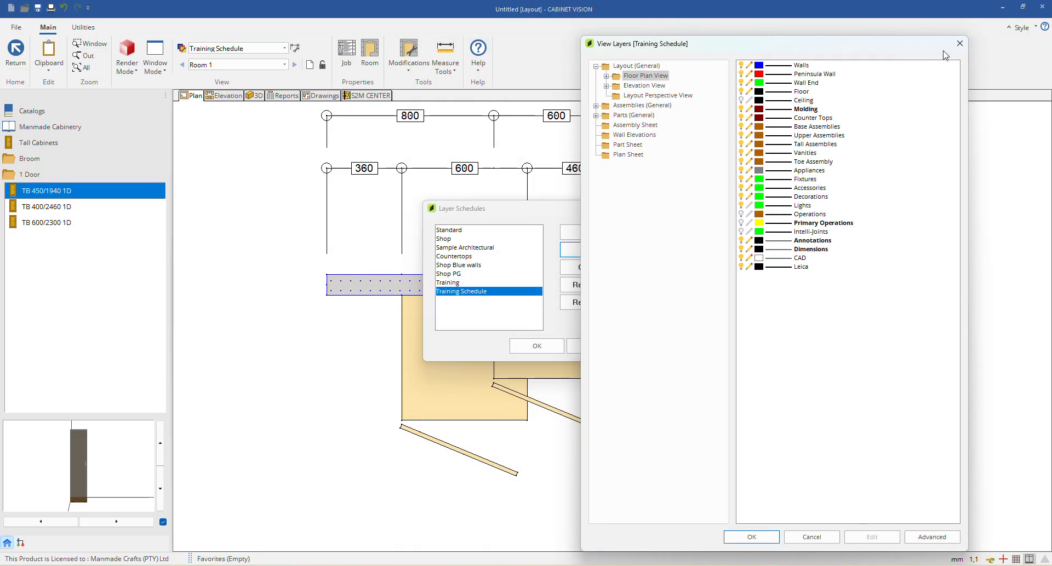
pyautogui.click(959, 44)
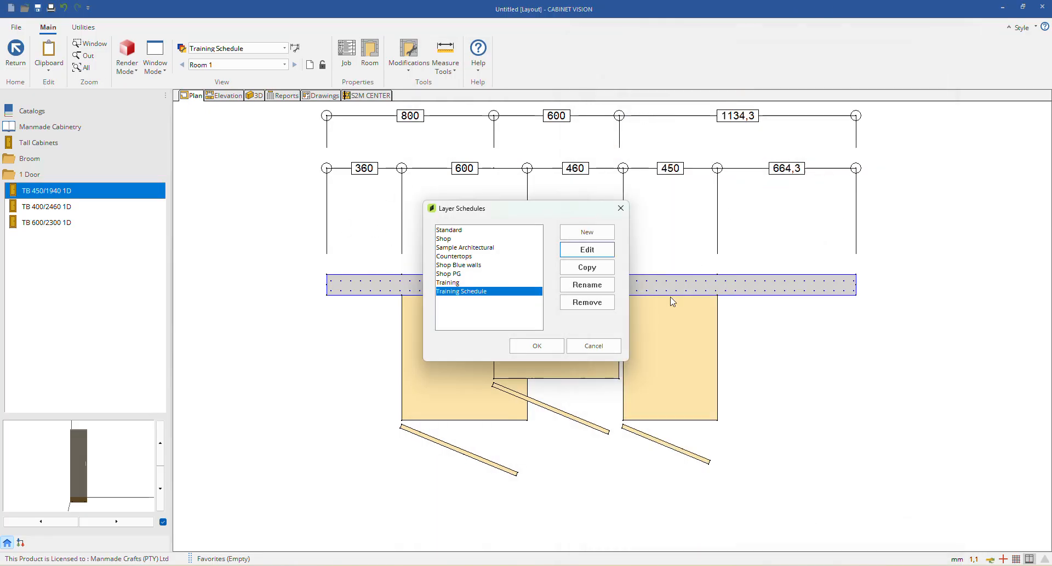
pyautogui.click(593, 345)
# Step: Switch to the wall elevation and review Training Schedule's elevation view layers, closing the layer windows without changes
pyautogui.click(227, 97)
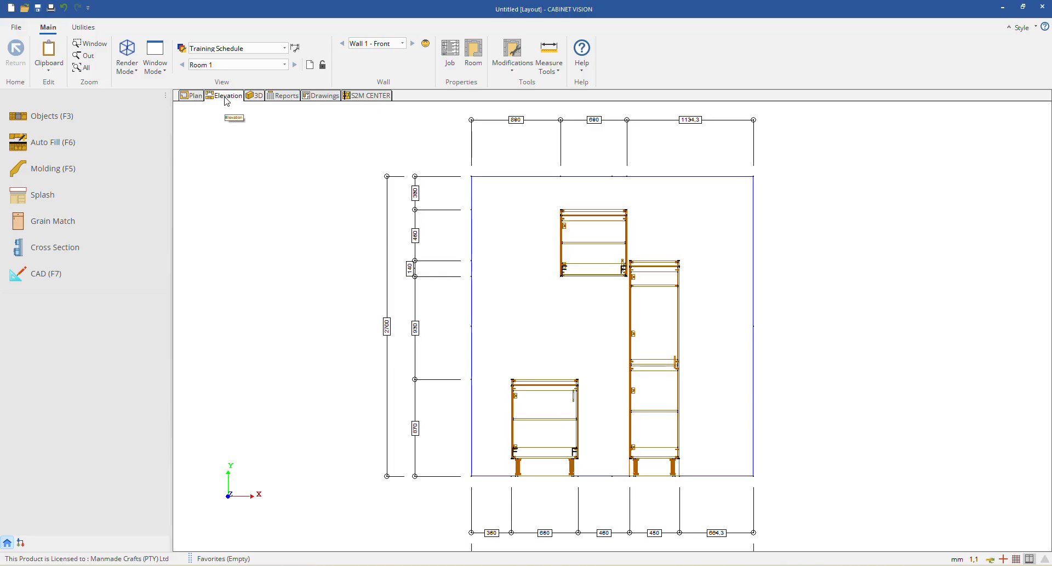
pyautogui.click(181, 48)
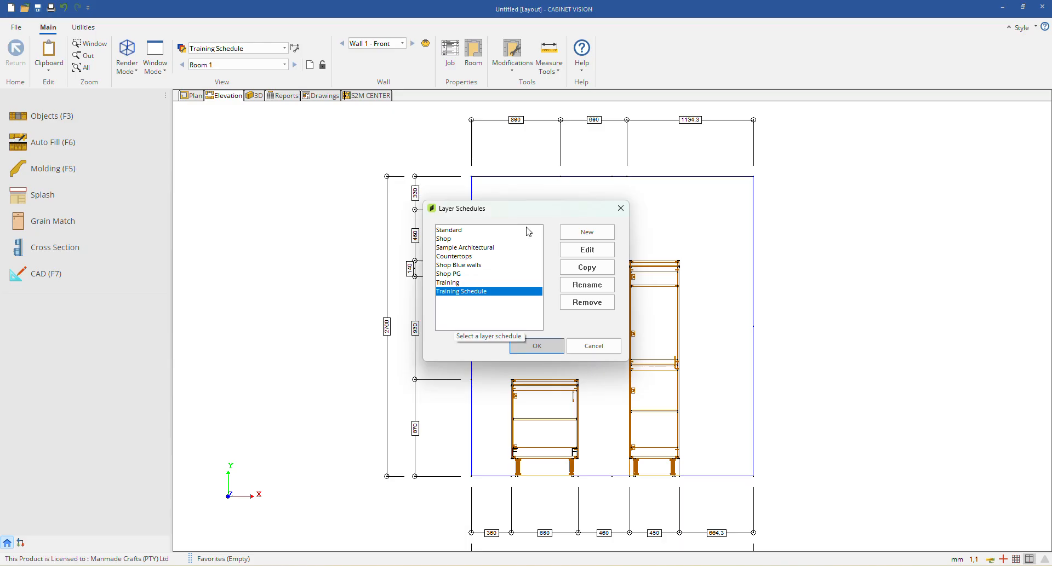
pyautogui.click(596, 251)
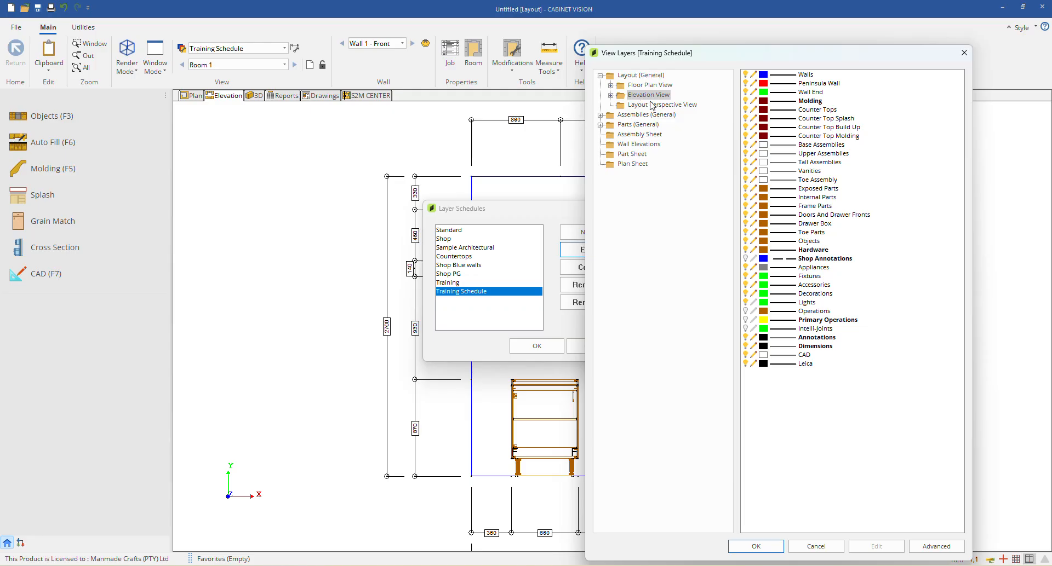
pyautogui.click(964, 52)
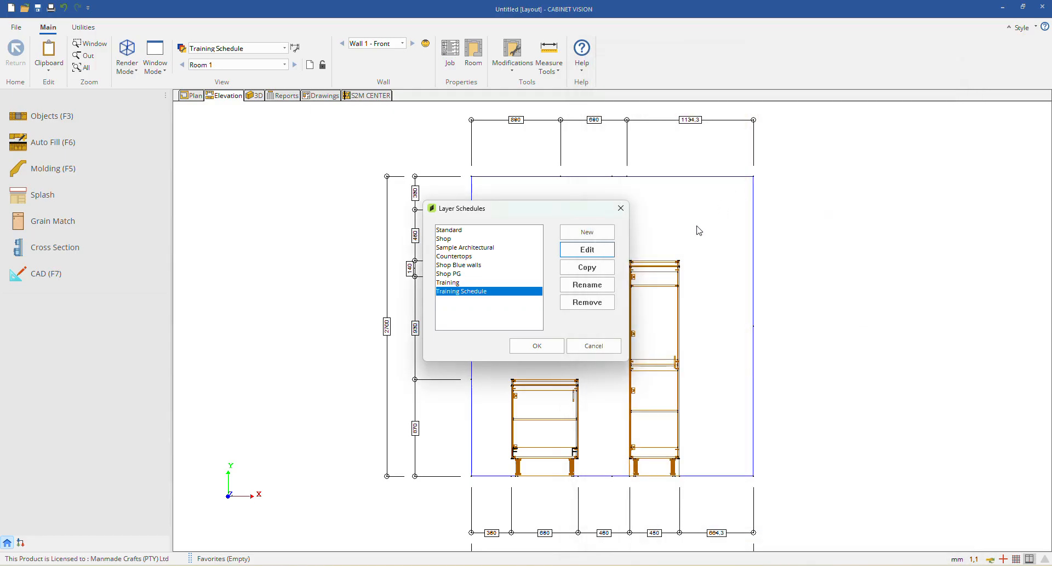
pyautogui.click(621, 209)
# Step: Return to the plan view and turn off the Walls layer's visibility in Training Schedule's floor plan layers
pyautogui.click(195, 97)
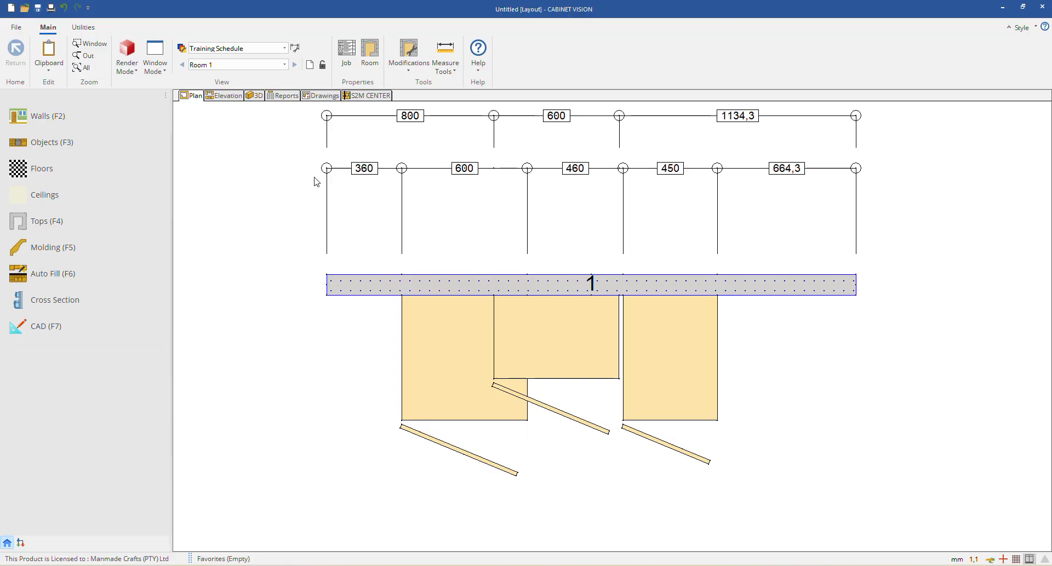
pyautogui.click(181, 48)
pyautogui.moveTo(537, 216); pyautogui.dragTo(129, 45)
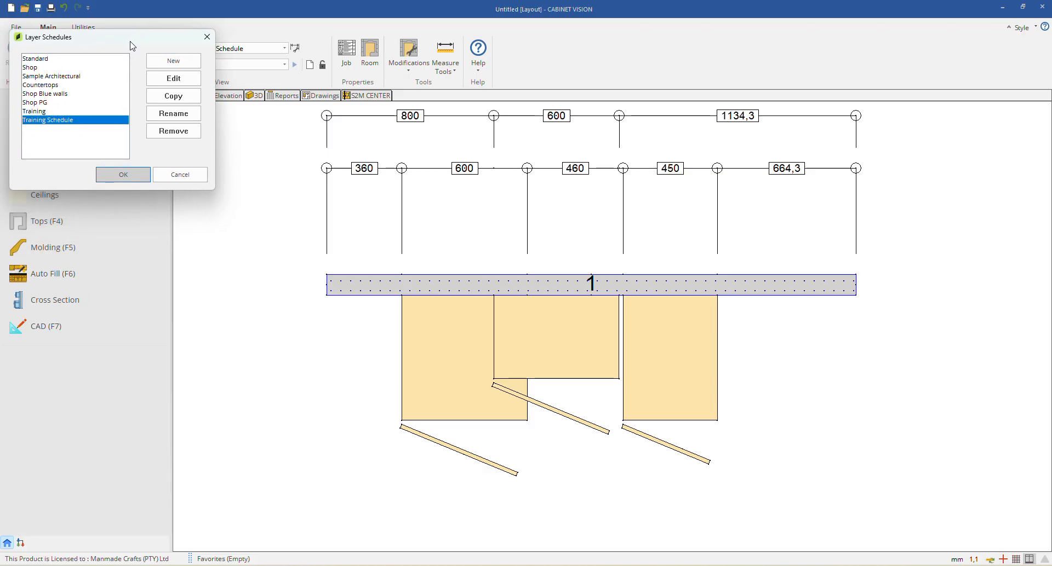
pyautogui.click(193, 78)
pyautogui.moveTo(758, 53); pyautogui.dragTo(809, 38)
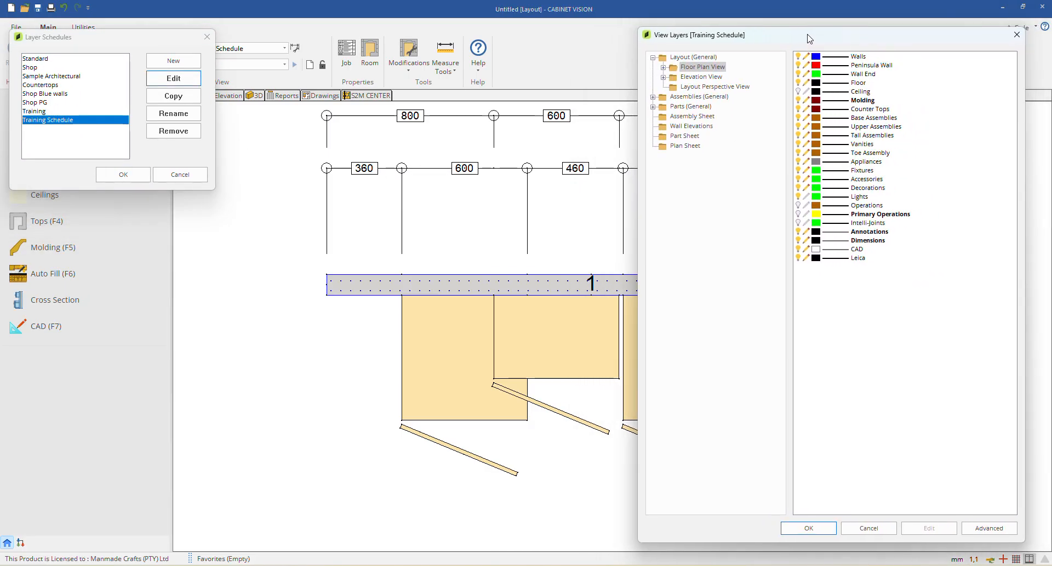
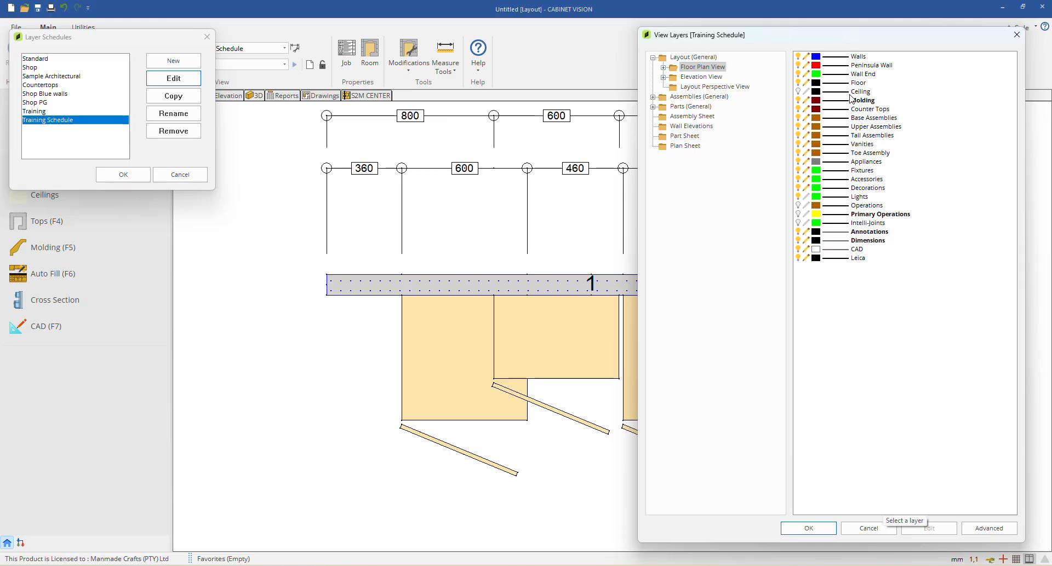
pyautogui.click(865, 58)
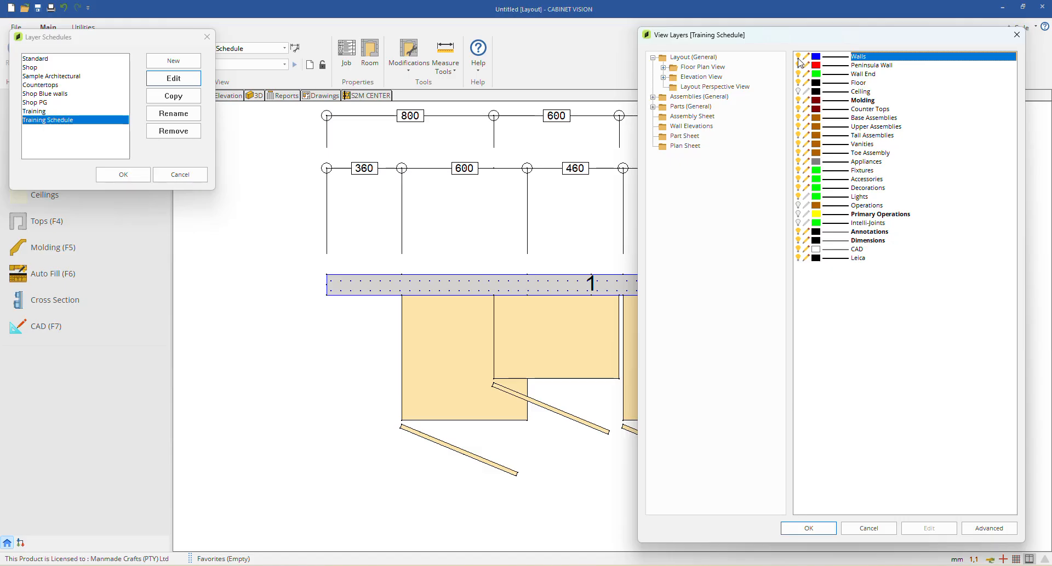
pyautogui.click(817, 529)
pyautogui.click(116, 174)
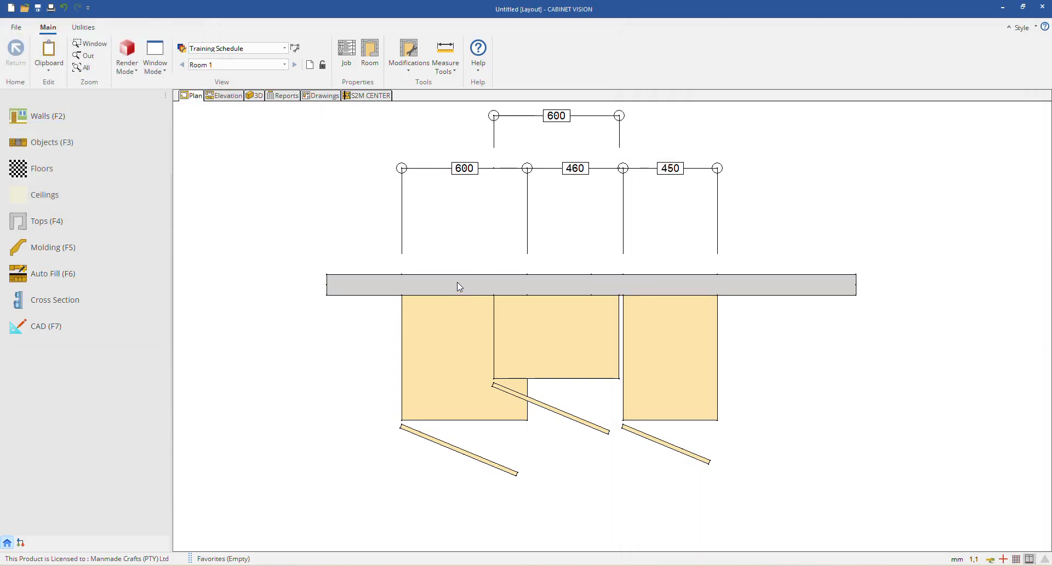
# Step: Refresh the plan by switching the active layer schedule to Standard and back to Training Schedule
pyautogui.click(232, 50)
pyautogui.click(234, 59)
pyautogui.click(233, 49)
pyautogui.click(237, 146)
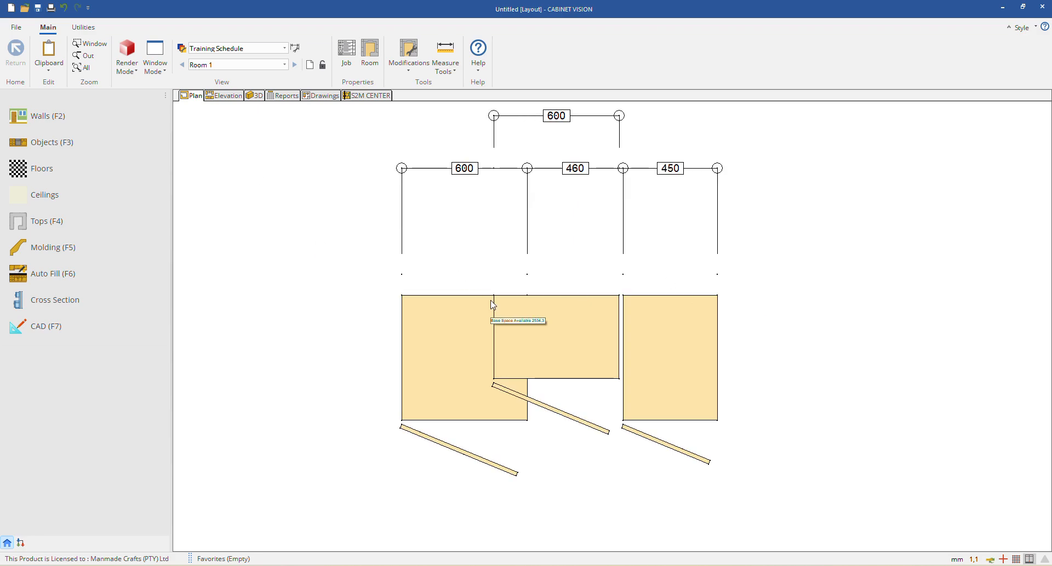
# Step: Turn the Walls layer's visibility back on in Training Schedule's floor plan layers and reapply the schedule by way of Standard
pyautogui.click(182, 50)
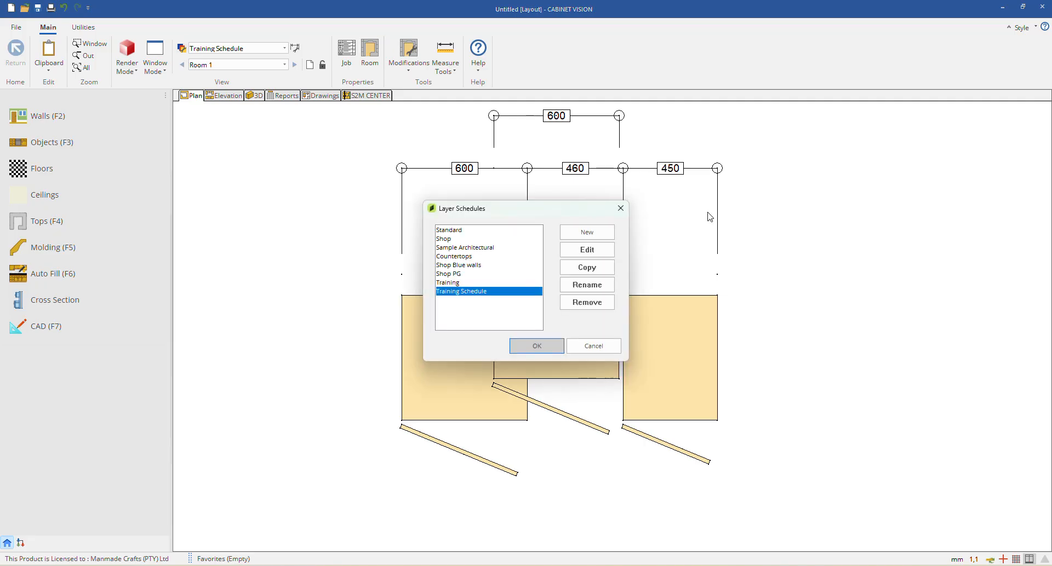
pyautogui.moveTo(583, 213); pyautogui.dragTo(188, 45)
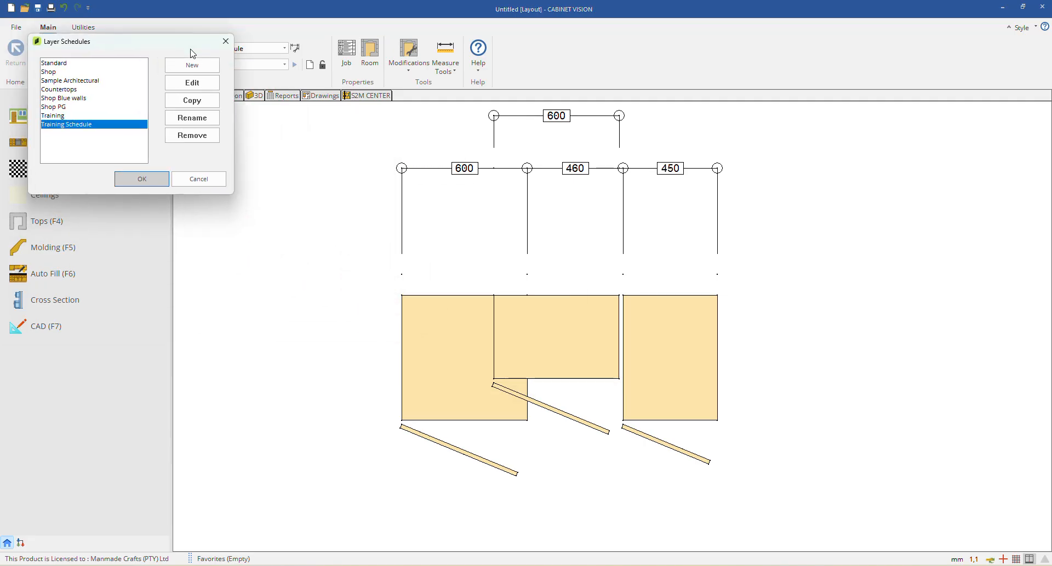
pyautogui.click(192, 83)
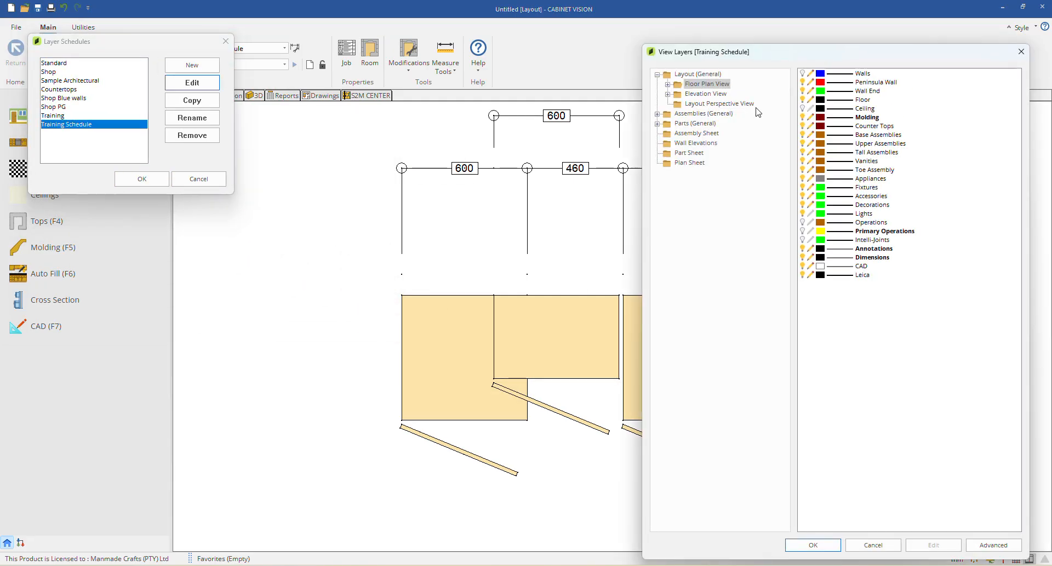
pyautogui.click(802, 73)
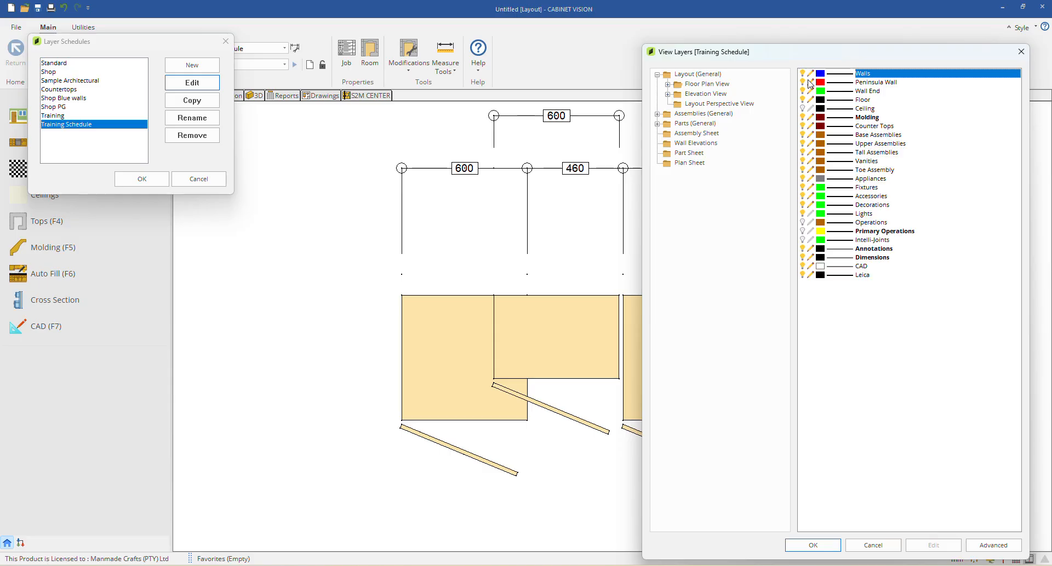
pyautogui.click(814, 546)
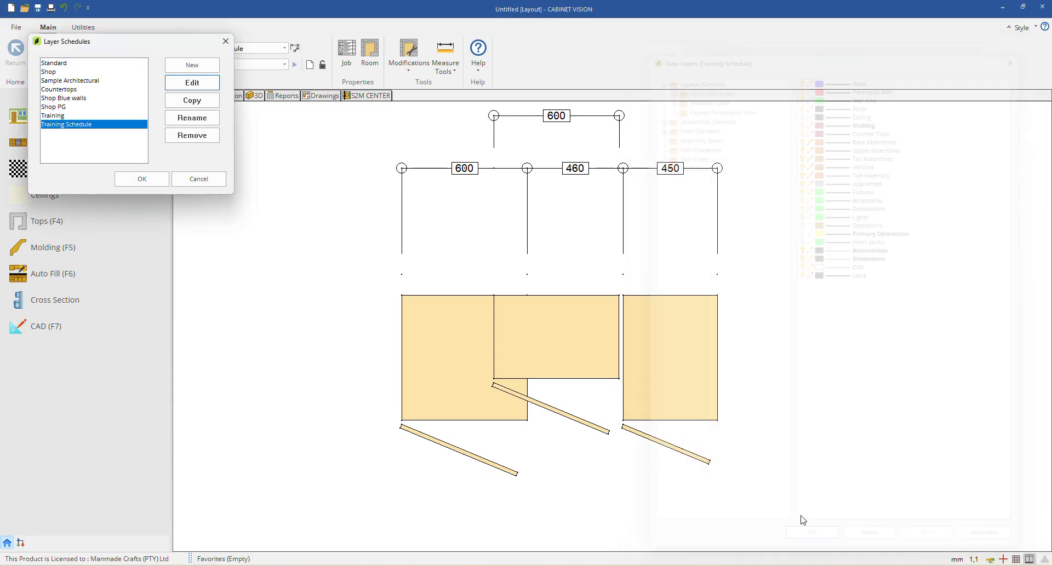
pyautogui.click(130, 179)
pyautogui.click(241, 48)
pyautogui.click(219, 61)
pyautogui.click(241, 48)
pyautogui.click(244, 145)
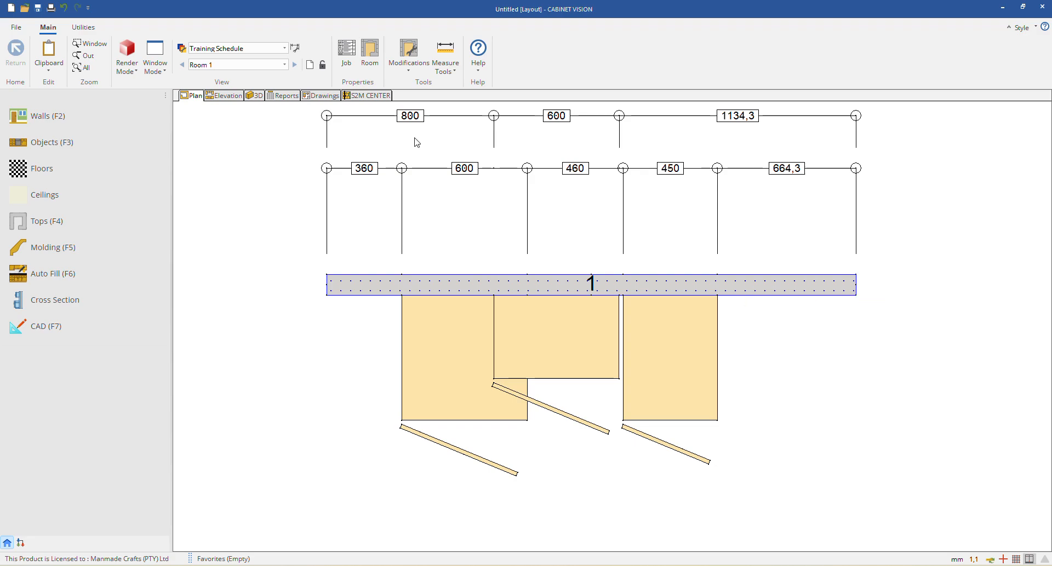
# Step: Turn off drawing output for the Walls layer in Training Schedule's floor plan layers and reselect Training Schedule as the active schedule
pyautogui.click(182, 49)
pyautogui.moveTo(533, 214); pyautogui.dragTo(125, 54)
pyautogui.click(178, 88)
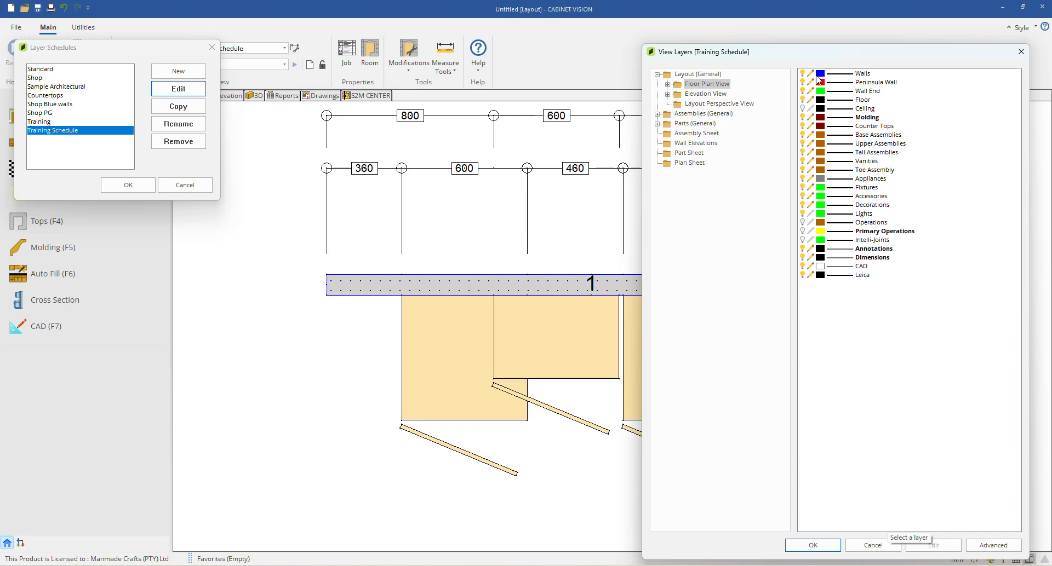
pyautogui.click(812, 75)
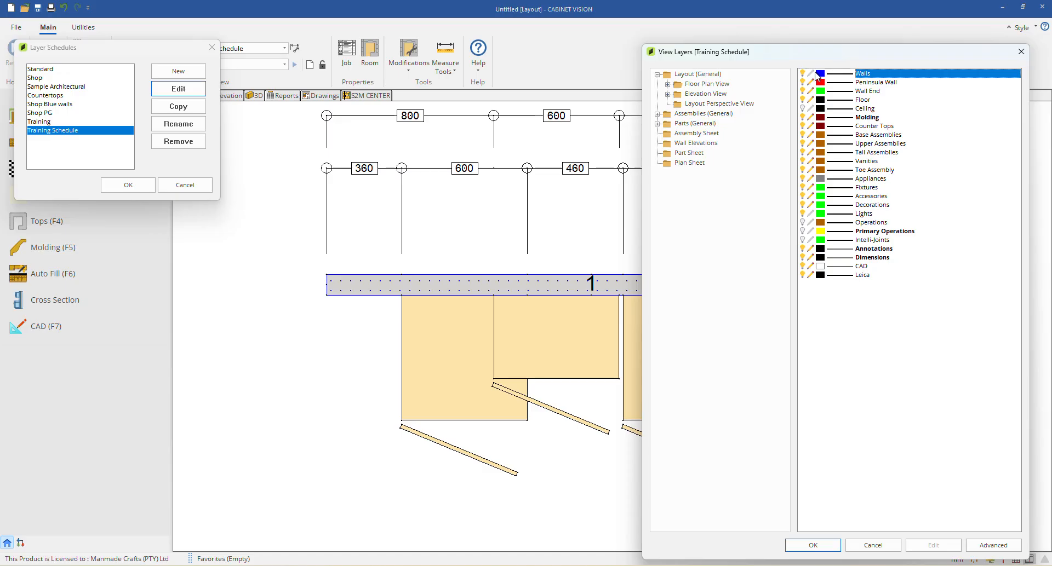
pyautogui.click(813, 546)
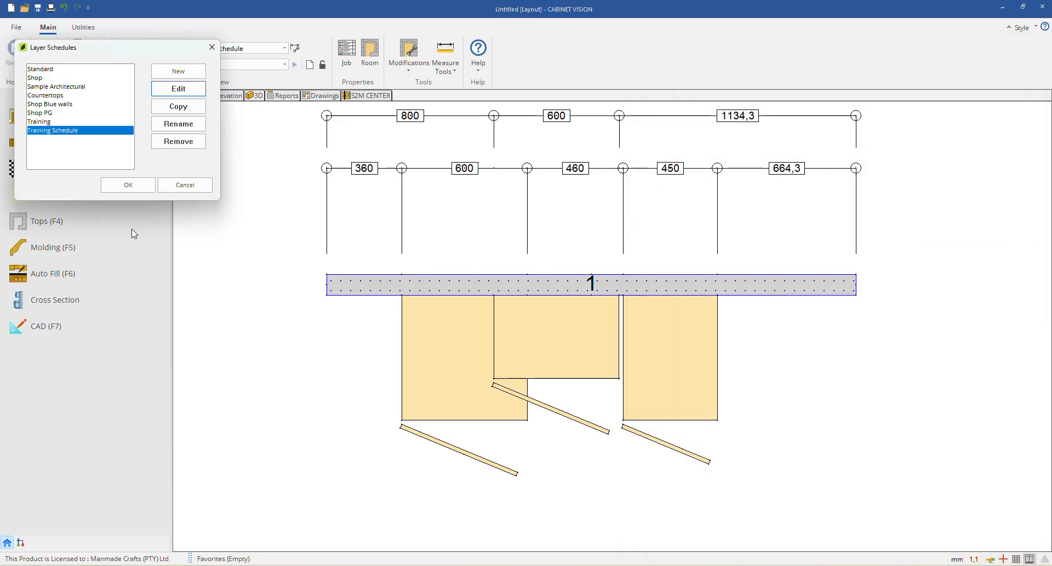
pyautogui.click(129, 185)
pyautogui.click(229, 49)
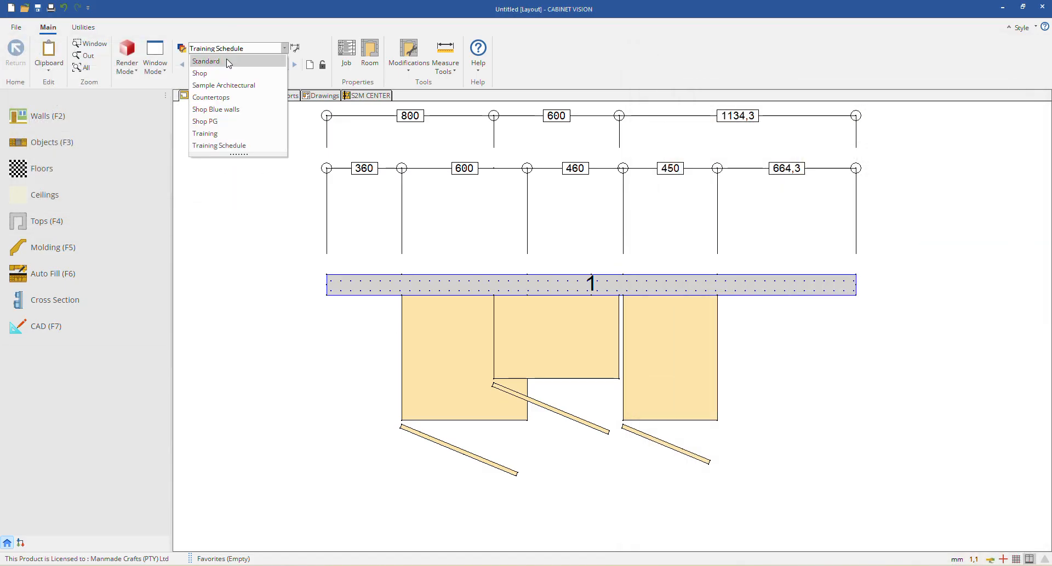
pyautogui.click(220, 145)
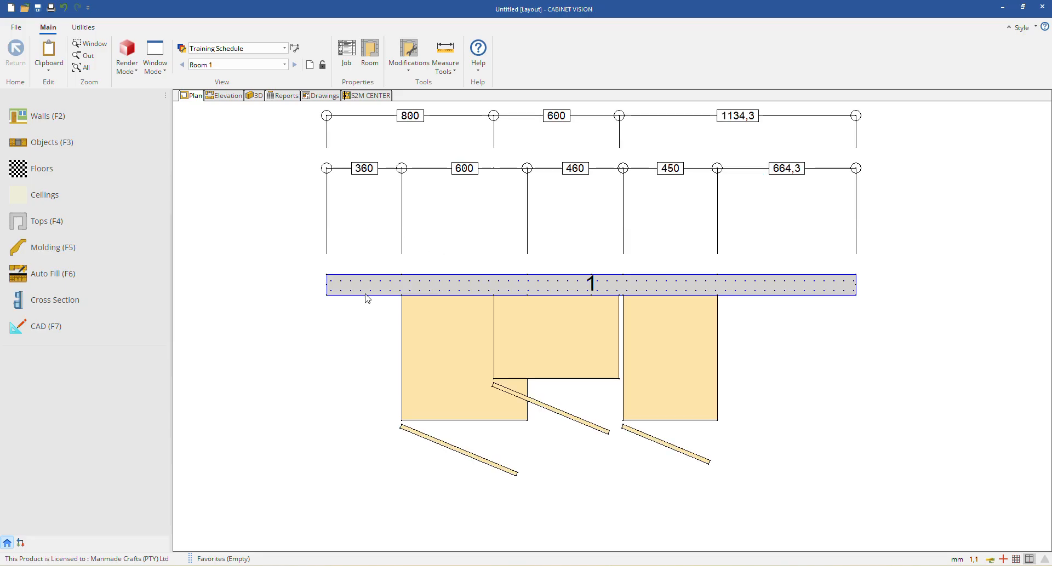
# Step: Send the plan view to the drawings and place the last listed Room 1 Plan scene on Sheet 1, enlarged in the sheet's upper area
pyautogui.rightClick(369, 189)
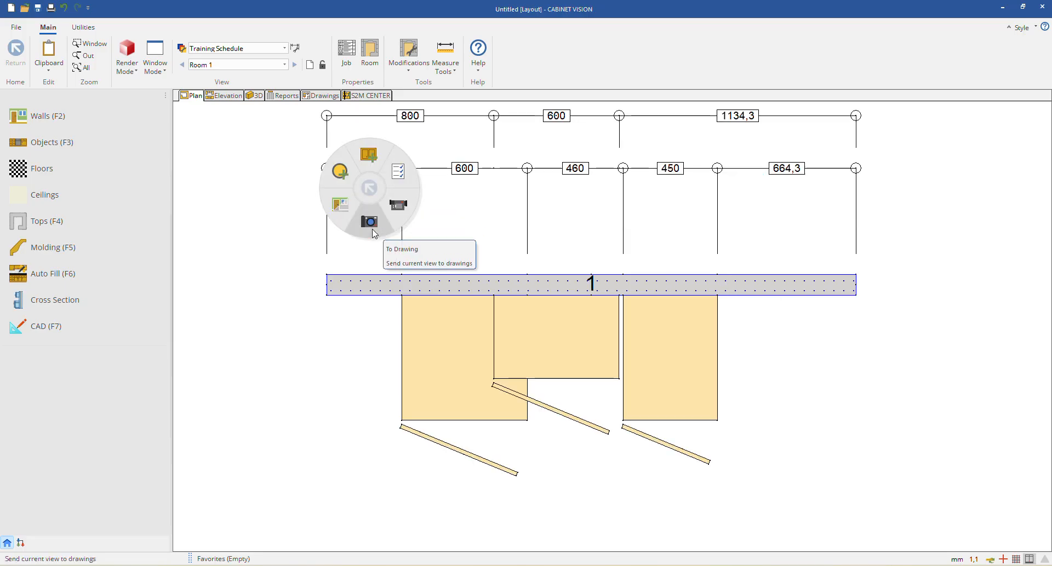
pyautogui.click(373, 234)
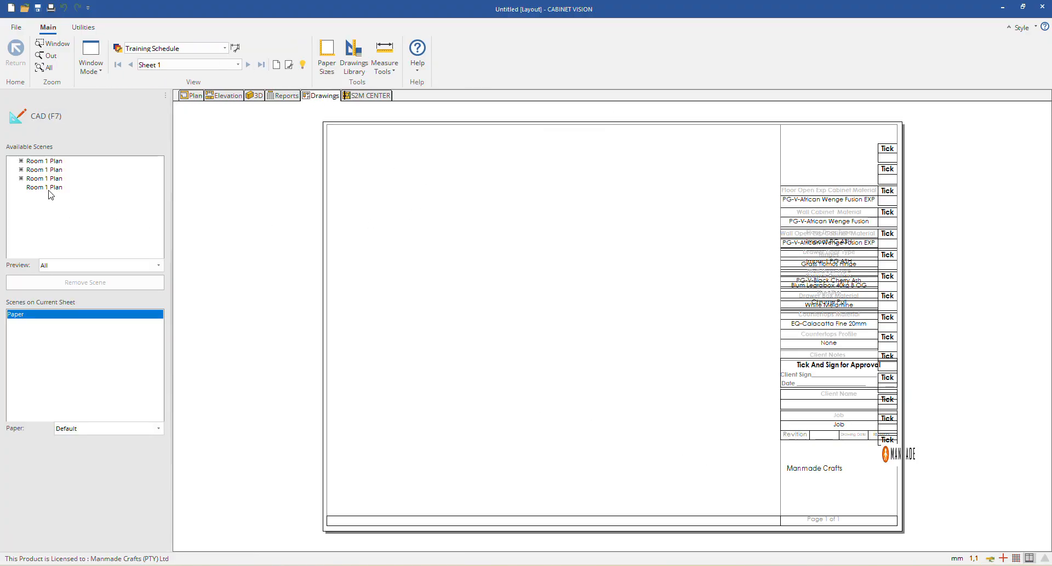
pyautogui.click(50, 188)
pyautogui.click(441, 205)
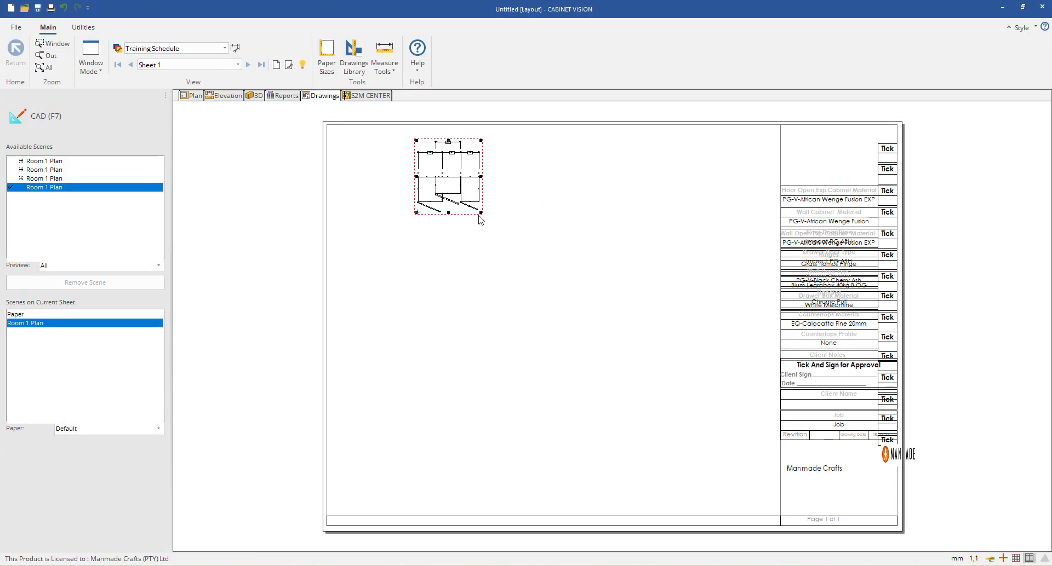
pyautogui.moveTo(483, 214); pyautogui.dragTo(763, 400)
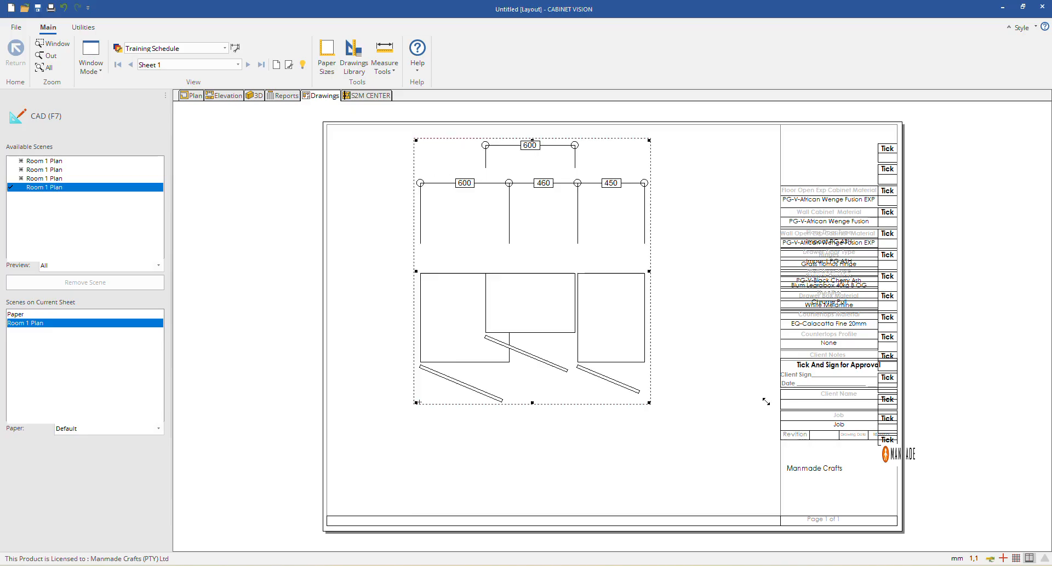
pyautogui.moveTo(579, 271); pyautogui.dragTo(558, 268)
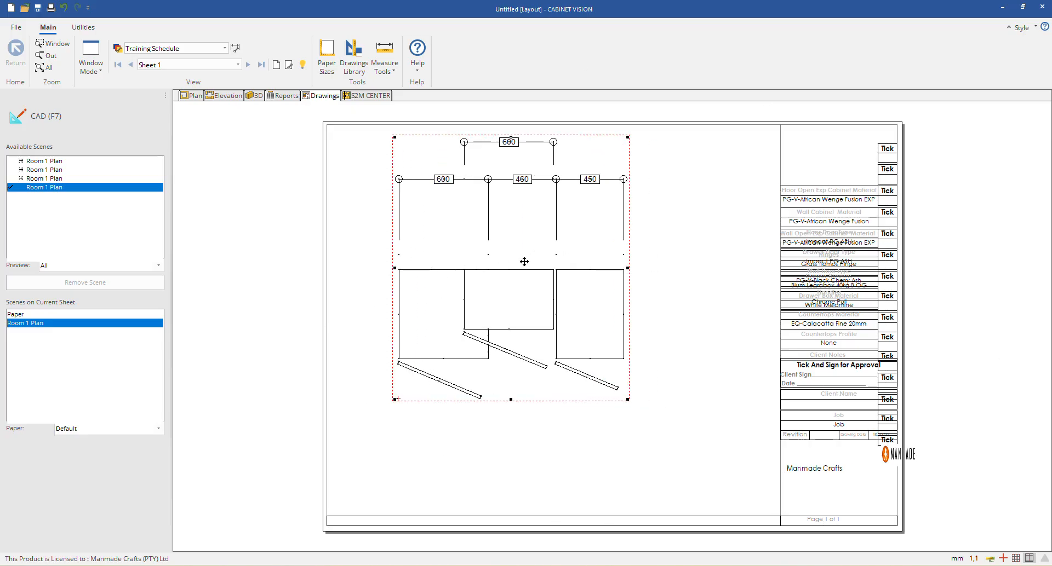
# Step: Return to the plan view and set the Walls layer's colour to red in Training Schedule's floor plan layers
pyautogui.click(190, 96)
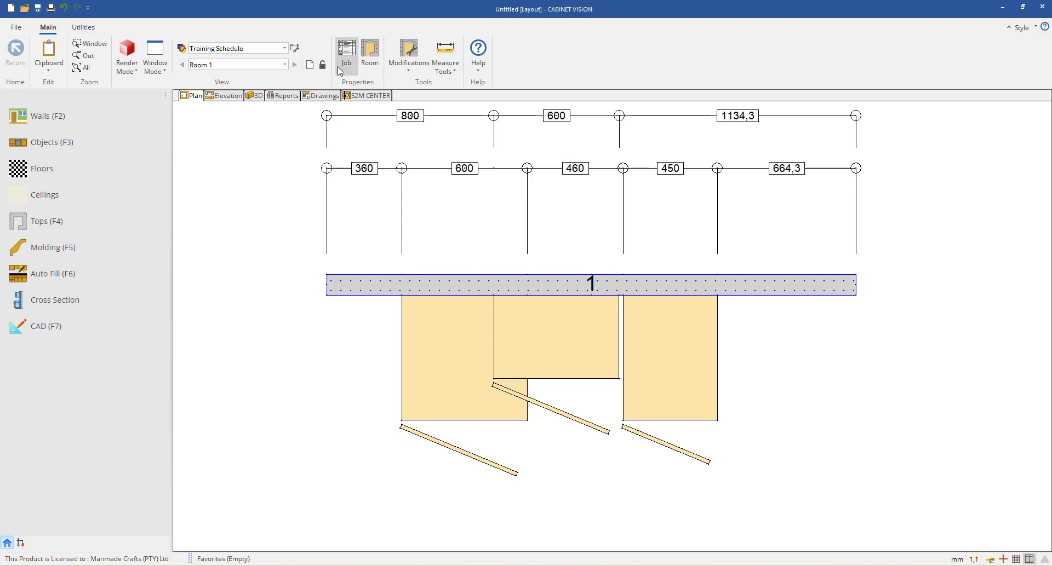
pyautogui.click(184, 49)
pyautogui.moveTo(534, 201); pyautogui.dragTo(137, 55)
pyautogui.click(176, 98)
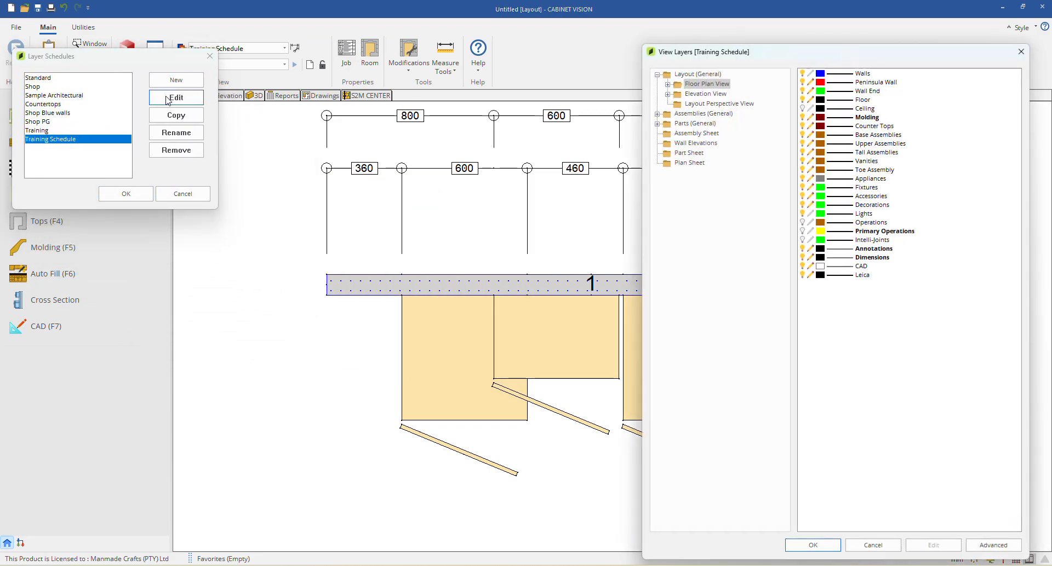
pyautogui.moveTo(851, 56); pyautogui.dragTo(857, 42)
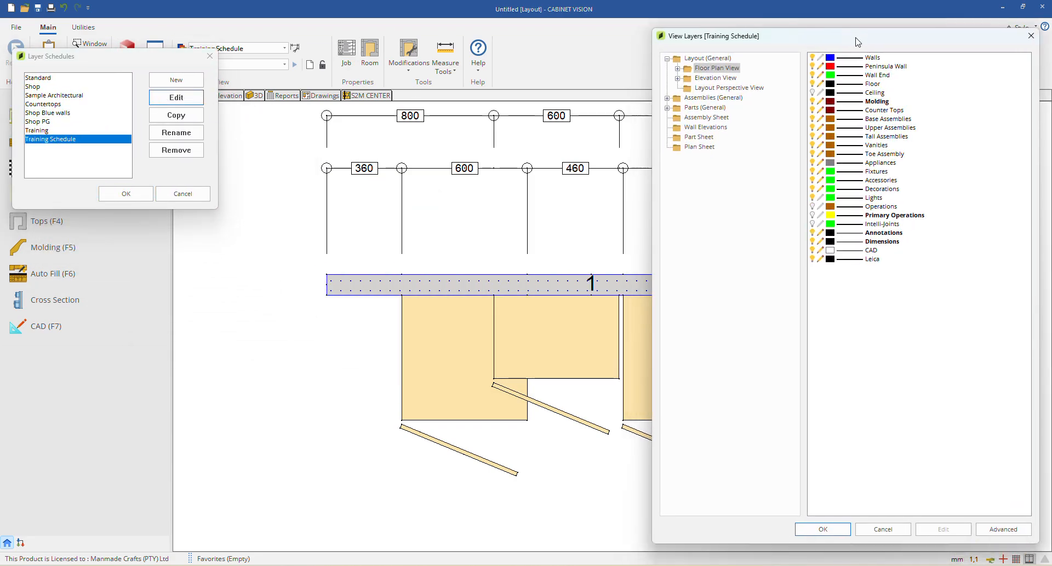
pyautogui.click(831, 59)
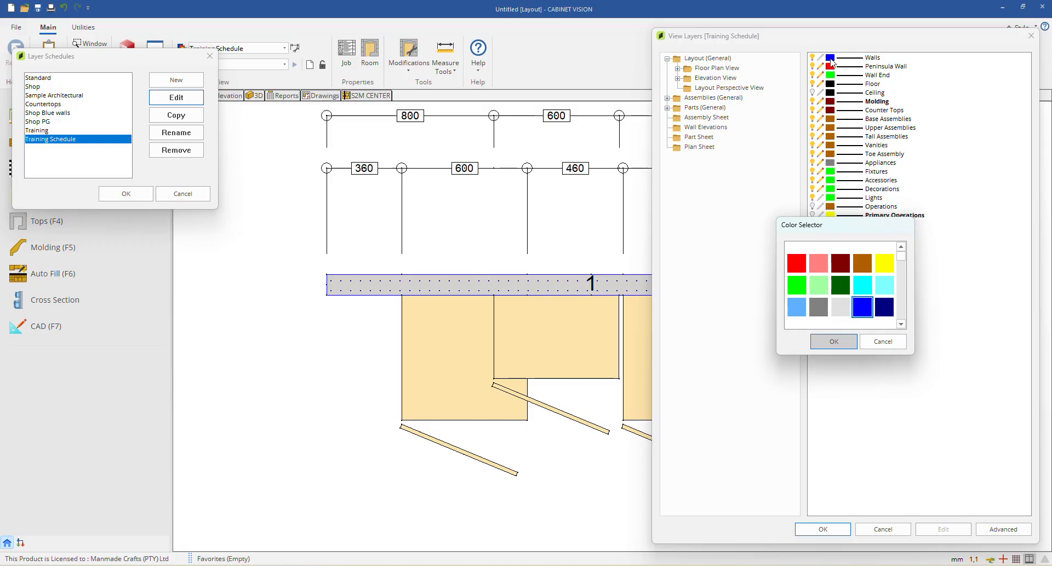
pyautogui.click(801, 265)
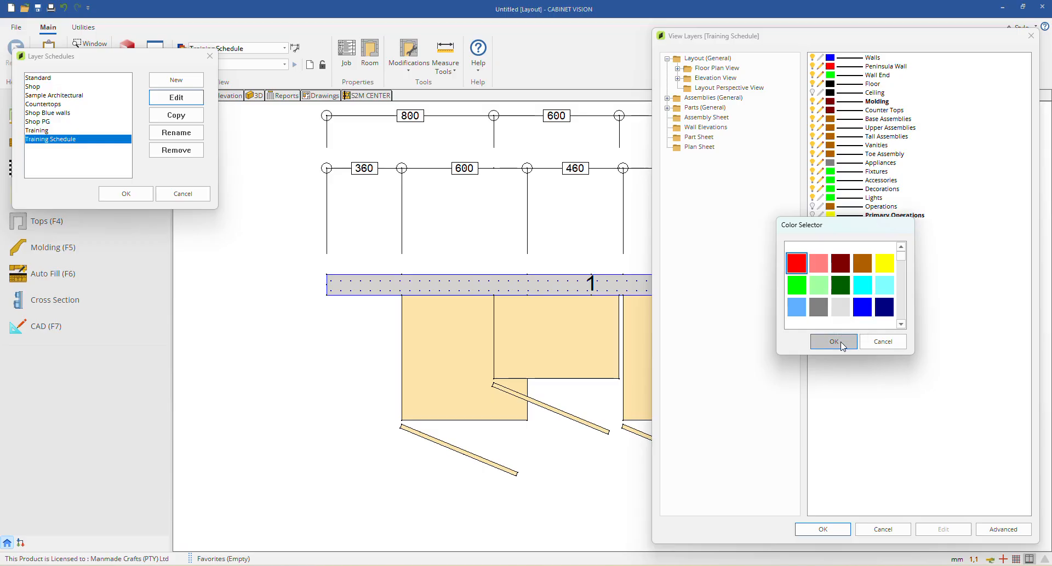
pyautogui.click(834, 342)
pyautogui.click(823, 530)
pyautogui.click(126, 194)
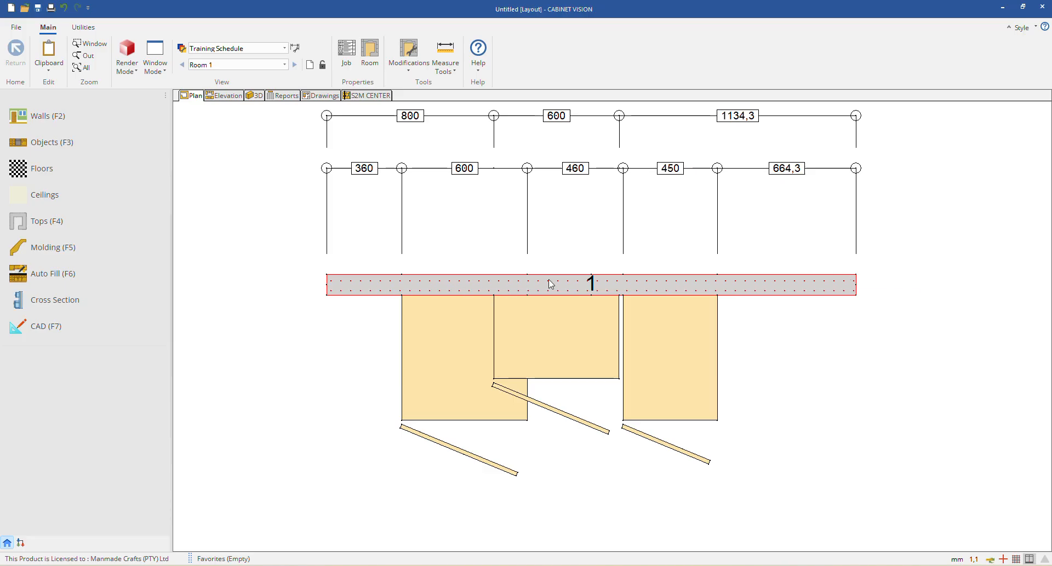
# Step: Open Training Schedule's view layers for editing and review the Walls layer's line type and line weight options
pyautogui.click(182, 48)
pyautogui.moveTo(549, 216); pyautogui.dragTo(163, 56)
pyautogui.click(200, 89)
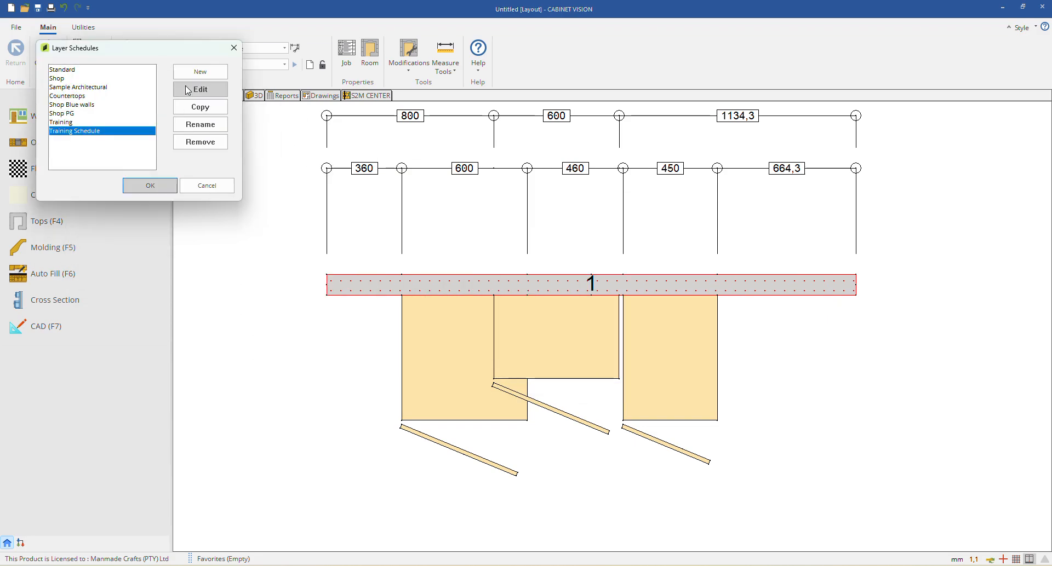
pyautogui.click(851, 76)
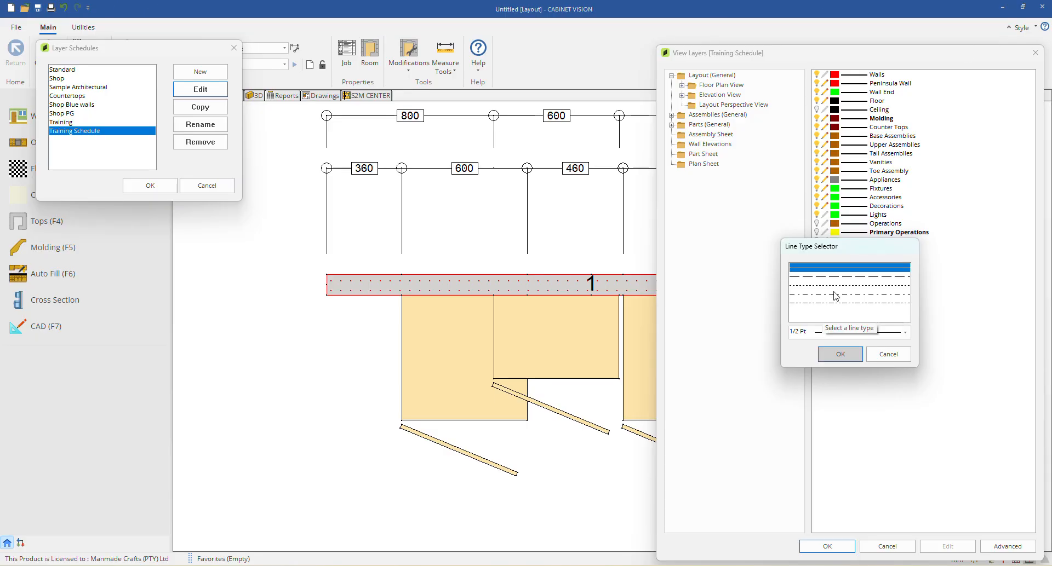
pyautogui.click(846, 331)
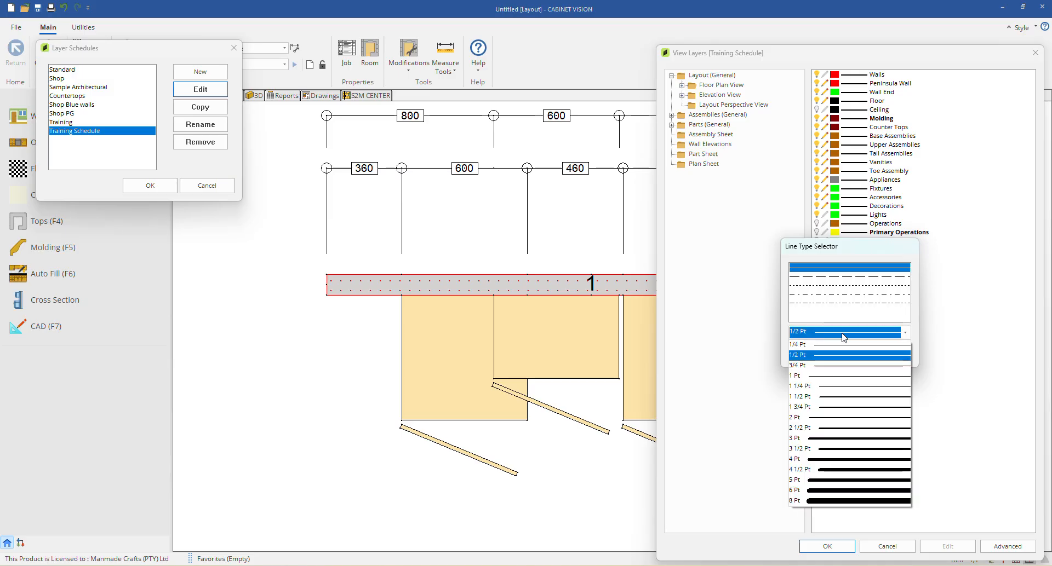
pyautogui.click(874, 417)
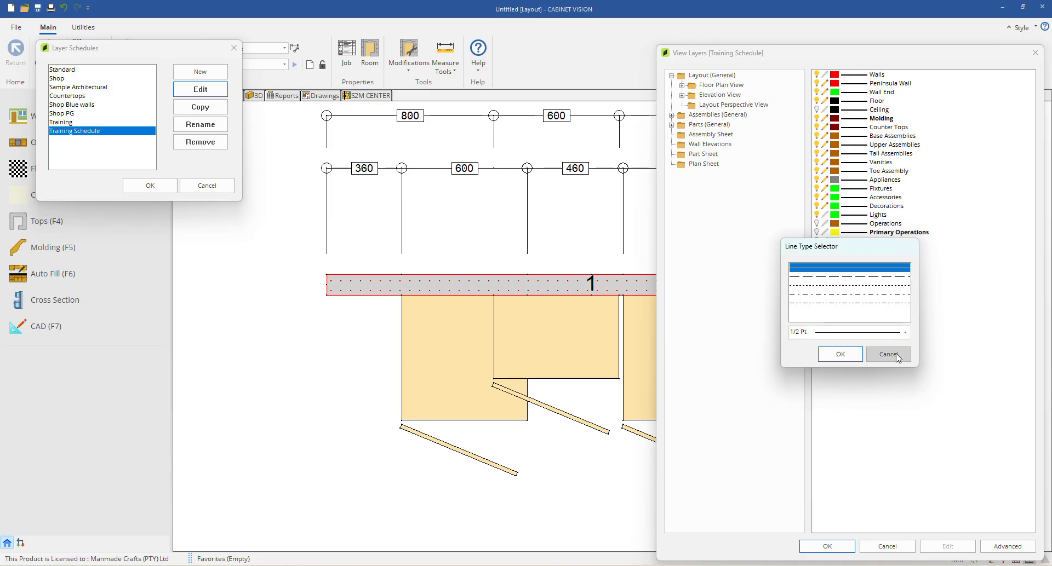
pyautogui.click(891, 356)
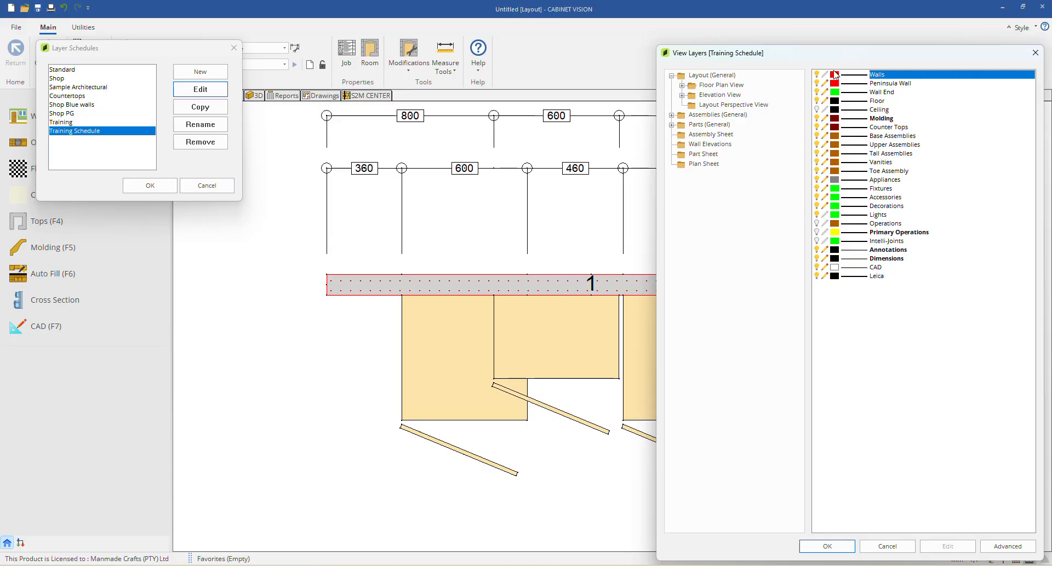
# Step: Examine the Walls, Peninsula Wall, Wall End, Floor and Ceiling entries in the schedule's layer list
pyautogui.click(883, 85)
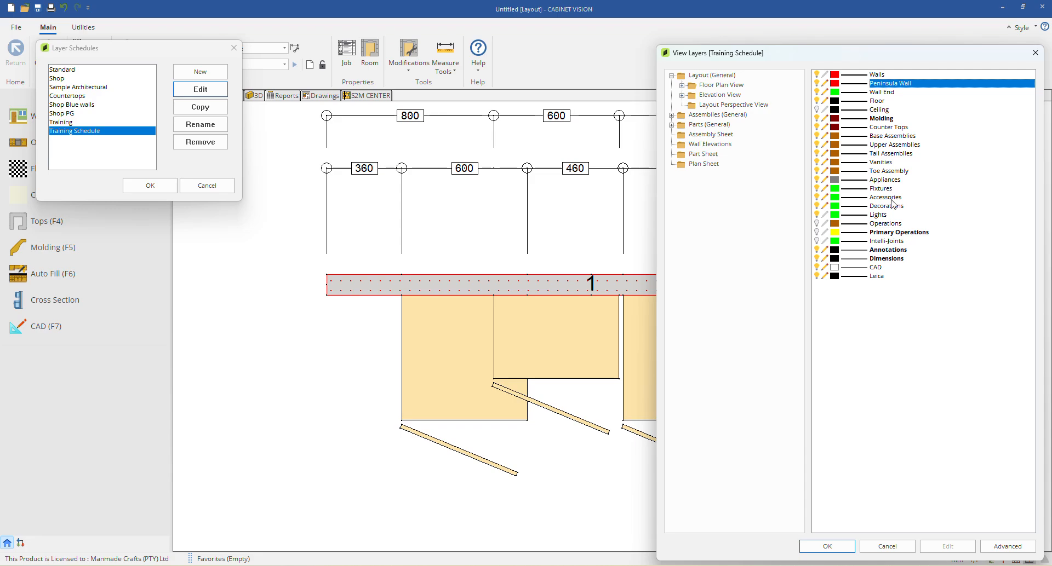
pyautogui.click(884, 75)
pyautogui.click(889, 83)
pyautogui.click(888, 76)
pyautogui.click(888, 85)
pyautogui.click(888, 76)
pyautogui.click(887, 87)
pyautogui.click(862, 75)
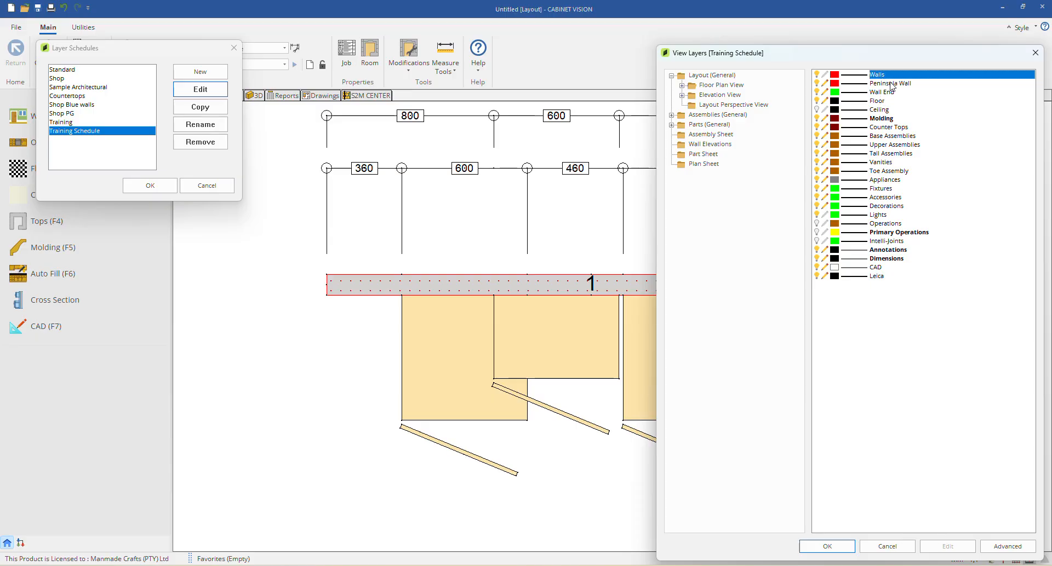
pyautogui.click(892, 86)
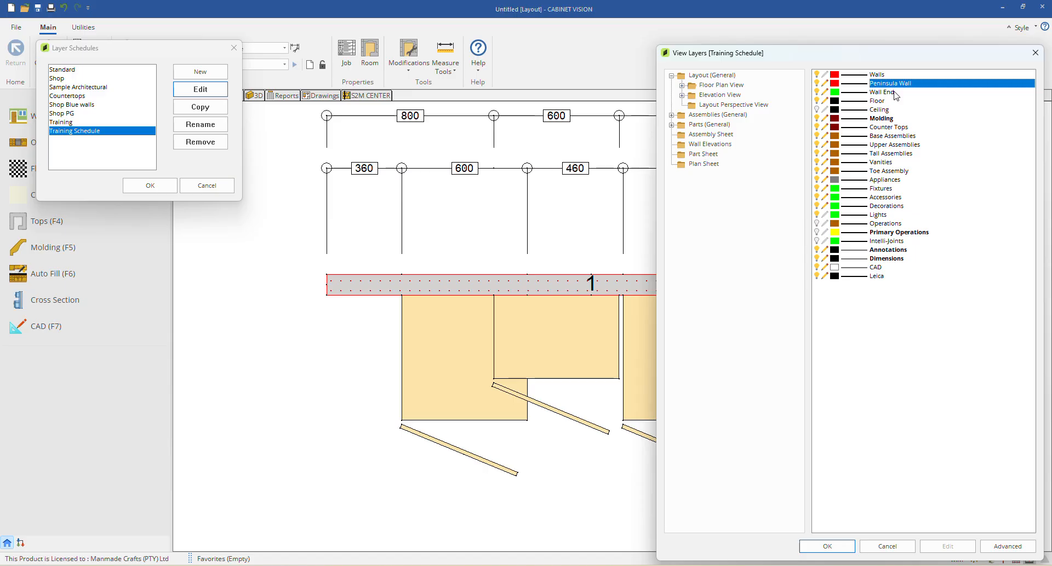
pyautogui.click(887, 76)
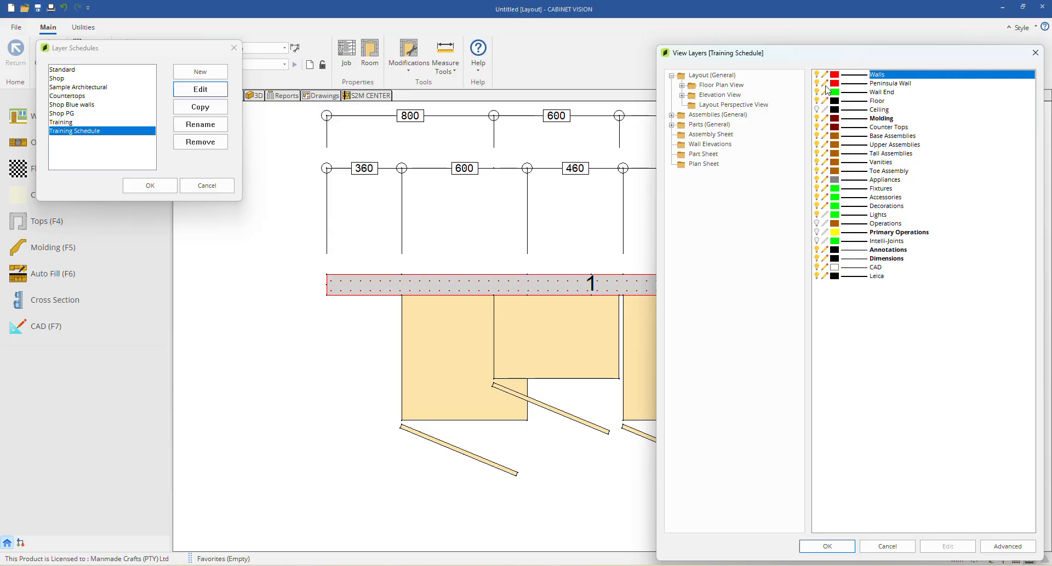
pyautogui.click(887, 83)
pyautogui.click(889, 92)
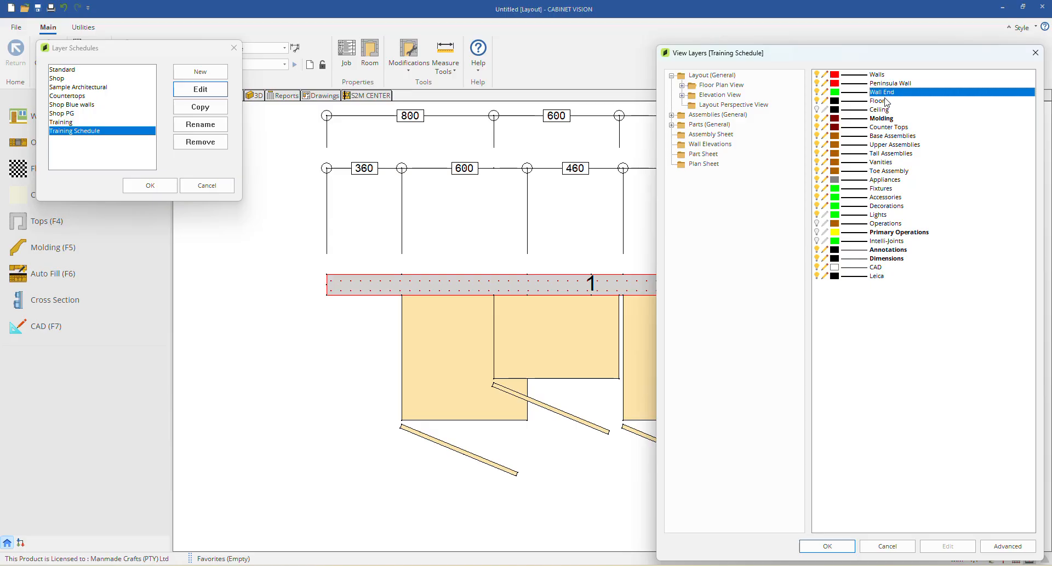
pyautogui.click(883, 102)
pyautogui.click(883, 110)
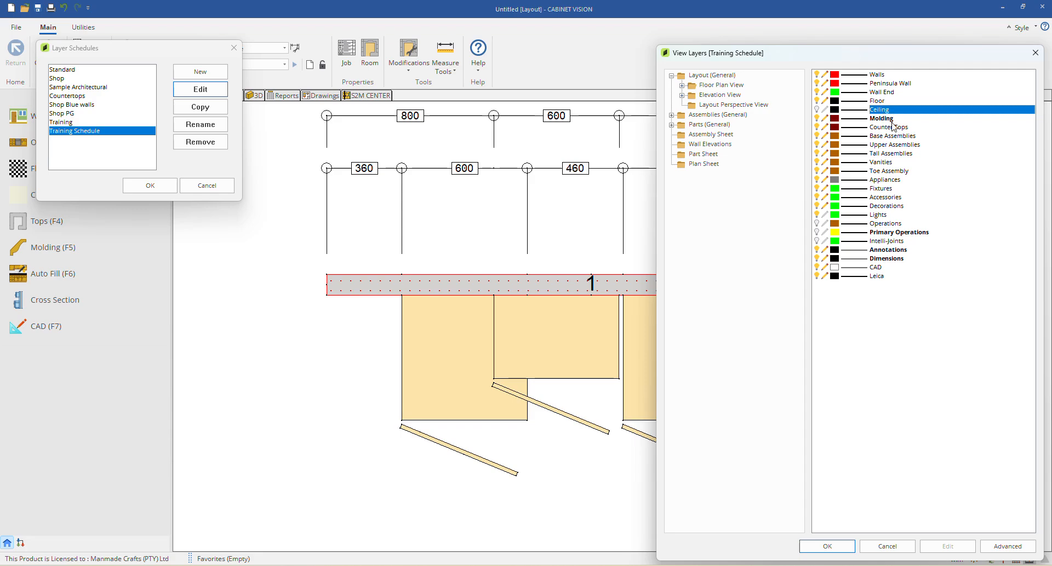
# Step: Open the Molding layer's filters and review the molding types they cover
pyautogui.click(883, 119)
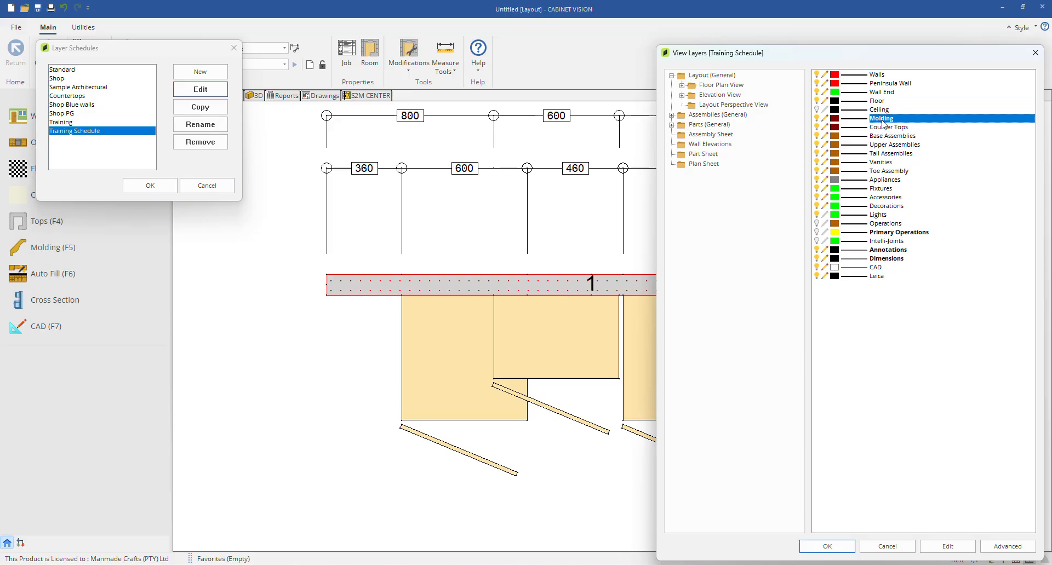
pyautogui.doubleClick(881, 119)
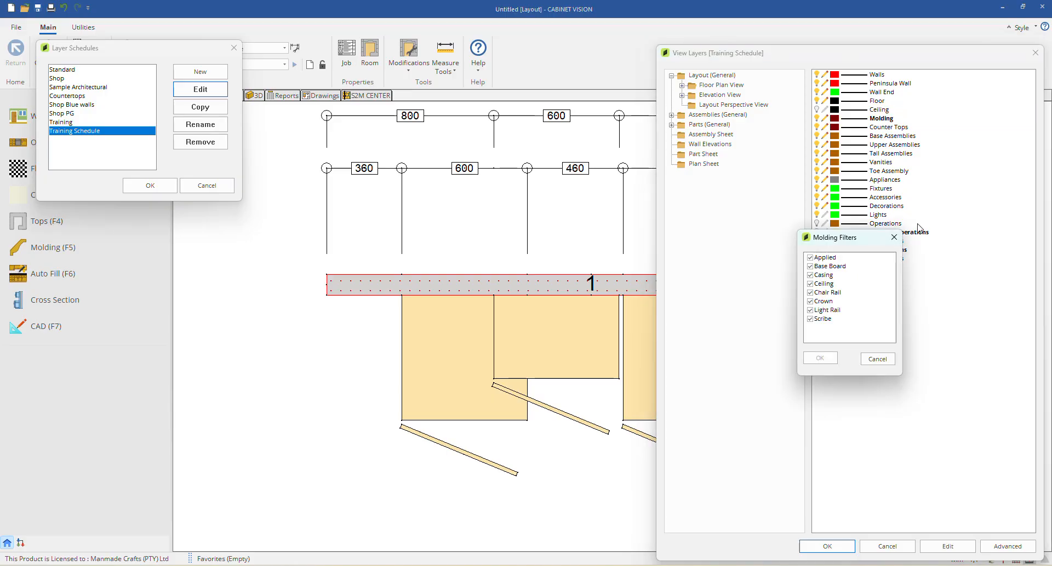
pyautogui.moveTo(867, 239); pyautogui.dragTo(783, 183)
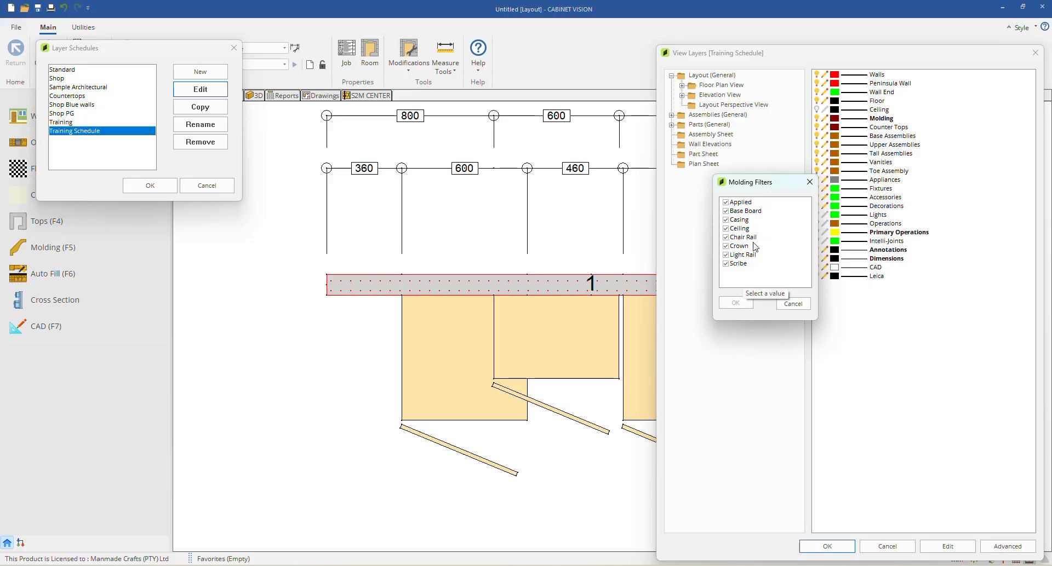
pyautogui.click(789, 310)
# Step: Examine the Counter Tops, Base Assemblies, Upper Assemblies, Vanities and Toe Assembly layer entries
pyautogui.click(885, 129)
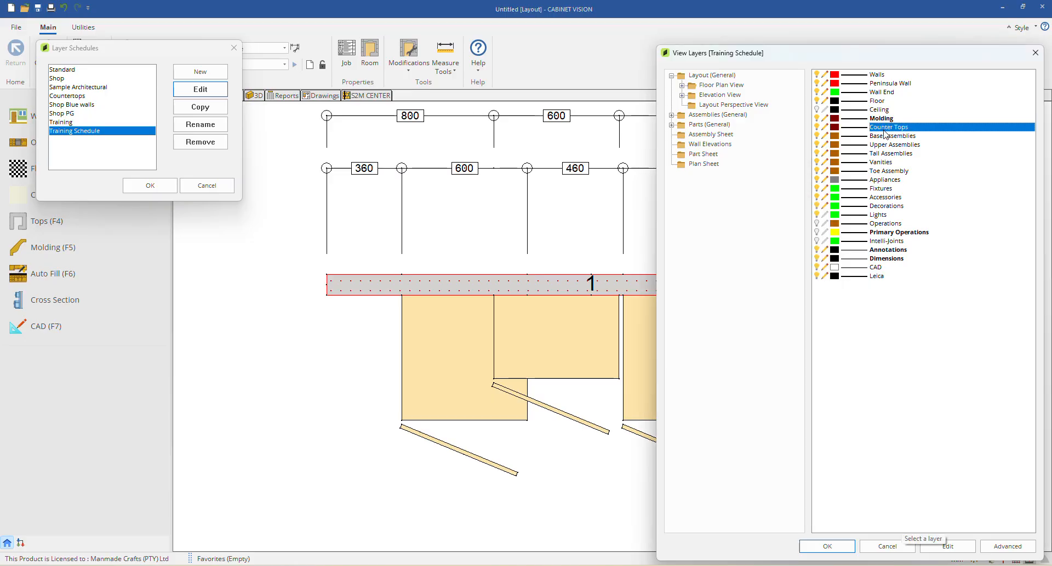
pyautogui.click(898, 138)
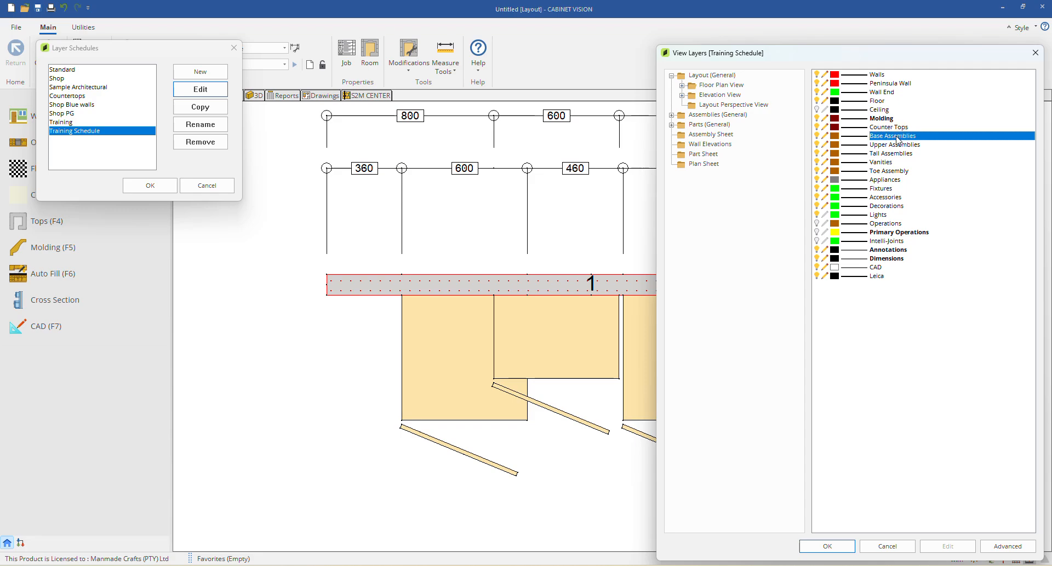
pyautogui.click(897, 144)
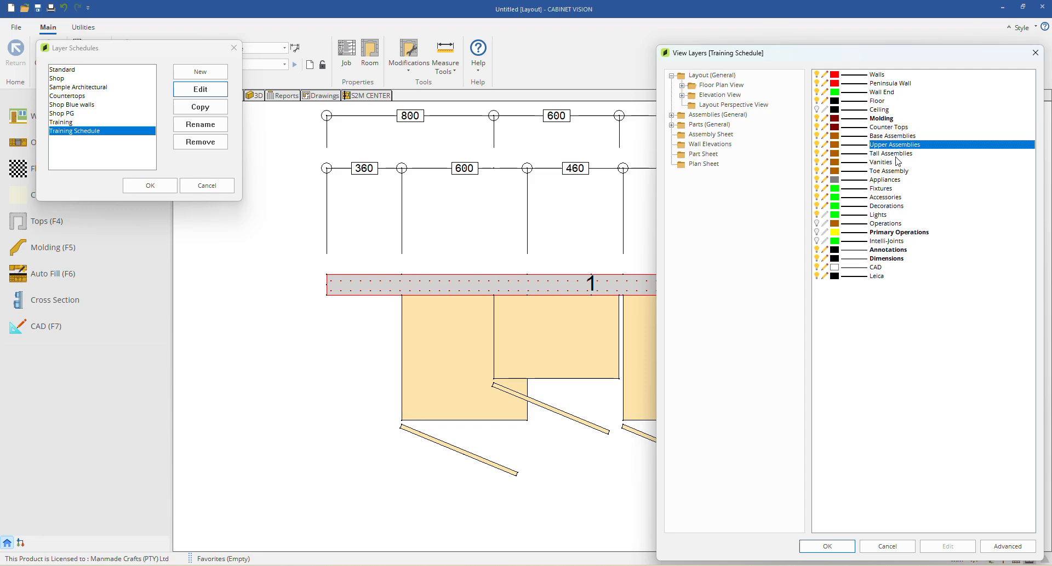
pyautogui.click(897, 162)
pyautogui.click(884, 172)
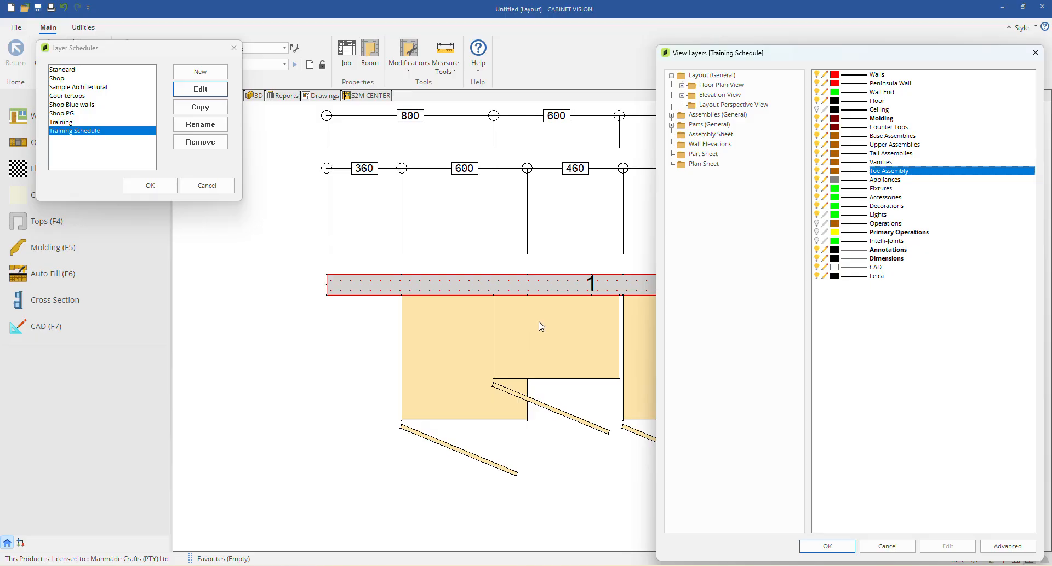
# Step: Set the Base Assemblies layer's colour to yellow and the Upper Assemblies layer's colour to bright green
pyautogui.click(835, 136)
pyautogui.click(890, 276)
pyautogui.click(842, 360)
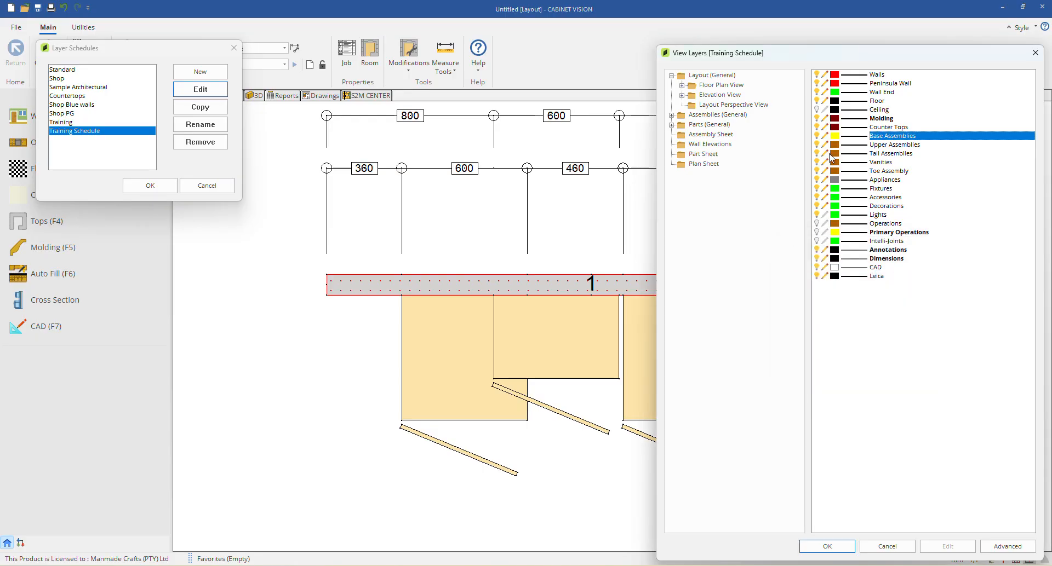
pyautogui.click(834, 145)
pyautogui.click(803, 304)
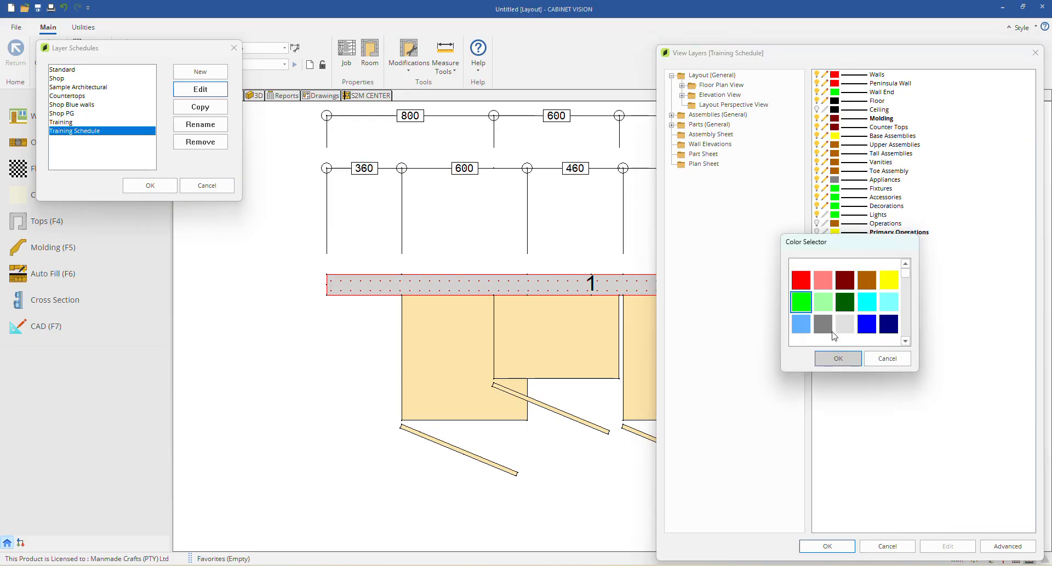
pyautogui.click(840, 359)
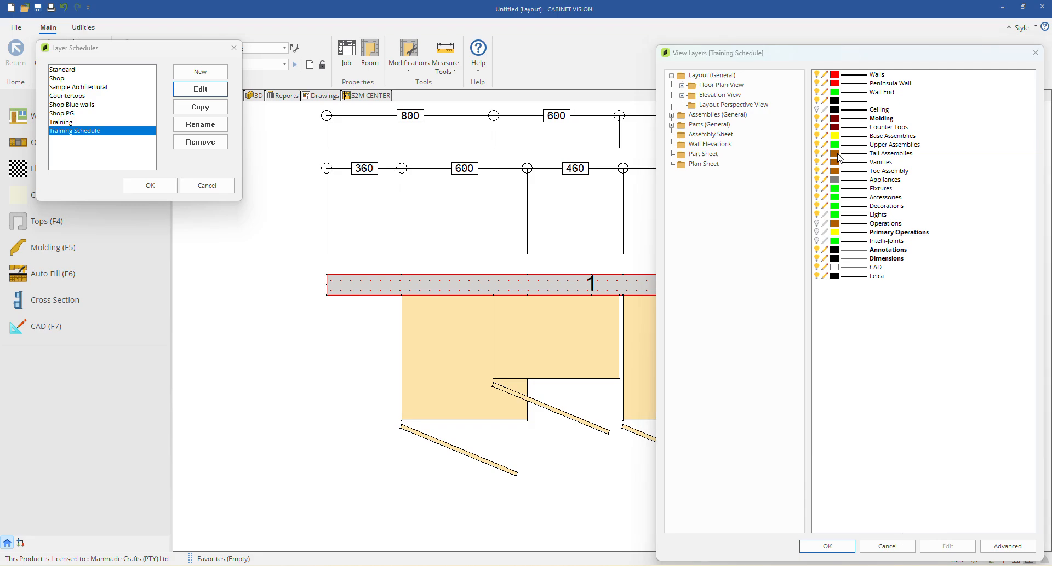
# Step: Set the Tall Assemblies layer's colour to red and accept the Training Schedule edits
pyautogui.click(836, 155)
pyautogui.click(800, 280)
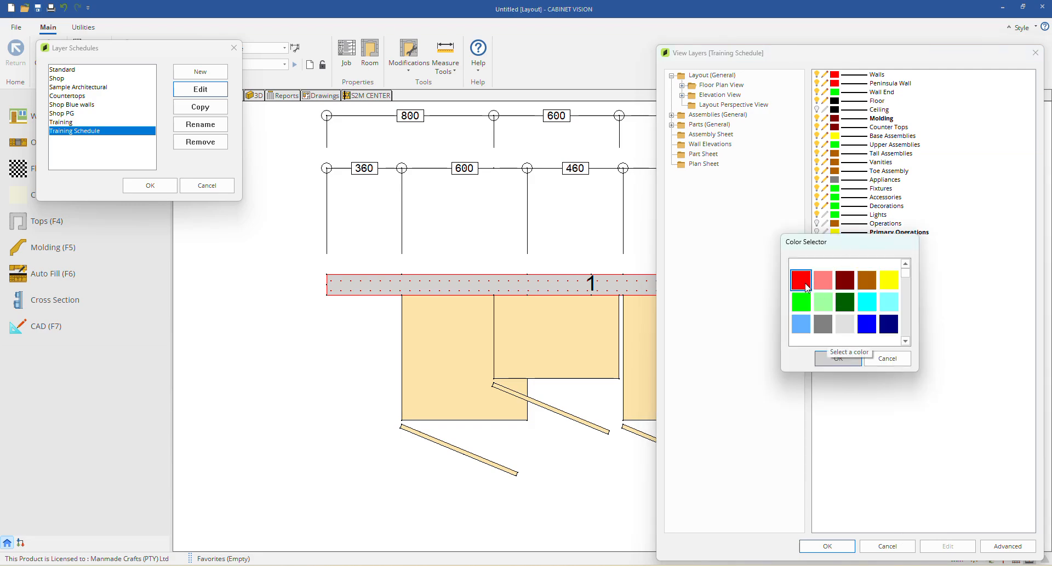
pyautogui.click(838, 357)
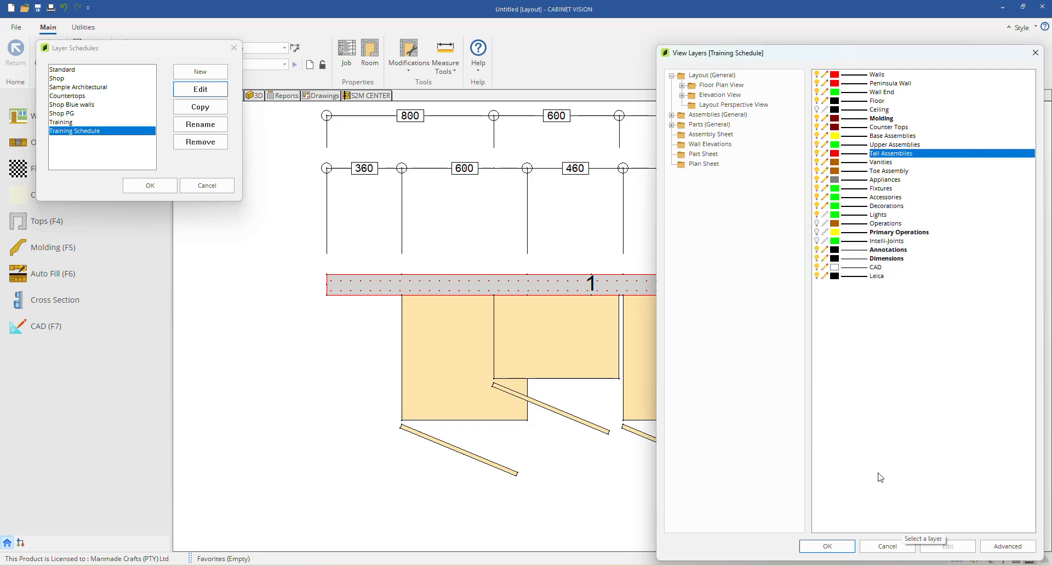
pyautogui.click(827, 546)
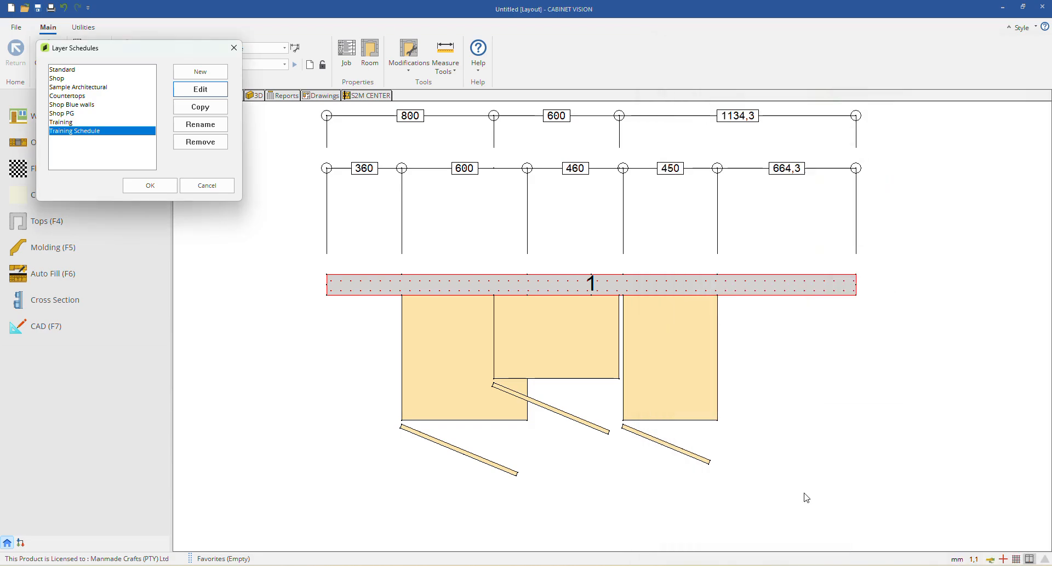
pyautogui.click(149, 189)
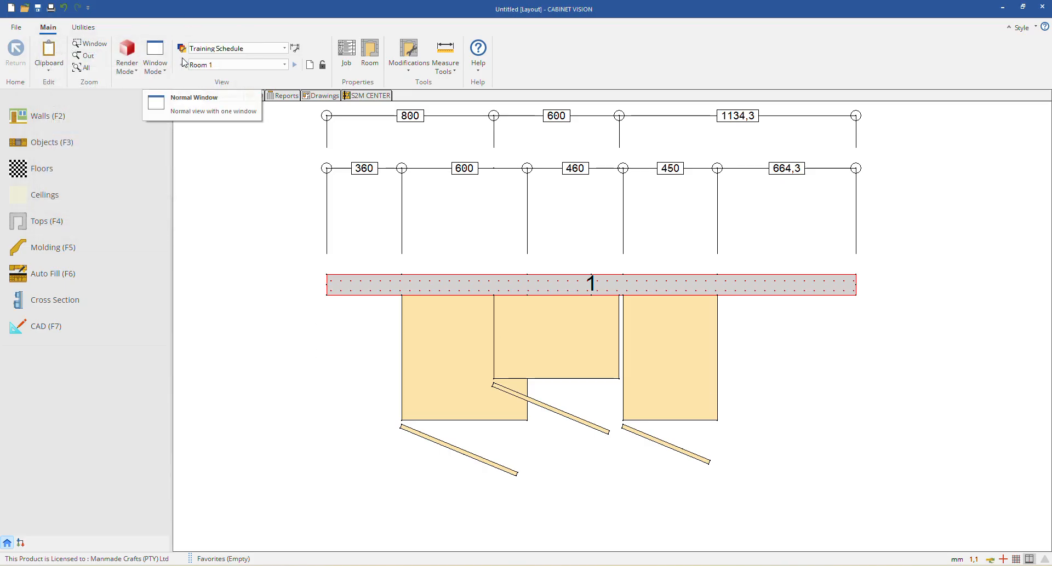
# Step: Reapply Training Schedule by way of Standard and switch the plan's render mode to wireframe
pyautogui.click(236, 48)
pyautogui.click(206, 61)
pyautogui.click(235, 48)
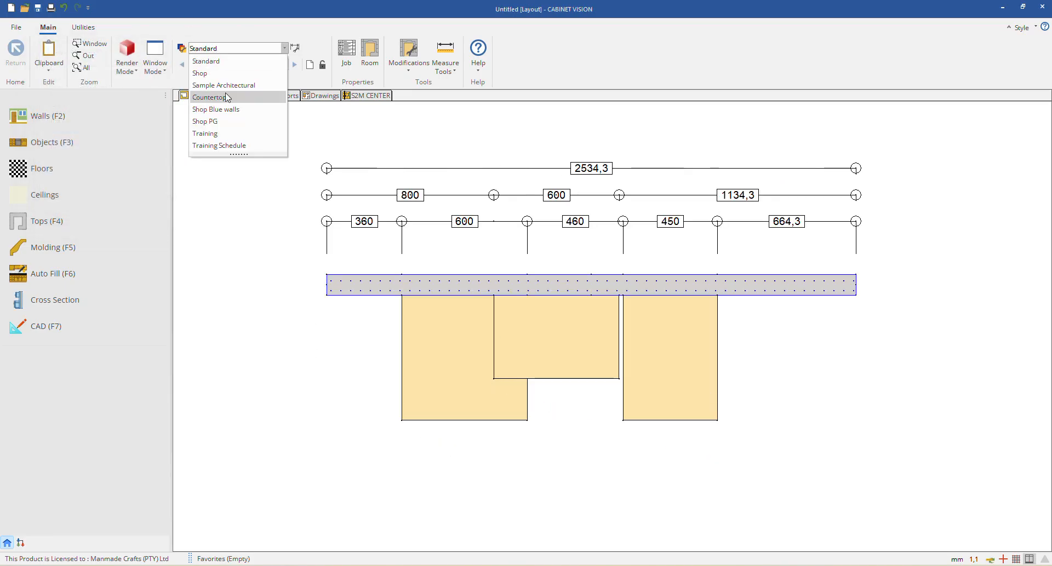
pyautogui.click(238, 146)
pyautogui.click(127, 61)
pyautogui.click(144, 91)
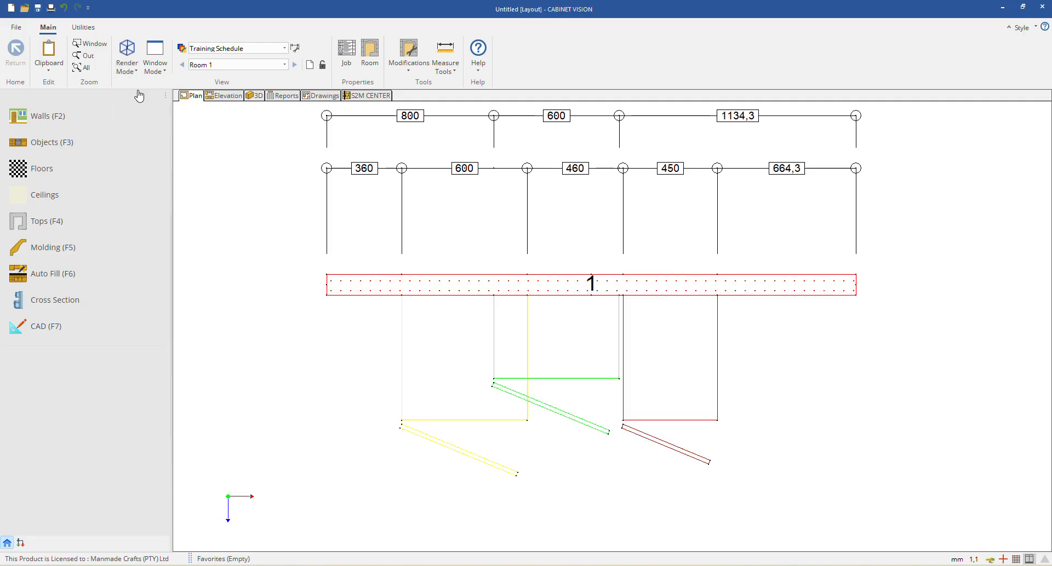
# Step: Examine the layer colours of the base, upper and tall cabinets up close in the wireframe plan
pyautogui.click(225, 48)
pyautogui.click(265, 270)
pyautogui.scroll(3, 490, 419)
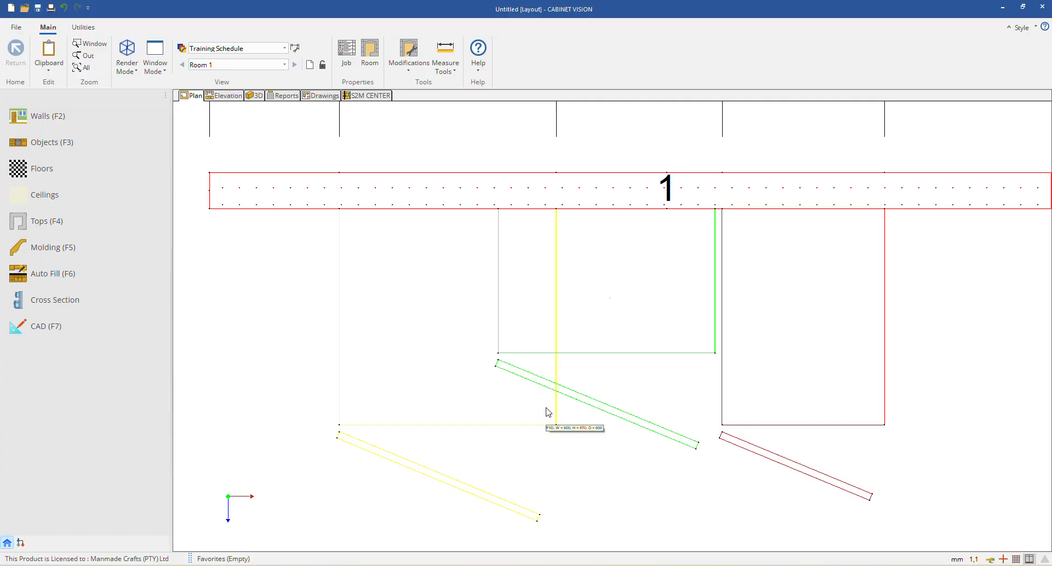
pyautogui.click(602, 295)
pyautogui.click(630, 479)
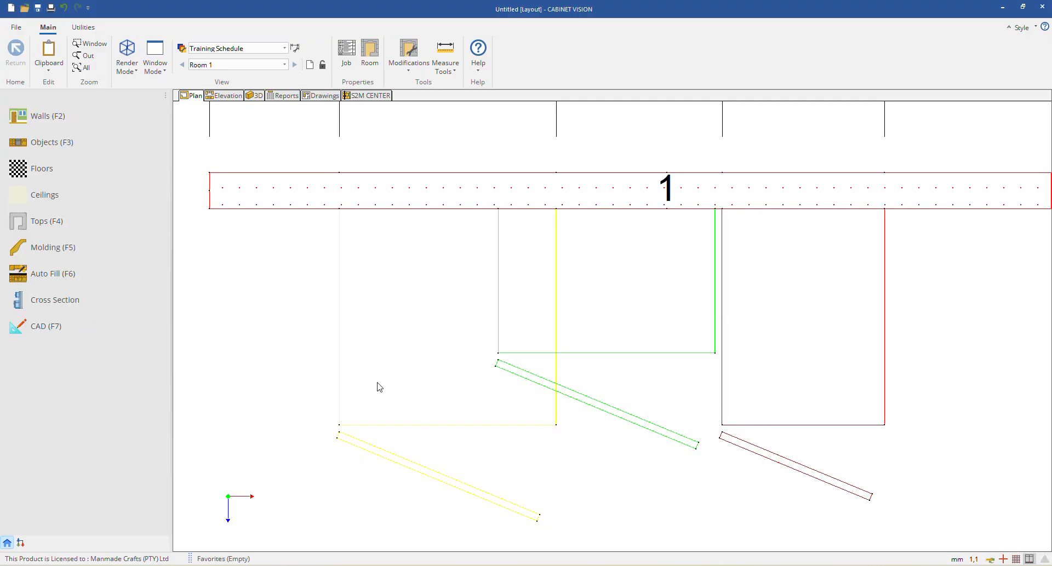
# Step: Reopen Training Schedule for editing and go through the Floor Plan View layers from Appliances to Primary Operations
pyautogui.scroll(-3, 601, 247)
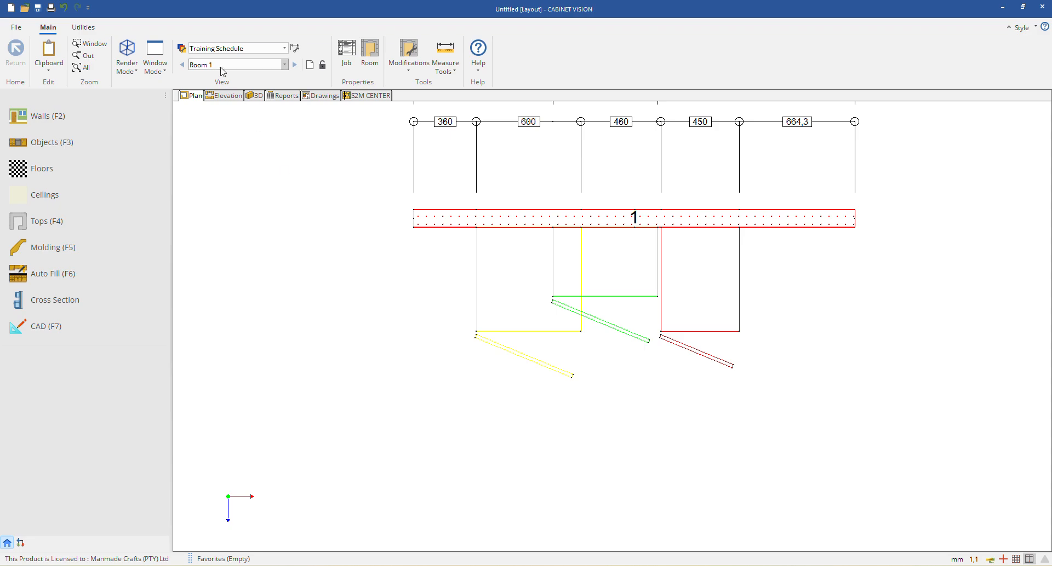
pyautogui.click(184, 49)
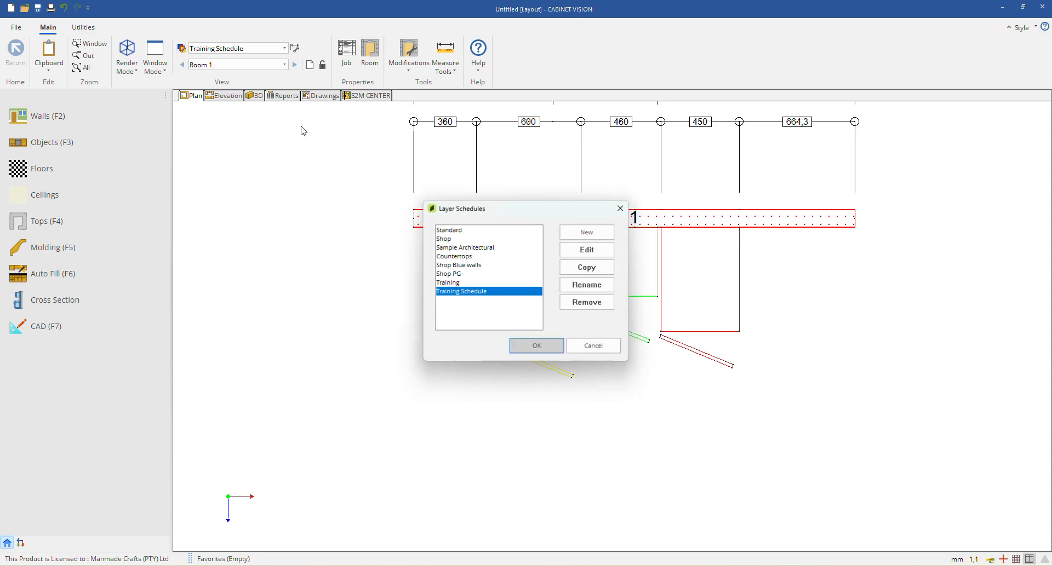
pyautogui.click(583, 251)
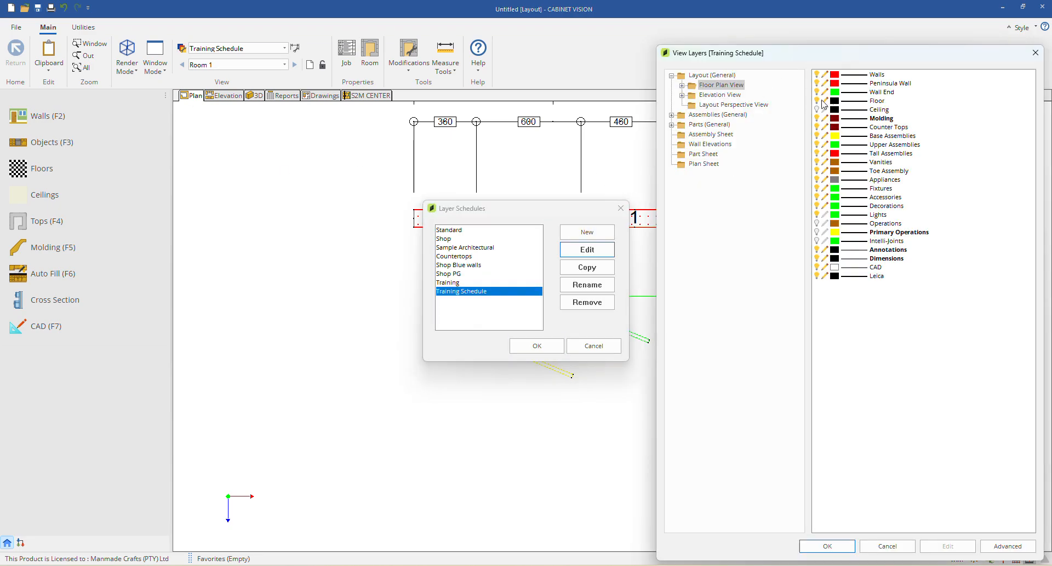
pyautogui.click(902, 181)
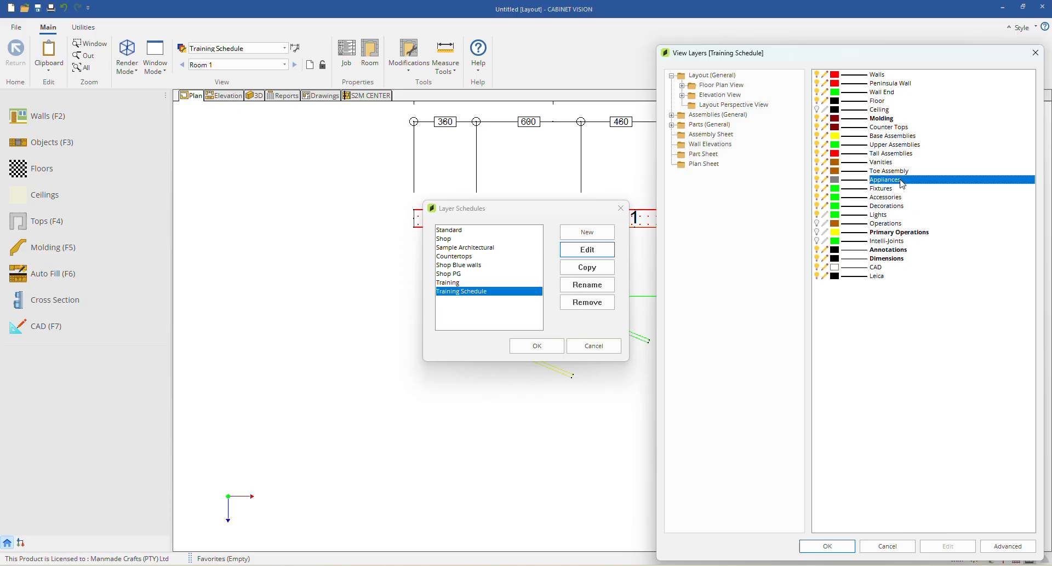
pyautogui.click(894, 189)
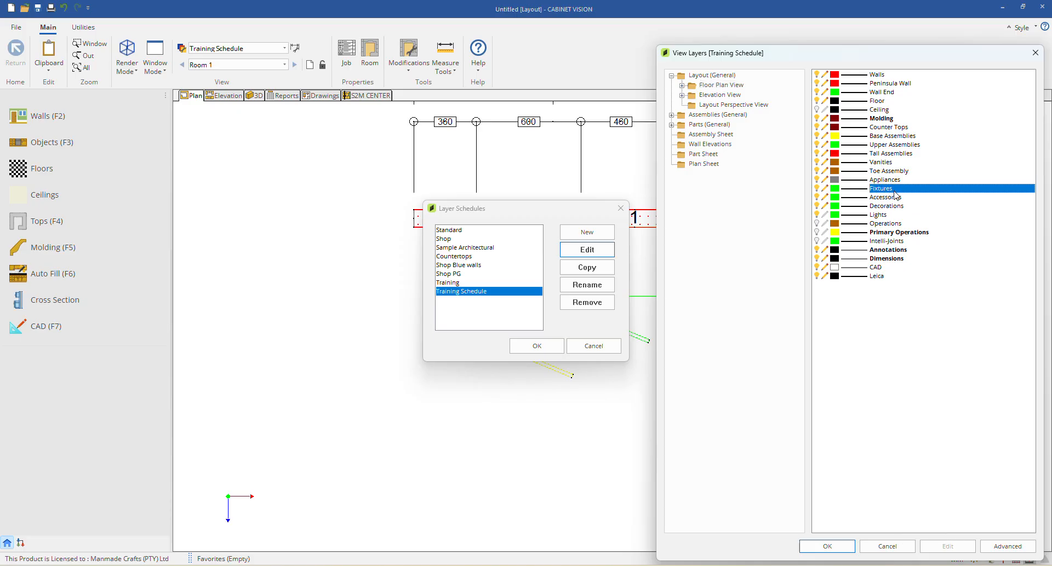
pyautogui.click(893, 198)
pyautogui.click(890, 207)
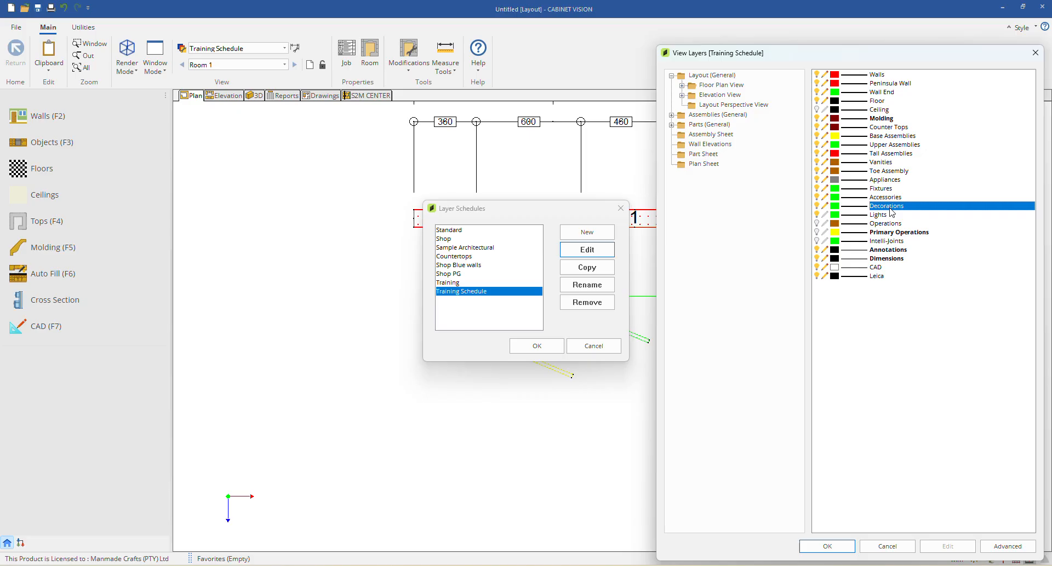
pyautogui.click(886, 217)
pyautogui.click(886, 224)
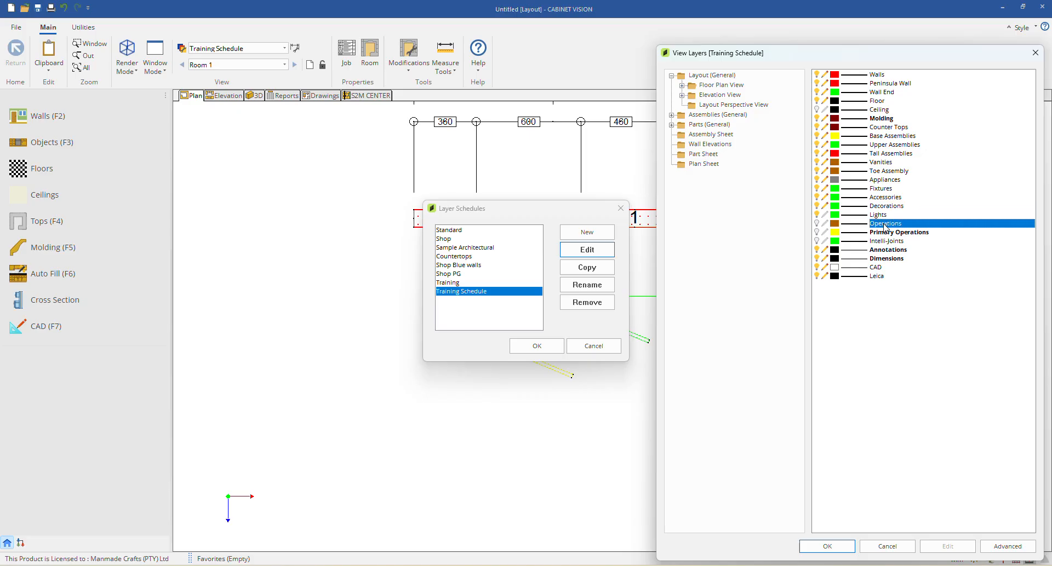
pyautogui.click(890, 233)
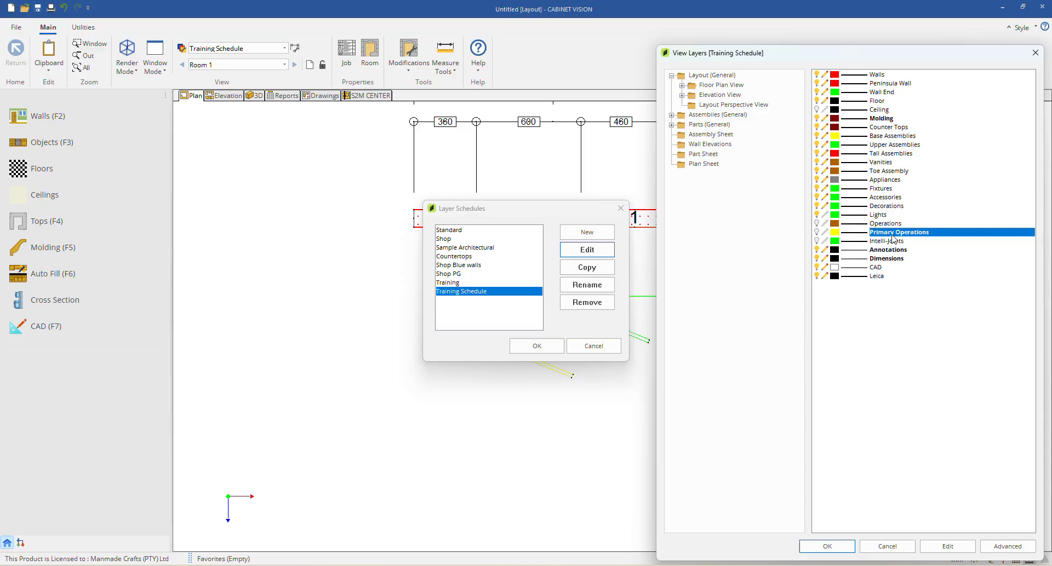
pyautogui.doubleClick(893, 239)
pyautogui.moveTo(870, 230); pyautogui.dragTo(683, 176)
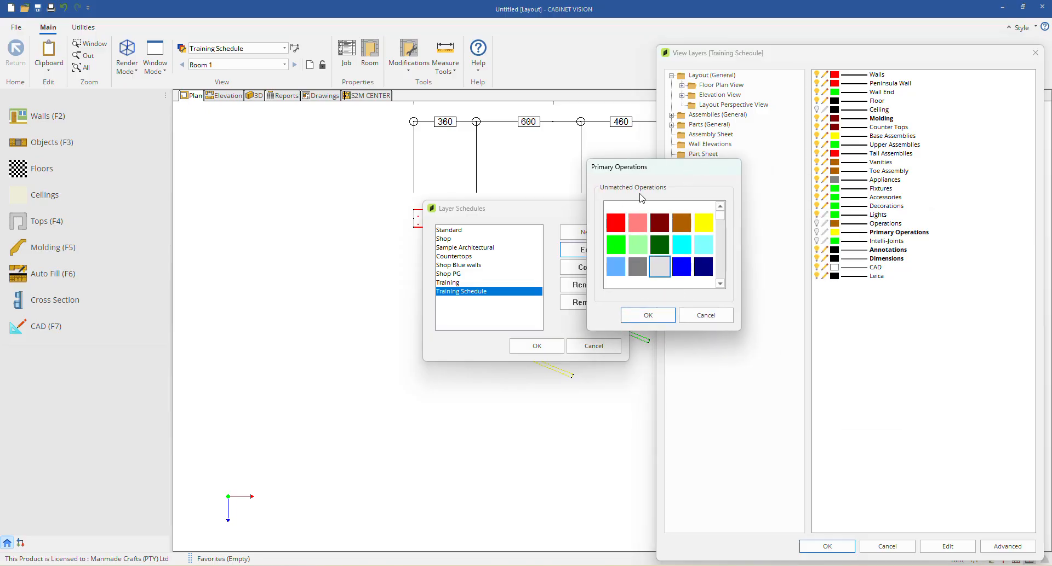
pyautogui.click(706, 315)
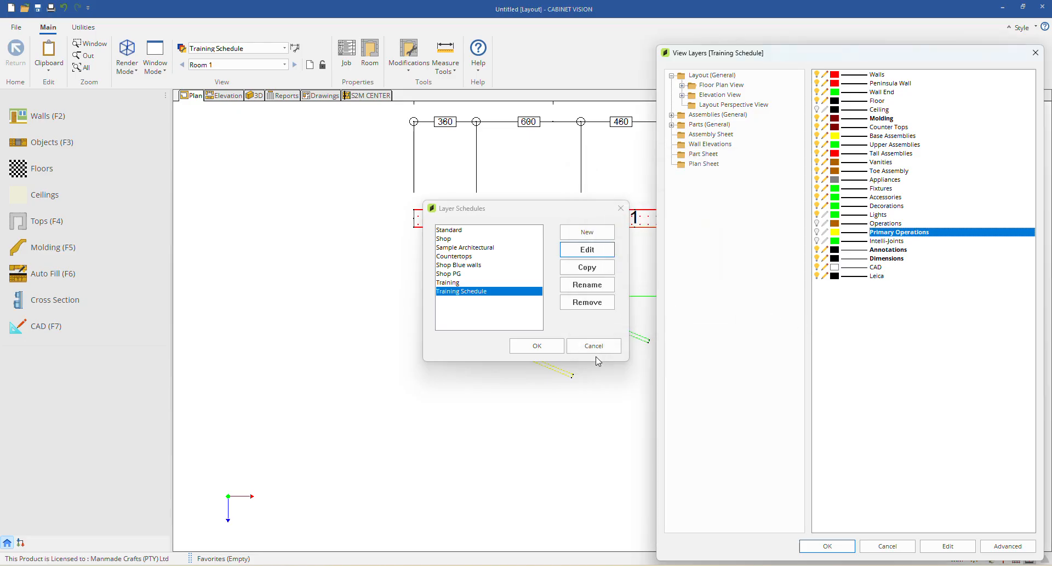
# Step: Choose light grey as the Unmatched Operations colour of the Primary Operations layer and accept the Training Schedule edits
pyautogui.doubleClick(902, 238)
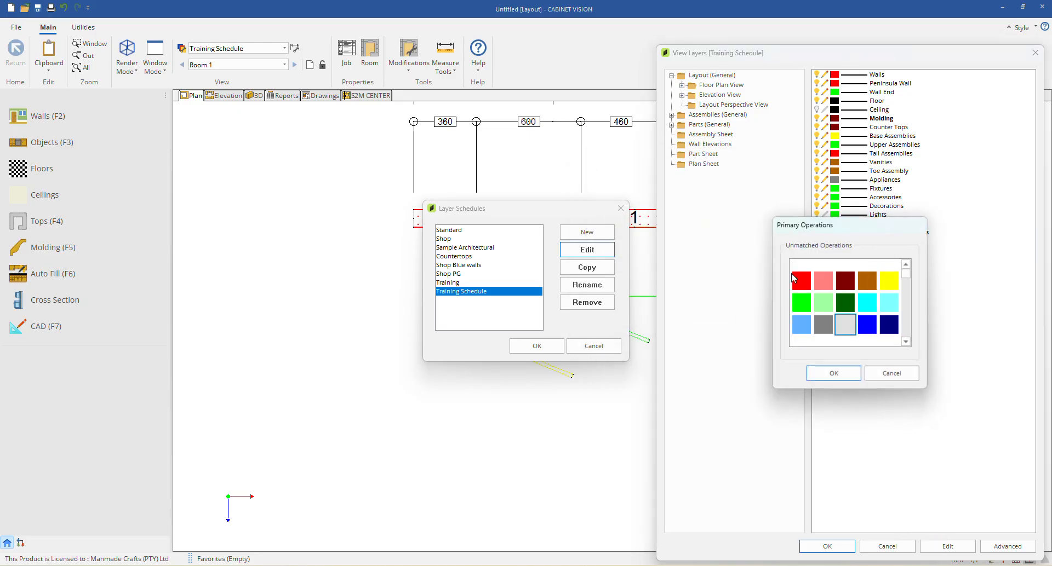
pyautogui.doubleClick(842, 332)
pyautogui.click(828, 547)
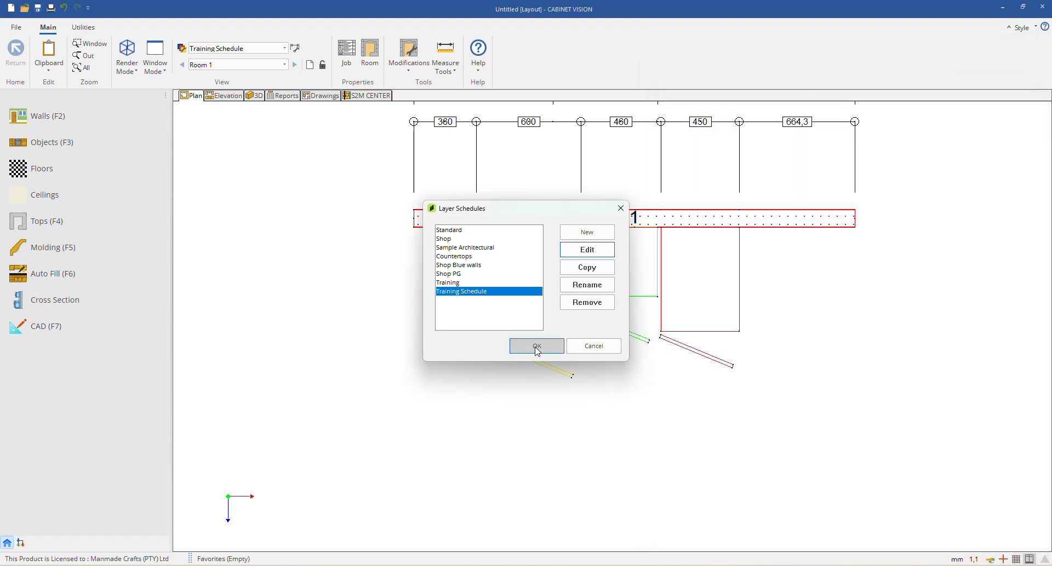
pyautogui.click(537, 346)
# Step: Open the yellow base cabinet as an assembly and inspect its dowel joints in 3D with the wireframe render mode
pyautogui.doubleClick(495, 308)
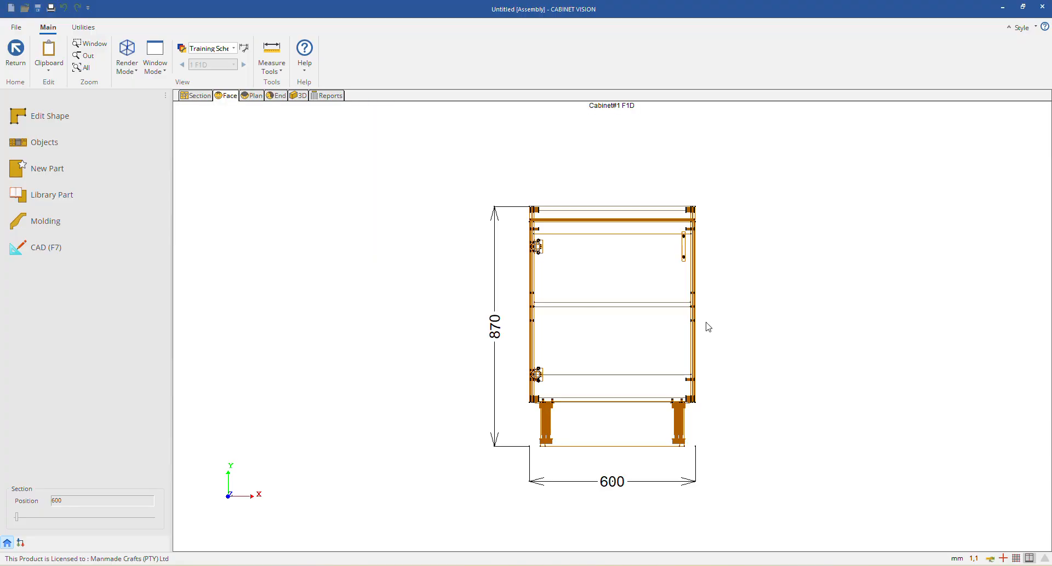
pyautogui.click(301, 95)
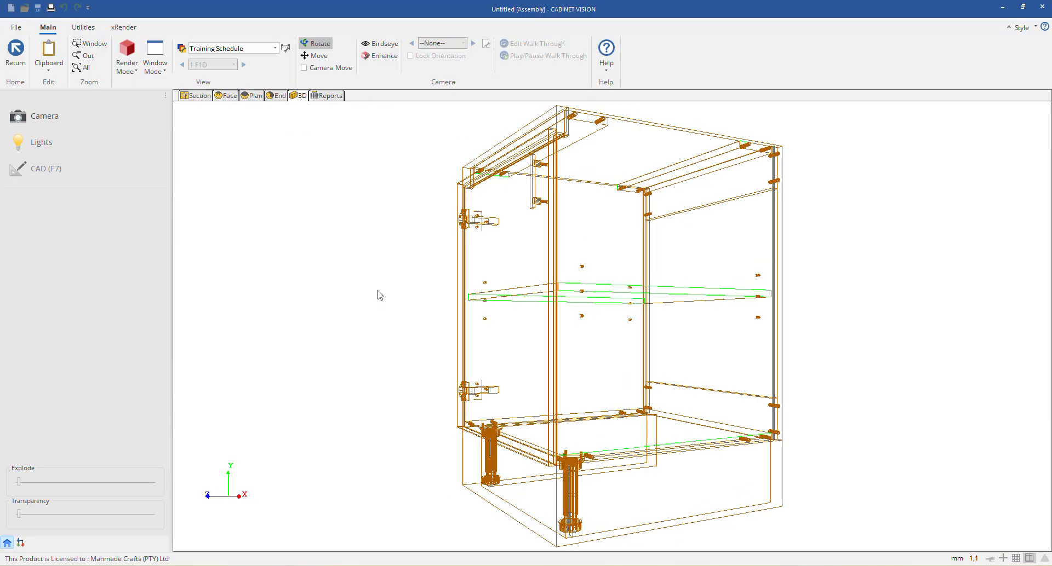
pyautogui.click(127, 62)
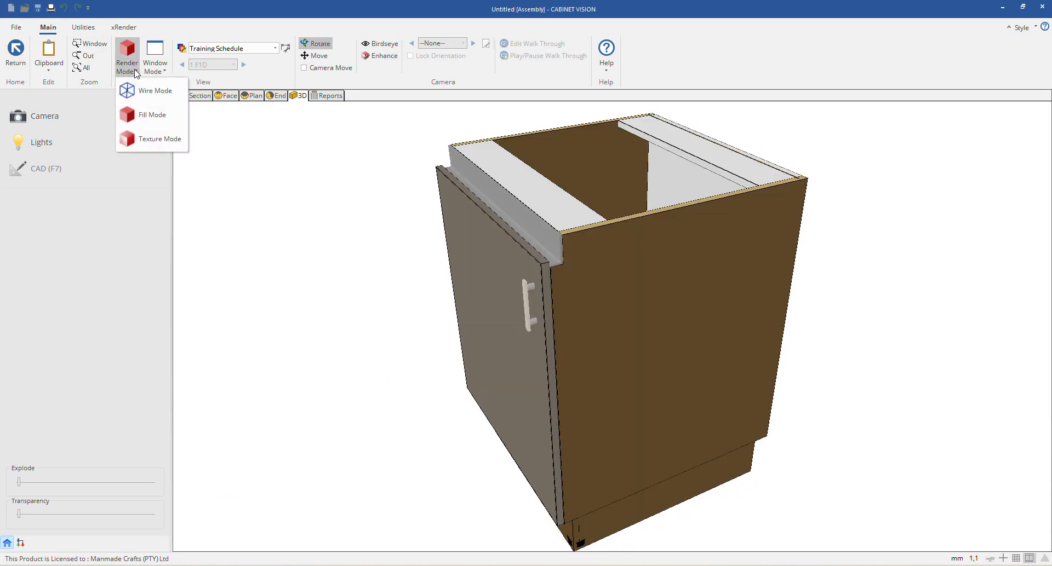
pyautogui.click(142, 94)
pyautogui.scroll(5, 789, 189)
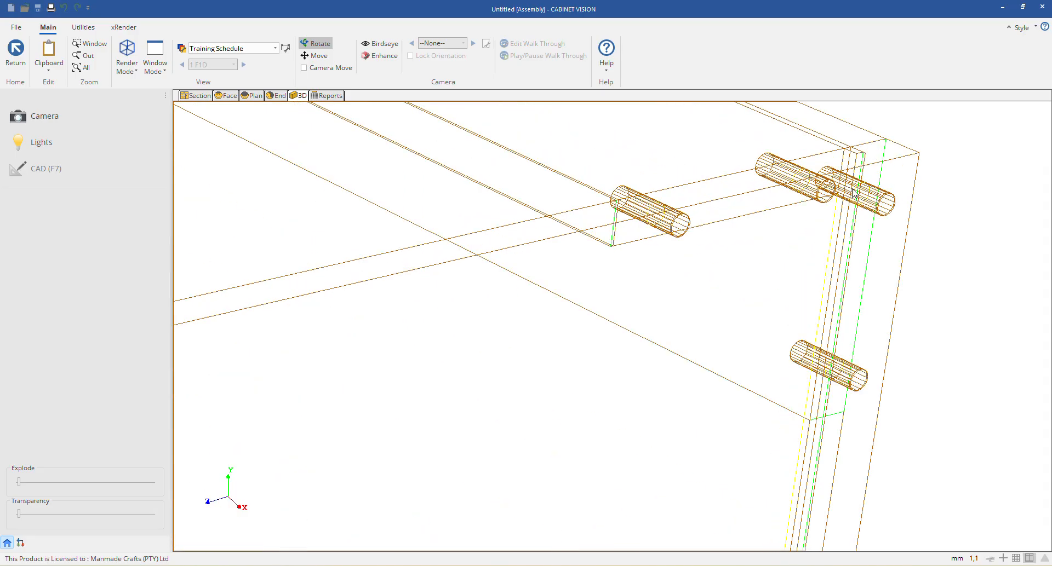
pyautogui.scroll(-2, 821, 199)
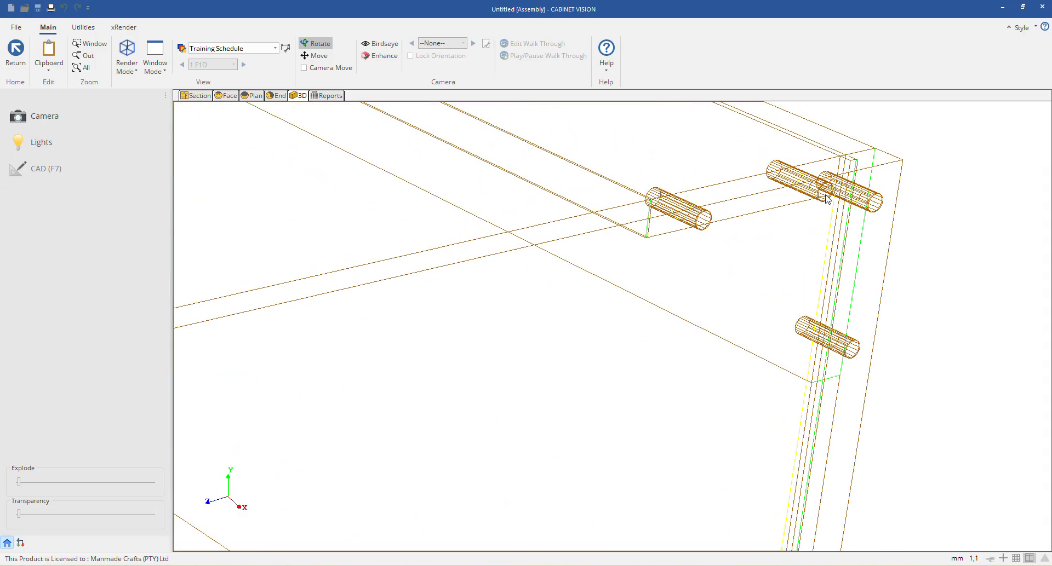
pyautogui.scroll(-6, 730, 204)
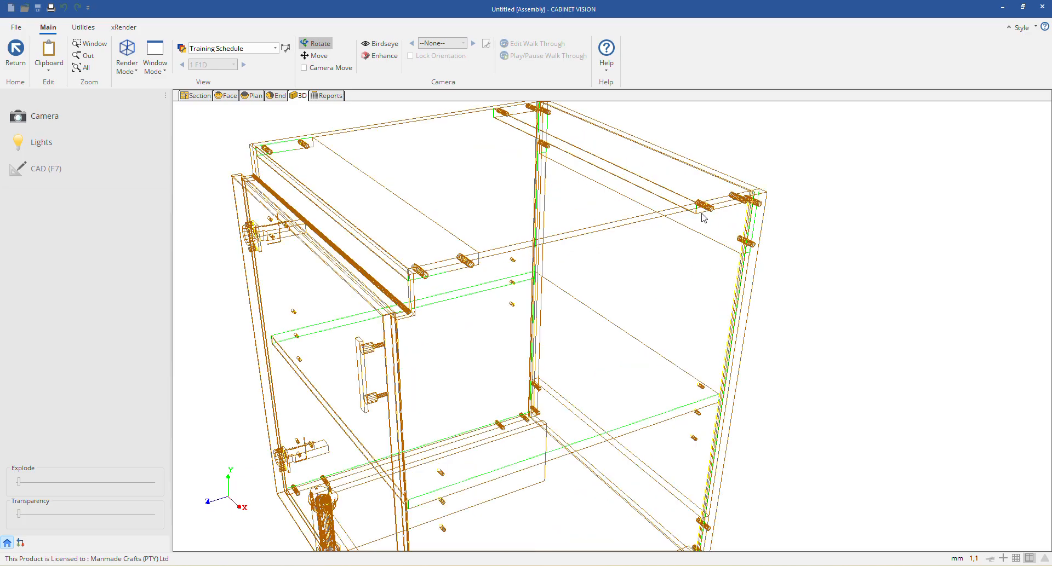
# Step: In the cabinet's face view, set the finished right end's Left/Right (X) position to 585
pyautogui.click(234, 95)
pyautogui.scroll(6, 724, 233)
pyautogui.click(643, 275)
pyautogui.click(111, 131)
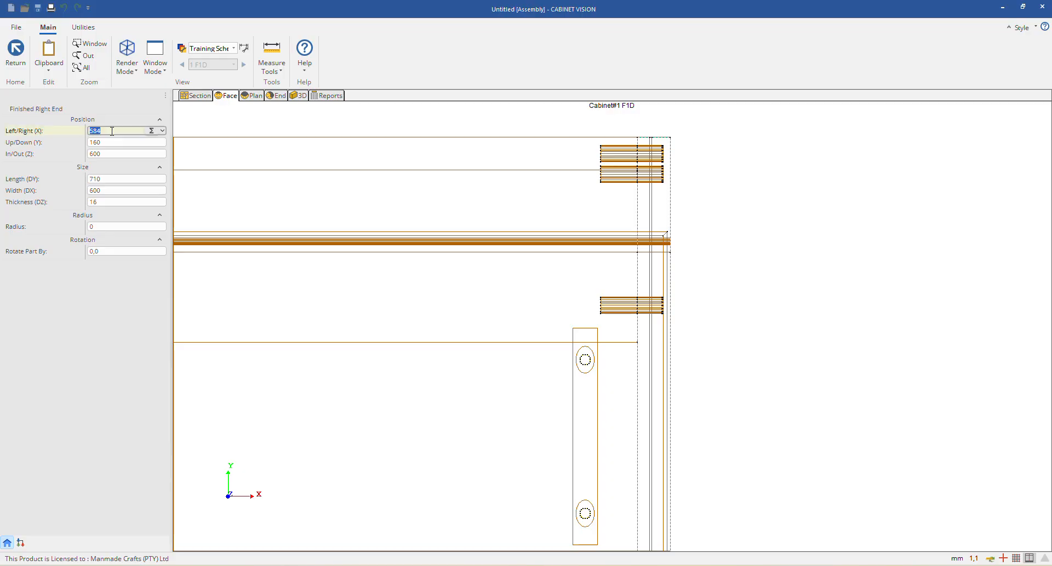
pyautogui.write('585')
pyautogui.press('Return')
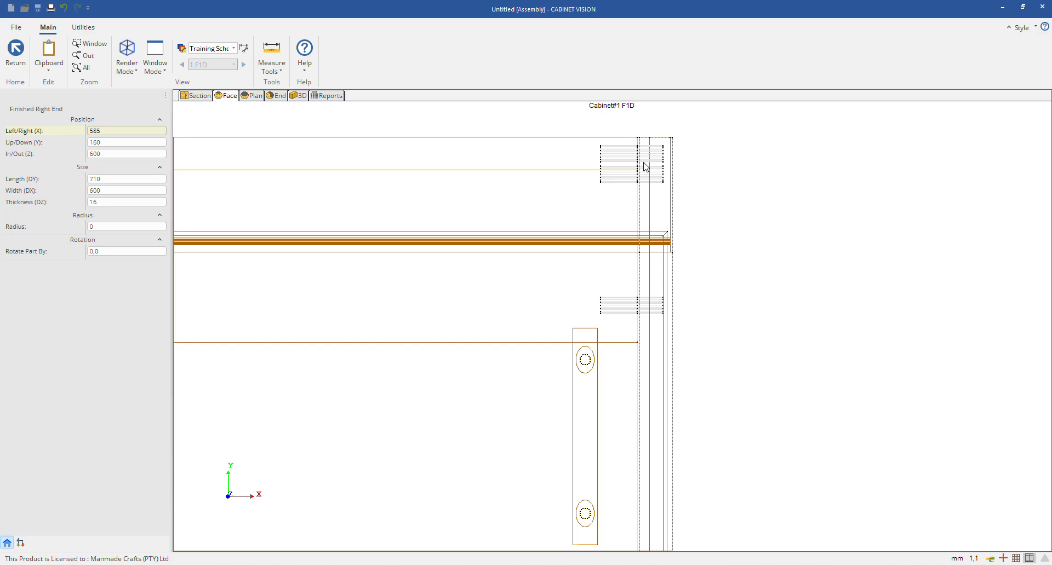
# Step: Examine the colours of the right end's dowel operations in the 3D wireframe from several angles
pyautogui.click(299, 95)
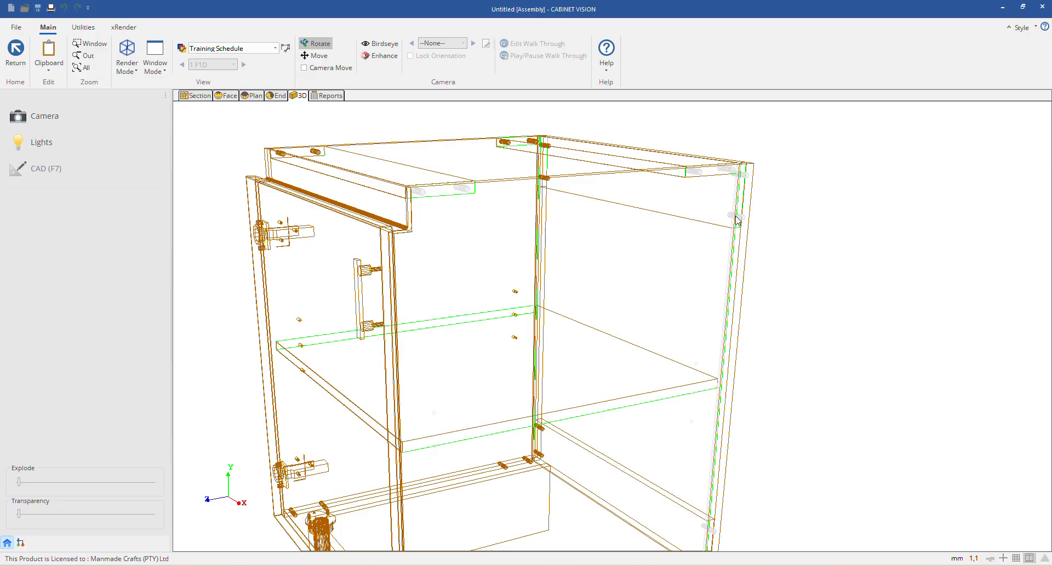
pyautogui.moveTo(731, 221); pyautogui.dragTo(688, 307)
pyautogui.moveTo(657, 424); pyautogui.dragTo(603, 302)
pyautogui.scroll(-5, 603, 303)
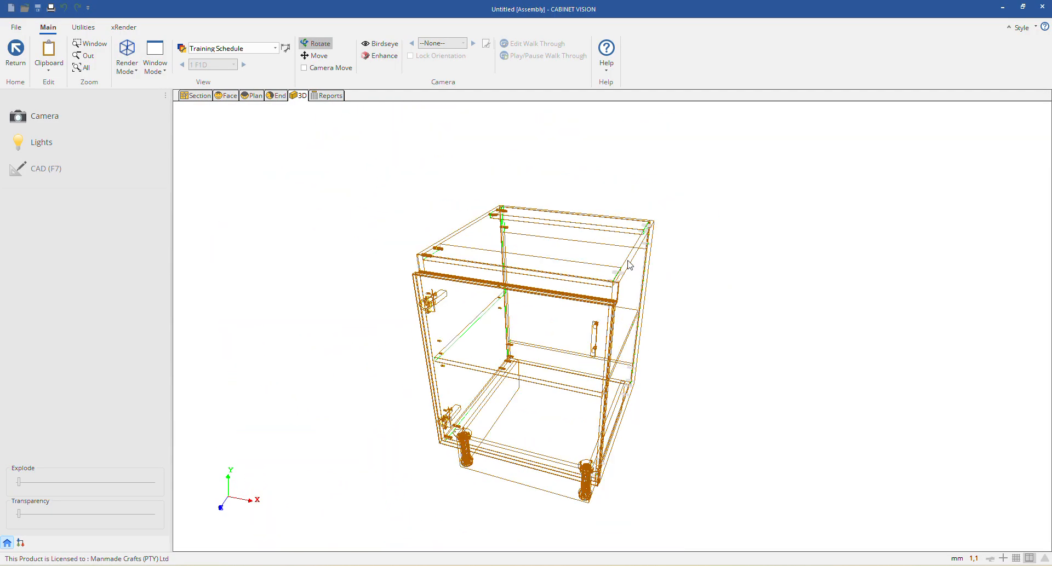
pyautogui.moveTo(599, 449); pyautogui.dragTo(404, 383)
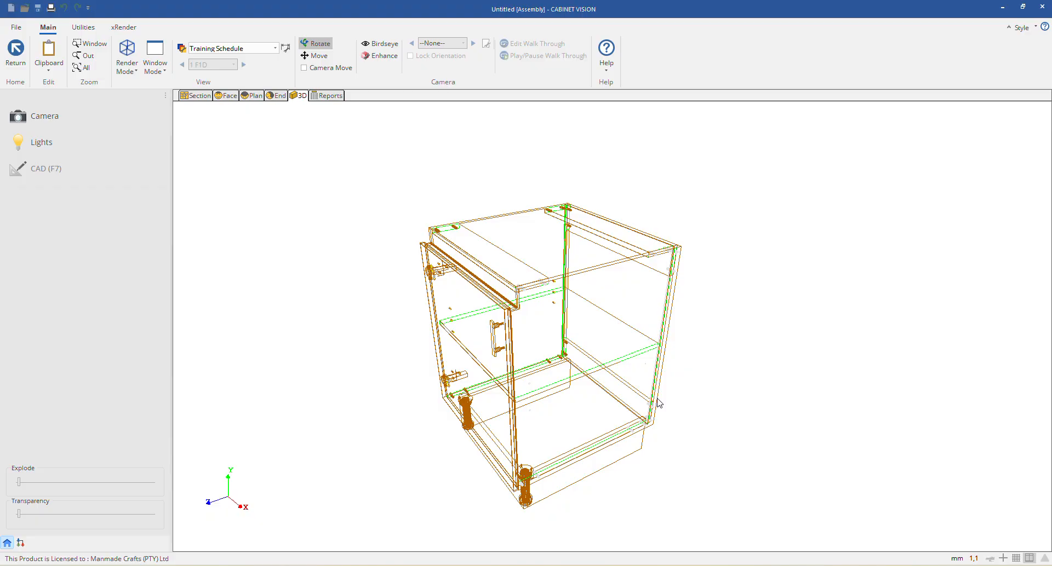
# Step: Return to the room plan and go through Training Schedule's Primary Operations, Intelli-Joints and Annotations layers
pyautogui.click(15, 52)
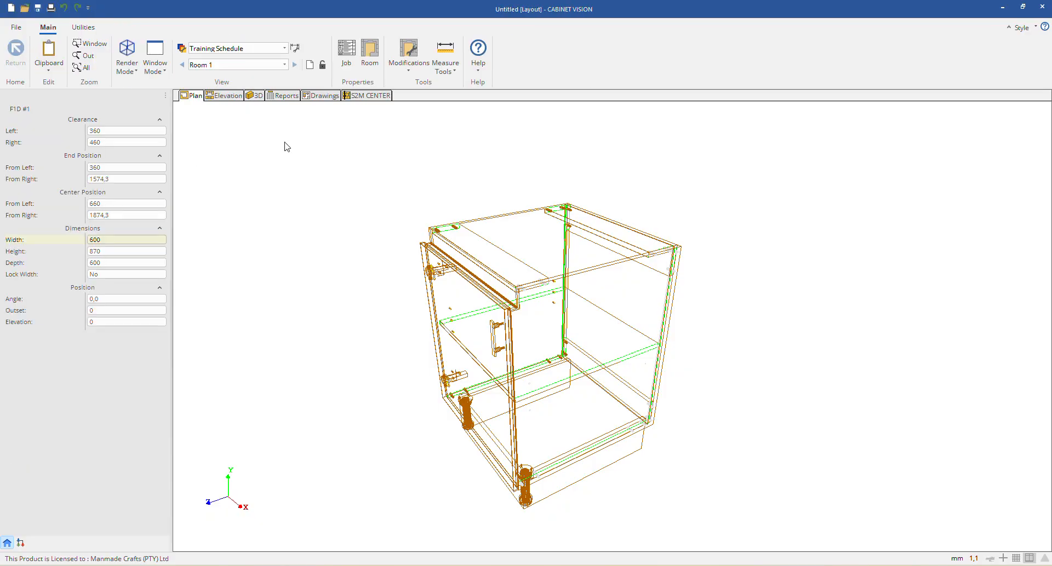
pyautogui.click(386, 244)
pyautogui.click(182, 49)
pyautogui.click(586, 249)
pyautogui.click(875, 234)
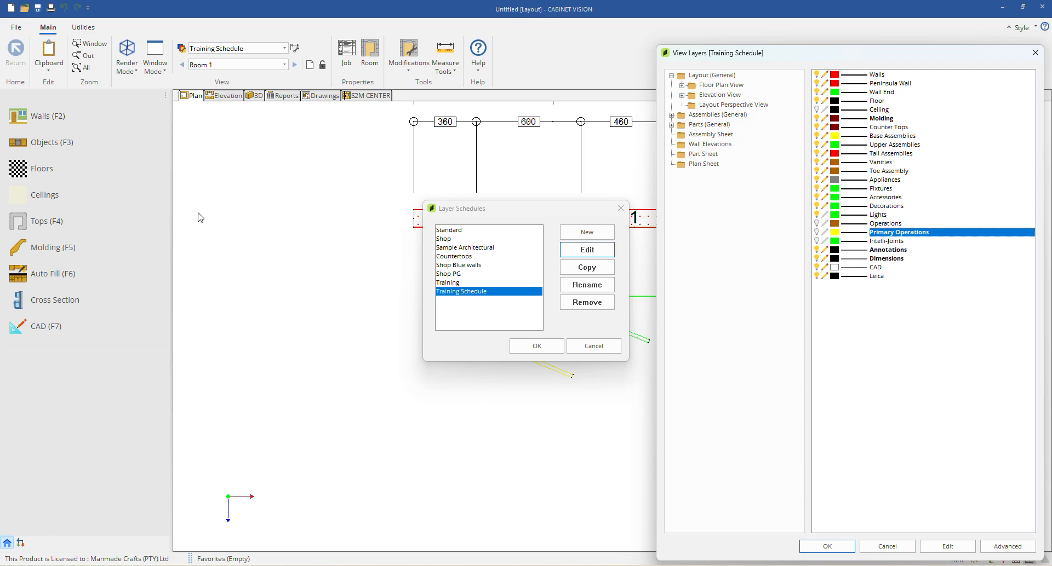
pyautogui.click(889, 242)
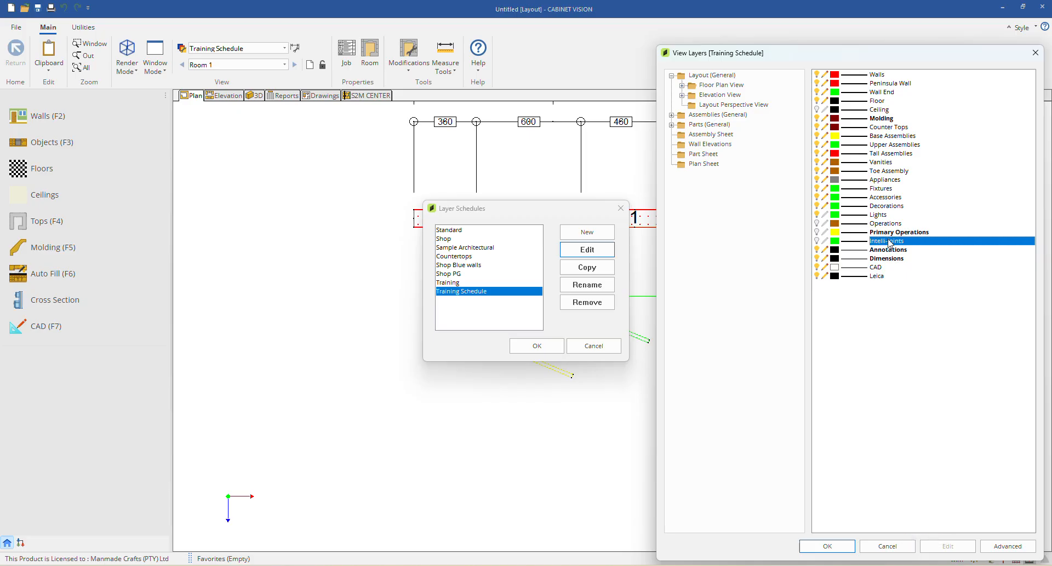
pyautogui.click(893, 251)
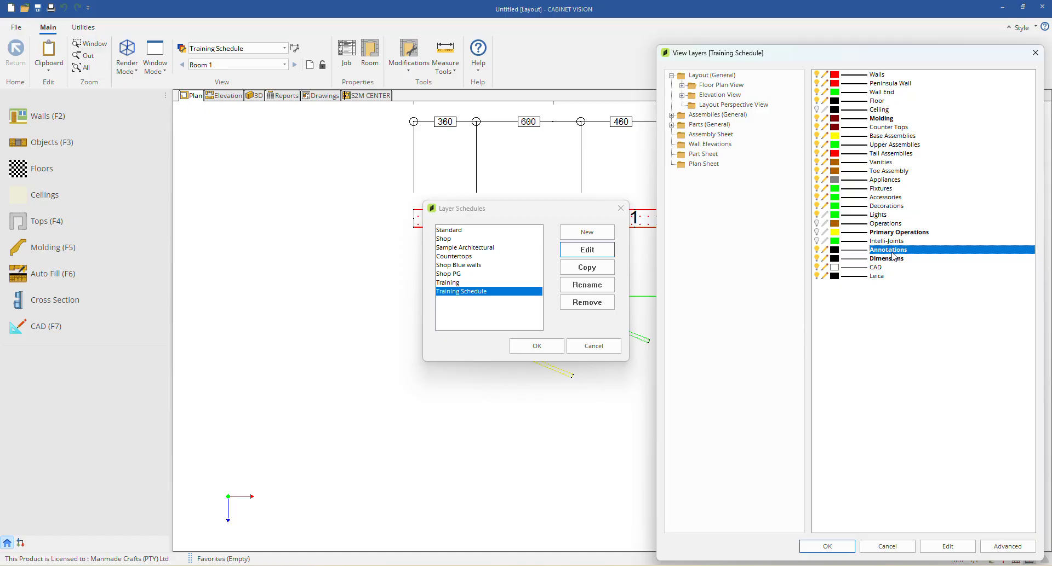
# Step: Review the floor plan's Annotations options for wall labels, object names, numbers and label style, then close the layer settings
pyautogui.doubleClick(888, 251)
pyautogui.moveTo(878, 228); pyautogui.dragTo(820, 224)
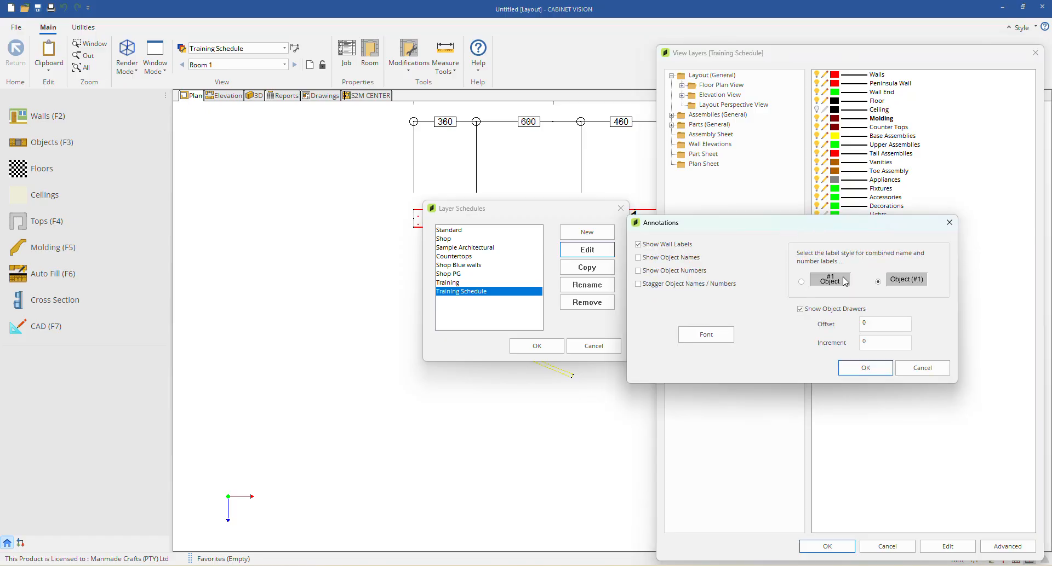
pyautogui.moveTo(752, 225); pyautogui.dragTo(726, 222)
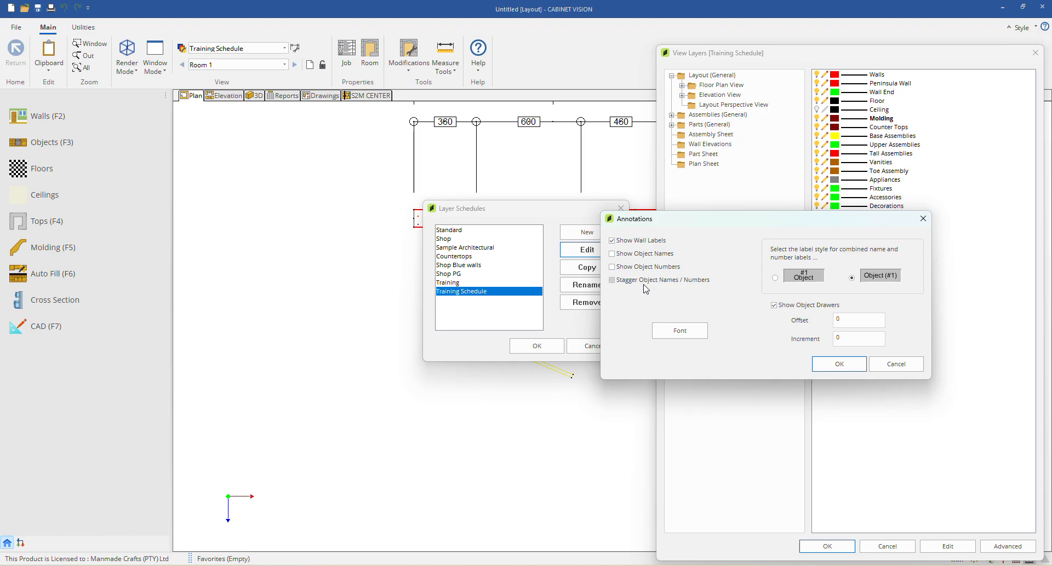
pyautogui.click(839, 364)
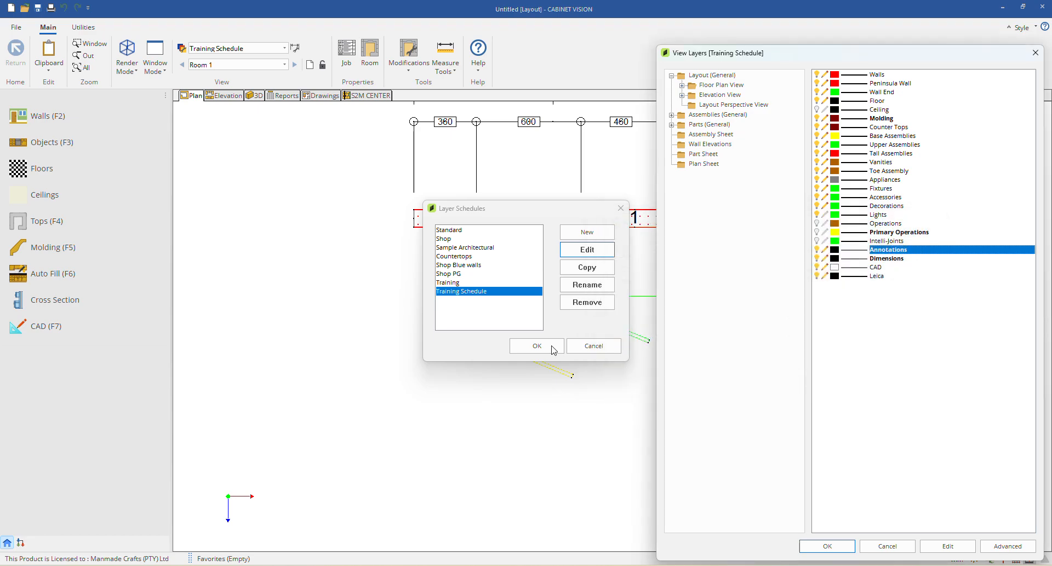
pyautogui.click(826, 546)
# Step: Turn on Show Object Names and Show Object Numbers for Training Schedule's floor plan annotations and close the layer schedules
pyautogui.moveTo(537, 210); pyautogui.dragTo(234, 145)
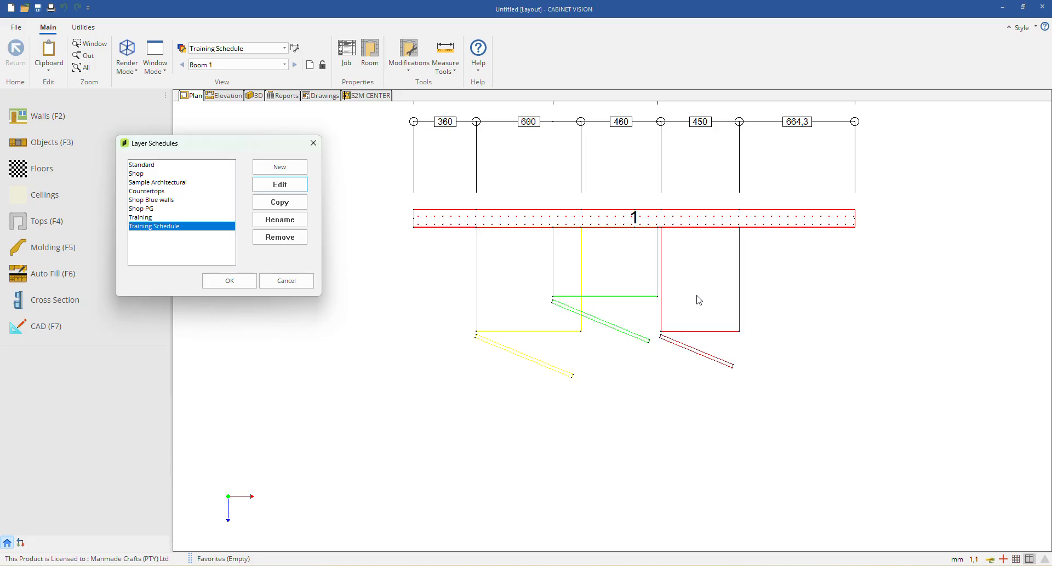
pyautogui.click(269, 186)
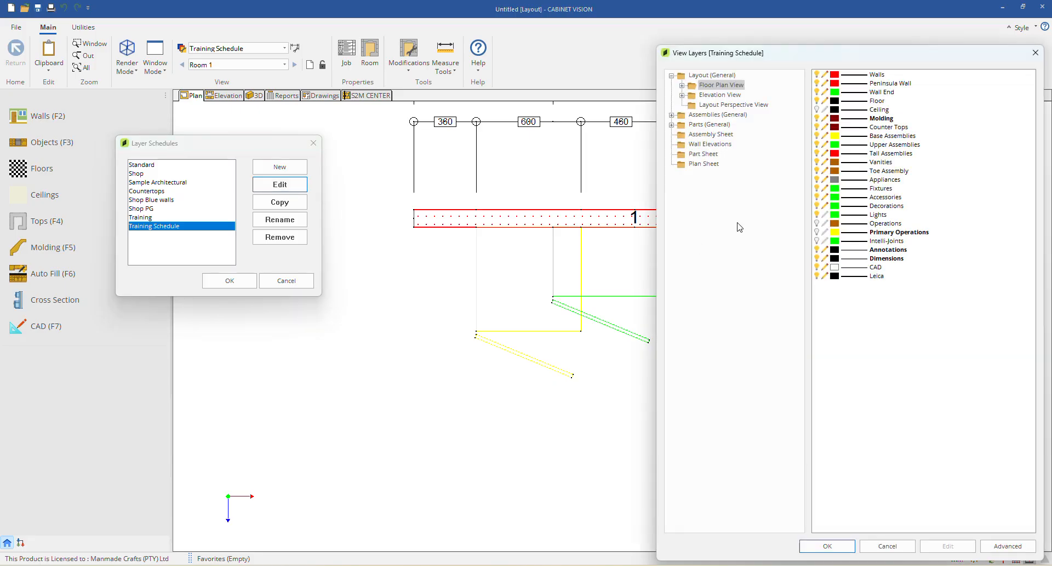
pyautogui.doubleClick(885, 251)
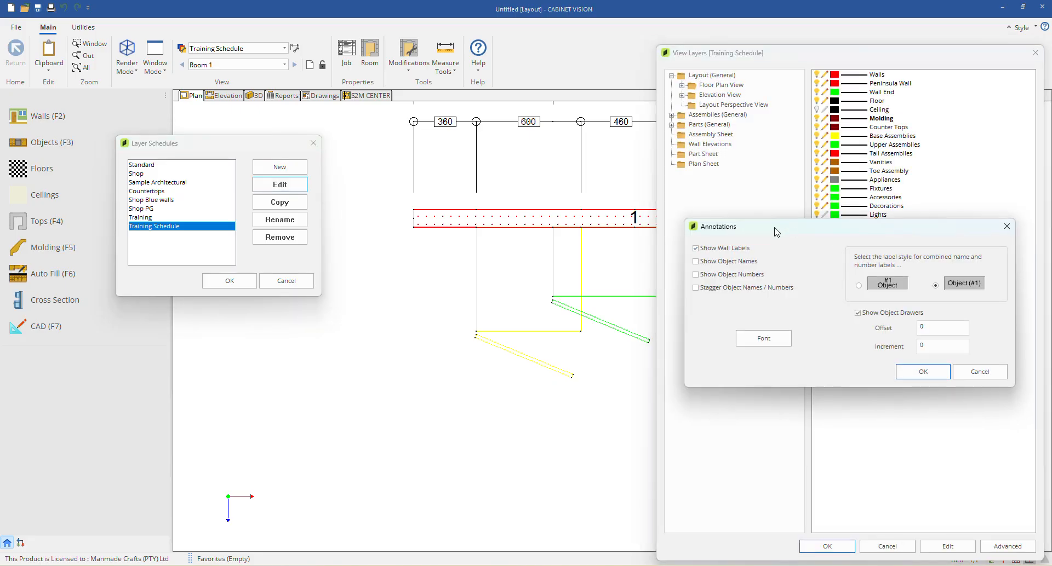
pyautogui.click(739, 264)
pyautogui.click(919, 372)
pyautogui.click(827, 547)
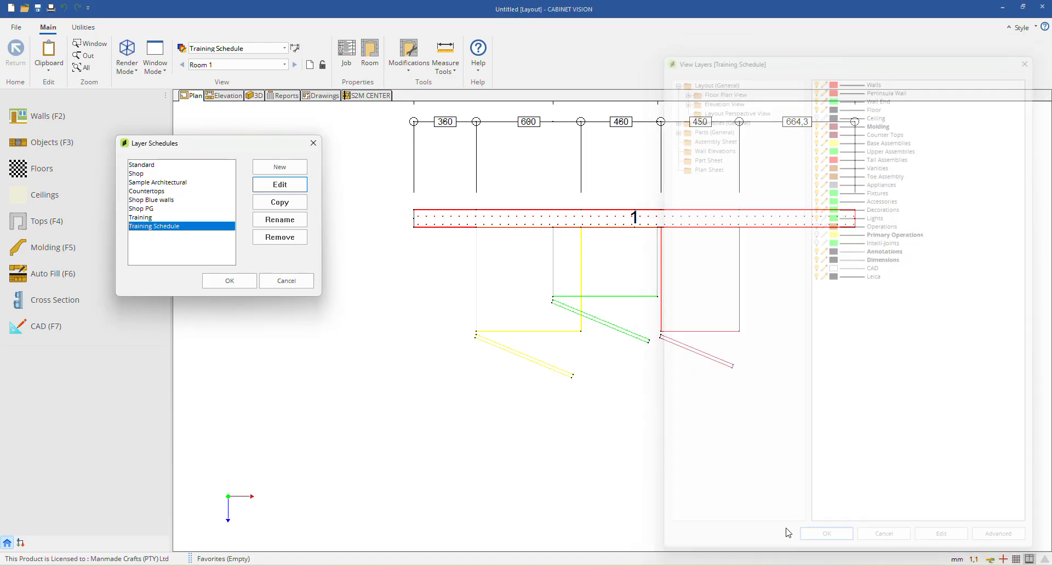
pyautogui.click(287, 282)
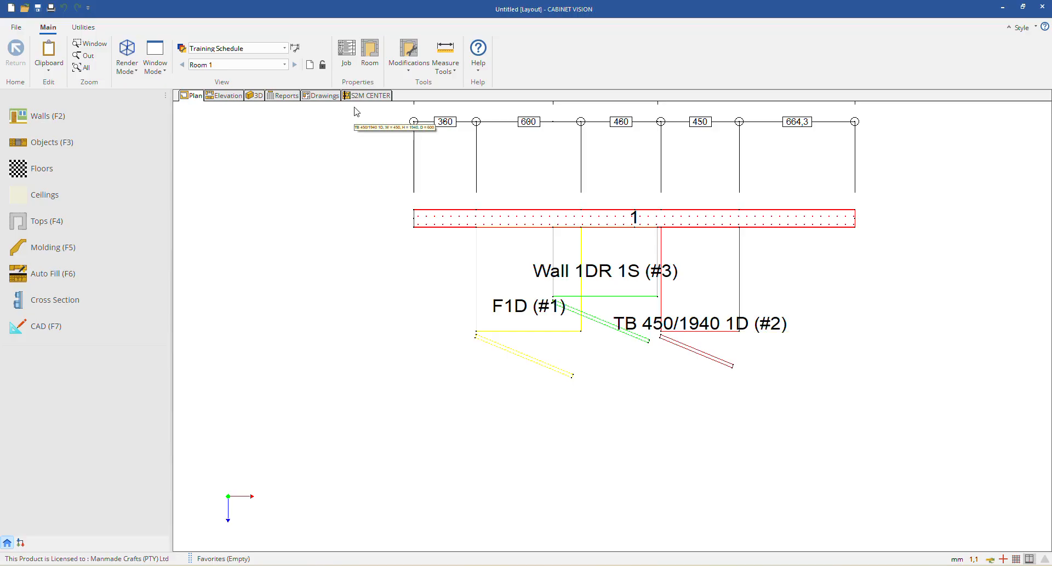
# Step: Review the Show Object Drawers option in Training Schedule's floor plan annotations, then close the layer schedules
pyautogui.click(181, 49)
pyautogui.click(587, 250)
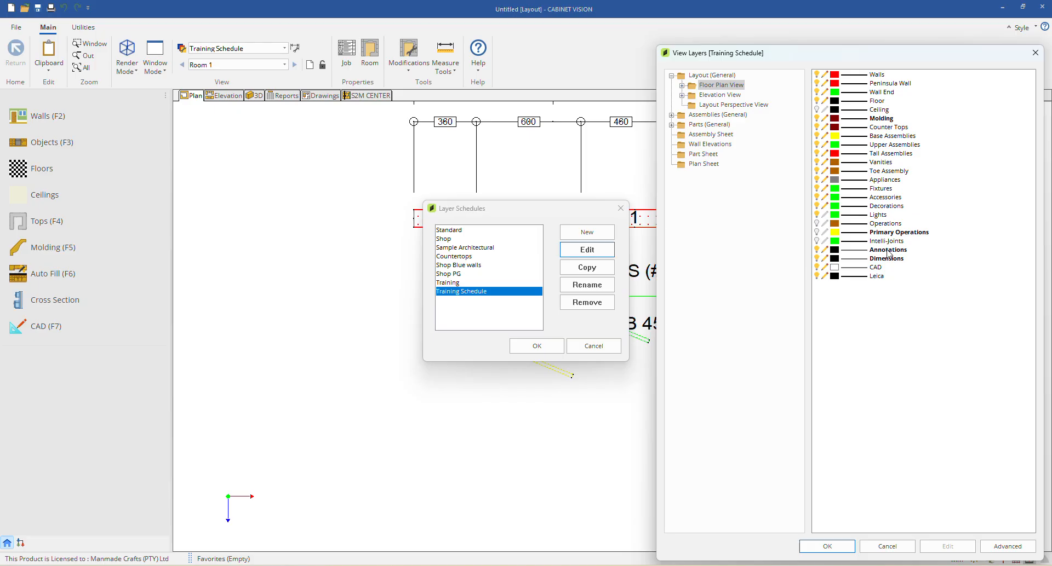
pyautogui.click(947, 546)
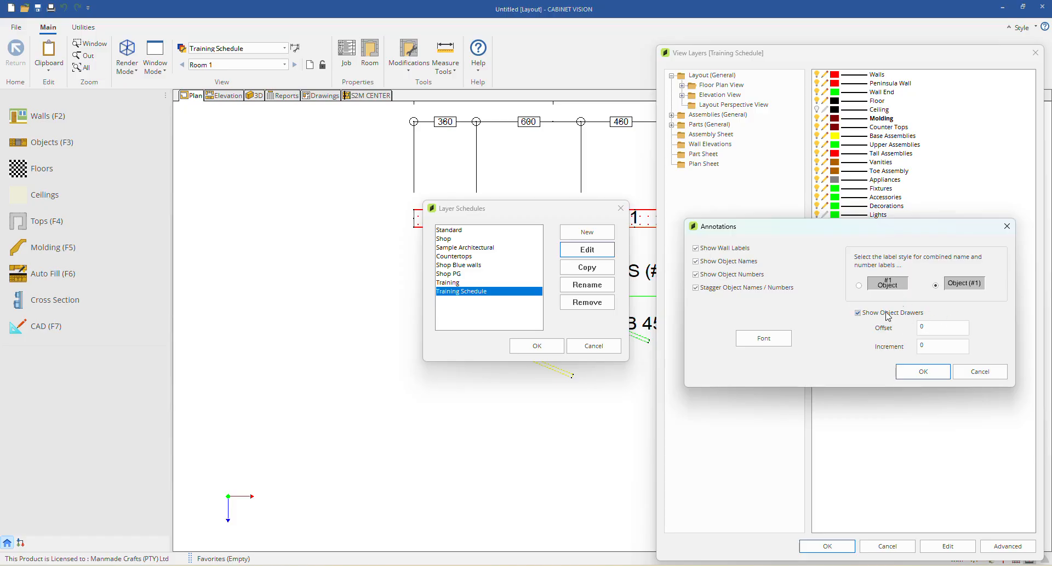
pyautogui.click(923, 372)
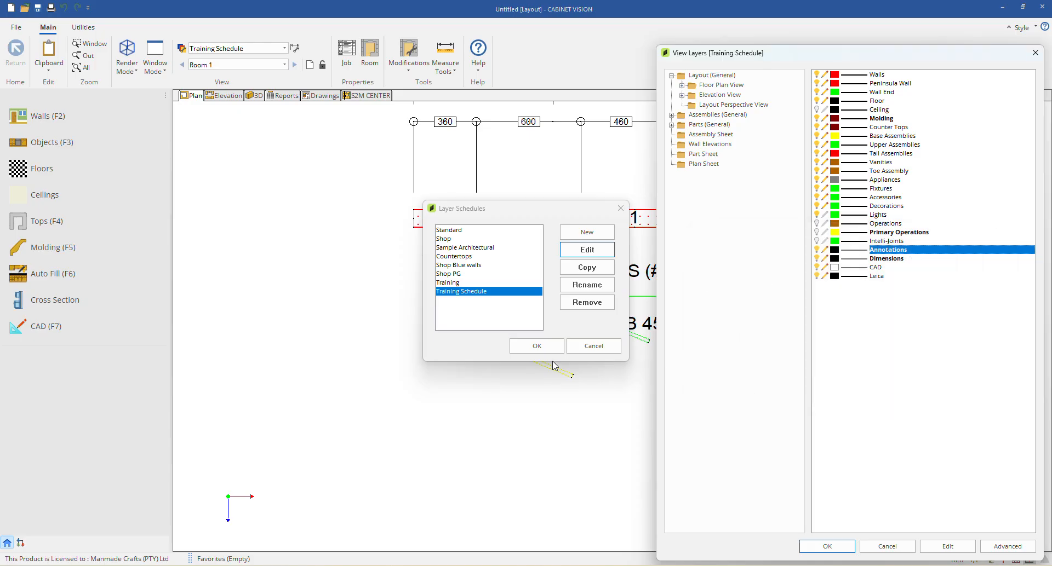
pyautogui.click(826, 547)
pyautogui.click(536, 347)
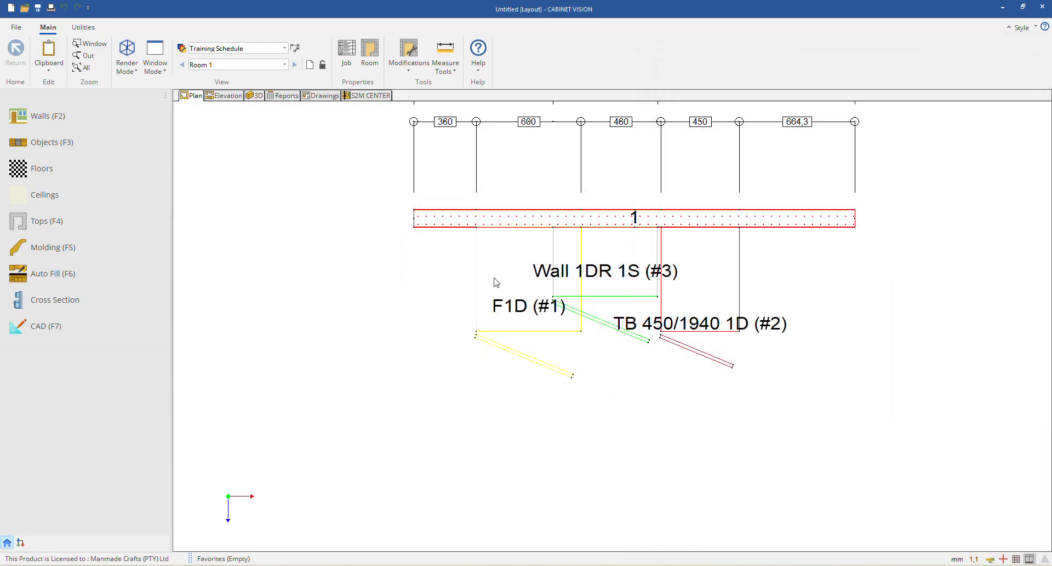
# Step: Remove the door from base cabinet F1D's face, split it into 3 equal drawer openings and return to the room plan
pyautogui.doubleClick(493, 282)
pyautogui.click(196, 96)
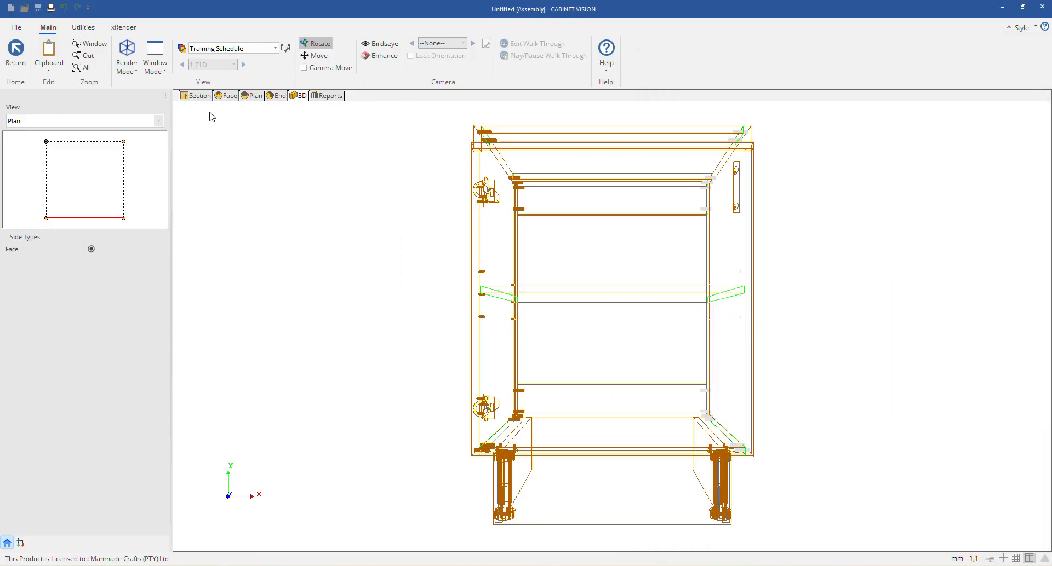
pyautogui.click(381, 56)
pyautogui.click(554, 308)
pyautogui.click(323, 68)
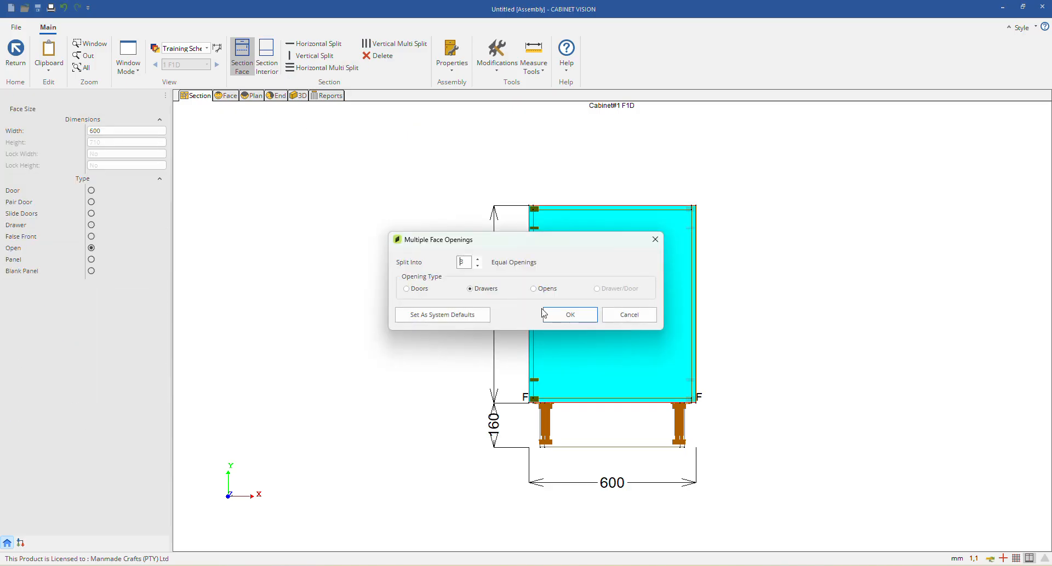
pyautogui.click(568, 315)
pyautogui.click(12, 53)
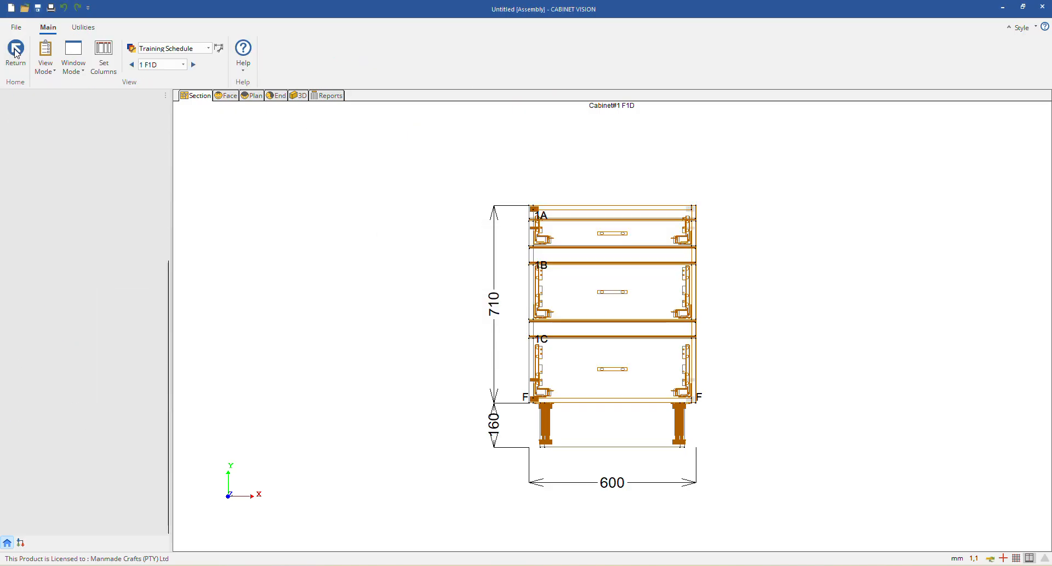
pyautogui.click(471, 363)
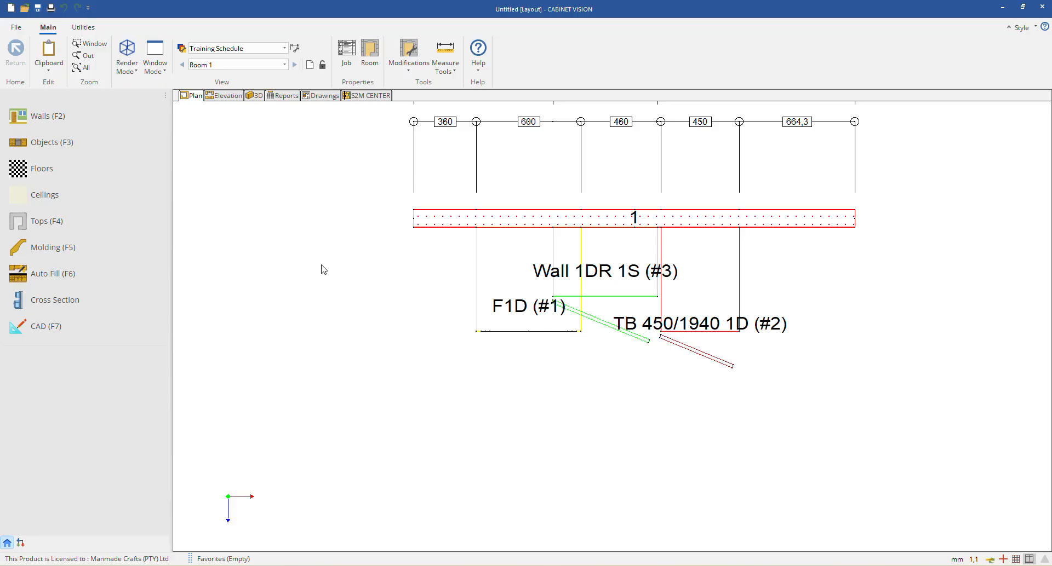
# Step: Set the drawer Offset to 50 and Increment to 25 in Training Schedule's floor plan annotations, then inspect the F1D cabinet's drawer lines
pyautogui.click(181, 49)
pyautogui.moveTo(577, 206); pyautogui.dragTo(268, 173)
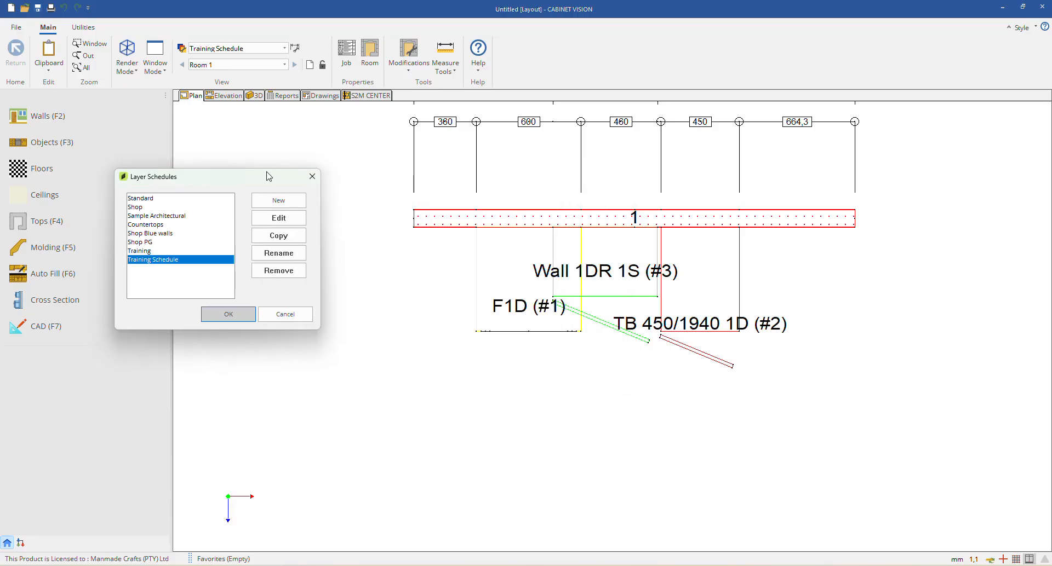
pyautogui.click(279, 218)
pyautogui.doubleClick(885, 250)
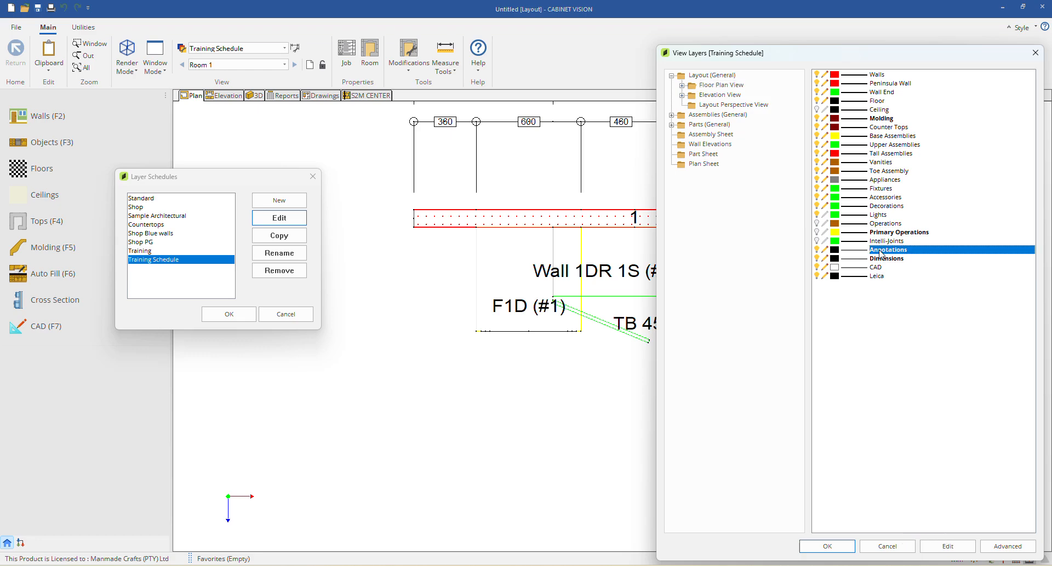
pyautogui.click(859, 314)
pyautogui.click(858, 314)
pyautogui.moveTo(924, 327); pyautogui.dragTo(908, 334)
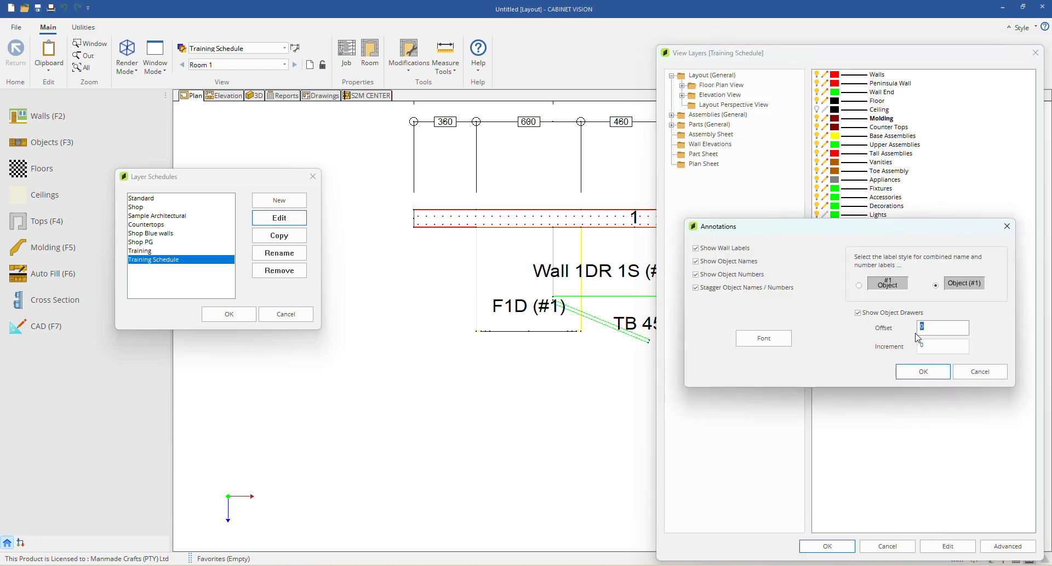
pyautogui.write('50')
pyautogui.press('Tab')
pyautogui.write('25')
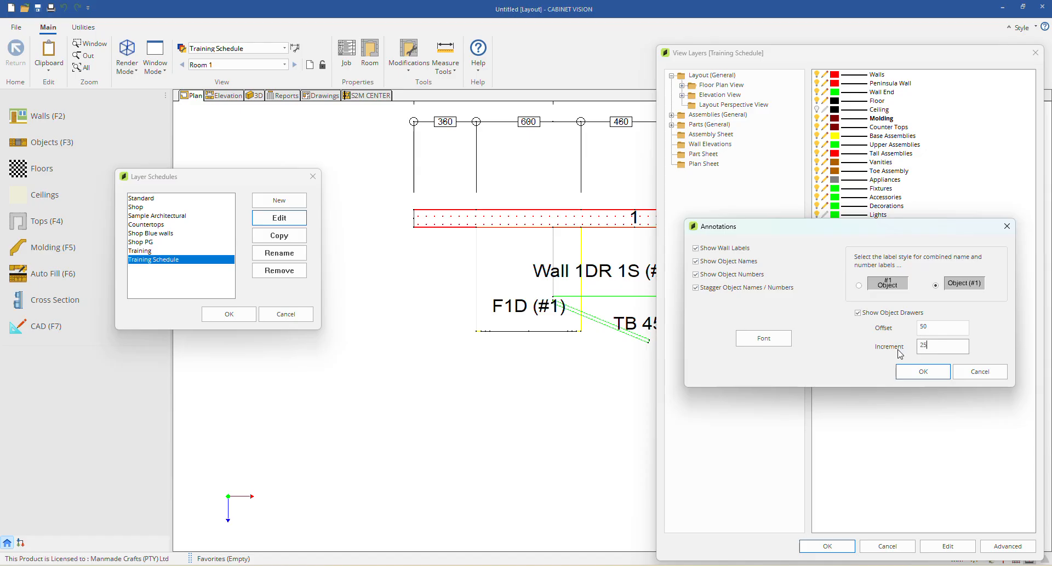
pyautogui.click(915, 373)
pyautogui.click(830, 546)
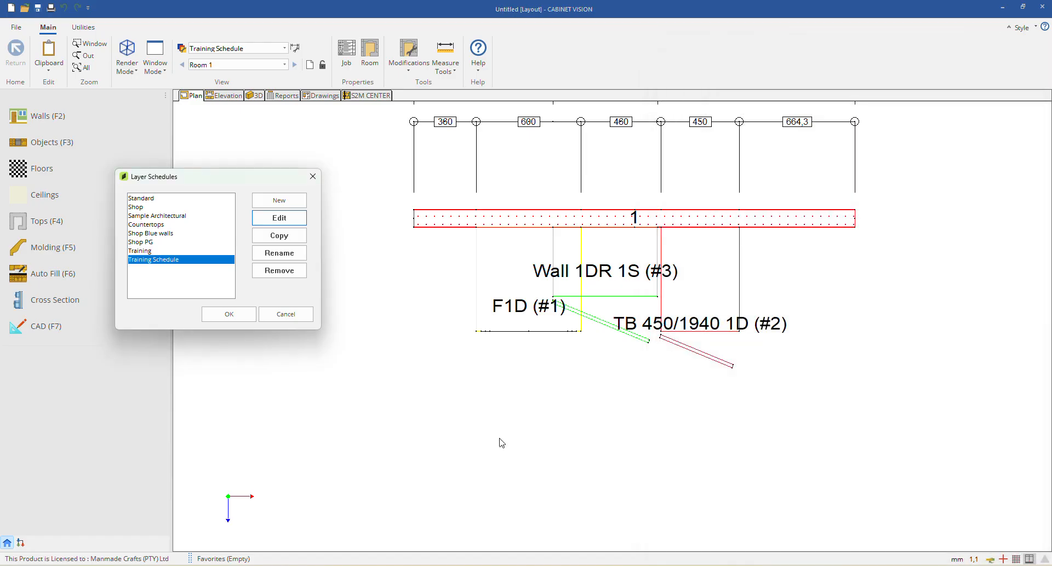
pyautogui.click(229, 314)
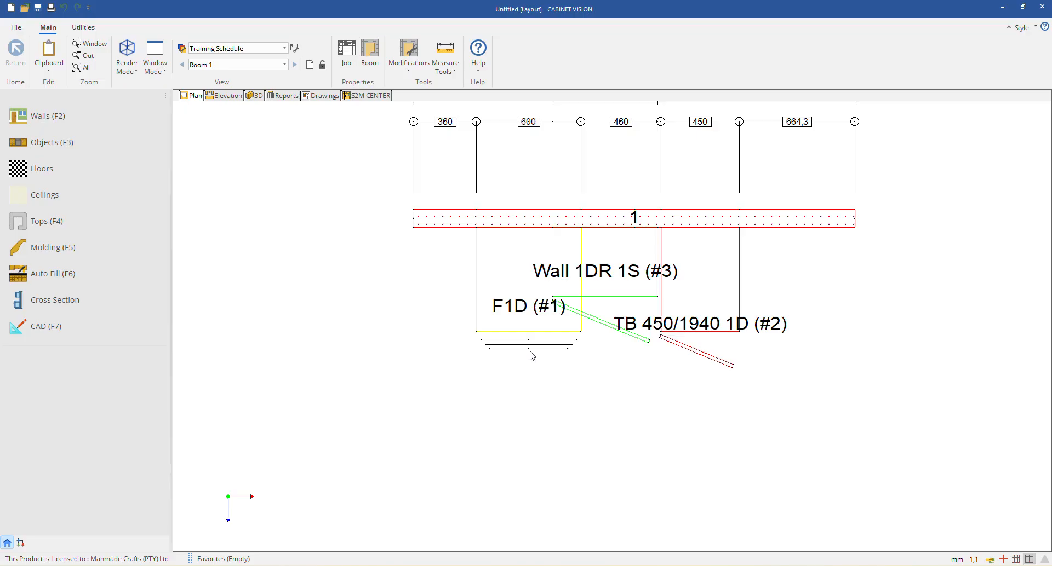
pyautogui.scroll(2, 530, 356)
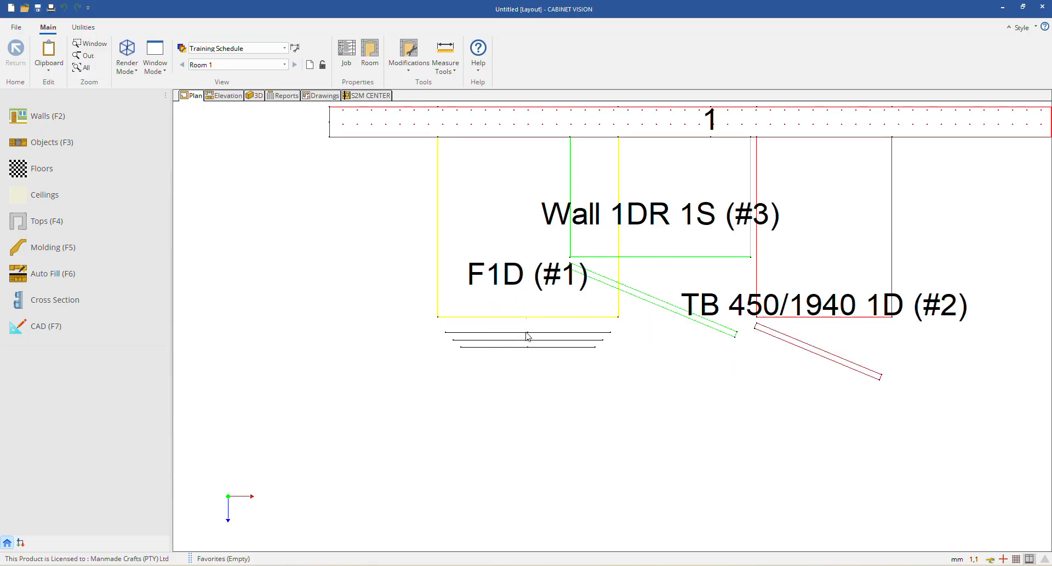
pyautogui.scroll(-2, 511, 301)
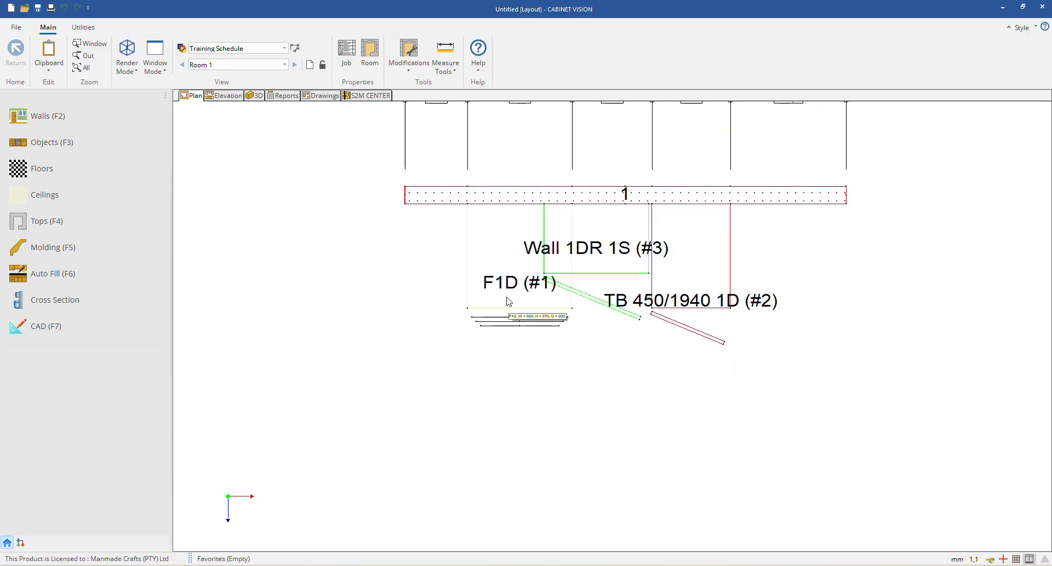
# Step: Hide the Annotations layer in Training Schedule's floor plan view, keep Dimensions visible and apply the layer schedule
pyautogui.click(181, 47)
pyautogui.moveTo(548, 208); pyautogui.dragTo(180, 138)
pyautogui.click(219, 179)
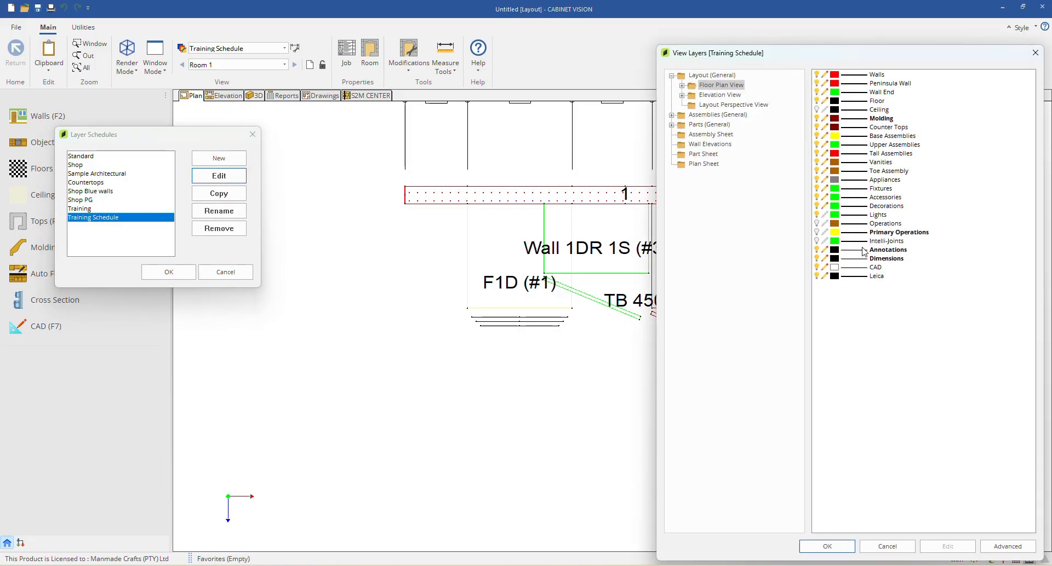
pyautogui.click(887, 251)
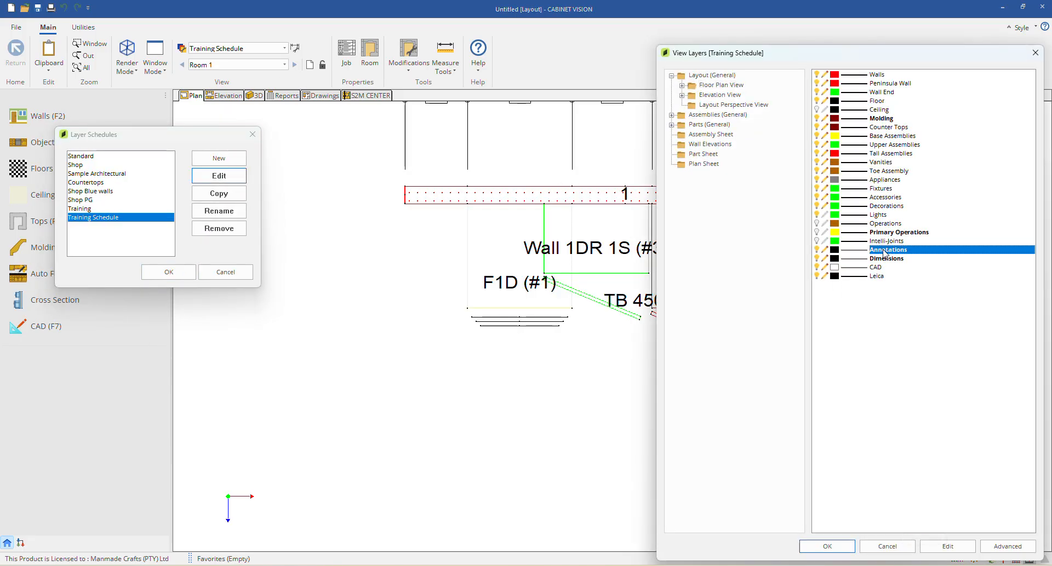
pyautogui.click(816, 258)
pyautogui.click(817, 260)
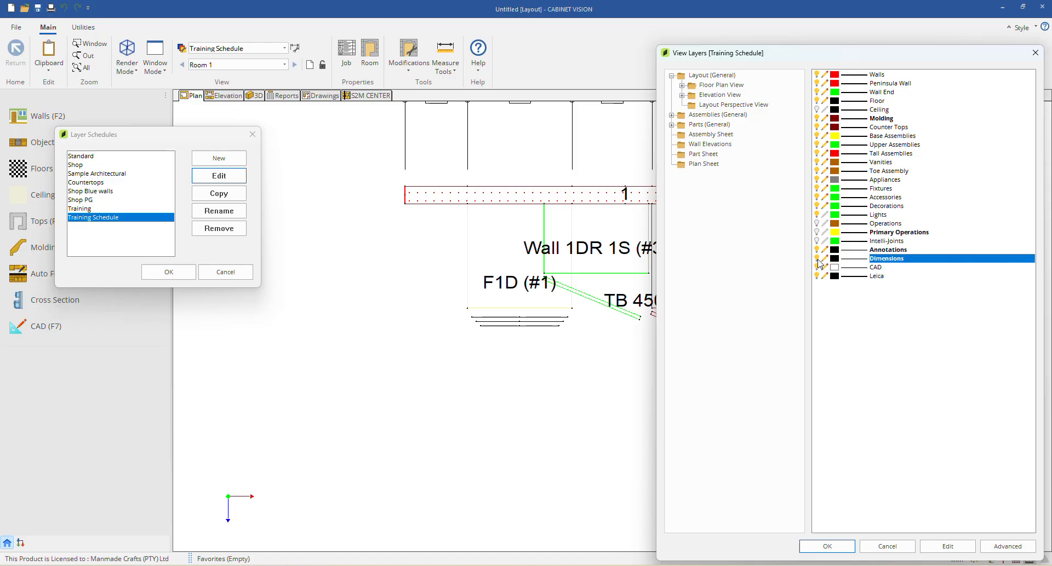
pyautogui.click(818, 250)
pyautogui.click(827, 547)
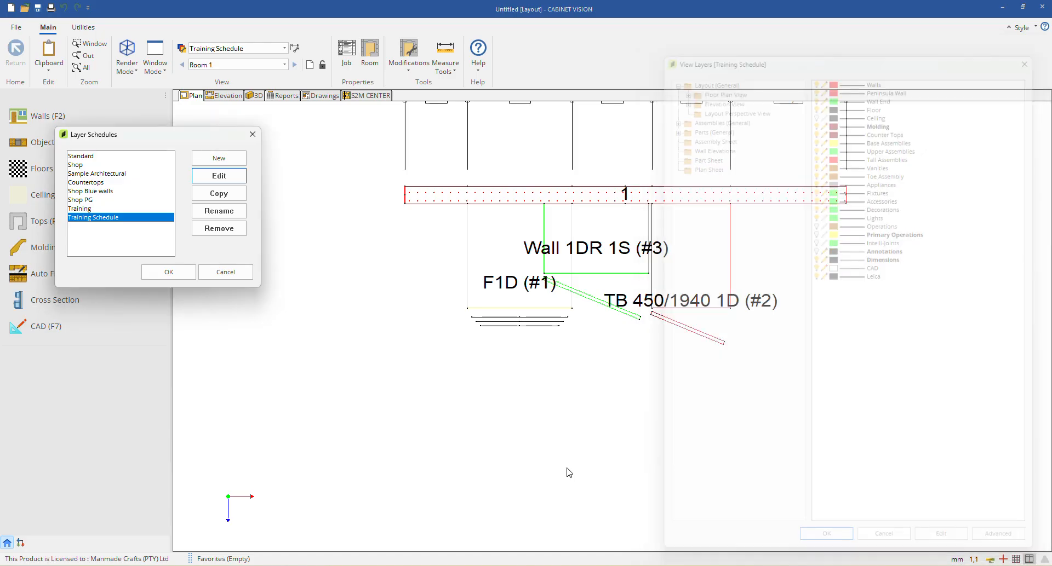
pyautogui.click(169, 273)
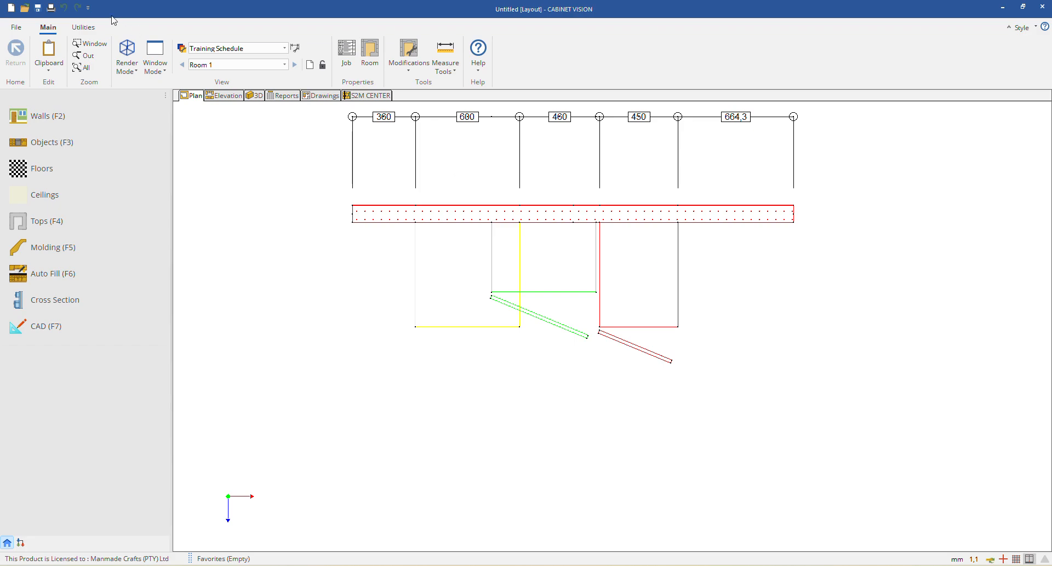
# Step: Reopen the Annotations options of Training Schedule's floor plan view
pyautogui.click(183, 48)
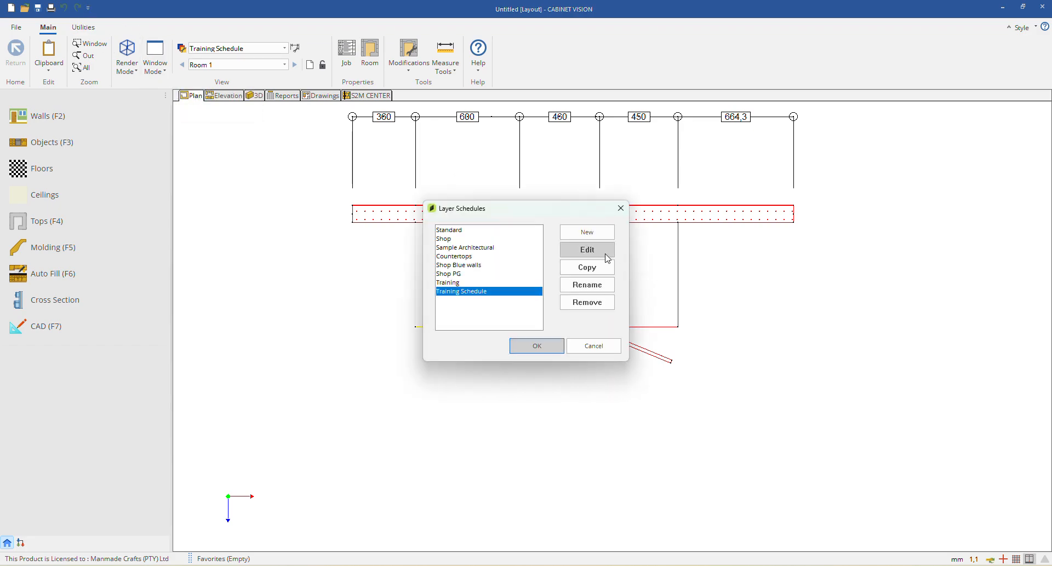
pyautogui.click(602, 253)
pyautogui.doubleClick(873, 251)
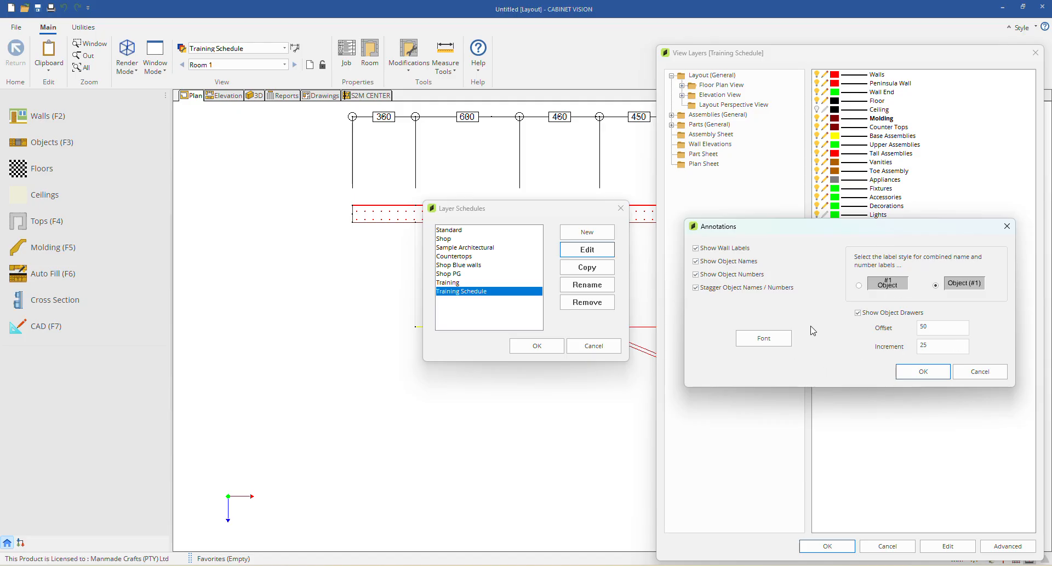
# Step: Review the font name and text height used for the annotations and accept the annotation settings
pyautogui.click(756, 344)
pyautogui.click(773, 277)
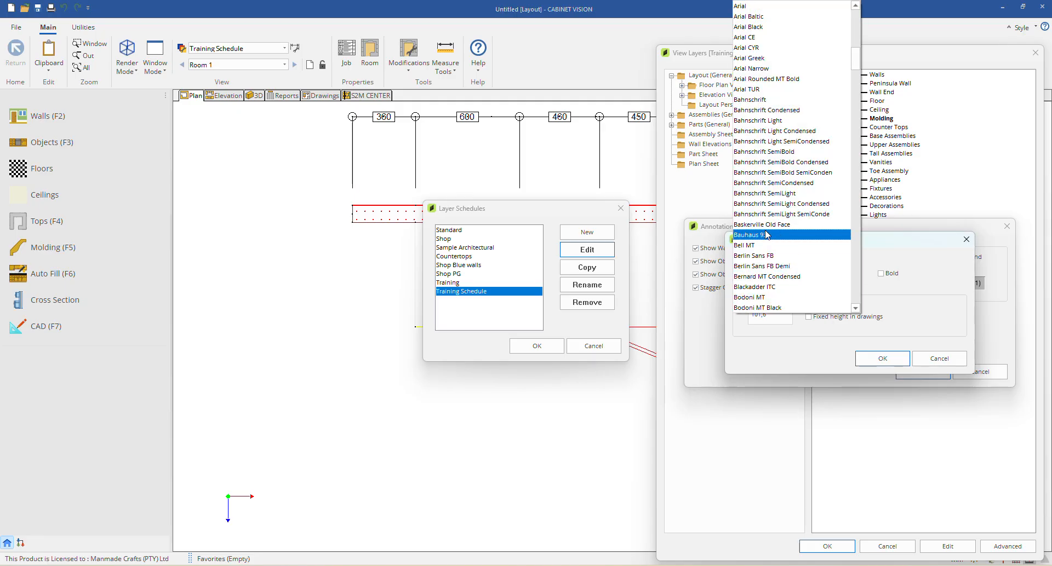
pyautogui.click(786, 352)
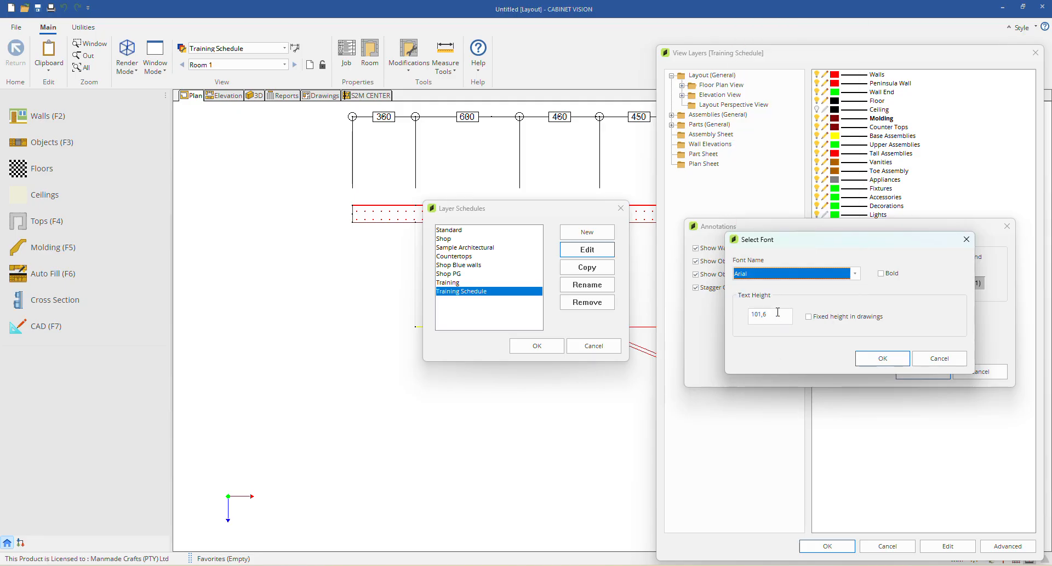
pyautogui.click(771, 317)
pyautogui.doubleClick(771, 317)
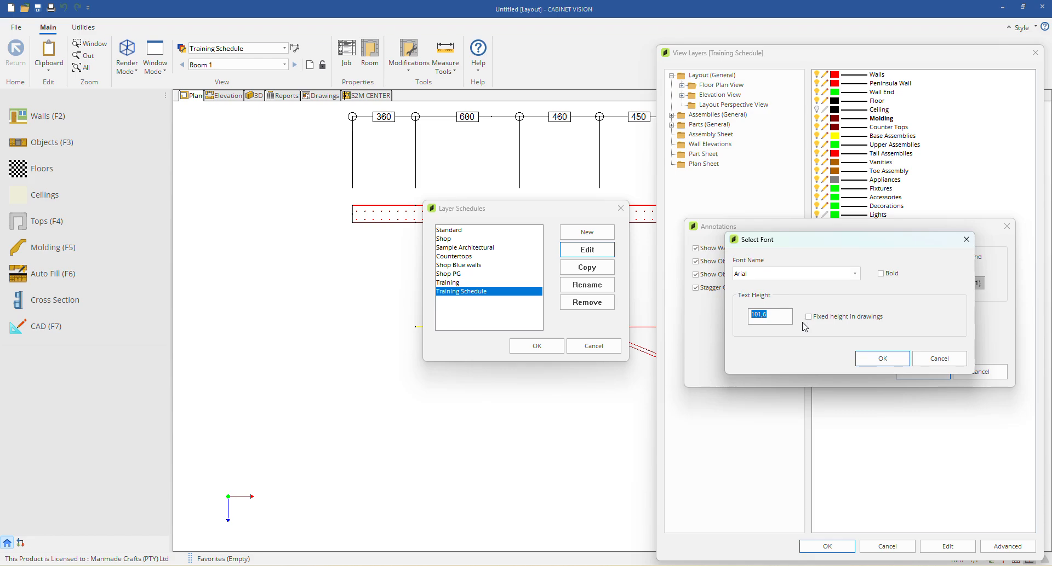
pyautogui.click(879, 360)
pyautogui.click(918, 375)
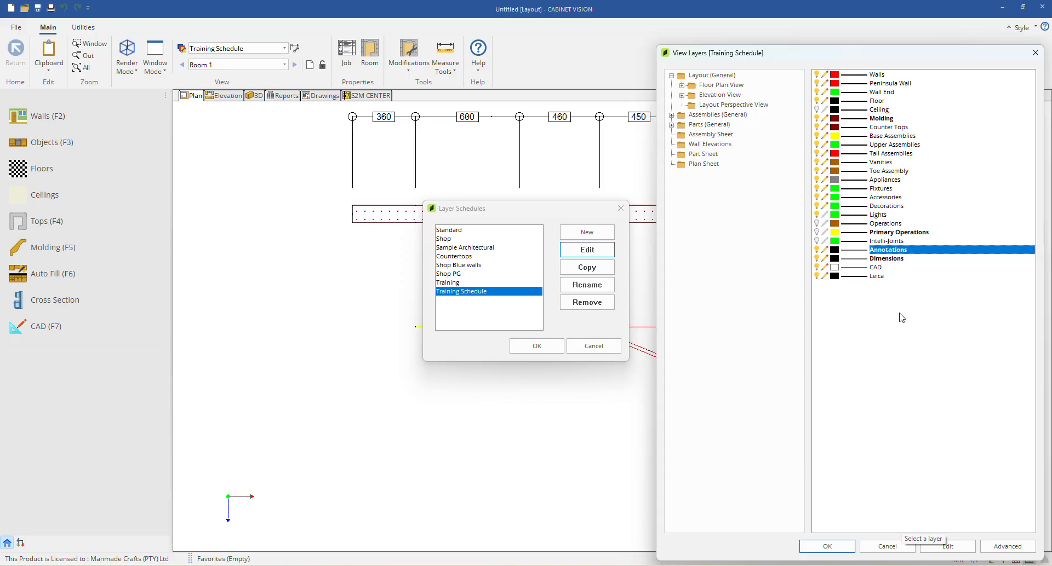
# Step: Set the Dimensions layer's style to Training Unipanel for the Training Schedule's floor plan and apply the schedule
pyautogui.click(891, 259)
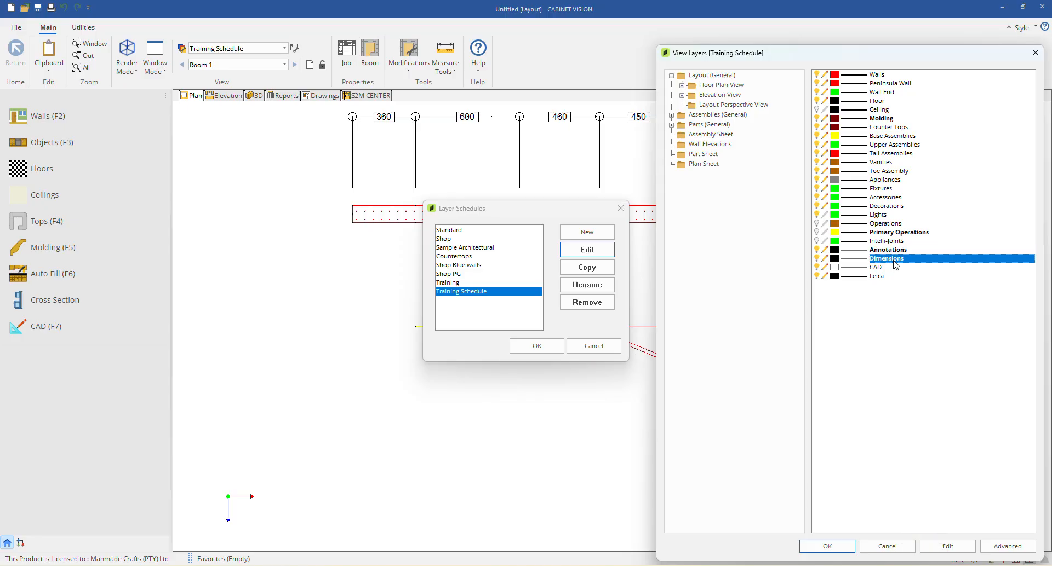
pyautogui.doubleClick(895, 266)
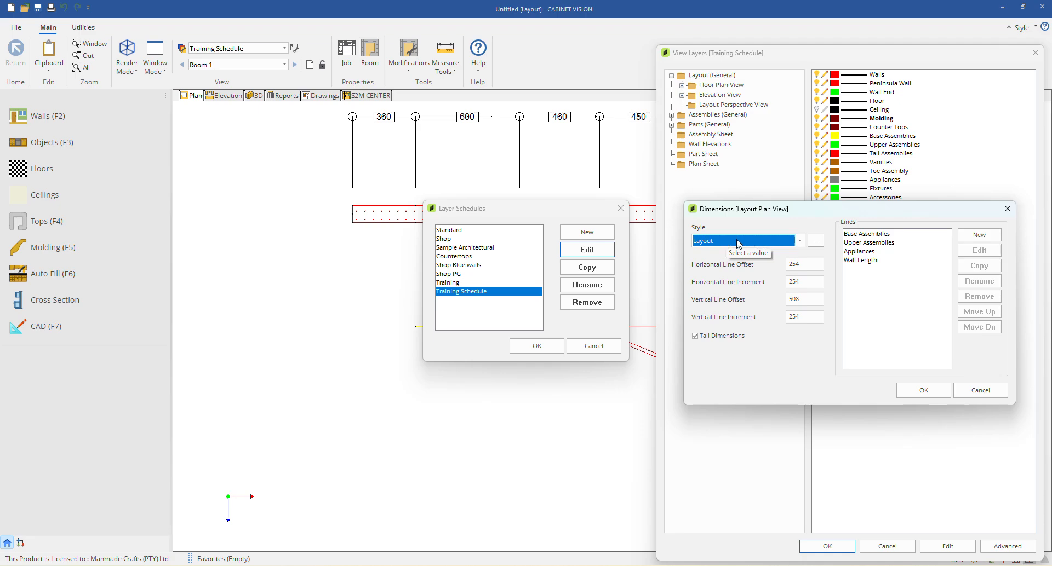
pyautogui.click(801, 242)
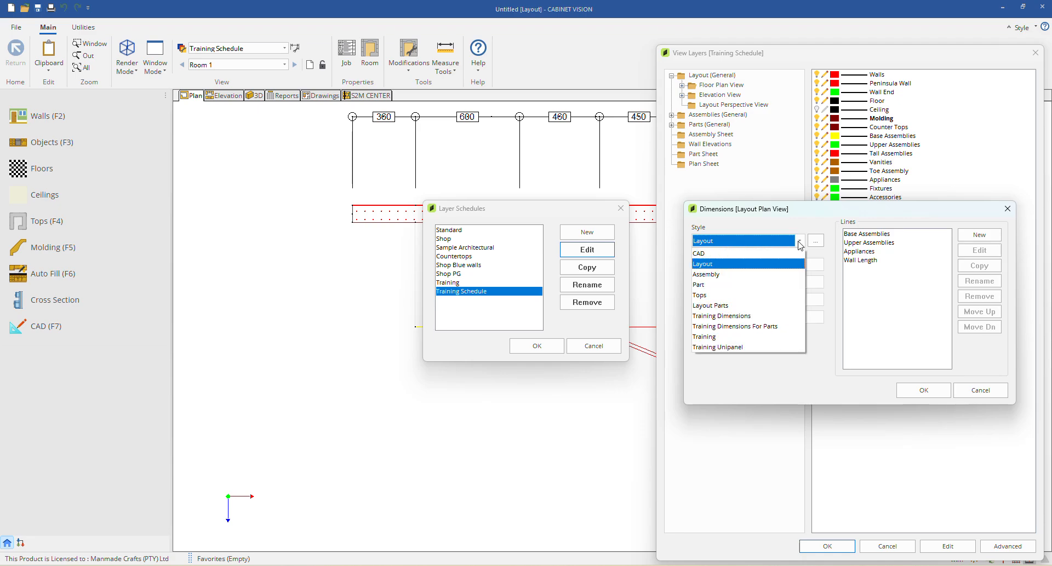
pyautogui.click(728, 349)
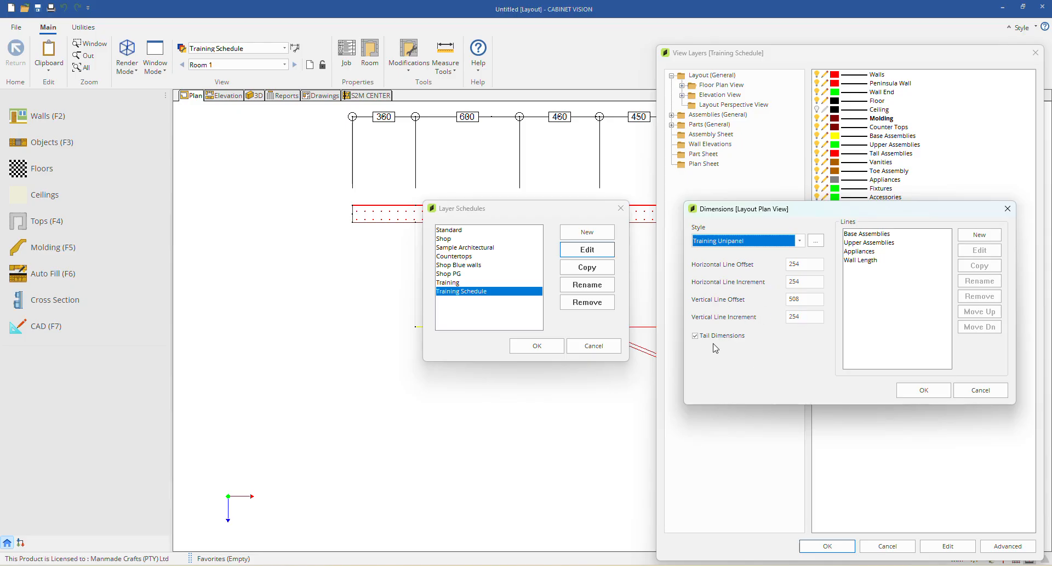
pyautogui.click(923, 393)
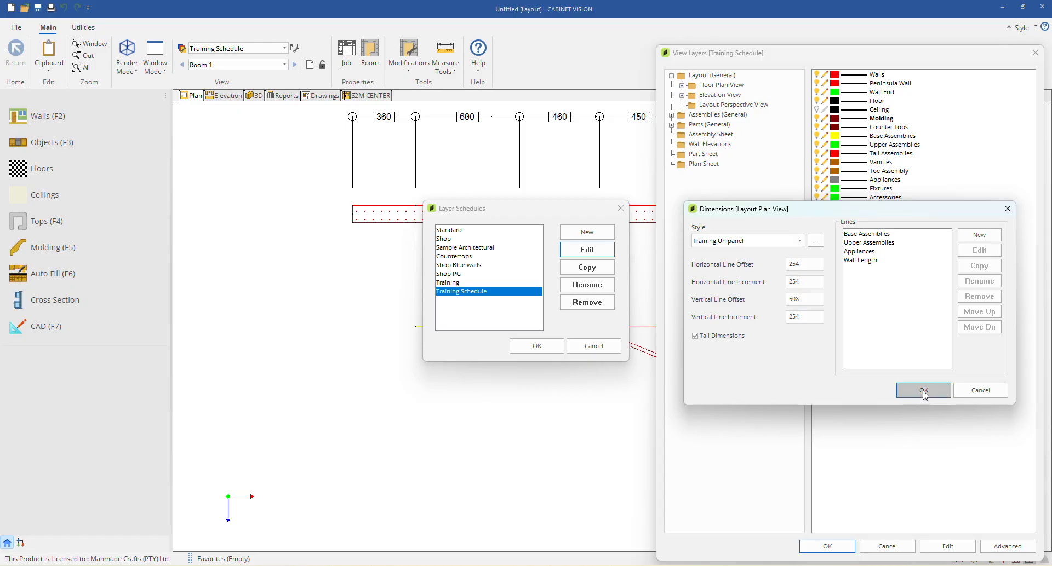
pyautogui.click(824, 546)
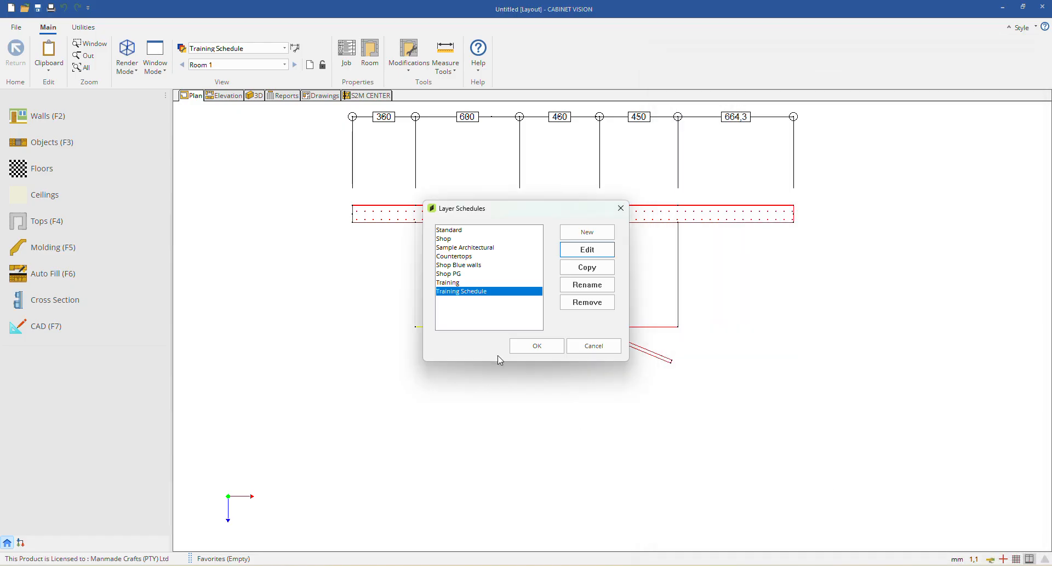
pyautogui.click(523, 346)
pyautogui.scroll(2, 391, 184)
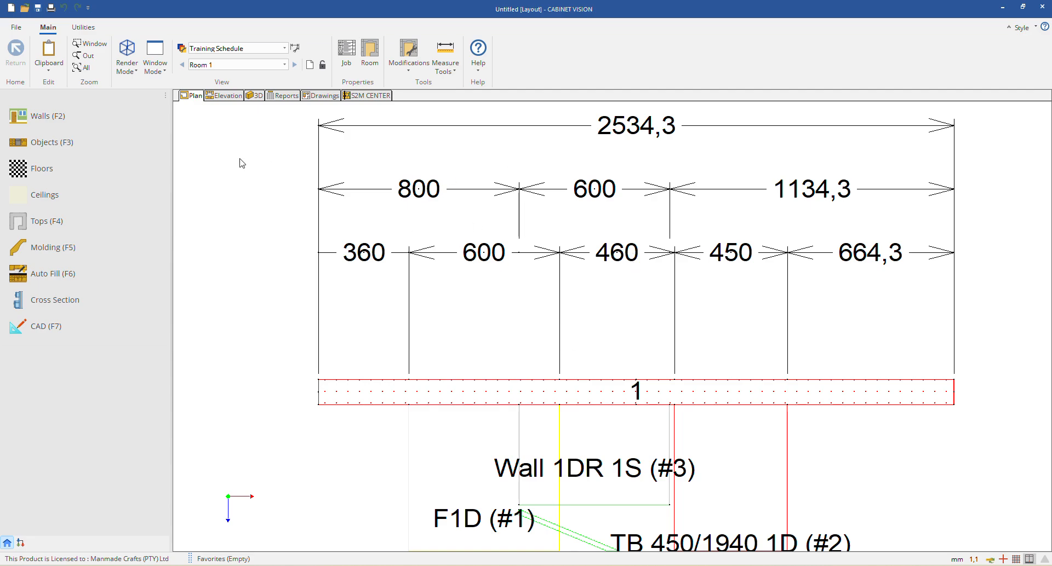
# Step: Open the Training Schedule's Dimensions layer settings and review its Upper Assemblies, Appliances and Wall Length lines
pyautogui.click(182, 48)
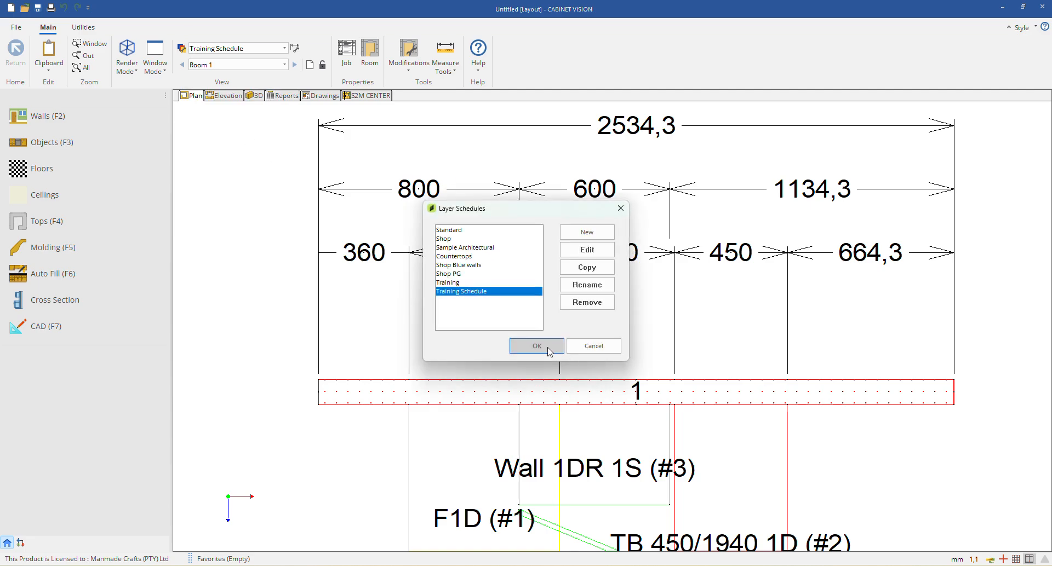
pyautogui.click(539, 348)
pyautogui.click(182, 48)
pyautogui.click(586, 249)
pyautogui.click(947, 546)
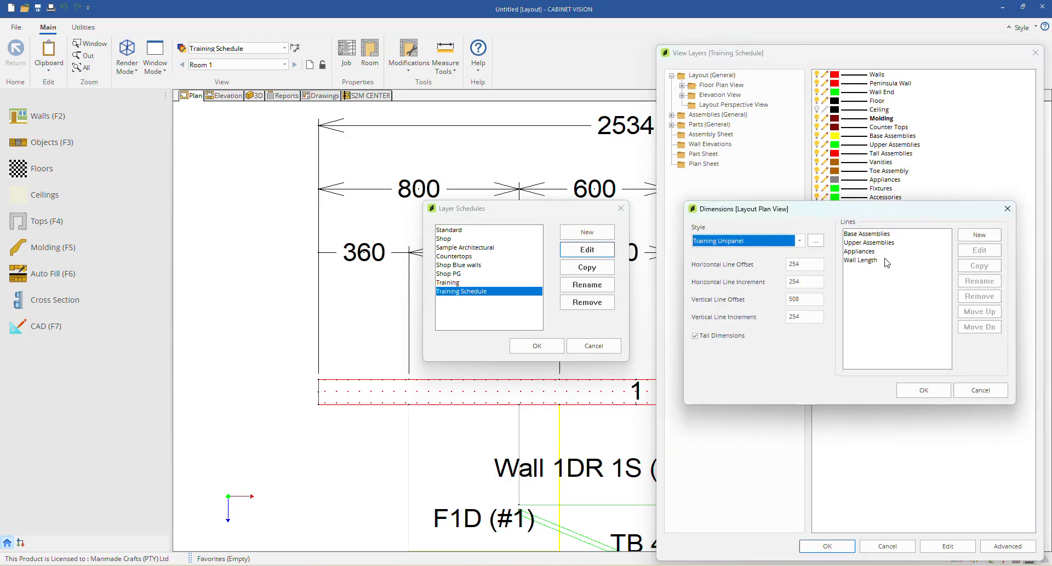
pyautogui.click(875, 244)
pyautogui.click(873, 252)
pyautogui.click(868, 261)
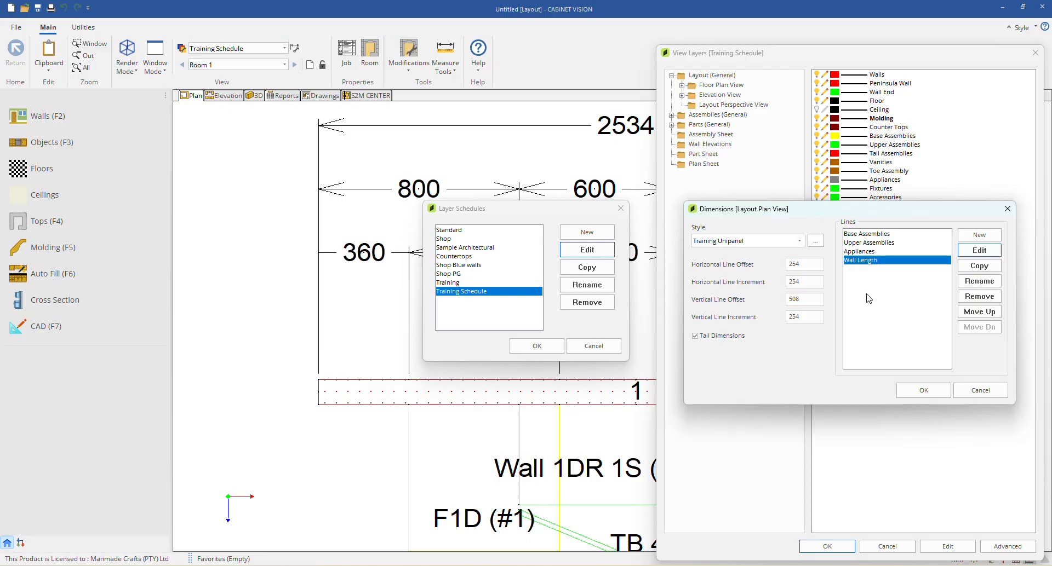
pyautogui.click(871, 243)
pyautogui.click(871, 261)
# Step: Turn off Tail Dimensions for the floor plan and apply the updated layer schedule
pyautogui.click(805, 333)
pyautogui.click(877, 243)
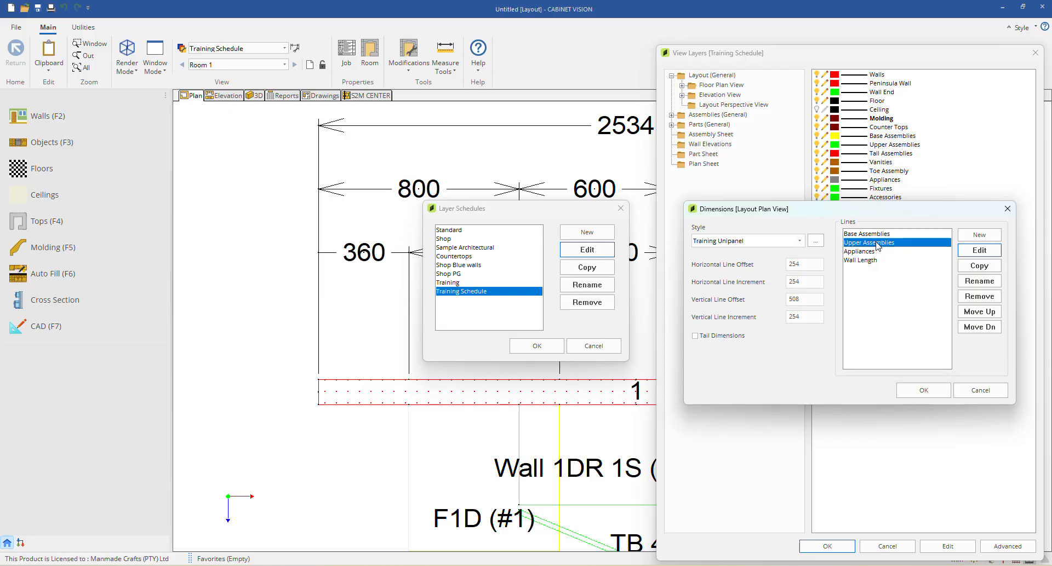
pyautogui.click(875, 251)
pyautogui.click(871, 260)
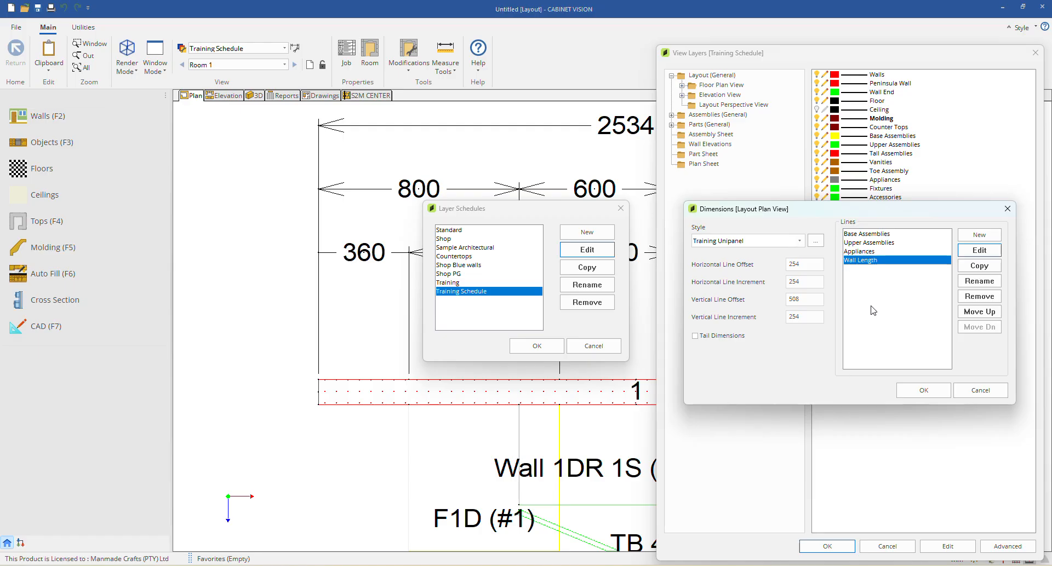
pyautogui.click(926, 390)
pyautogui.click(827, 547)
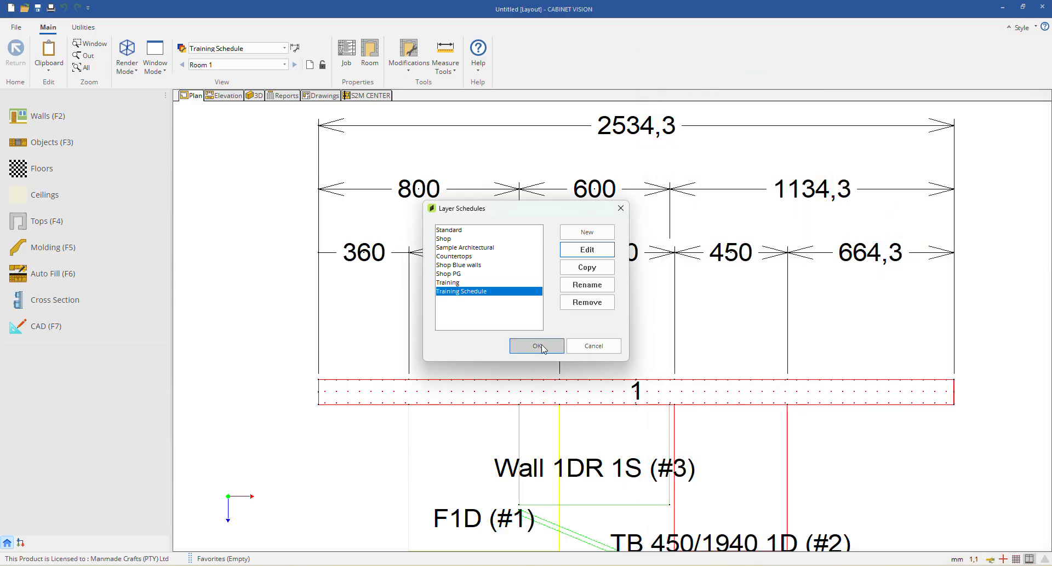
pyautogui.click(536, 345)
pyautogui.scroll(-3, 359, 254)
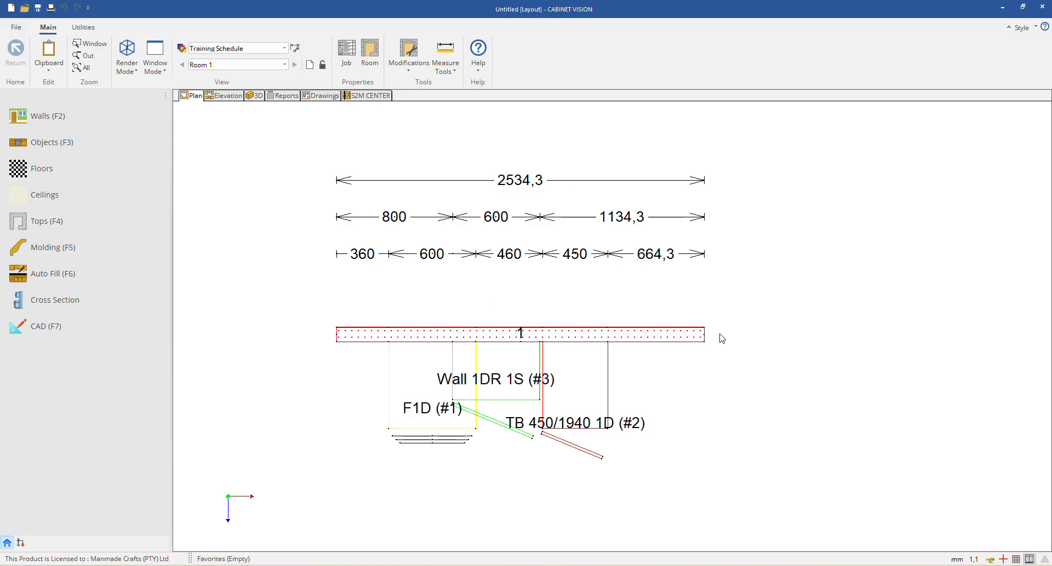
# Step: Reopen the Training Schedule's Dimensions layer settings and go through the list of dimension lines
pyautogui.click(183, 50)
pyautogui.click(400, 203)
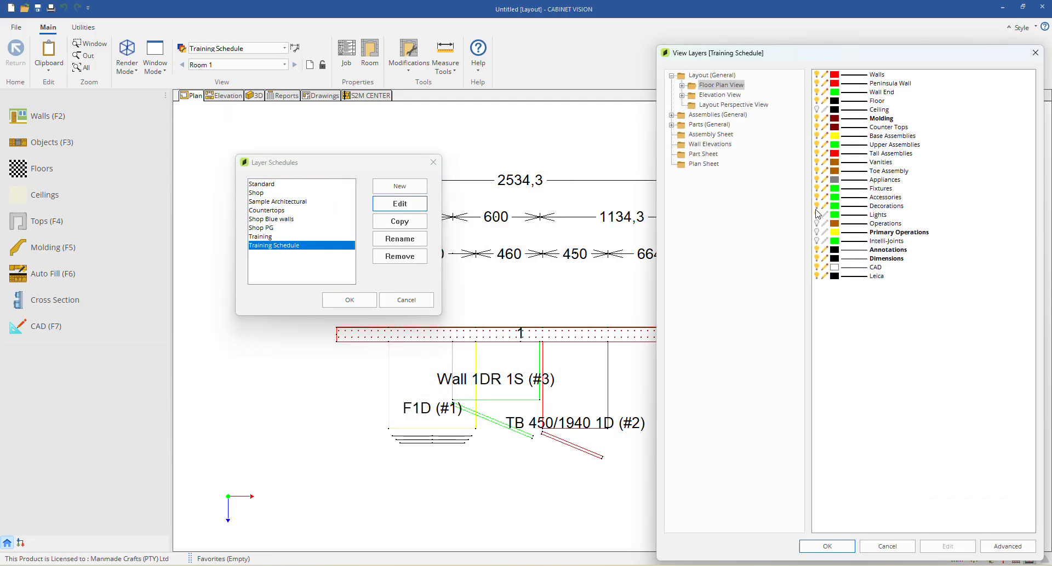
pyautogui.doubleClick(901, 259)
pyautogui.click(878, 235)
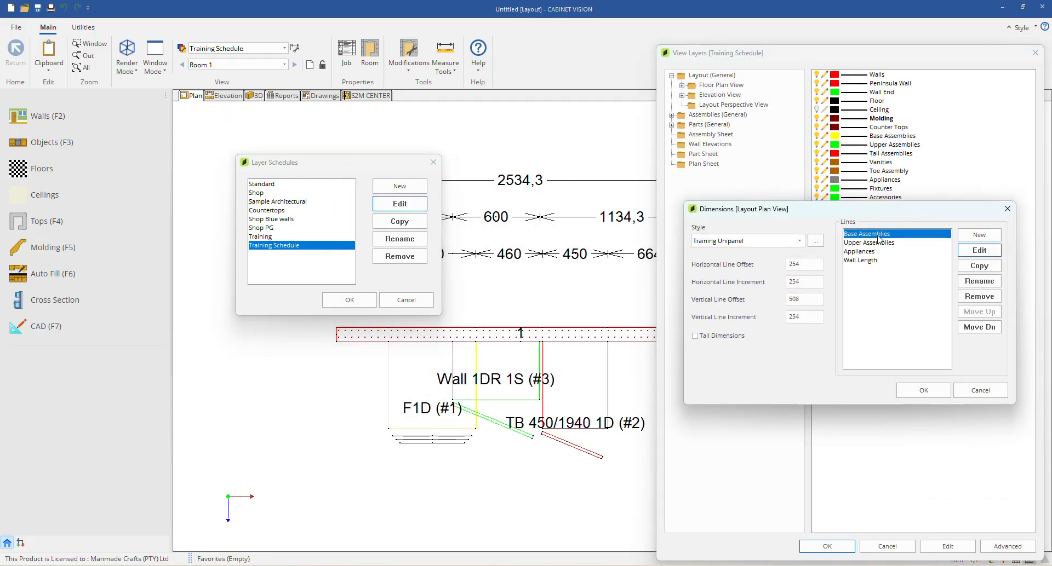
pyautogui.press('Down')
pyautogui.press('Down')
pyautogui.press('Down')
pyautogui.click(878, 245)
# Step: Examine which objects the Base Assemblies dimension line includes and leave its definition without changes
pyautogui.click(883, 235)
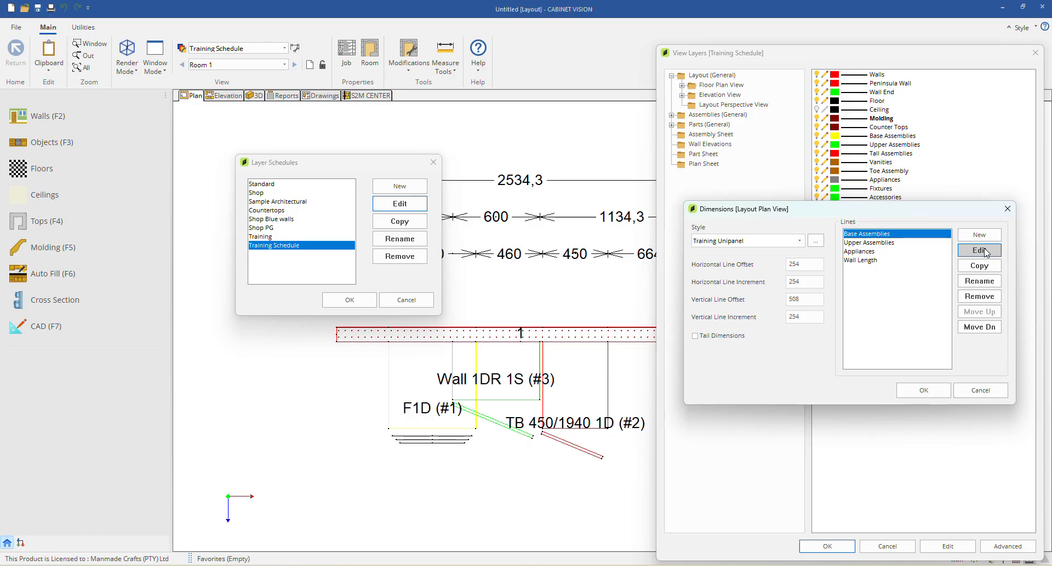
pyautogui.click(984, 252)
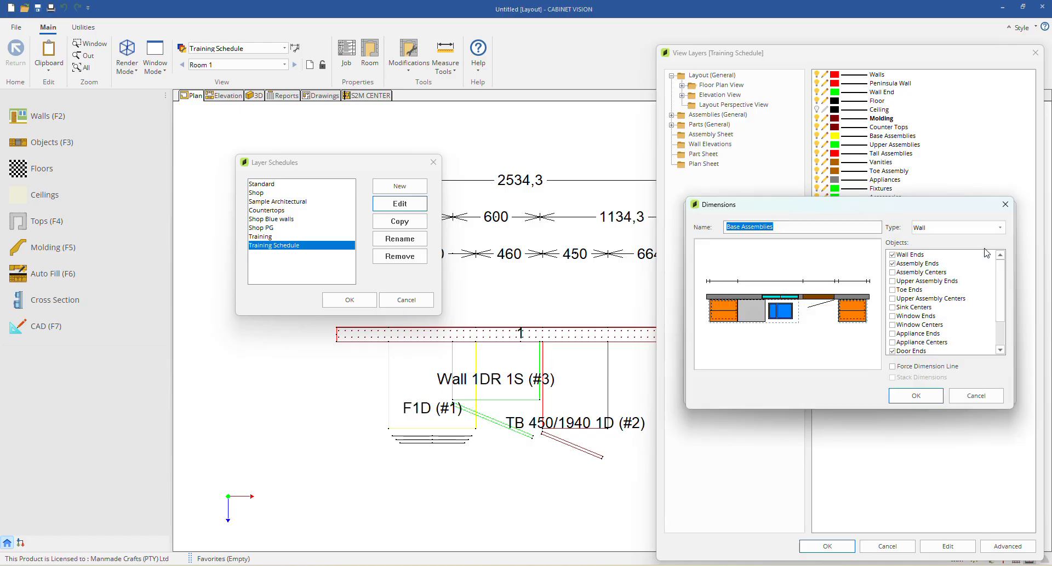
pyautogui.scroll(-1, 918, 285)
pyautogui.scroll(1, 913, 290)
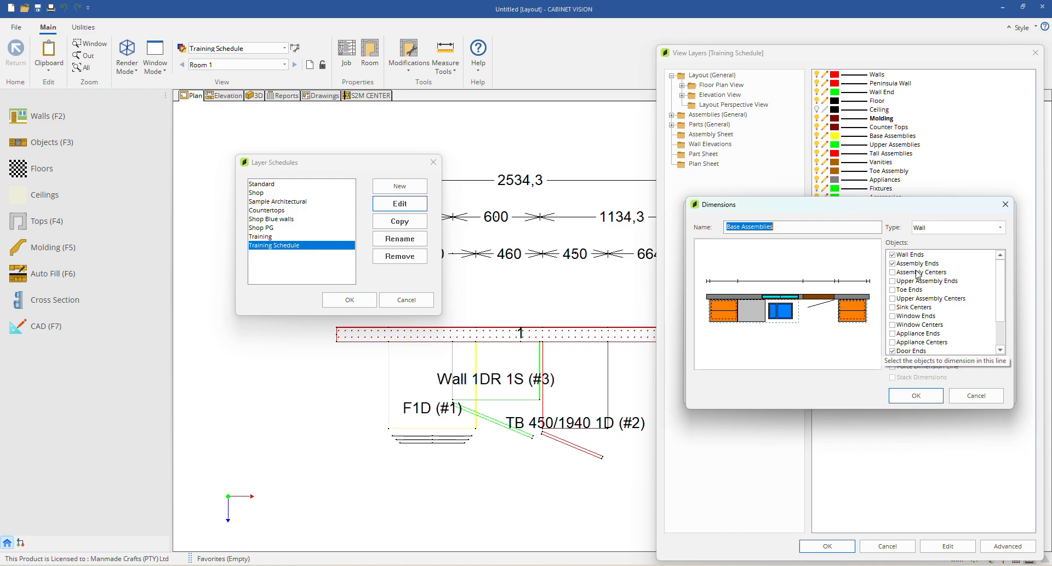
pyautogui.scroll(-2, 917, 274)
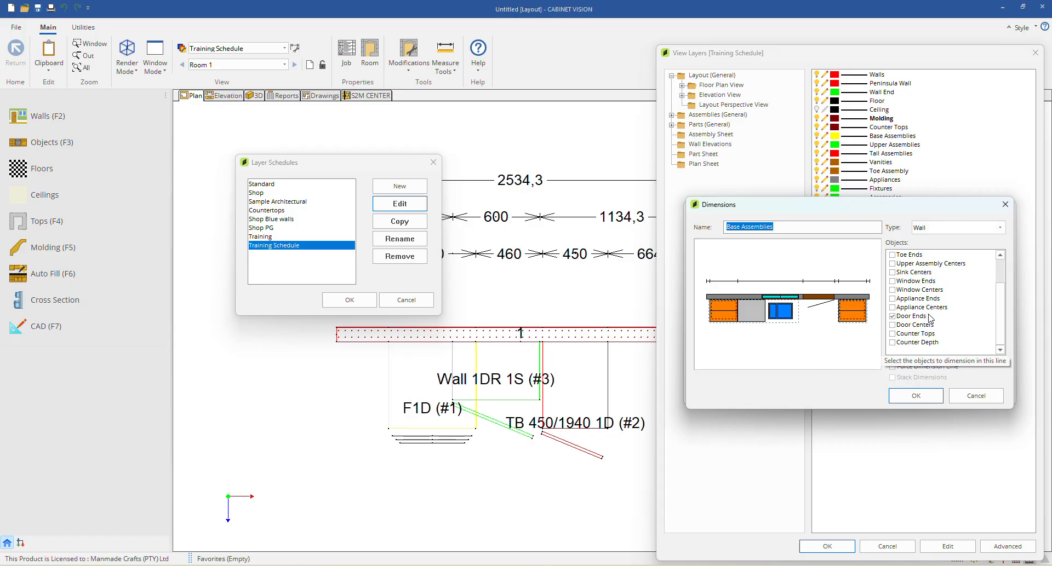
pyautogui.click(988, 402)
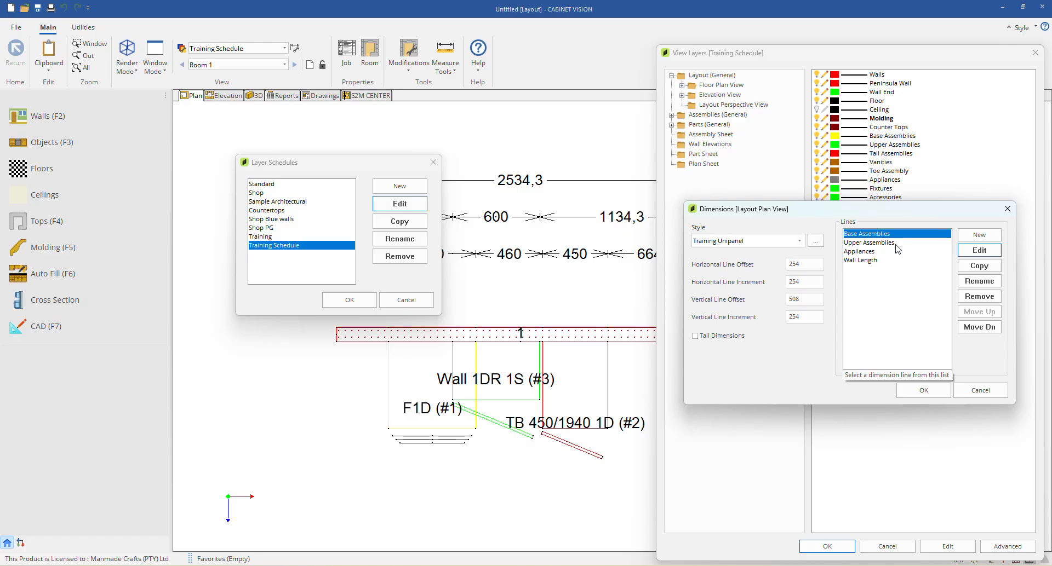
# Step: Examine which objects the Upper Assemblies dimension line includes and leave its definition without changes
pyautogui.click(896, 245)
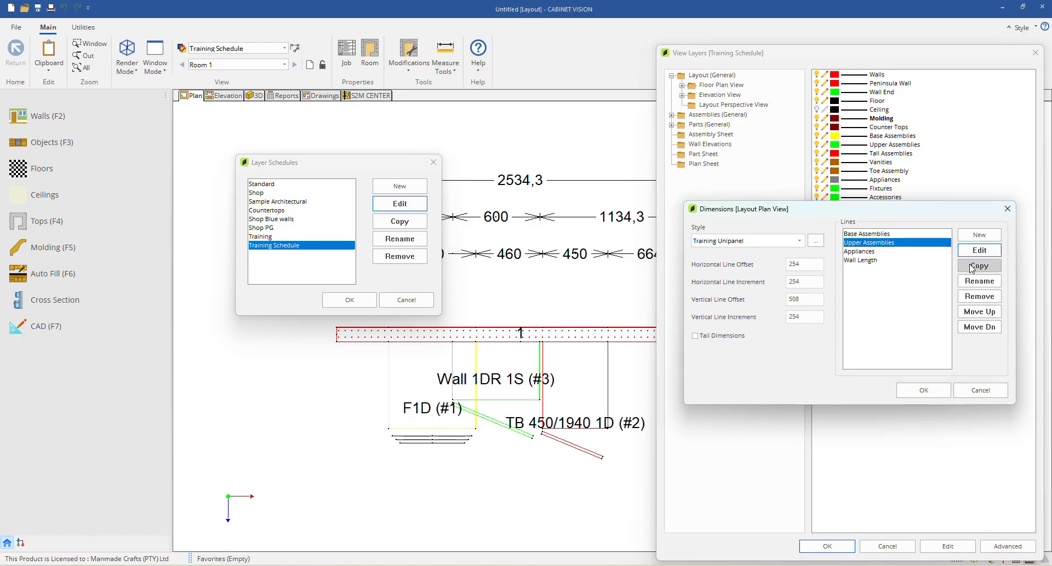
pyautogui.click(979, 250)
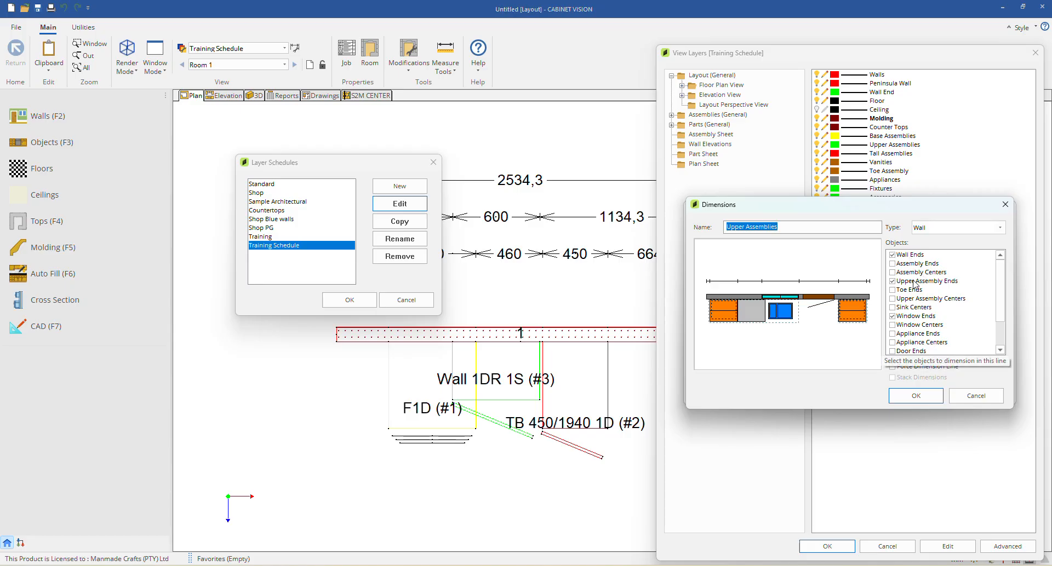
pyautogui.scroll(-2, 923, 321)
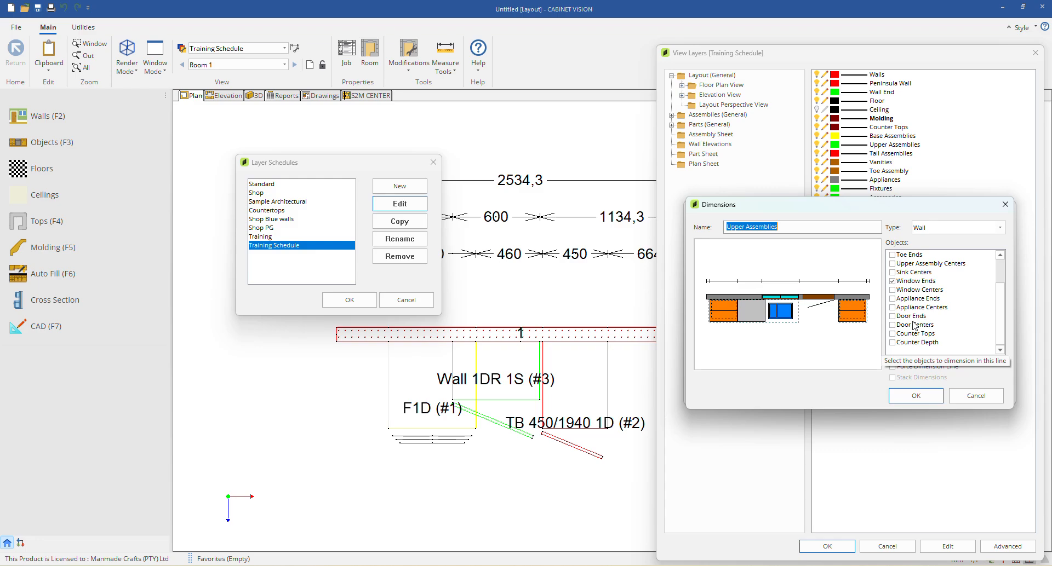
pyautogui.press('Escape')
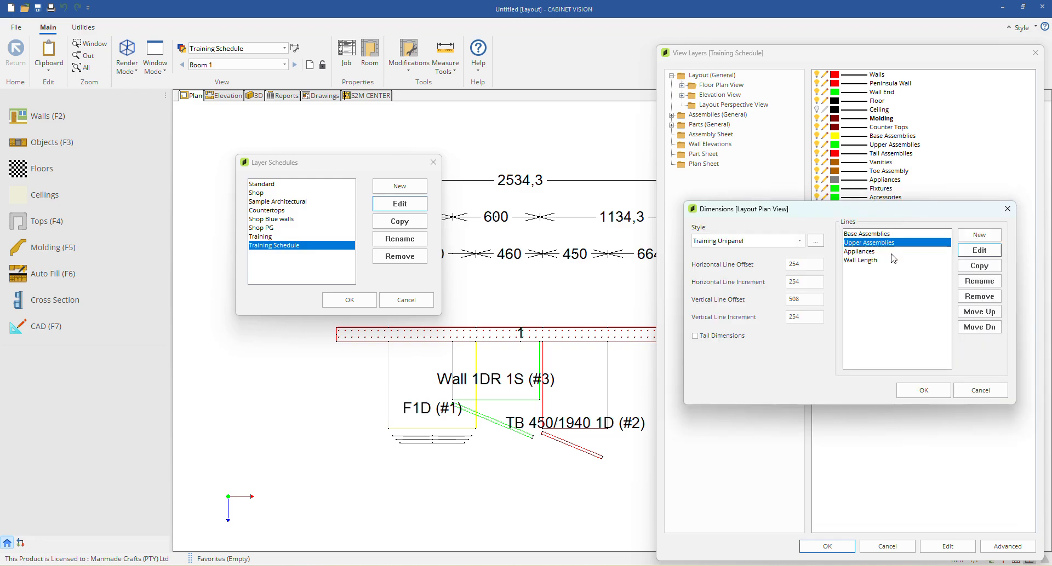
# Step: Compare the order of the listed dimension lines with the dimension rows drawn above the wall
pyautogui.click(892, 253)
pyautogui.click(894, 244)
pyautogui.click(895, 232)
pyautogui.click(894, 243)
pyautogui.click(890, 252)
pyautogui.click(892, 262)
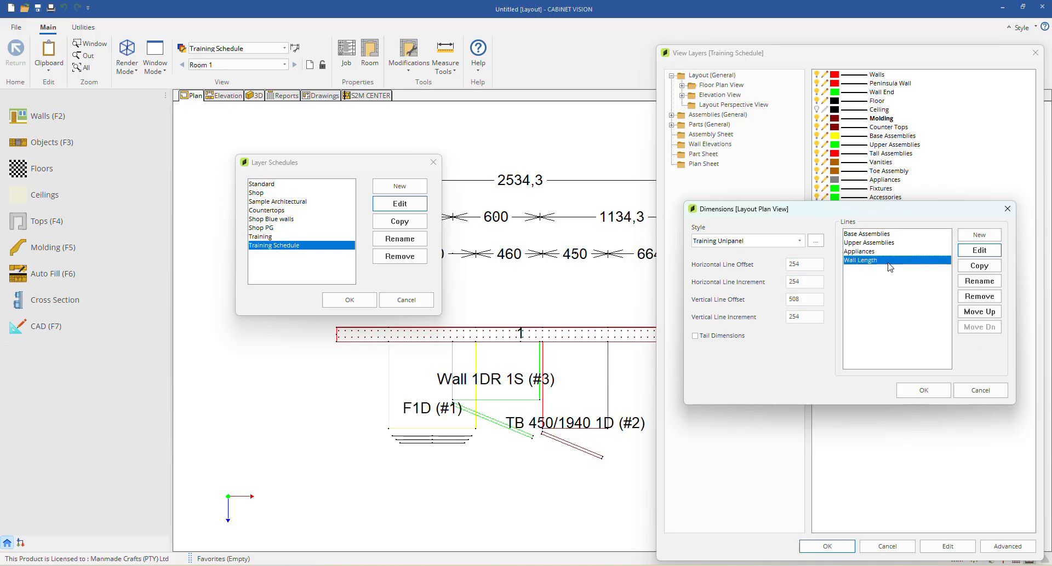
pyautogui.click(884, 234)
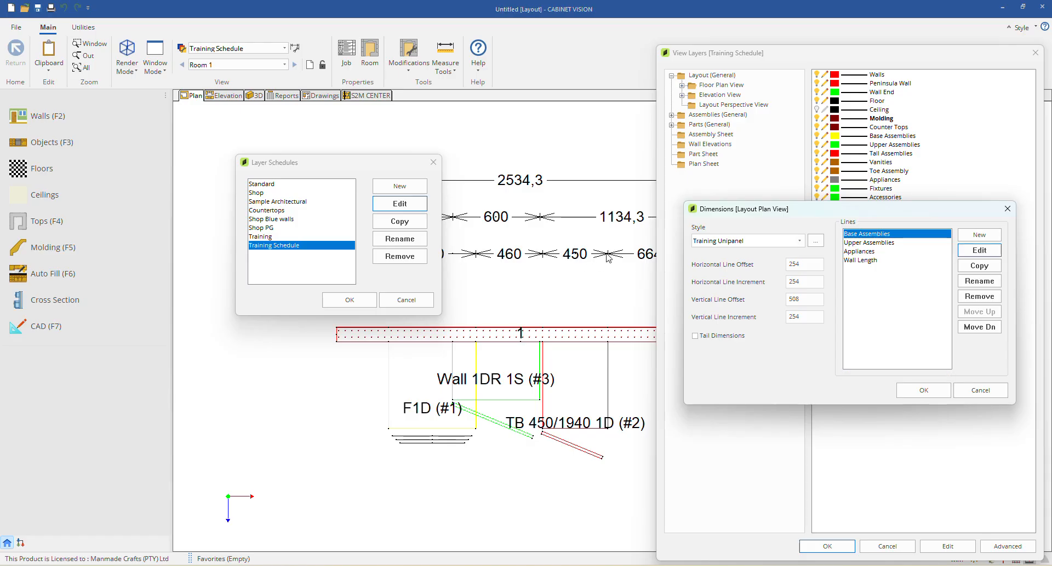
pyautogui.press('Down')
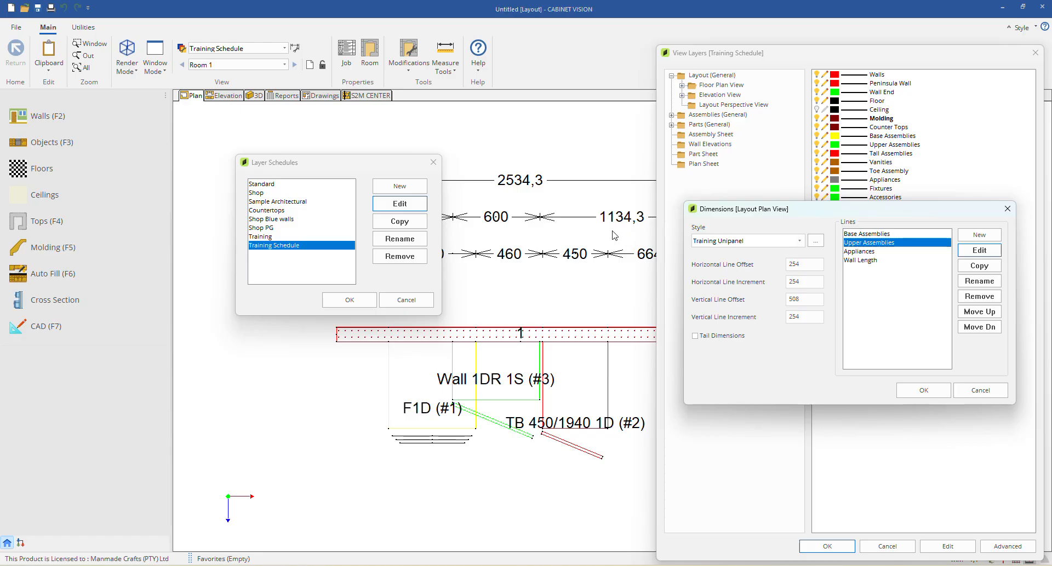
# Step: Move the Upper Assemblies dimension line above Base Assemblies in the line order
pyautogui.click(876, 252)
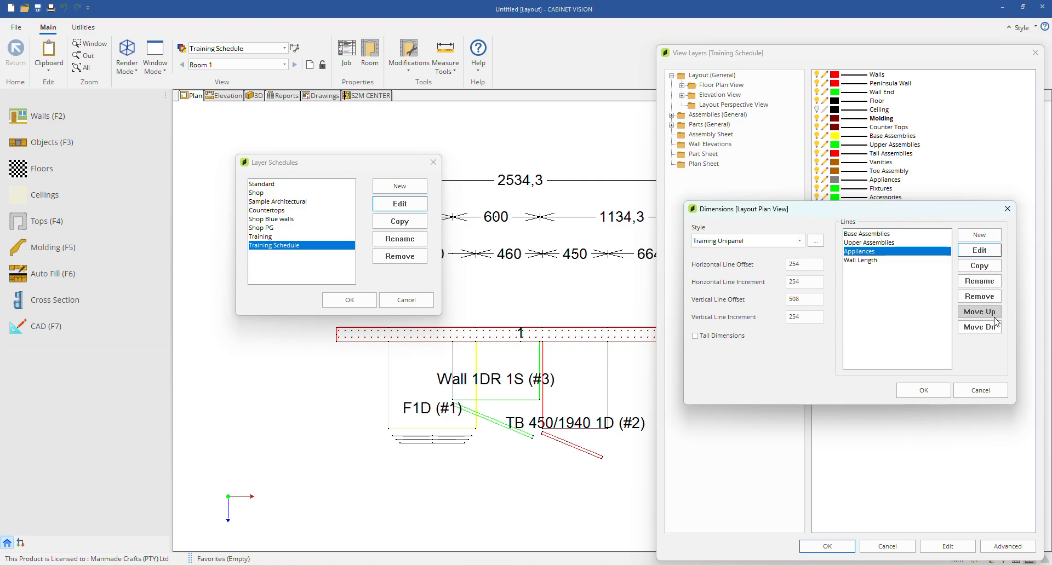
pyautogui.click(852, 242)
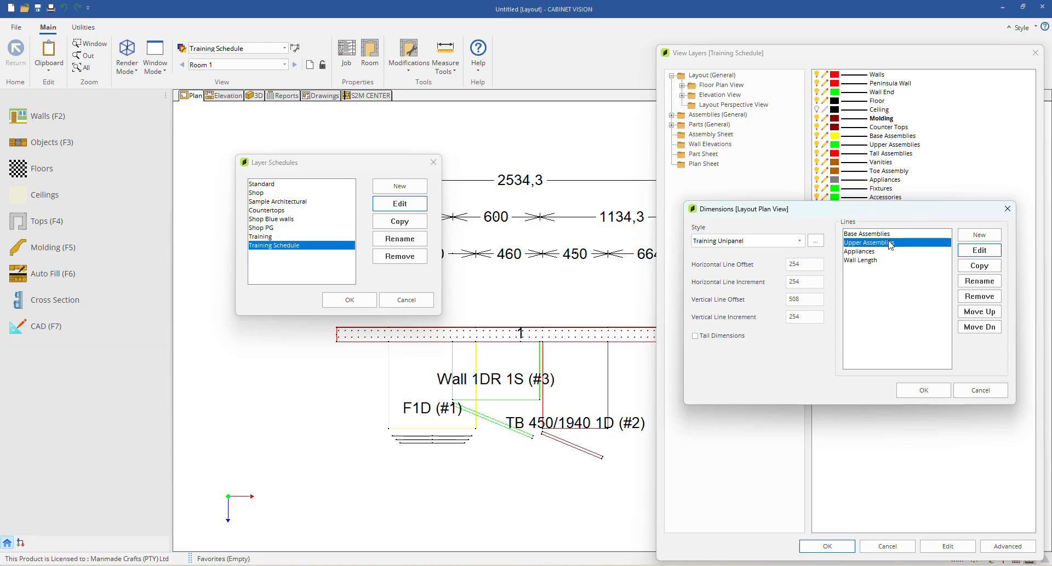
pyautogui.click(978, 312)
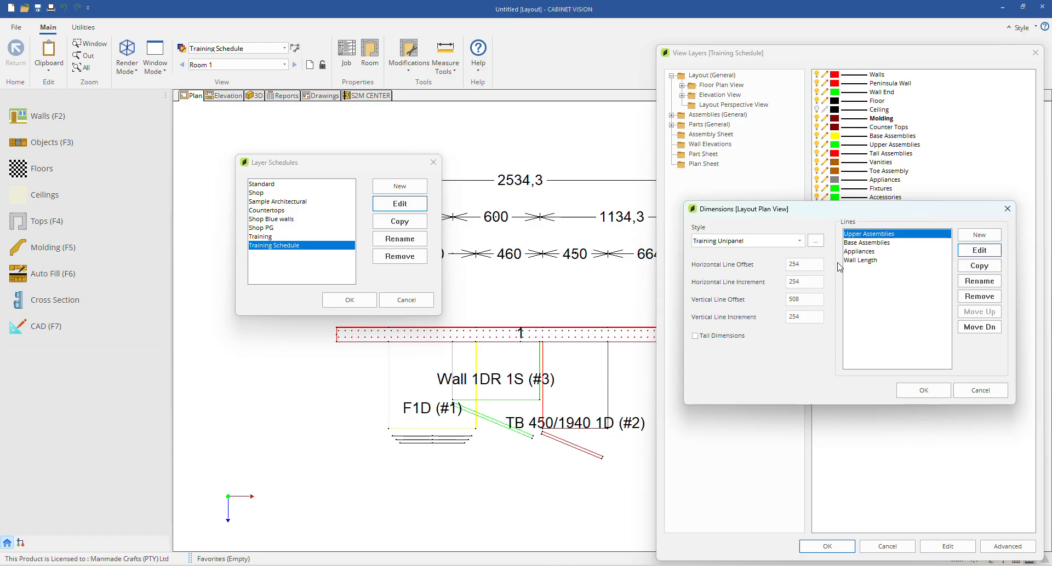
# Step: Confirm the floor plan's dimension line order and turn on Tail Dimensions
pyautogui.click(858, 252)
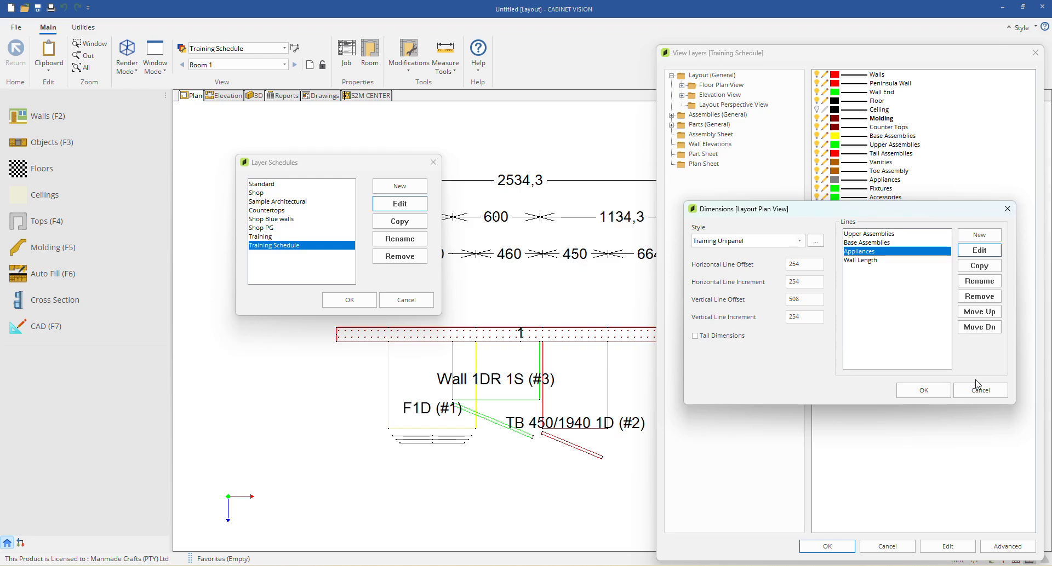
pyautogui.click(943, 392)
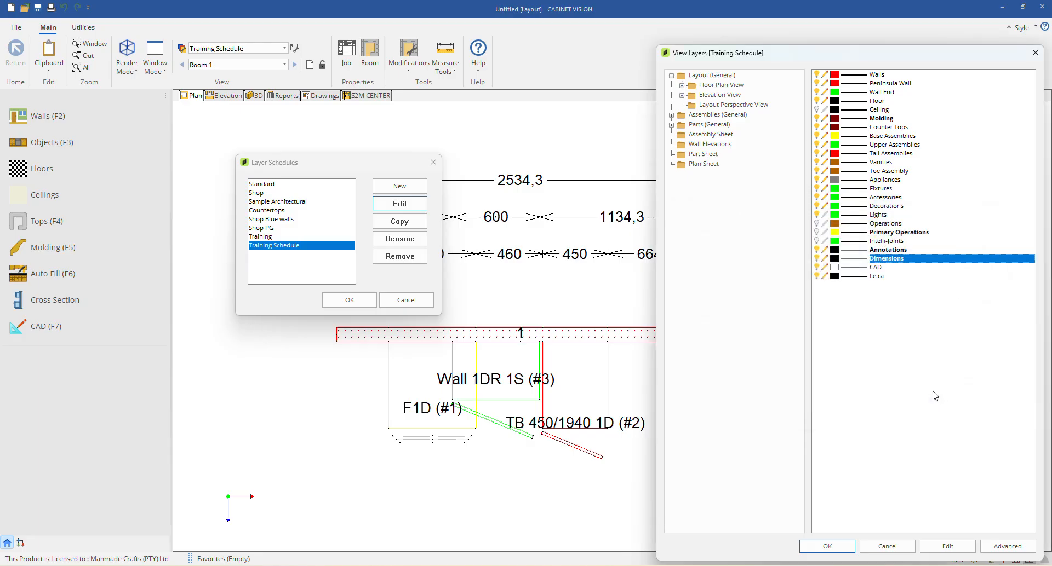
pyautogui.doubleClick(883, 261)
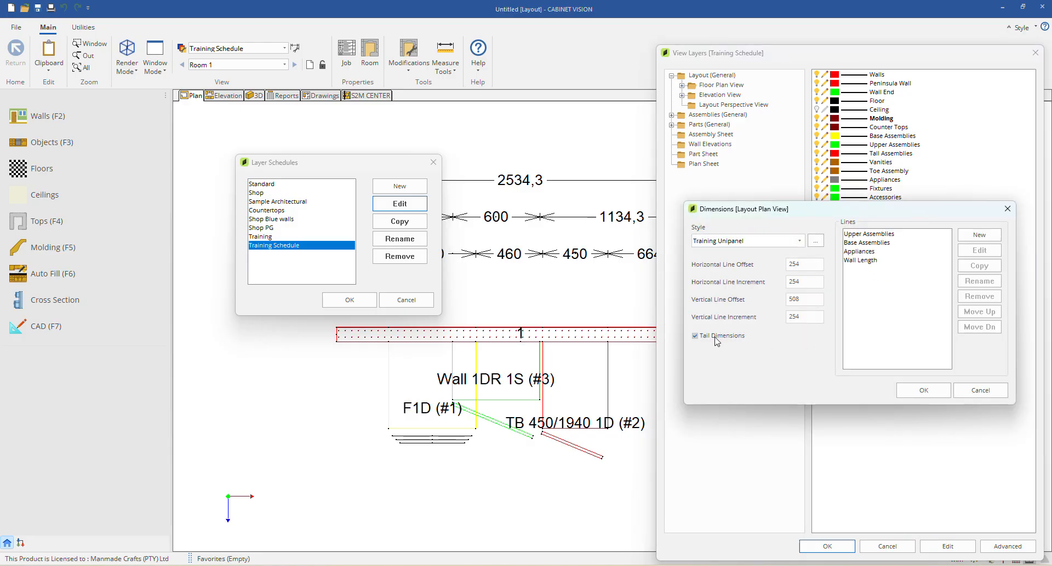
pyautogui.click(924, 390)
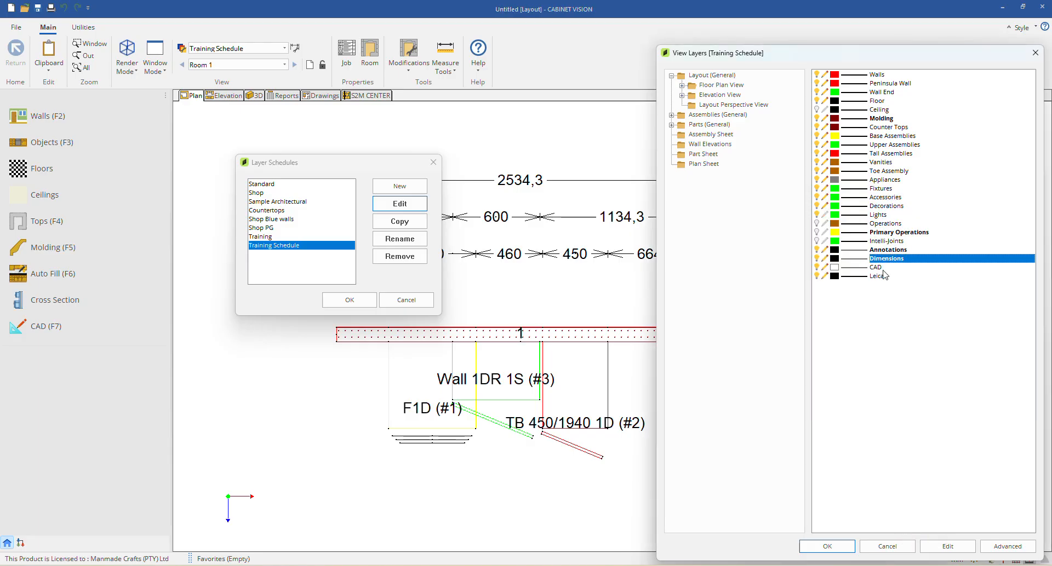
# Step: Review the CAD and Leica layers and the advanced view layer options, and apply the Training Schedule edits to the plan
pyautogui.click(881, 268)
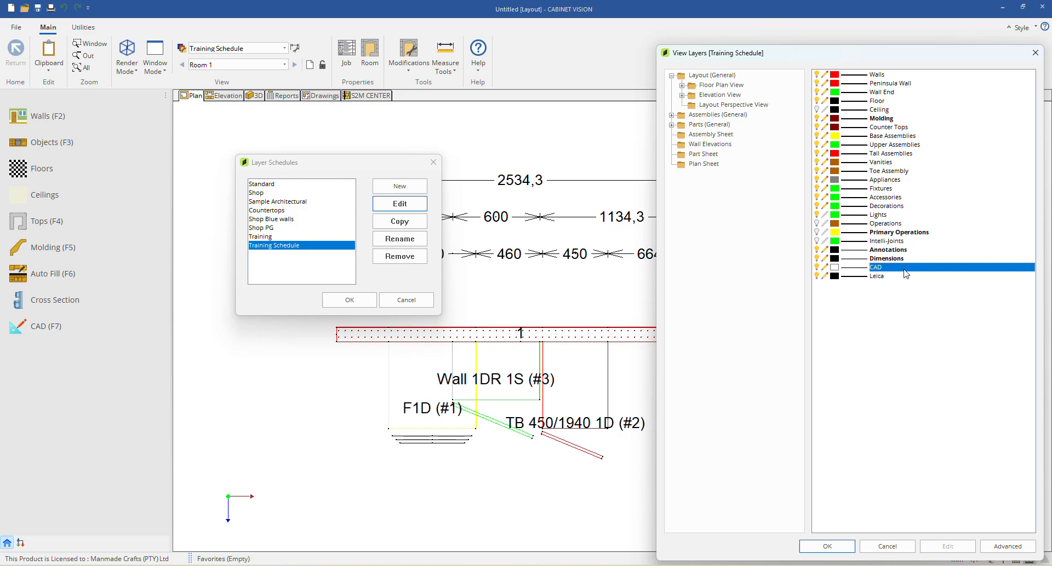
pyautogui.doubleClick(869, 277)
pyautogui.click(888, 353)
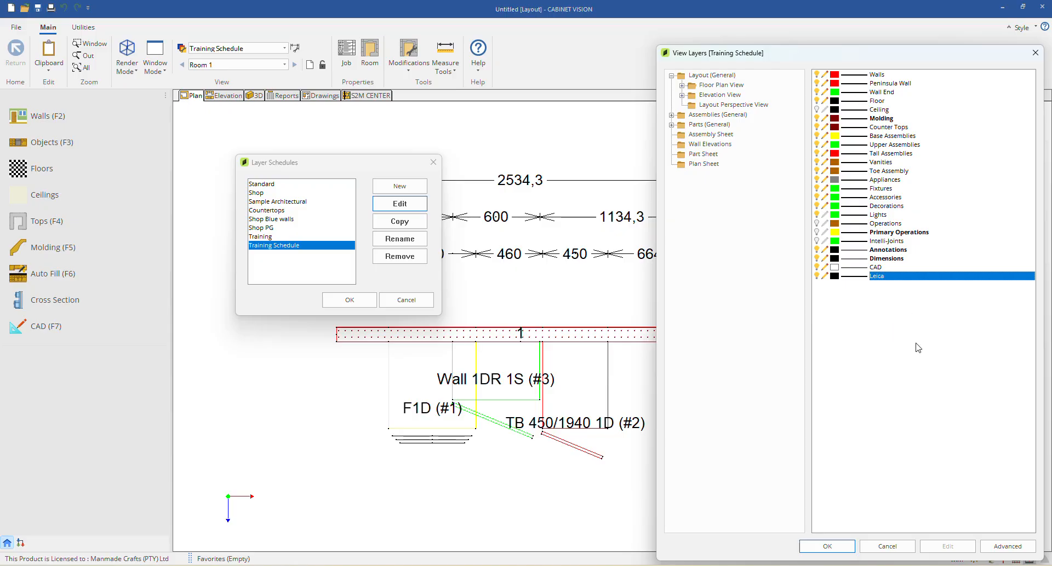
pyautogui.click(1024, 548)
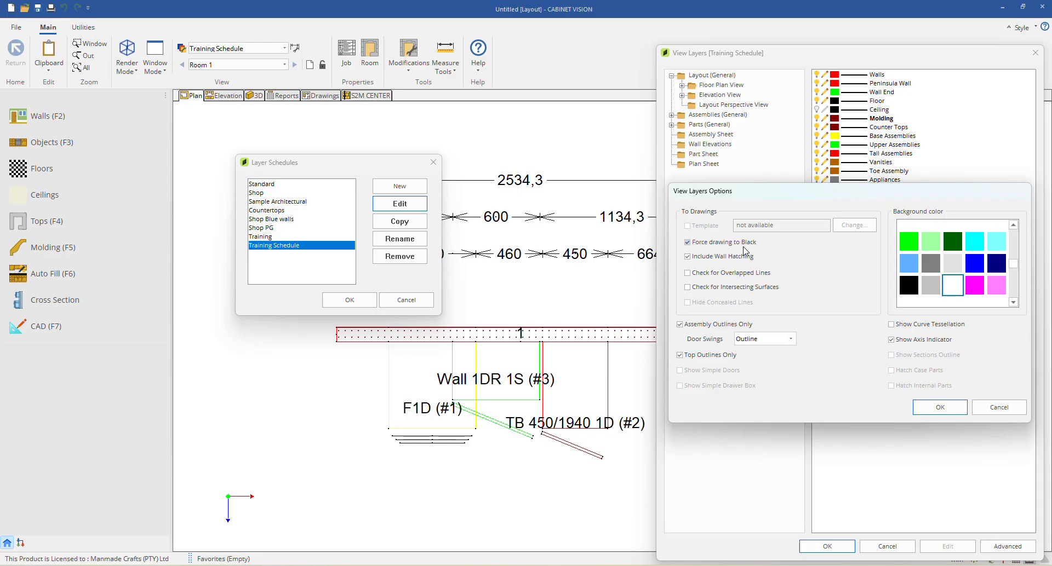
pyautogui.click(940, 407)
pyautogui.click(827, 546)
pyautogui.click(348, 300)
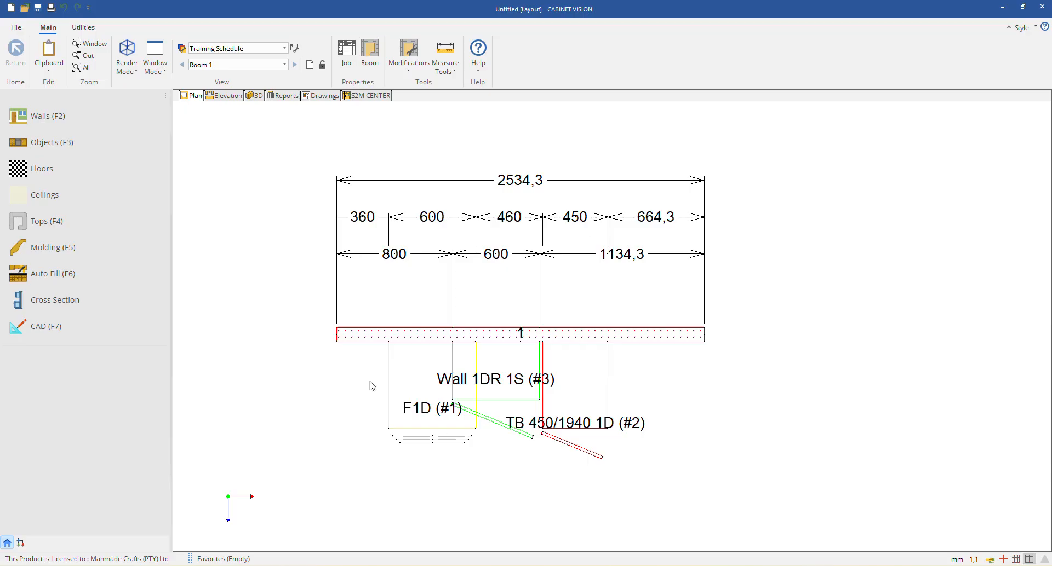
# Step: Send the current plan view to the drawings
pyautogui.rightClick(697, 387)
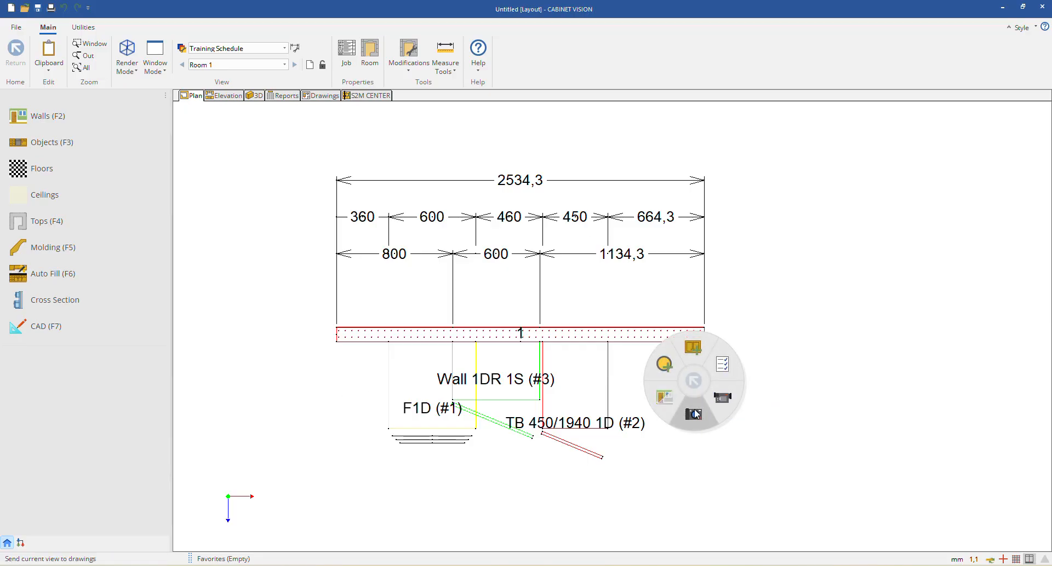
pyautogui.click(694, 414)
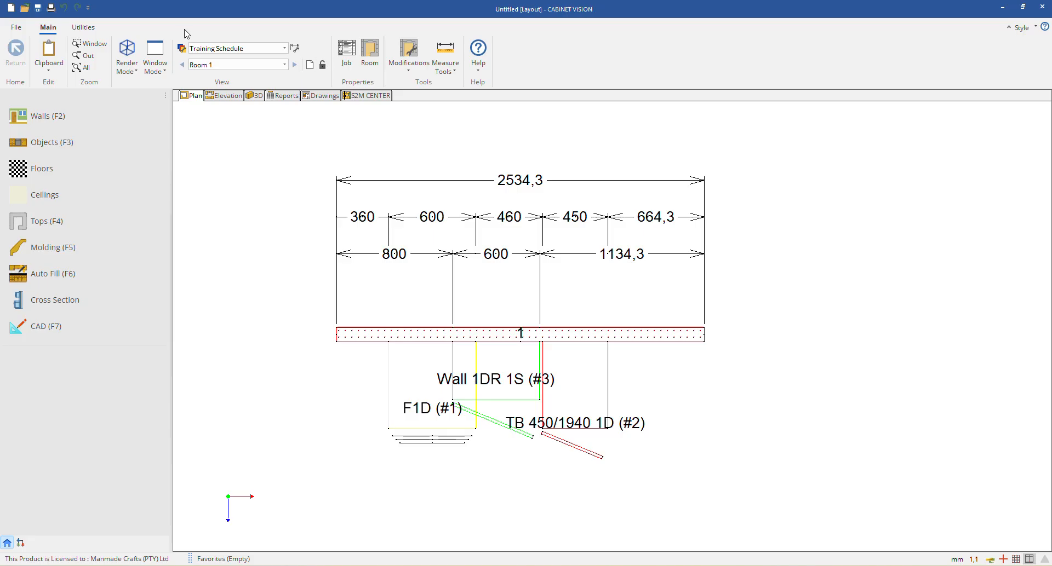
# Step: Turn off Force drawing to Black in Training Schedule's advanced options and send the plan view to the drawings again
pyautogui.click(181, 49)
pyautogui.click(587, 249)
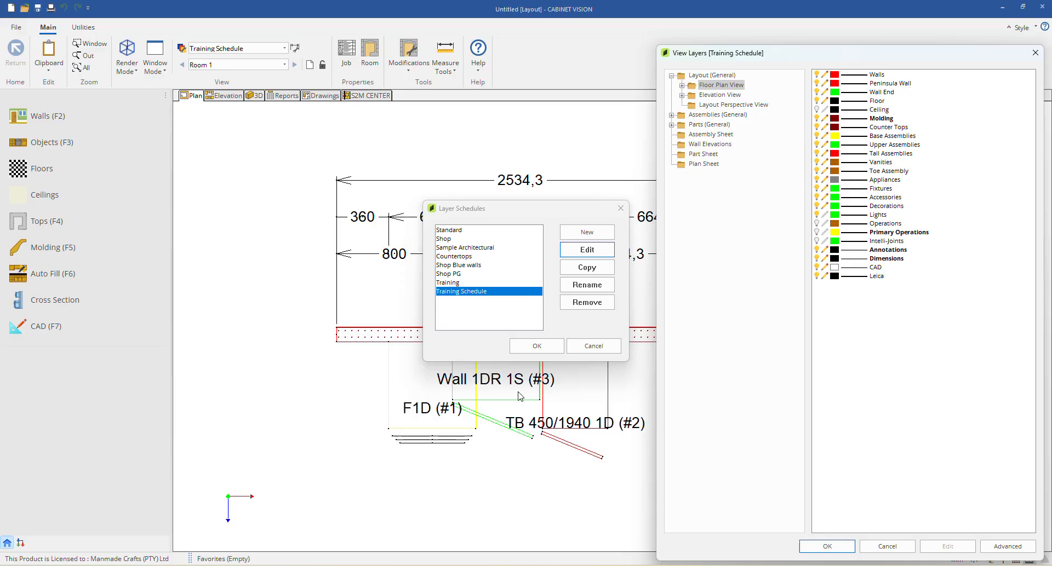
pyautogui.click(1008, 546)
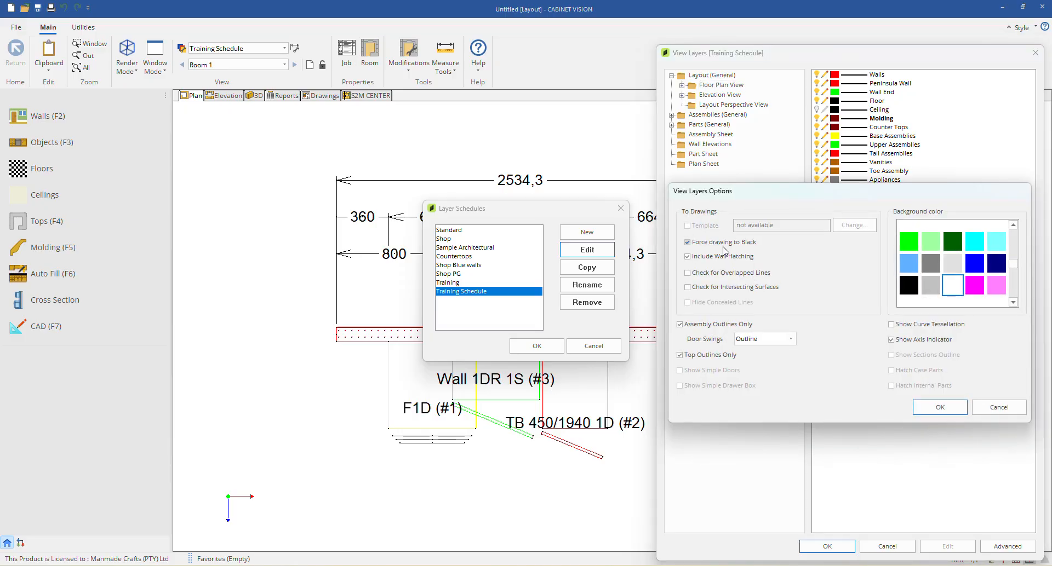
pyautogui.click(688, 245)
pyautogui.click(945, 411)
pyautogui.click(831, 545)
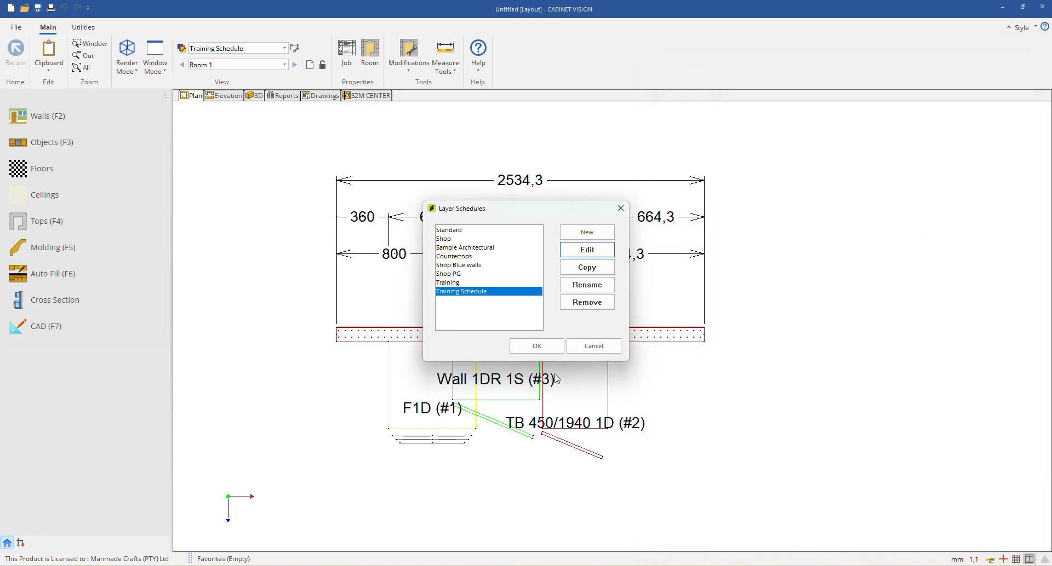
pyautogui.click(539, 346)
pyautogui.rightClick(535, 453)
pyautogui.click(547, 474)
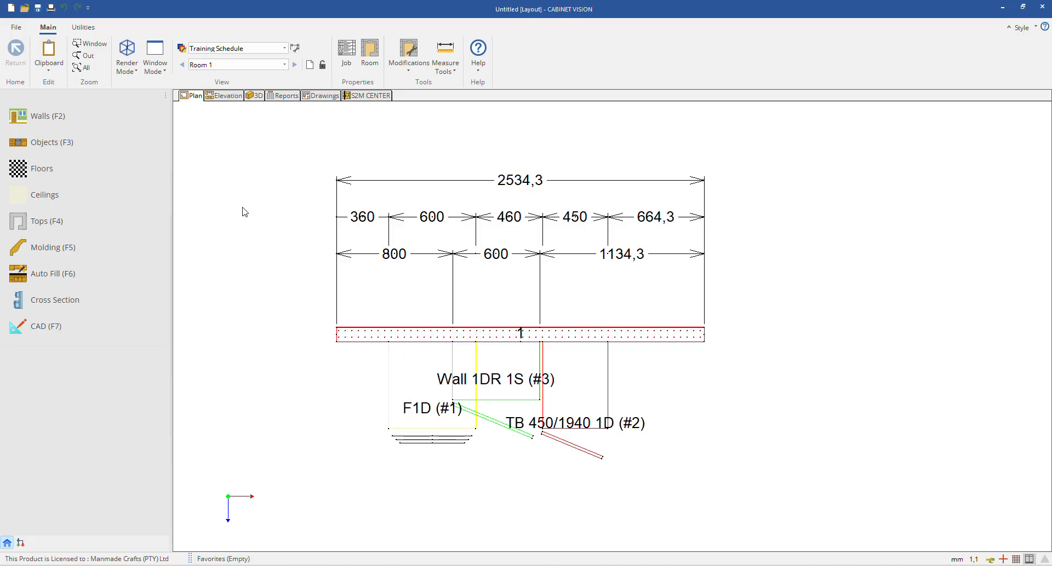
# Step: Turn Force drawing to Black back on and set the plan view's background color to bright green
pyautogui.click(183, 49)
pyautogui.click(587, 249)
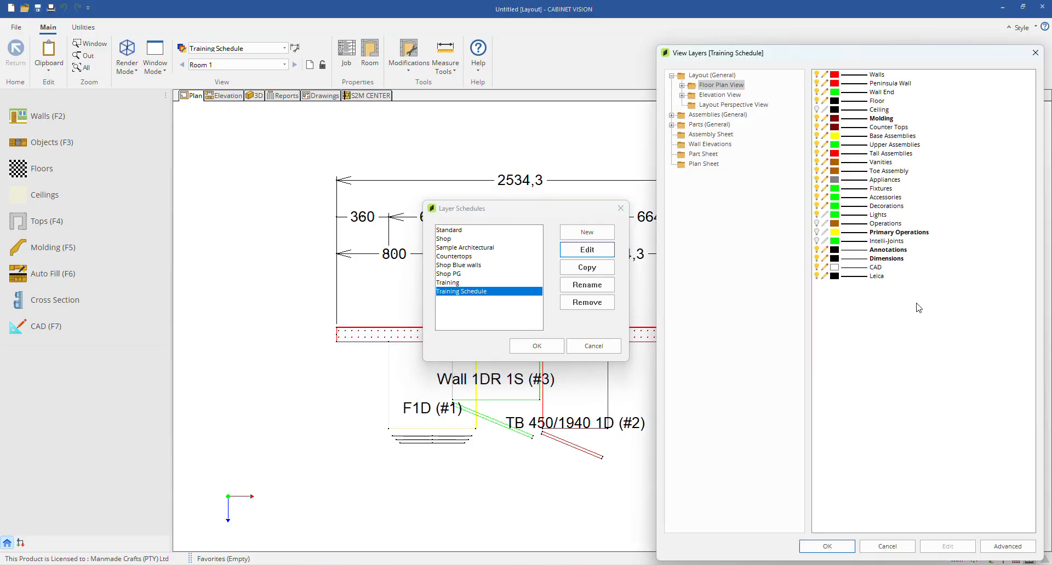
pyautogui.click(1007, 546)
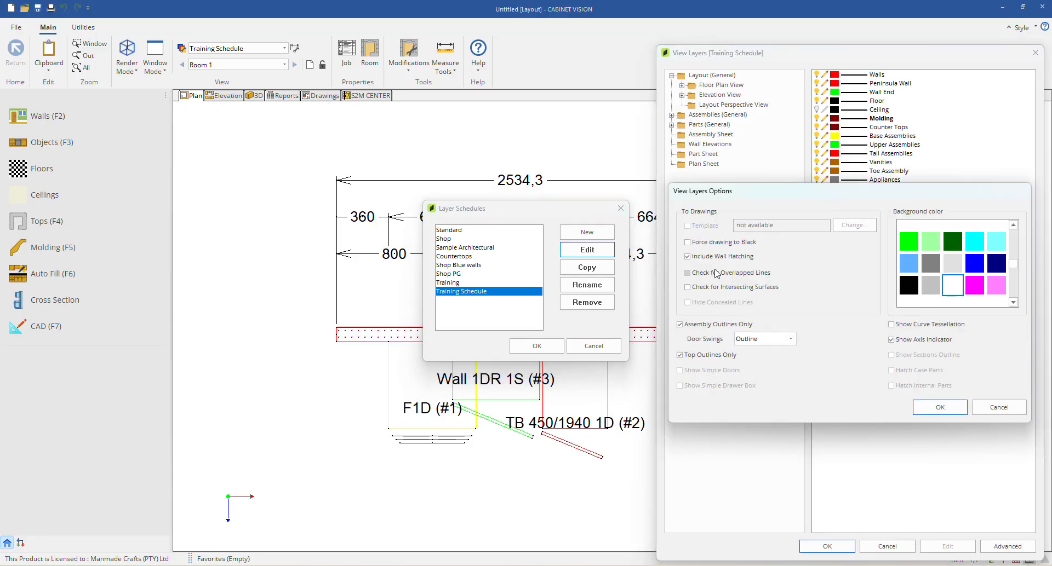
pyautogui.click(694, 244)
pyautogui.click(940, 407)
pyautogui.click(827, 546)
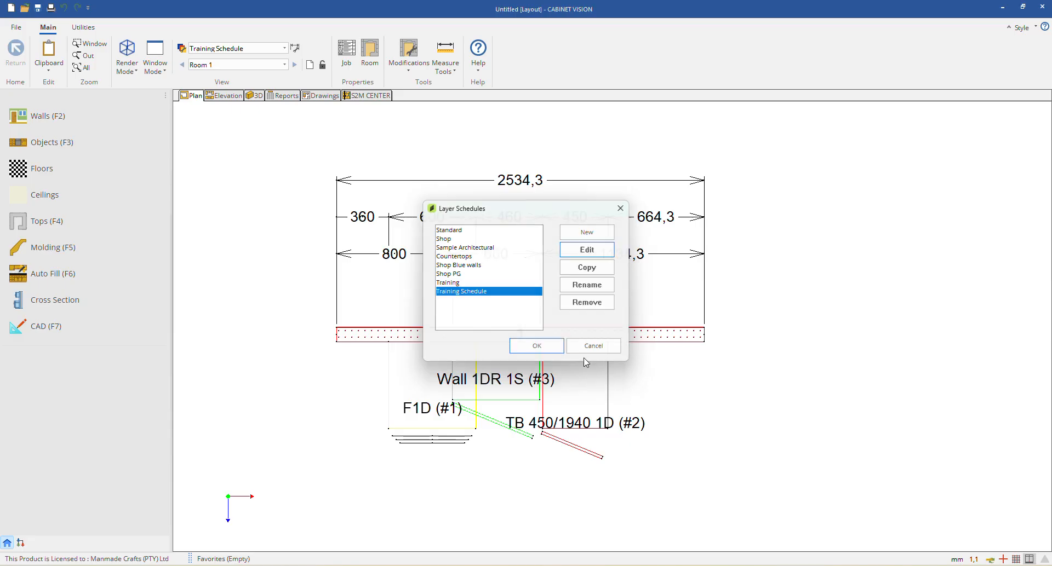
pyautogui.click(545, 346)
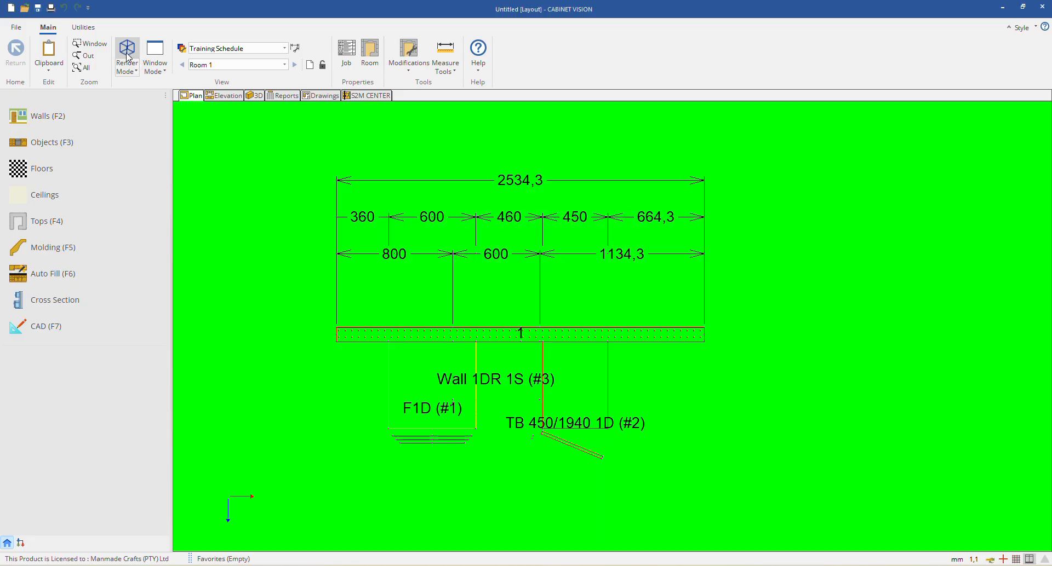
# Step: Change the Training Schedule's plan background color to light grey
pyautogui.click(182, 49)
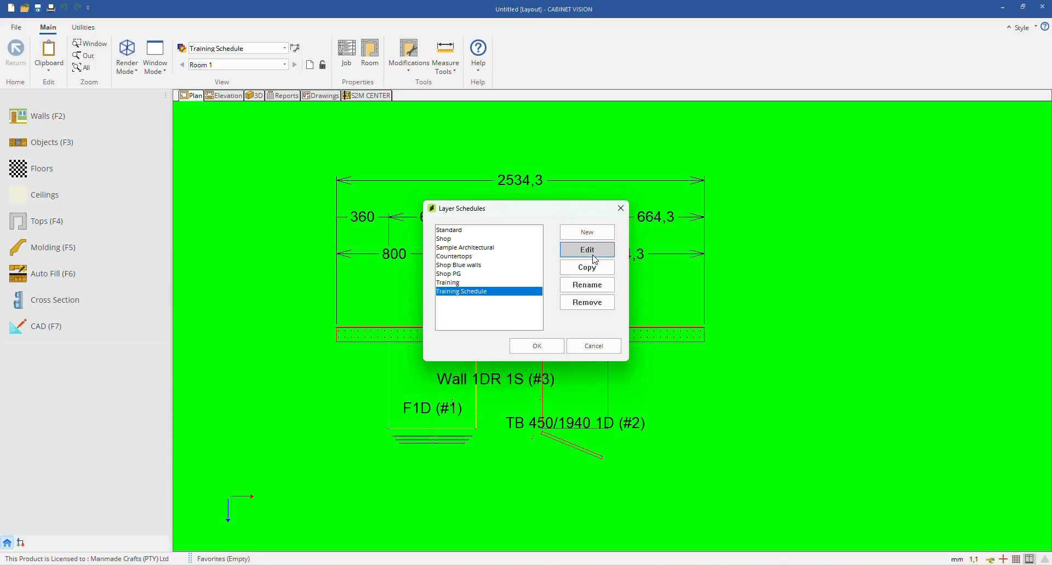
pyautogui.click(587, 250)
pyautogui.click(1007, 546)
pyautogui.click(954, 284)
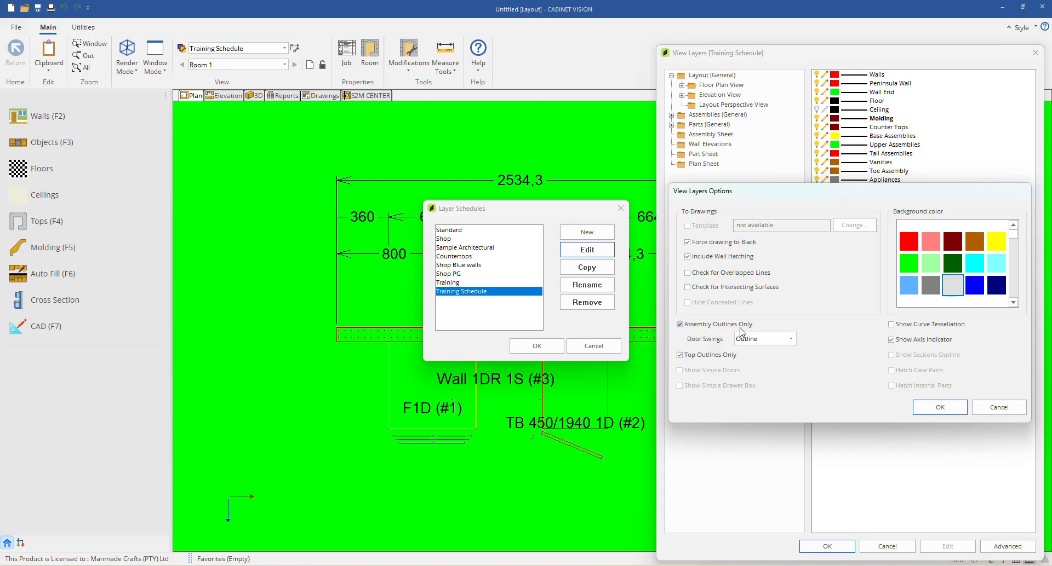
pyautogui.click(939, 407)
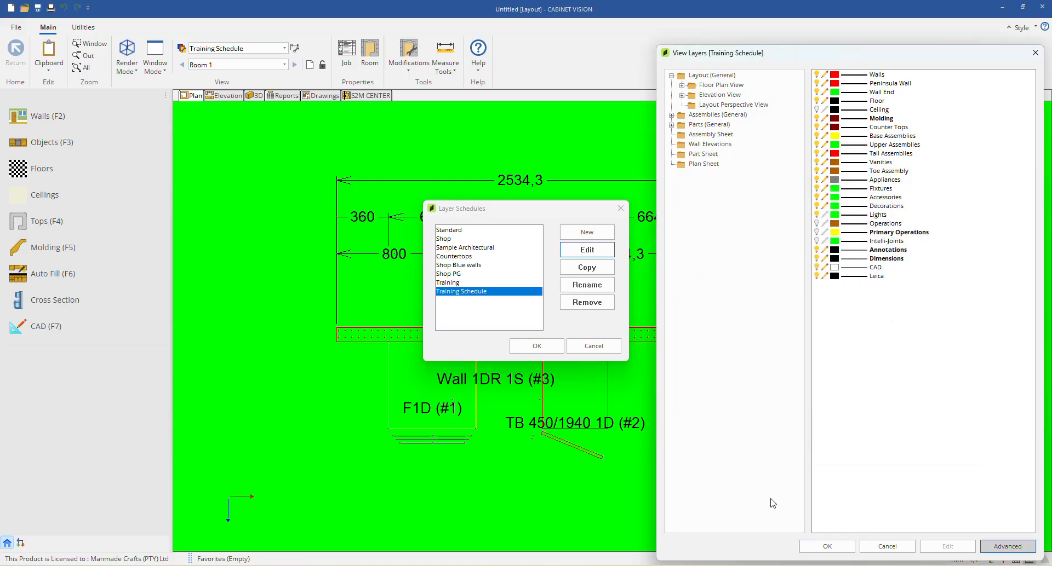
pyautogui.click(824, 545)
pyautogui.click(540, 346)
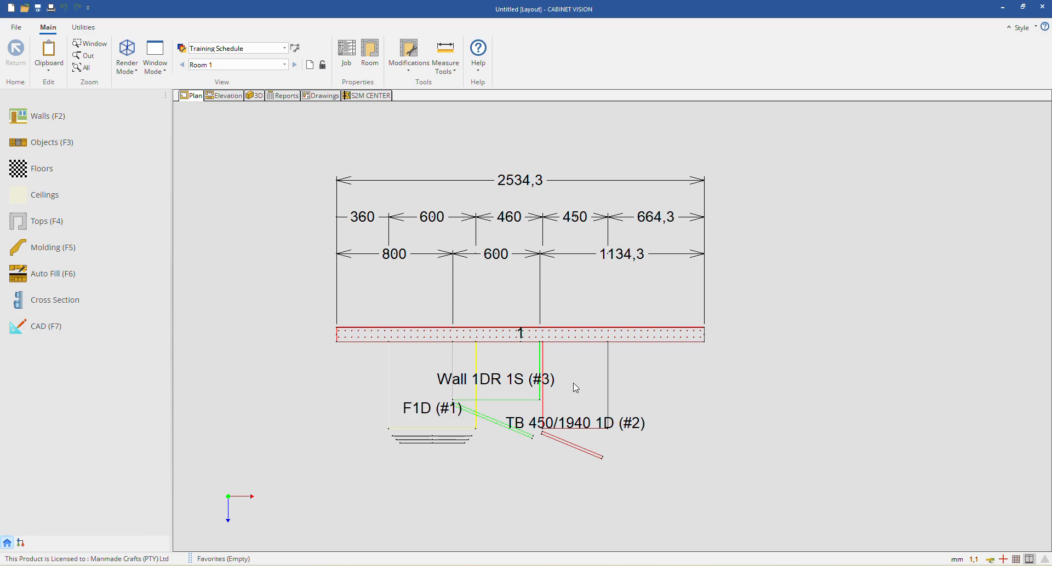
# Step: Turn off Assembly Outlines Only in the Training Schedule's advanced view layer options
pyautogui.click(183, 51)
pyautogui.click(587, 249)
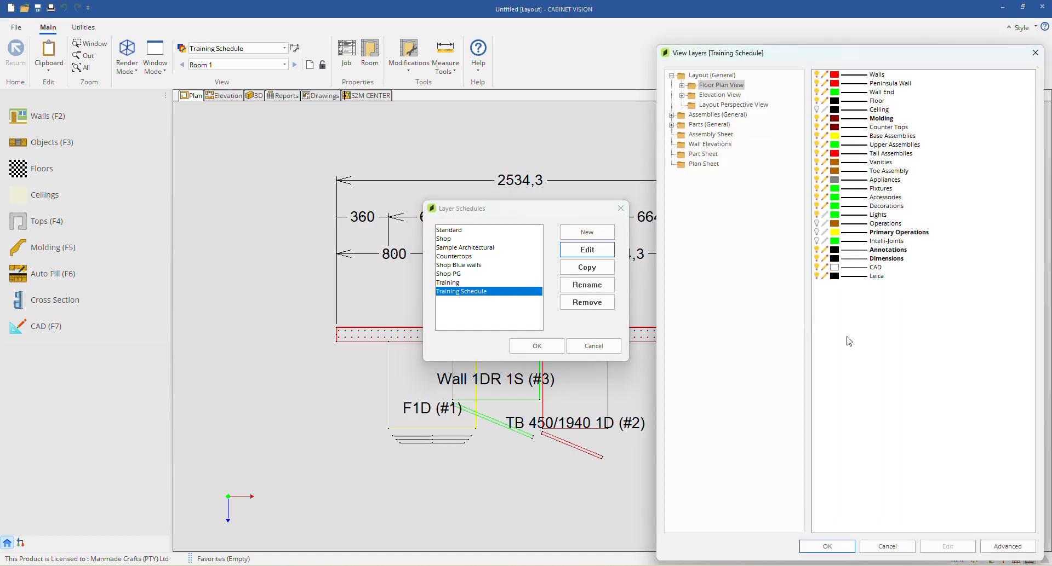
pyautogui.click(1008, 546)
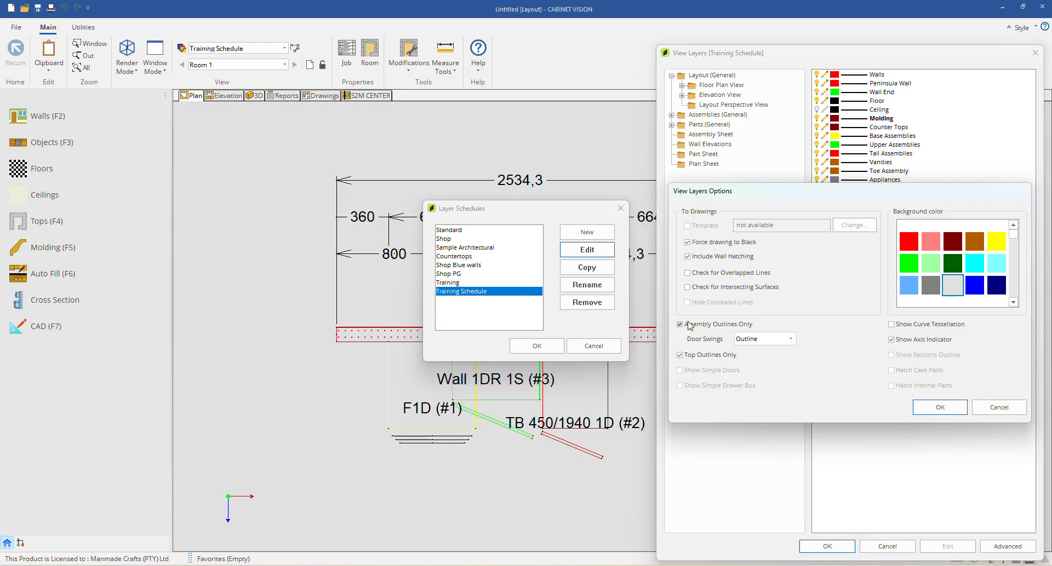
pyautogui.click(939, 407)
pyautogui.click(831, 547)
pyautogui.click(539, 346)
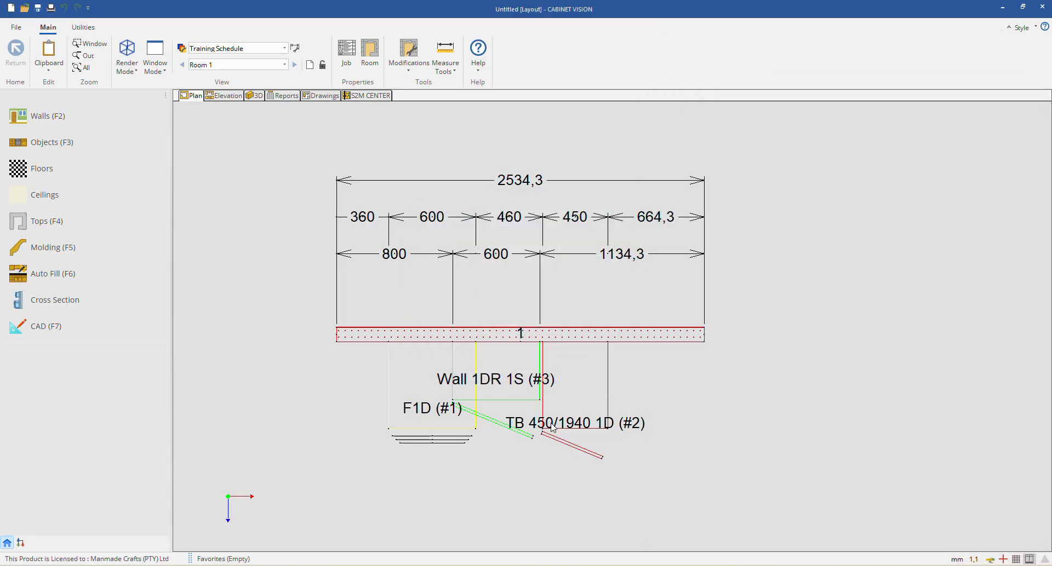
# Step: Reapply Training Schedule to the plan and examine how the cabinets' parts and hardware are drawn
pyautogui.click(227, 50)
pyautogui.click(223, 58)
pyautogui.click(227, 50)
pyautogui.click(233, 144)
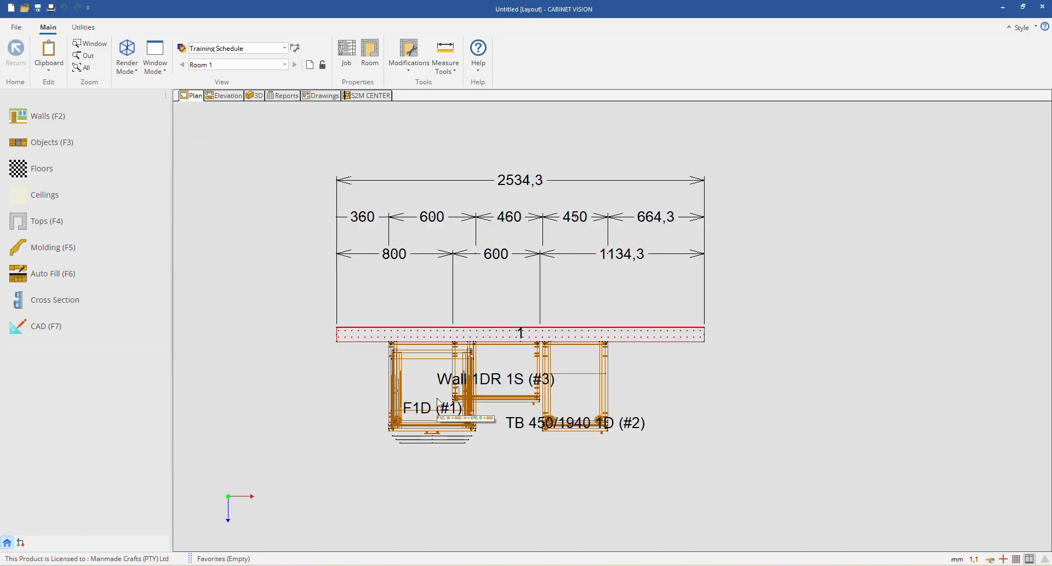
pyautogui.scroll(3, 439, 404)
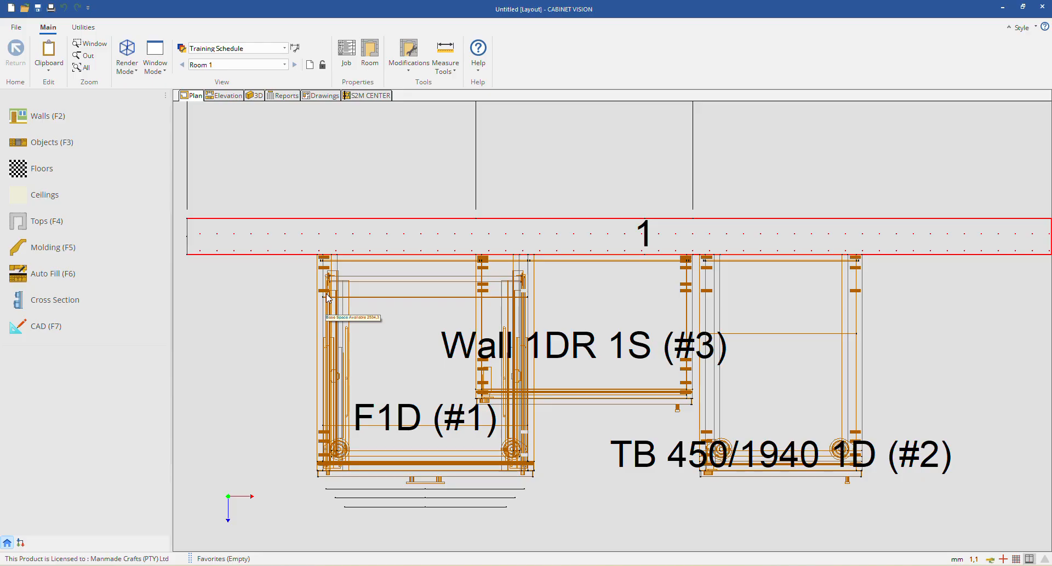
pyautogui.scroll(2, 327, 298)
pyautogui.scroll(-4, 321, 301)
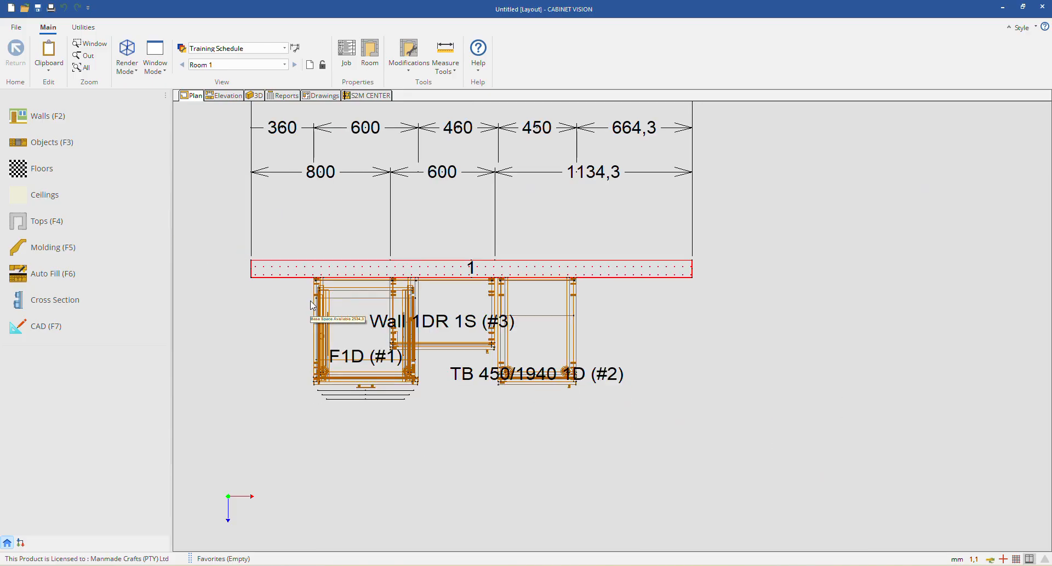
pyautogui.scroll(2, 312, 305)
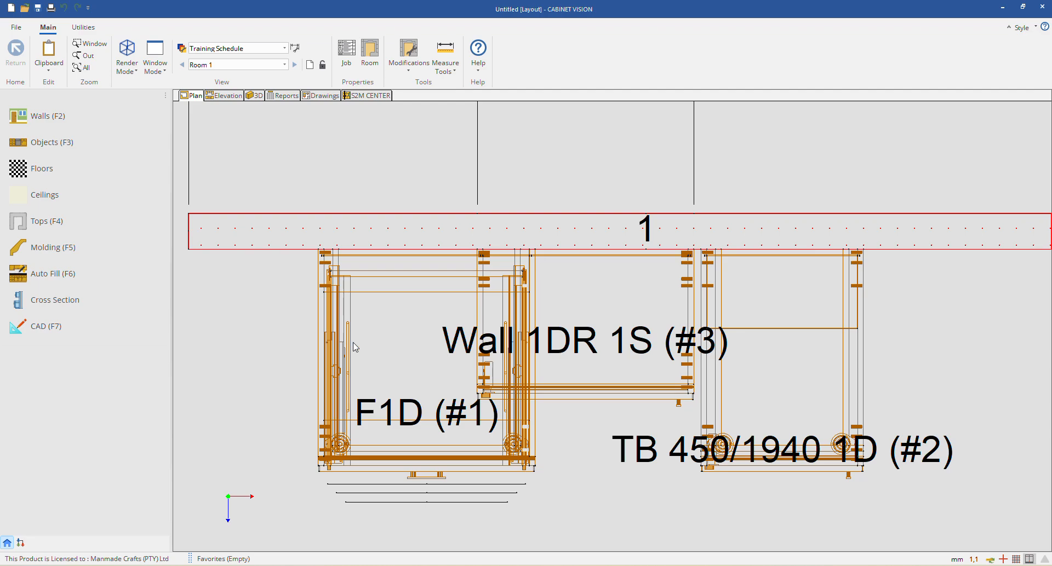
# Step: Turn Assembly Outlines Only back on with Door Swings set to Outline in Training Schedule's advanced options
pyautogui.click(182, 48)
pyautogui.click(582, 250)
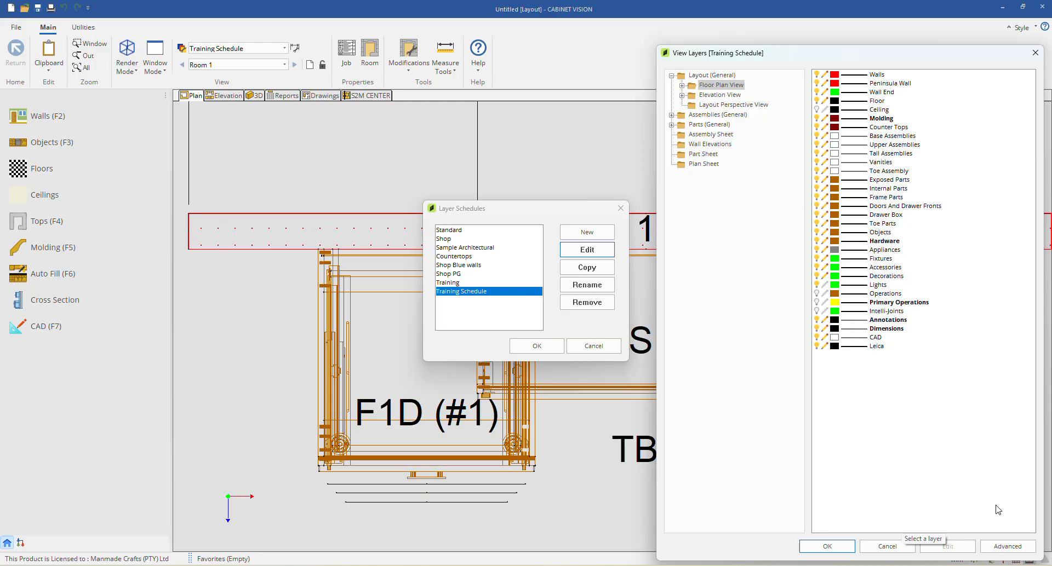
pyautogui.click(1007, 546)
pyautogui.click(680, 324)
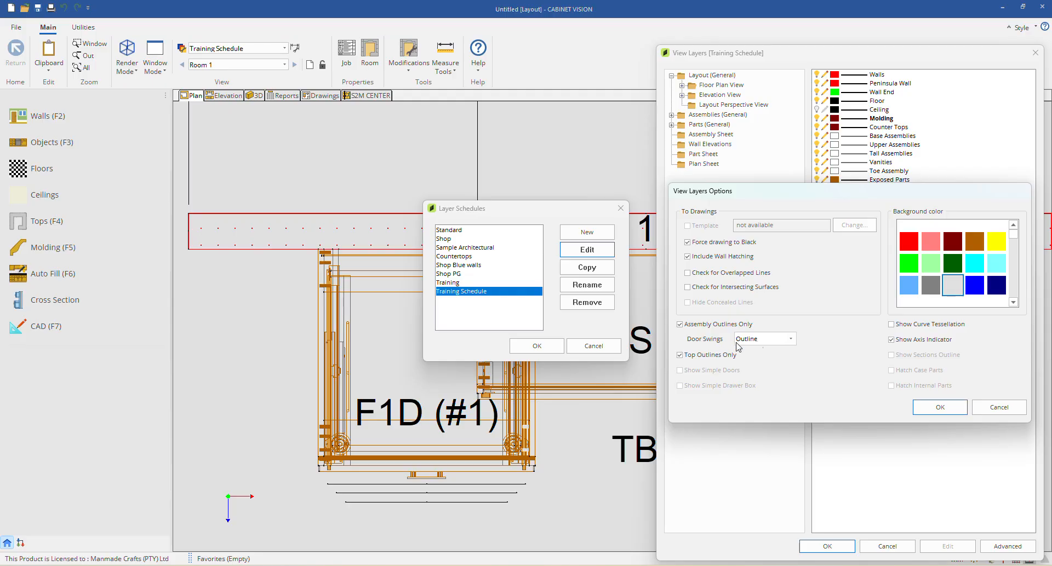
pyautogui.click(758, 340)
pyautogui.click(765, 362)
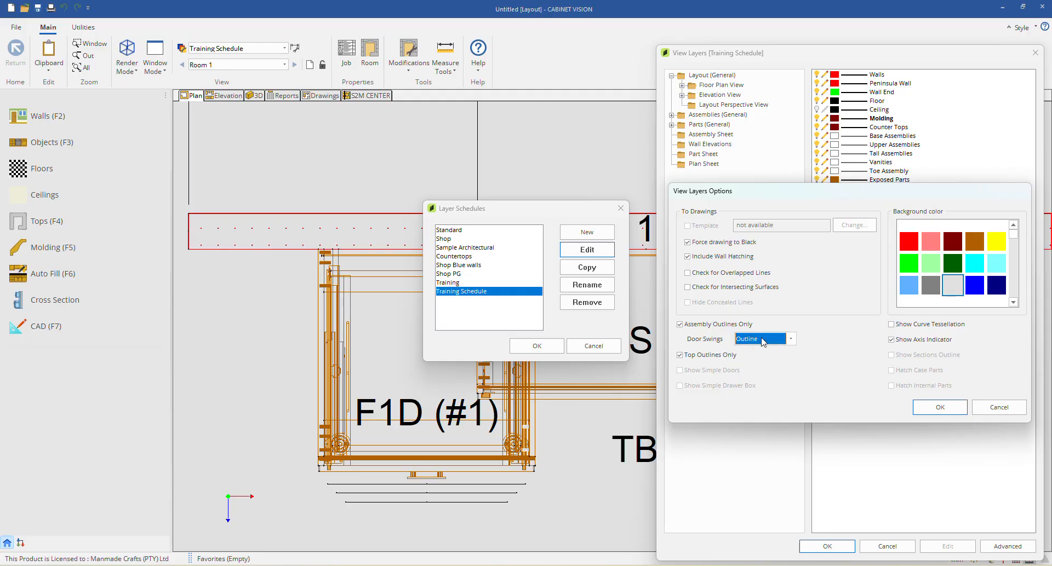
pyautogui.click(707, 325)
pyautogui.click(723, 326)
pyautogui.click(931, 407)
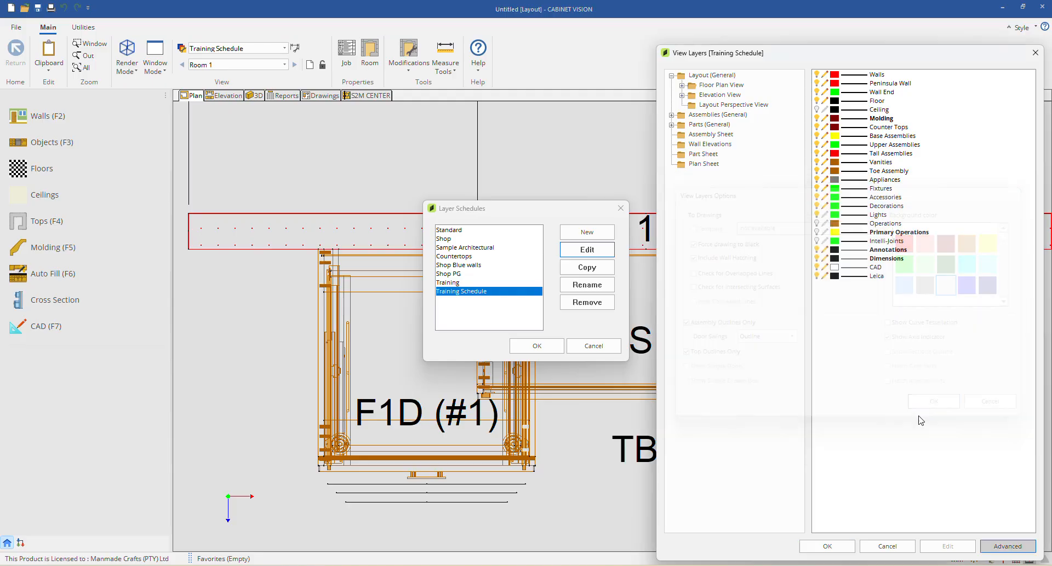
pyautogui.click(841, 550)
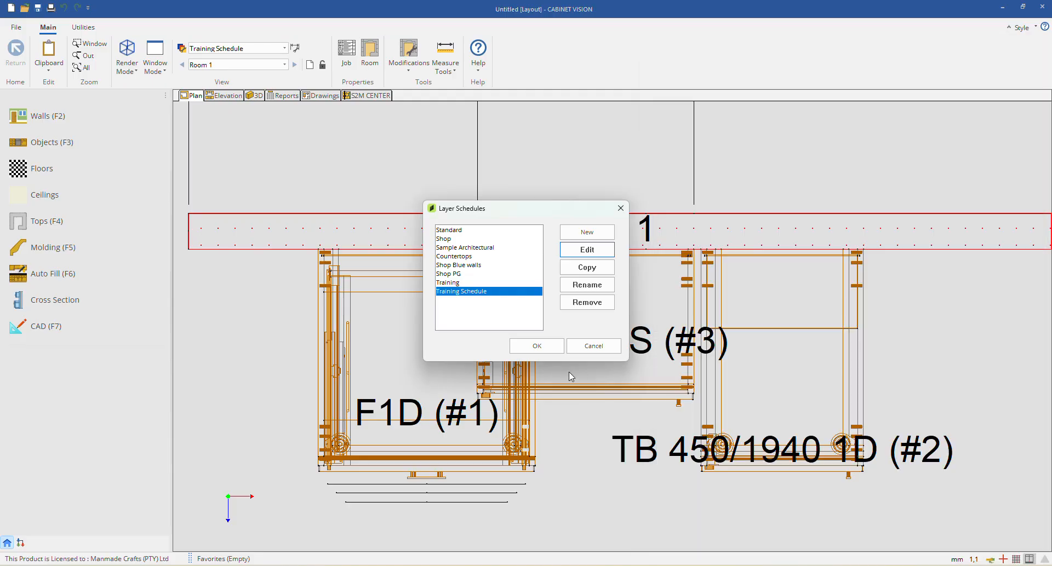
pyautogui.click(538, 347)
# Step: Reapply Training Schedule to refresh the plan view
pyautogui.click(236, 48)
pyautogui.click(206, 61)
pyautogui.click(236, 48)
pyautogui.click(219, 145)
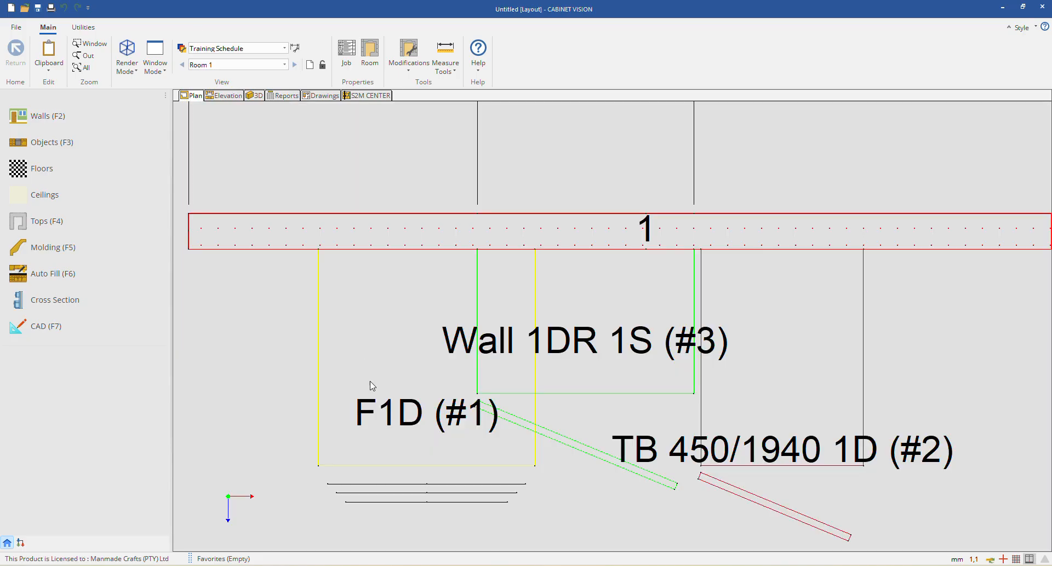
# Step: Compare the plan's appearance under the Shop PG layer schedule, and return to Training Schedule
pyautogui.scroll(2, 286, 240)
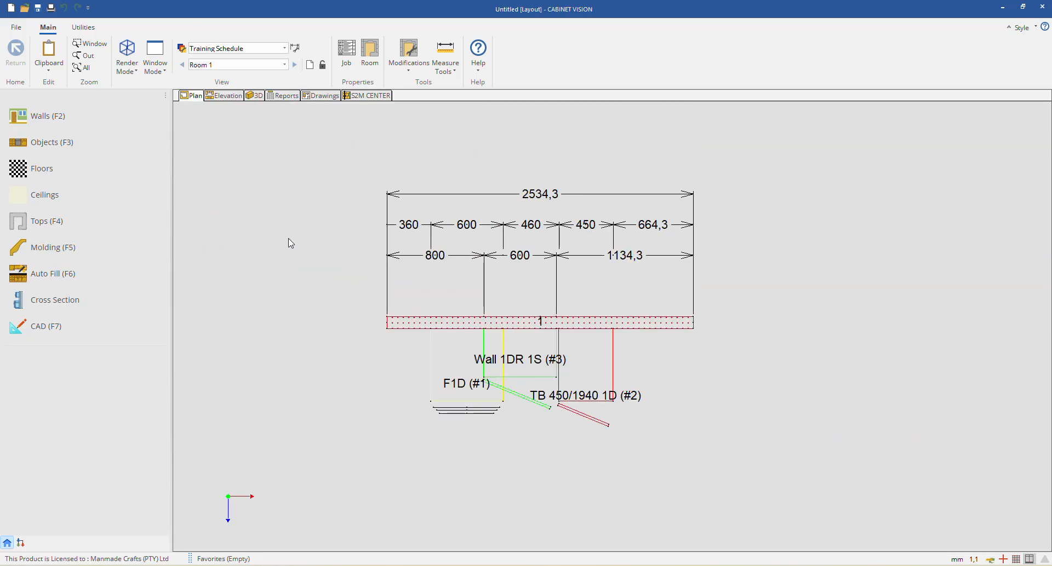
pyautogui.click(222, 49)
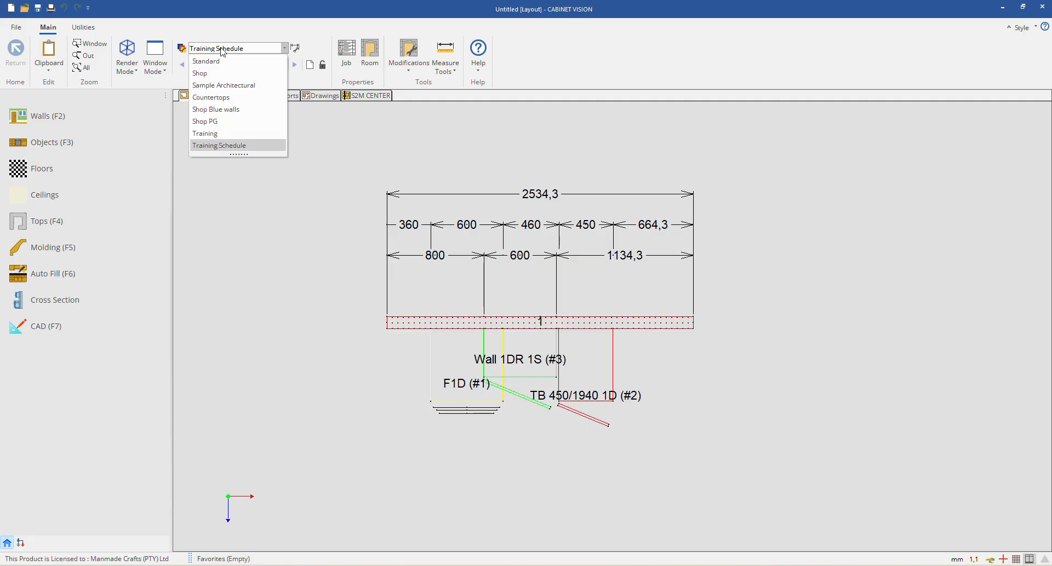
pyautogui.click(222, 122)
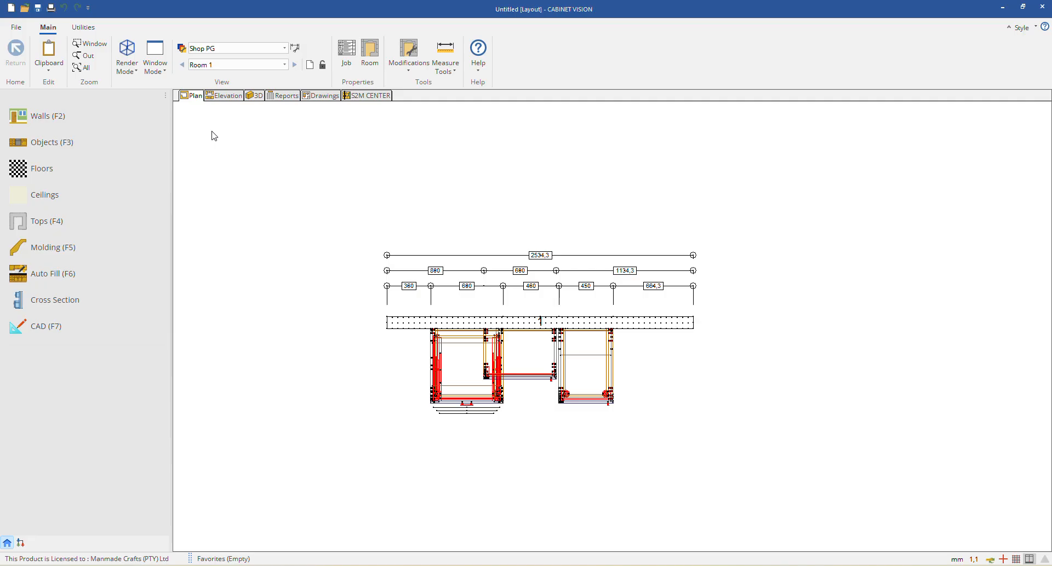
pyautogui.scroll(-1, 366, 223)
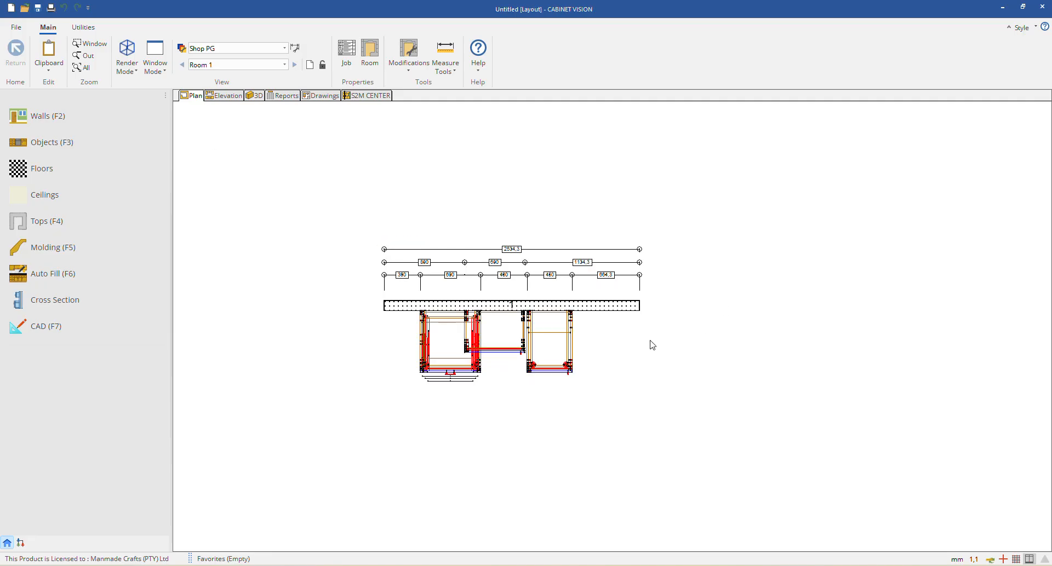
pyautogui.click(236, 49)
pyautogui.click(216, 135)
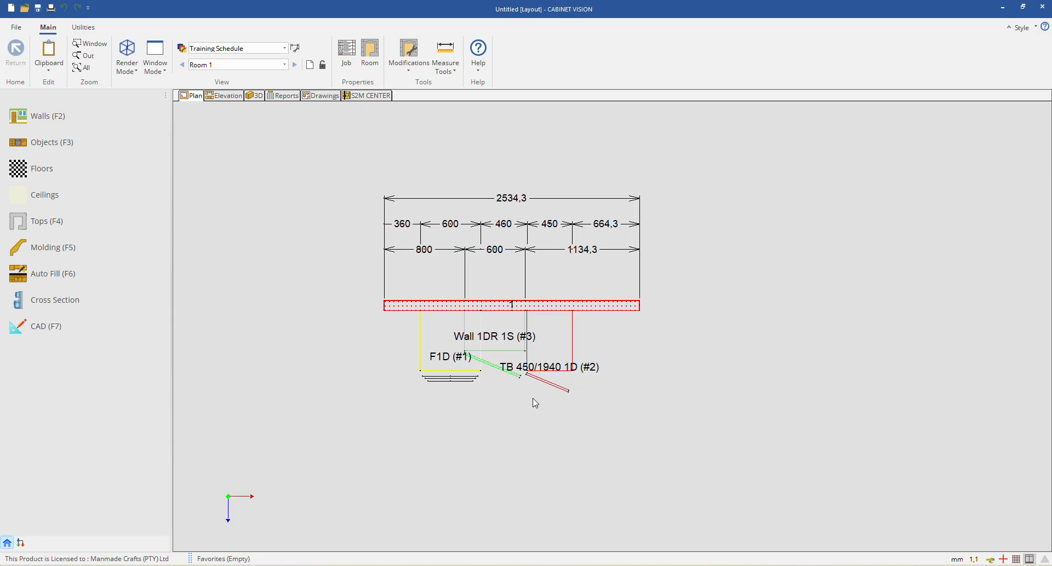
# Step: Set Door Swings to Annotation in Training Schedule's advanced view layer options and accept the schedule changes
pyautogui.click(181, 49)
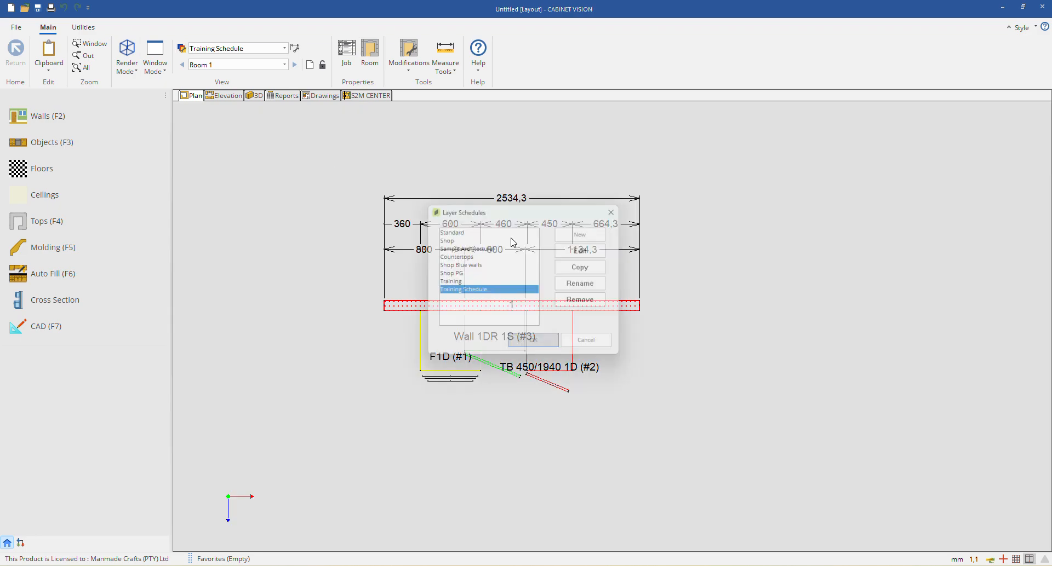
pyautogui.click(596, 250)
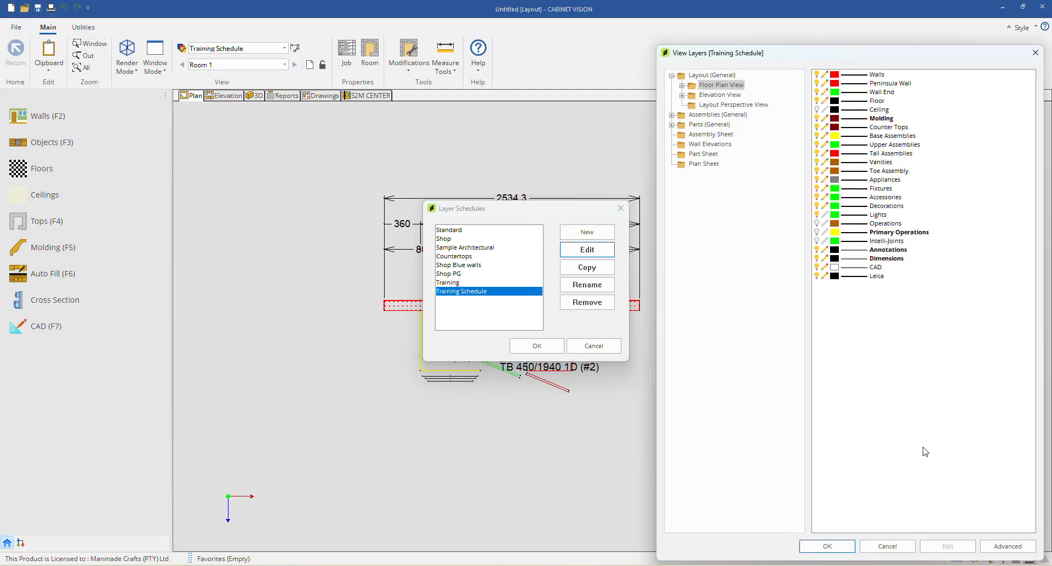
pyautogui.click(1007, 547)
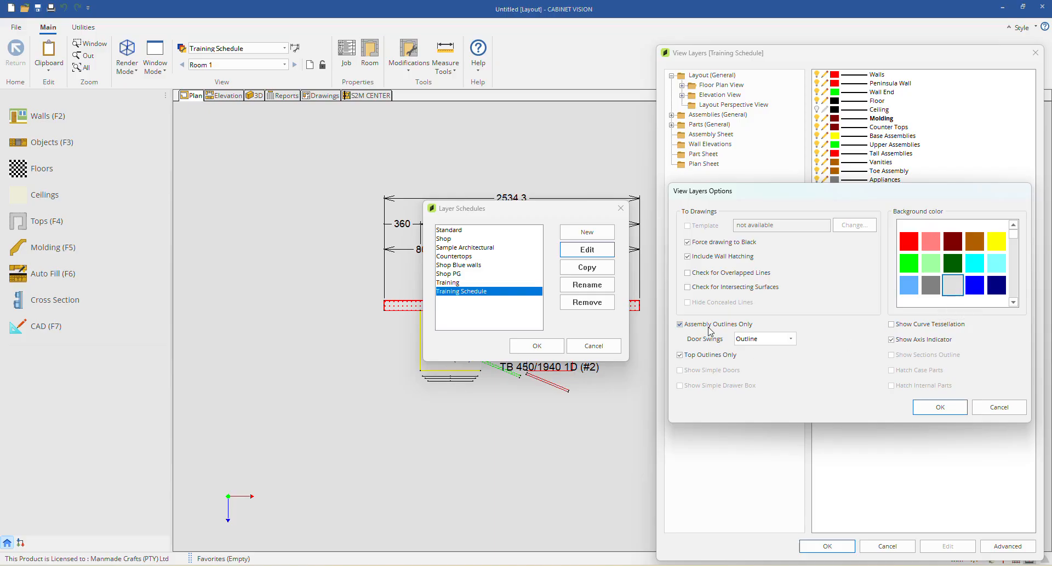
pyautogui.click(760, 340)
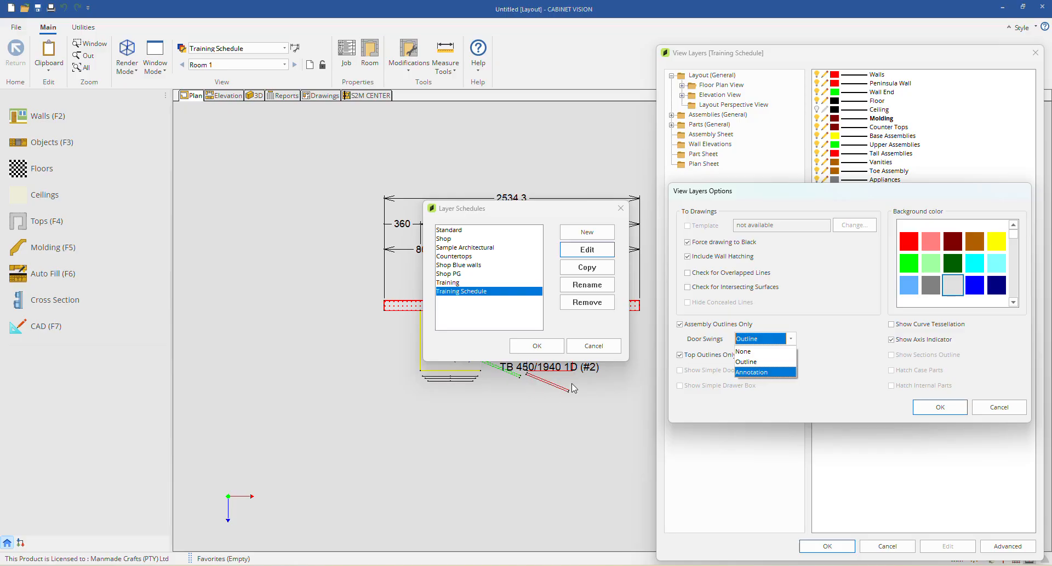
pyautogui.click(752, 372)
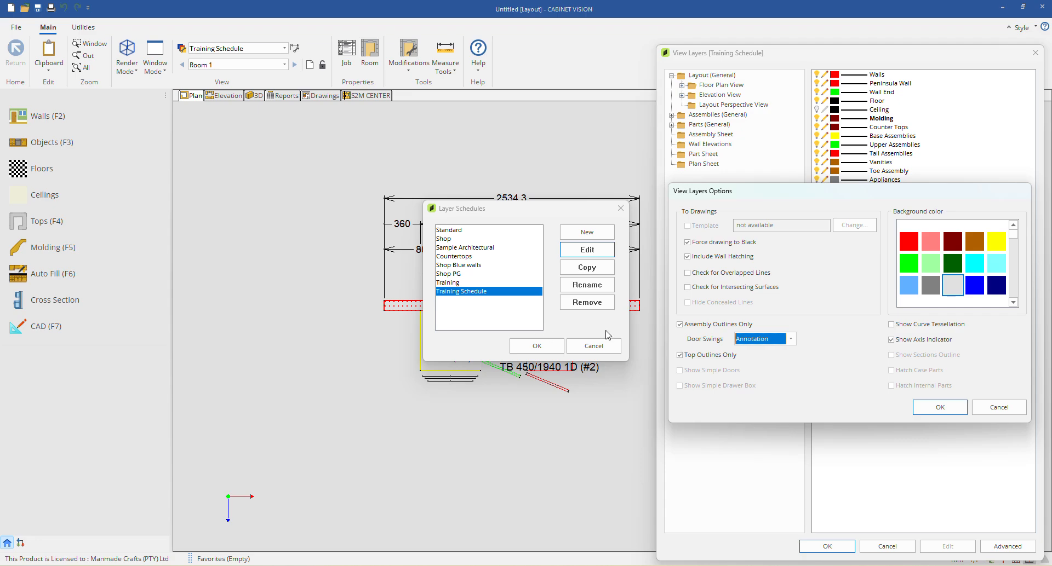
pyautogui.click(940, 407)
pyautogui.click(860, 551)
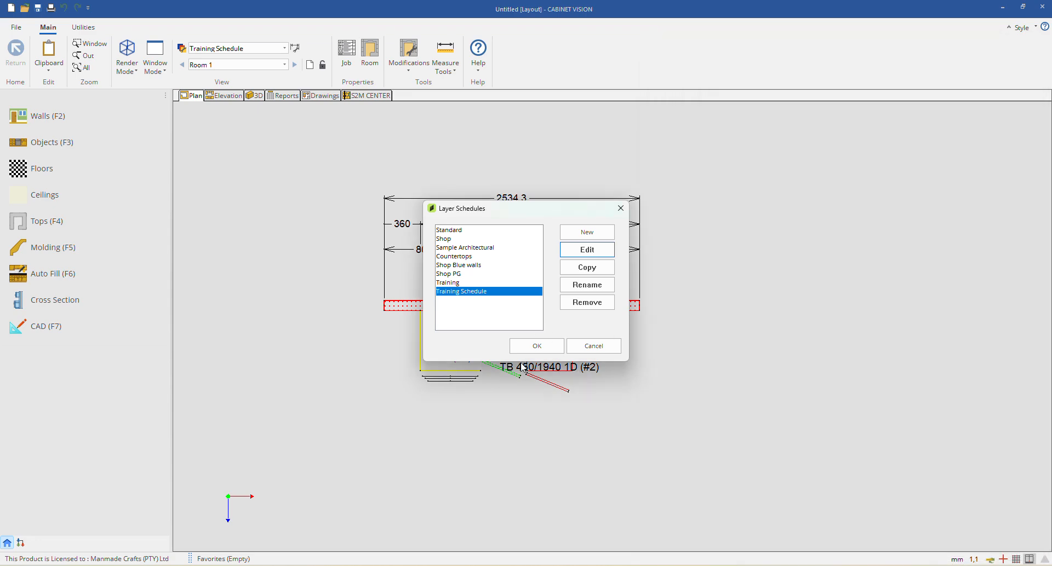
pyautogui.click(536, 346)
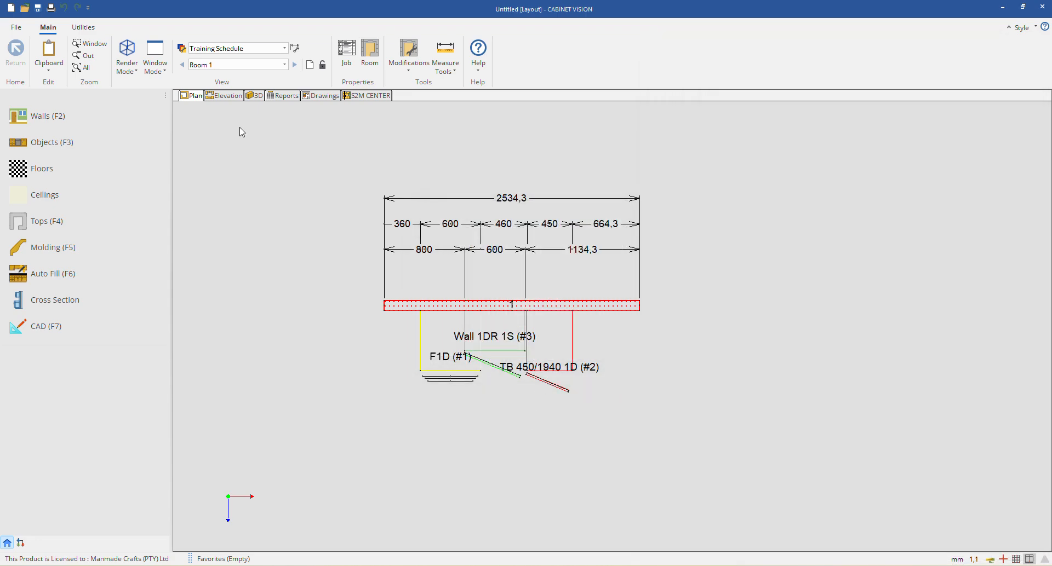
# Step: Refresh the plan by applying Standard and returning to Training Schedule, and examine how the cabinet door swings are drawn
pyautogui.click(207, 51)
pyautogui.click(206, 60)
pyautogui.click(209, 51)
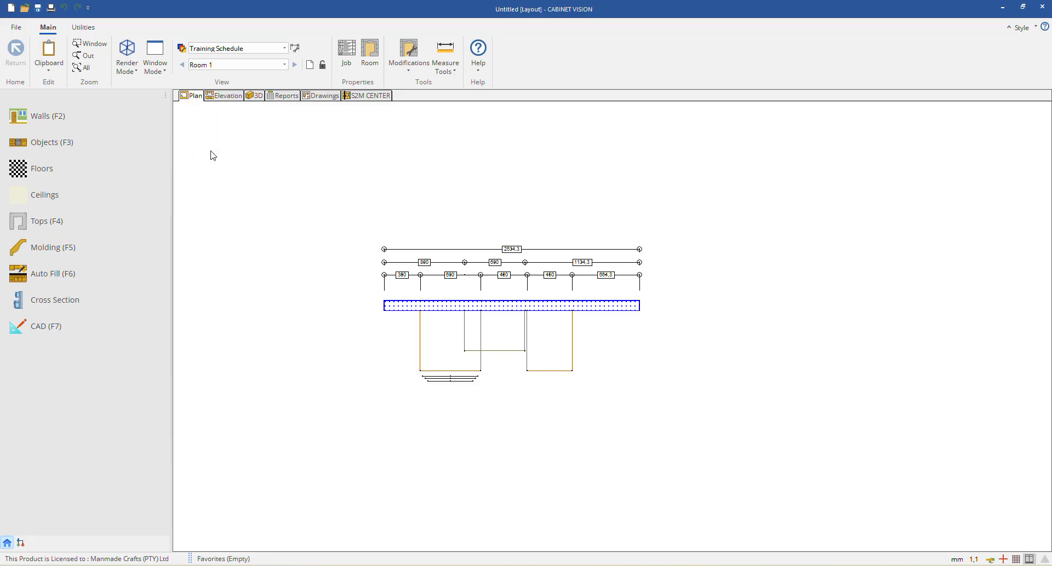
pyautogui.click(212, 145)
pyautogui.scroll(3, 554, 392)
pyautogui.scroll(2, 515, 378)
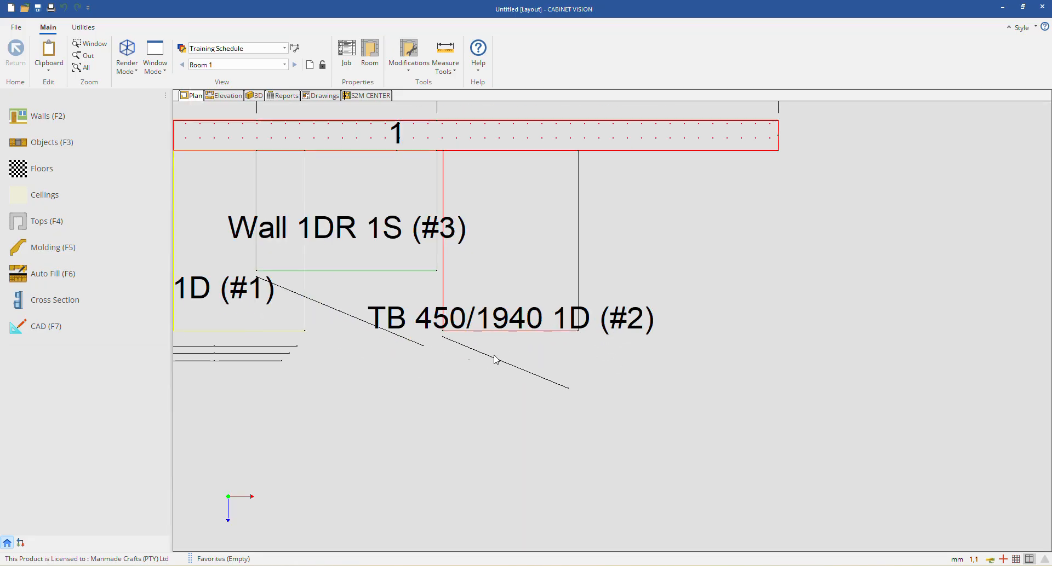
pyautogui.scroll(-1, 558, 384)
pyautogui.scroll(-2, 557, 383)
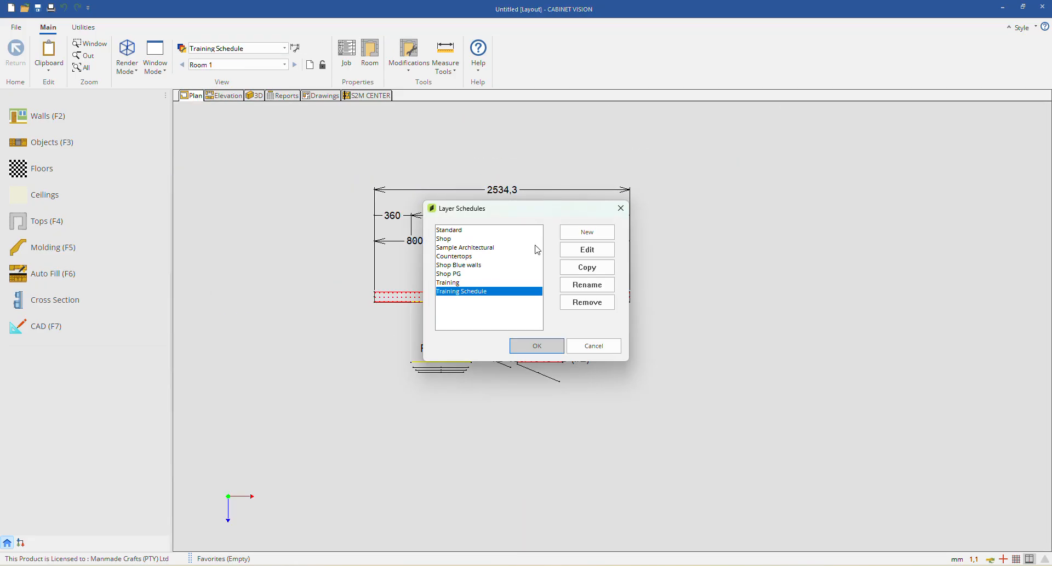
# Step: Review the outline options in Training Schedule's advanced view layer settings and close the schedule editor
pyautogui.click(572, 249)
pyautogui.click(1006, 546)
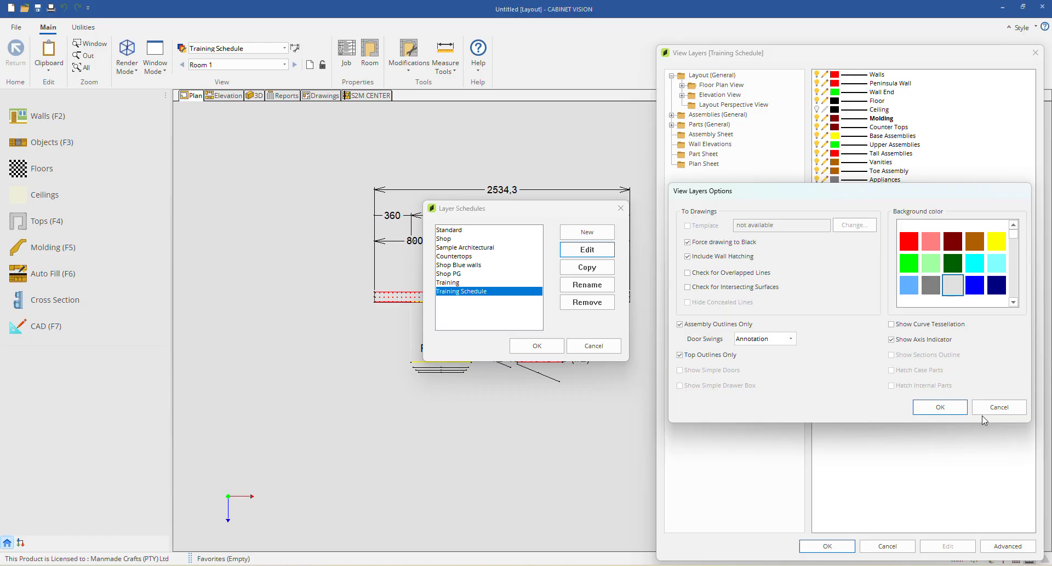
pyautogui.click(957, 410)
pyautogui.click(827, 546)
pyautogui.click(518, 345)
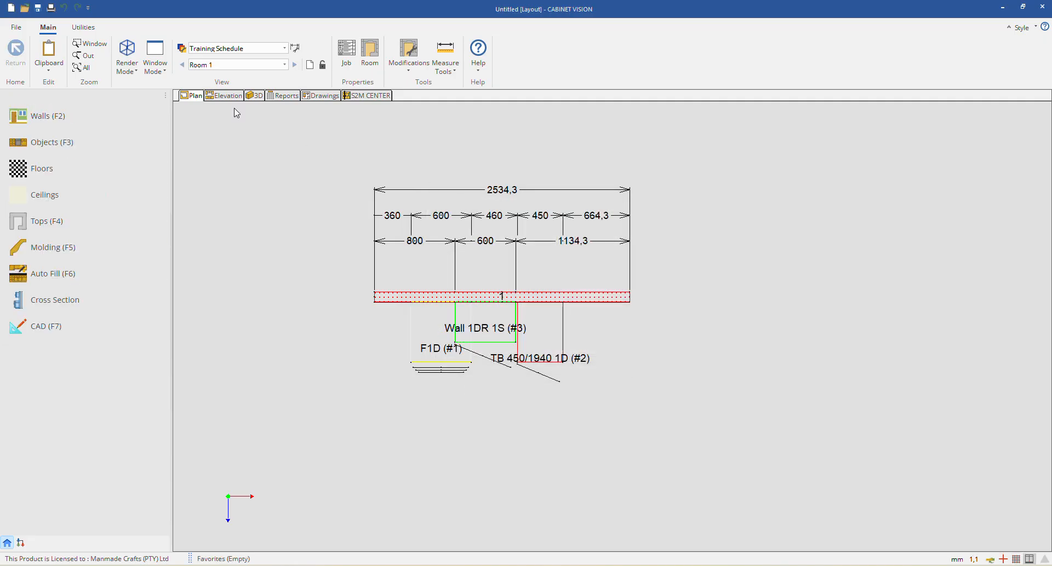
# Step: Move the tall cabinet to 1950 mm and the wall cabinet to about 1290 mm from the wall's left end
pyautogui.click(549, 333)
pyautogui.moveTo(541, 332); pyautogui.dragTo(593, 322)
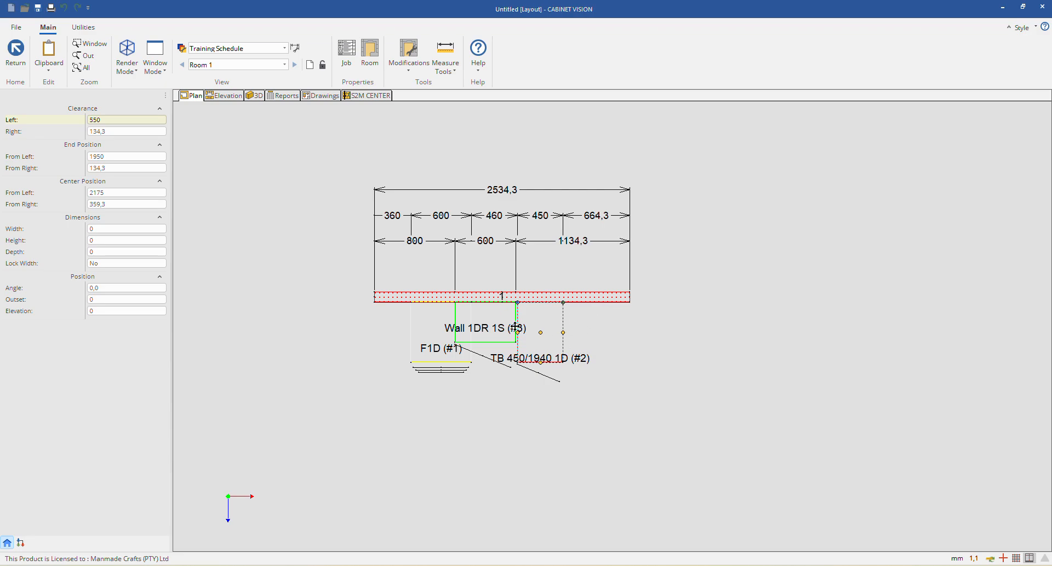
pyautogui.moveTo(490, 327); pyautogui.dragTo(526, 390)
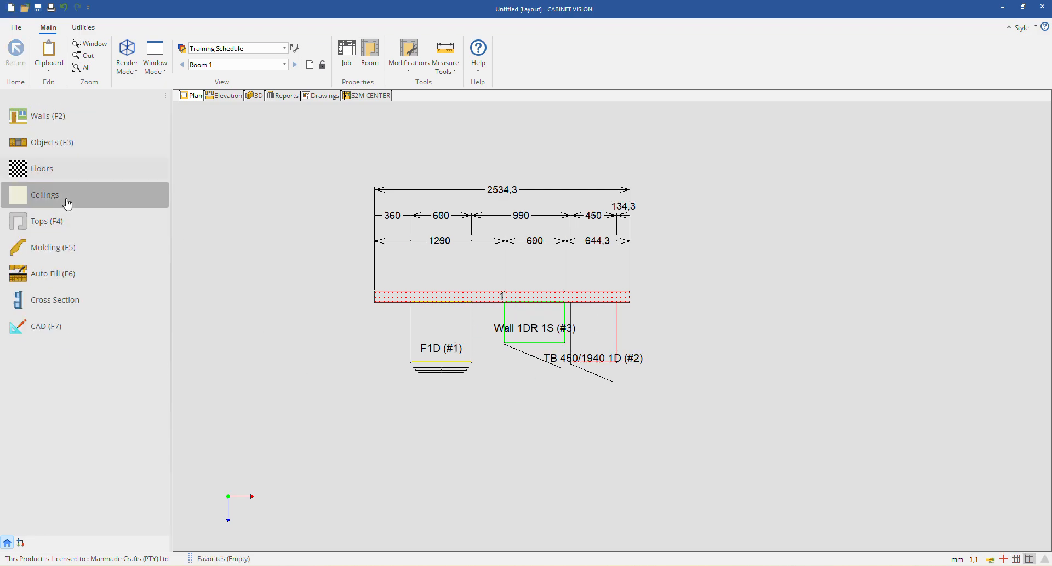
# Step: Create a new rectangular countertop 600 mm deep over base cabinet F1D, extending past both of its sides
pyautogui.click(65, 225)
pyautogui.click(53, 151)
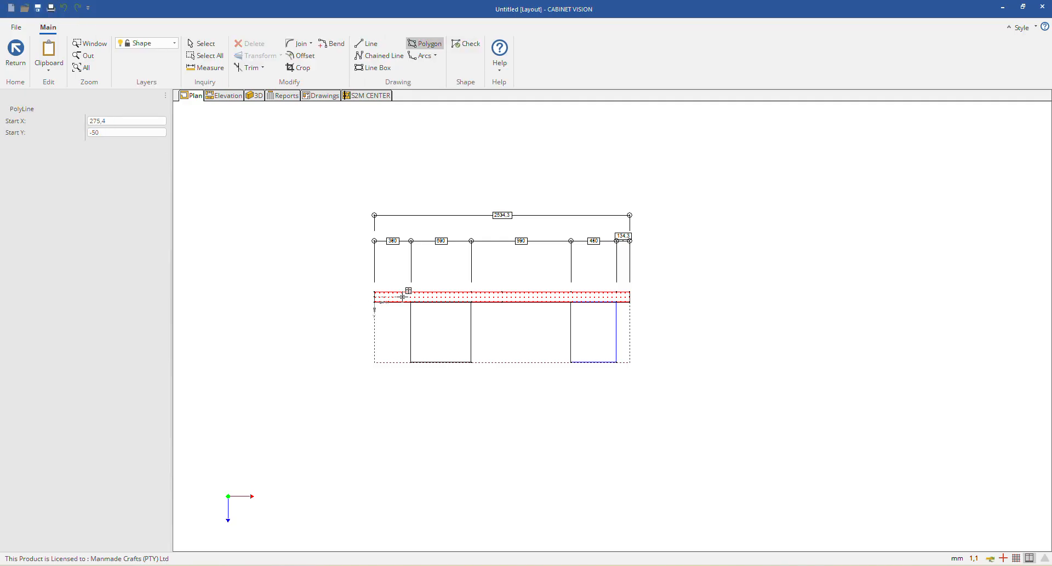
pyautogui.click(392, 302)
pyautogui.click(392, 363)
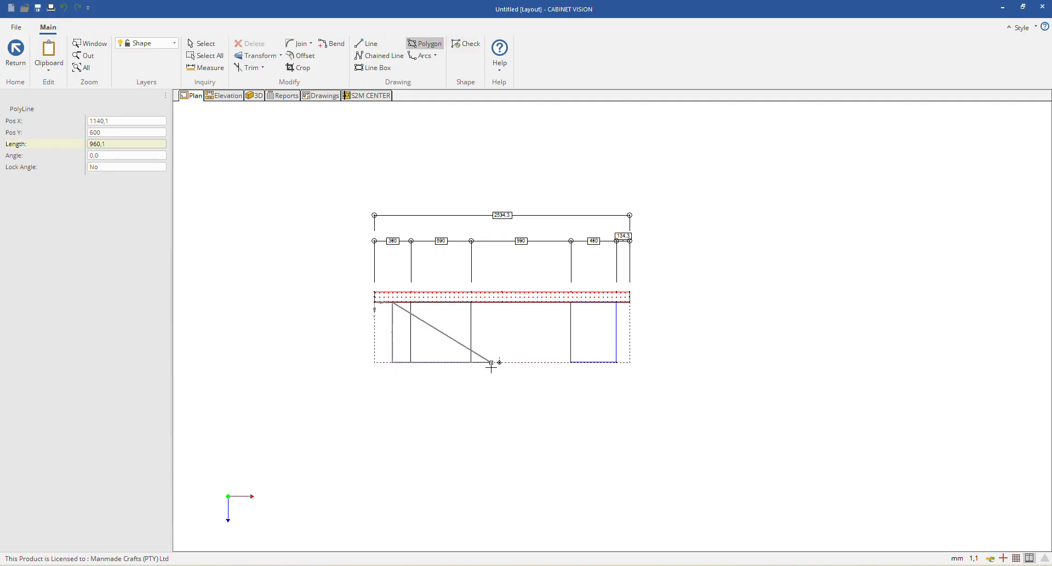
pyautogui.click(502, 363)
pyautogui.click(502, 303)
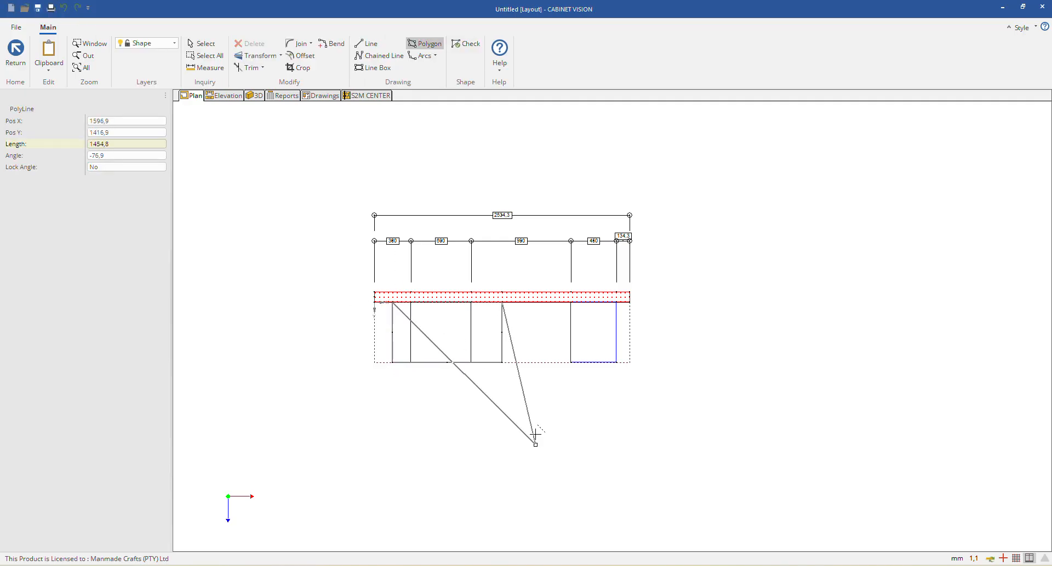
pyautogui.press('Escape')
pyautogui.click(492, 310)
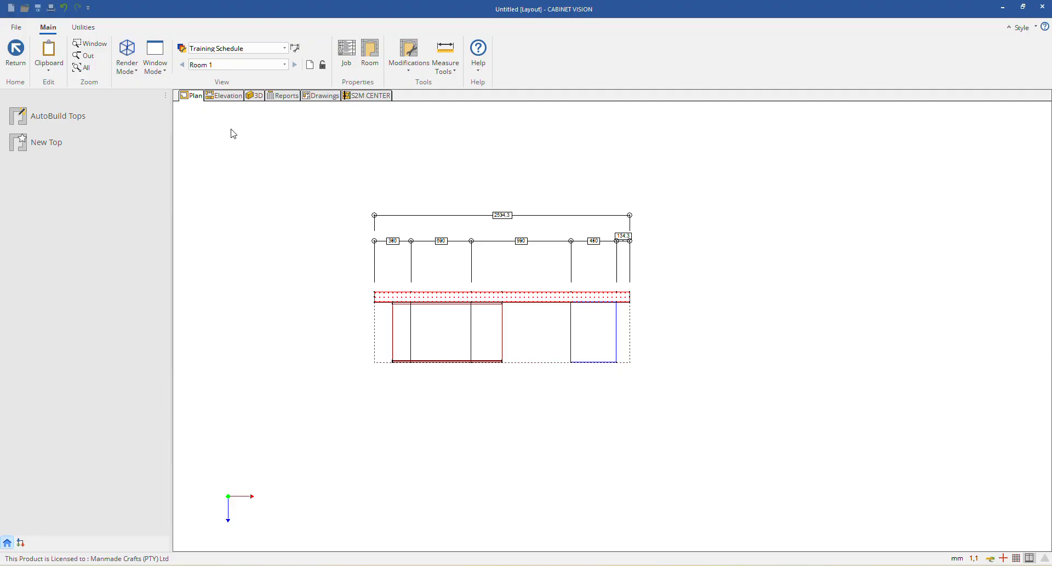
pyautogui.press('Escape')
pyautogui.scroll(3, 403, 353)
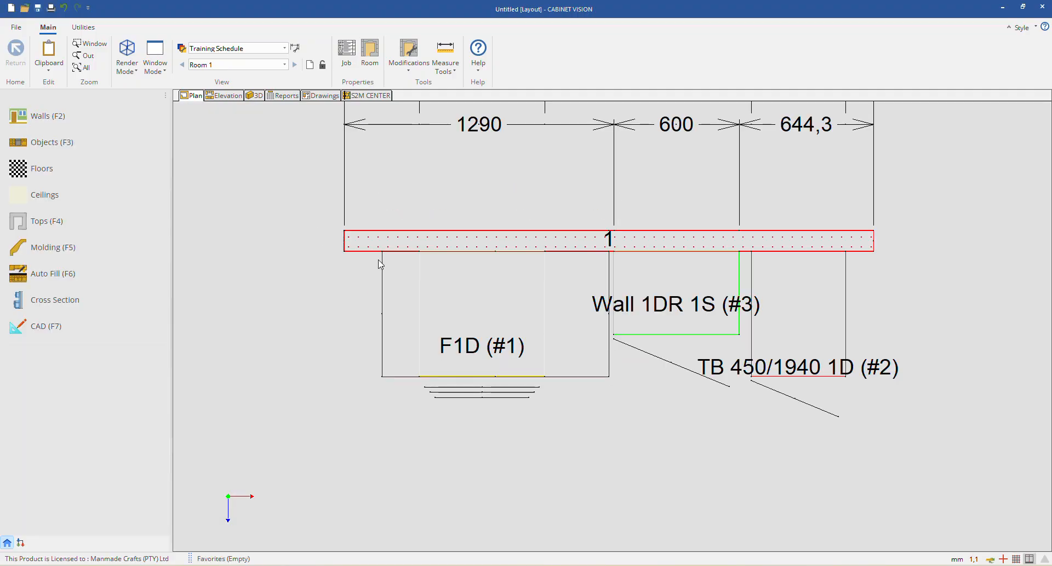
# Step: Turn off Top Outlines Only in Training Schedule's advanced view layer options and accept the schedule changes
pyautogui.click(182, 48)
pyautogui.click(585, 260)
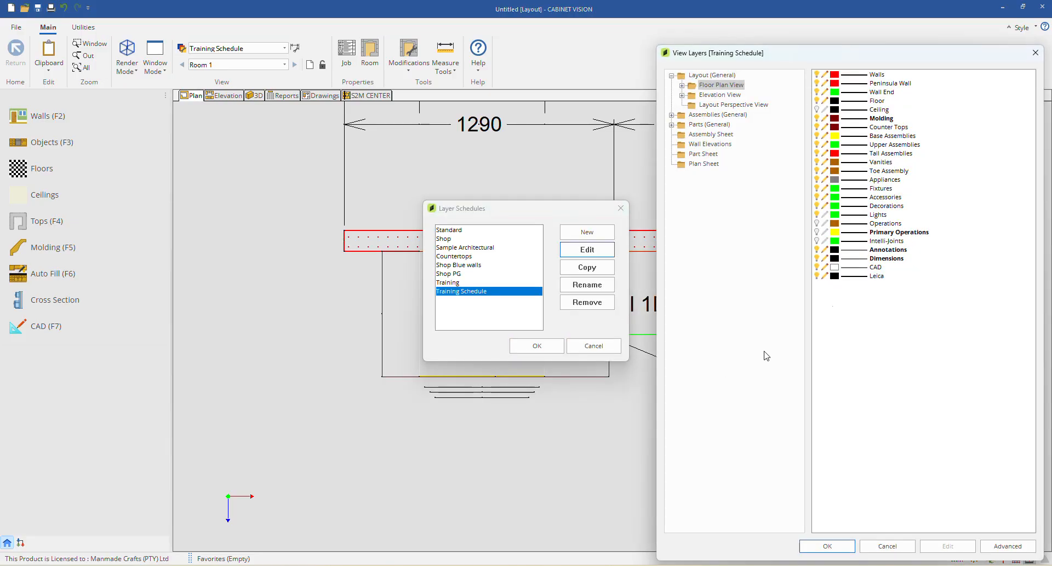
pyautogui.click(1008, 546)
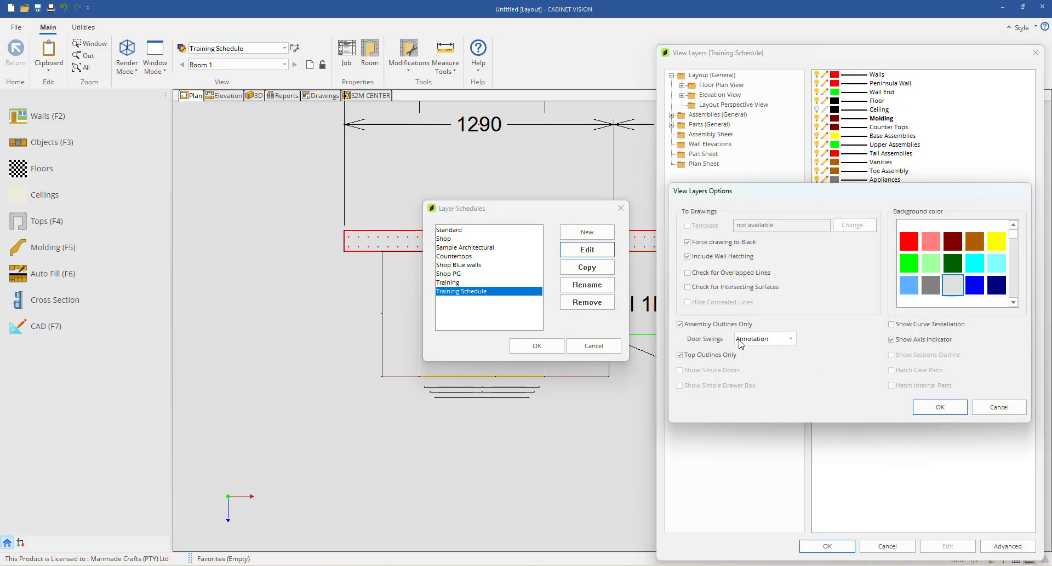
pyautogui.click(704, 355)
pyautogui.click(940, 407)
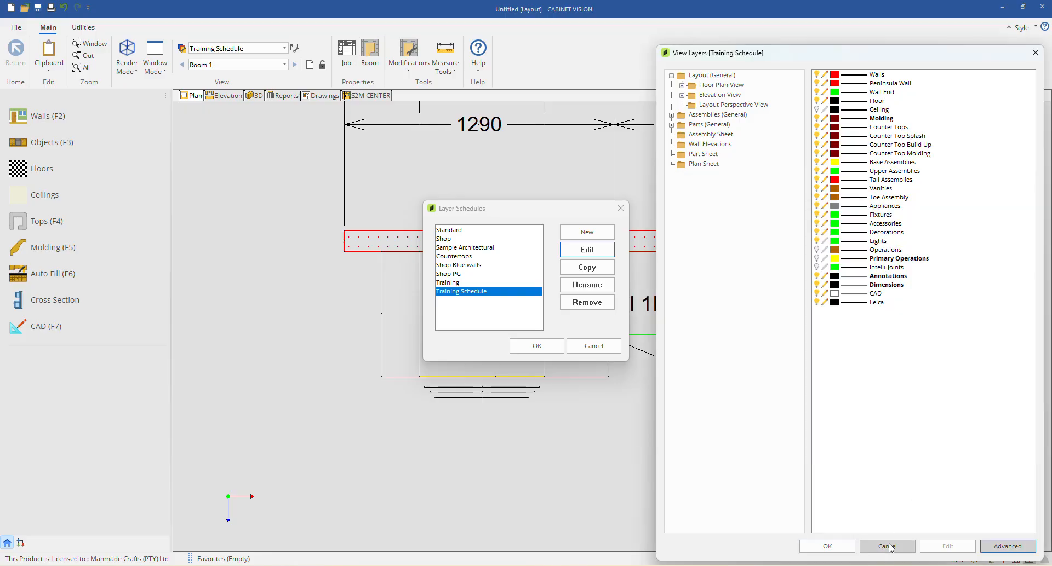
pyautogui.click(827, 546)
pyautogui.click(537, 345)
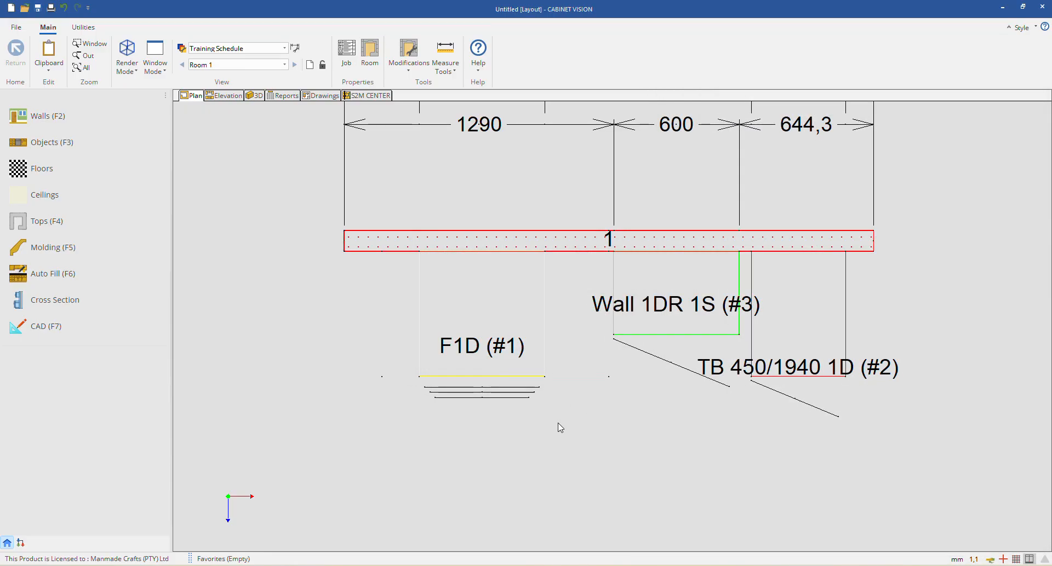
# Step: Switch to Standard and back to Training Schedule, and examine how the countertop's edges are drawn in the plan
pyautogui.click(258, 48)
pyautogui.click(239, 61)
pyautogui.click(238, 49)
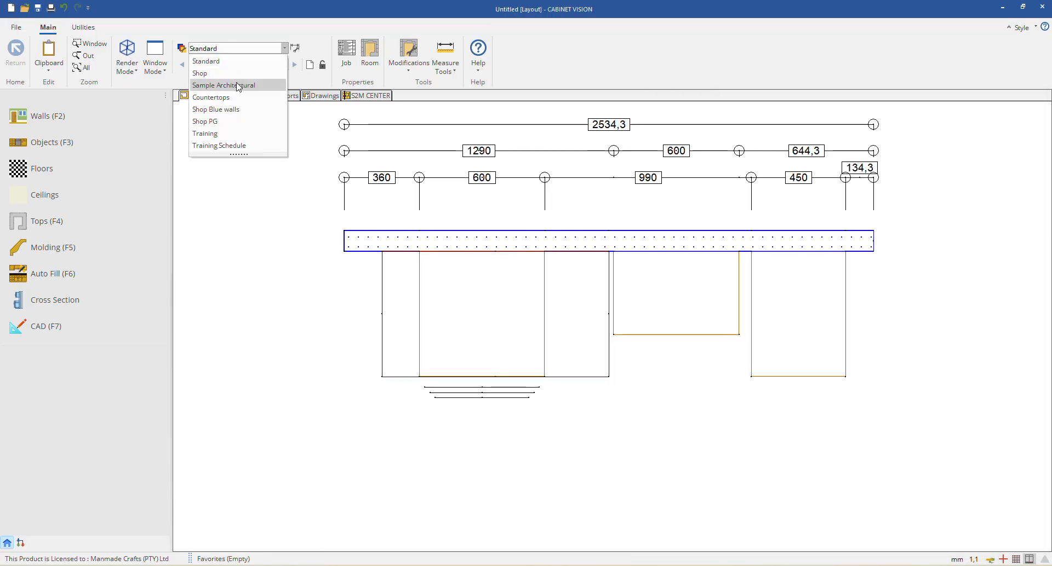
pyautogui.click(239, 147)
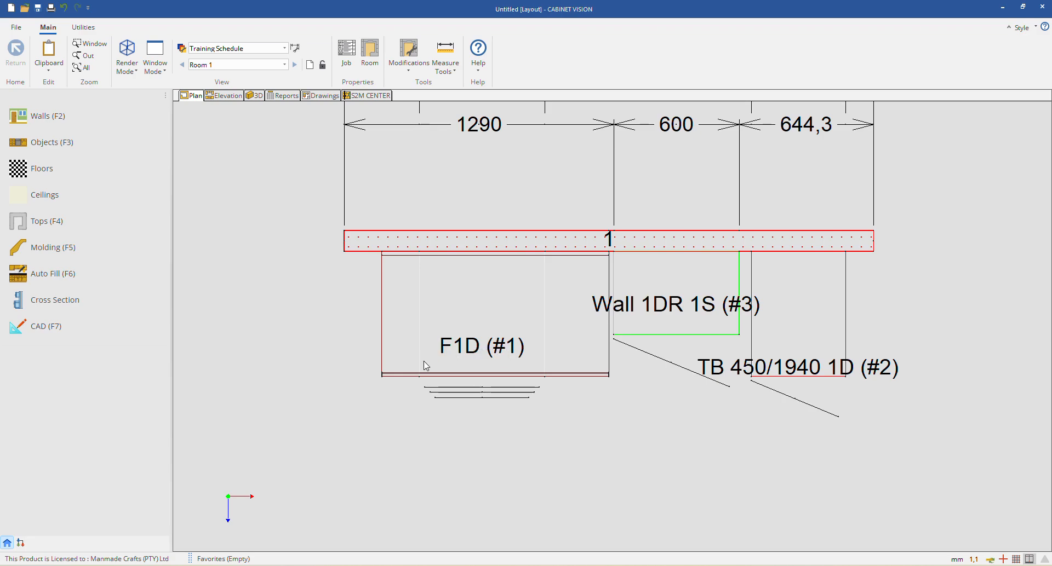
pyautogui.scroll(-3, 480, 313)
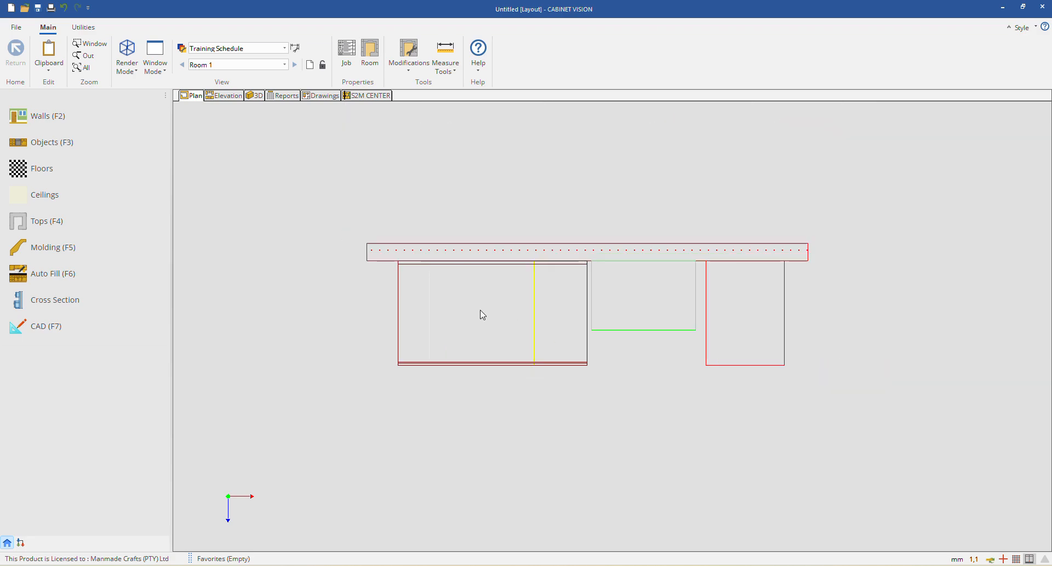
pyautogui.scroll(5, 476, 314)
pyautogui.scroll(1, 476, 318)
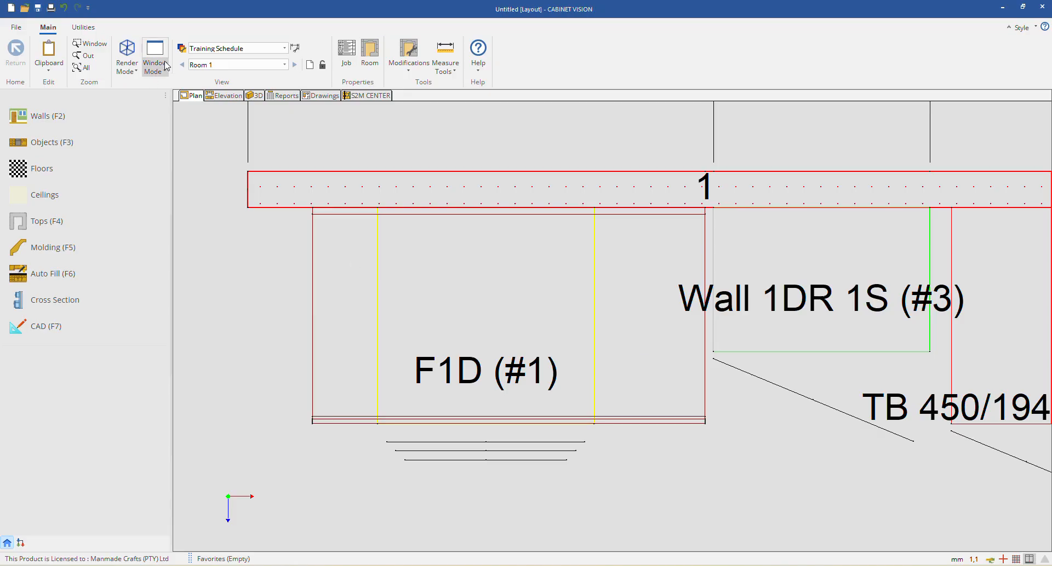
# Step: Turn Top Outlines Only back on in Training Schedule's advanced options and return to its floor plan layer list
pyautogui.click(182, 48)
pyautogui.click(587, 250)
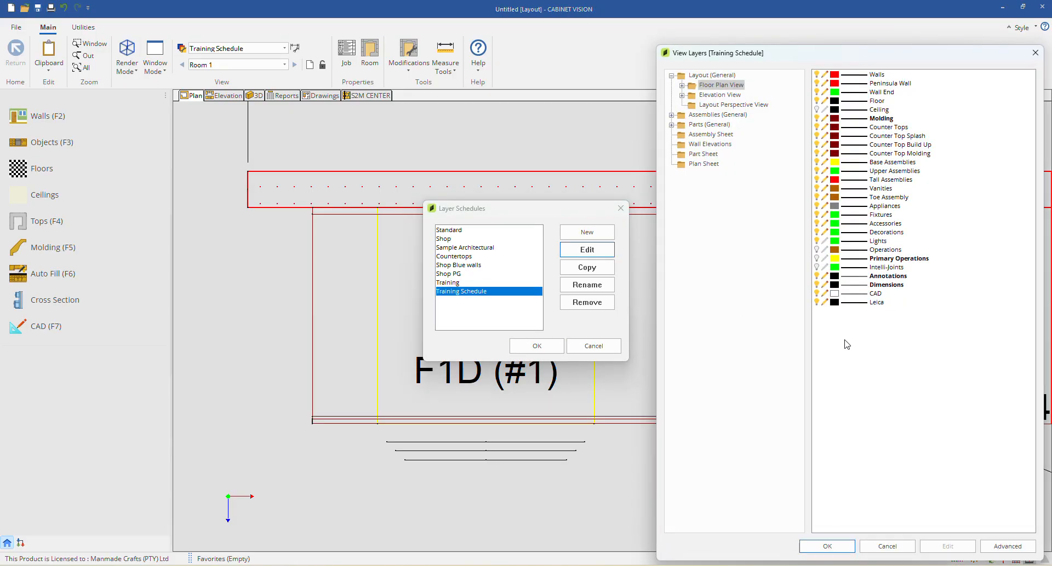
pyautogui.click(1008, 546)
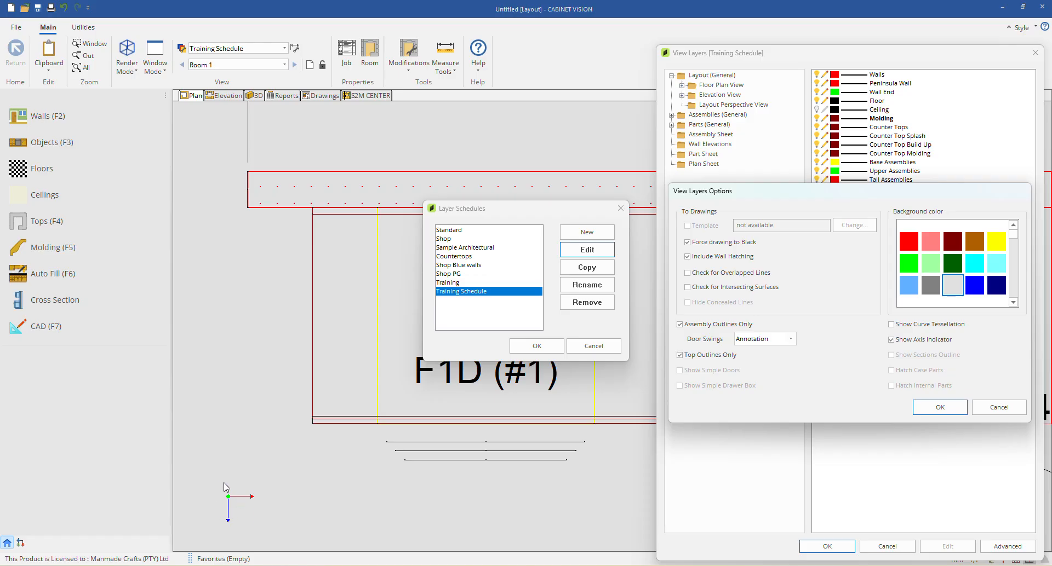
pyautogui.click(939, 407)
pyautogui.doubleClick(868, 83)
pyautogui.click(893, 353)
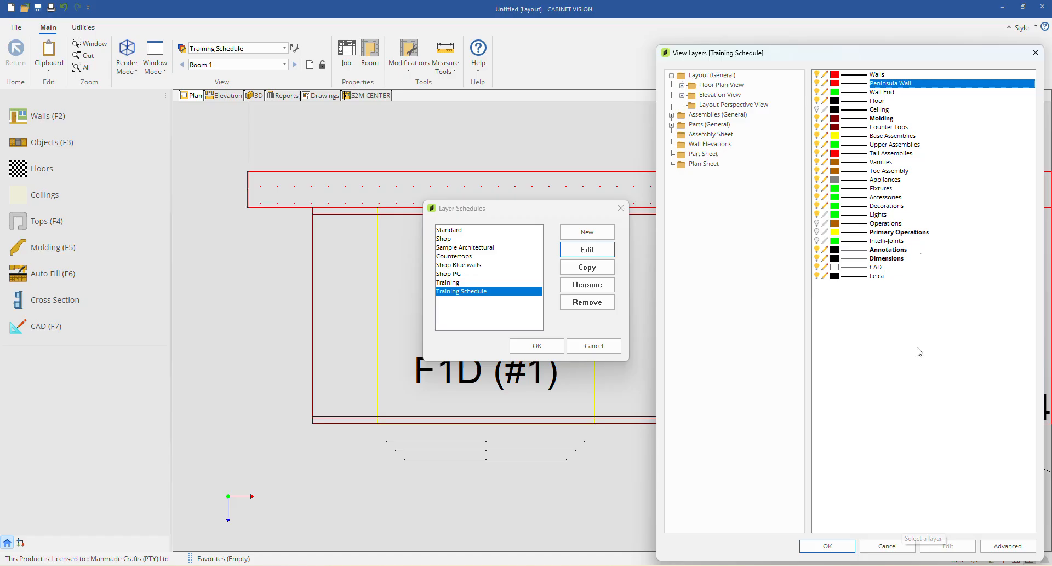
# Step: Accept the Training Schedule changes and switch from the plan to the front elevation of wall 1
pyautogui.click(835, 547)
pyautogui.click(536, 346)
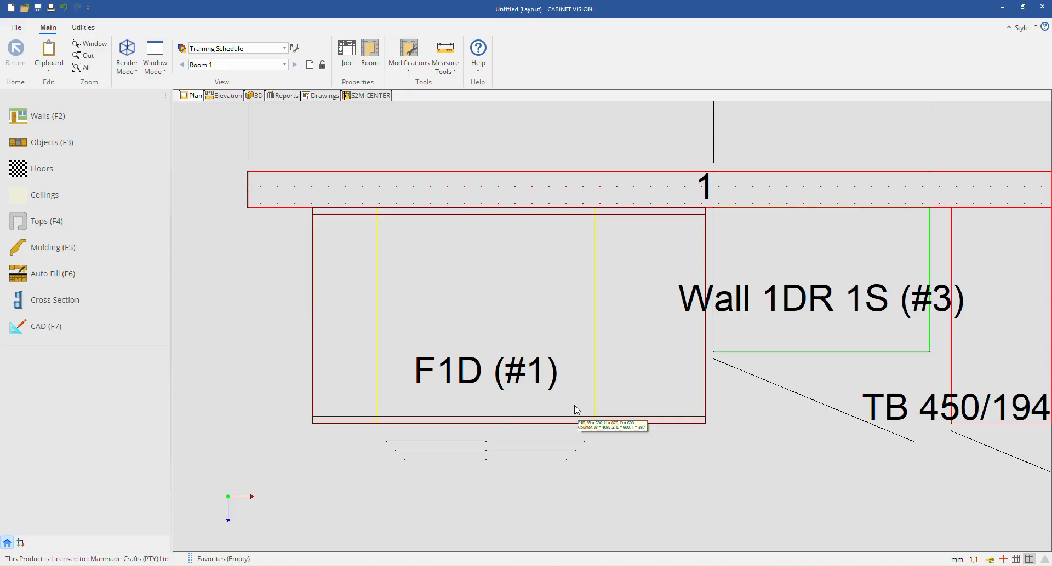
pyautogui.scroll(-4, 301, 221)
pyautogui.click(211, 98)
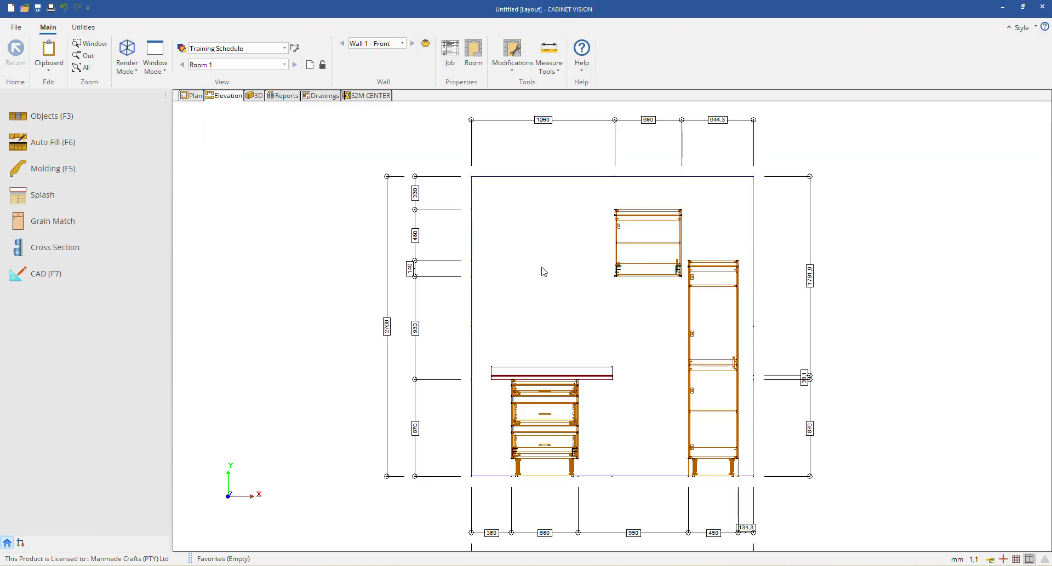
# Step: Examine Training Schedule's floor plan view sublevels and advanced options from the elevation, and accept the schedule
pyautogui.click(182, 49)
pyautogui.moveTo(543, 211); pyautogui.dragTo(287, 139)
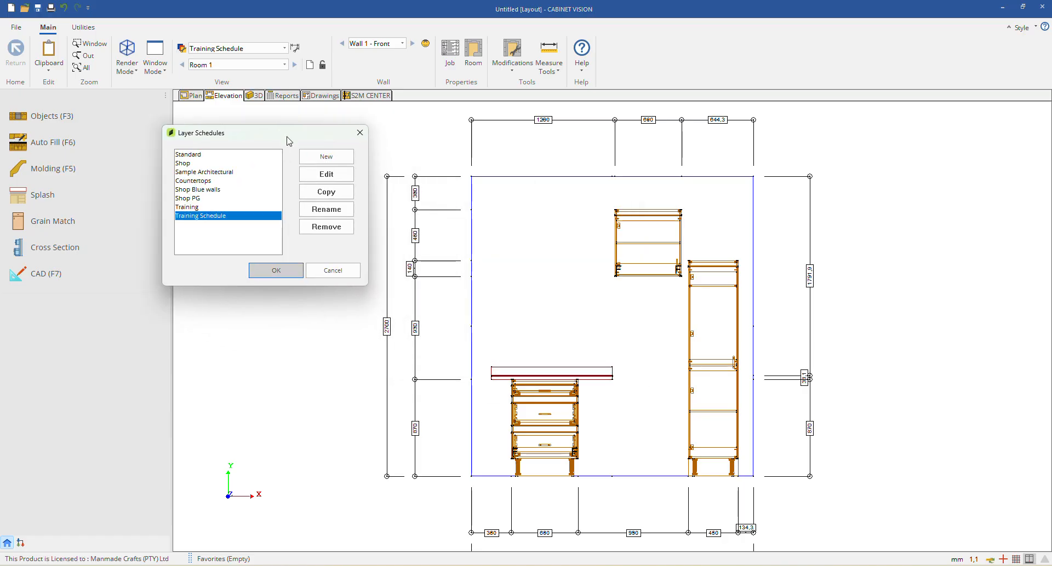
pyautogui.click(325, 176)
pyautogui.click(721, 85)
pyautogui.click(720, 95)
pyautogui.click(721, 86)
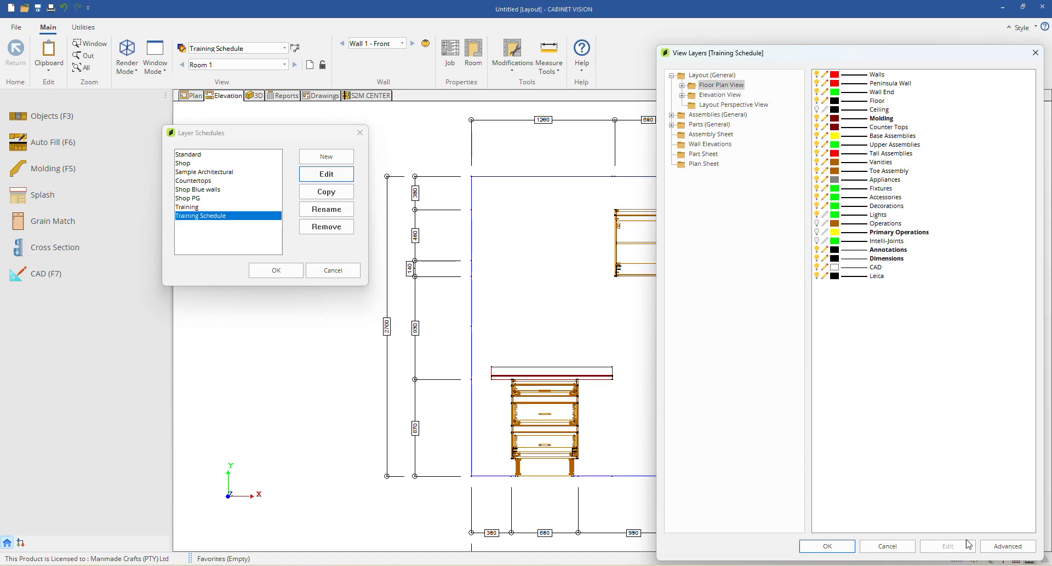
pyautogui.click(682, 87)
pyautogui.click(681, 87)
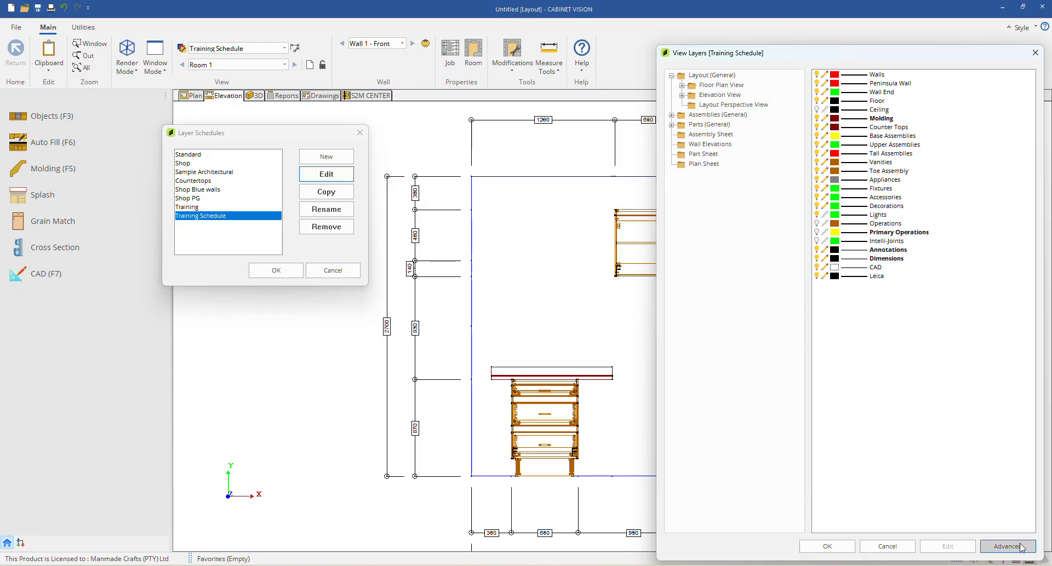
pyautogui.click(1007, 546)
pyautogui.click(937, 409)
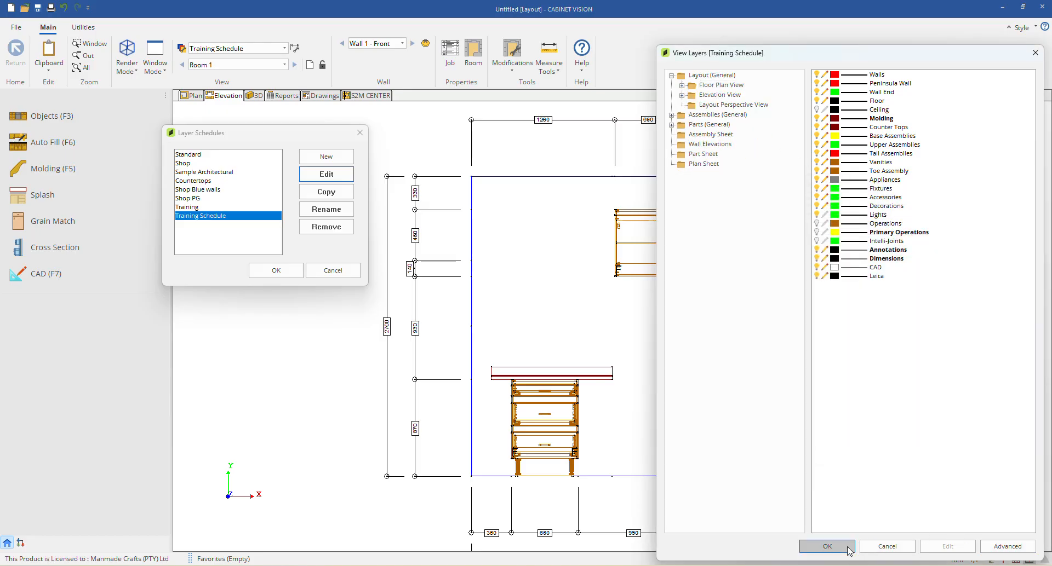
pyautogui.click(827, 546)
pyautogui.click(276, 270)
# Step: Set the plan view's background color to white in its view properties' advanced layer options
pyautogui.click(193, 96)
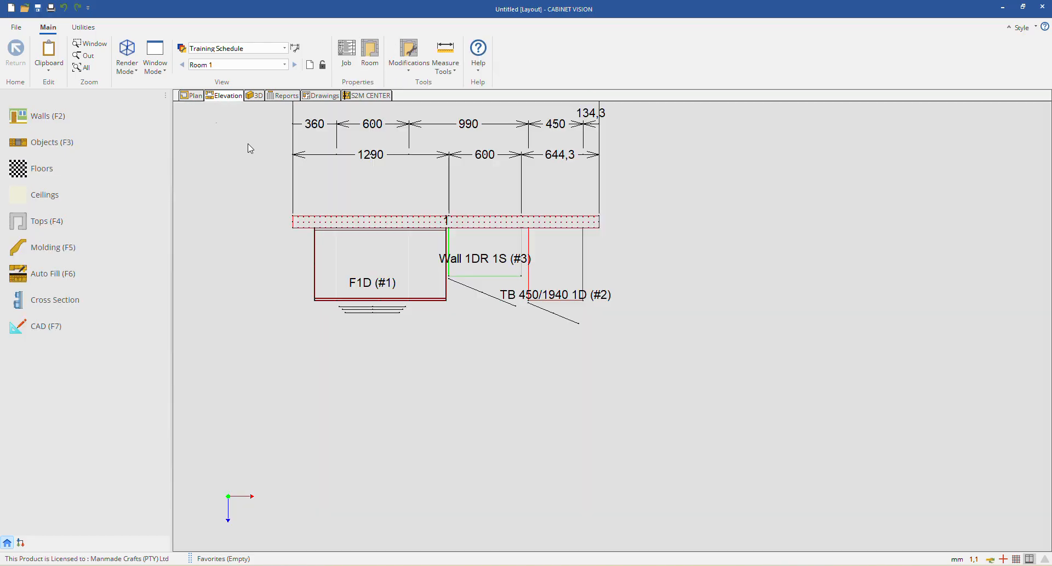
pyautogui.rightClick(218, 131)
pyautogui.click(244, 116)
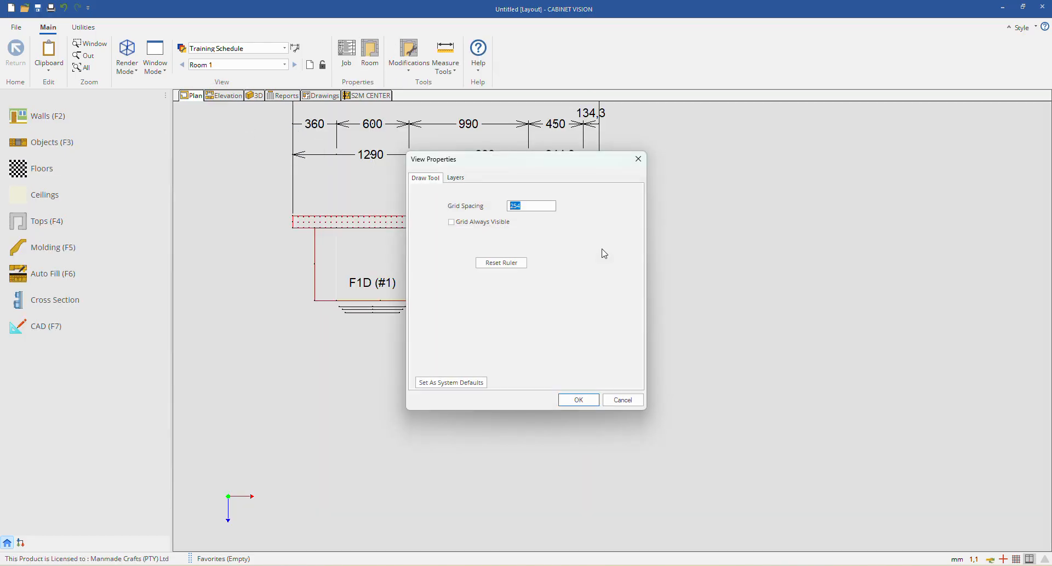
pyautogui.click(455, 178)
pyautogui.click(619, 382)
pyautogui.scroll(-1, 625, 285)
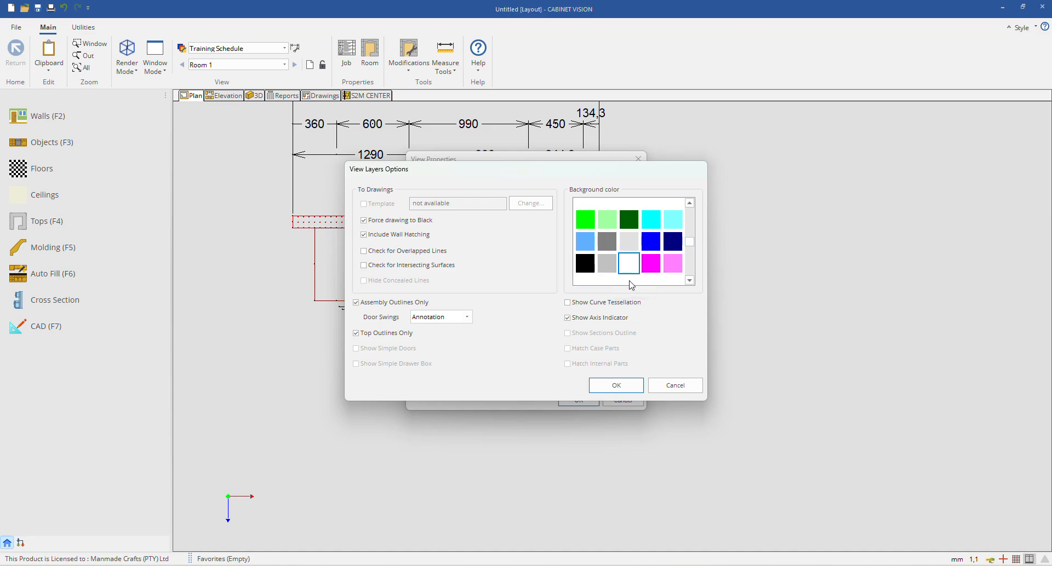
pyautogui.click(634, 265)
pyautogui.click(635, 386)
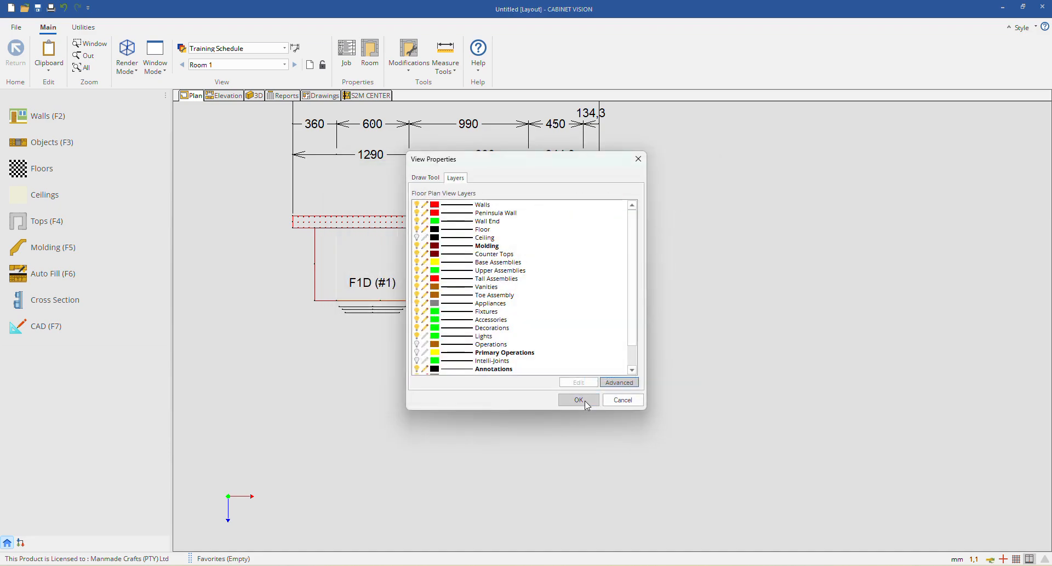
pyautogui.click(578, 400)
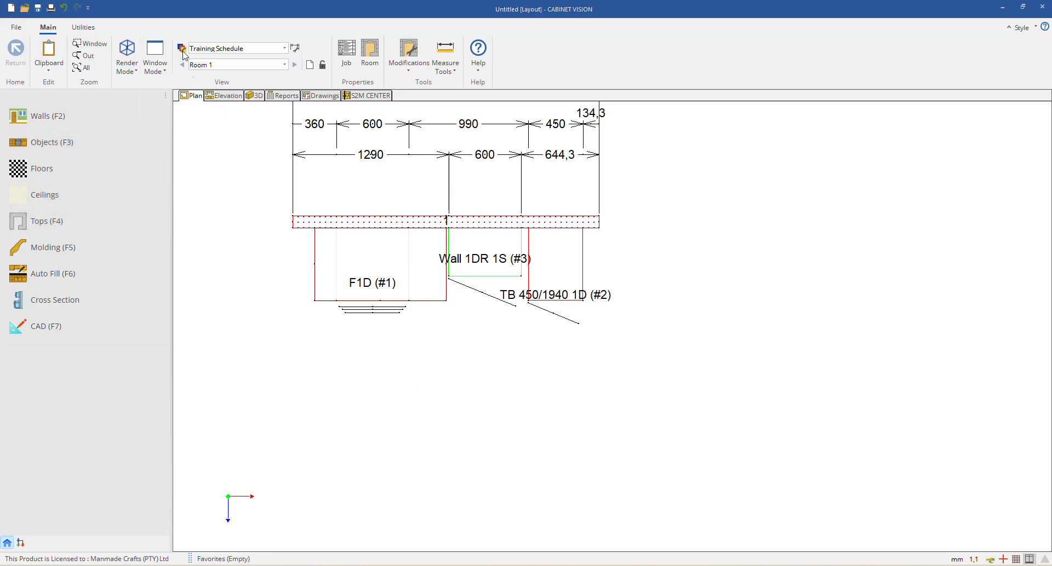
# Step: Review the Counter Tops View layers under Training Schedule's floor plan view and accept the schedule
pyautogui.click(294, 48)
pyautogui.click(607, 255)
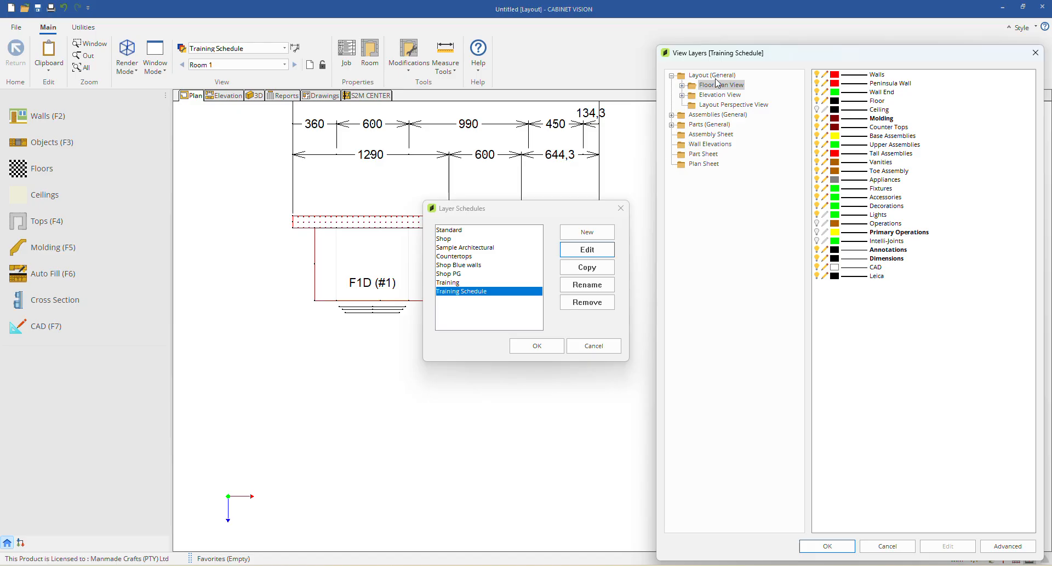
pyautogui.click(682, 85)
pyautogui.click(732, 95)
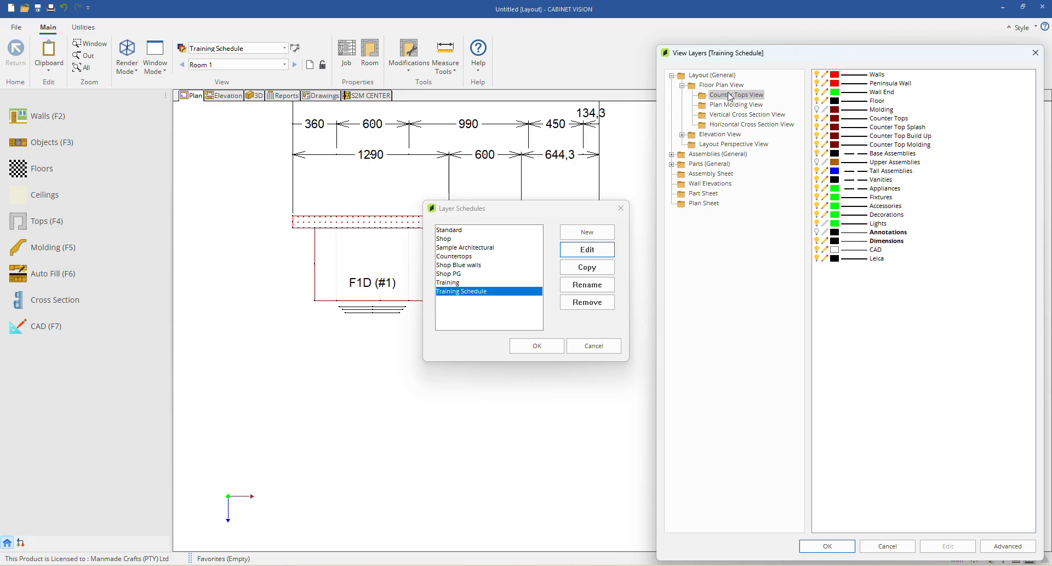
pyautogui.click(827, 546)
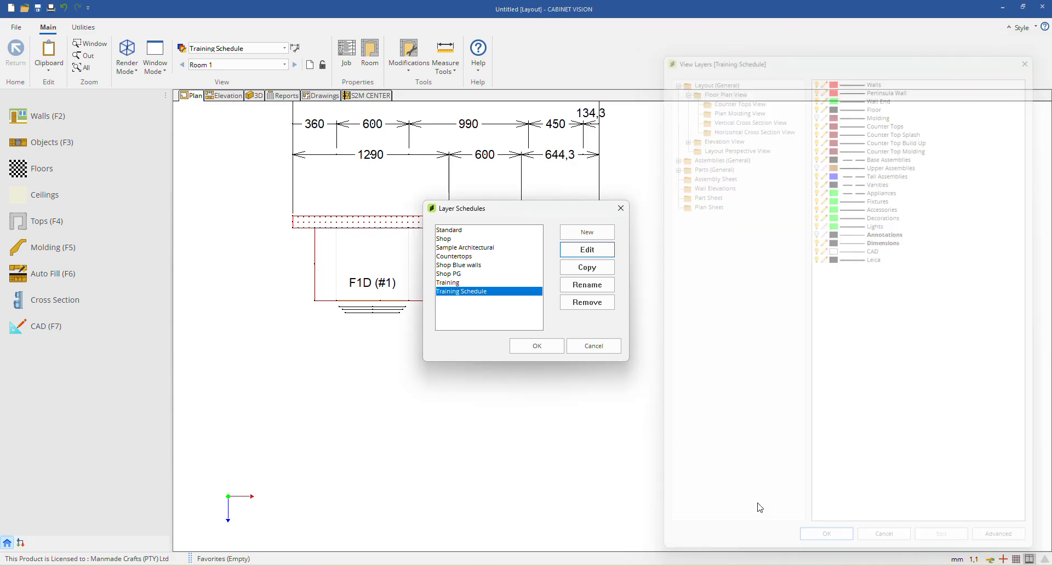
pyautogui.click(537, 347)
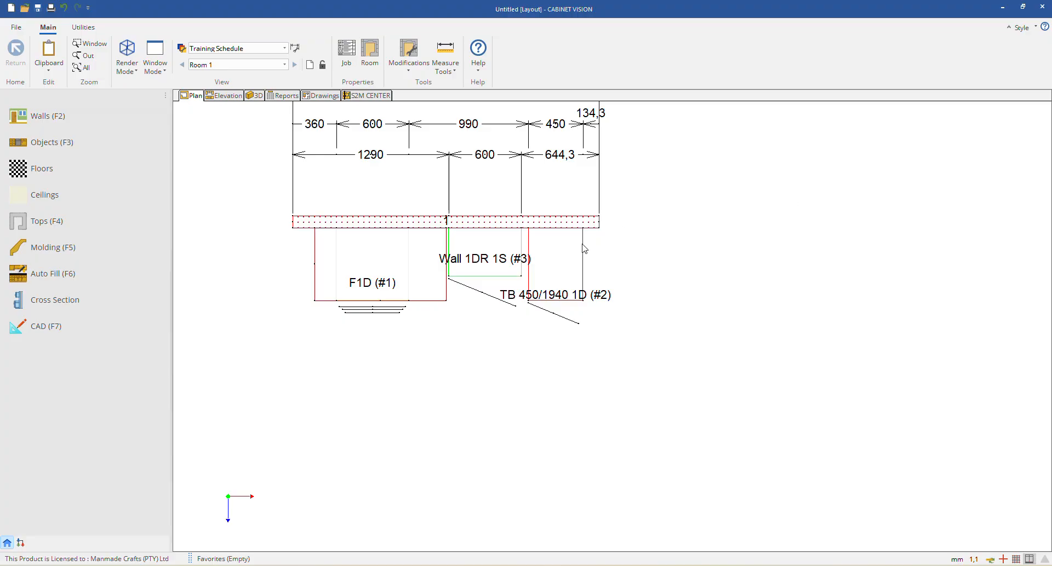
# Step: Enter the tops plan and examine Training Schedule's Counter Tops View layers from Tall Assemblies down to Lights
pyautogui.click(62, 220)
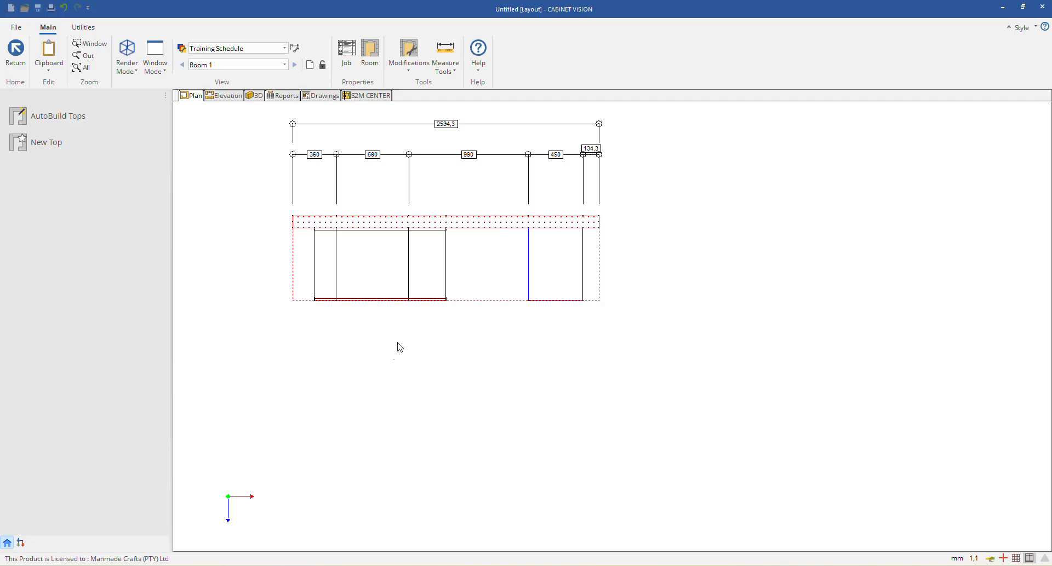
pyautogui.click(182, 48)
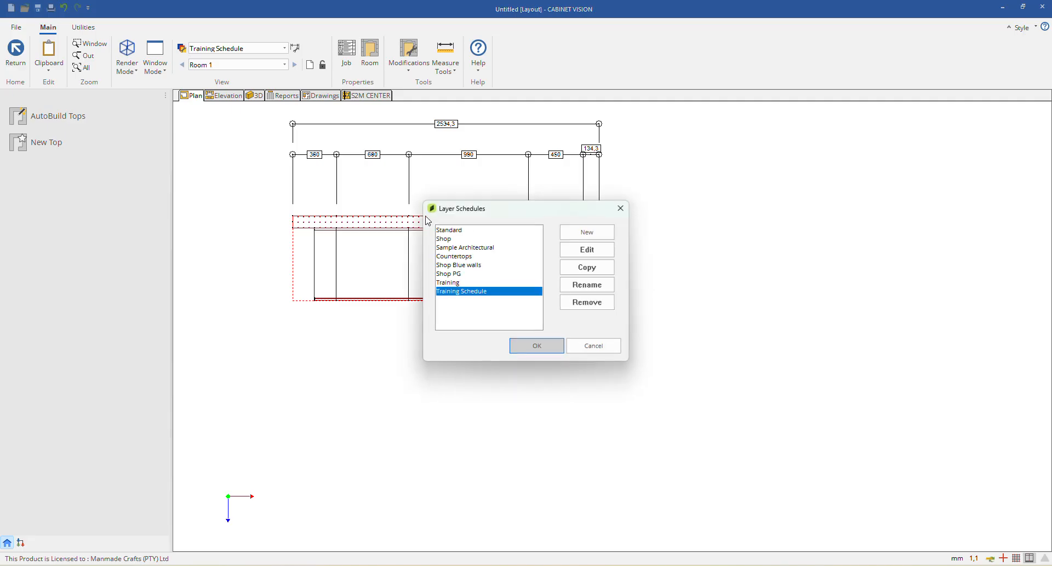
pyautogui.click(587, 249)
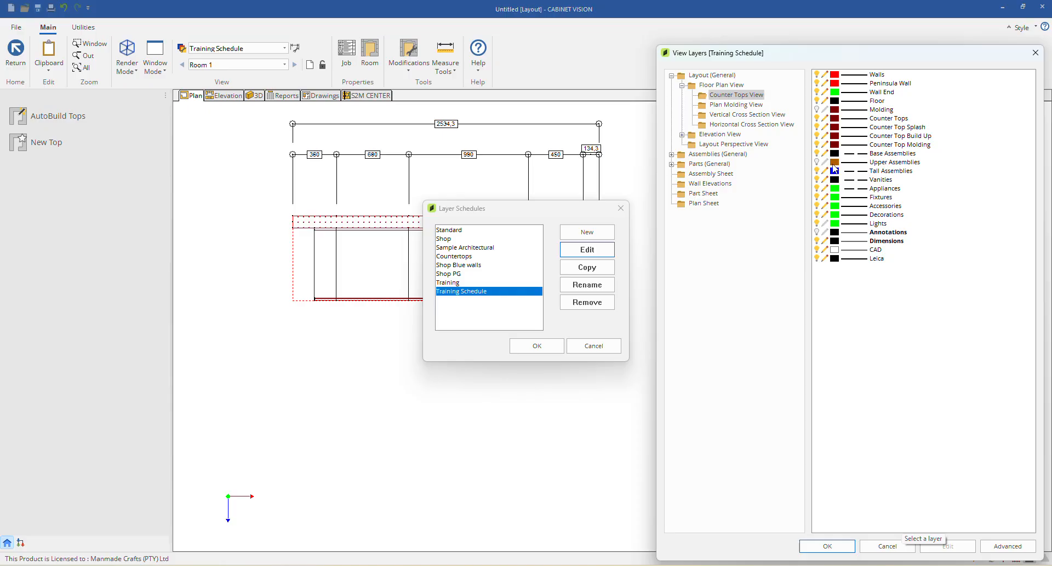
pyautogui.click(879, 173)
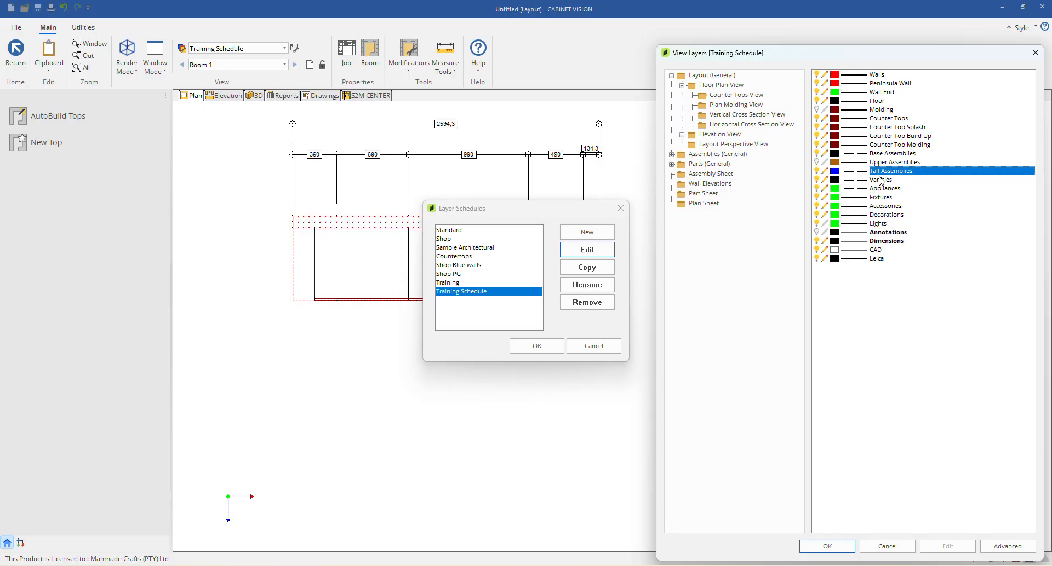
pyautogui.click(880, 181)
pyautogui.click(879, 189)
pyautogui.click(888, 197)
pyautogui.click(886, 205)
pyautogui.click(882, 214)
pyautogui.click(877, 222)
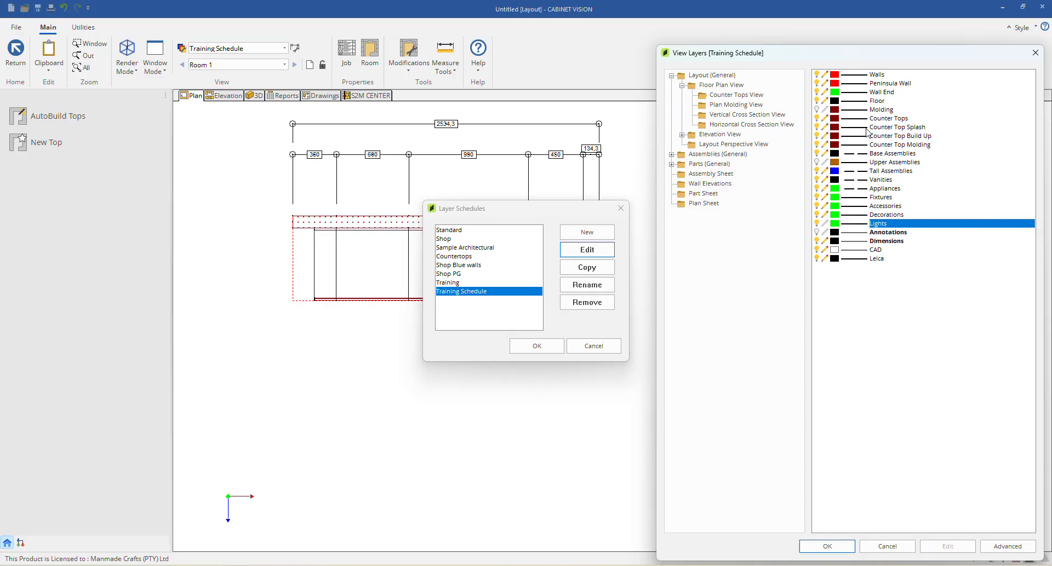
# Step: Check the annotation settings of the Counter Tops View and leave them without changes
pyautogui.click(917, 234)
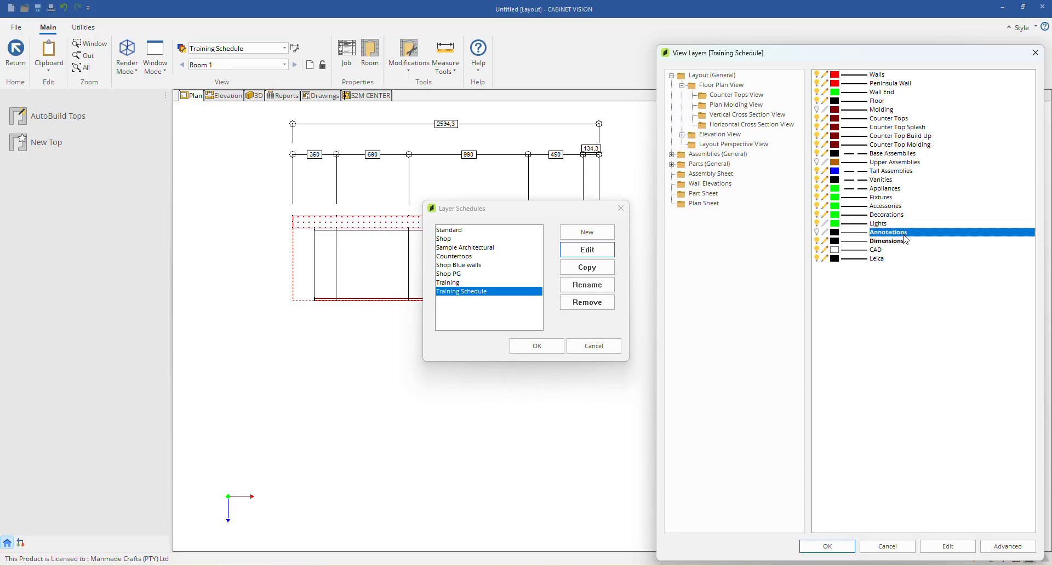
pyautogui.doubleClick(899, 234)
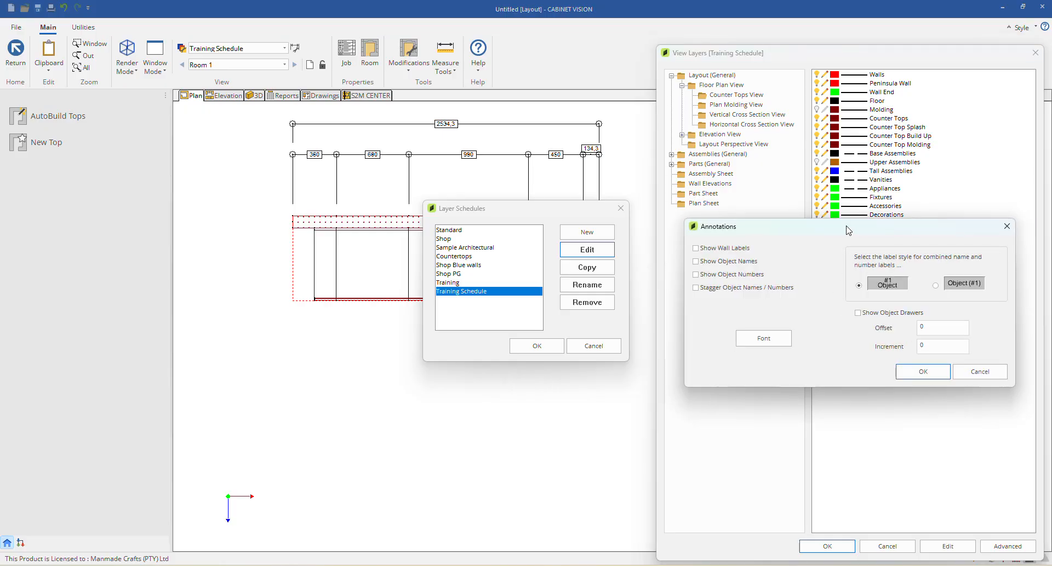
pyautogui.moveTo(844, 229); pyautogui.dragTo(667, 205)
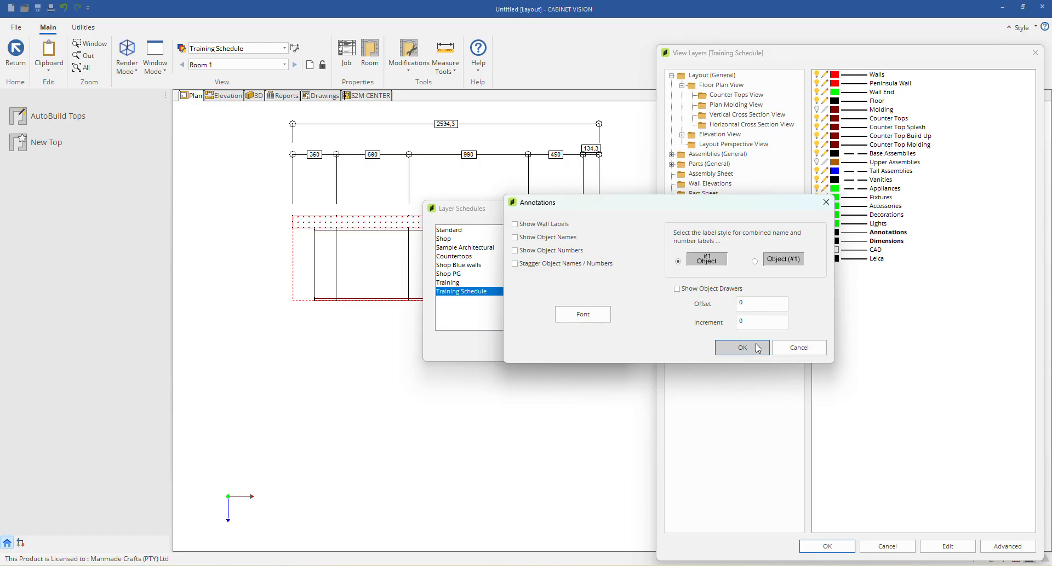
pyautogui.click(787, 349)
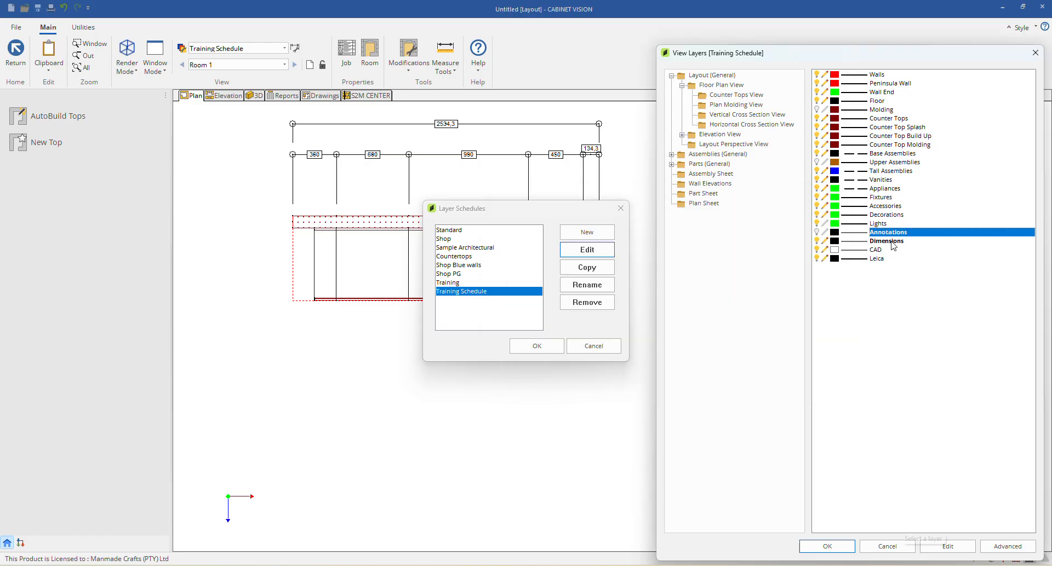
# Step: Set the Counter Tops View dimension style to Training Unipanel
pyautogui.click(894, 243)
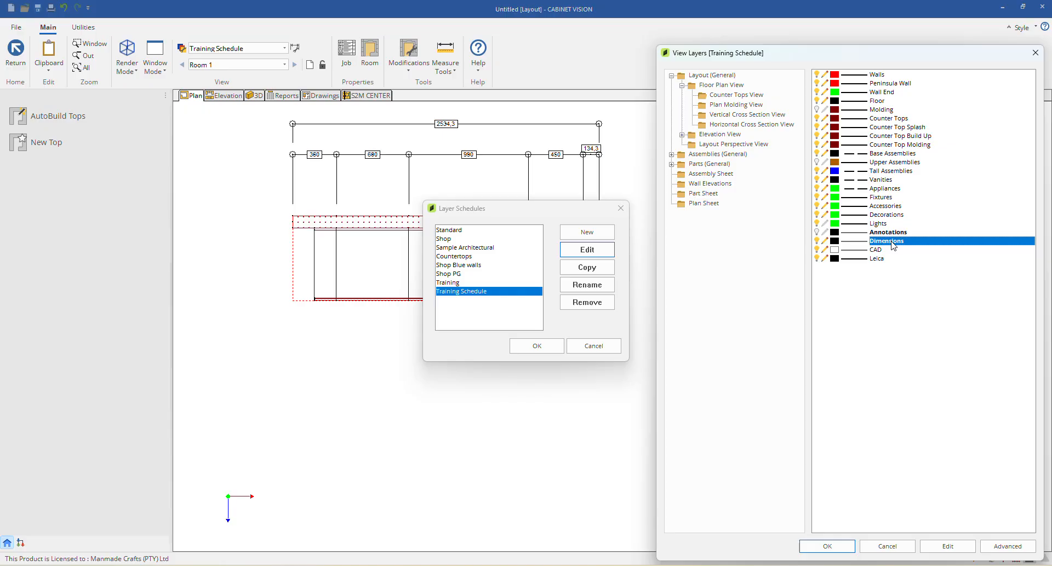
pyautogui.doubleClick(894, 242)
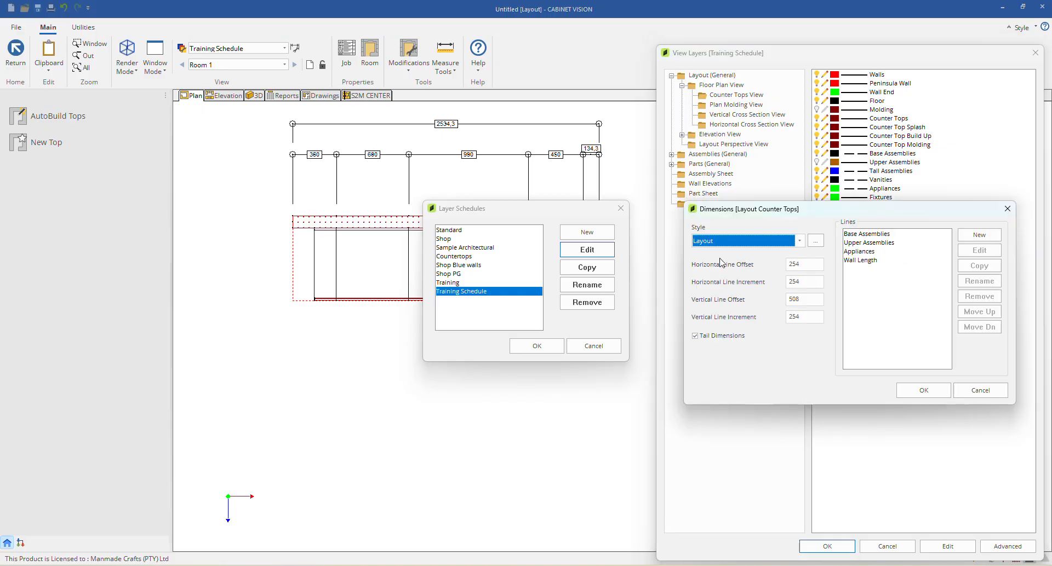
pyautogui.click(799, 244)
pyautogui.click(734, 332)
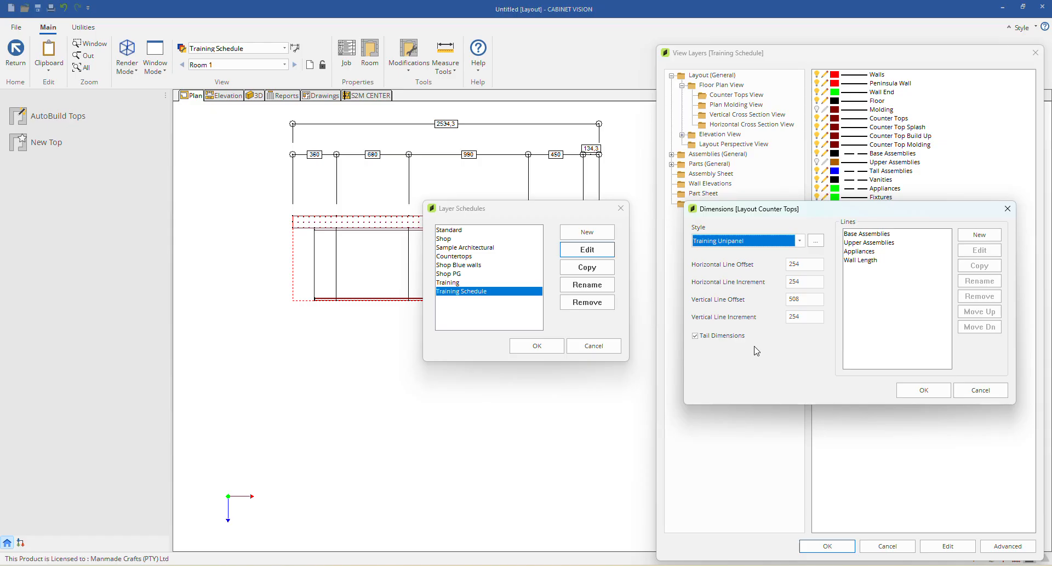
pyautogui.click(915, 390)
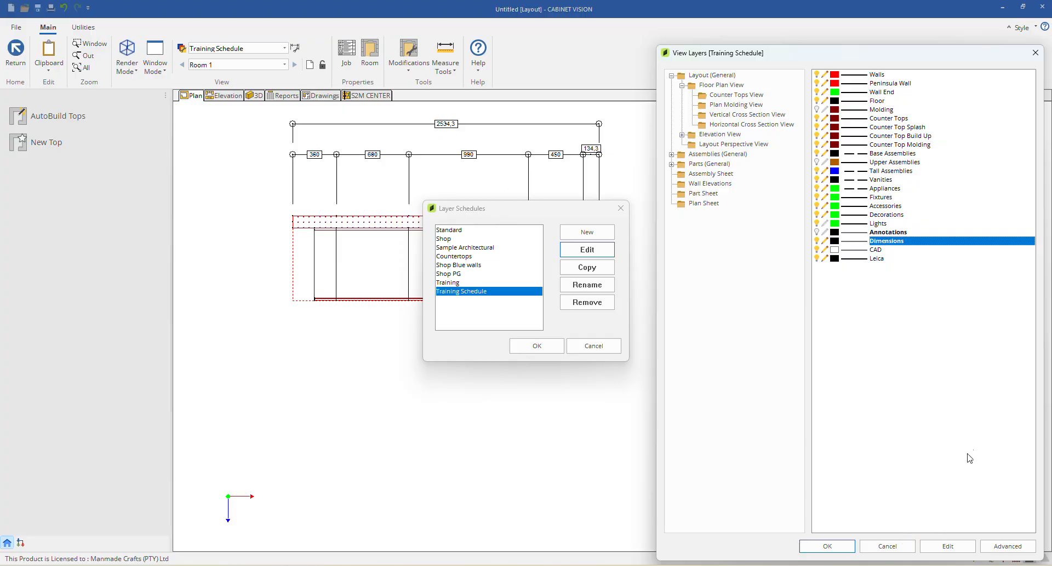
# Step: Review the Counter Tops View's advanced options for drawings, background, assembly outlines and door swings, dismissing the chat notification
pyautogui.click(1019, 548)
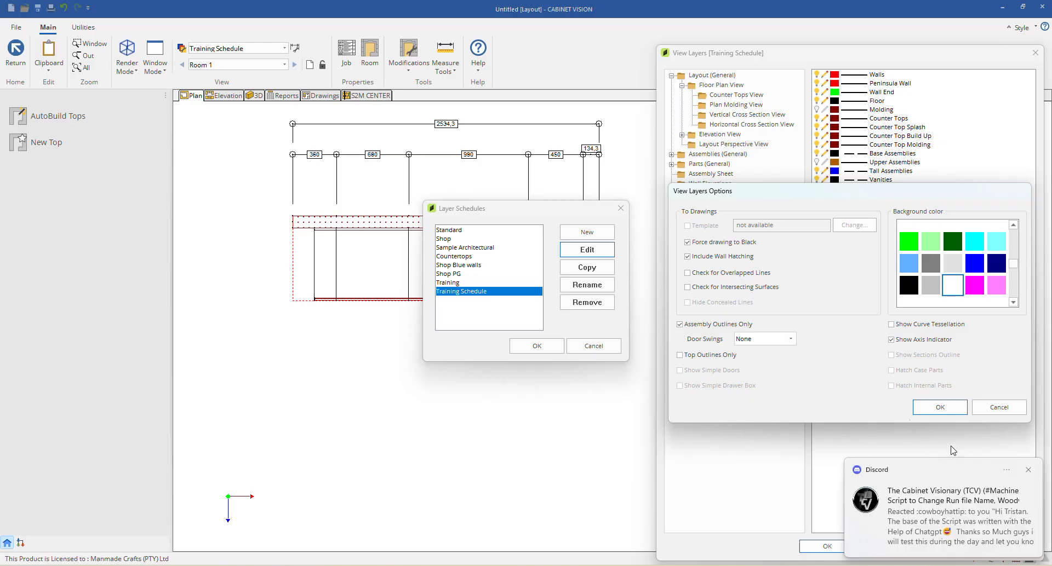
pyautogui.click(1029, 470)
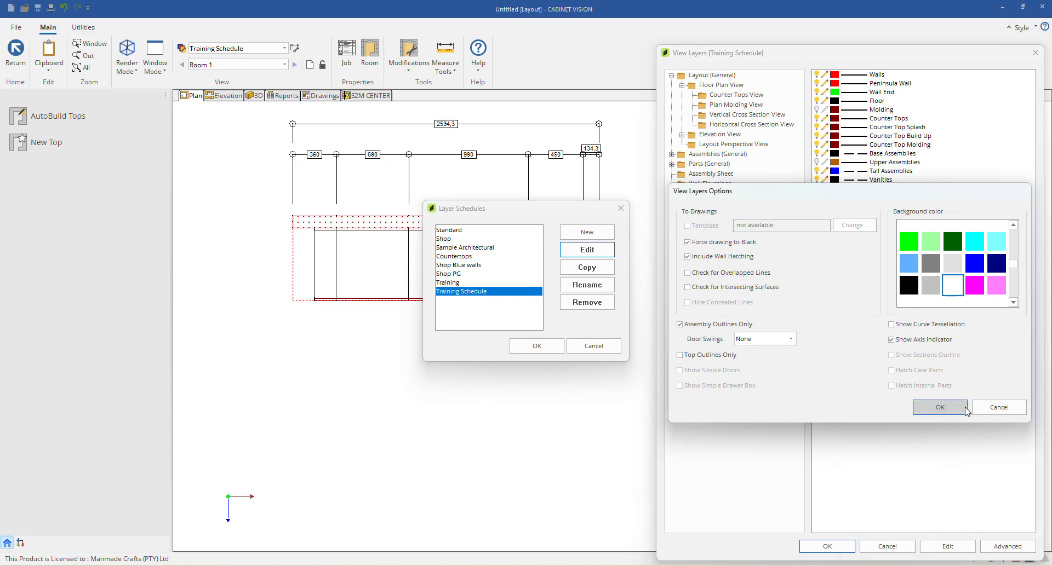
pyautogui.click(941, 407)
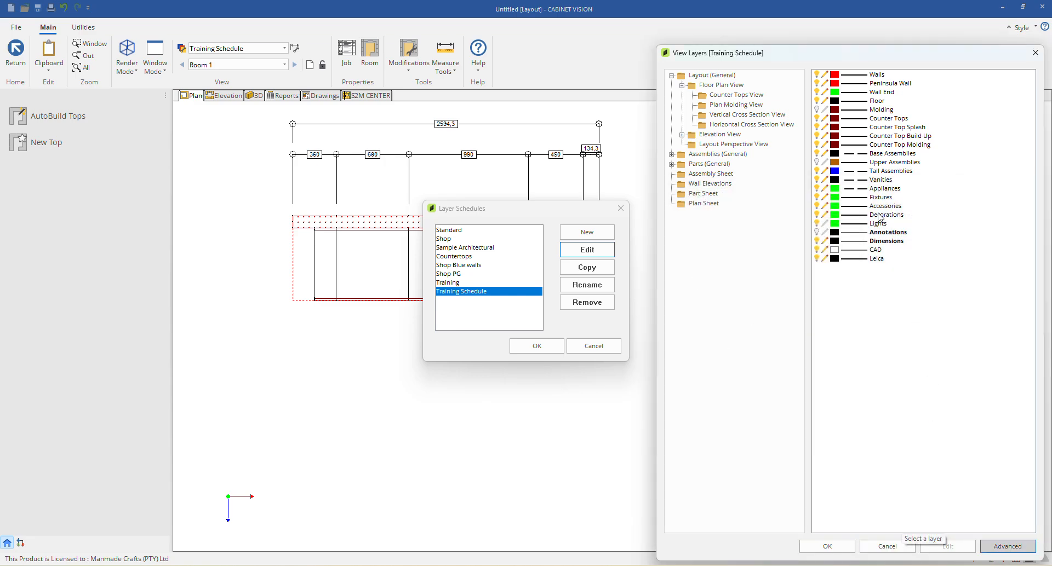
pyautogui.click(907, 327)
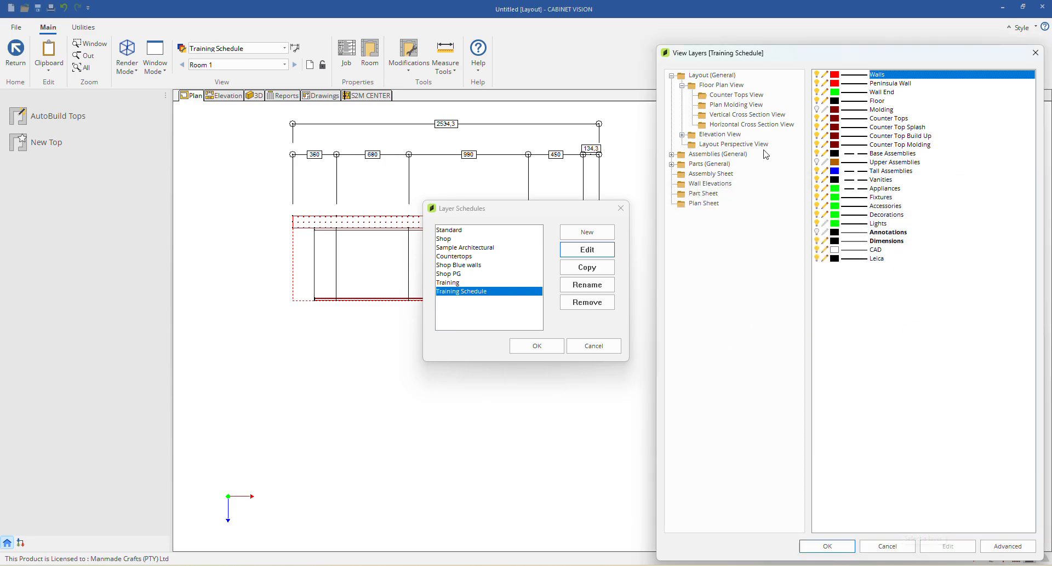
# Step: Check the Plan Molding View layers, accept the Training Schedule changes and return to the main plan layout
pyautogui.click(737, 105)
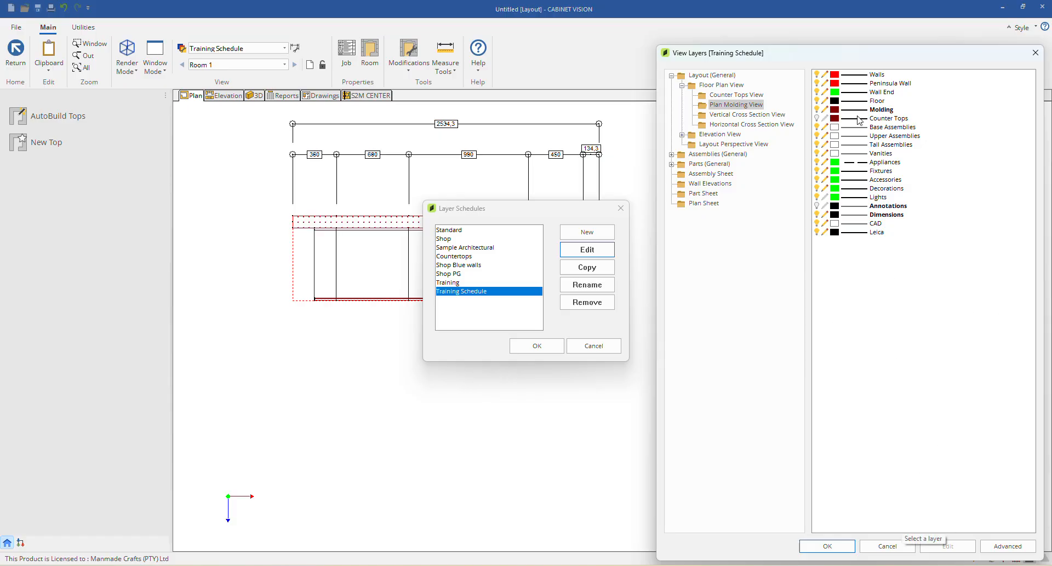
pyautogui.click(827, 547)
pyautogui.click(537, 346)
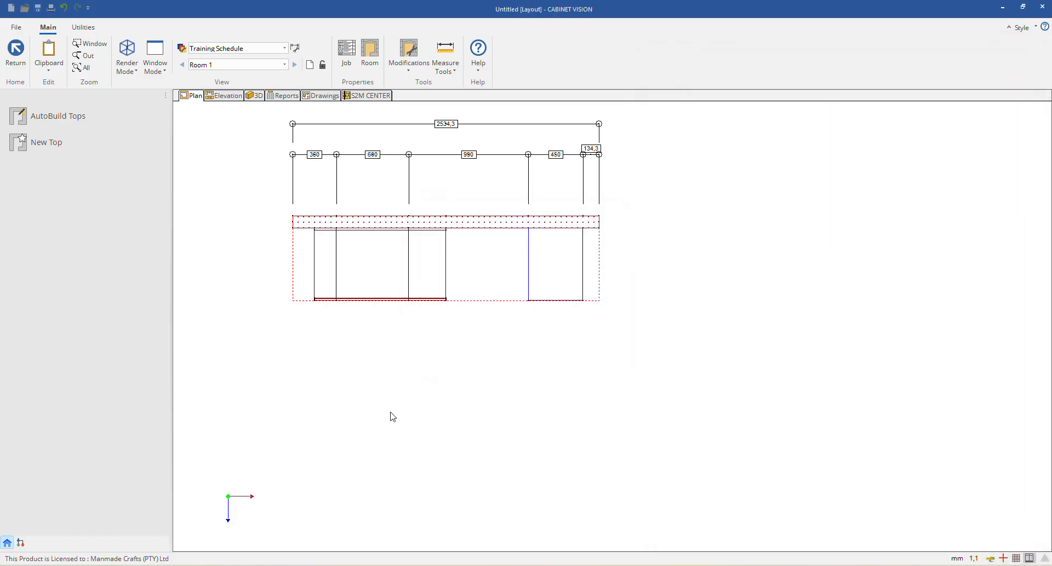
pyautogui.click(15, 52)
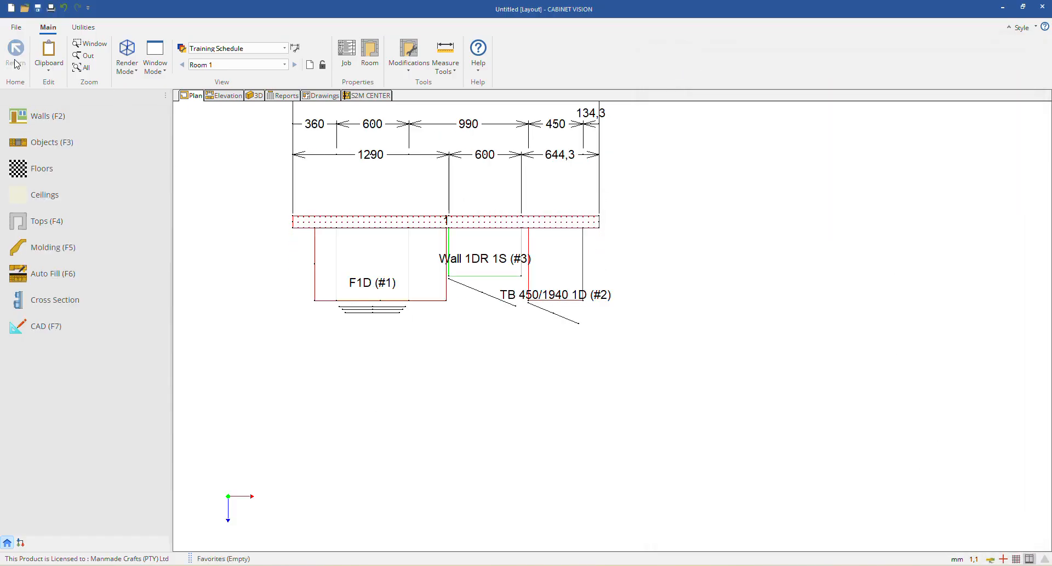
# Step: Switch to the molding workspace and open the Training Schedule's view layers for editing
pyautogui.click(68, 249)
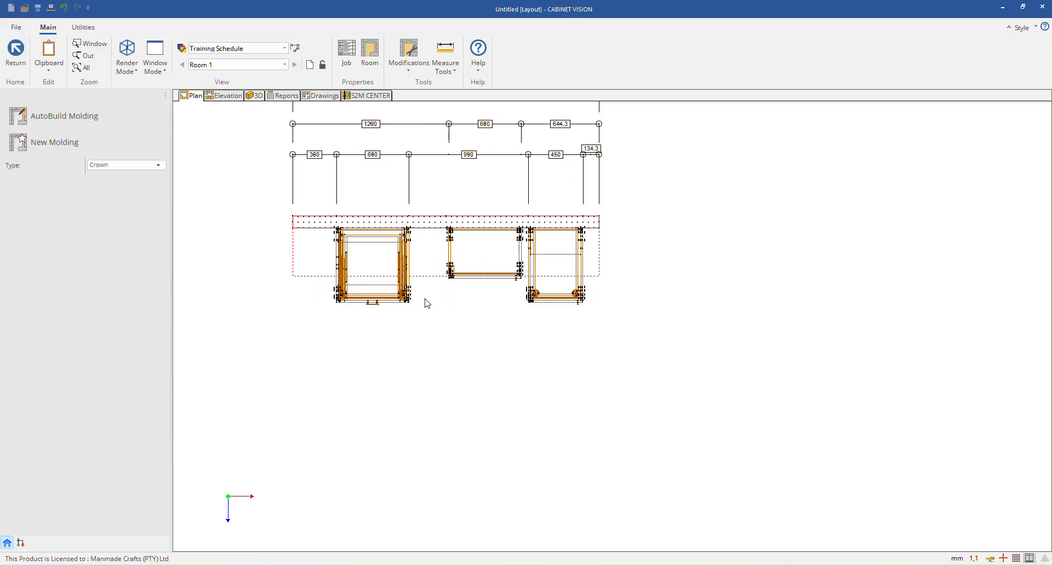
pyautogui.click(182, 48)
pyautogui.moveTo(518, 207); pyautogui.dragTo(190, 138)
pyautogui.click(251, 179)
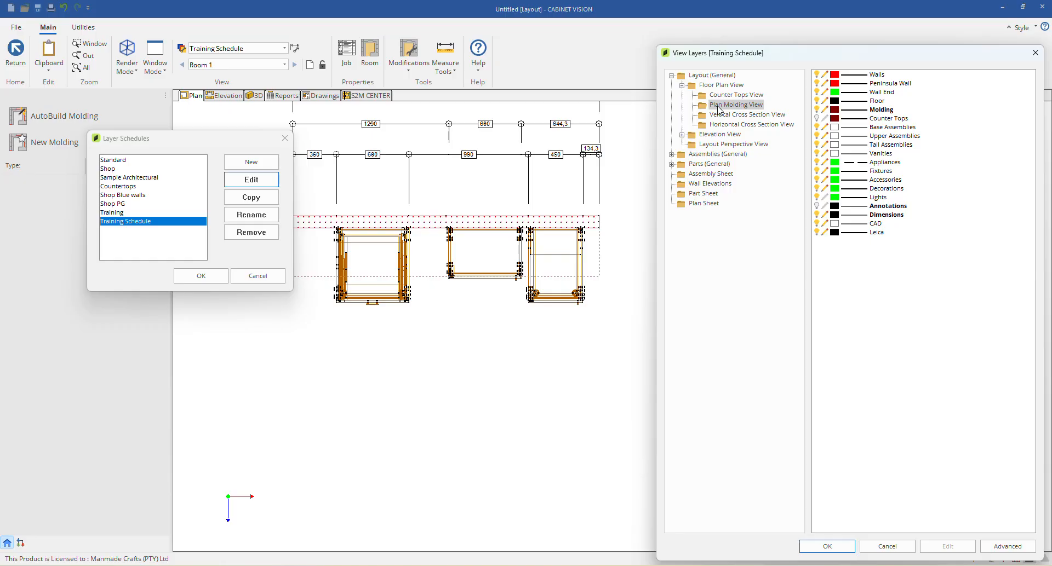
# Step: Examine the Plan Molding View layers from Peninsula Wall down to Dimensions, dismissing the chat notifications
pyautogui.click(887, 84)
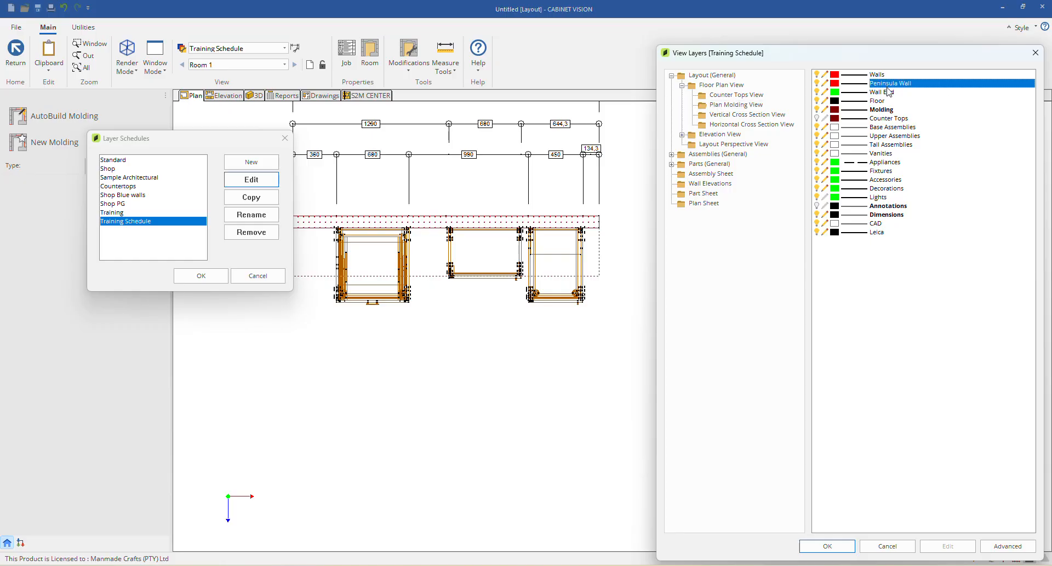
pyautogui.click(888, 92)
pyautogui.click(887, 102)
pyautogui.click(886, 109)
pyautogui.click(886, 119)
pyautogui.click(885, 127)
pyautogui.click(886, 137)
pyautogui.click(885, 145)
pyautogui.click(885, 154)
pyautogui.click(885, 163)
pyautogui.click(885, 171)
pyautogui.click(885, 181)
pyautogui.click(883, 189)
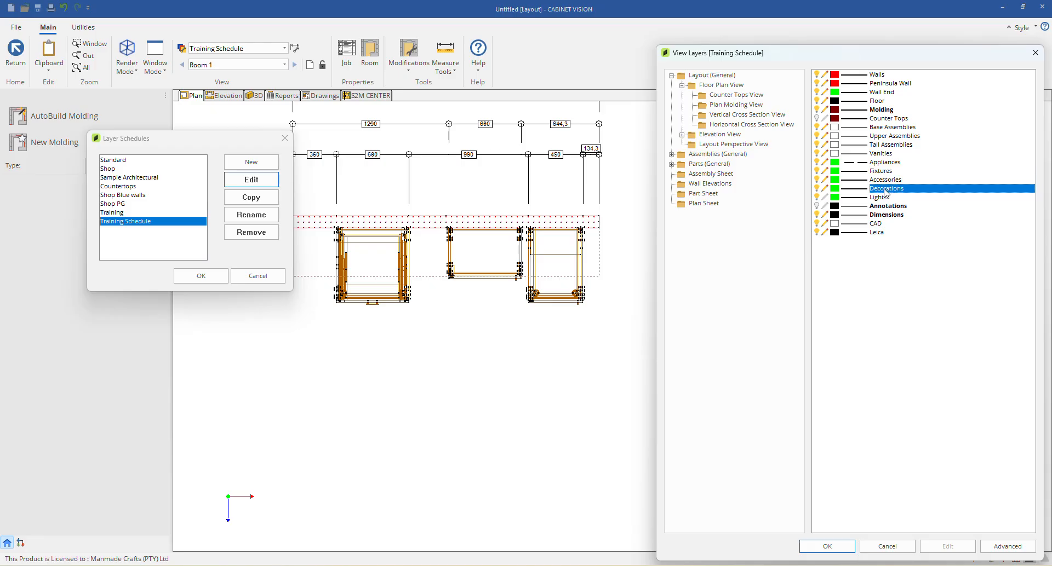
pyautogui.click(883, 197)
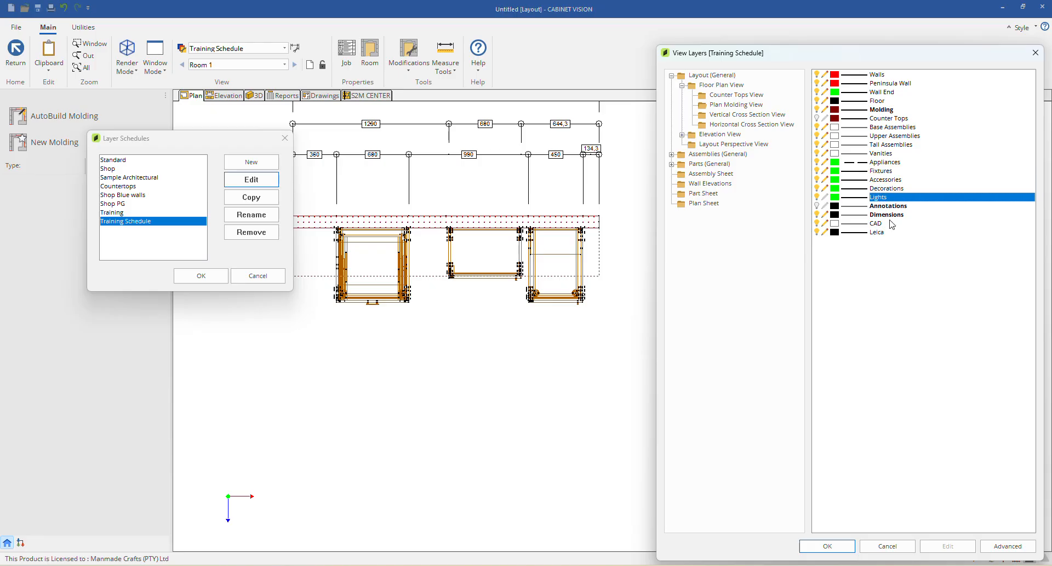
pyautogui.click(892, 206)
pyautogui.click(897, 215)
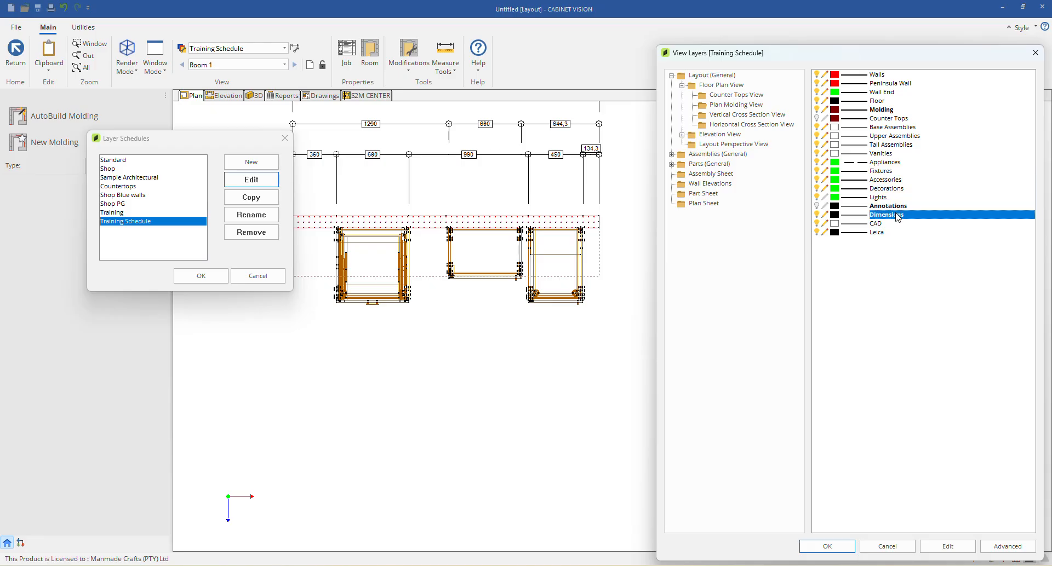
pyautogui.click(902, 208)
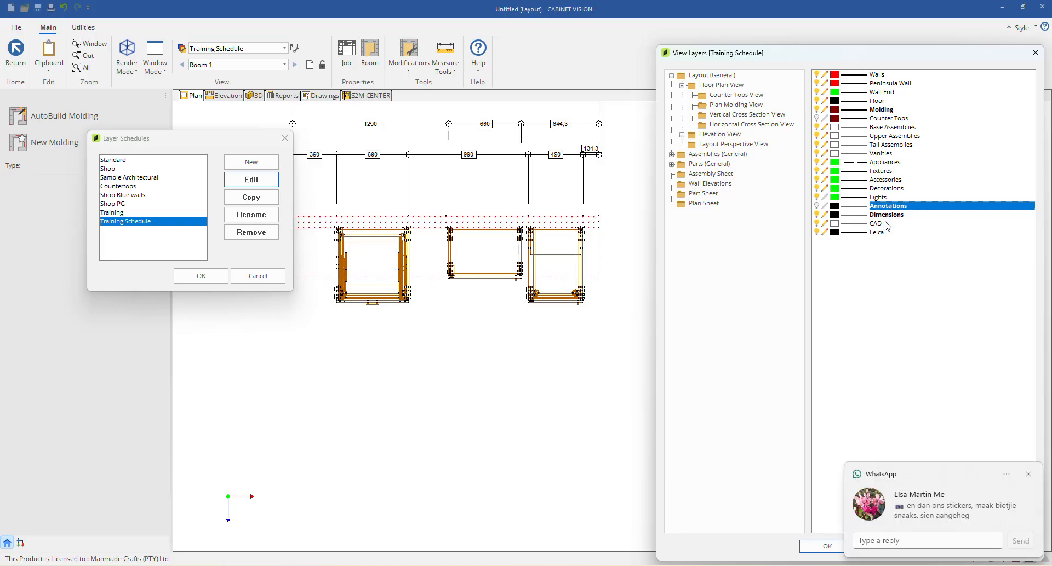
pyautogui.click(1029, 475)
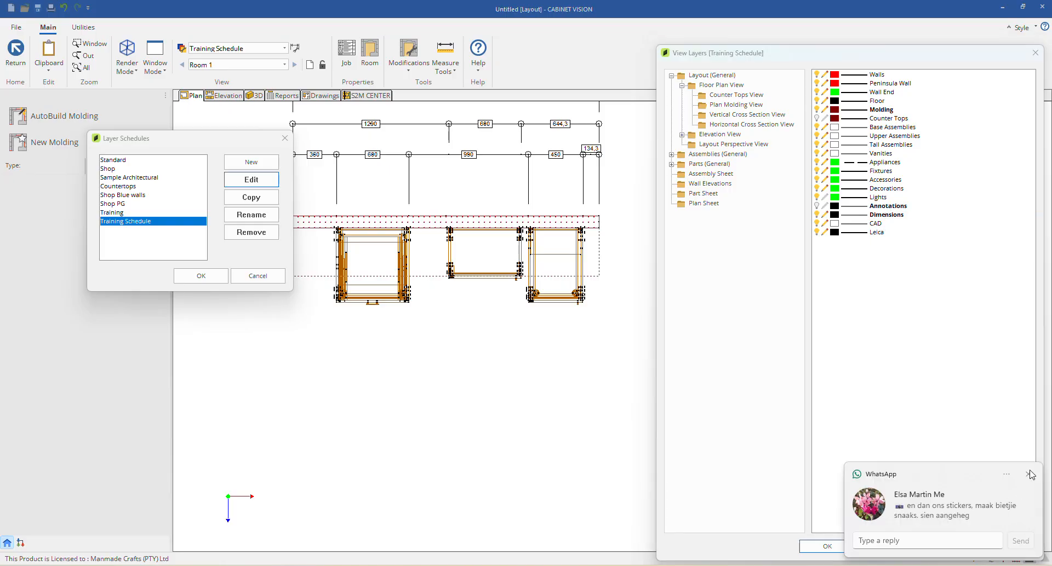
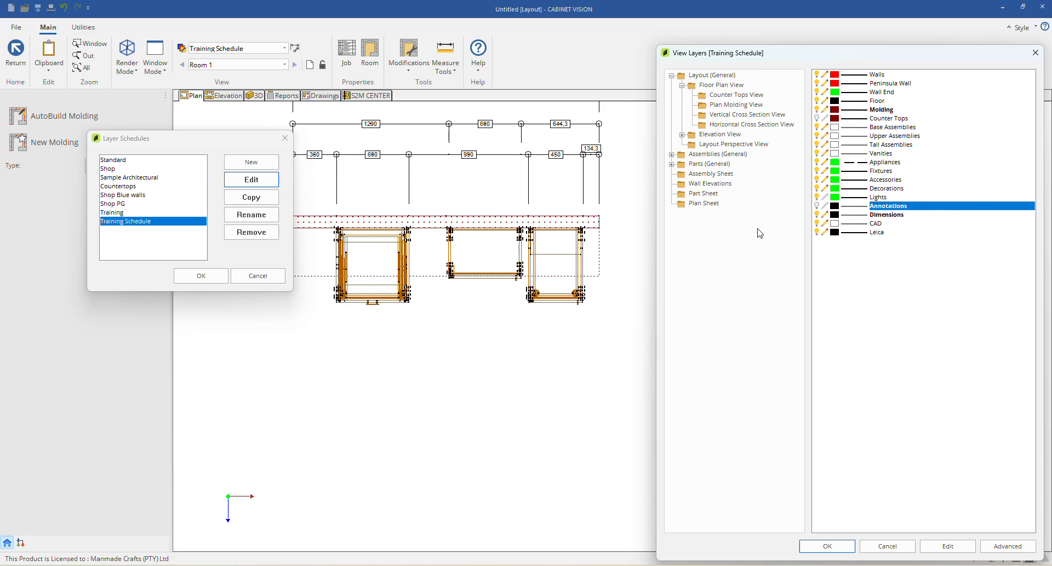
pyautogui.click(724, 270)
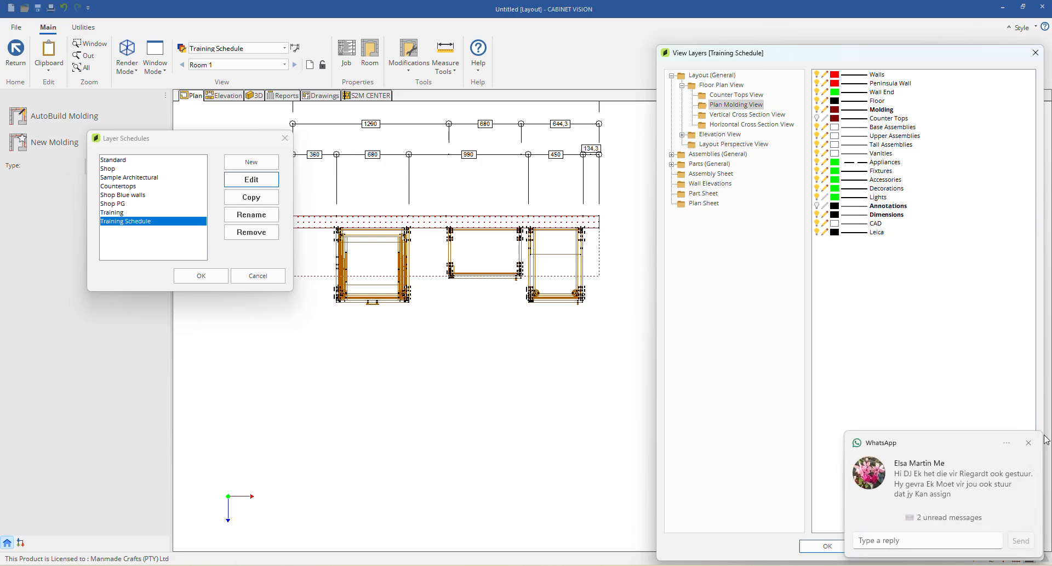
pyautogui.click(1028, 443)
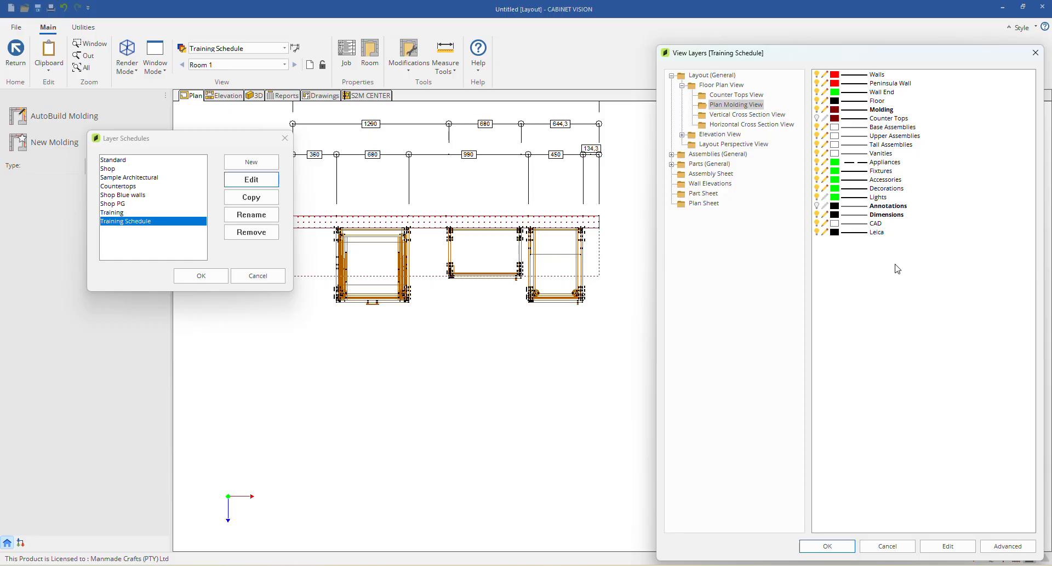
# Step: Compare the layer lists of the Vertical Cross Section, Counter Tops, Floor Plan and Plan Molding views
pyautogui.click(728, 115)
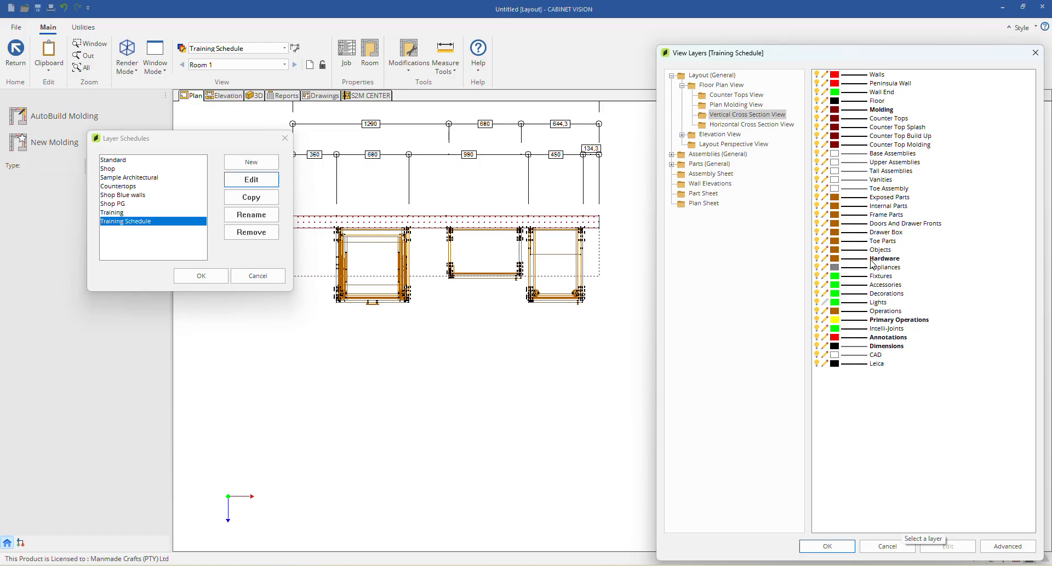
pyautogui.click(727, 98)
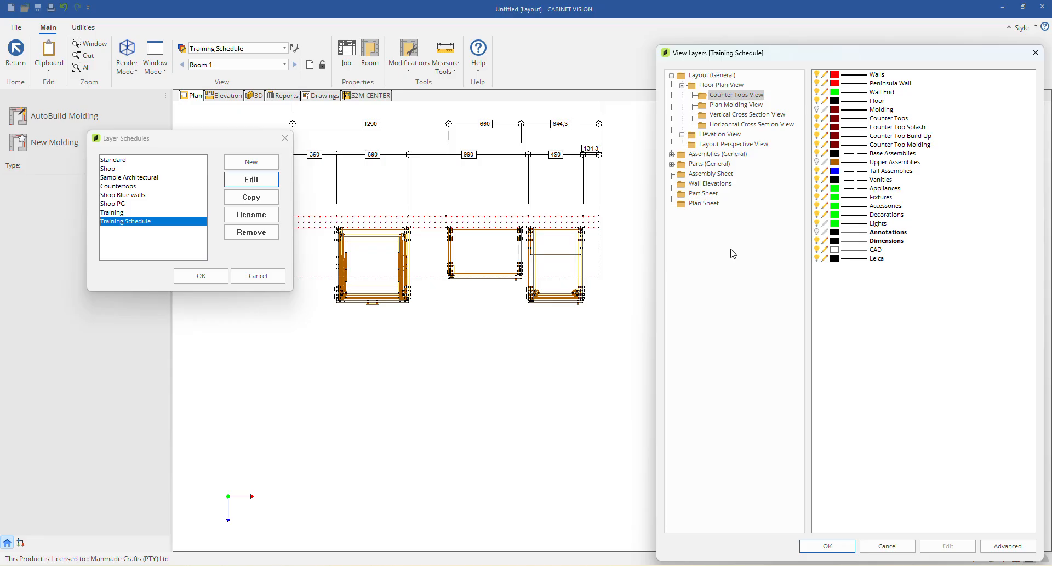
pyautogui.click(753, 107)
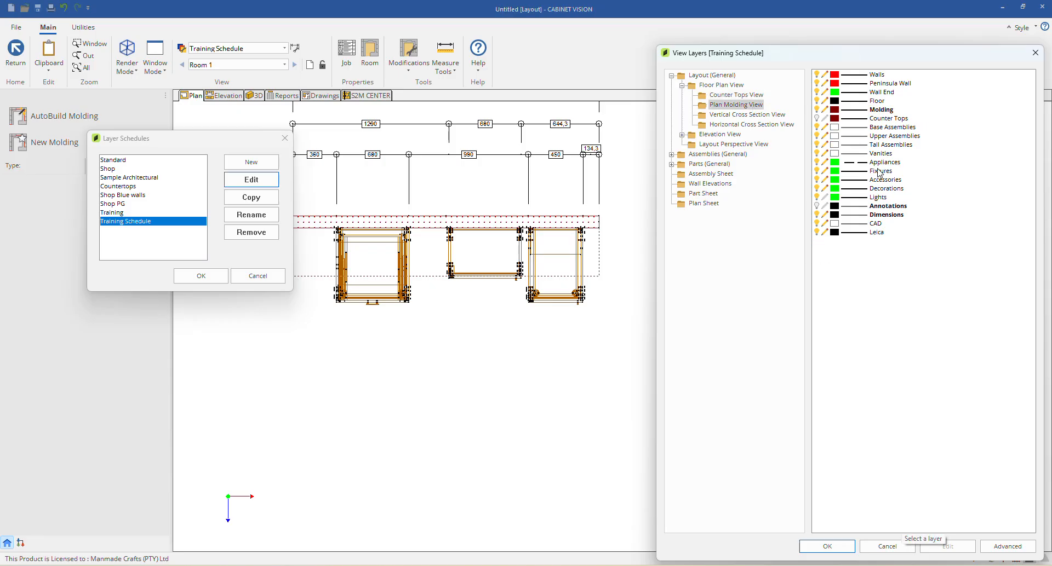
pyautogui.click(718, 93)
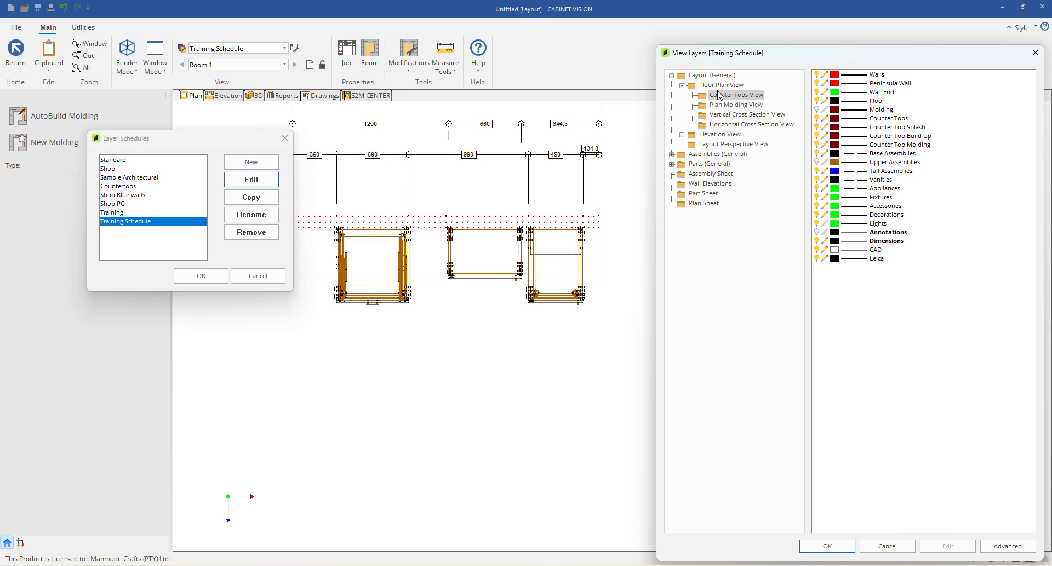
pyautogui.click(718, 86)
pyautogui.click(725, 105)
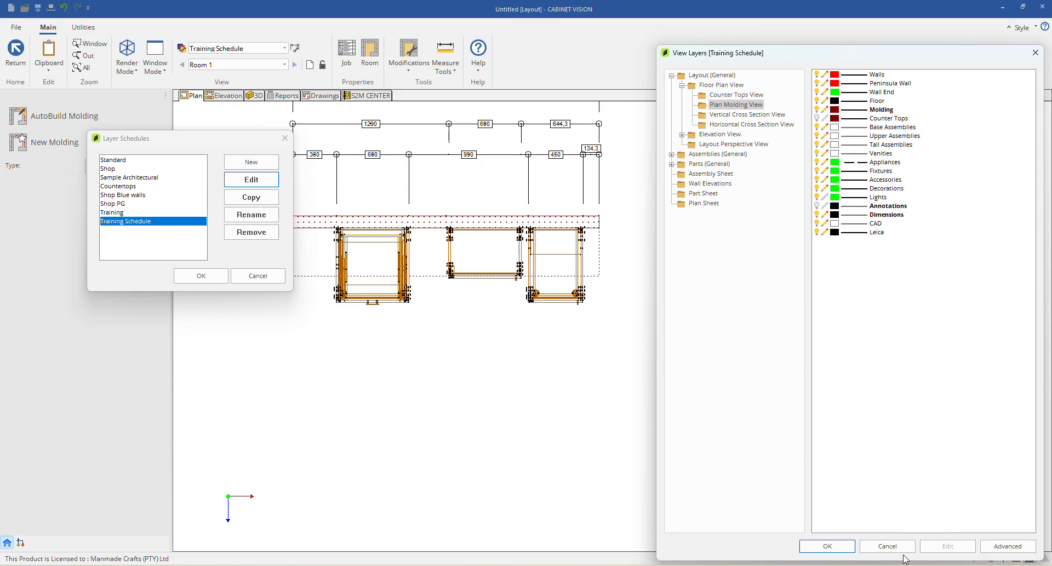
# Step: Accept the Training Schedule layers and return to the main plan layout
pyautogui.click(824, 546)
pyautogui.click(201, 276)
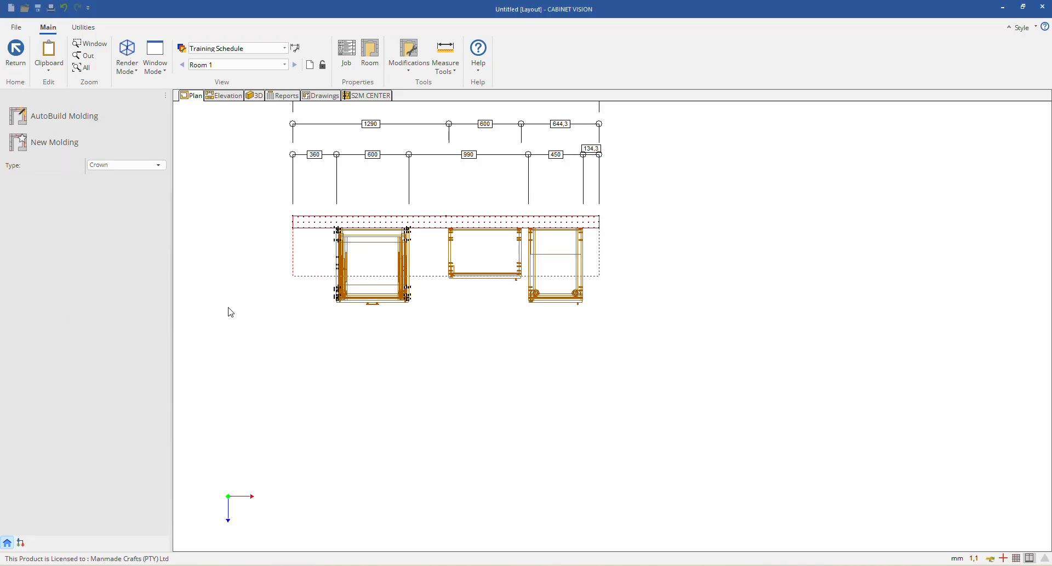
pyautogui.click(15, 52)
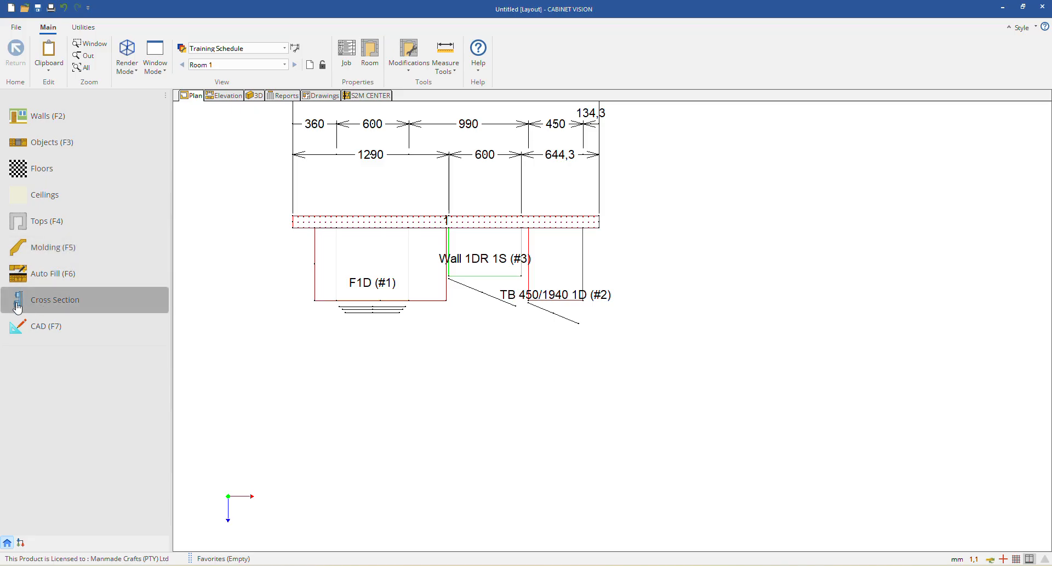
# Step: Reopen the Training Schedule and look through the layers of the Floor Plan View's four sub-views, ending on the Vertical Cross Section View
pyautogui.click(185, 49)
pyautogui.click(587, 251)
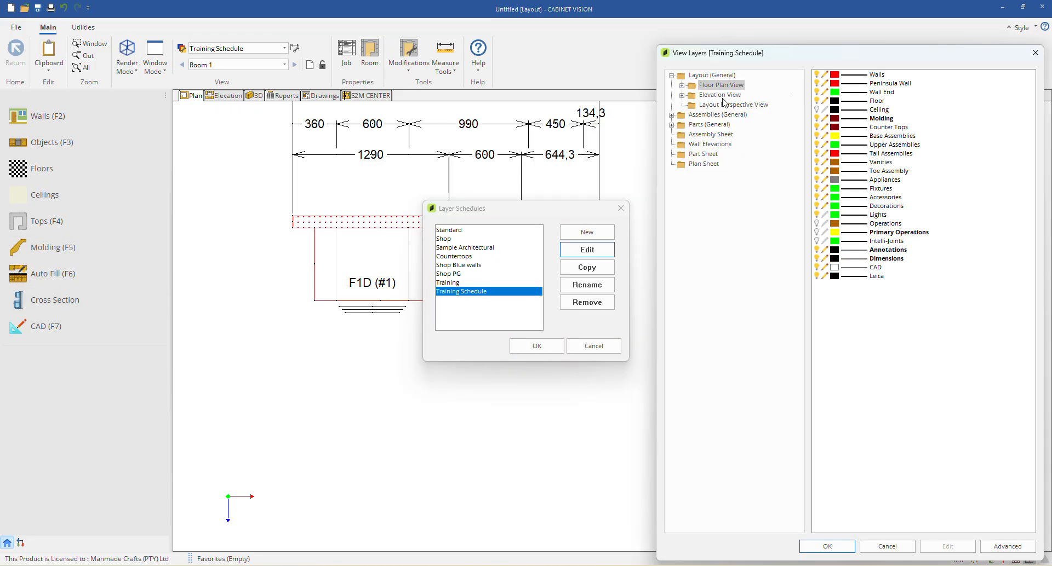
pyautogui.click(712, 95)
pyautogui.click(681, 86)
pyautogui.click(704, 95)
pyautogui.click(719, 105)
pyautogui.click(720, 114)
pyautogui.click(723, 125)
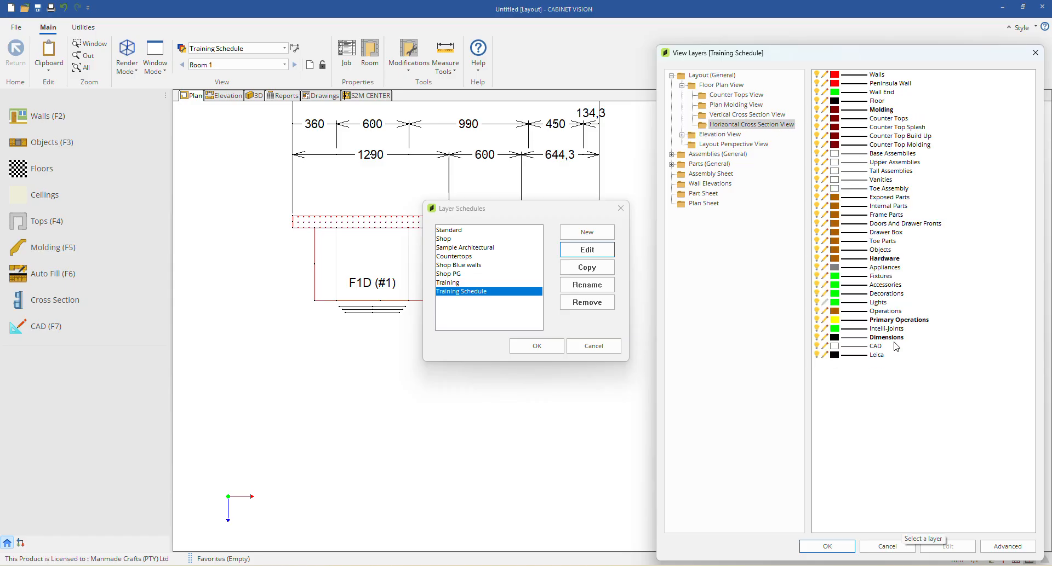
pyautogui.click(748, 107)
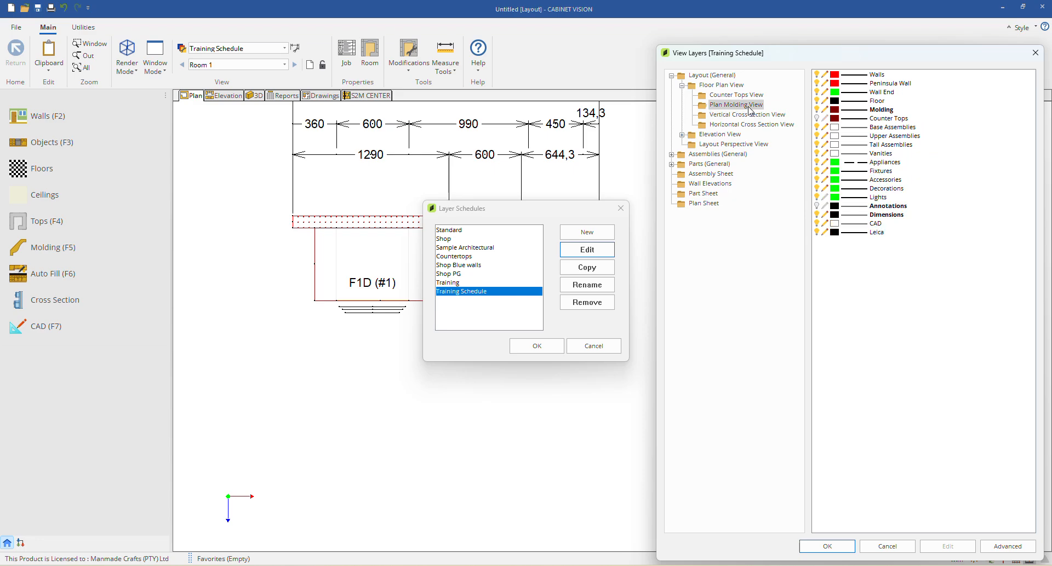
pyautogui.click(766, 114)
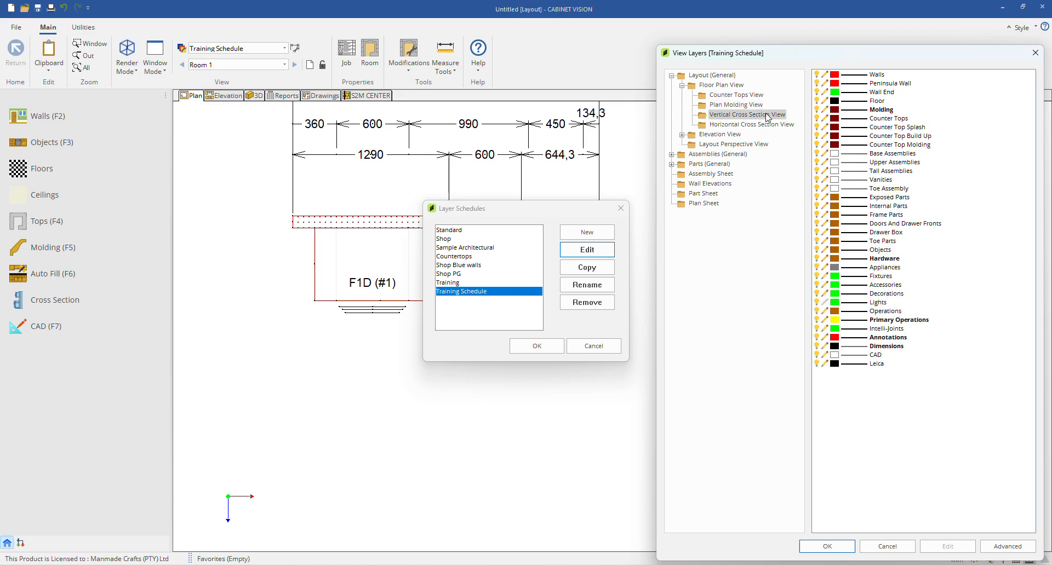
# Step: Check the Hardware layer's filters in the Vertical Cross Section View, leave them without changes and accept the Training Schedule
pyautogui.click(885, 259)
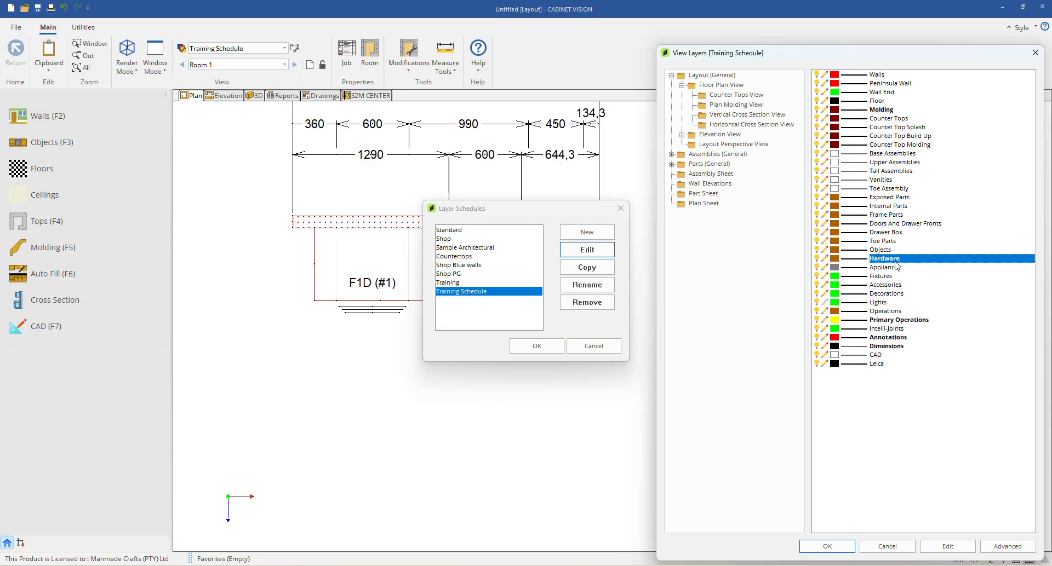
pyautogui.doubleClick(895, 262)
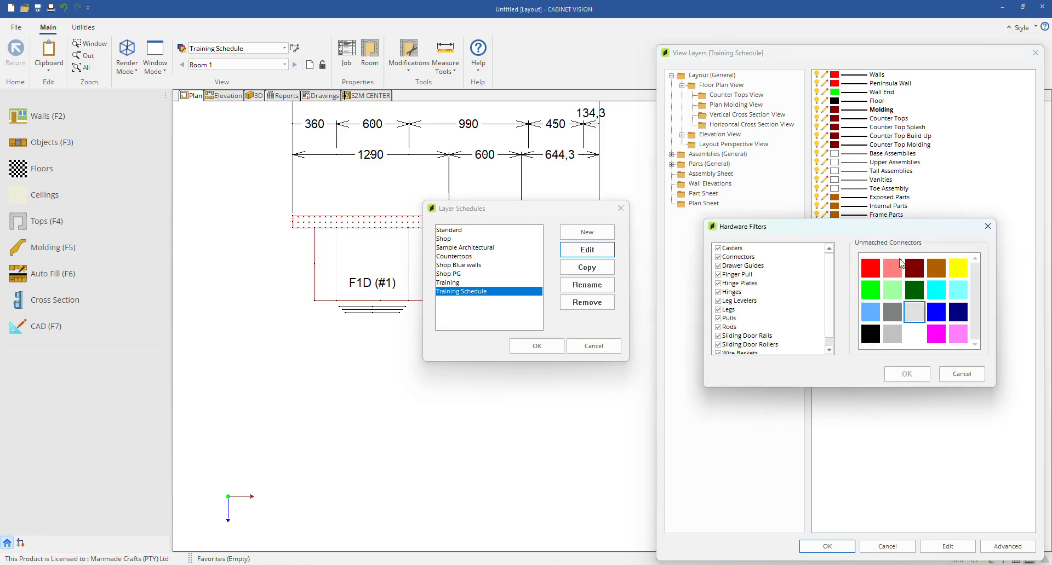
pyautogui.scroll(-2, 761, 256)
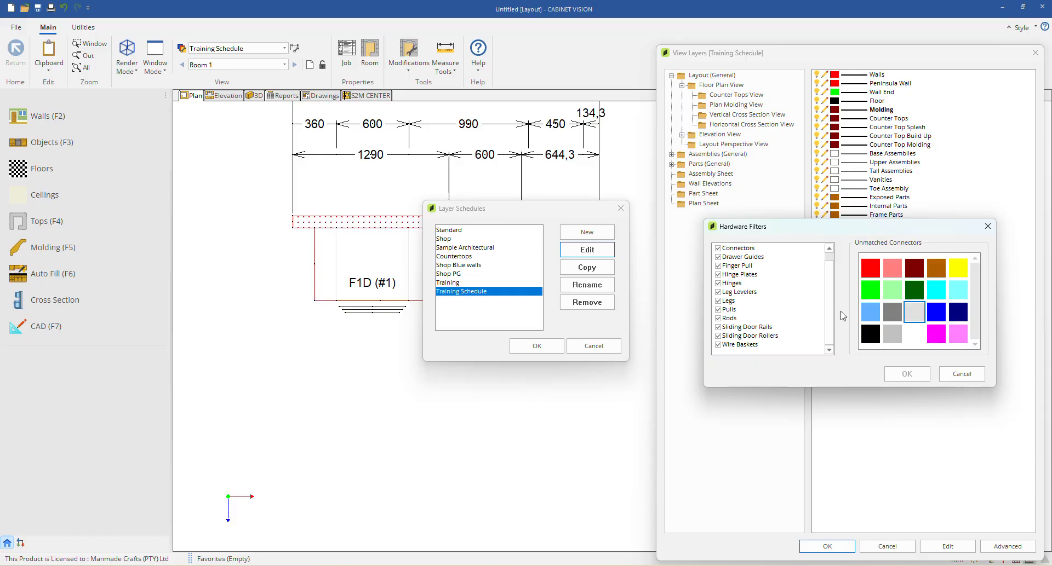
pyautogui.scroll(1, 735, 296)
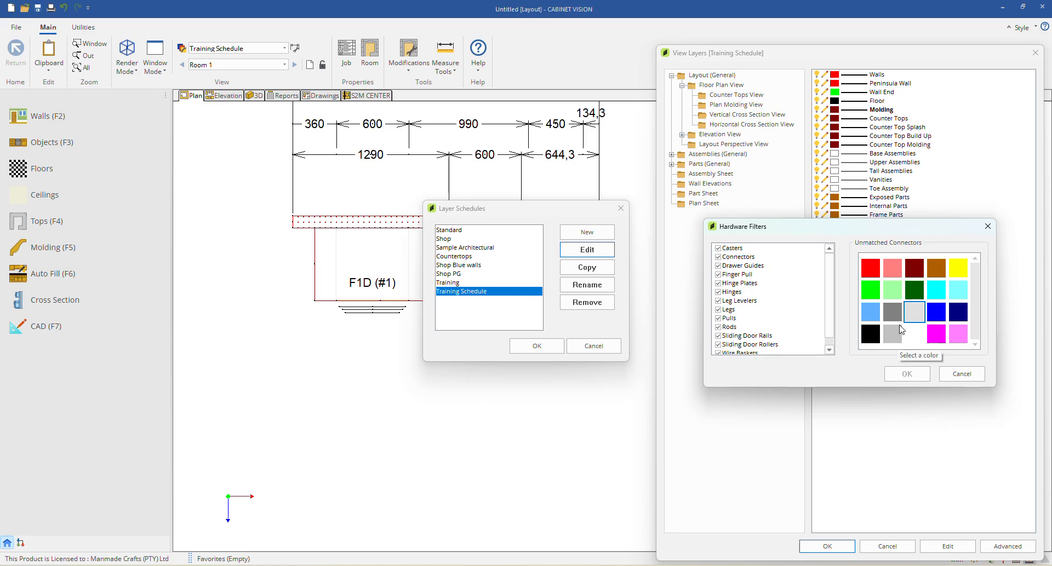
pyautogui.click(983, 377)
pyautogui.click(847, 545)
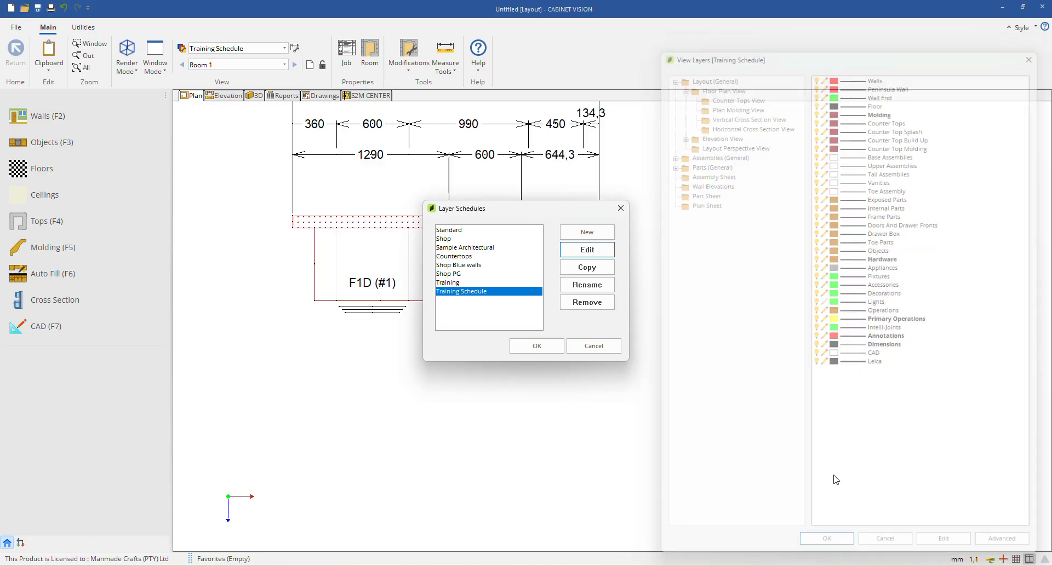
pyautogui.click(537, 346)
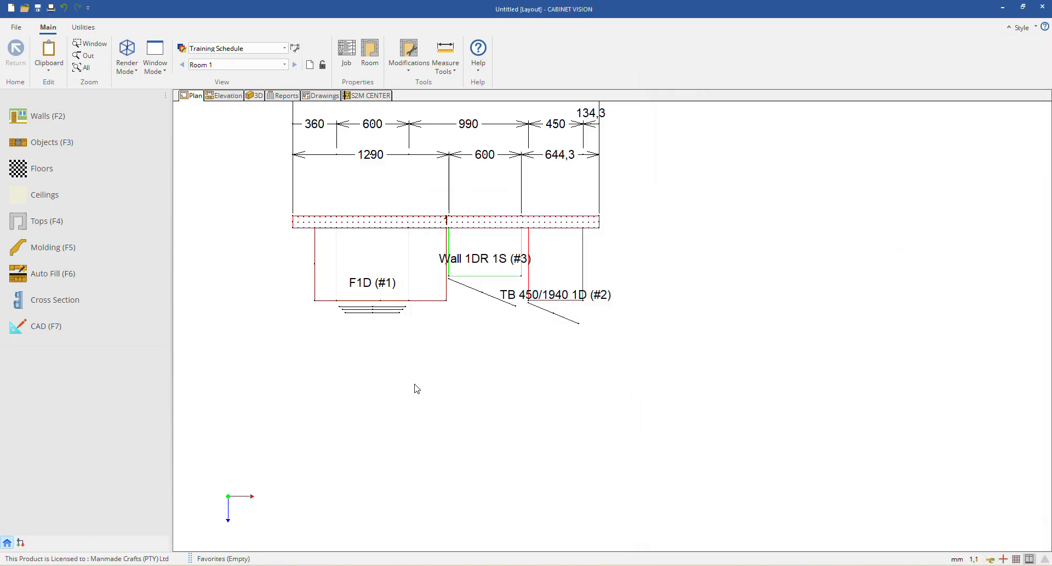
# Step: Examine the cabinets, hardware and dimensions in the vertical cross section of Room 1, then return to the main plan layout
pyautogui.click(51, 305)
pyautogui.scroll(4, 457, 433)
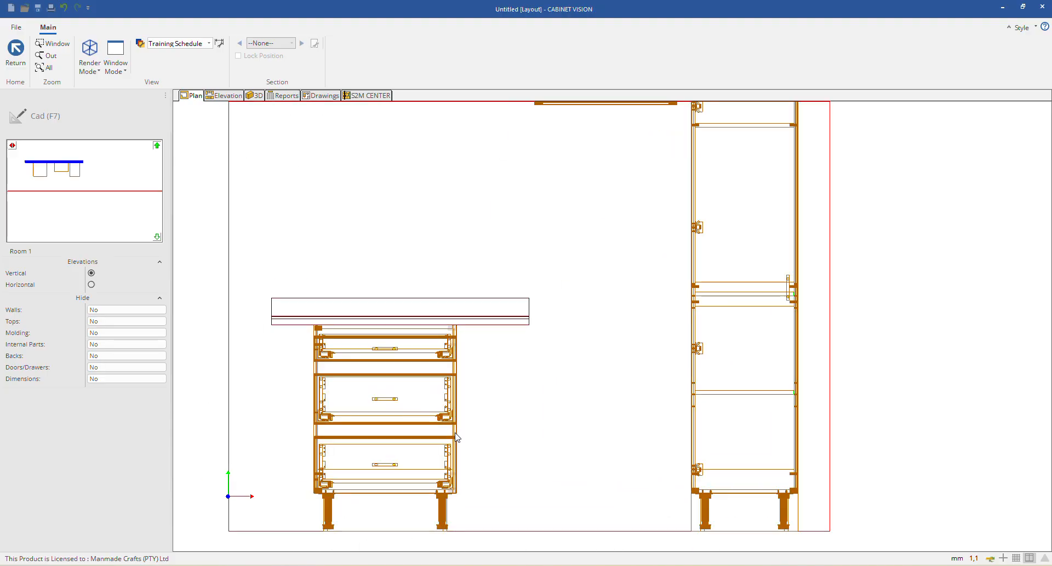
pyautogui.scroll(3, 457, 439)
pyautogui.scroll(-2, 446, 393)
pyautogui.scroll(-3, 329, 383)
pyautogui.scroll(4, 329, 383)
pyautogui.scroll(-3, 373, 393)
pyautogui.scroll(-1, 655, 299)
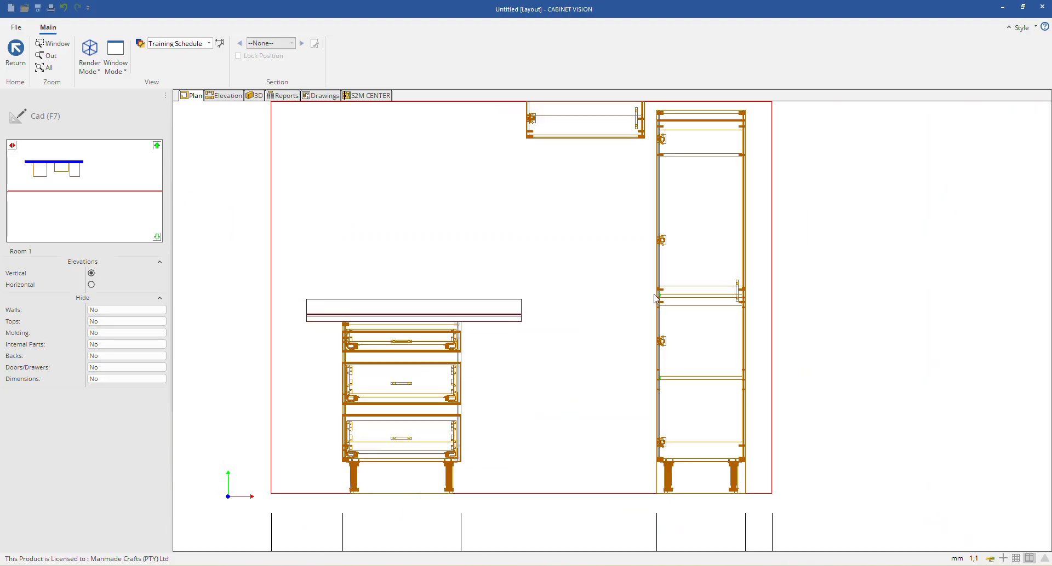
pyautogui.scroll(-1, 655, 299)
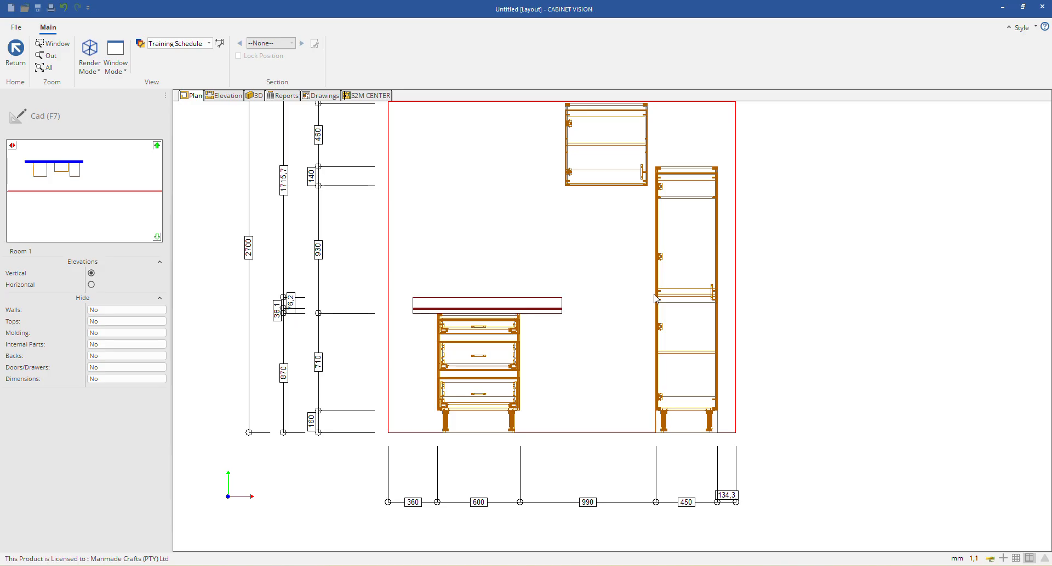
pyautogui.click(15, 50)
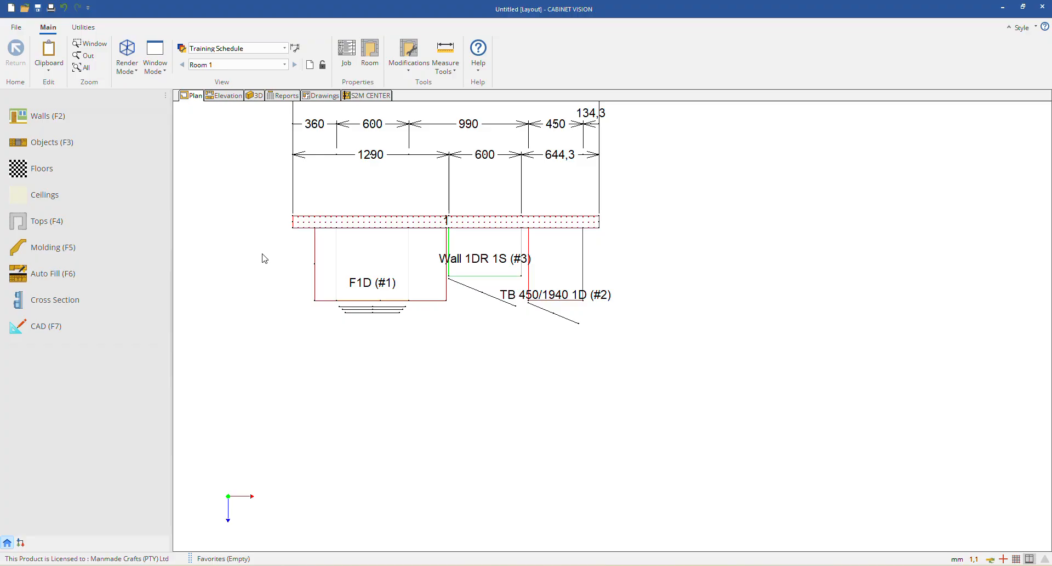
# Step: Reopen the Training Schedule's layers for the Floor Plan View, close them without changes and accept the layer schedules
pyautogui.scroll(-1, 450, 326)
pyautogui.scroll(1, 258, 157)
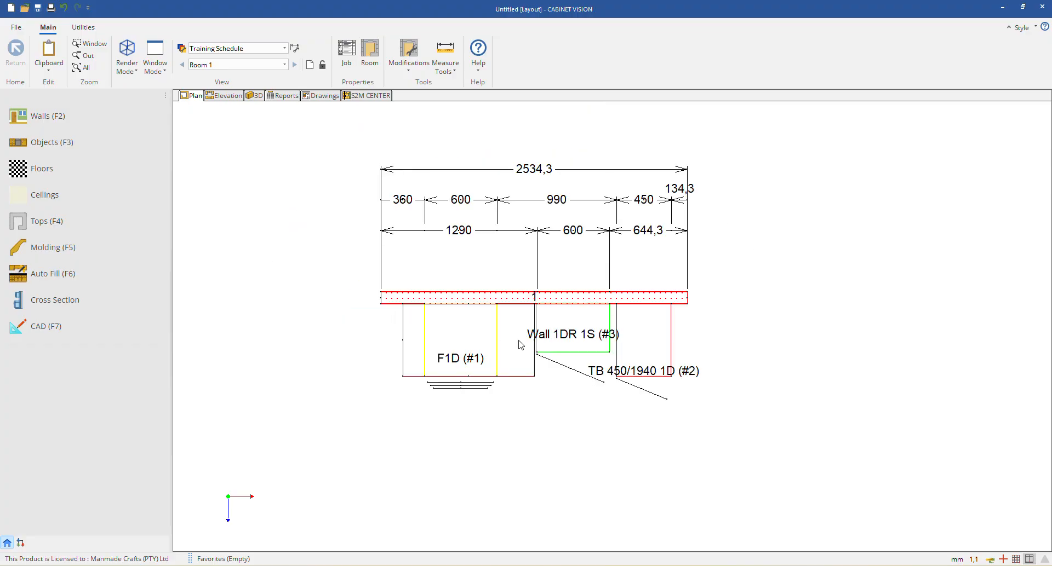
pyautogui.click(182, 50)
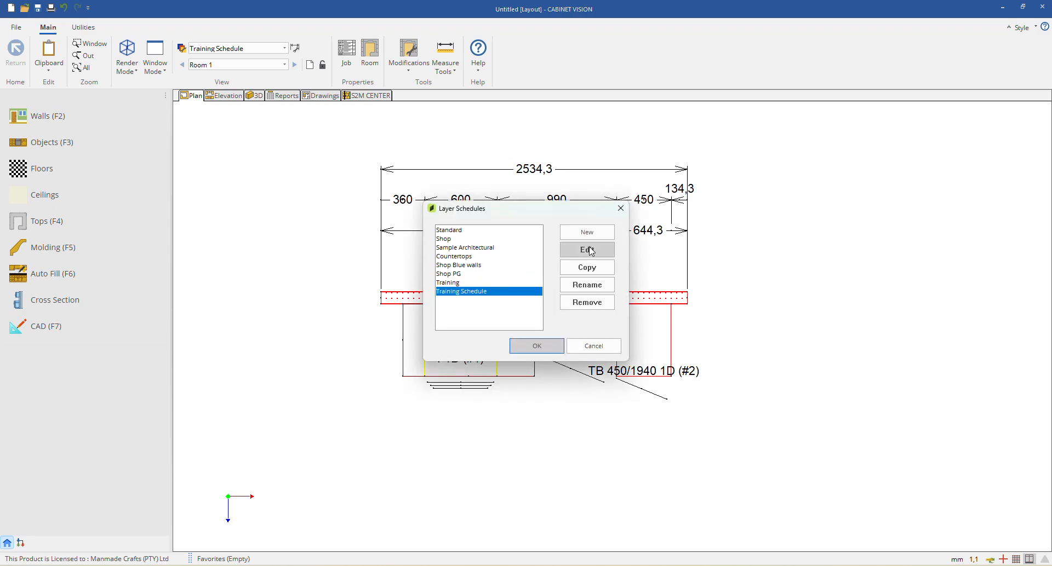
pyautogui.click(587, 249)
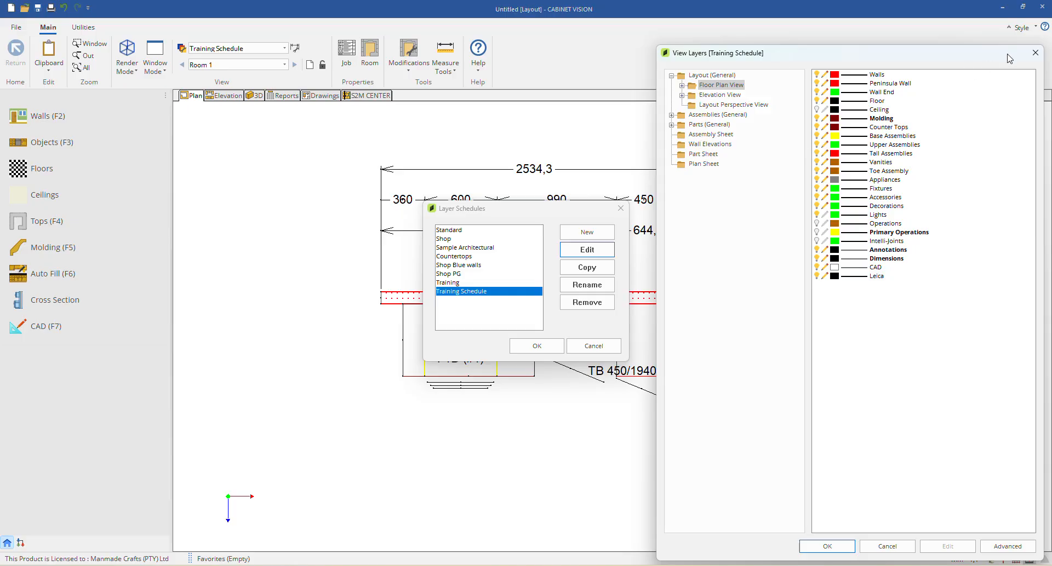
pyautogui.click(1035, 52)
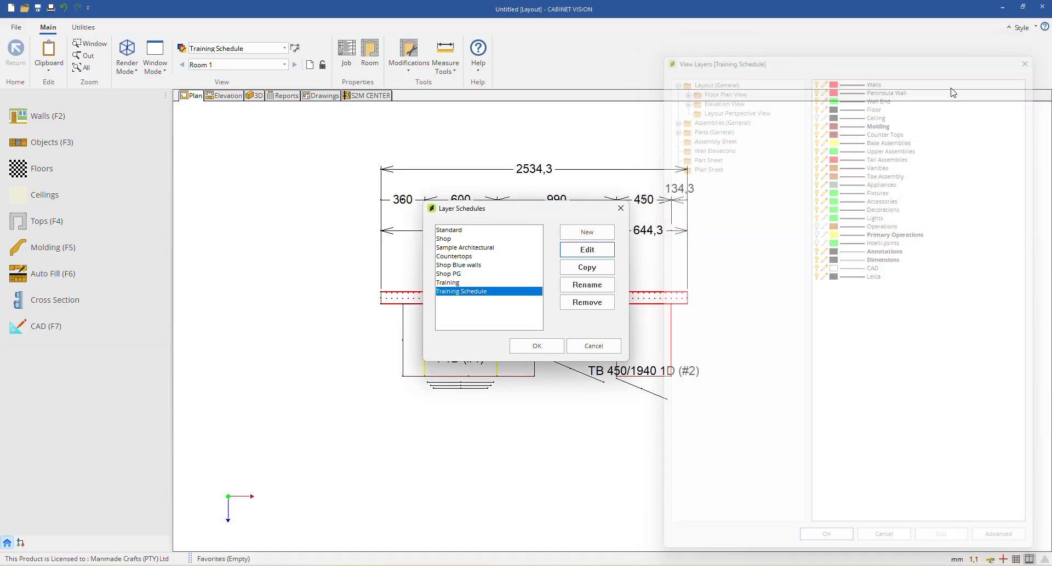
pyautogui.click(537, 345)
# Step: Look through the Floor Plan View layers in the plan's view properties and accept them unchanged
pyautogui.rightClick(770, 173)
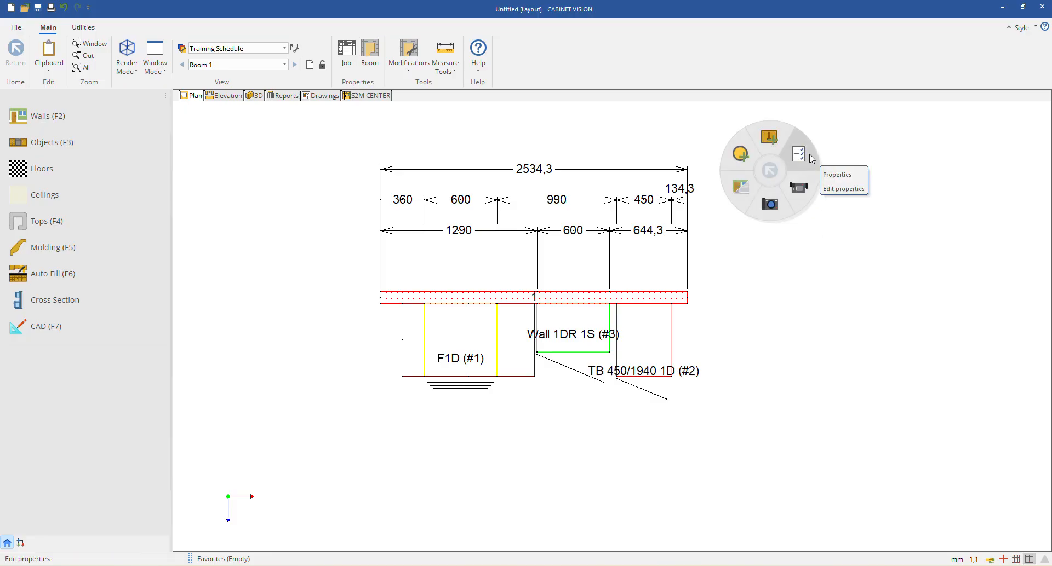
pyautogui.click(812, 158)
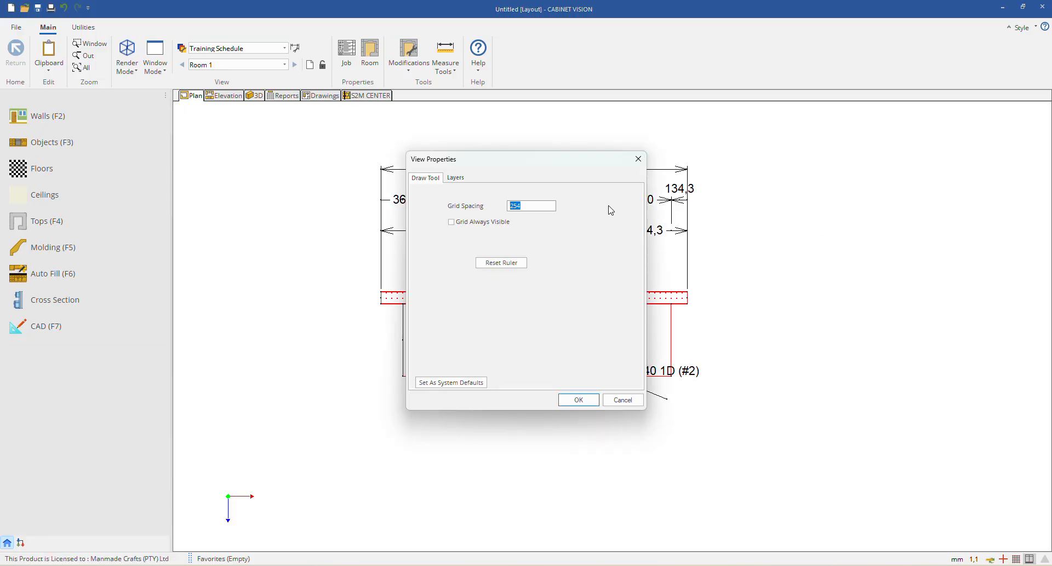
pyautogui.click(456, 178)
pyautogui.scroll(-1, 492, 230)
pyautogui.scroll(-1, 491, 230)
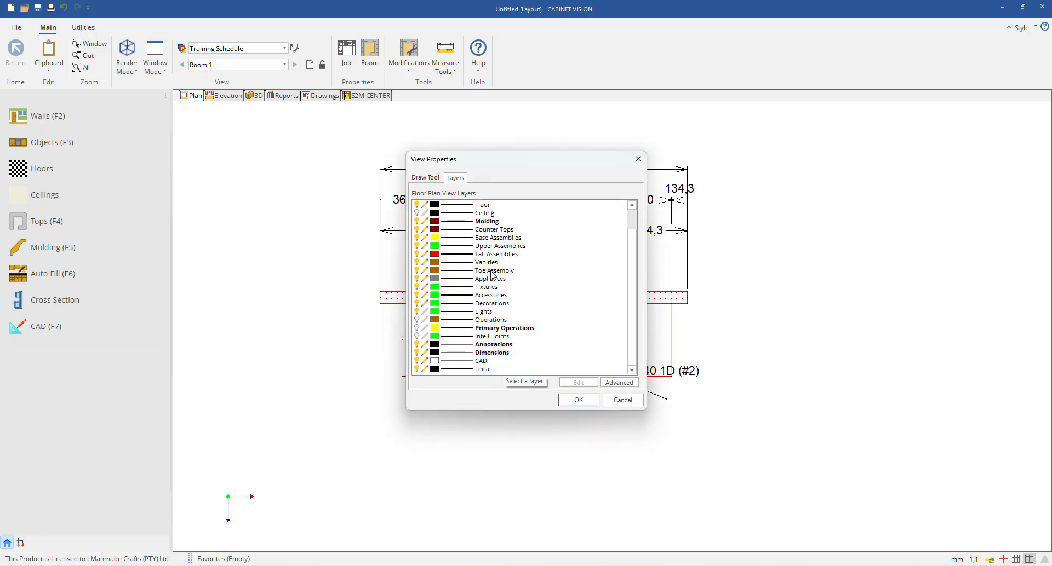
pyautogui.click(575, 403)
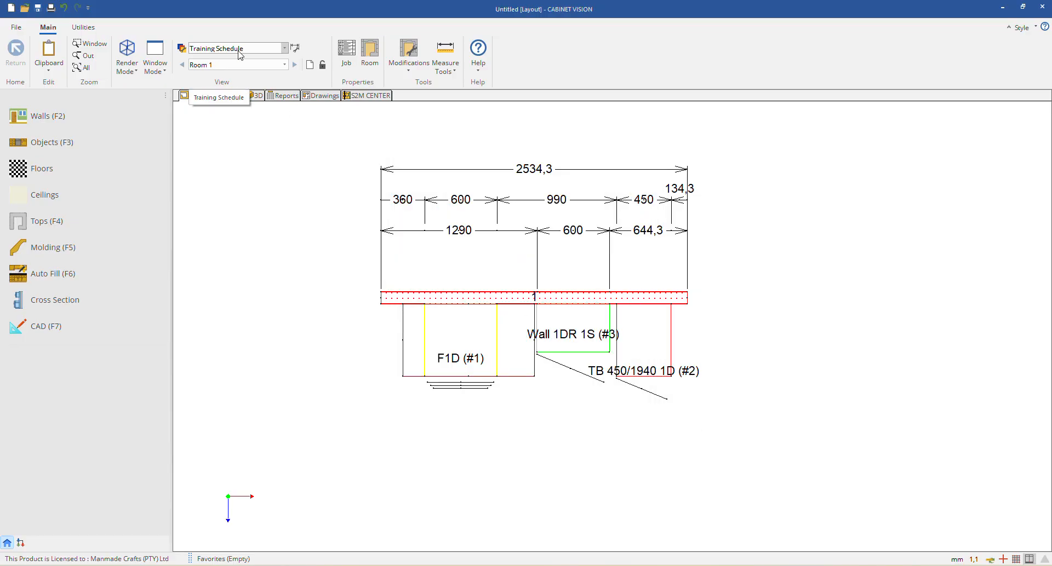
# Step: Switch to the front elevation of Wall 1 and bring up the Elevation View layers in its view properties
pyautogui.click(228, 96)
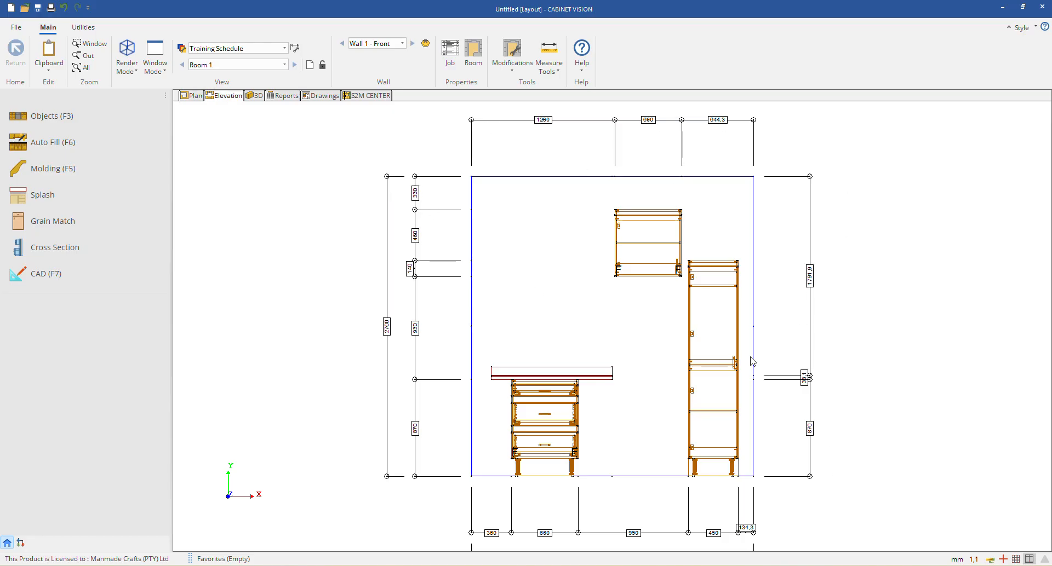
pyautogui.rightClick(235, 139)
pyautogui.click(229, 150)
pyautogui.click(465, 179)
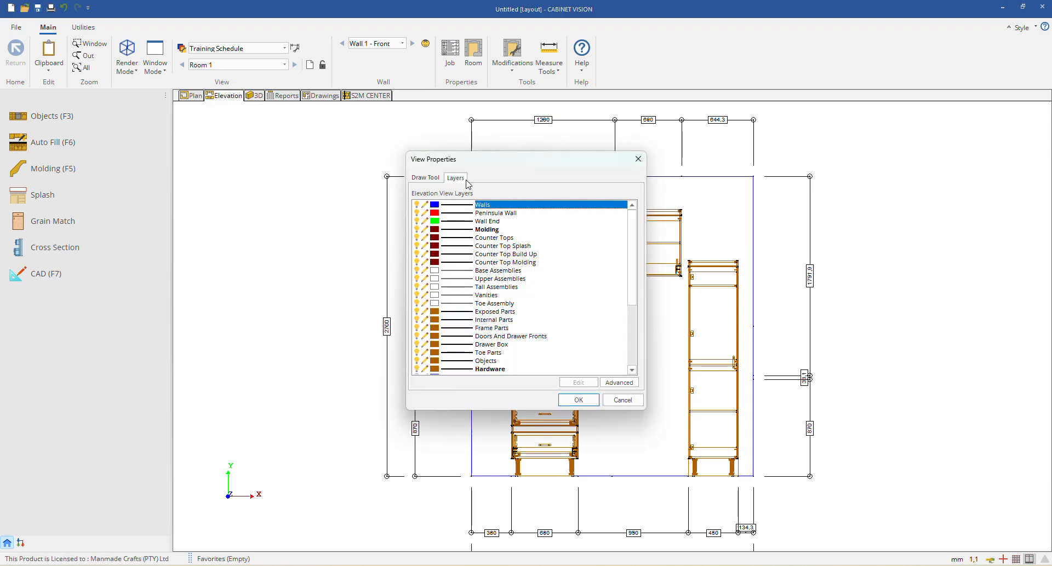
pyautogui.scroll(-5, 501, 236)
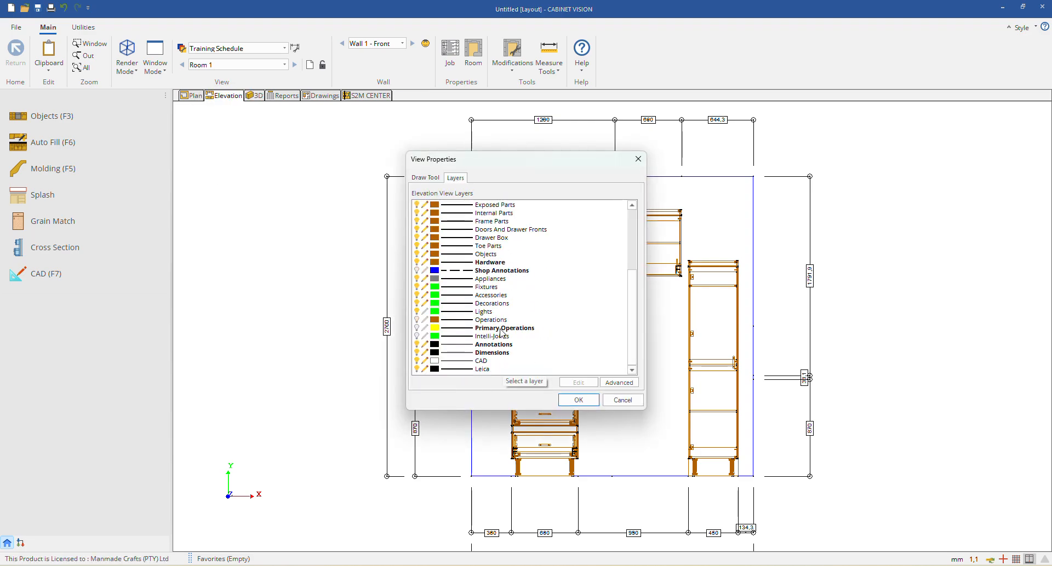
# Step: Set the elevation's Dimensions layer style to Training Unipanel and accept the view properties
pyautogui.click(499, 353)
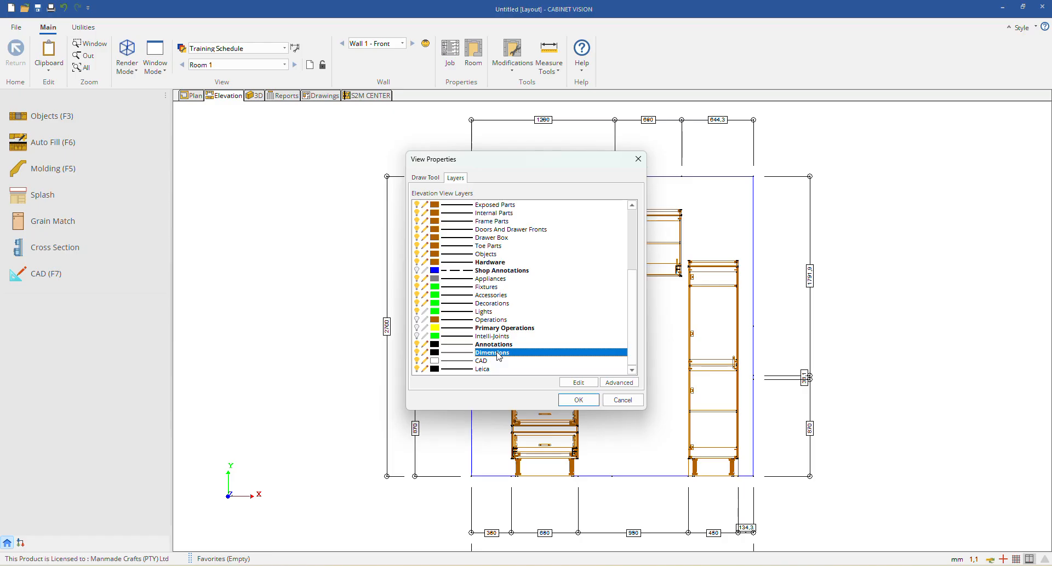
pyautogui.doubleClick(498, 354)
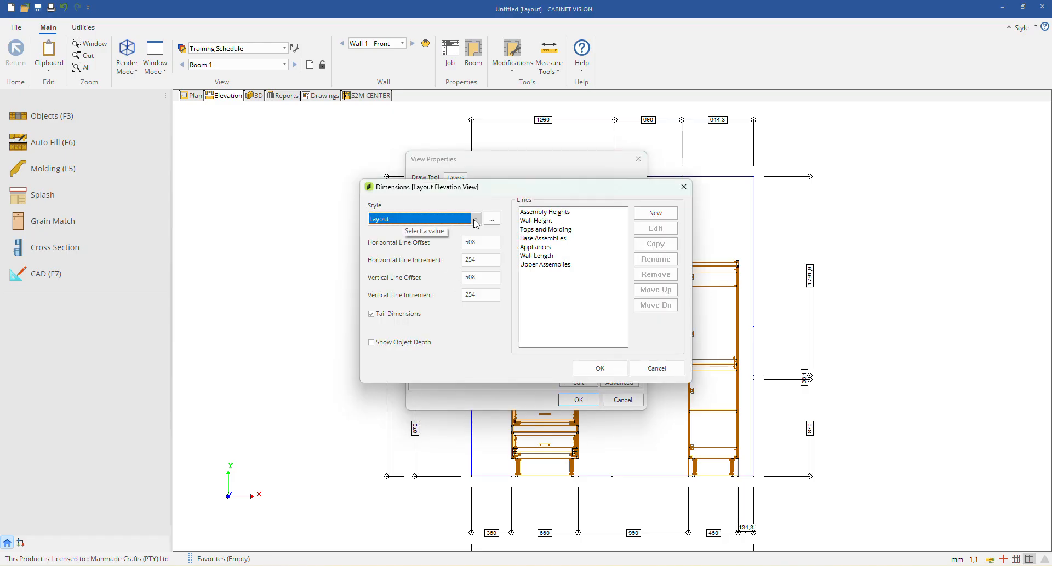
pyautogui.click(475, 219)
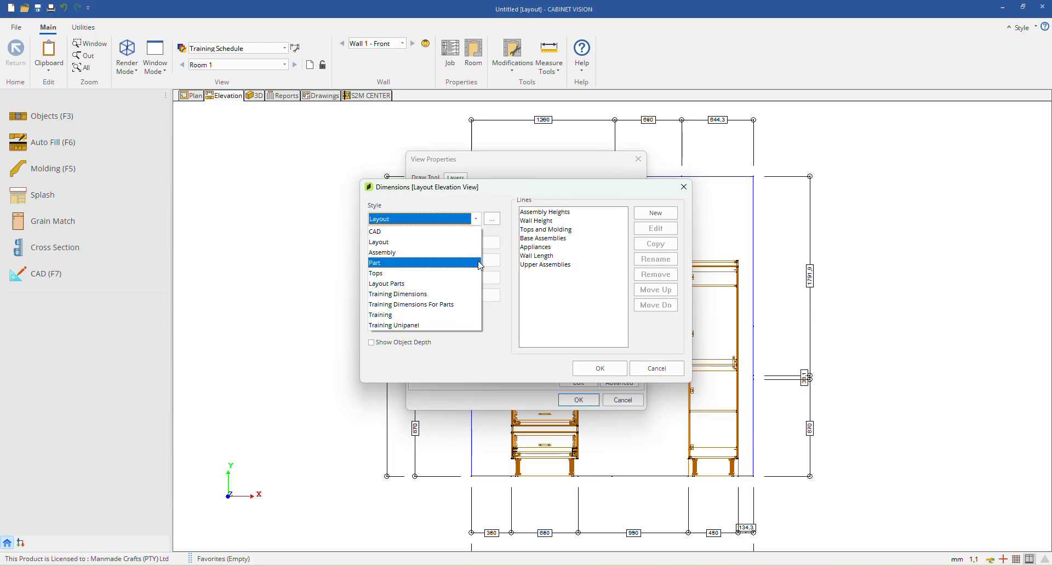
pyautogui.click(449, 207)
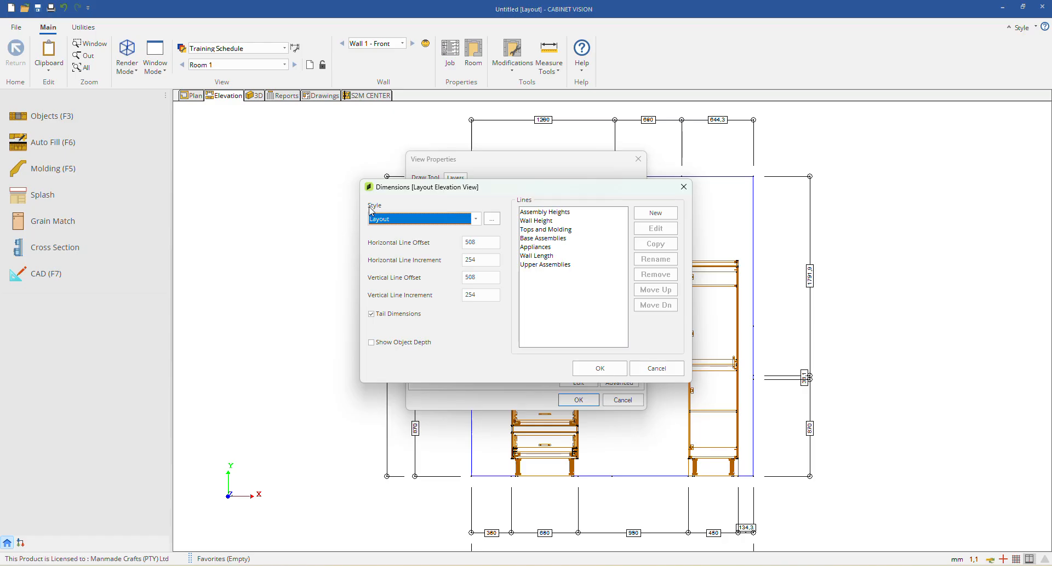
pyautogui.click(474, 220)
pyautogui.click(398, 327)
pyautogui.click(600, 369)
pyautogui.click(596, 398)
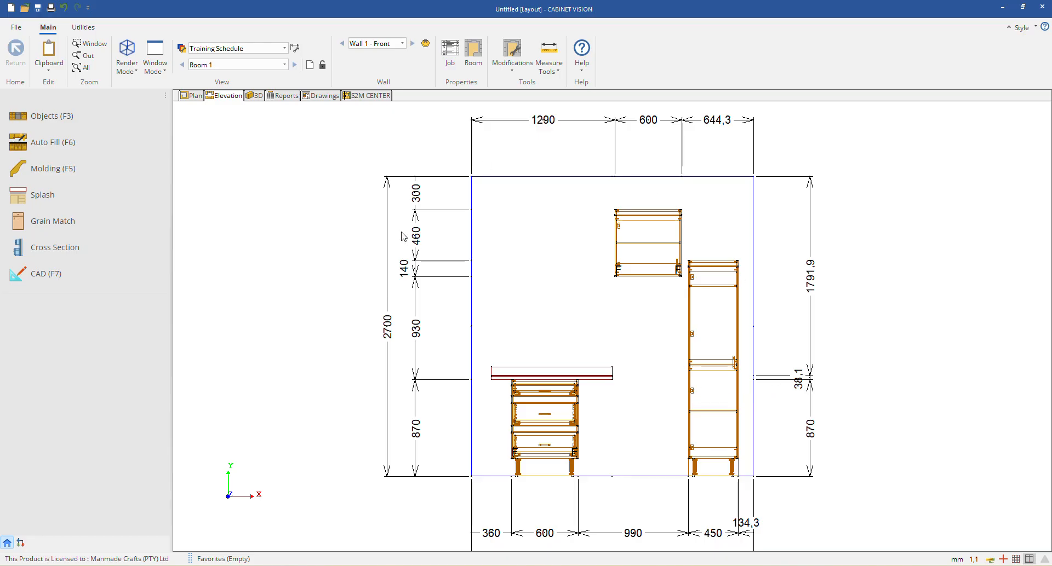
# Step: Check the Elevation View's dimension style in the Training Schedule, accept the schedule and inspect the dimensions on the elevation
pyautogui.scroll(-2, 352, 244)
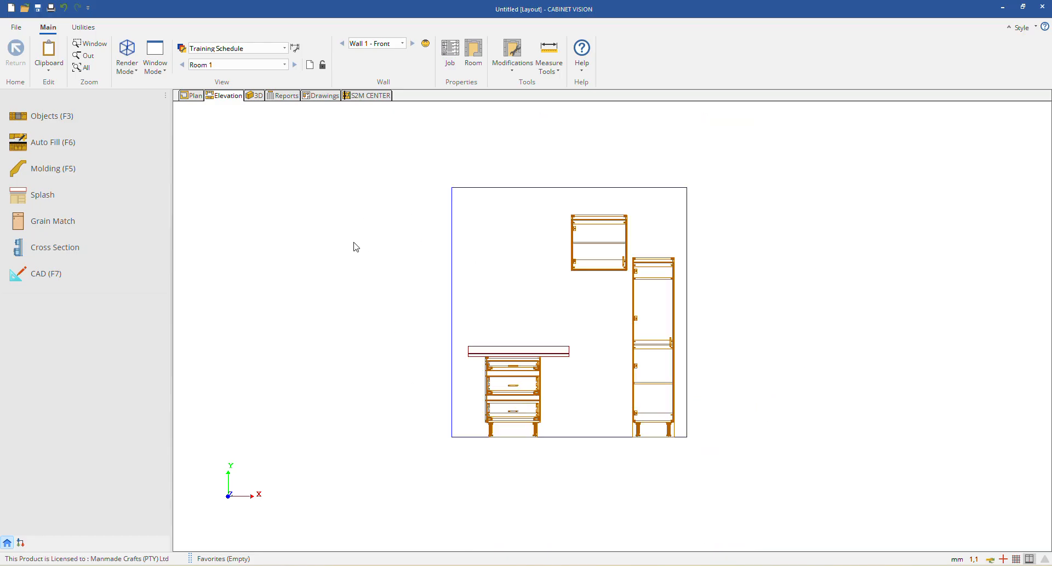
pyautogui.click(182, 48)
pyautogui.click(601, 250)
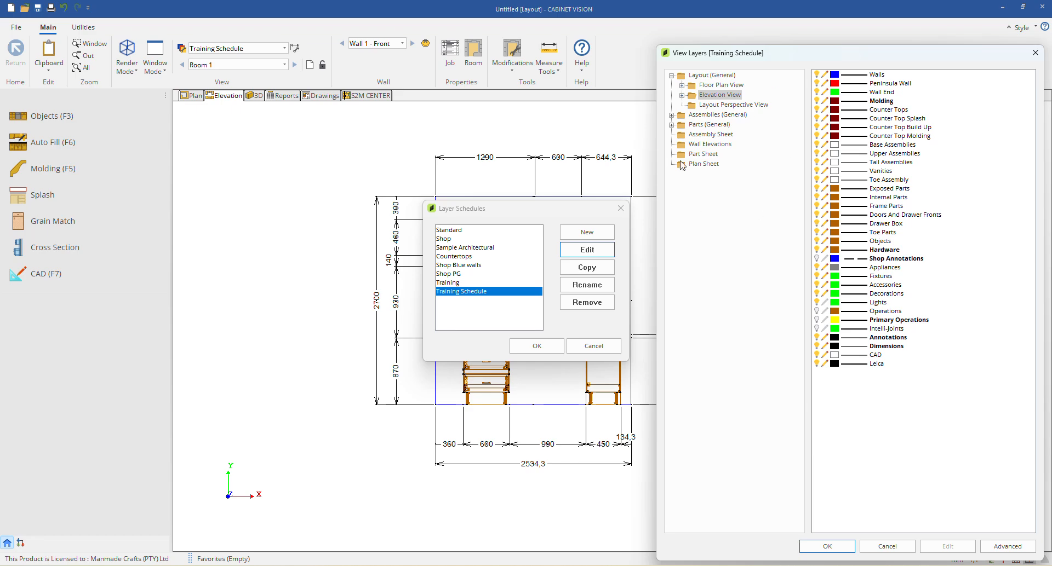
pyautogui.doubleClick(883, 348)
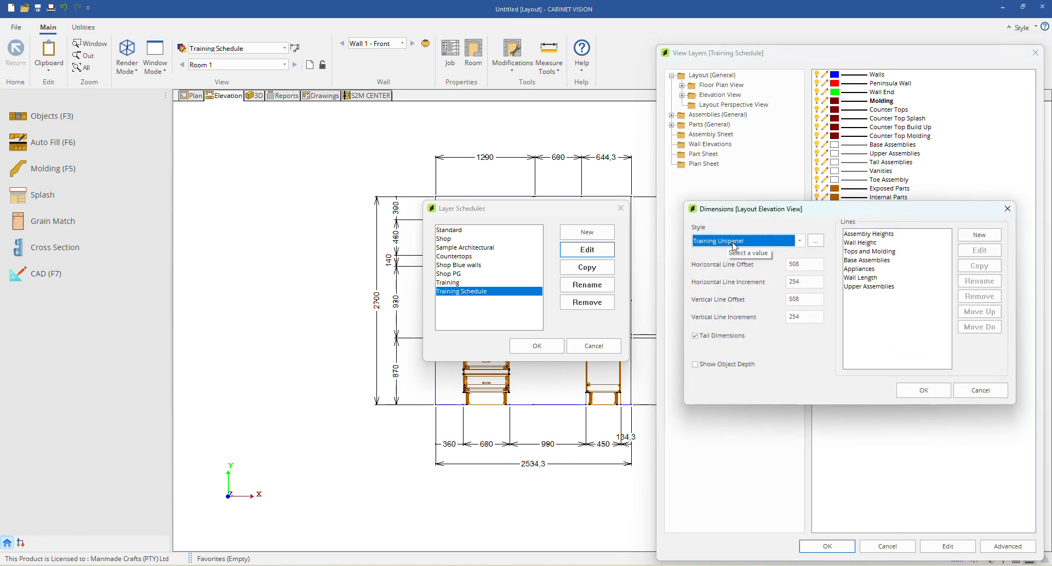
pyautogui.click(923, 390)
pyautogui.click(828, 546)
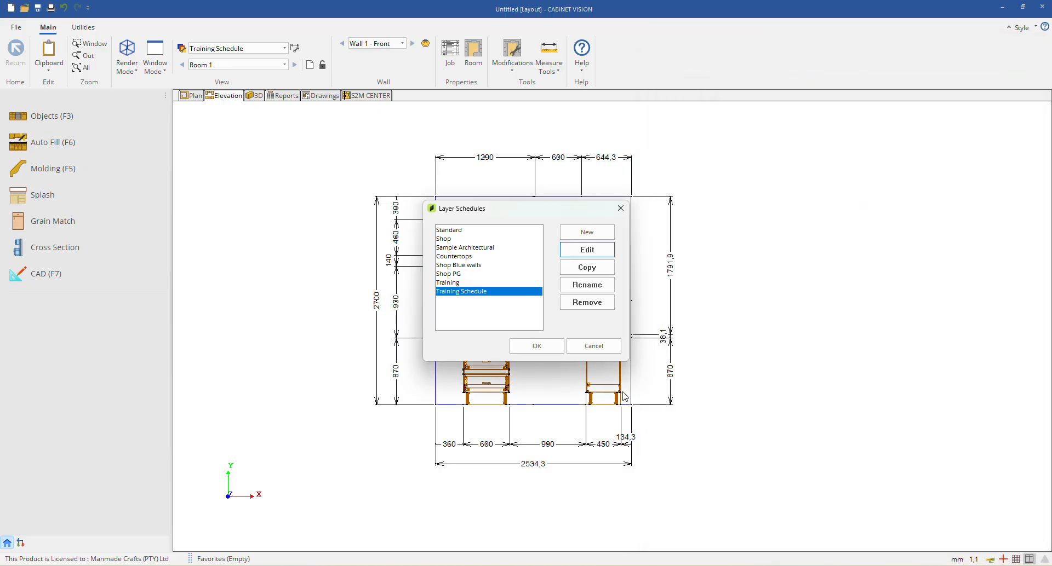
pyautogui.click(537, 346)
pyautogui.scroll(-1, 444, 264)
pyautogui.scroll(3, 445, 261)
pyautogui.scroll(1, 446, 257)
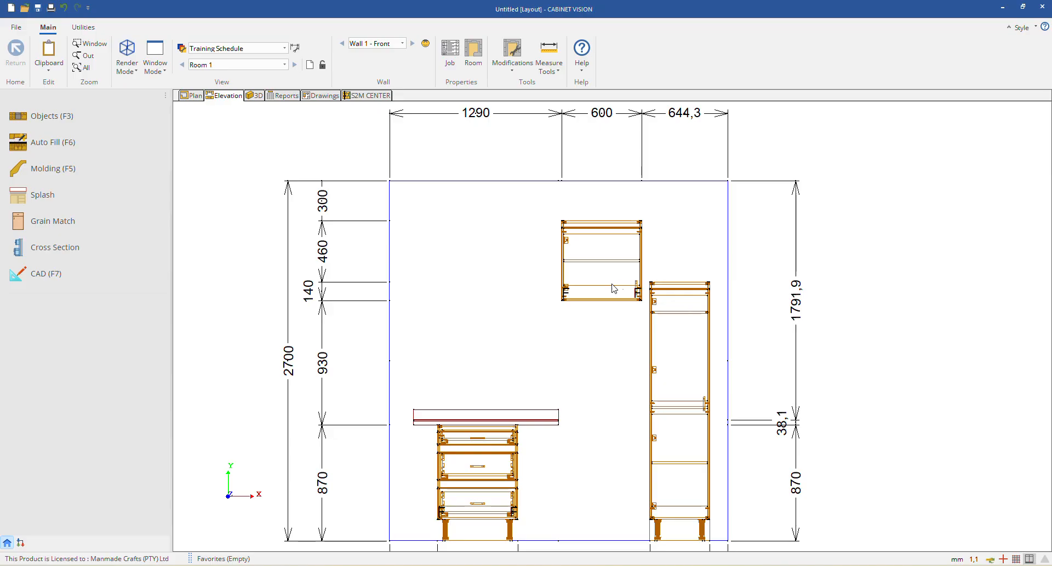
# Step: Review the Elevation View layers in the view properties, including the Base Assemblies to Toe Assembly colours, and cancel without changes
pyautogui.rightClick(276, 136)
pyautogui.click(316, 123)
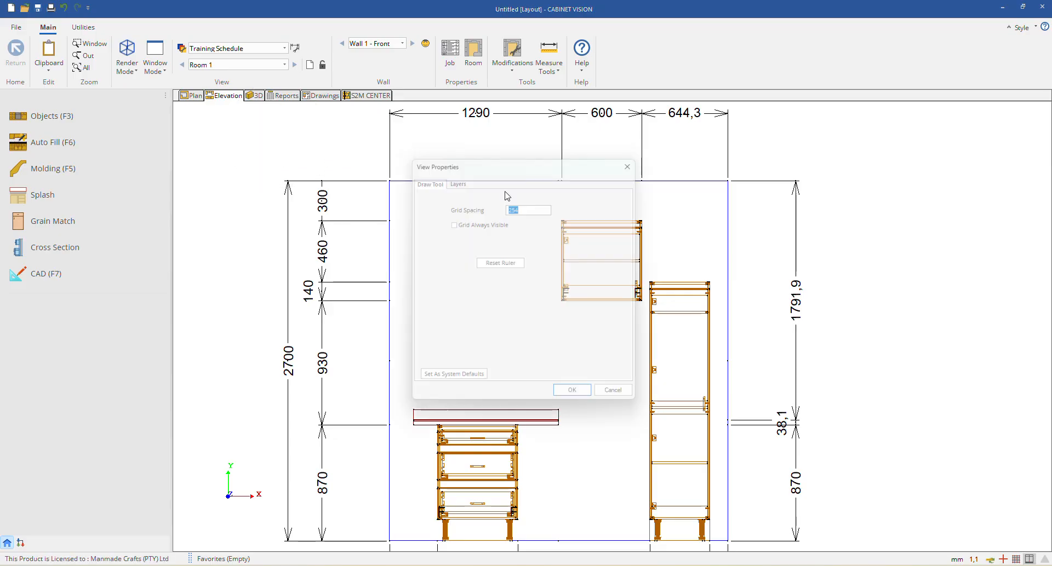
pyautogui.click(456, 179)
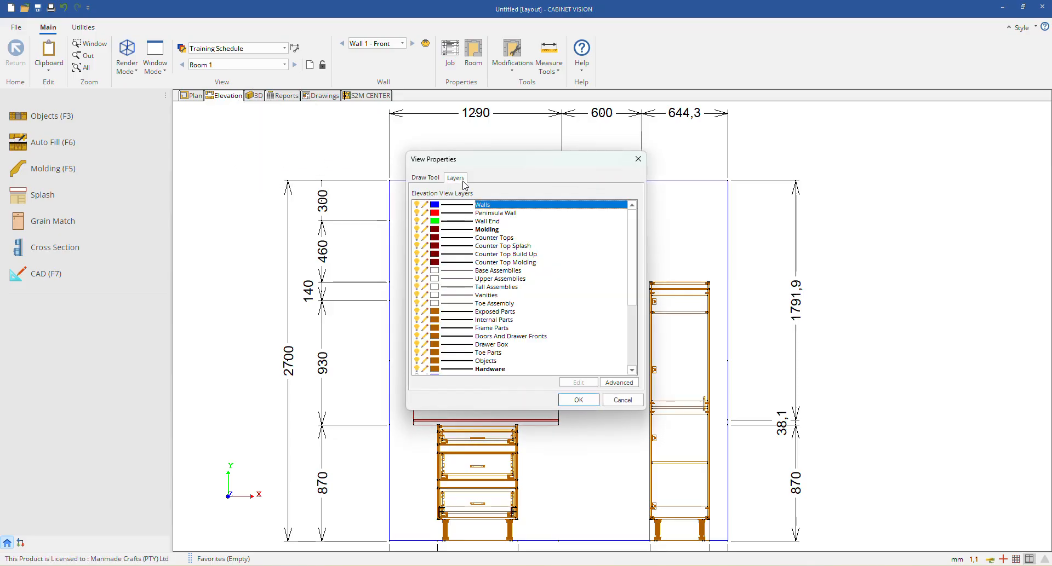
pyautogui.click(436, 272)
pyautogui.moveTo(437, 274); pyautogui.dragTo(443, 307)
pyautogui.moveTo(534, 164); pyautogui.dragTo(797, 145)
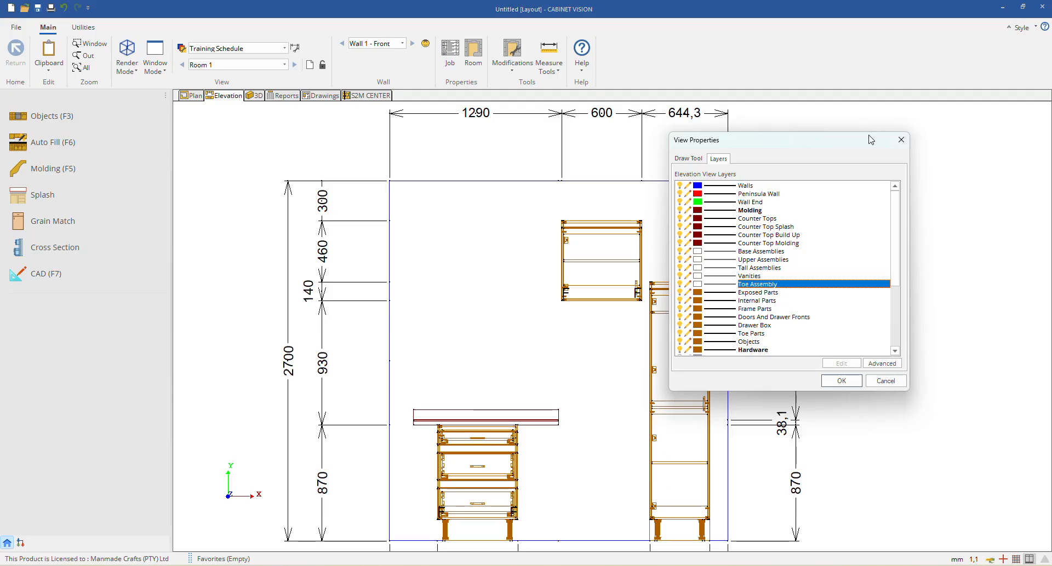
pyautogui.scroll(-2, 815, 374)
pyautogui.click(886, 381)
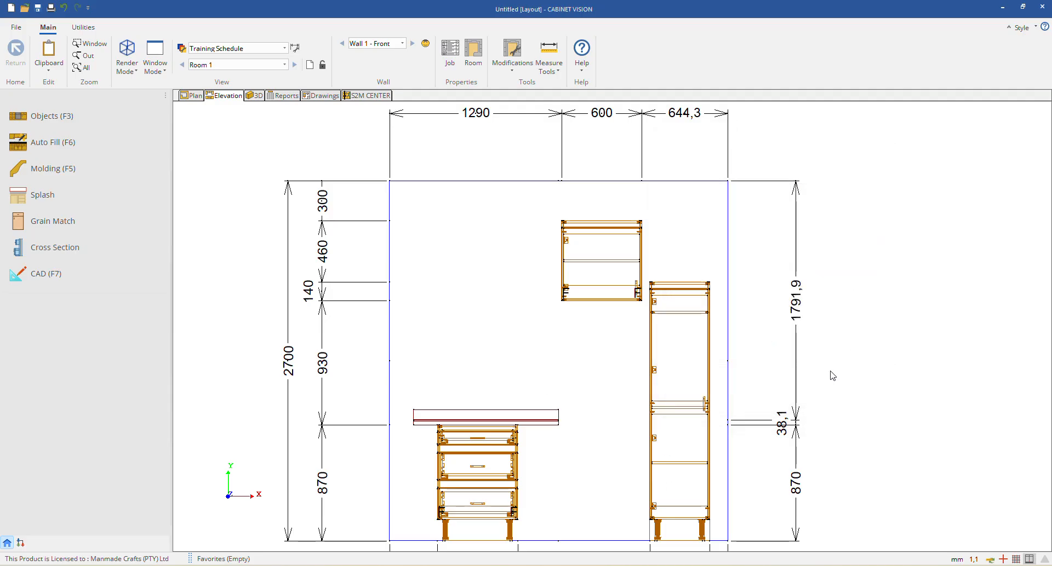
# Step: Examine the wall, cabinets, countertop and dimensions in the front elevation of Wall 1
pyautogui.scroll(-2, 588, 293)
pyautogui.scroll(4, 557, 244)
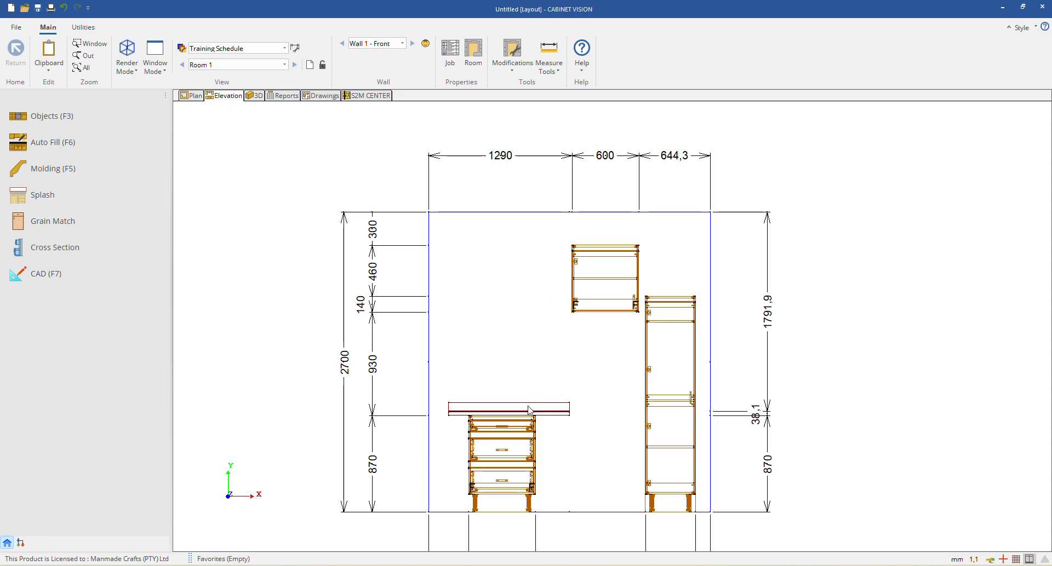
pyautogui.scroll(-3, 439, 246)
pyautogui.scroll(-2, 596, 496)
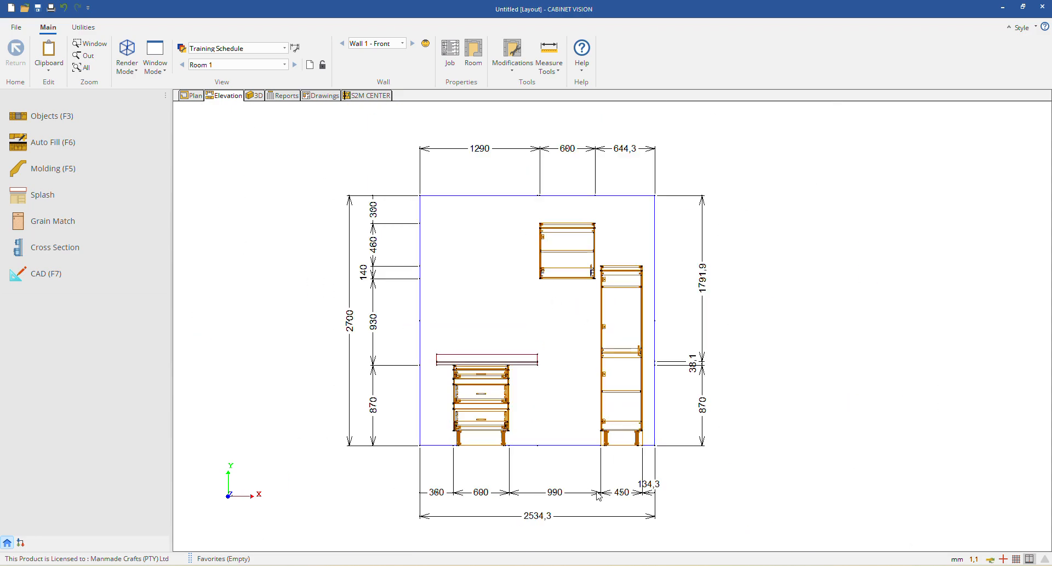
pyautogui.scroll(1, 575, 438)
pyautogui.scroll(1, 582, 132)
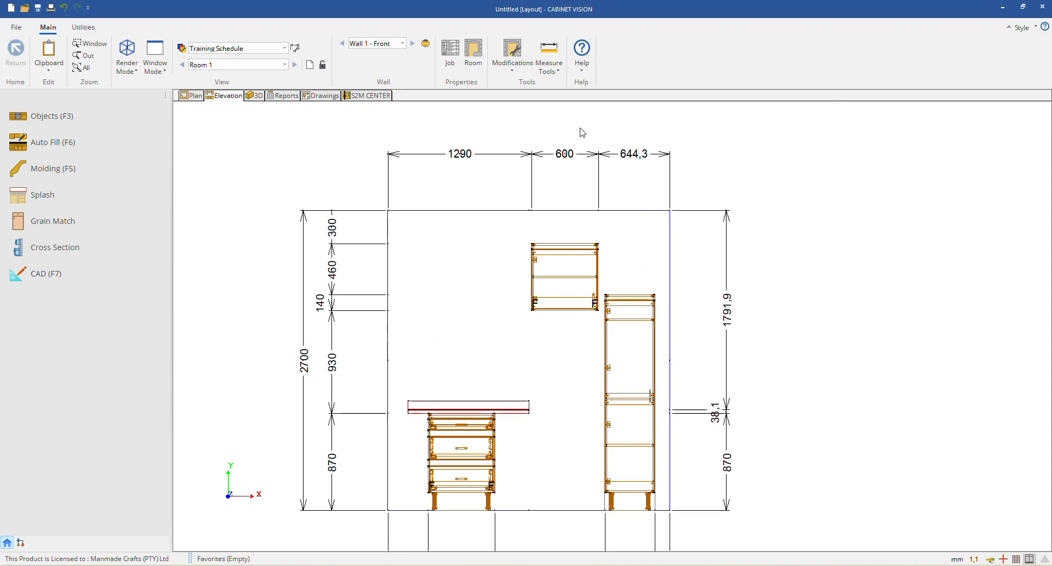
pyautogui.click(476, 291)
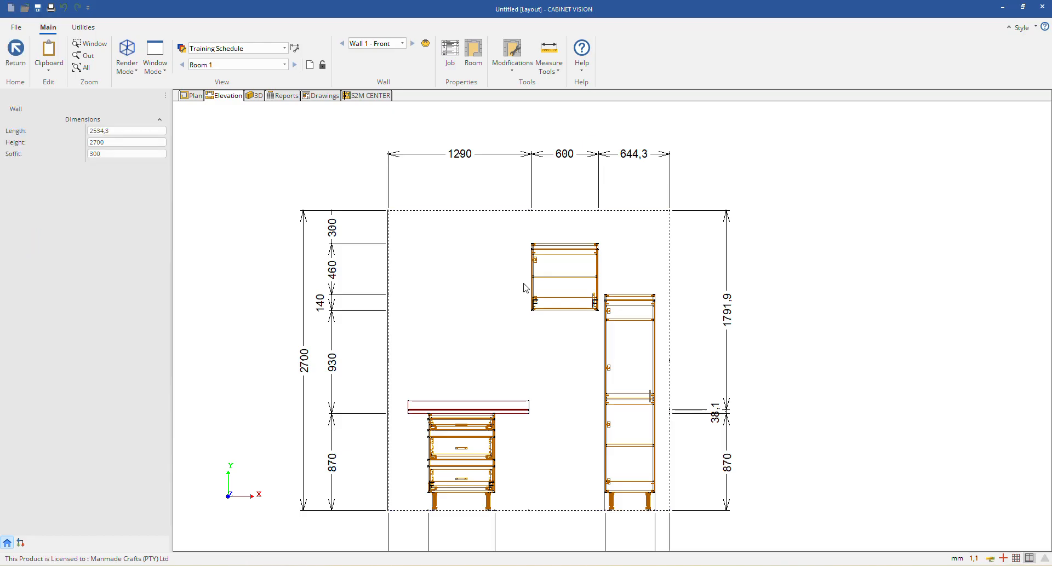
pyautogui.click(341, 174)
# Step: Enter the elevation's molding mode and set the new molding's type to Scribe
pyautogui.click(74, 167)
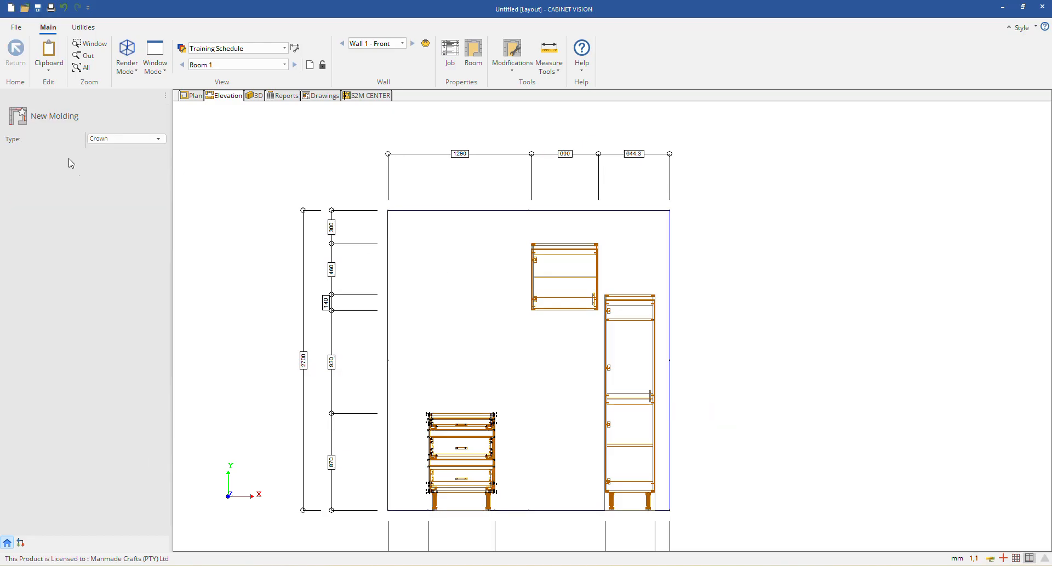
pyautogui.click(119, 141)
pyautogui.click(104, 163)
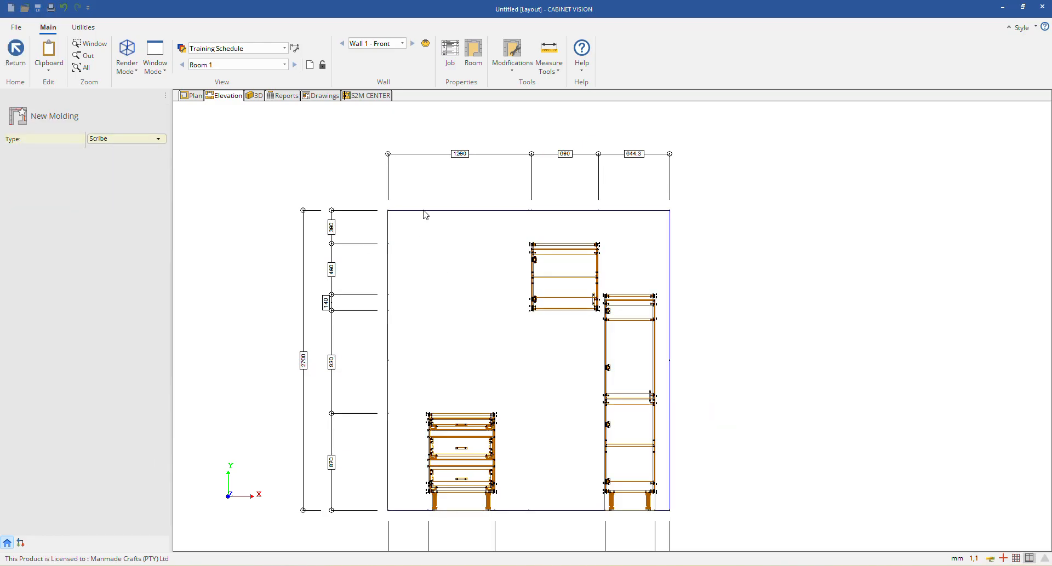
pyautogui.click(408, 227)
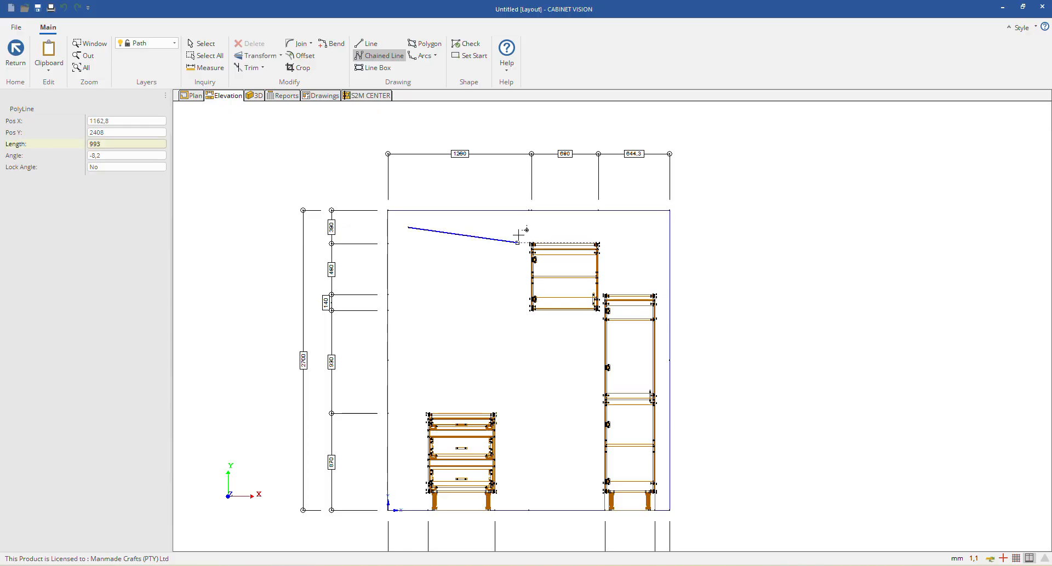
pyautogui.click(508, 228)
pyautogui.click(509, 303)
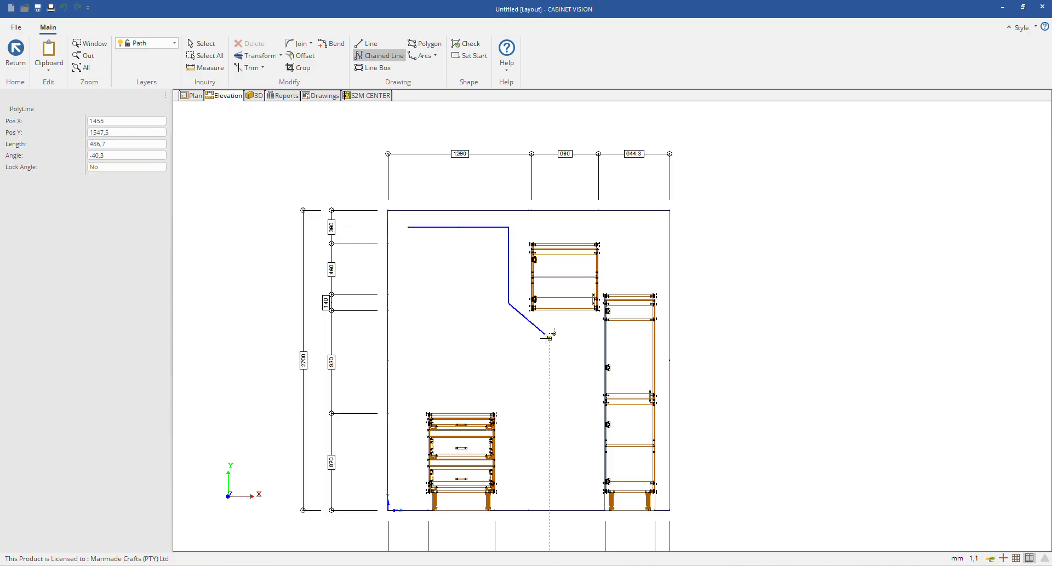
pyautogui.press('Escape')
pyautogui.click(481, 310)
# Step: Hide the Scribe moldings in the elevation molding view by excluding Scribe in the Molding layer's filters
pyautogui.scroll(2, 488, 239)
pyautogui.scroll(-2, 489, 237)
pyautogui.scroll(-1, 490, 237)
pyautogui.rightClick(310, 143)
pyautogui.click(346, 138)
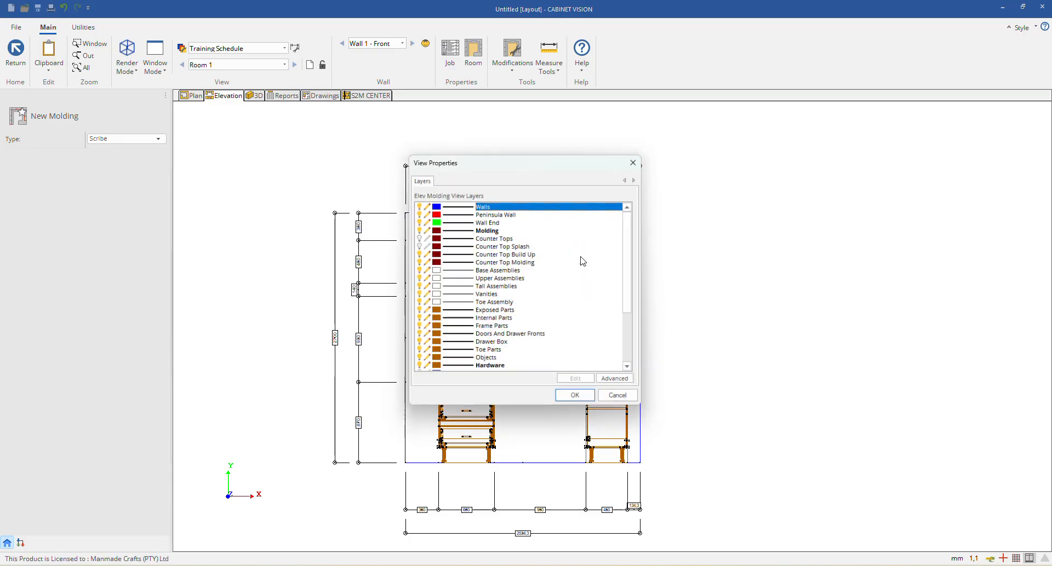
pyautogui.doubleClick(489, 230)
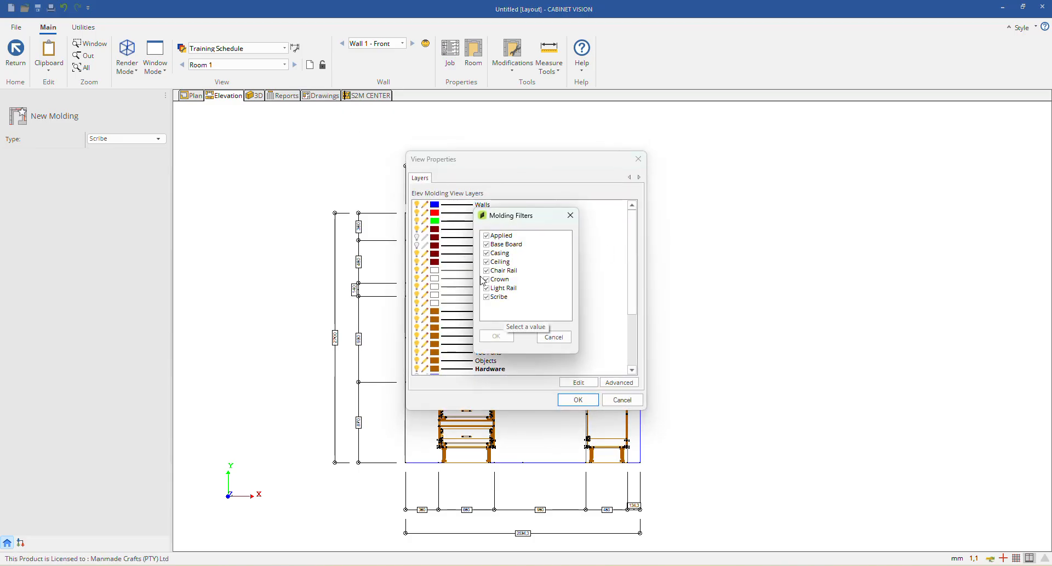
pyautogui.click(486, 298)
pyautogui.click(496, 336)
pyautogui.press('Return')
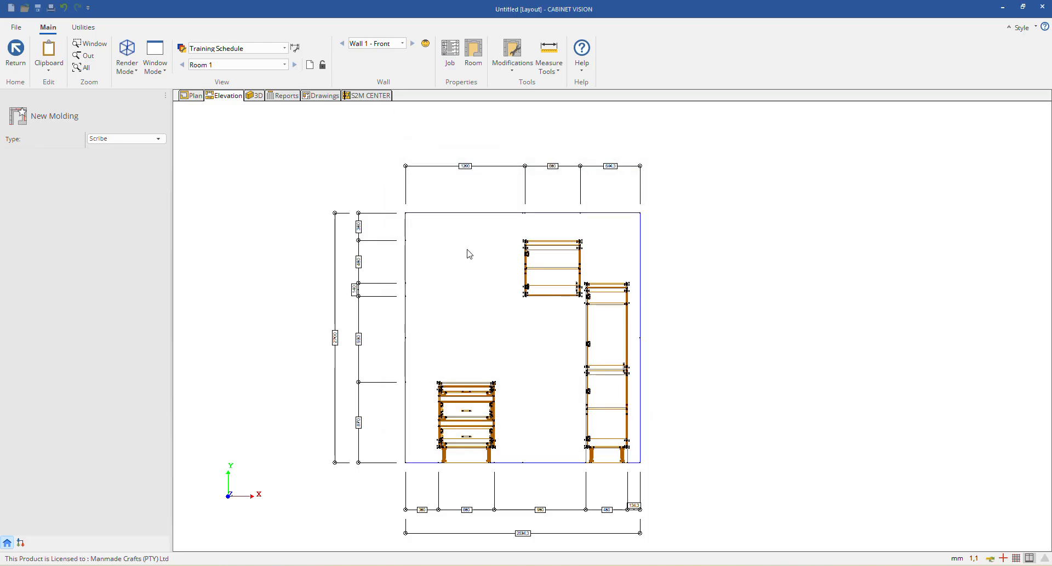
# Step: Draw another Scribe molding as a three-segment chained line on Wall 1 above the drawer cabinet
pyautogui.click(421, 297)
pyautogui.click(487, 296)
pyautogui.click(490, 338)
pyautogui.click(440, 329)
pyautogui.rightClick(446, 352)
pyautogui.rightClick(446, 343)
pyautogui.click(449, 338)
pyautogui.click(496, 309)
# Step: Include Scribe again in the Molding layer's filters and accept the view properties
pyautogui.rightClick(295, 183)
pyautogui.click(325, 169)
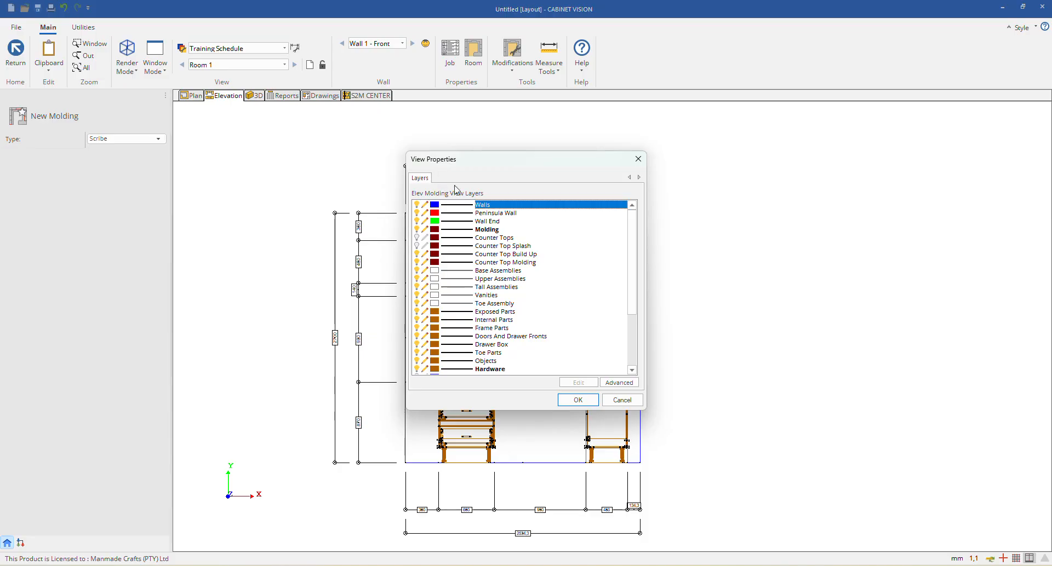
pyautogui.doubleClick(493, 230)
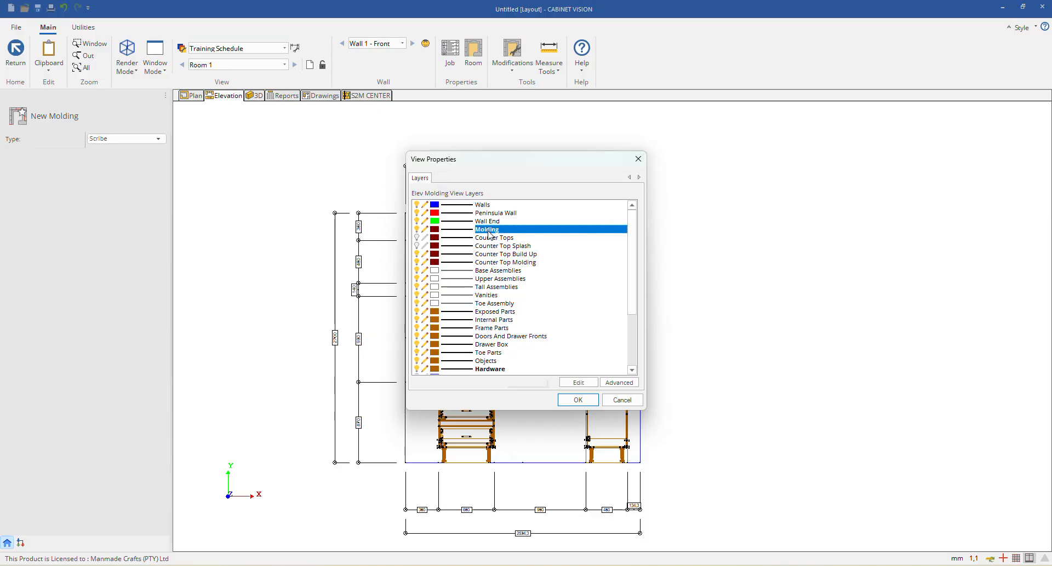
pyautogui.click(486, 297)
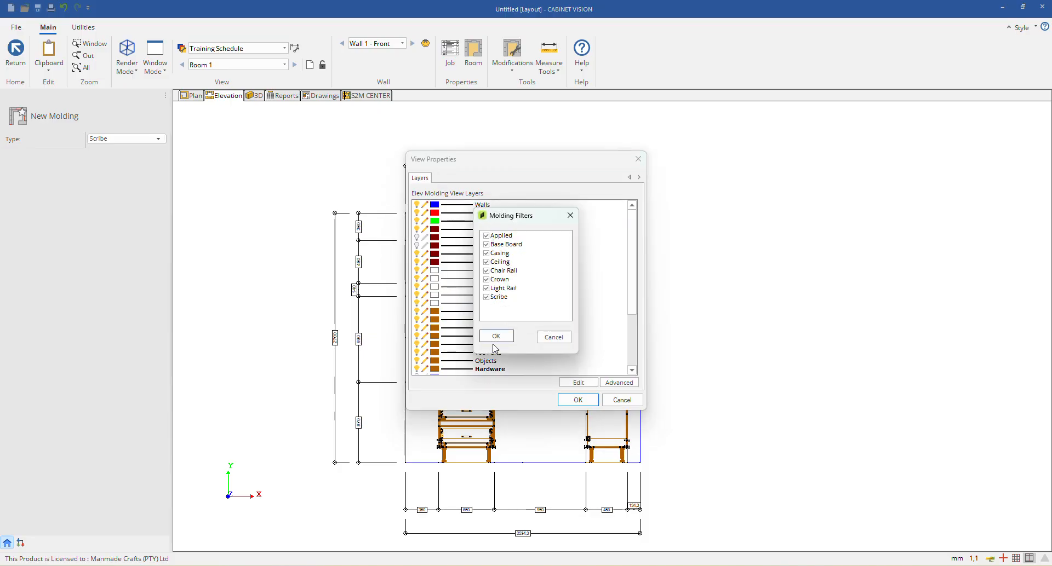
pyautogui.click(496, 337)
pyautogui.click(578, 400)
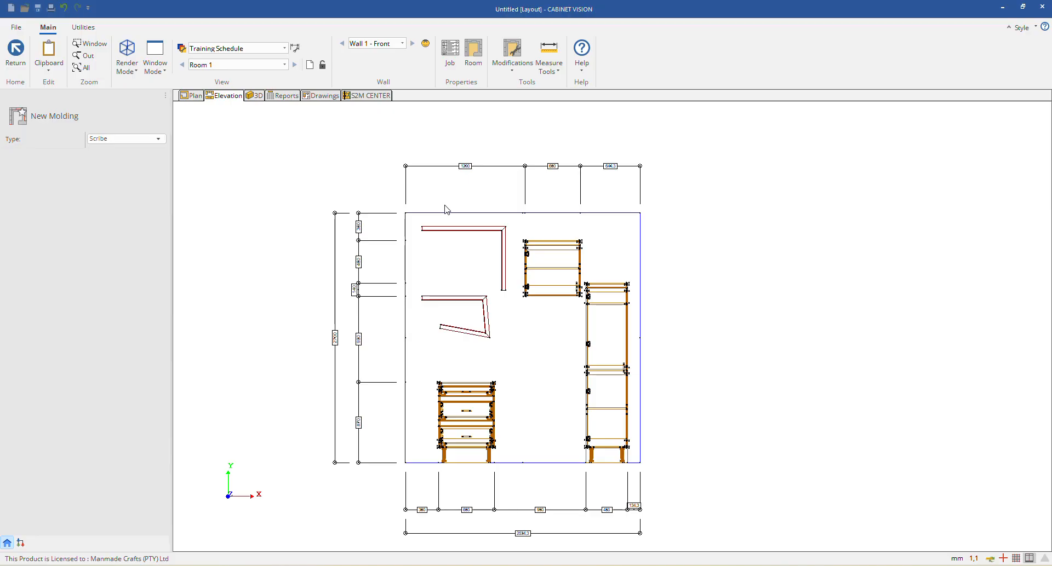
# Step: Delete both Scribe moldings drawn on the Wall 1 elevation
pyautogui.rightClick(486, 308)
pyautogui.click(482, 270)
pyautogui.click(504, 255)
pyautogui.rightClick(504, 256)
pyautogui.click(499, 215)
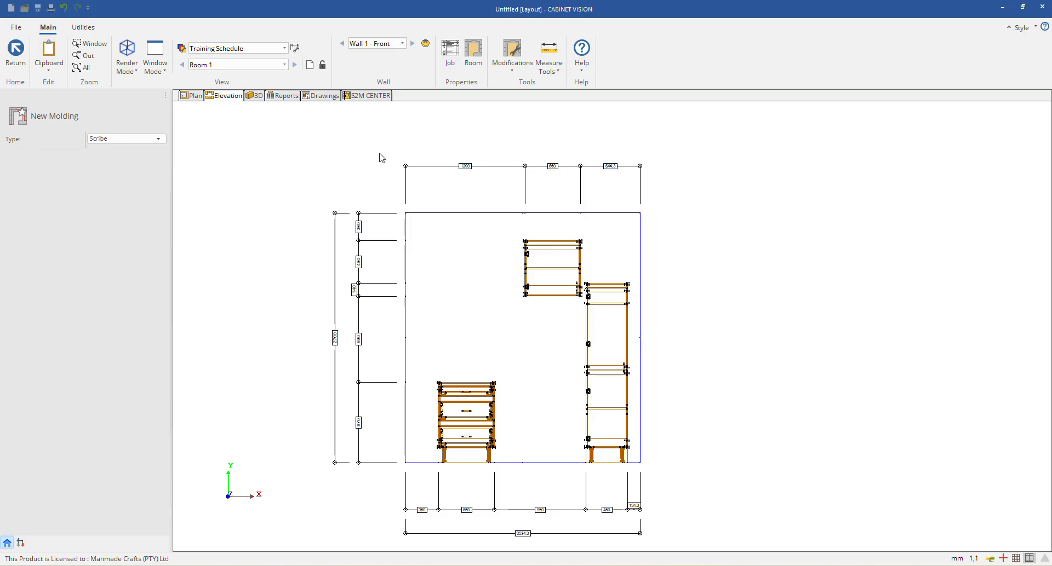
# Step: Leave molding mode, review the Layout Perspective View layers in the 3D view properties, and cancel without changes
pyautogui.rightClick(348, 151)
pyautogui.click(235, 167)
pyautogui.click(255, 96)
pyautogui.moveTo(526, 245); pyautogui.dragTo(508, 297)
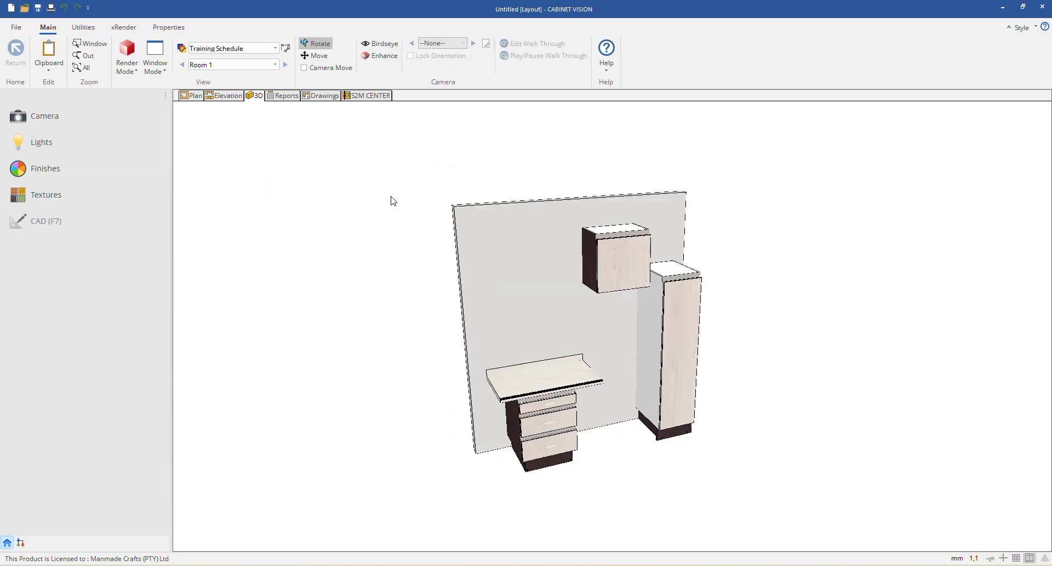
pyautogui.rightClick(388, 193)
pyautogui.click(419, 183)
pyautogui.click(572, 175)
pyautogui.moveTo(578, 156); pyautogui.dragTo(364, 154)
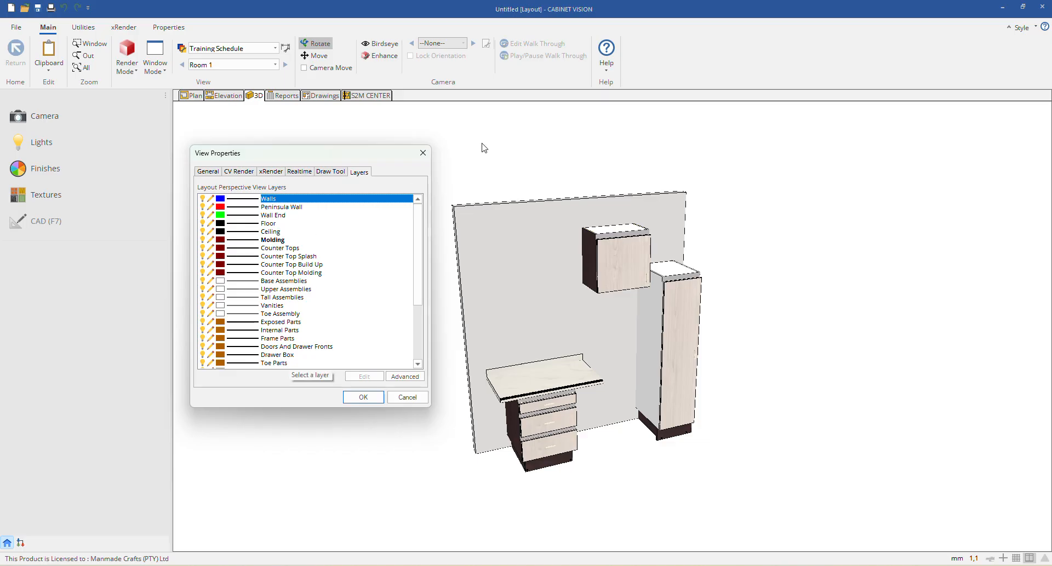
pyautogui.click(408, 395)
# Step: Clear the floor plan by deleting the three cabinets and Wall 1
pyautogui.click(186, 95)
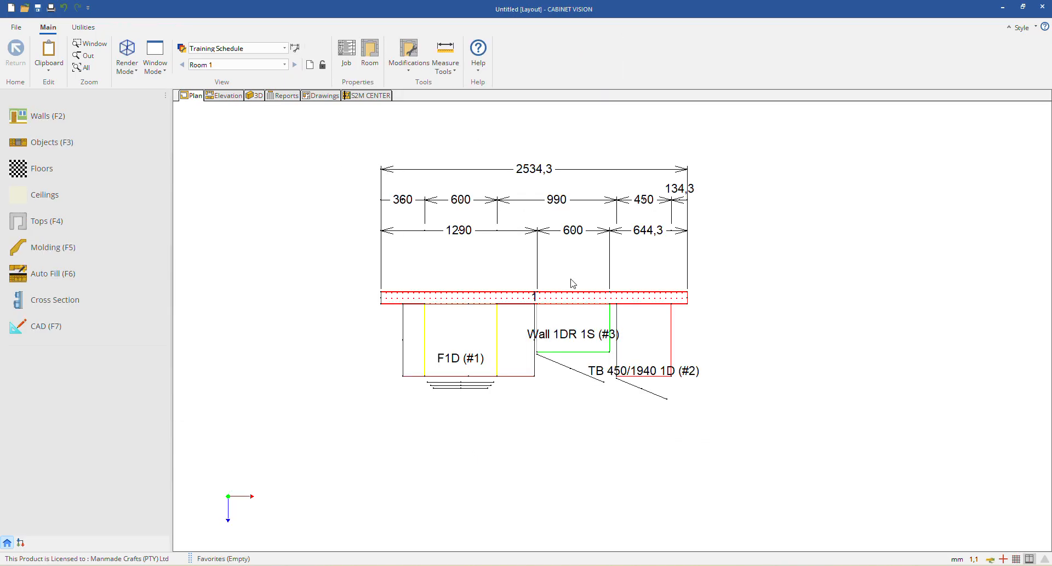
pyautogui.moveTo(330, 141); pyautogui.dragTo(762, 442)
pyautogui.rightClick(530, 293)
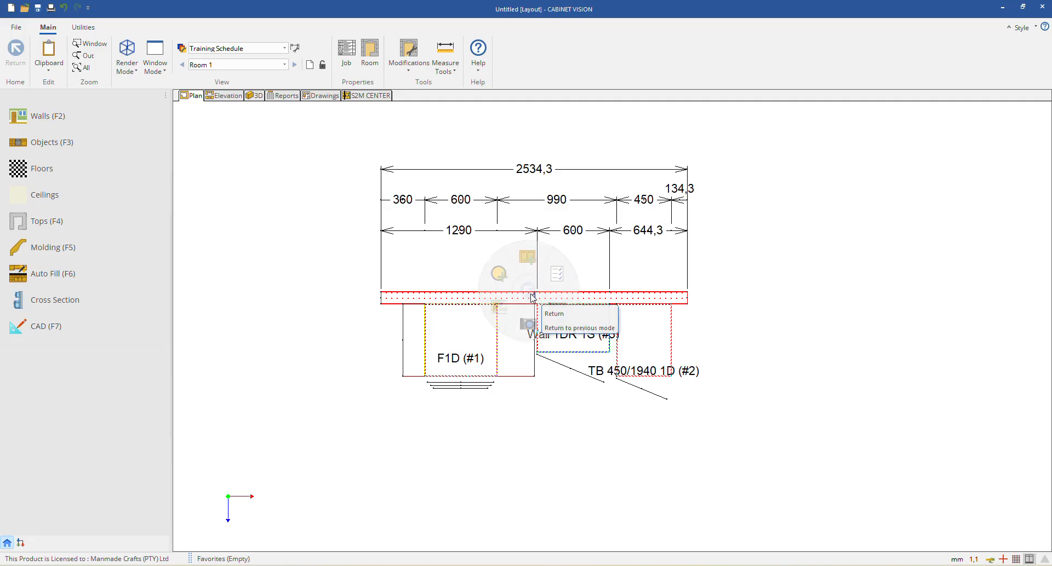
pyautogui.click(514, 361)
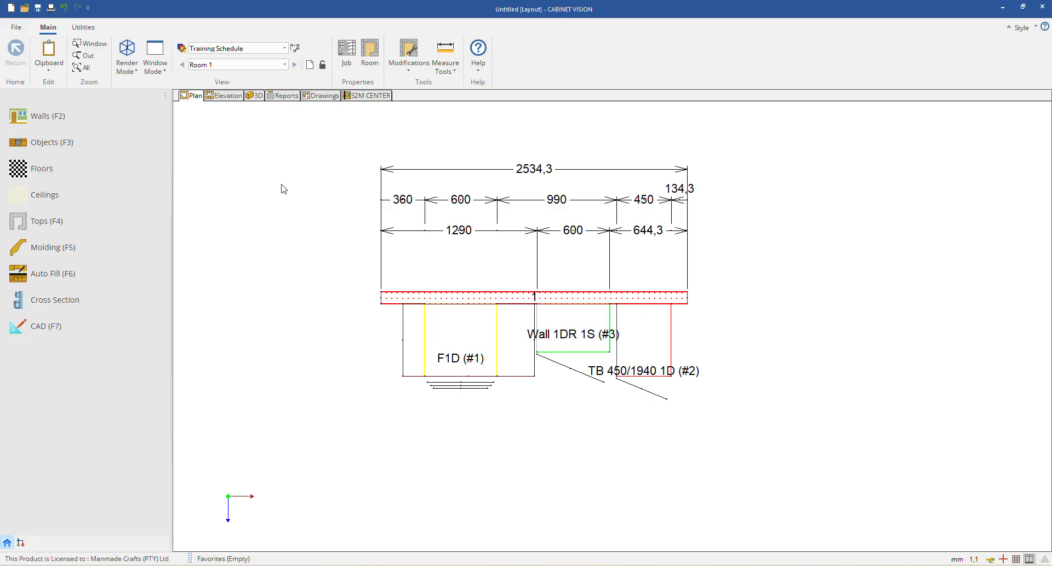
pyautogui.rightClick(498, 352)
pyautogui.click(482, 367)
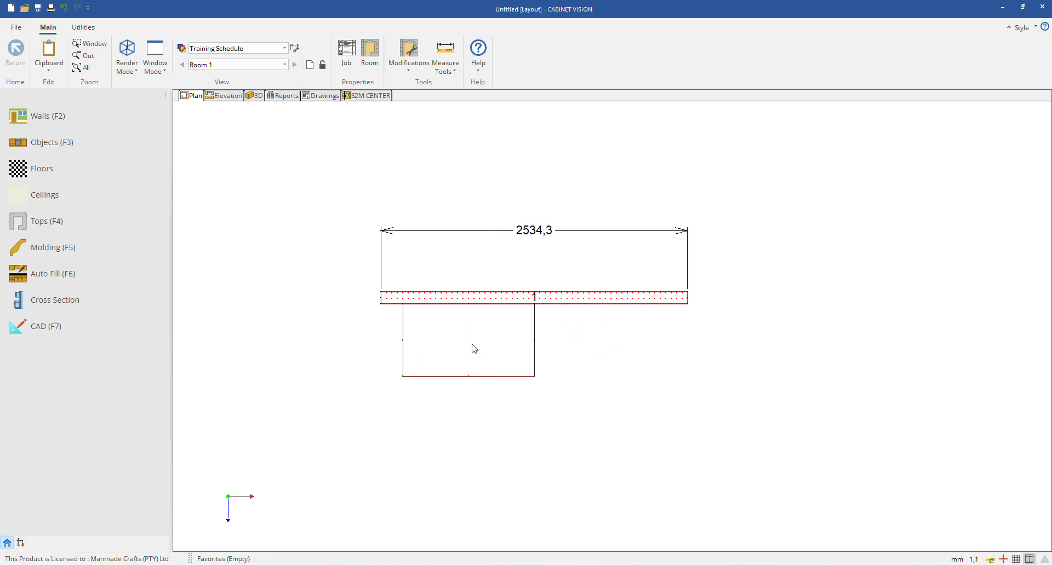
pyautogui.rightClick(406, 300)
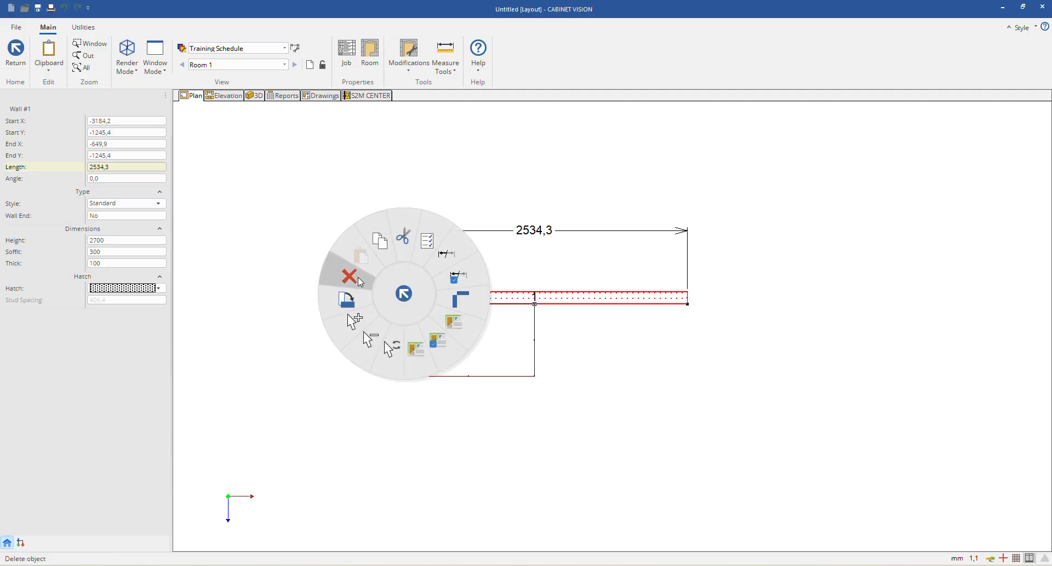
pyautogui.click(348, 278)
# Step: Draw a closed rectangular room of four walls with the Line Box tool, about 3648 by 2080 mm inside
pyautogui.click(47, 122)
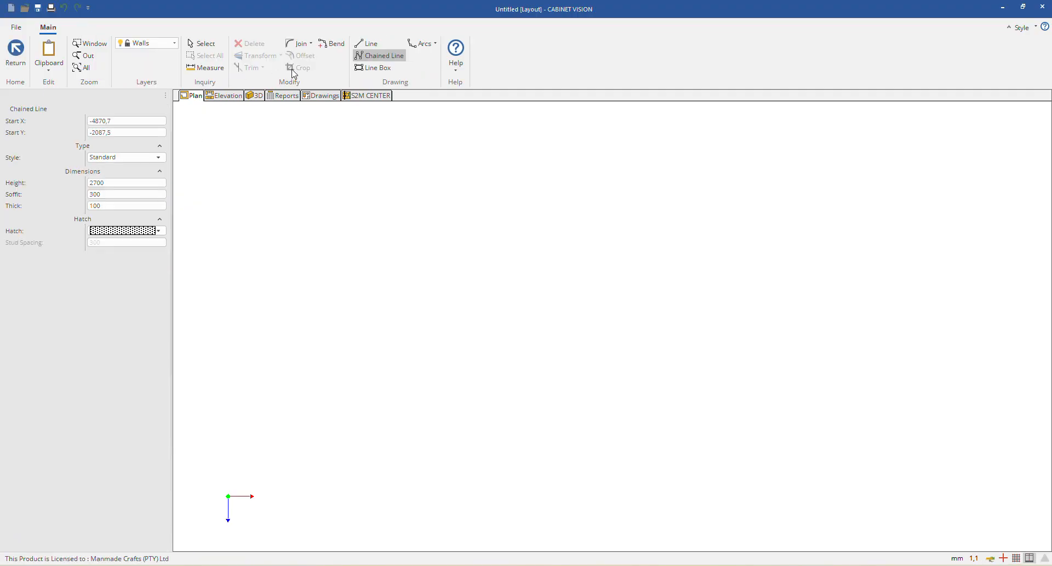
pyautogui.click(373, 68)
pyautogui.click(378, 205)
pyautogui.click(842, 481)
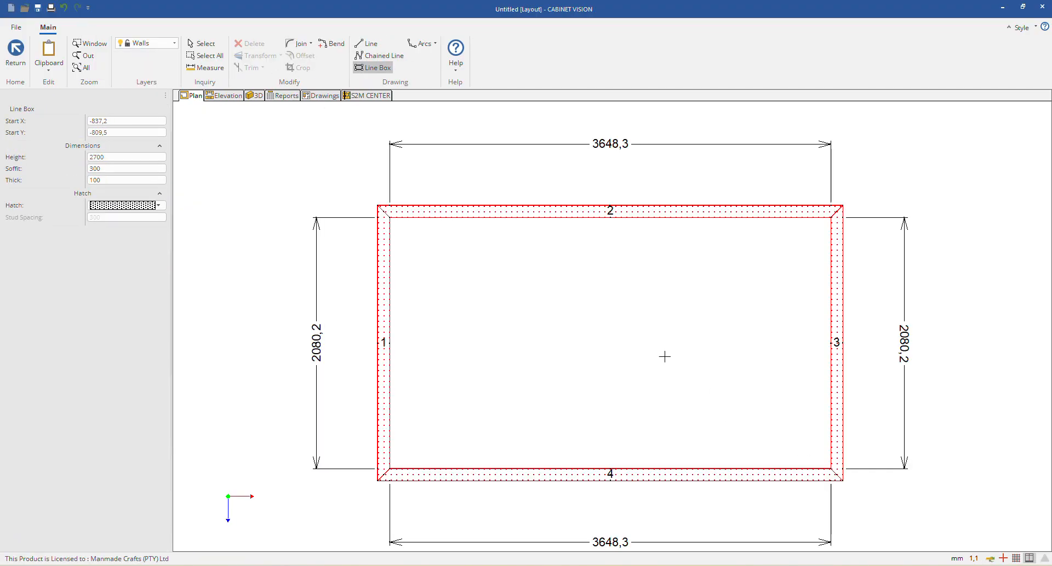
pyautogui.press('Escape')
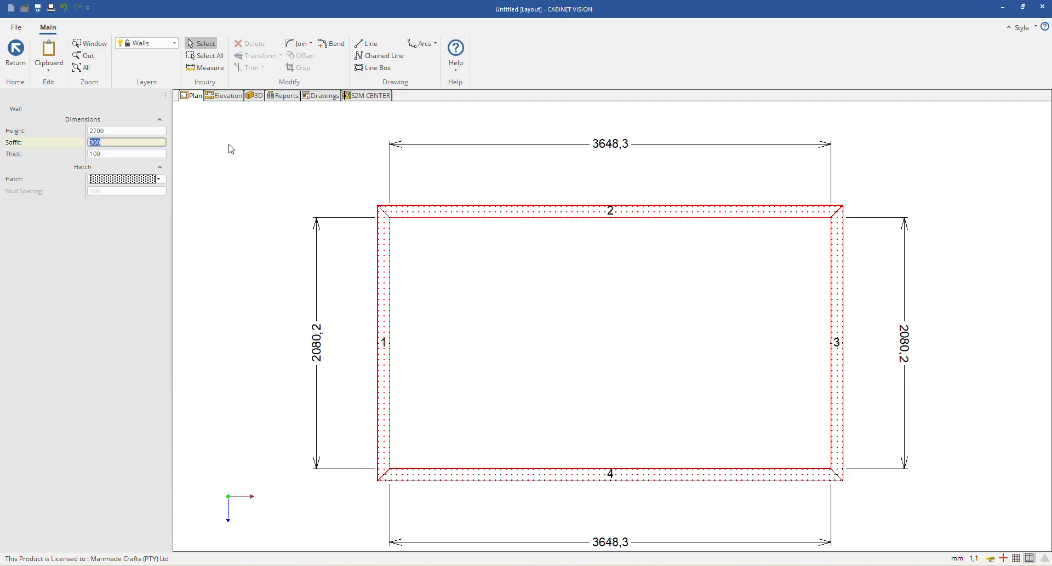
pyautogui.rightClick(264, 161)
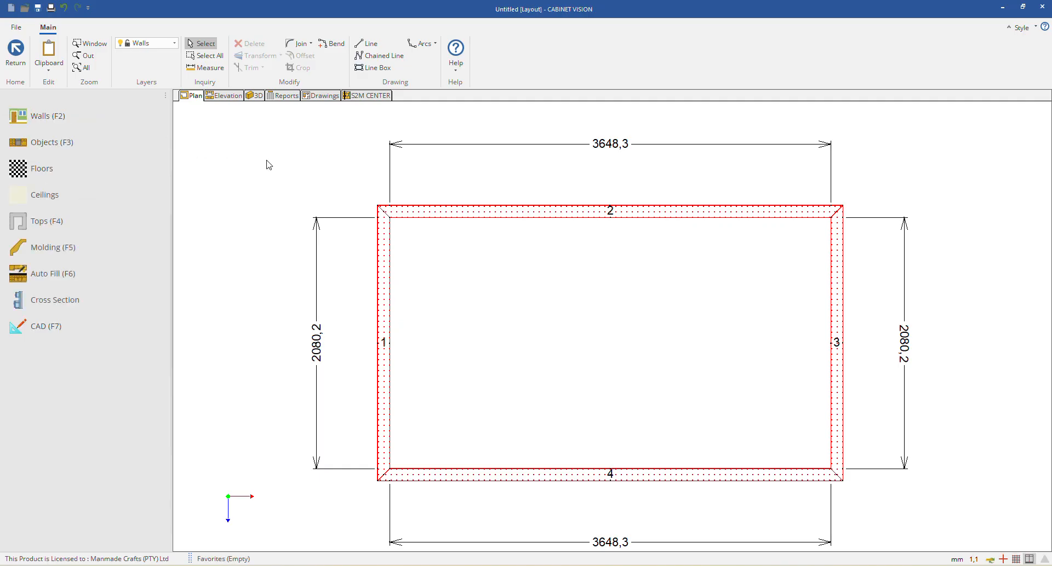
# Step: Build a ceiling over the rectangular room with AutoBuild Ceilings and return to the floor plan
pyautogui.click(53, 193)
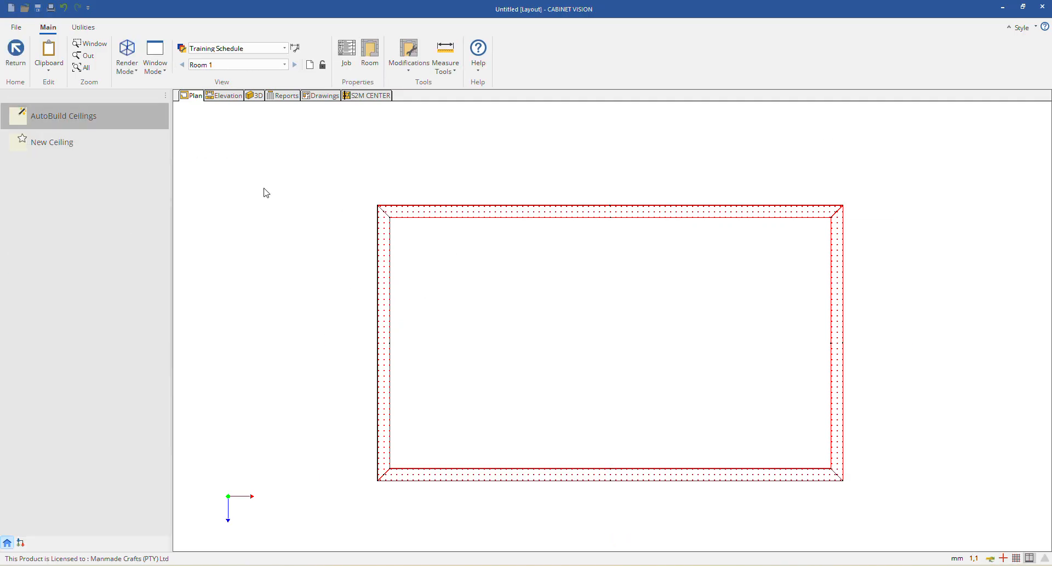
pyautogui.click(218, 98)
pyautogui.click(193, 98)
# Step: Place four 600 mm wide F1D cabinets side by side along wall 2, starting about 600 mm from its left end
pyautogui.click(64, 140)
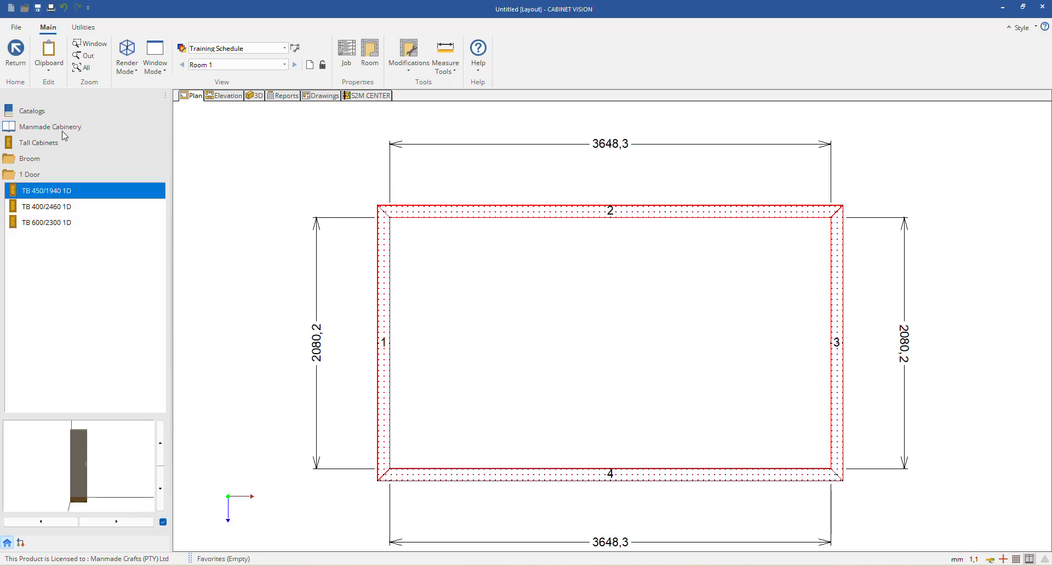
pyautogui.click(30, 159)
pyautogui.click(50, 129)
pyautogui.click(41, 142)
pyautogui.click(29, 159)
pyautogui.click(31, 175)
pyautogui.moveTo(25, 193); pyautogui.dragTo(426, 241)
pyautogui.click(467, 240)
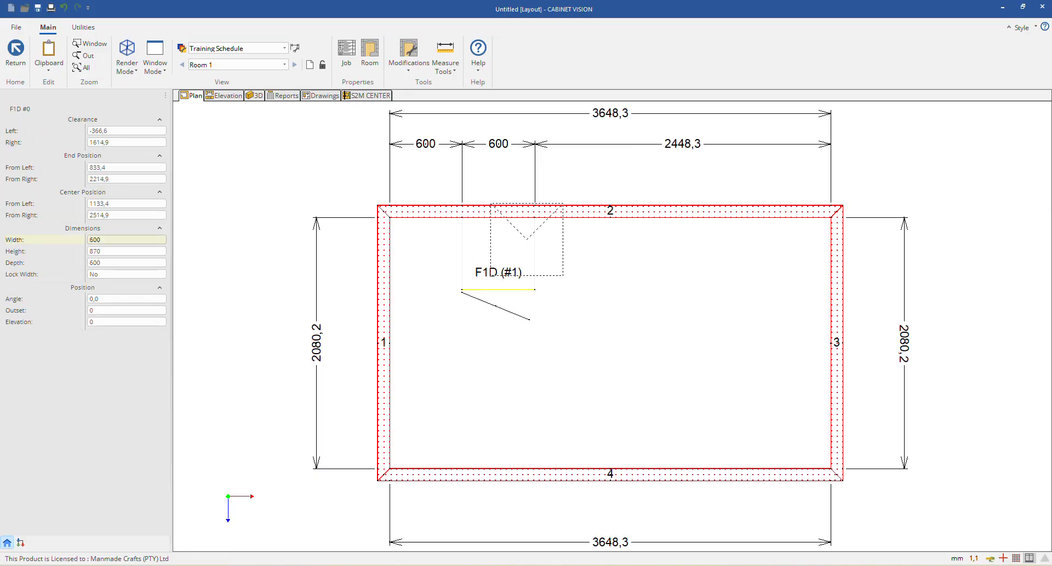
pyautogui.click(527, 240)
pyautogui.click(614, 238)
pyautogui.click(685, 239)
pyautogui.press('Escape')
pyautogui.press('Escape')
# Step: Display the room in 3D from above and turn off the Ceiling layer in the view properties
pyautogui.click(261, 99)
pyautogui.moveTo(392, 233); pyautogui.dragTo(426, 378)
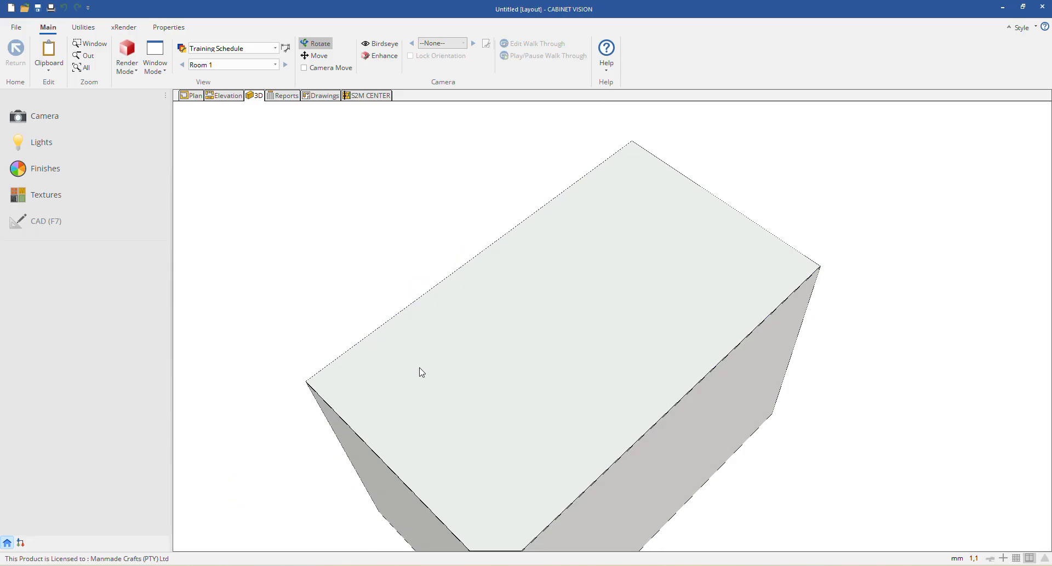
pyautogui.rightClick(356, 257)
pyautogui.click(390, 249)
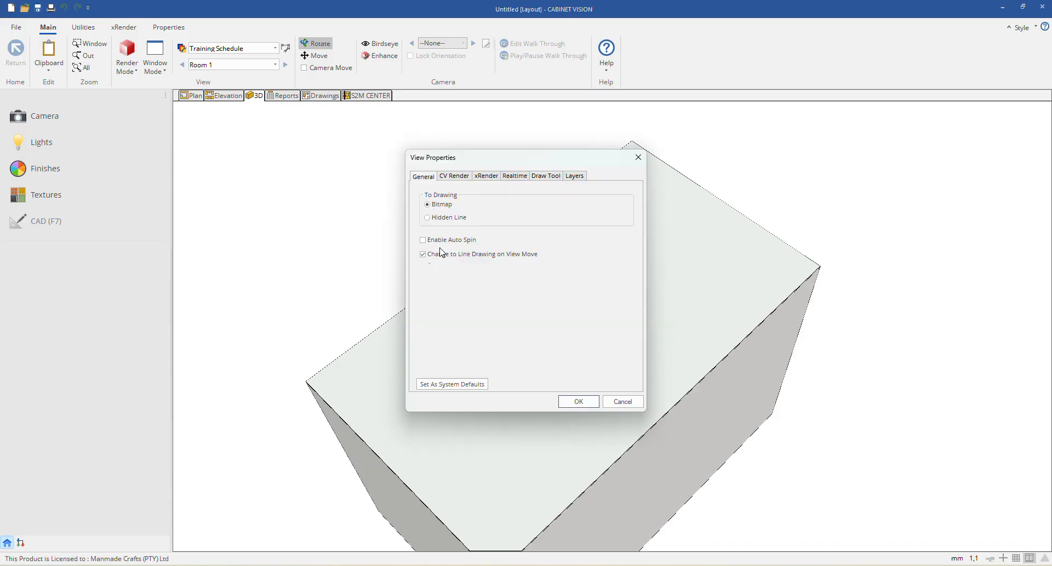
pyautogui.click(574, 176)
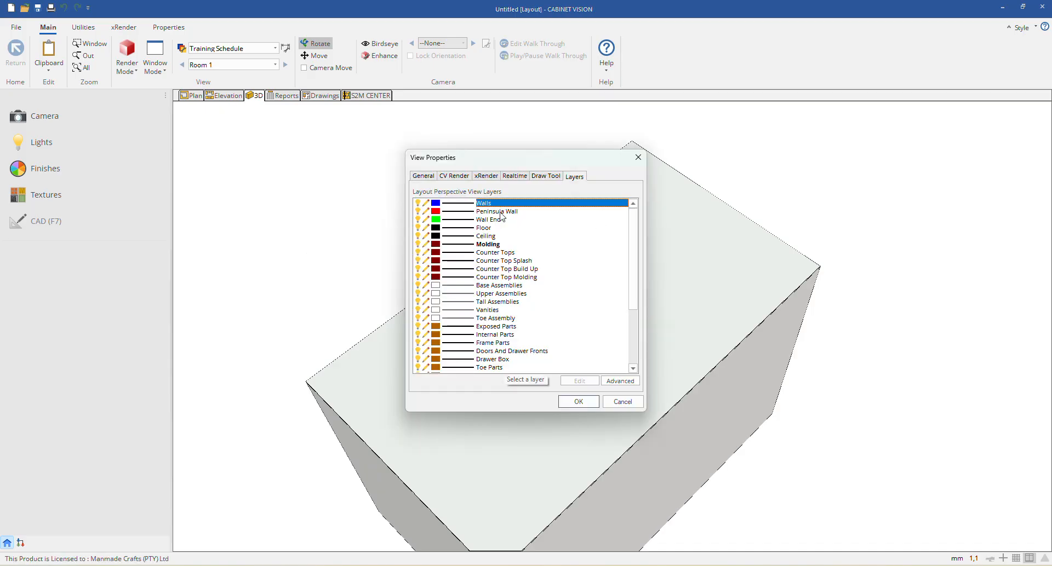
pyautogui.click(418, 235)
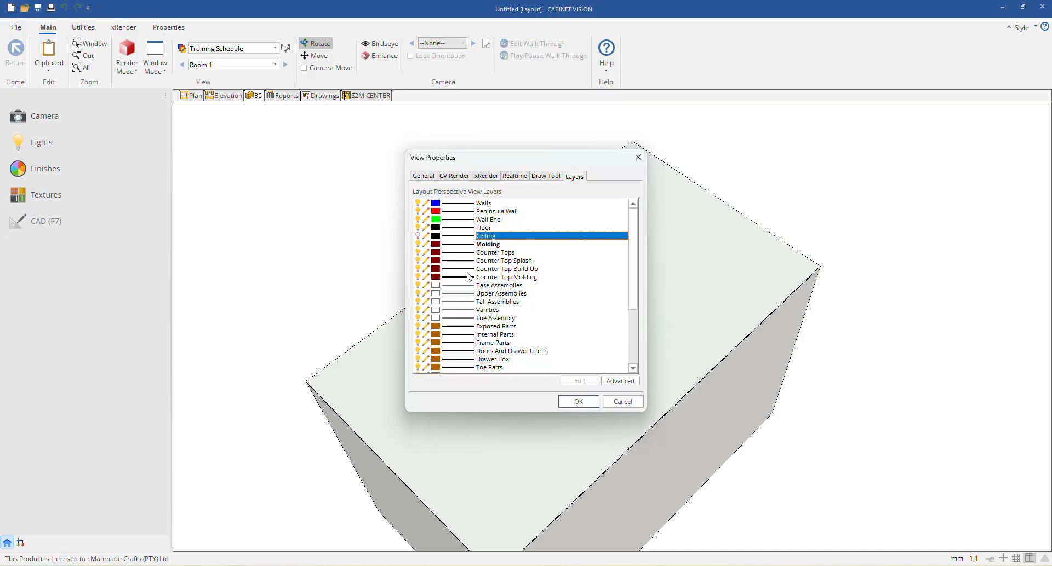
pyautogui.click(574, 402)
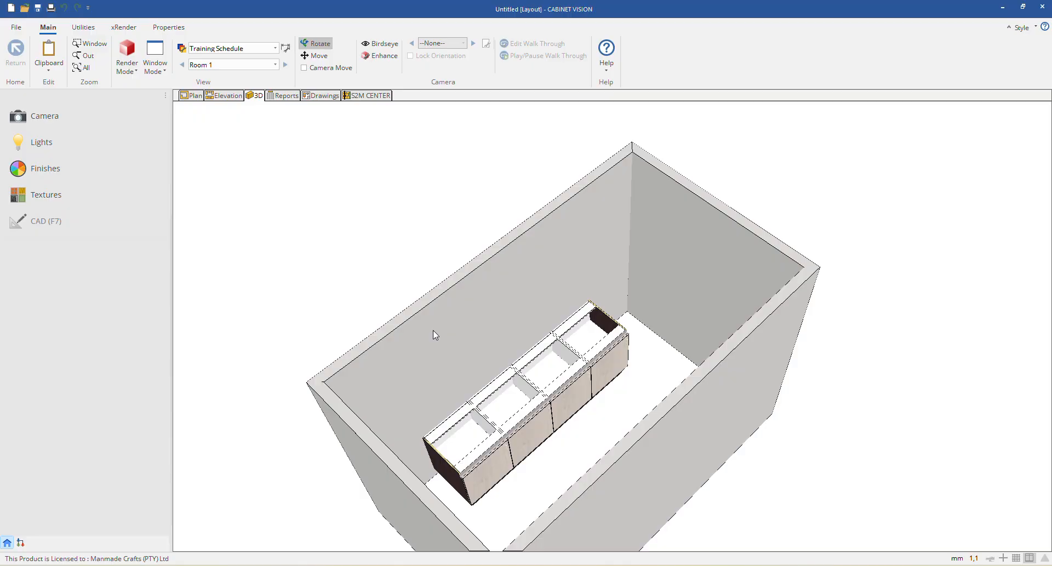
# Step: Inspect the walls and cabinets inside the room from several 3D angles and check the general view properties without changes
pyautogui.moveTo(434, 335)
pyautogui.mouseDown()
pyautogui.moveTo(514, 416)
pyautogui.moveTo(533, 367)
pyautogui.mouseUp()
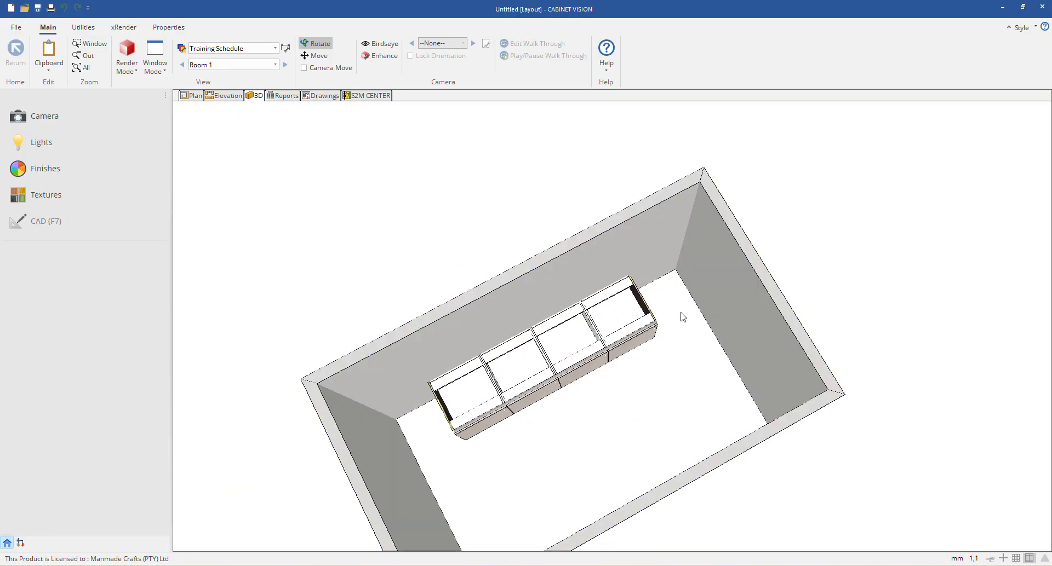
pyautogui.click(553, 267)
pyautogui.click(396, 181)
pyautogui.click(582, 265)
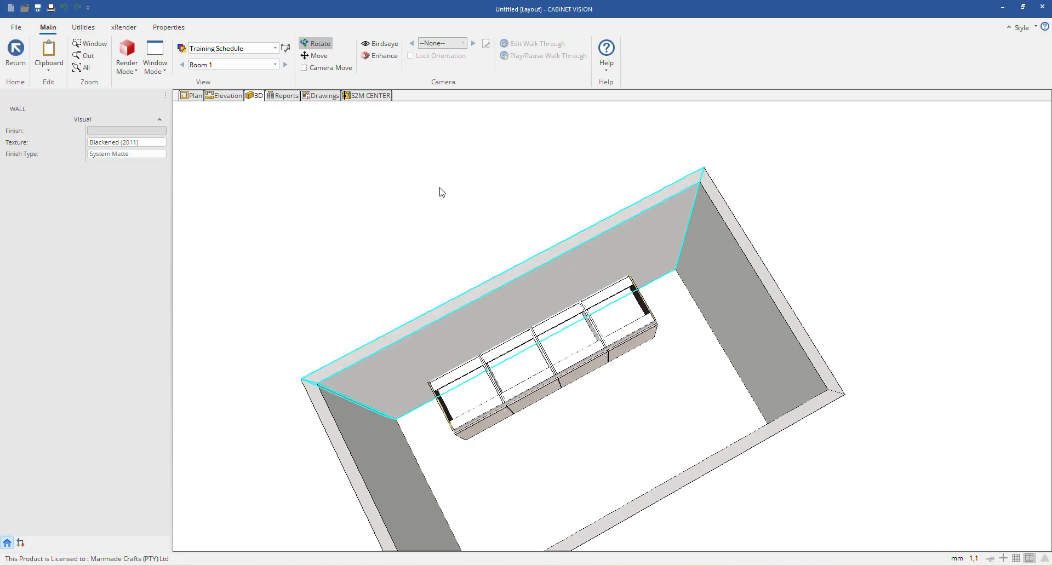
pyautogui.rightClick(618, 251)
pyautogui.click(635, 236)
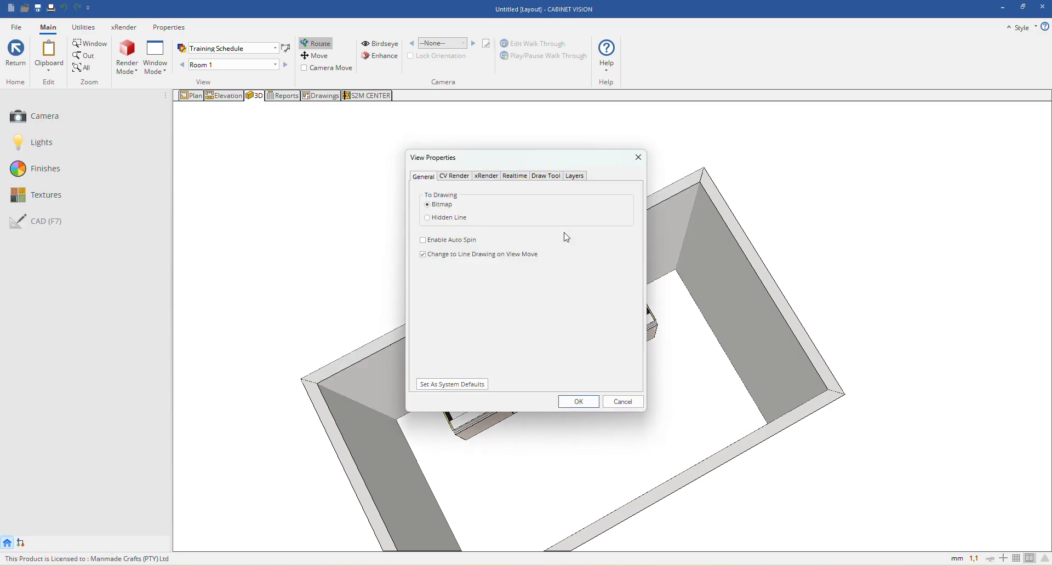
pyautogui.click(637, 158)
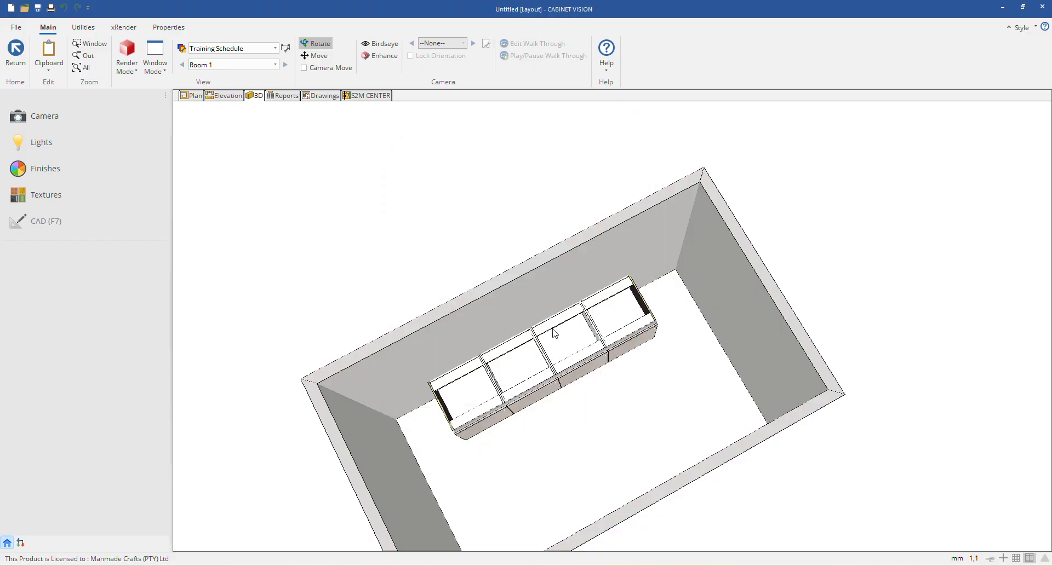
pyautogui.moveTo(499, 388); pyautogui.dragTo(298, 322)
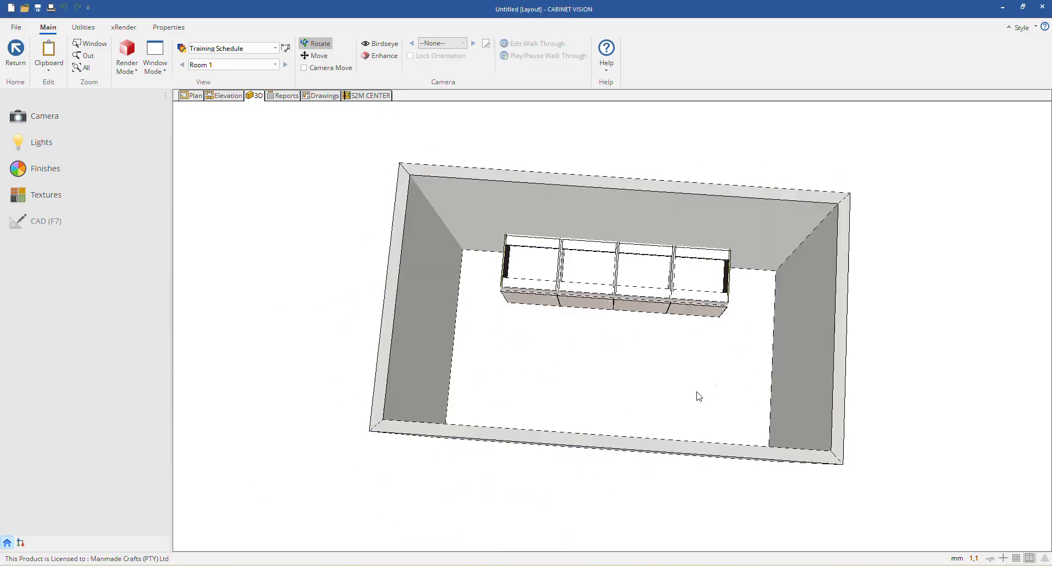
pyautogui.moveTo(723, 343); pyautogui.dragTo(733, 429)
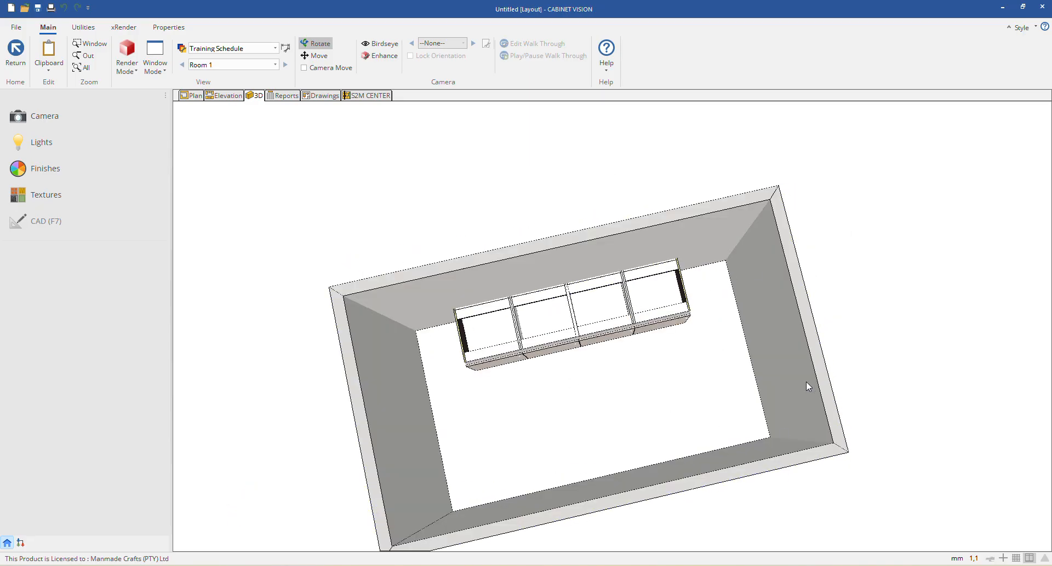
# Step: Turn the Ceiling layer back on in the 3D view properties
pyautogui.doubleClick(482, 238)
pyautogui.click(573, 176)
pyautogui.click(422, 236)
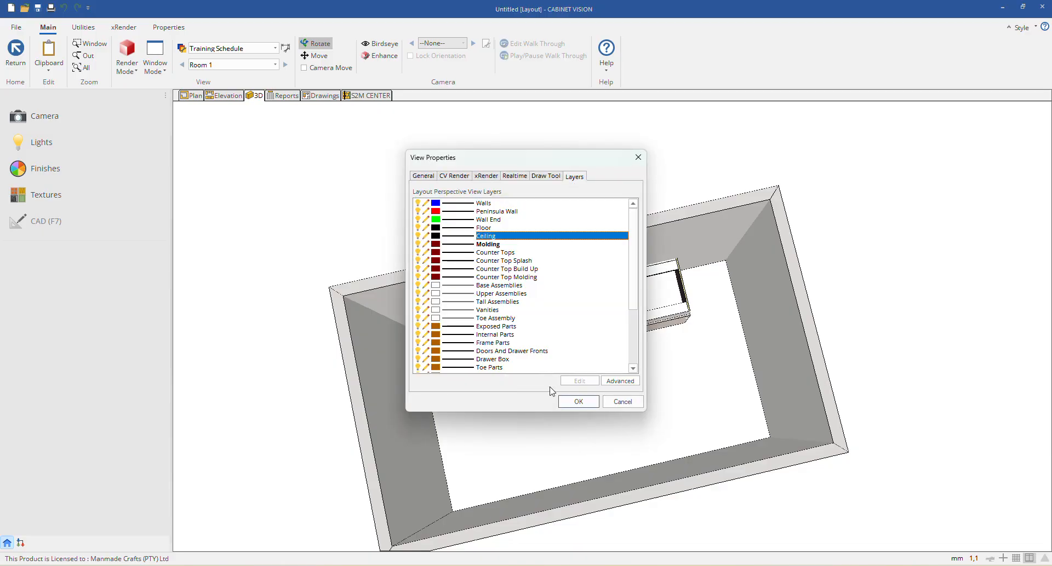
pyautogui.click(579, 401)
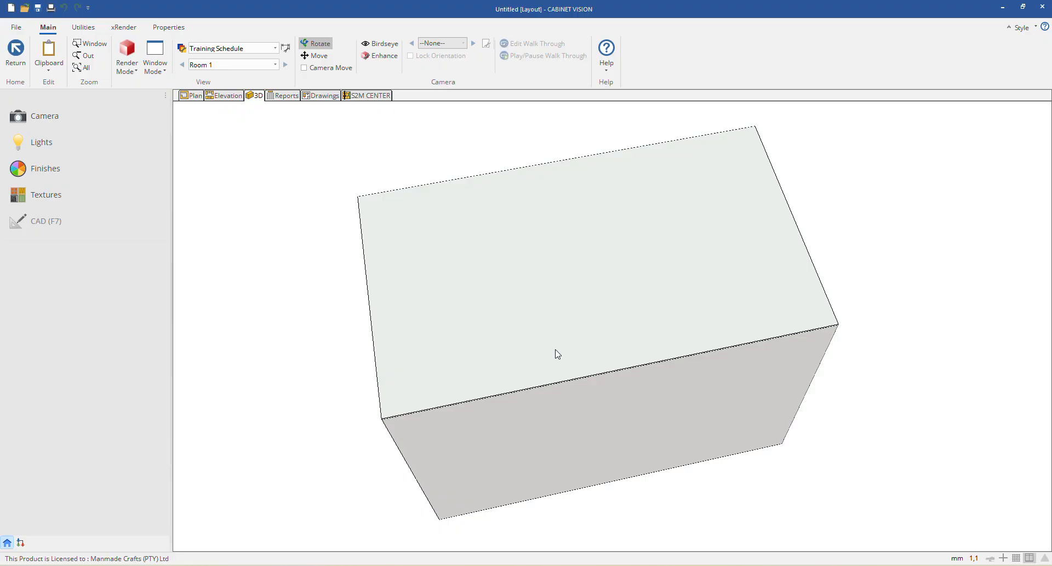
# Step: Open cabinet F1D (#1) from the plan view and display the layers of its face section view properties
pyautogui.click(193, 96)
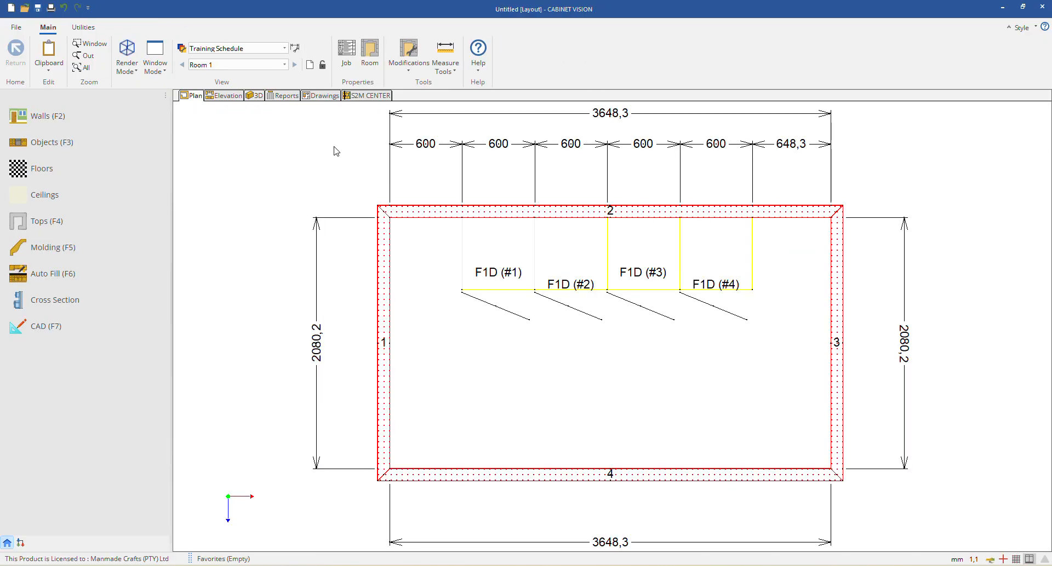
pyautogui.doubleClick(509, 253)
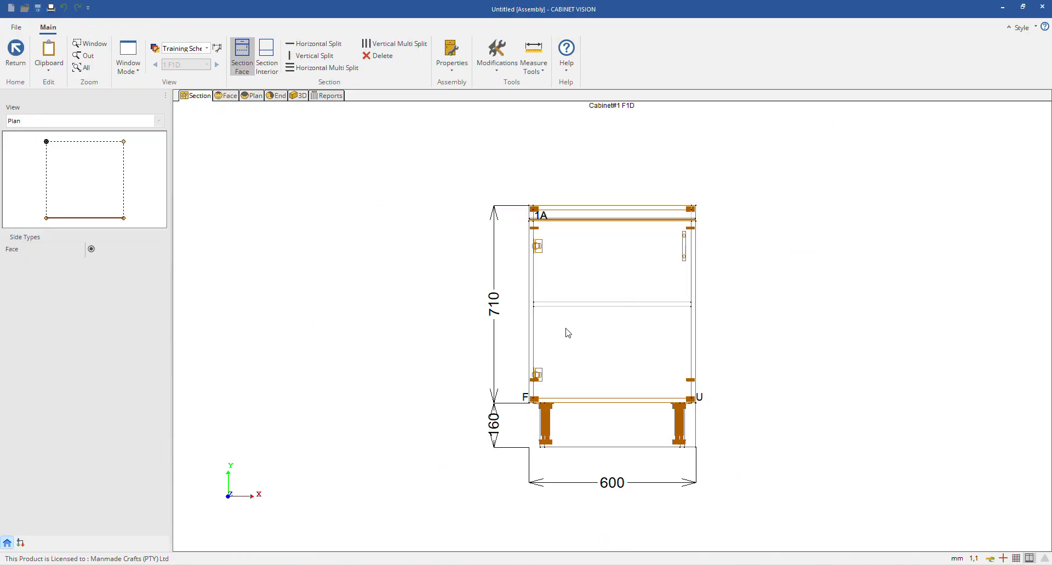
pyautogui.rightClick(354, 174)
pyautogui.rightClick(366, 265)
pyautogui.click(387, 263)
pyautogui.click(458, 178)
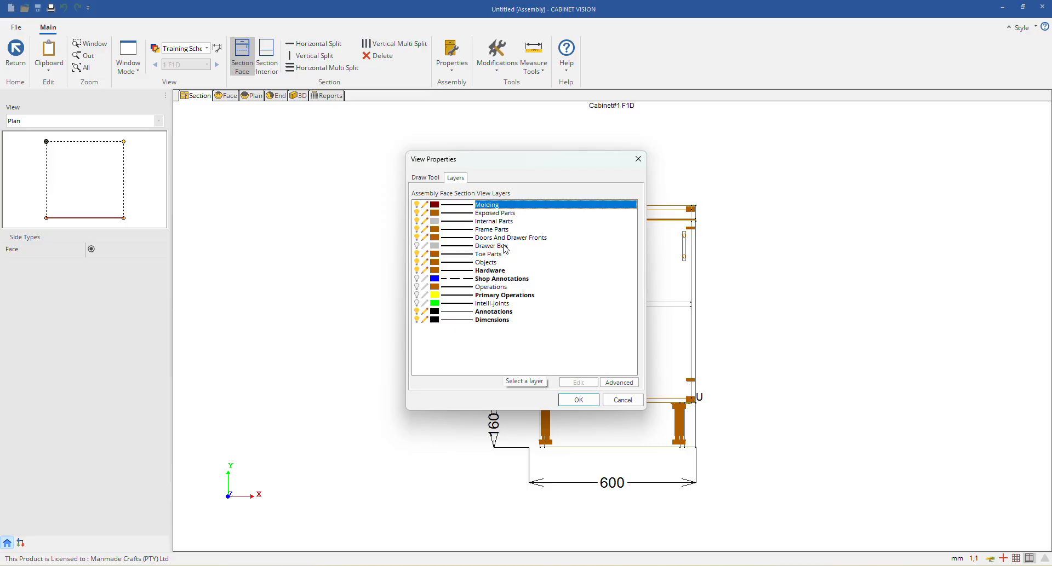
pyautogui.moveTo(526, 159)
pyautogui.mouseDown()
pyautogui.moveTo(282, 180)
pyautogui.moveTo(339, 180)
pyautogui.mouseUp()
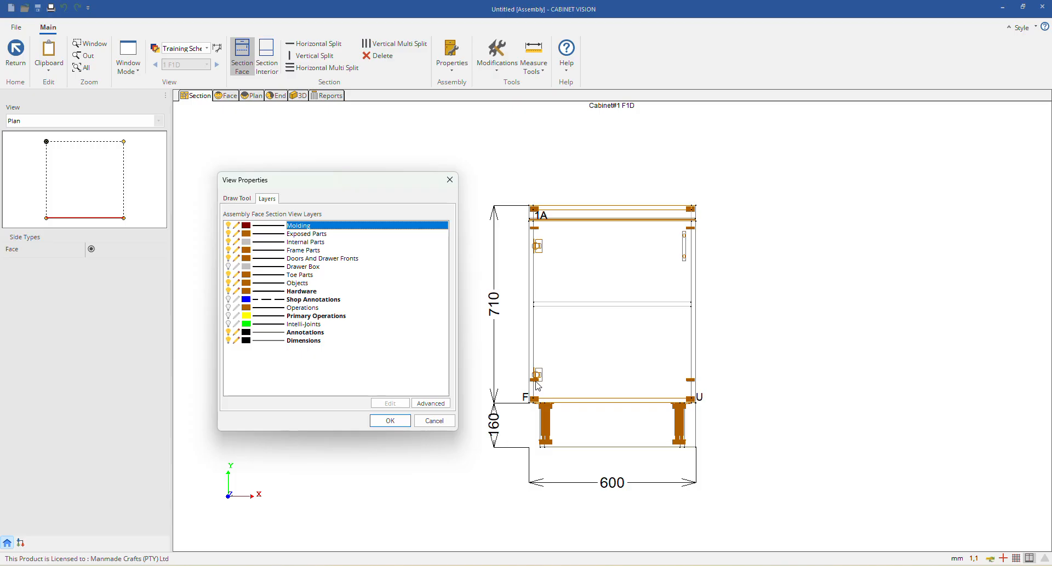
# Step: Turn off Hinge Plates and Hinges in the Hardware layer filters of the face section view and apply
pyautogui.doubleClick(310, 292)
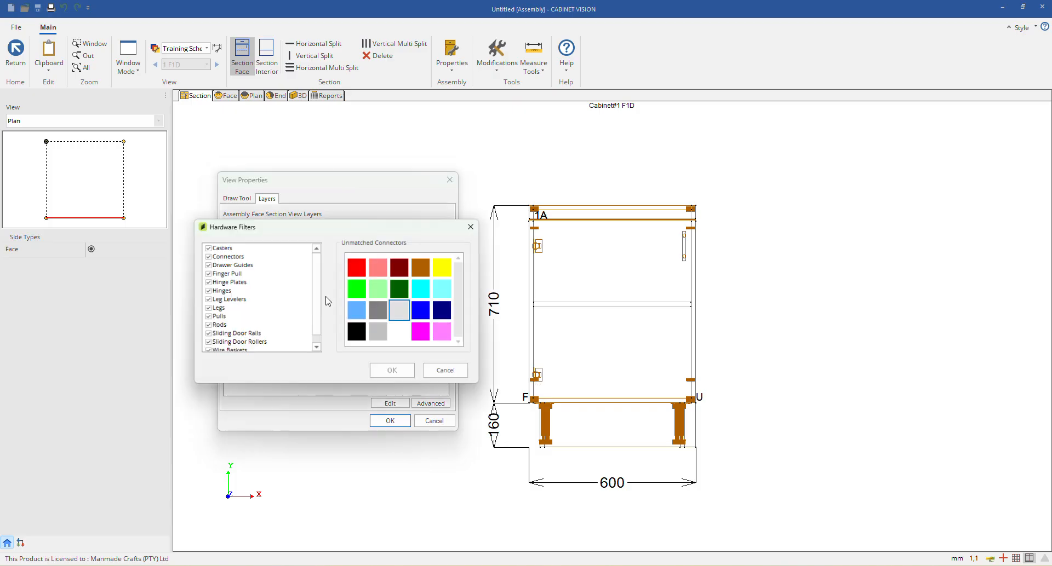
pyautogui.click(206, 282)
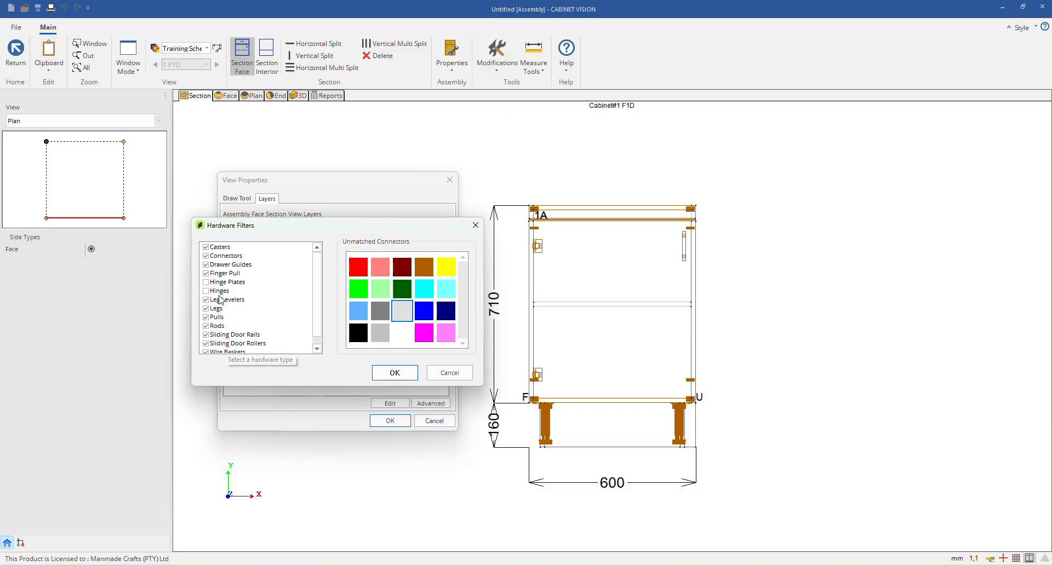
pyautogui.click(394, 373)
pyautogui.click(390, 420)
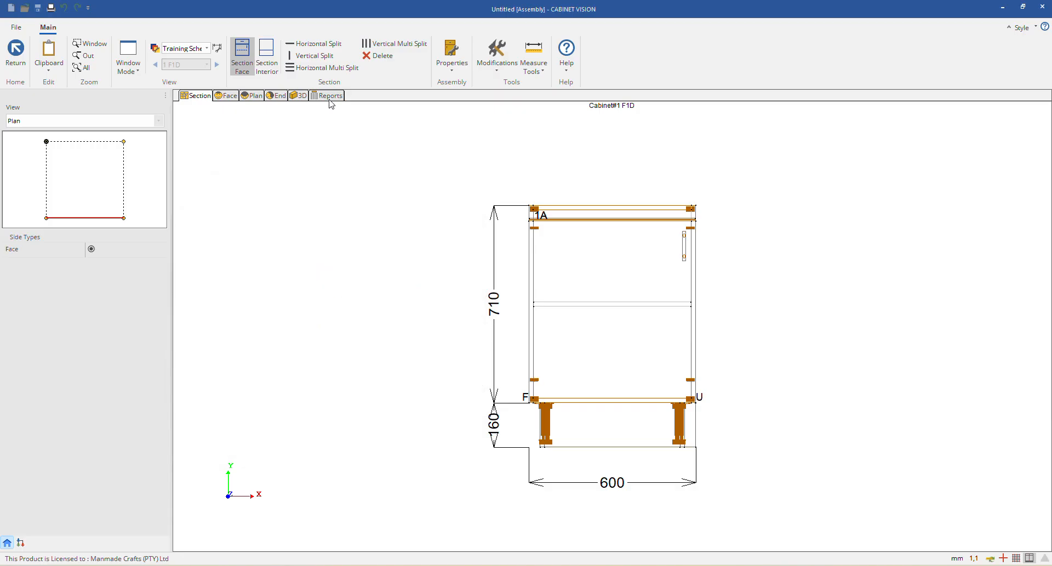
# Step: Check the cabinet's door section and compare the hardware shown in the Face view with the Section view
pyautogui.click(535, 256)
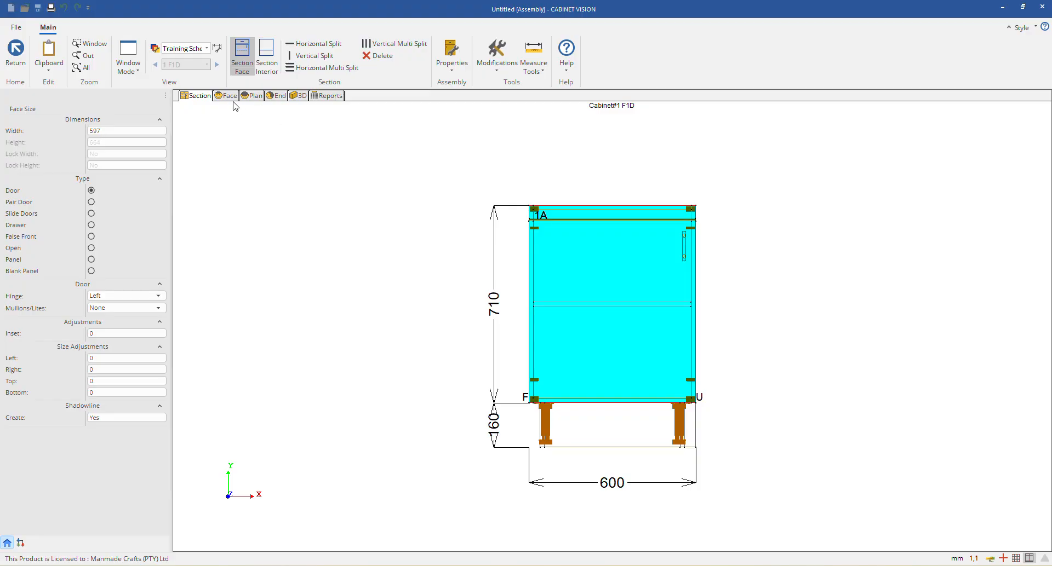
pyautogui.click(227, 96)
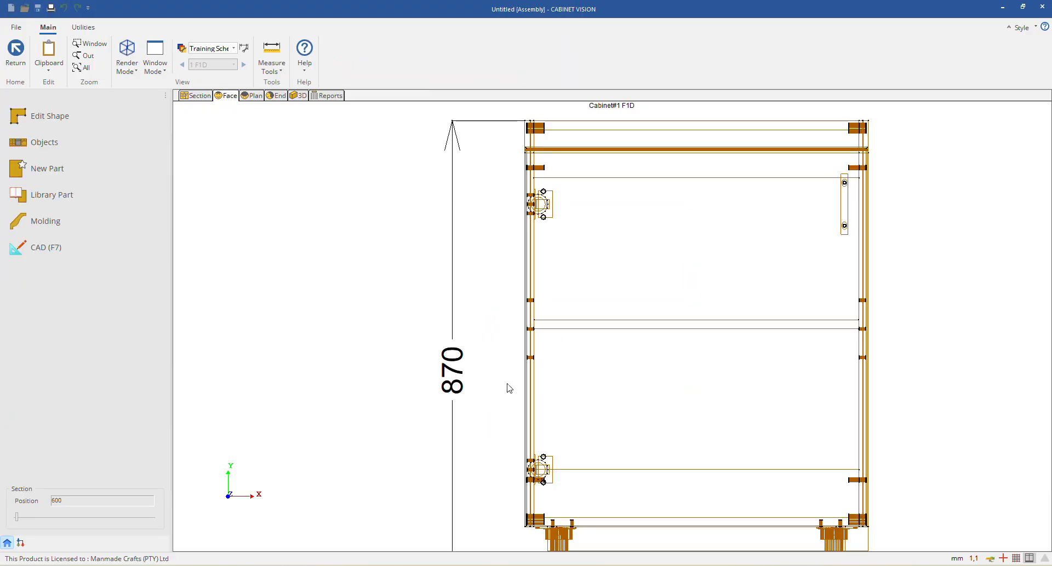
pyautogui.click(198, 96)
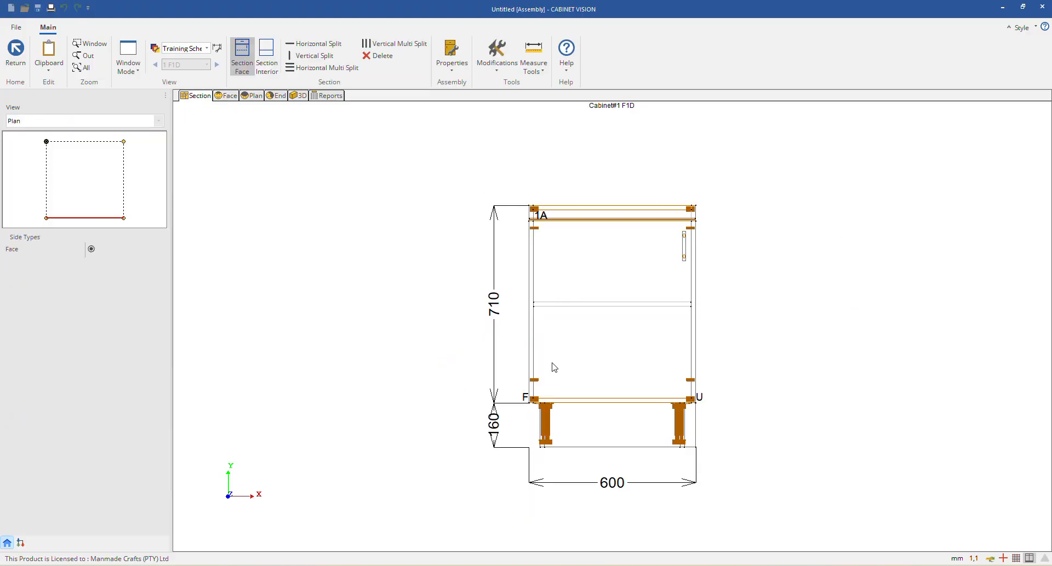
# Step: Turn Hinge Plates and Hinges back on in the Hardware layer filters of the face section view
pyautogui.rightClick(449, 311)
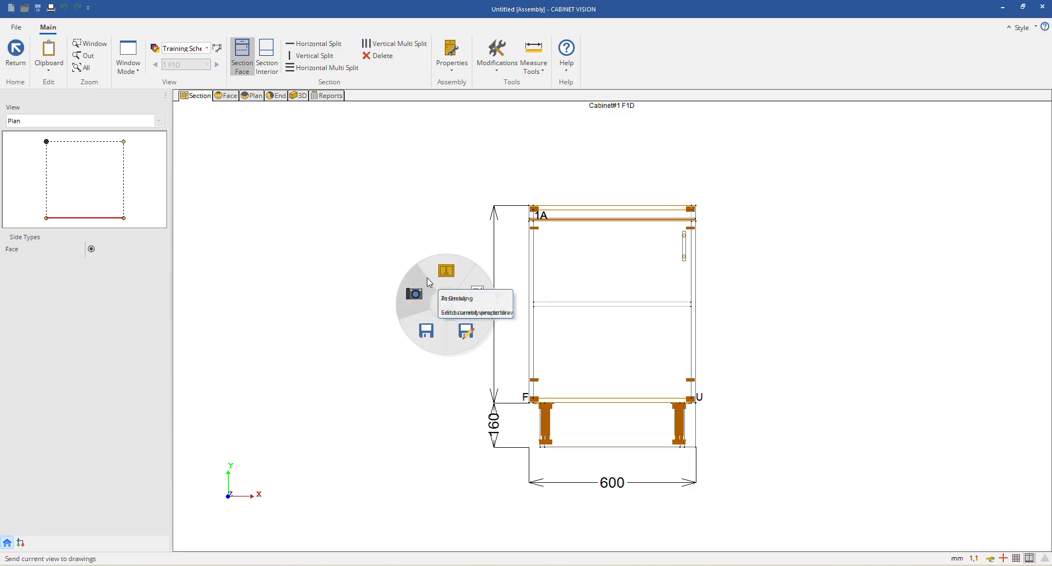
pyautogui.click(477, 296)
pyautogui.click(456, 178)
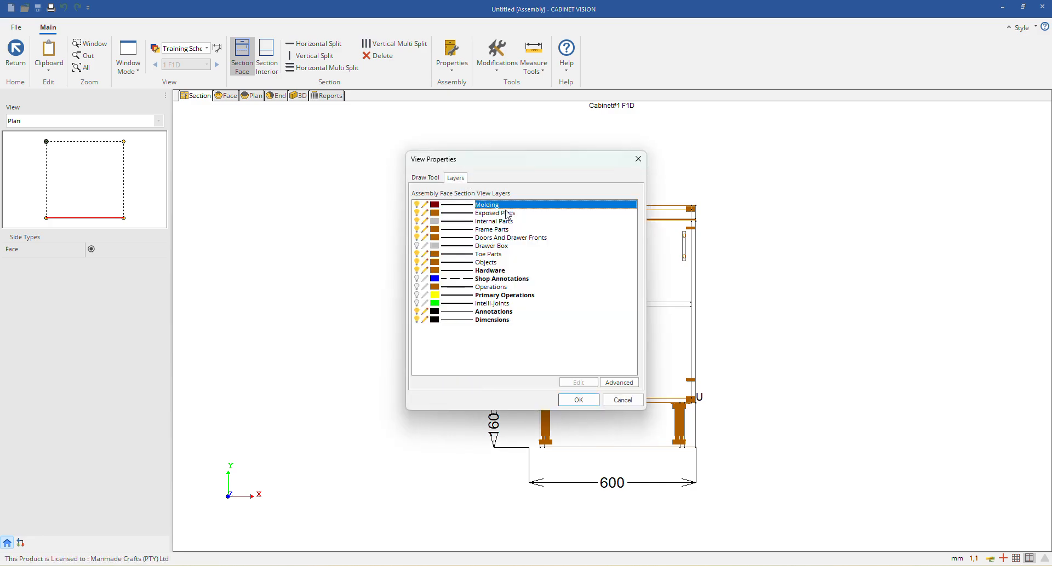
pyautogui.click(496, 271)
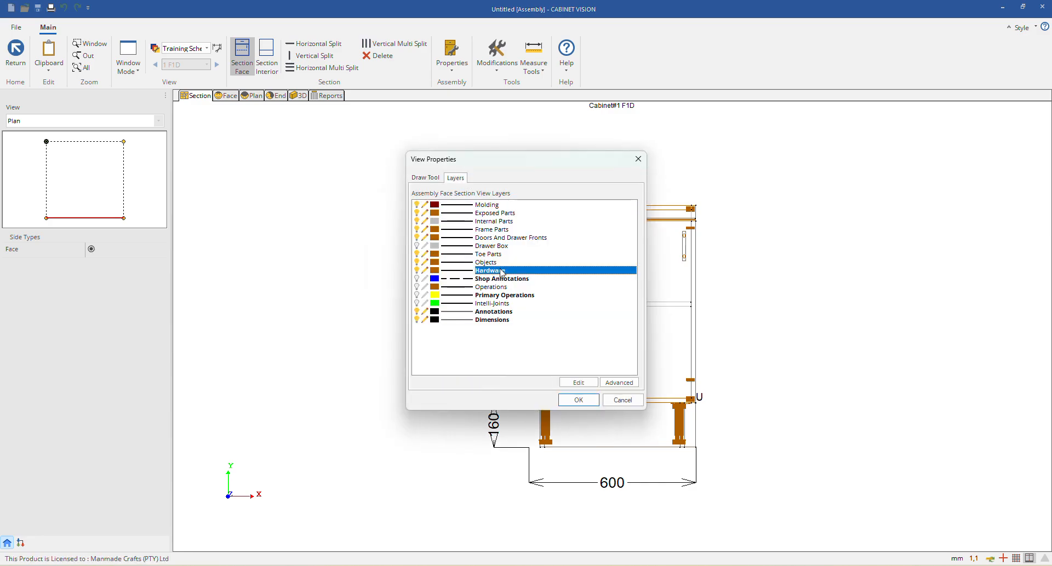
pyautogui.doubleClick(502, 273)
pyautogui.click(400, 262)
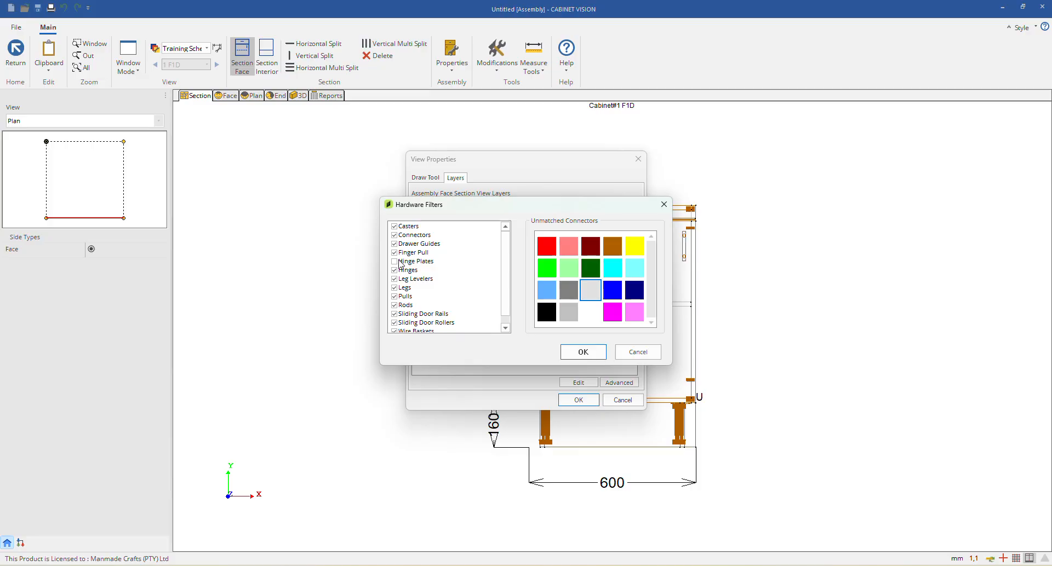
pyautogui.click(602, 352)
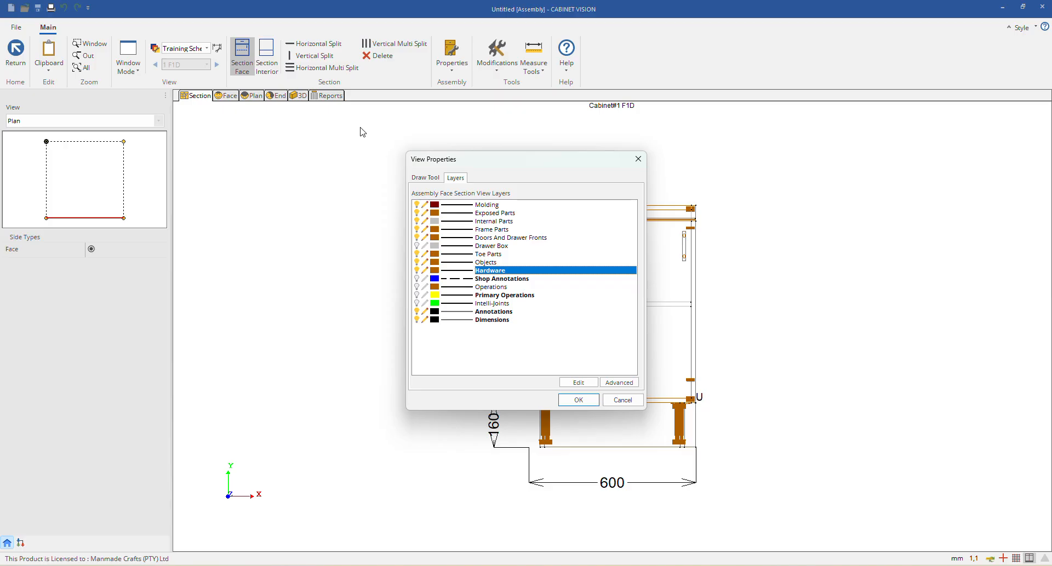
# Step: Set the Dimensions layer of the face section view to the Training Unipanel style and apply the view properties
pyautogui.moveTo(527, 159)
pyautogui.mouseDown()
pyautogui.moveTo(235, 165)
pyautogui.moveTo(296, 163)
pyautogui.mouseUp()
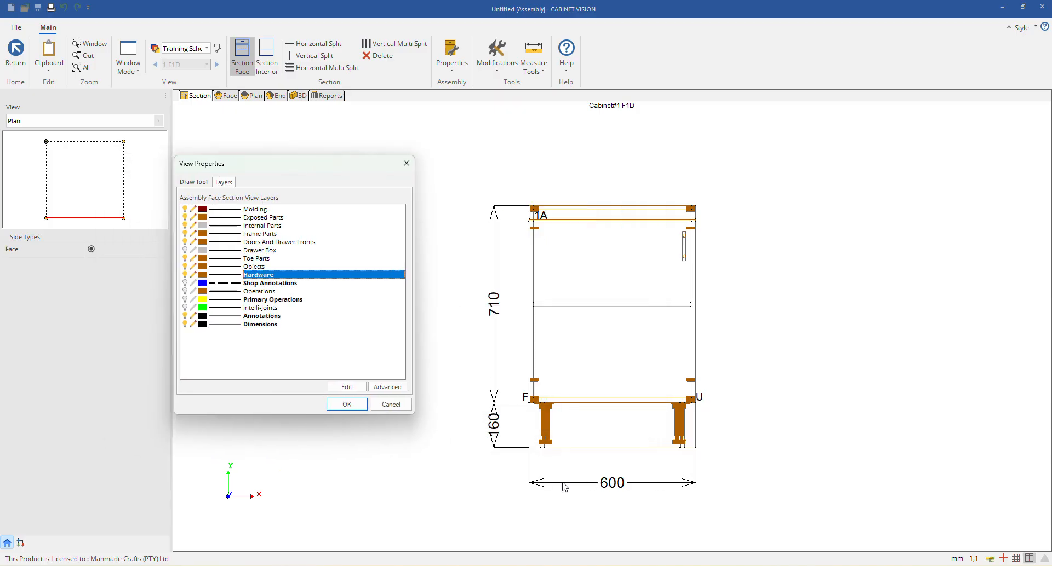
pyautogui.click(262, 324)
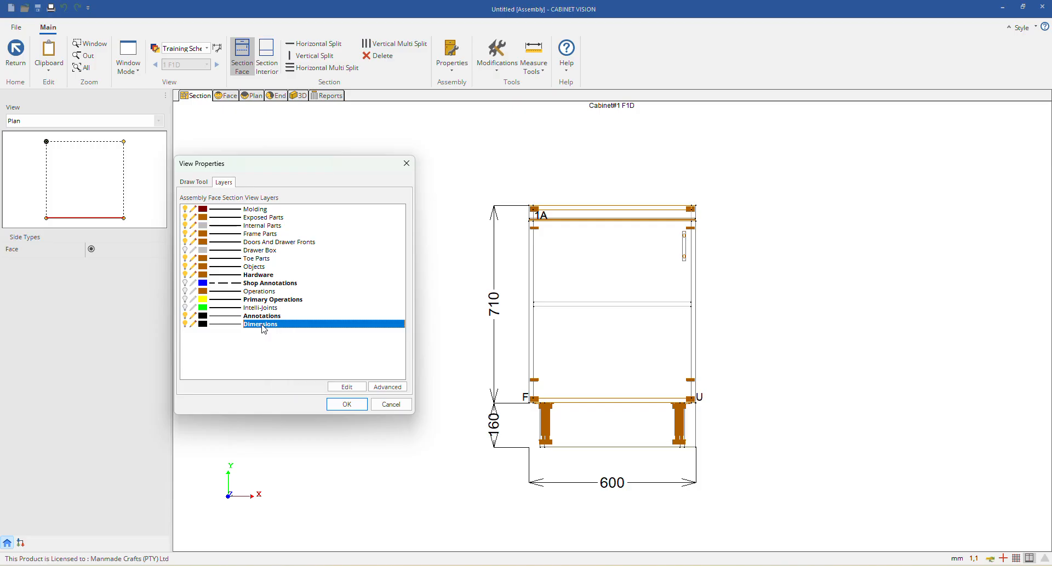
pyautogui.doubleClick(277, 325)
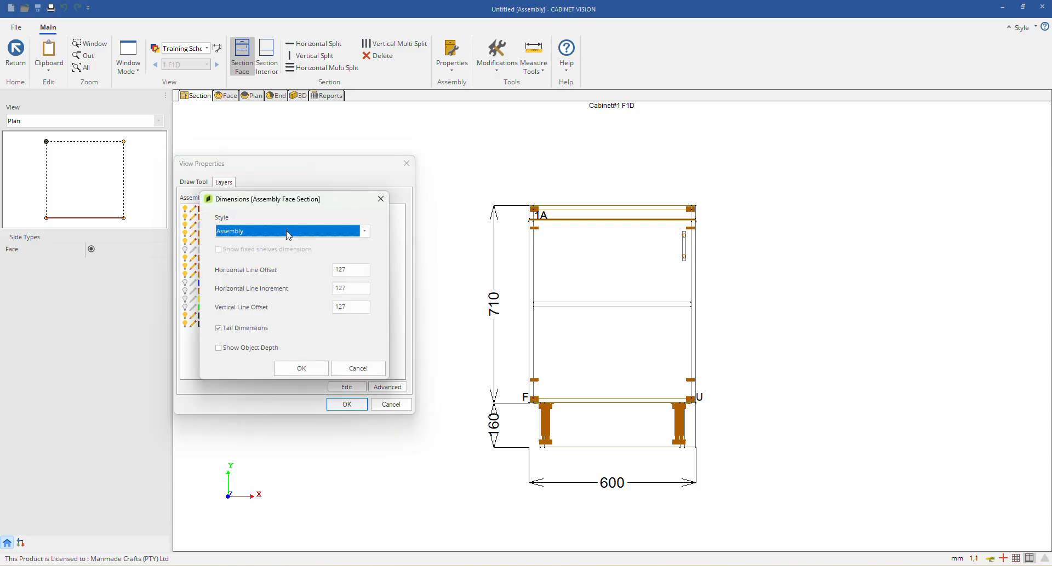
pyautogui.click(286, 231)
pyautogui.click(284, 336)
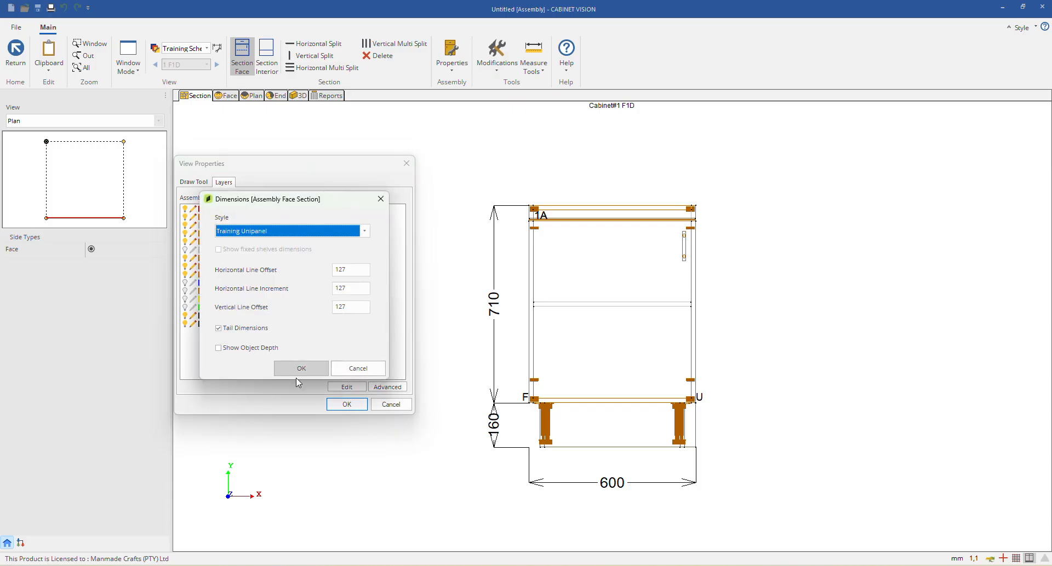
pyautogui.click(318, 372)
pyautogui.click(347, 404)
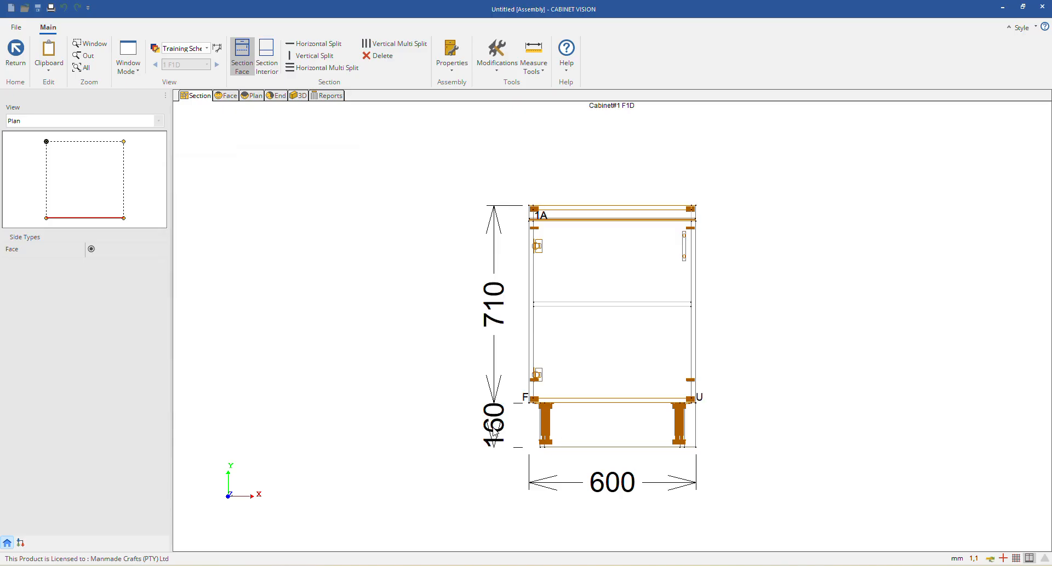
# Step: Review the dimension styles available for the face section view's Dimensions layer without changing the selection
pyautogui.rightClick(381, 285)
pyautogui.click(408, 273)
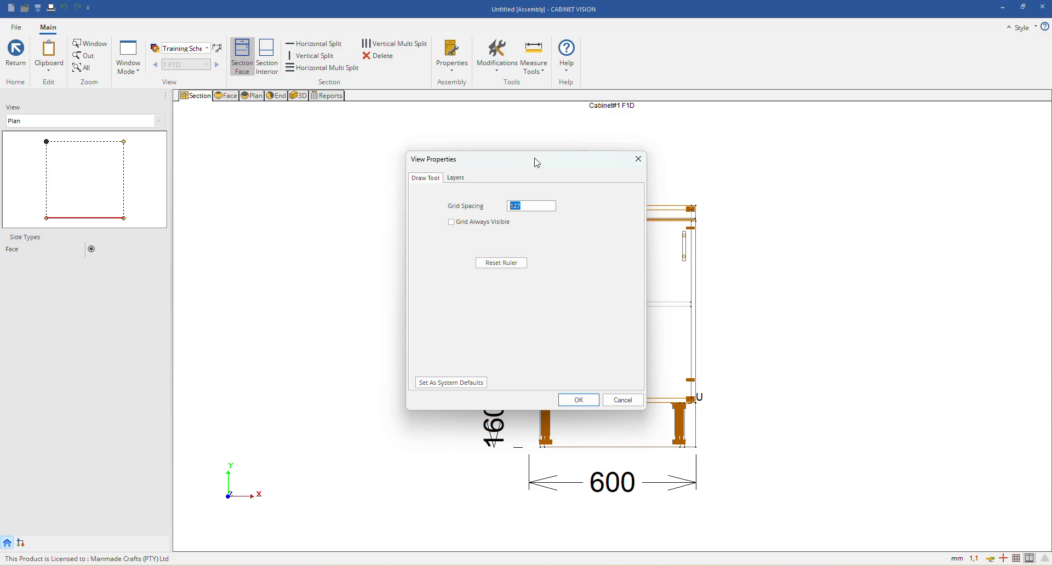
pyautogui.moveTo(540, 157); pyautogui.dragTo(361, 159)
pyautogui.click(282, 178)
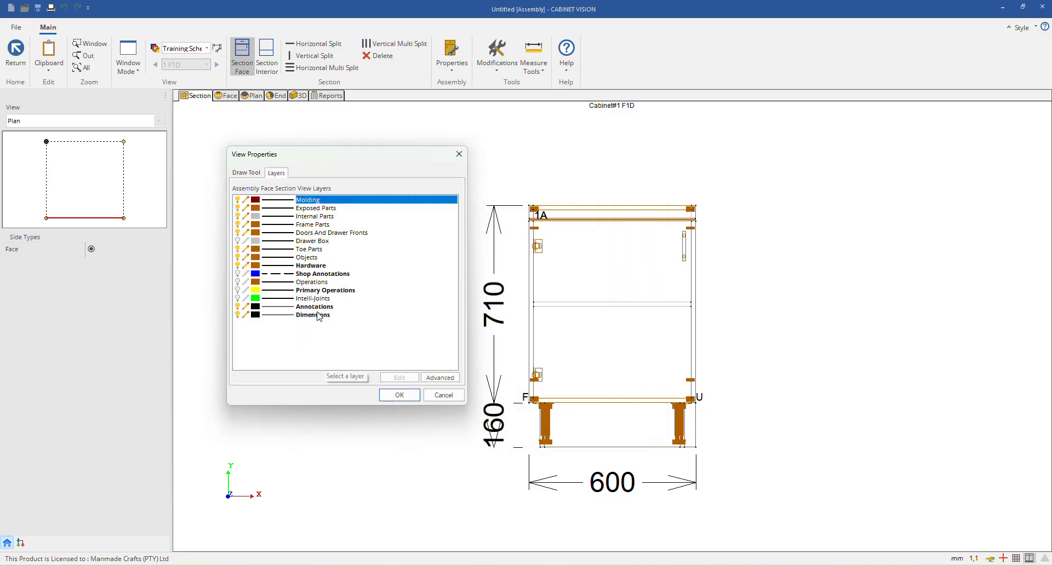
pyautogui.doubleClick(343, 317)
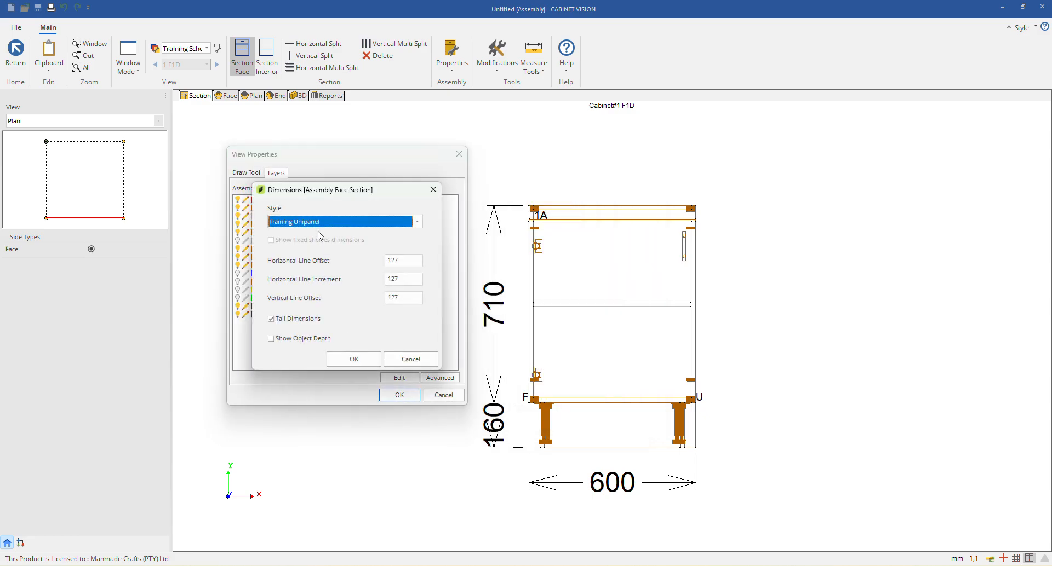
pyautogui.click(418, 222)
pyautogui.click(335, 221)
pyautogui.click(417, 359)
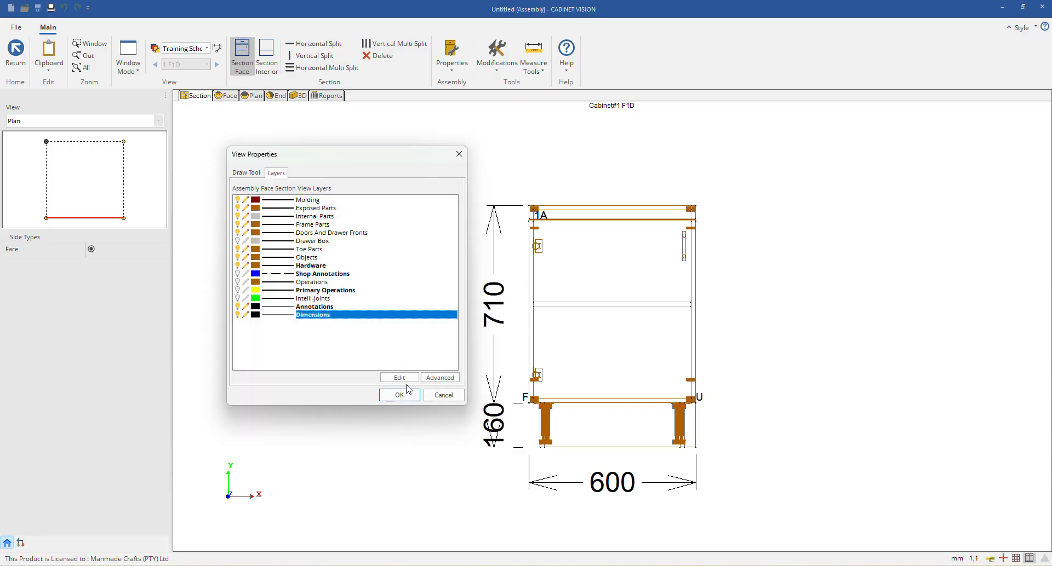
pyautogui.click(399, 395)
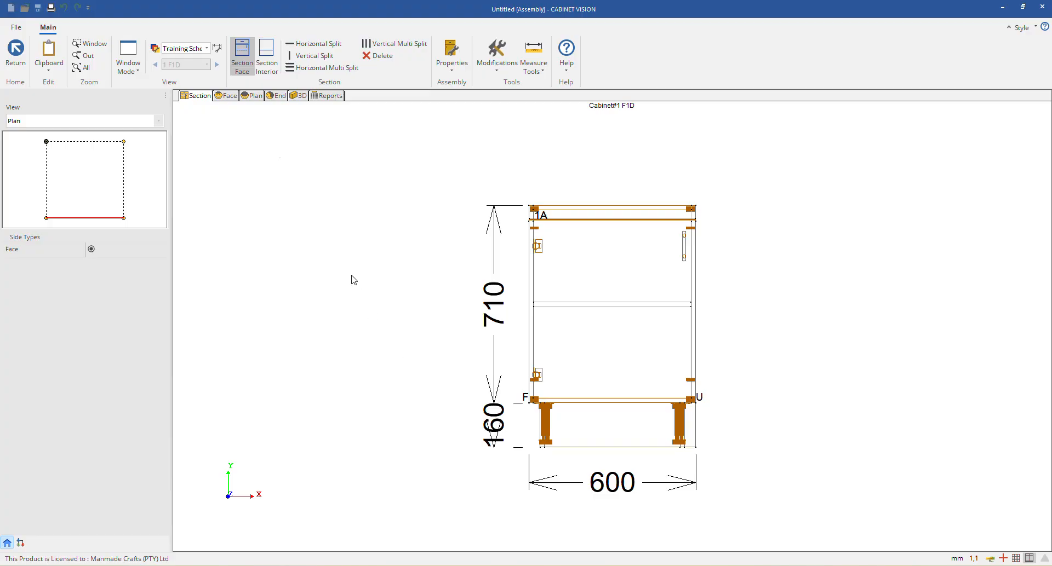
# Step: Copy the Training Unipanel dimension style and name the copy "Unipanel Part View"
pyautogui.click(221, 48)
pyautogui.click(550, 314)
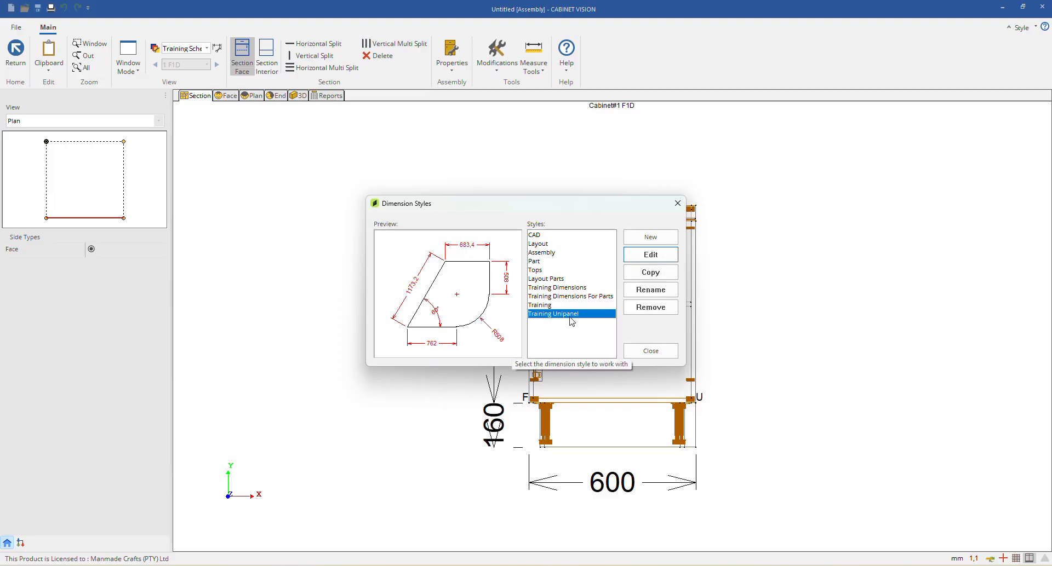
pyautogui.click(650, 273)
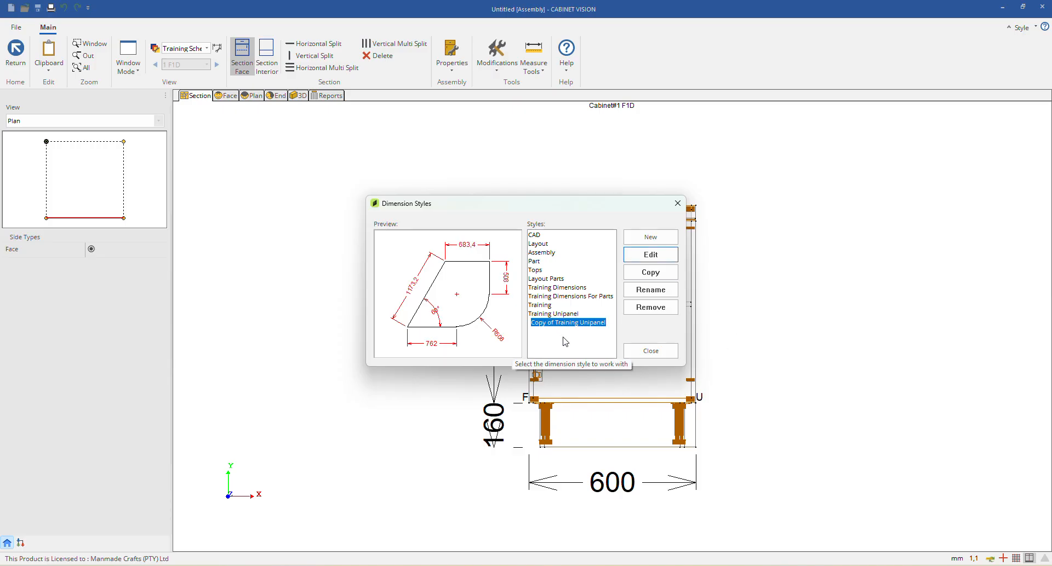
pyautogui.write('Unipanel Par')
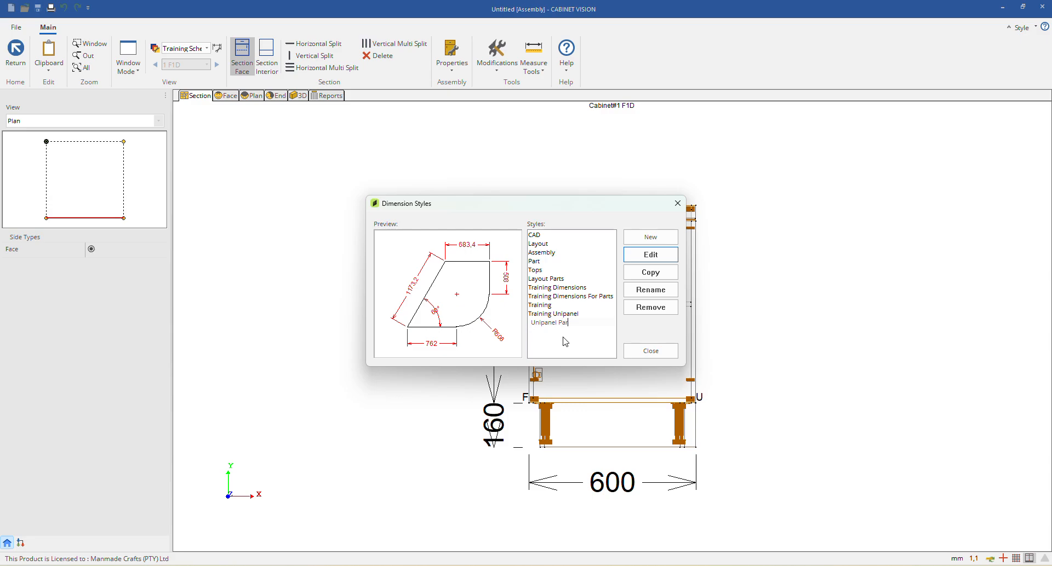
pyautogui.write('t View')
pyautogui.press('Return')
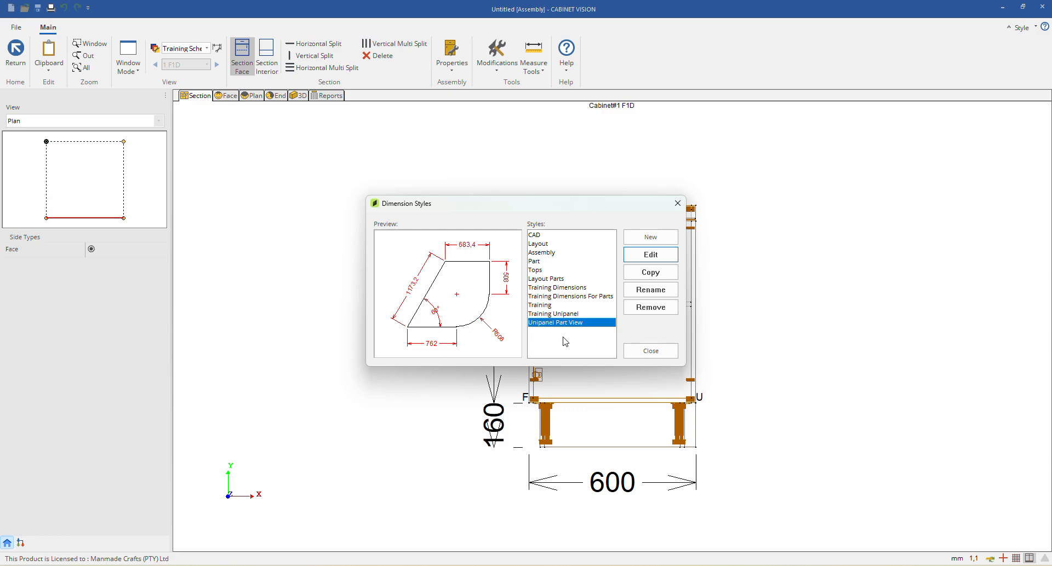
# Step: Set the text height of the Unipanel Part View dimension style to 50 and save the style
pyautogui.click(660, 257)
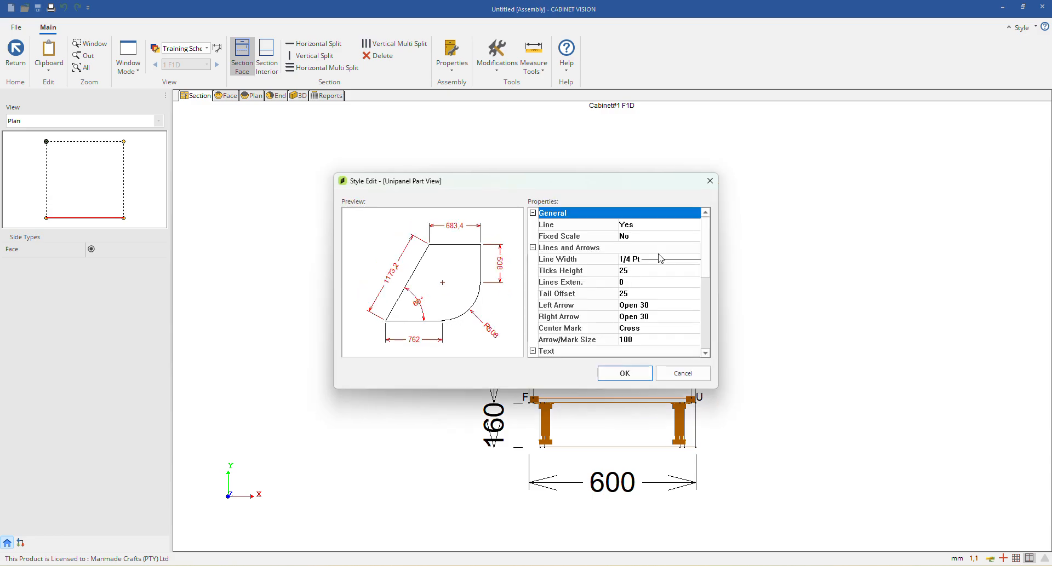
pyautogui.scroll(-1, 636, 266)
pyautogui.scroll(-5, 638, 268)
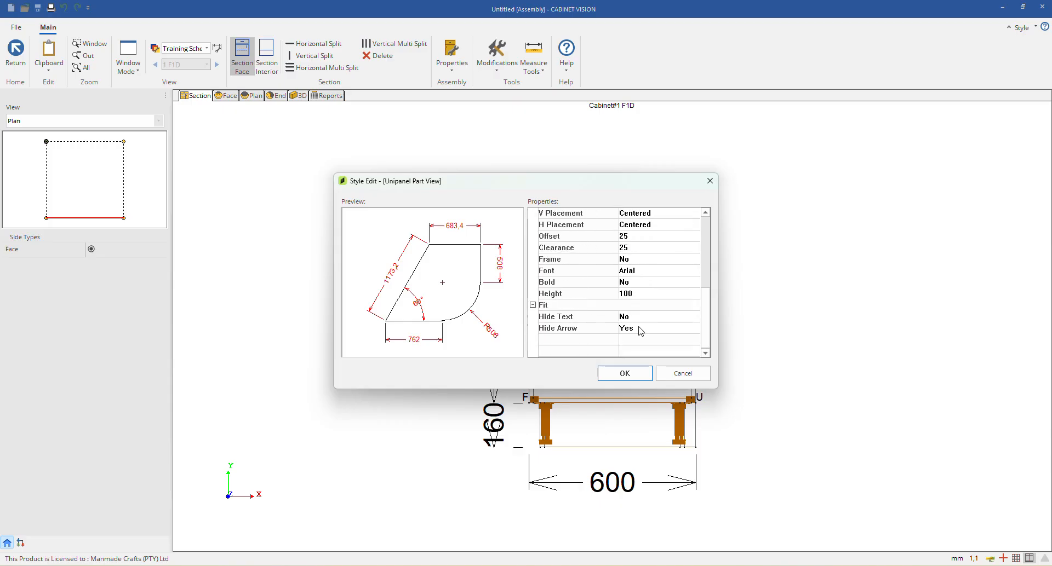
pyautogui.click(631, 296)
pyautogui.write('50')
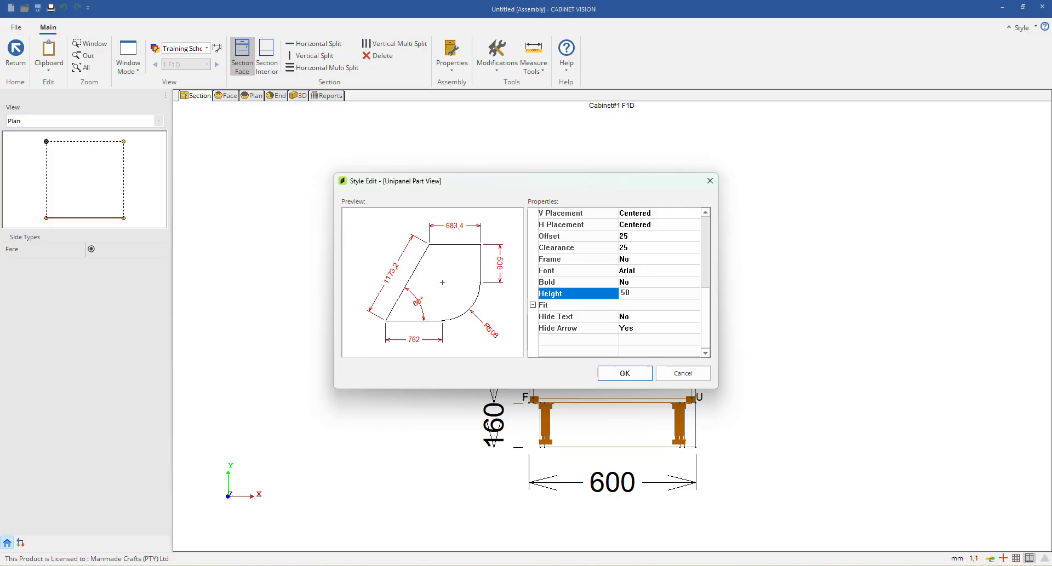
pyautogui.press('Return')
pyautogui.click(625, 373)
pyautogui.click(649, 351)
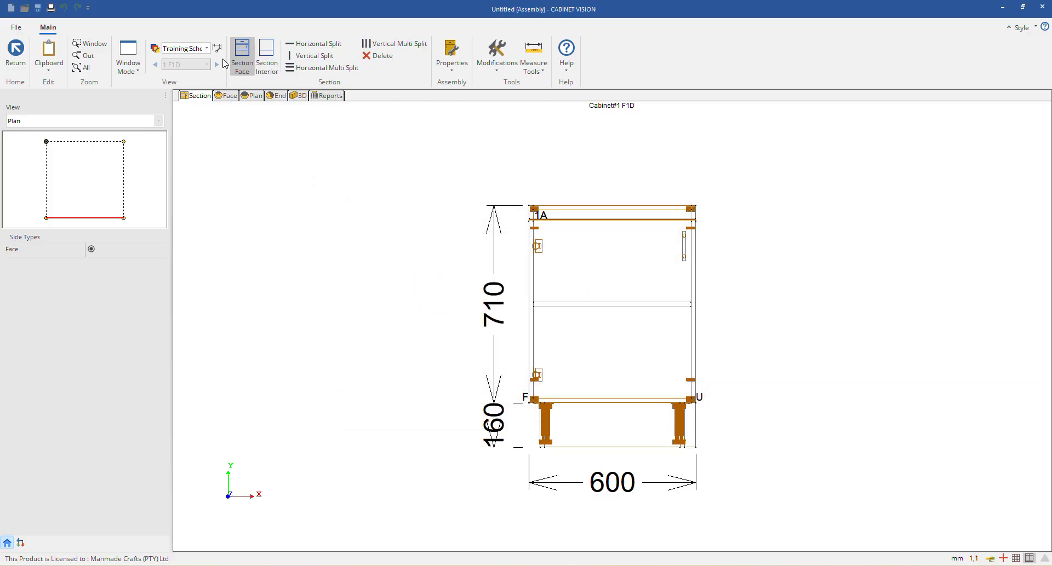
# Step: Set the Dimensions layer of the face section view to the Unipanel Part View style and apply the view properties
pyautogui.rightClick(321, 217)
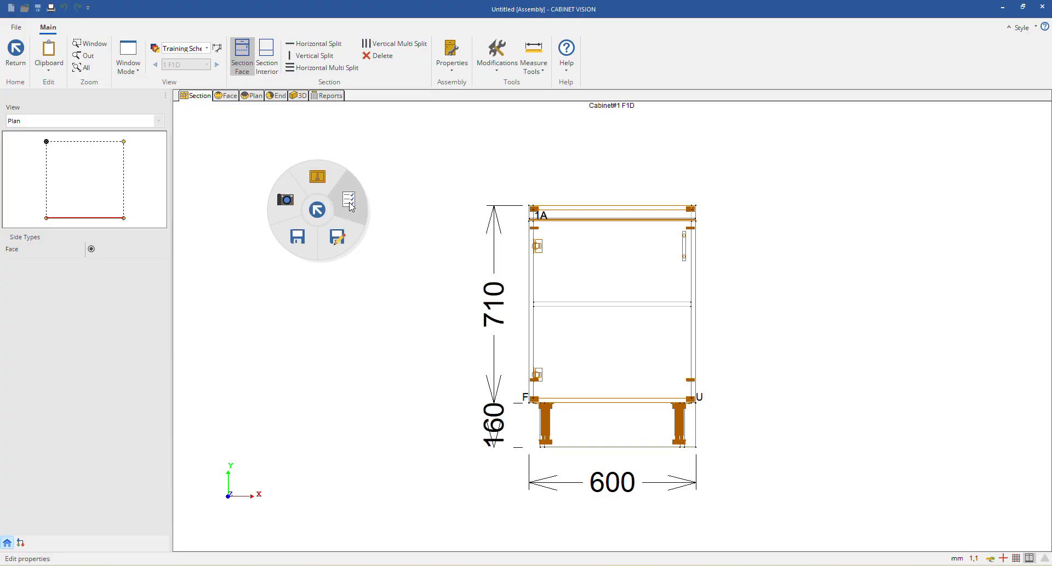
pyautogui.click(347, 207)
pyautogui.click(268, 178)
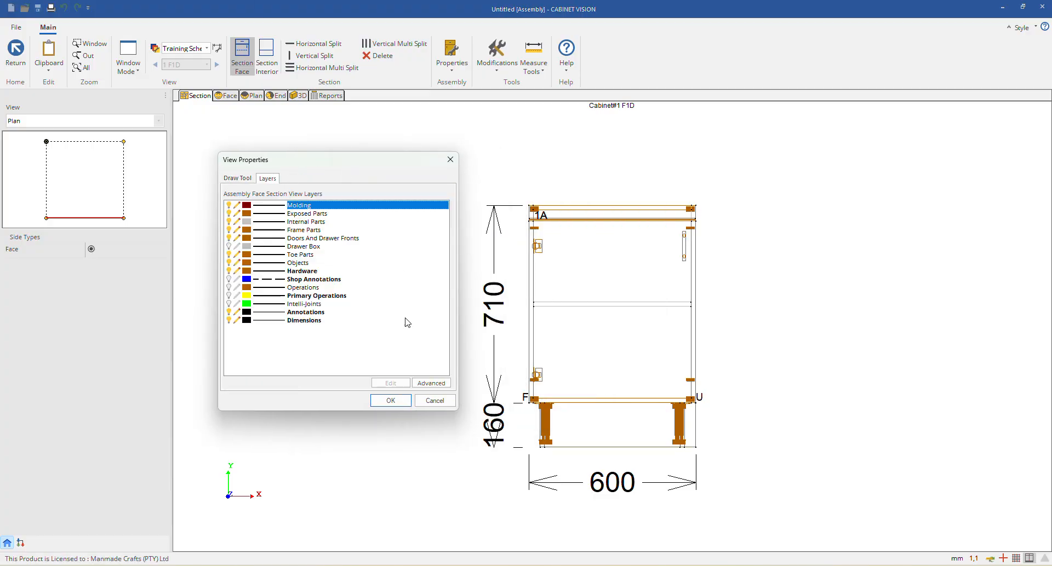
pyautogui.doubleClick(303, 321)
pyautogui.click(386, 225)
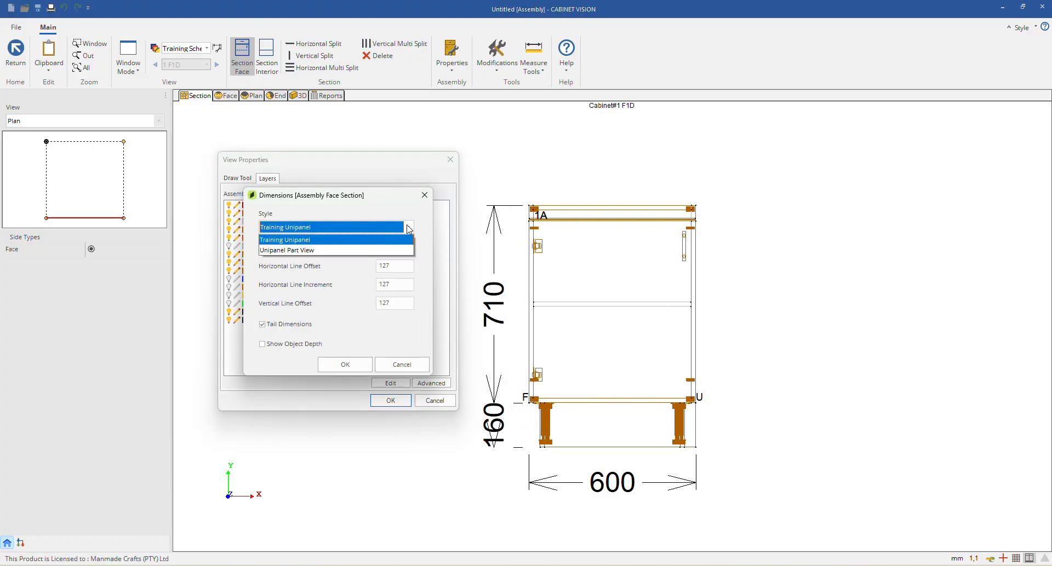
pyautogui.click(289, 344)
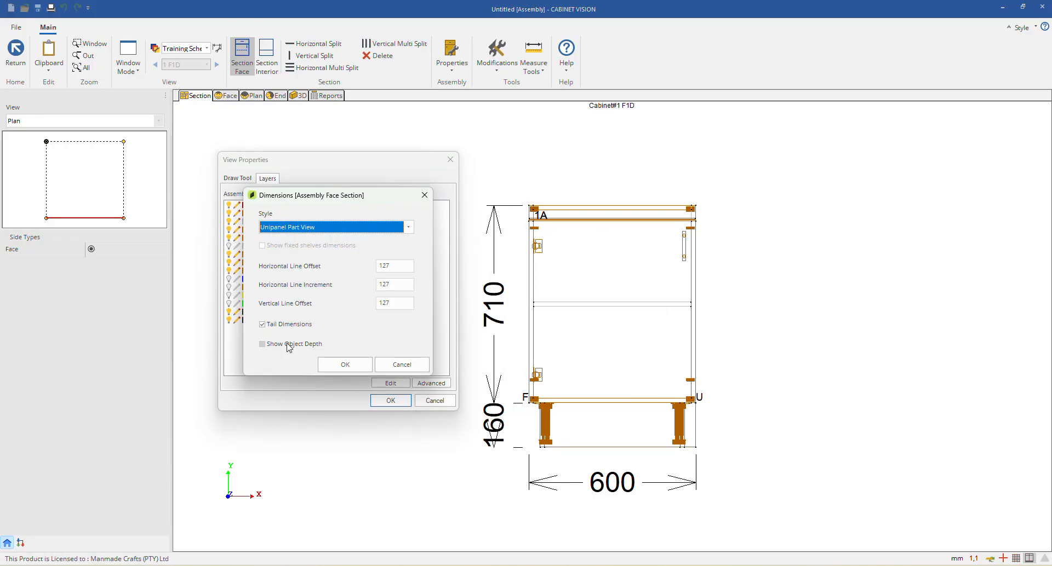
pyautogui.click(345, 364)
pyautogui.click(390, 401)
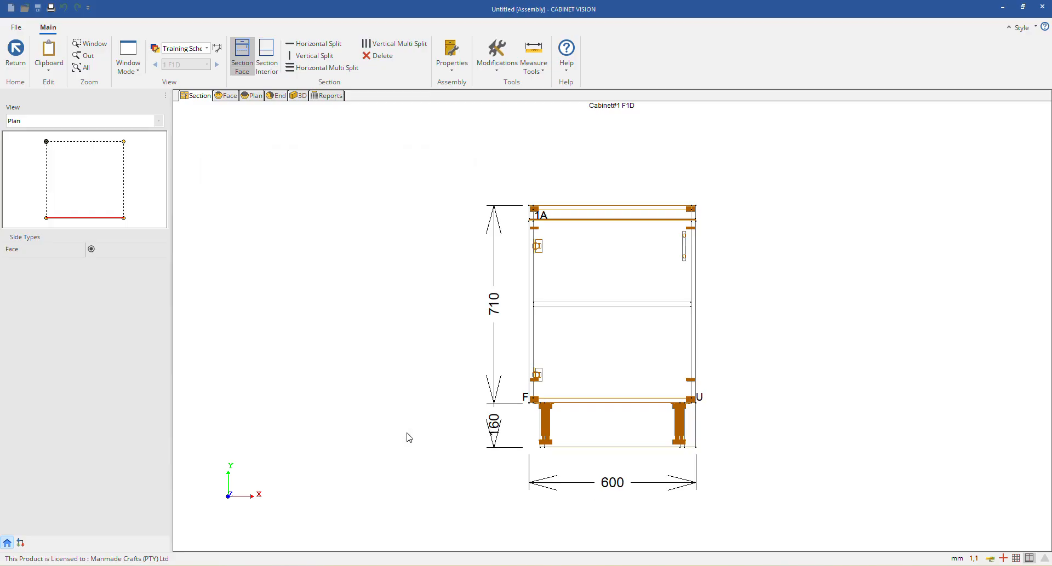
# Step: Reopen cabinet F1D (#1) from the room plan and examine its 3D view, ending in the section view
pyautogui.click(15, 52)
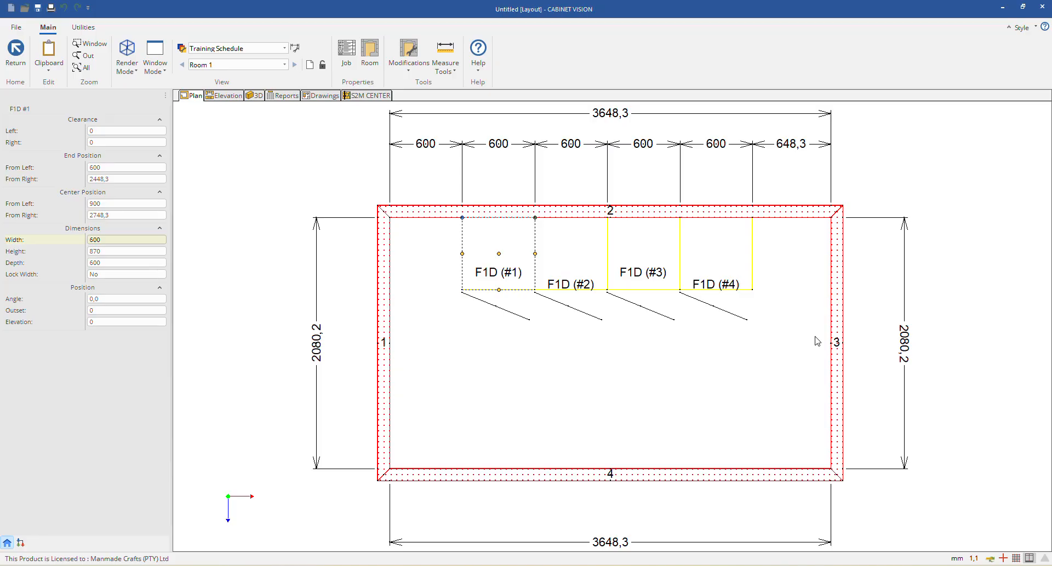
pyautogui.click(349, 185)
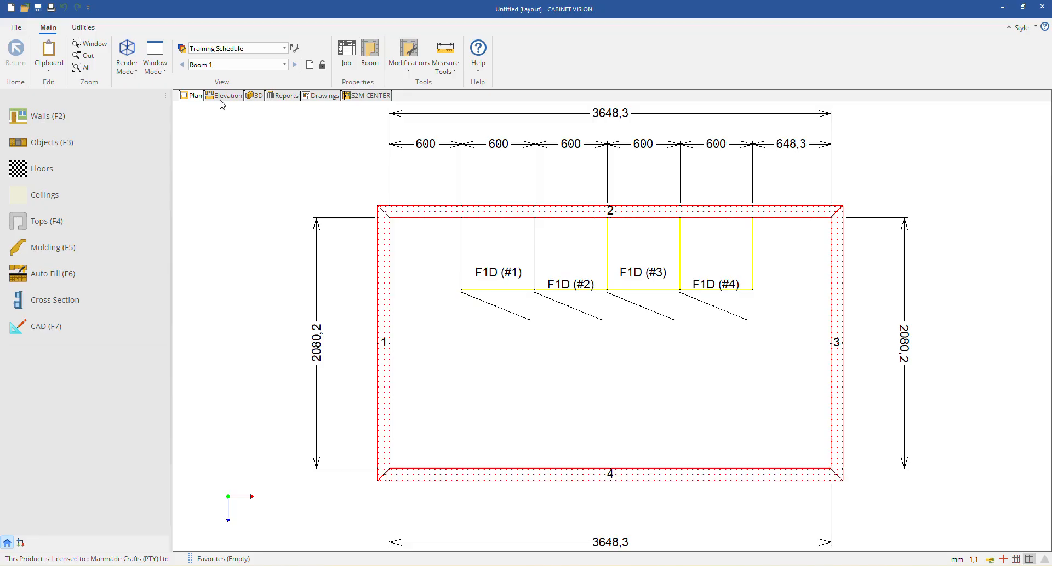
pyautogui.doubleClick(477, 258)
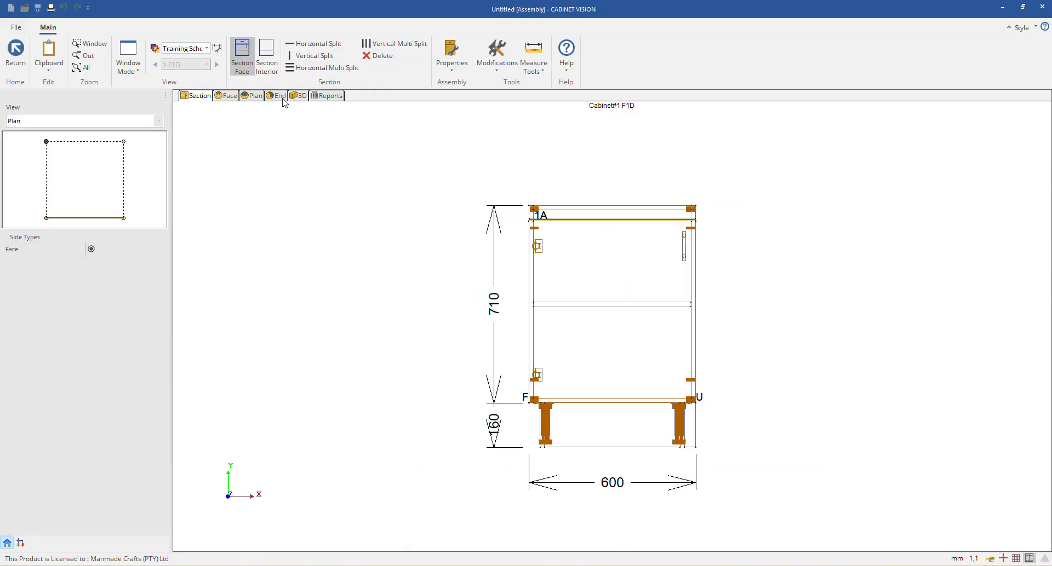
pyautogui.click(299, 96)
pyautogui.moveTo(359, 203); pyautogui.dragTo(463, 210)
pyautogui.moveTo(507, 361); pyautogui.dragTo(498, 296)
pyautogui.click(200, 98)
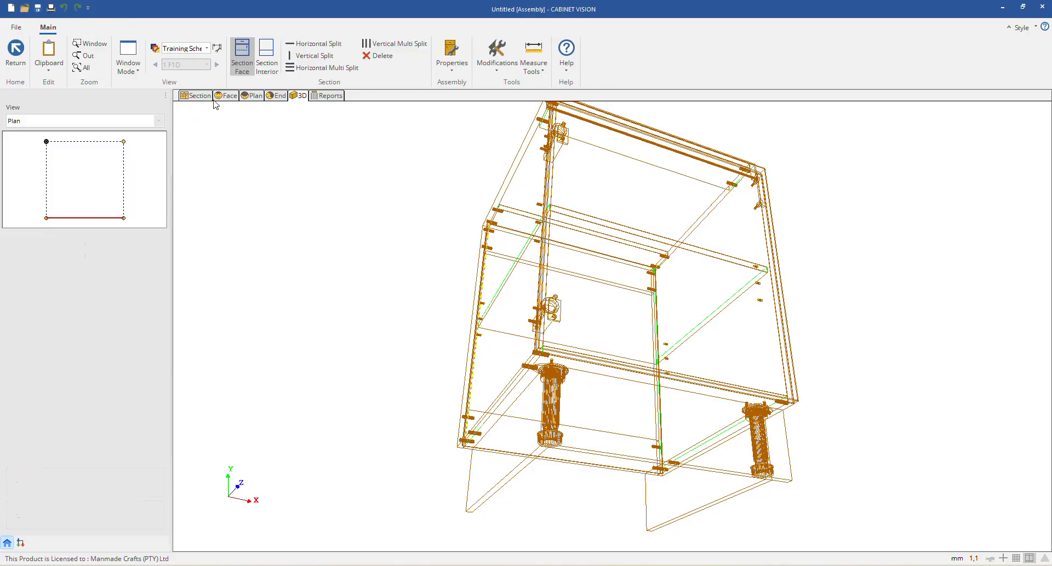
# Step: Check the text height and Fit options, including Hide Arrow, of the Unipanel Part View dimension style without changing them
pyautogui.scroll(3, 516, 431)
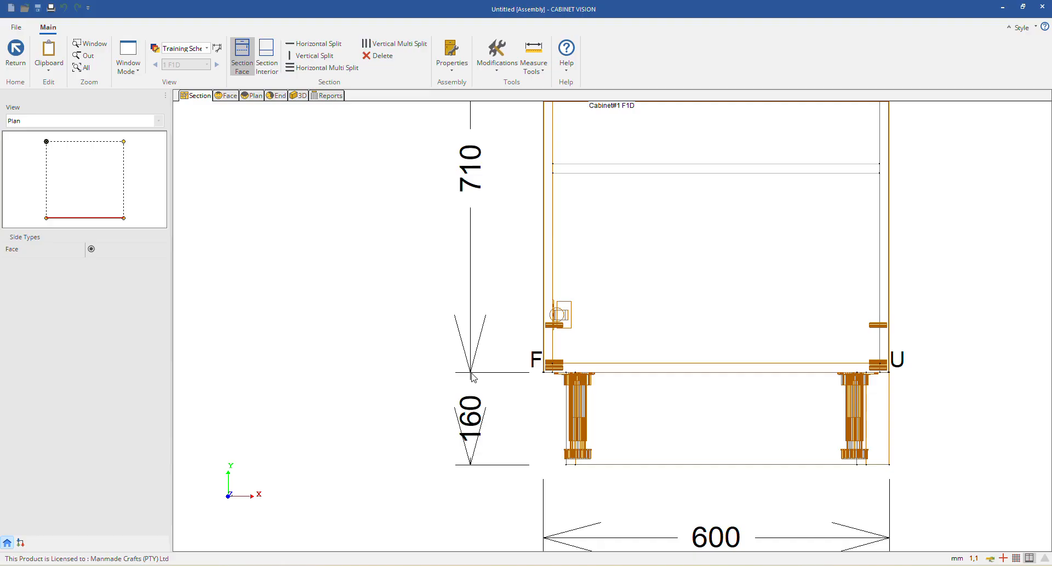
pyautogui.click(217, 48)
pyautogui.click(564, 323)
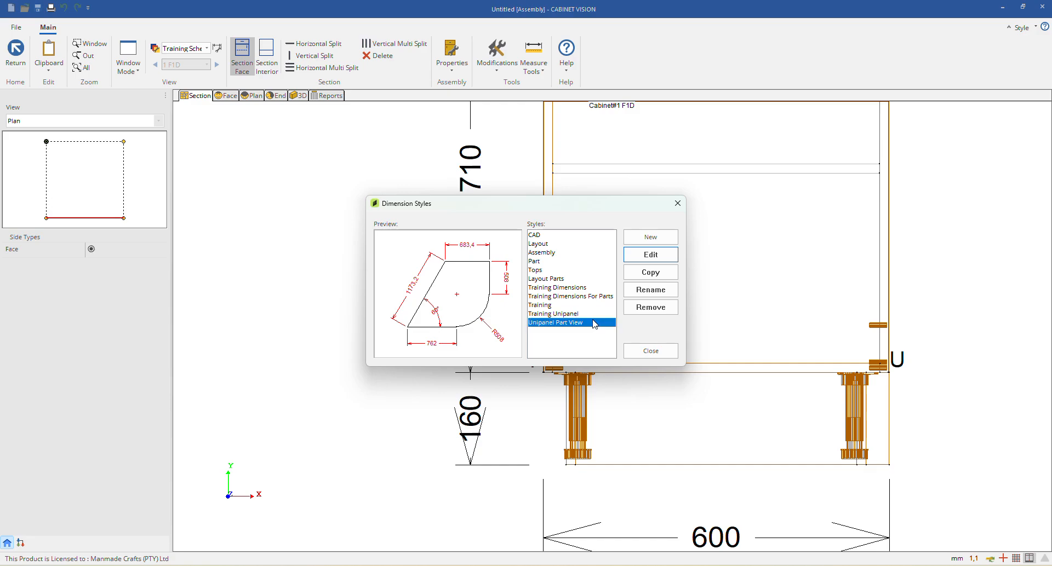
pyautogui.click(650, 255)
pyautogui.scroll(-5, 621, 314)
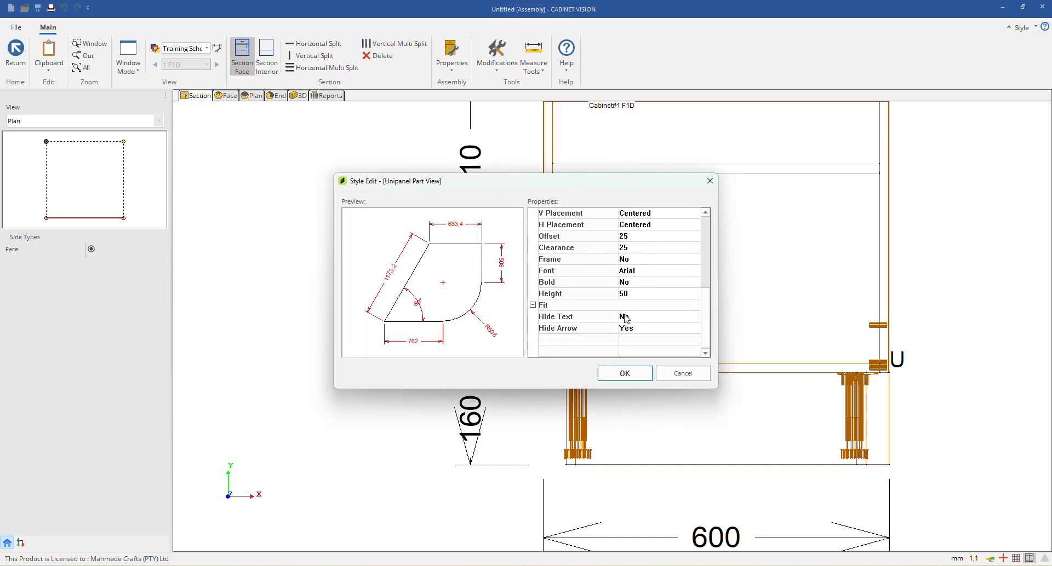
pyautogui.click(578, 331)
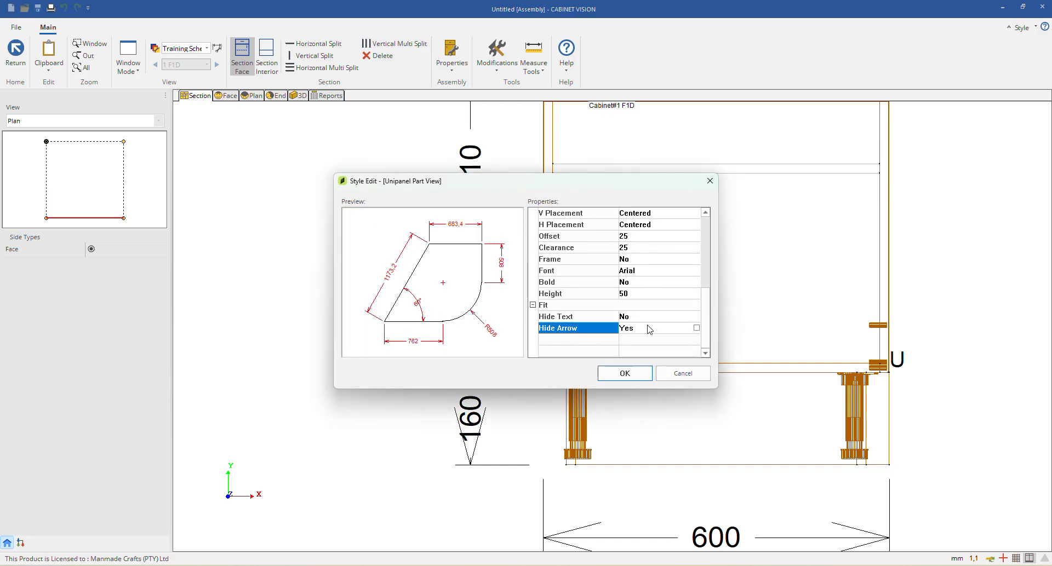
pyautogui.click(625, 374)
pyautogui.click(649, 352)
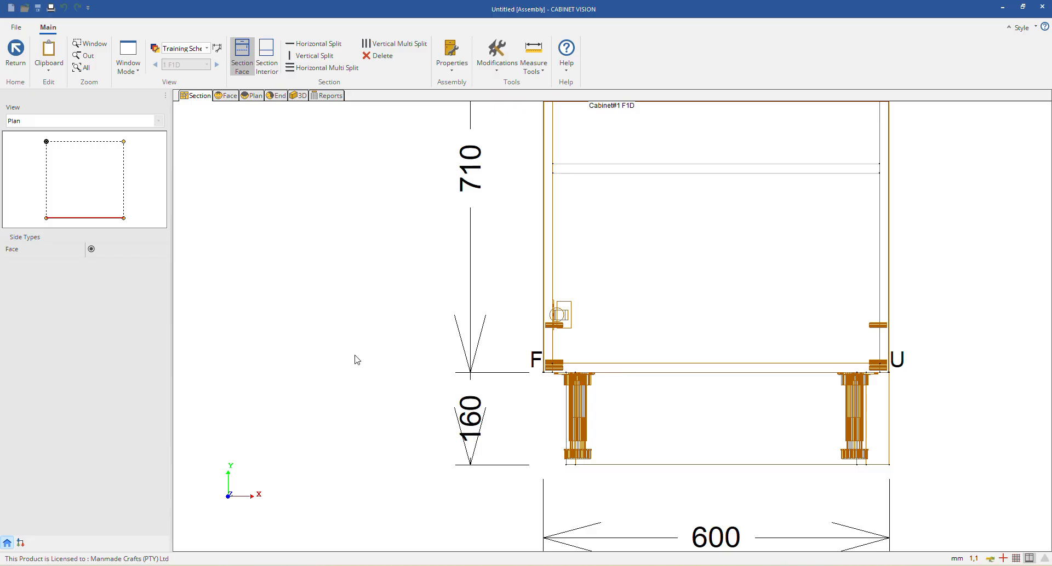
# Step: Switch the section view to another layer schedule and back to Training Schedule
pyautogui.click(206, 48)
pyautogui.click(181, 61)
pyautogui.click(207, 48)
pyautogui.click(191, 146)
pyautogui.scroll(-3, 382, 273)
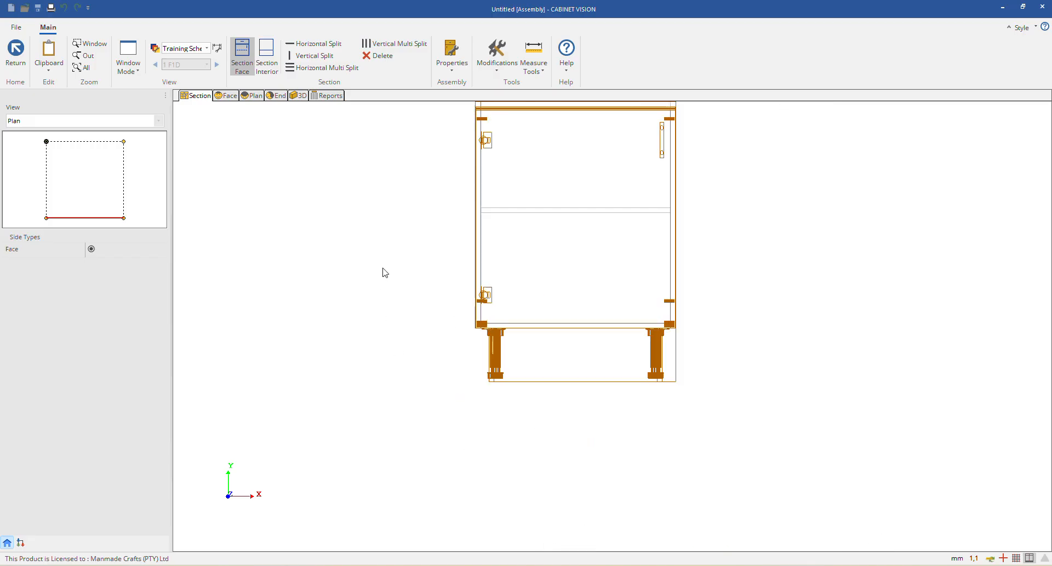
# Step: Check which dimension style the face section view's Dimensions layer uses, leaving its settings as they are
pyautogui.doubleClick(432, 261)
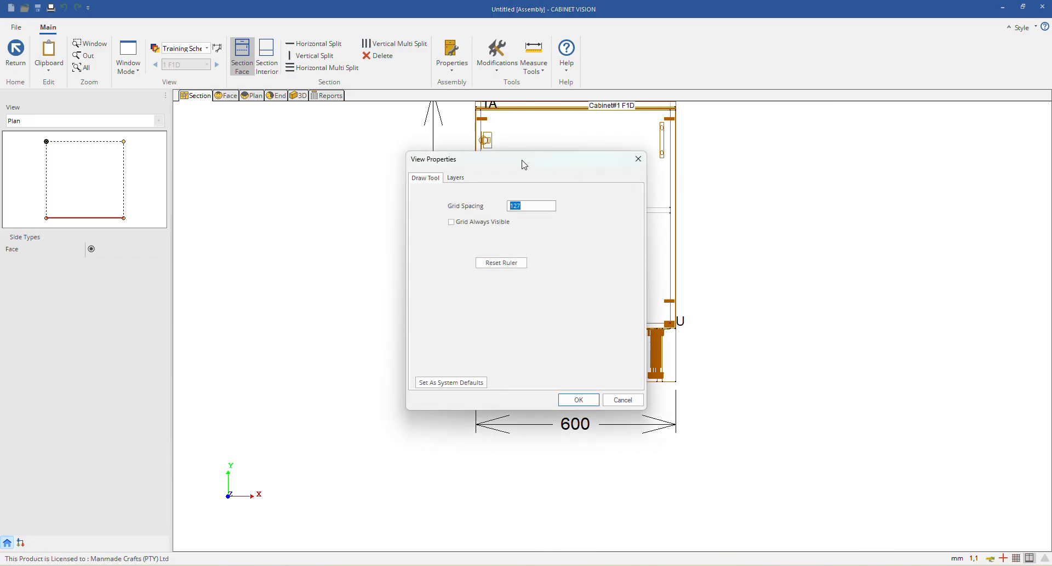
pyautogui.moveTo(524, 163); pyautogui.dragTo(340, 162)
pyautogui.click(268, 176)
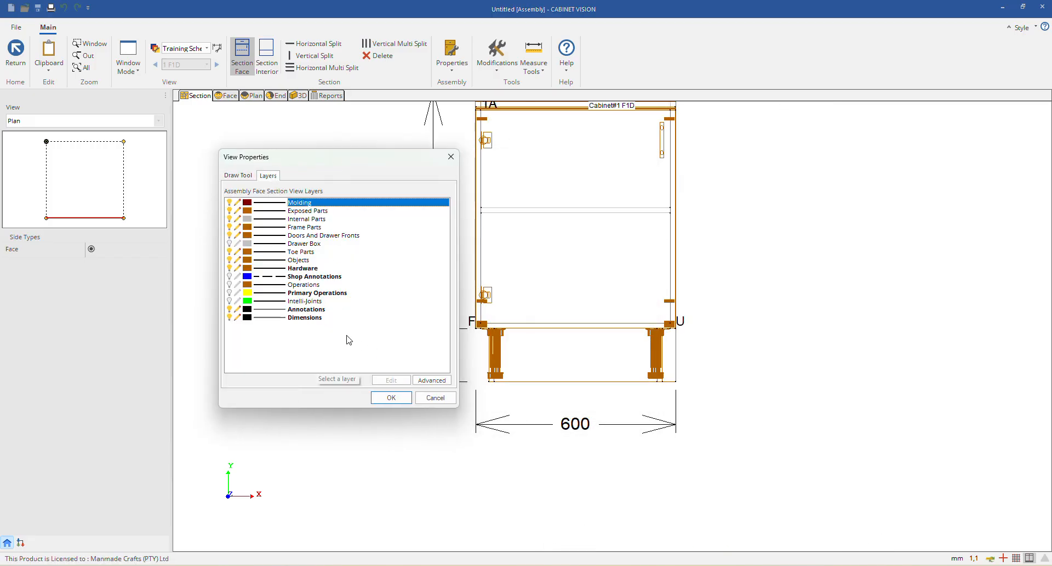
pyautogui.doubleClick(307, 318)
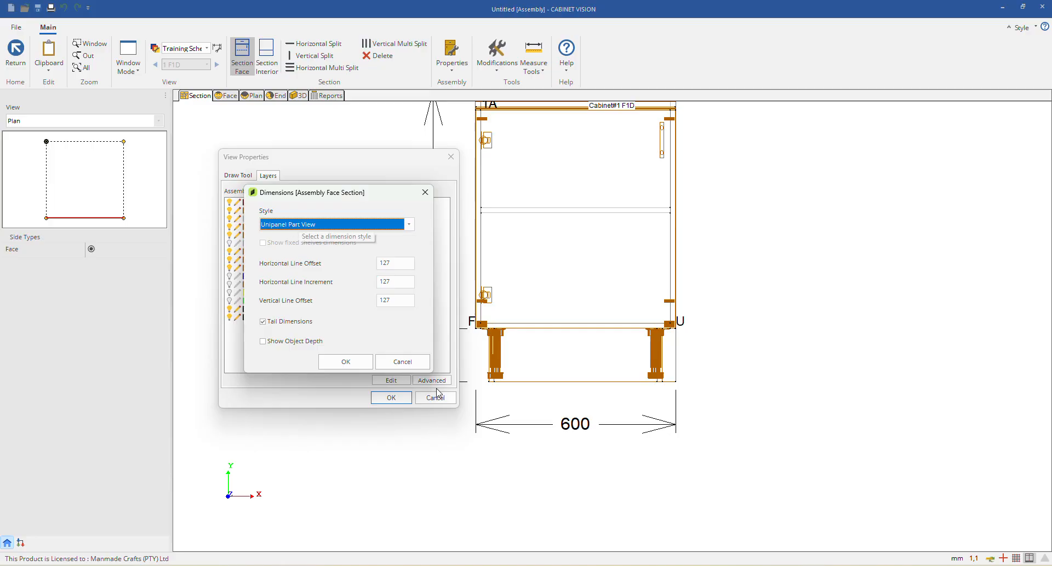
pyautogui.click(400, 363)
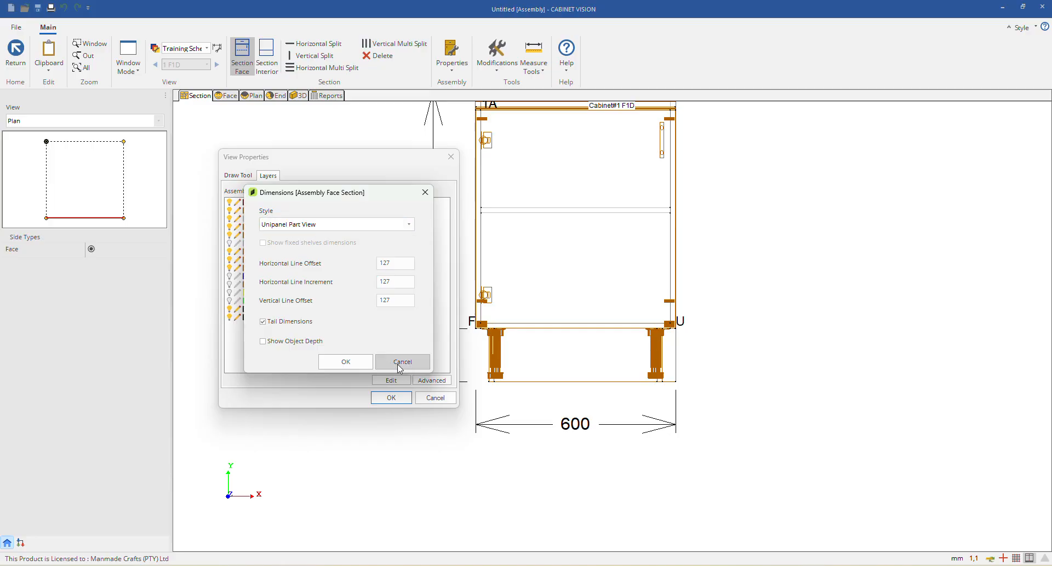
pyautogui.click(391, 398)
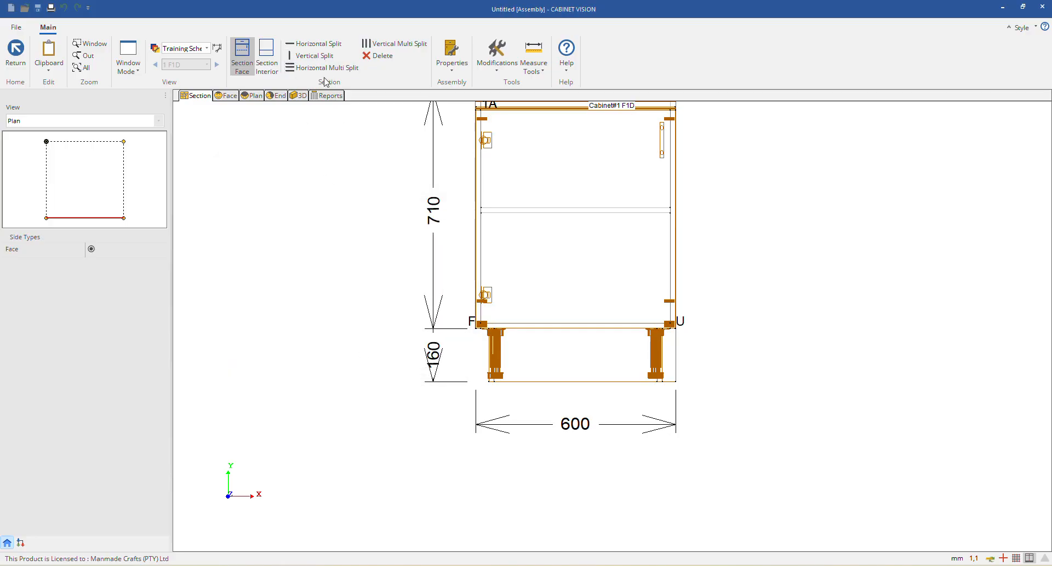
# Step: Review the arrow and text properties of the Unipanel Part View dimension style without changing them
pyautogui.click(217, 47)
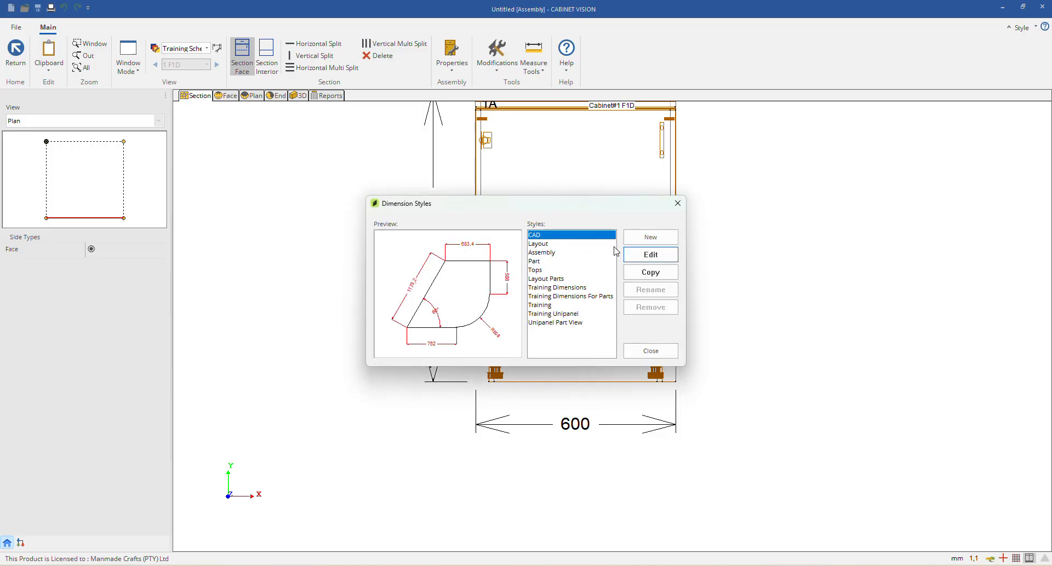
pyautogui.click(580, 323)
pyautogui.click(650, 255)
pyautogui.scroll(-4, 599, 295)
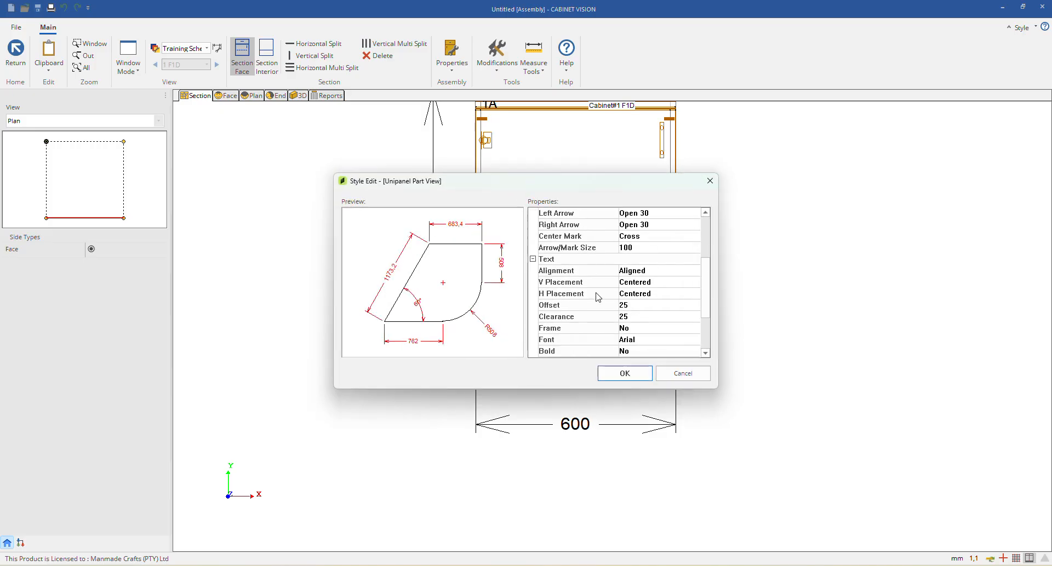
pyautogui.moveTo(622, 183); pyautogui.dragTo(490, 187)
pyautogui.click(491, 373)
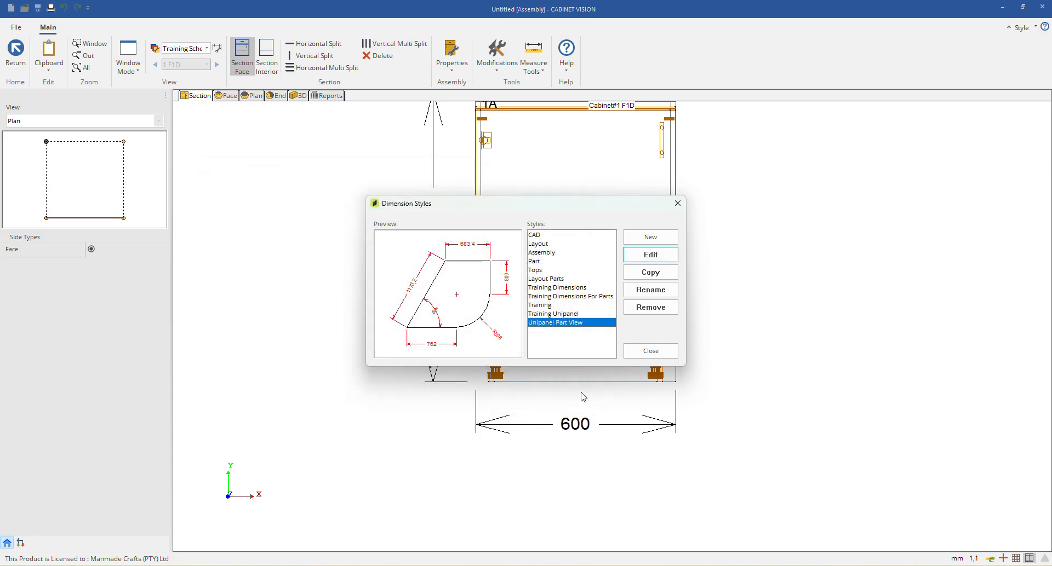
pyautogui.click(651, 352)
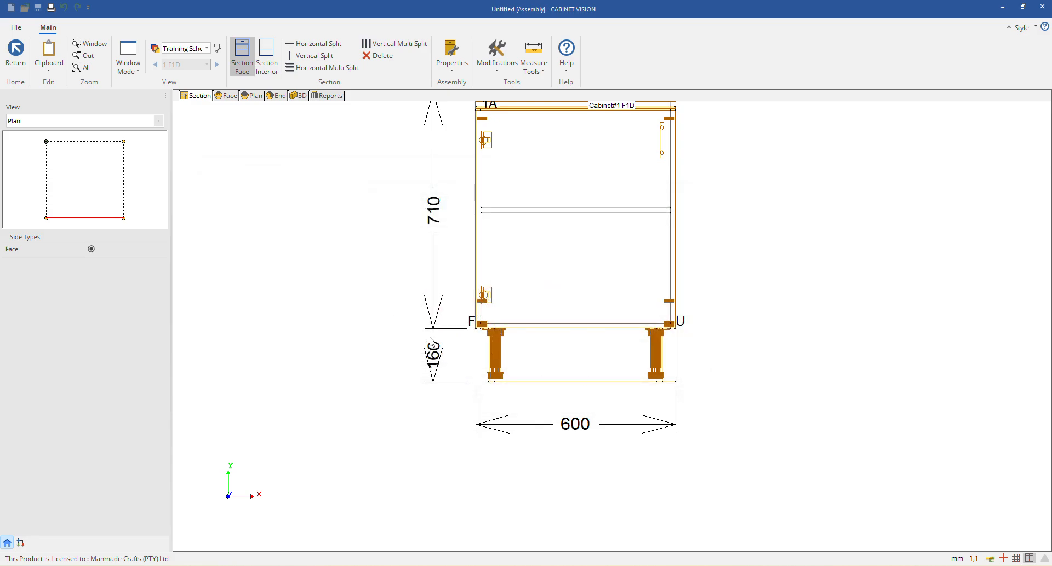
# Step: Review the advanced layer options of the face section view and leave them unchanged
pyautogui.rightClick(380, 293)
pyautogui.click(422, 278)
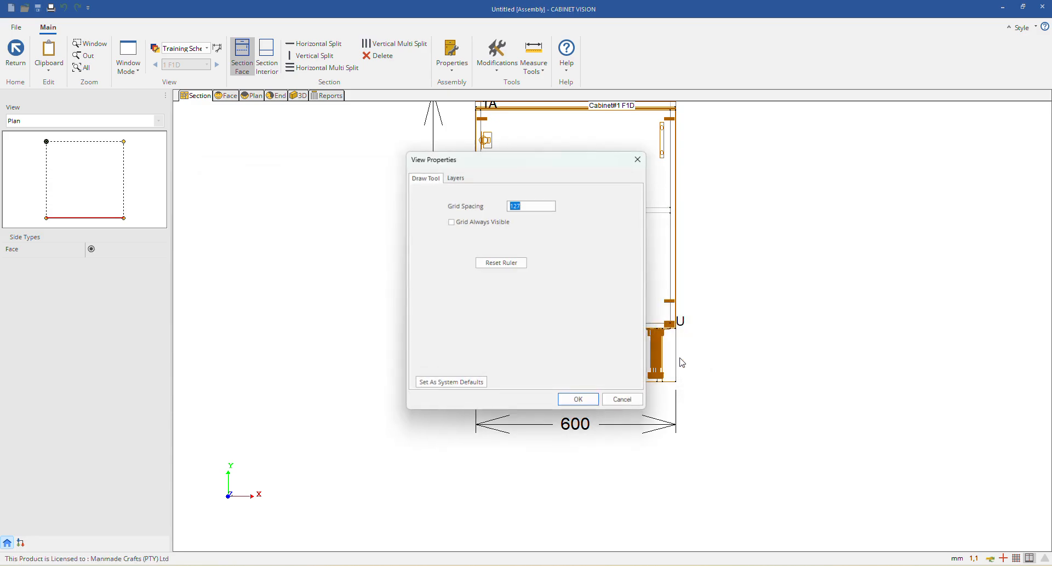
pyautogui.click(455, 178)
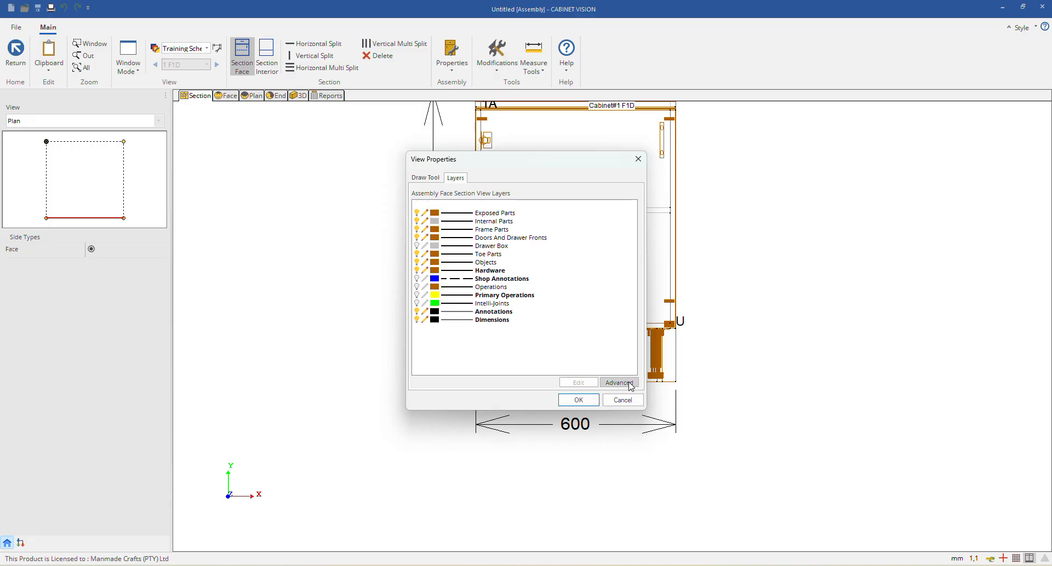
pyautogui.click(617, 382)
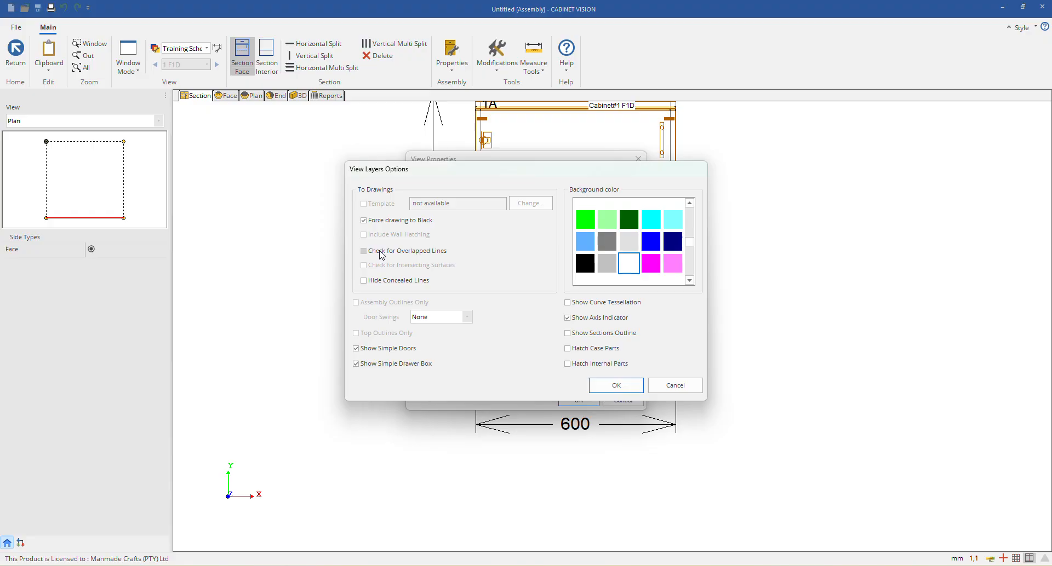
pyautogui.click(691, 386)
pyautogui.click(627, 401)
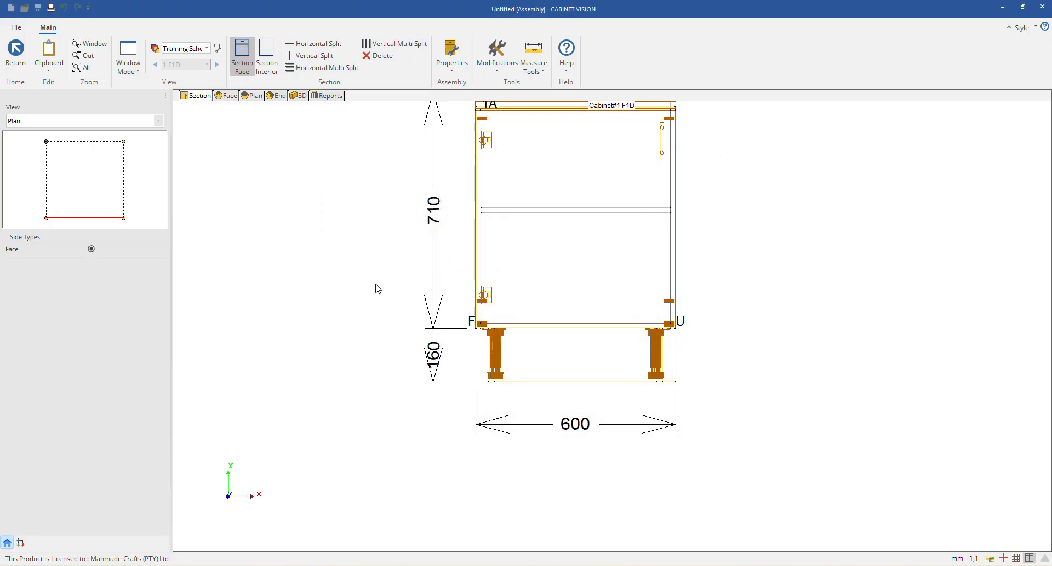
pyautogui.scroll(-5, 490, 430)
pyautogui.scroll(2, 490, 430)
pyautogui.scroll(5, 477, 408)
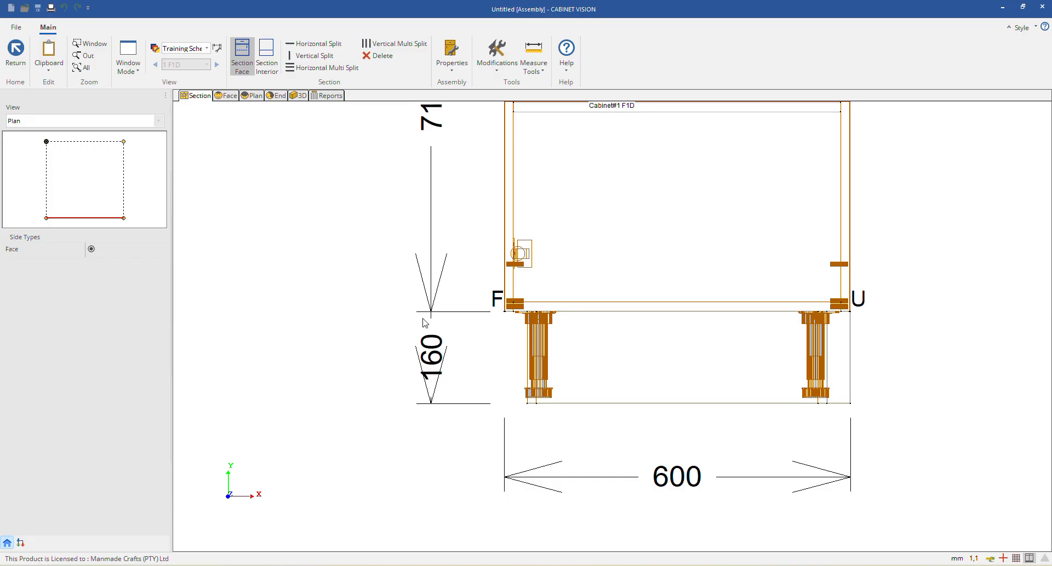
pyautogui.rightClick(294, 144)
pyautogui.click(324, 144)
pyautogui.moveTo(518, 161); pyautogui.dragTo(327, 148)
pyautogui.click(265, 162)
pyautogui.click(431, 386)
# Step: Set the Arrow/Mark Size of the Unipanel Part View dimension style to 25 and save the style
pyautogui.click(217, 48)
pyautogui.moveTo(488, 207); pyautogui.dragTo(307, 199)
pyautogui.click(378, 316)
pyautogui.click(467, 246)
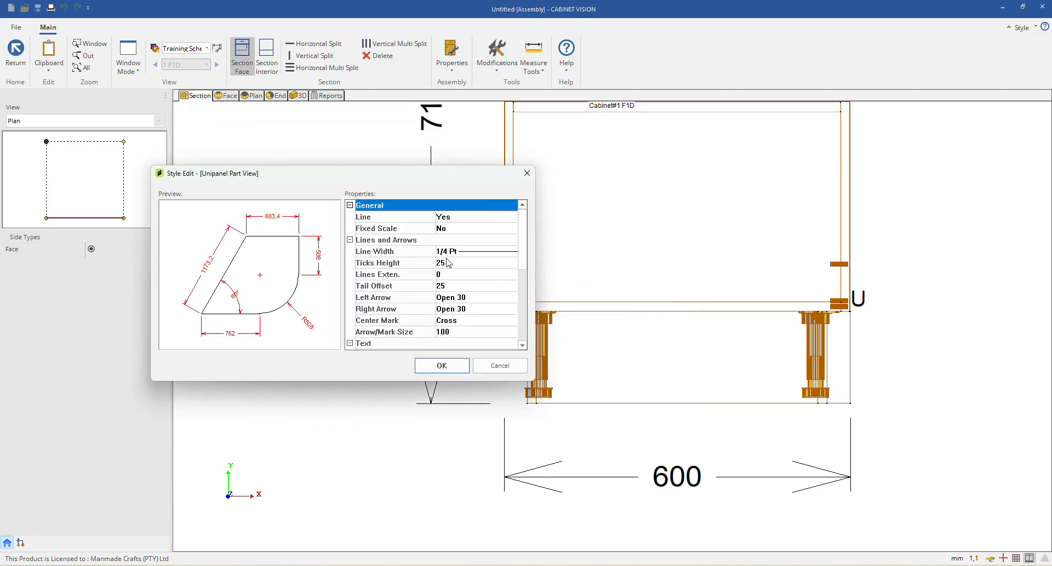
pyautogui.scroll(-1, 453, 288)
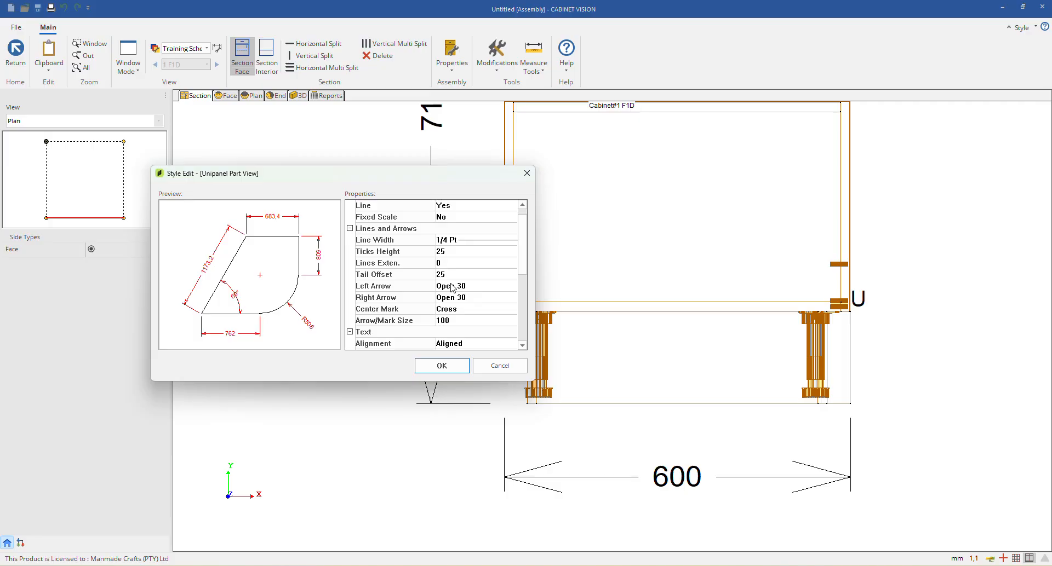
pyautogui.scroll(-1, 453, 288)
pyautogui.click(449, 309)
pyautogui.write('25')
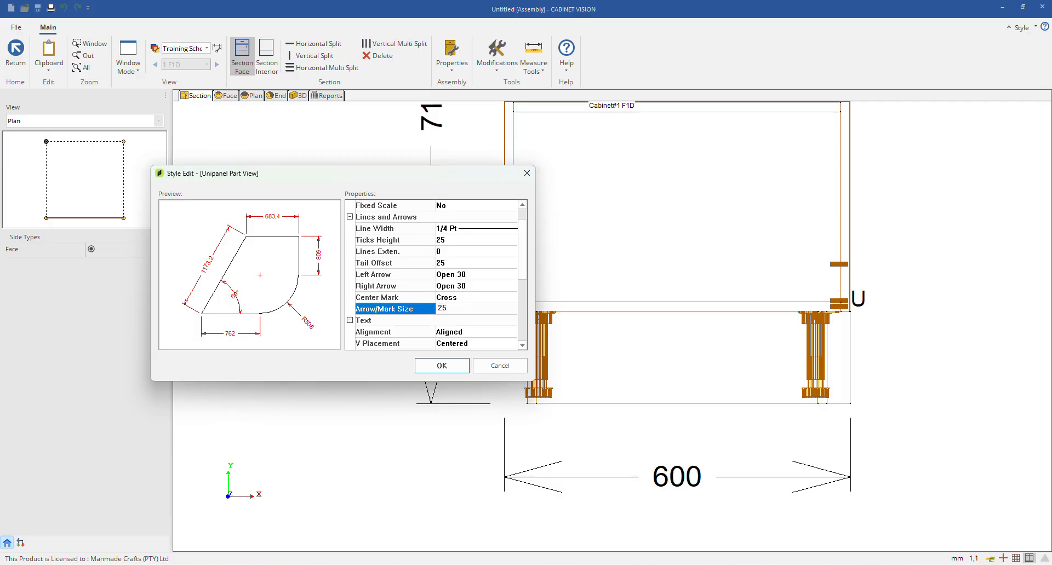
pyautogui.click(462, 322)
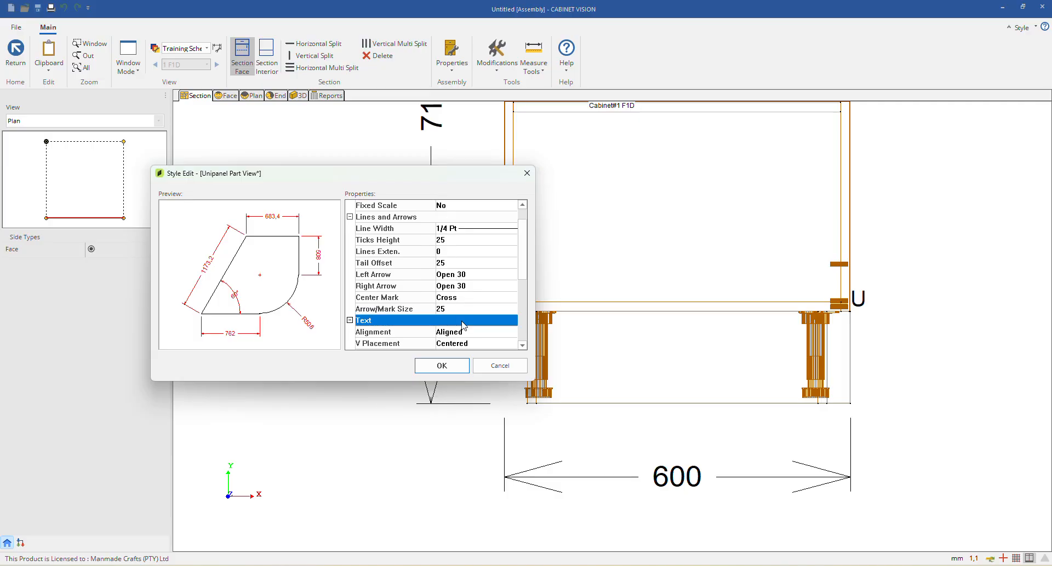
pyautogui.click(442, 366)
pyautogui.click(467, 345)
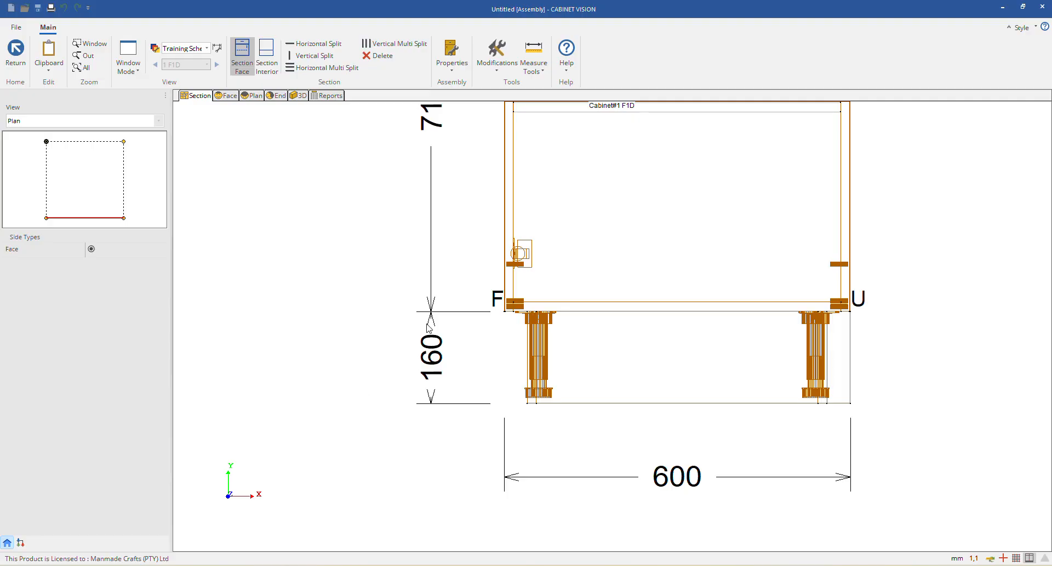
pyautogui.scroll(-3, 429, 328)
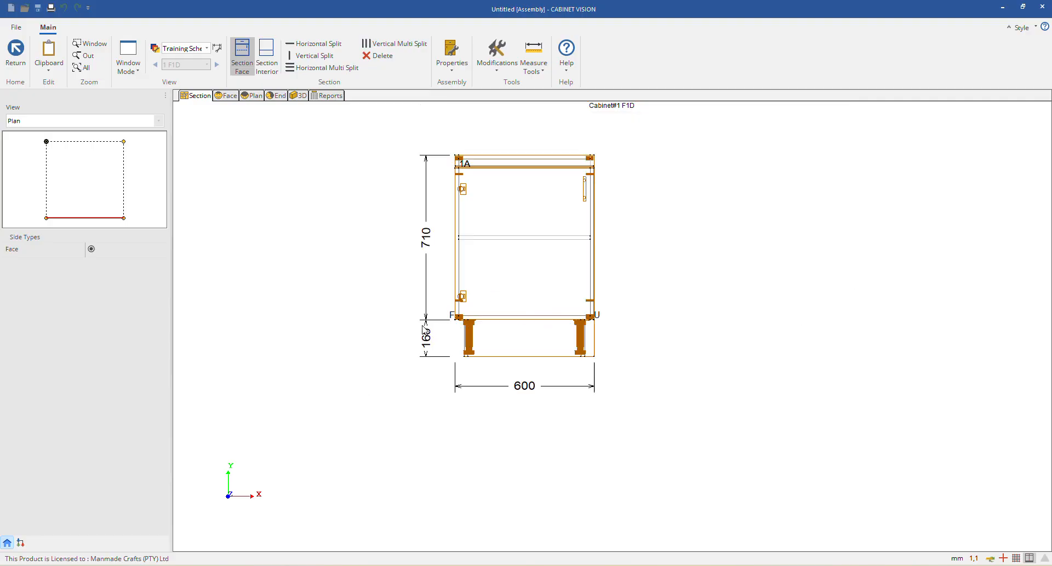
# Step: Return to the room layout, check the Wall 2 elevation, and reopen cabinet F1D (#1) from the plan in its section view
pyautogui.scroll(2, 445, 325)
pyautogui.scroll(-4, 415, 414)
pyautogui.scroll(2, 320, 218)
pyautogui.scroll(-1, 385, 283)
pyautogui.click(15, 52)
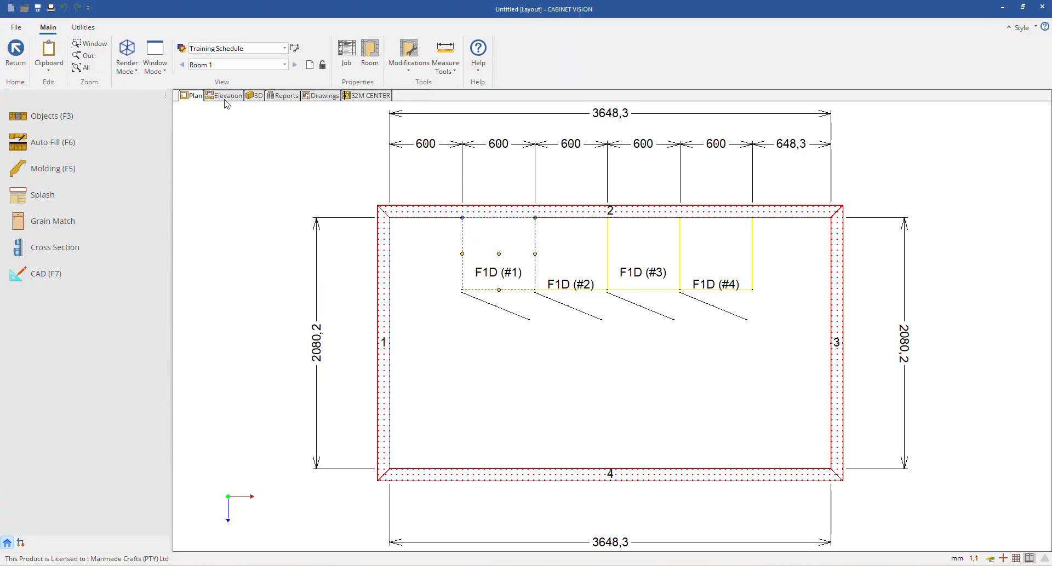
pyautogui.click(225, 96)
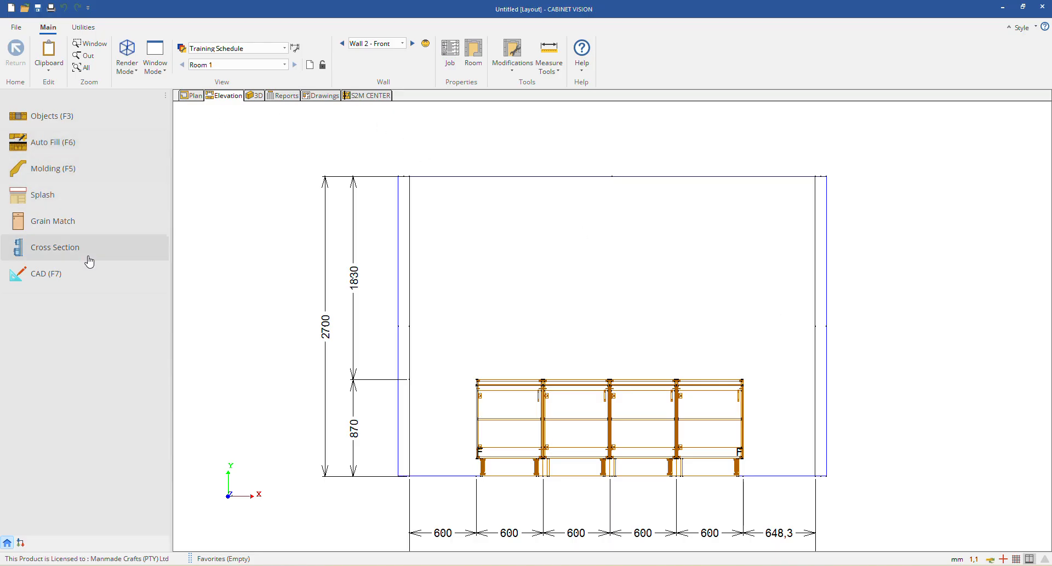
pyautogui.click(196, 96)
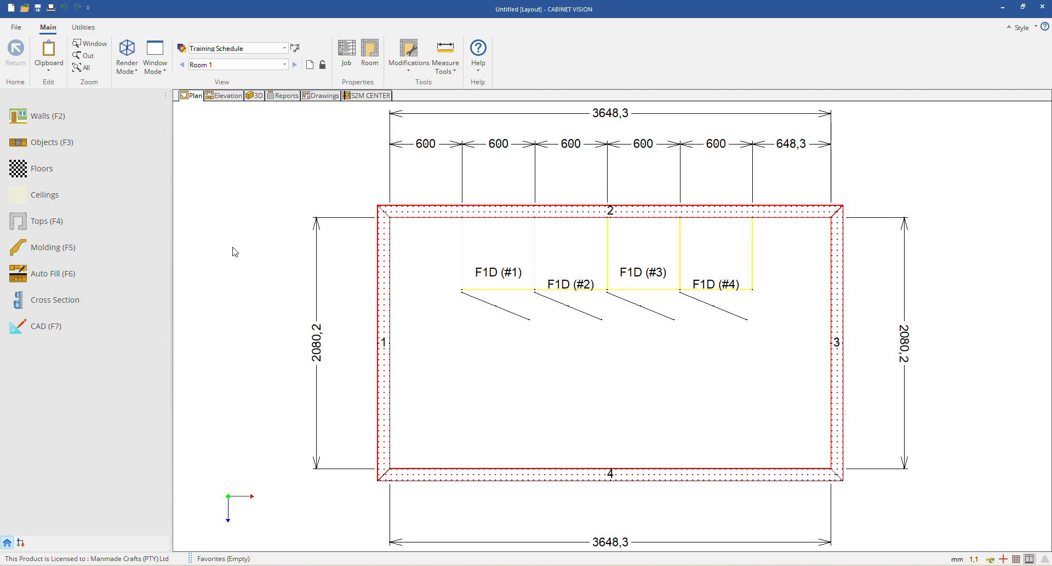
pyautogui.doubleClick(496, 244)
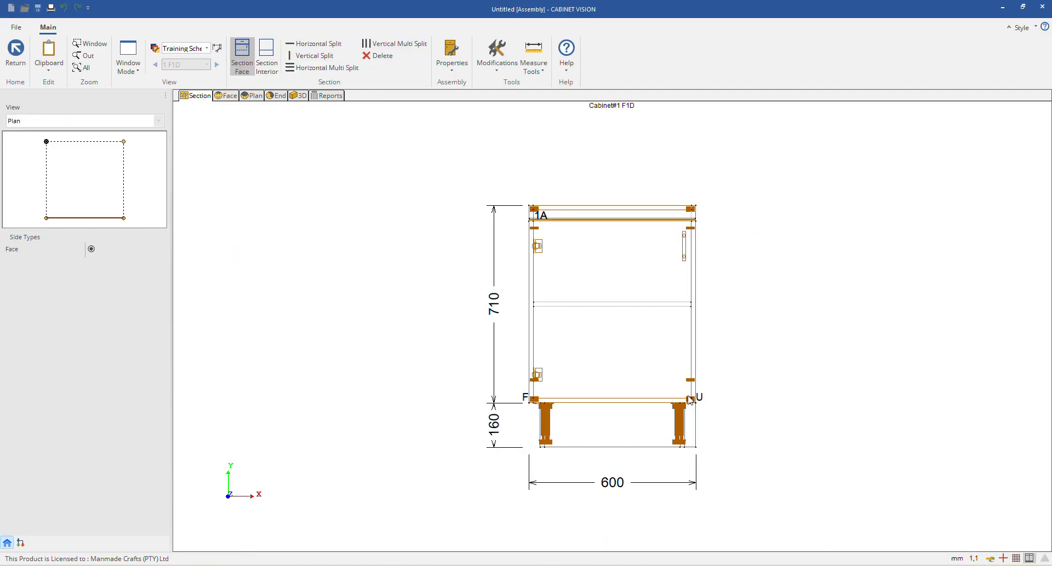
pyautogui.rightClick(313, 253)
pyautogui.click(342, 241)
pyautogui.click(636, 159)
# Step: Review the layer sets of the assembly and counter top views in the Training Schedule and leave them unchanged
pyautogui.click(160, 50)
pyautogui.click(583, 250)
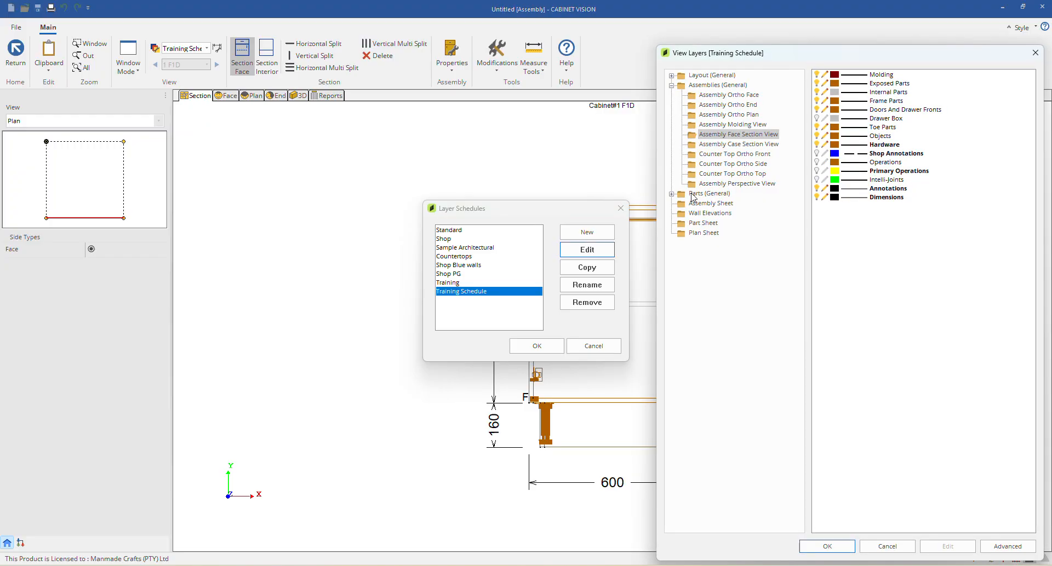
pyautogui.click(717, 88)
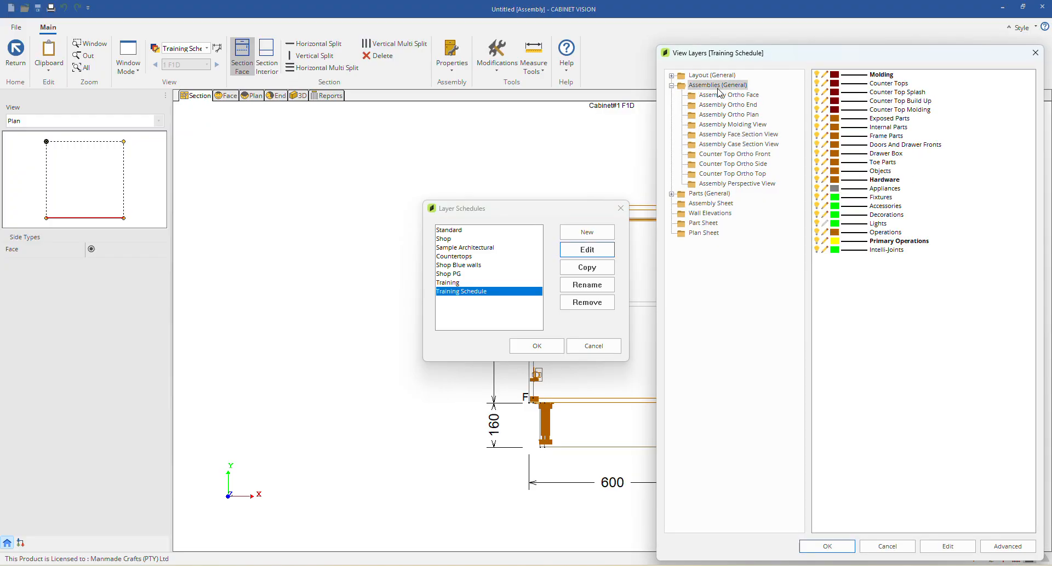
pyautogui.press('Down')
pyautogui.press('Down')
pyautogui.press('Down')
pyautogui.press('Down')
pyautogui.press('Down')
pyautogui.press('Down')
pyautogui.press('Down')
pyautogui.press('Down')
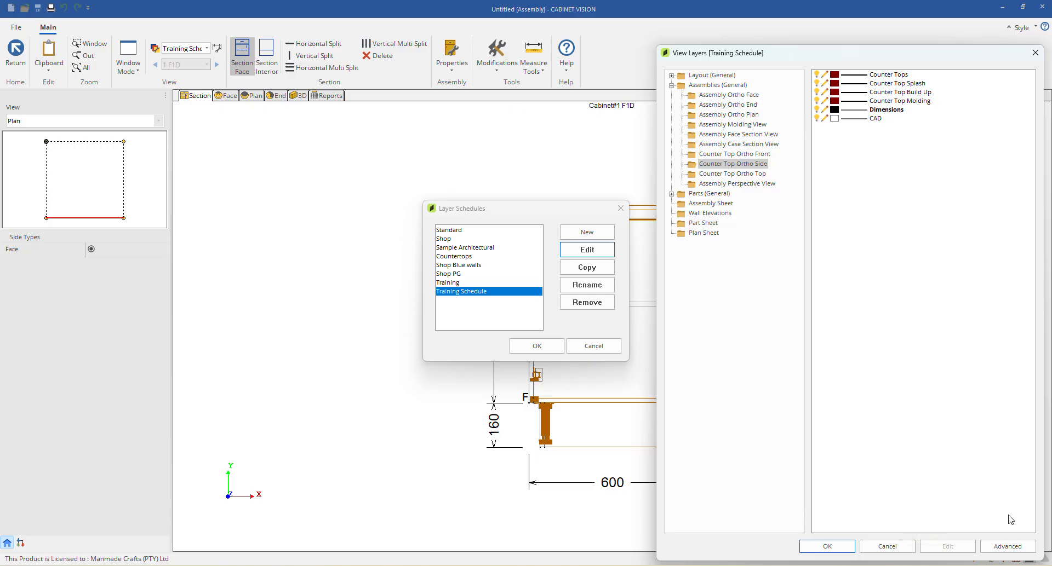
pyautogui.click(902, 548)
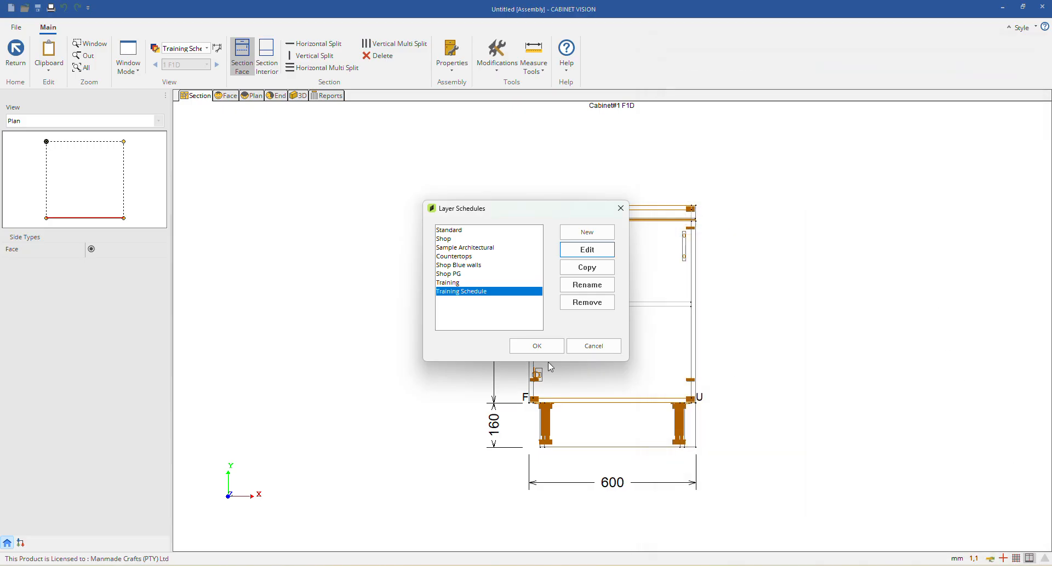
pyautogui.click(592, 346)
# Step: Review the Annotations layer options of the face section view, covering door/drawer numbers and end types, without changing them
pyautogui.rightClick(387, 268)
pyautogui.click(418, 255)
pyautogui.moveTo(553, 162); pyautogui.dragTo(366, 146)
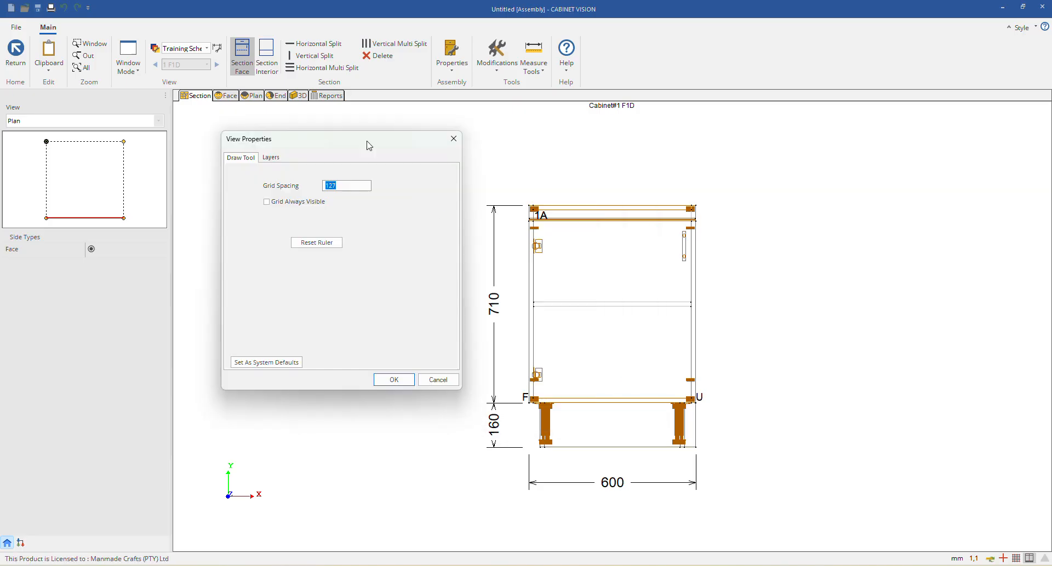
pyautogui.click(271, 157)
pyautogui.click(323, 259)
pyautogui.click(329, 275)
pyautogui.click(318, 291)
pyautogui.doubleClick(315, 294)
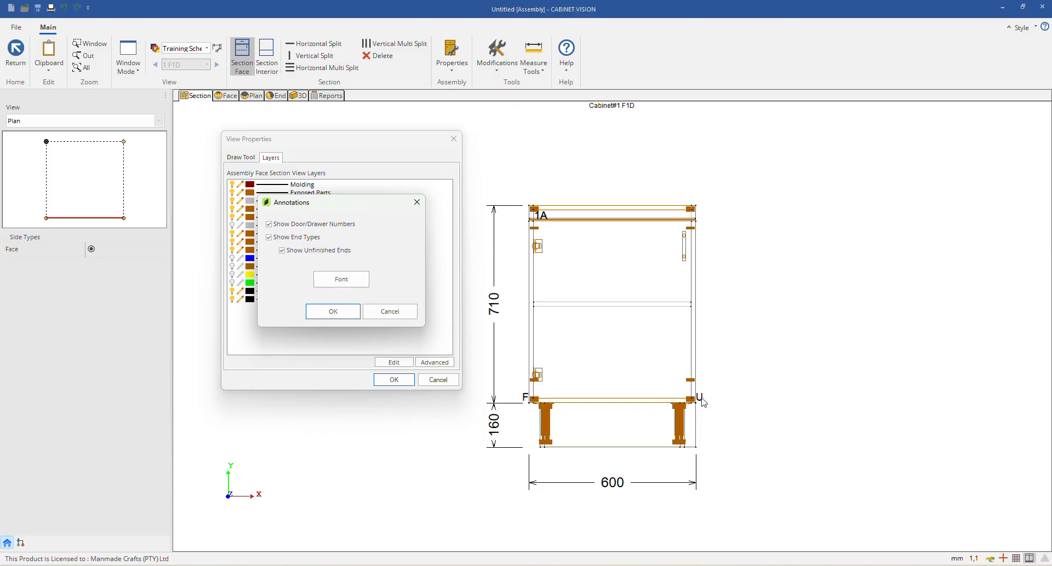
pyautogui.click(417, 202)
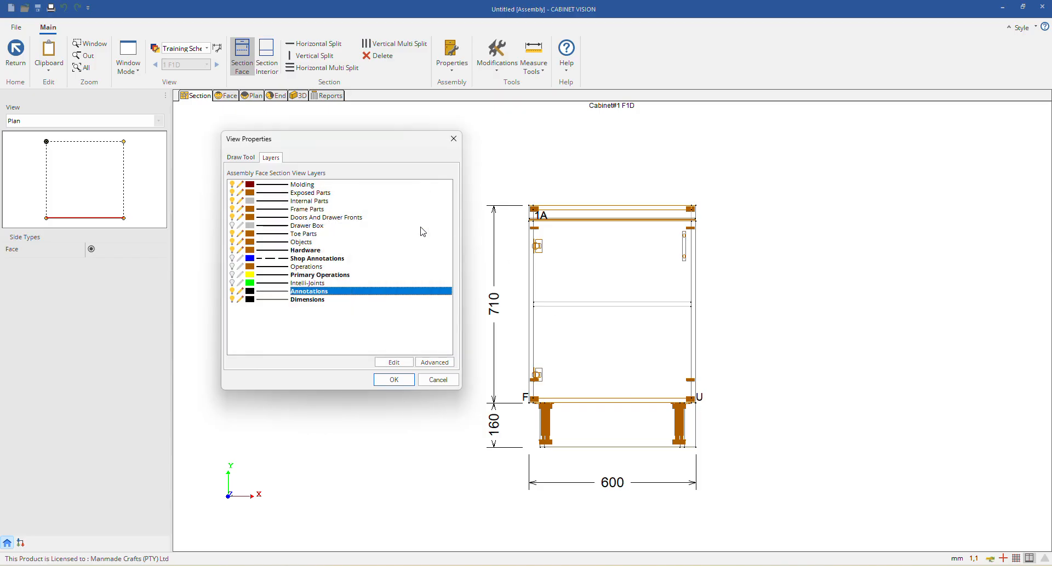
# Step: Enable Show Object Depth for the face section view's Dimensions layer and apply the view properties
pyautogui.doubleClick(332, 299)
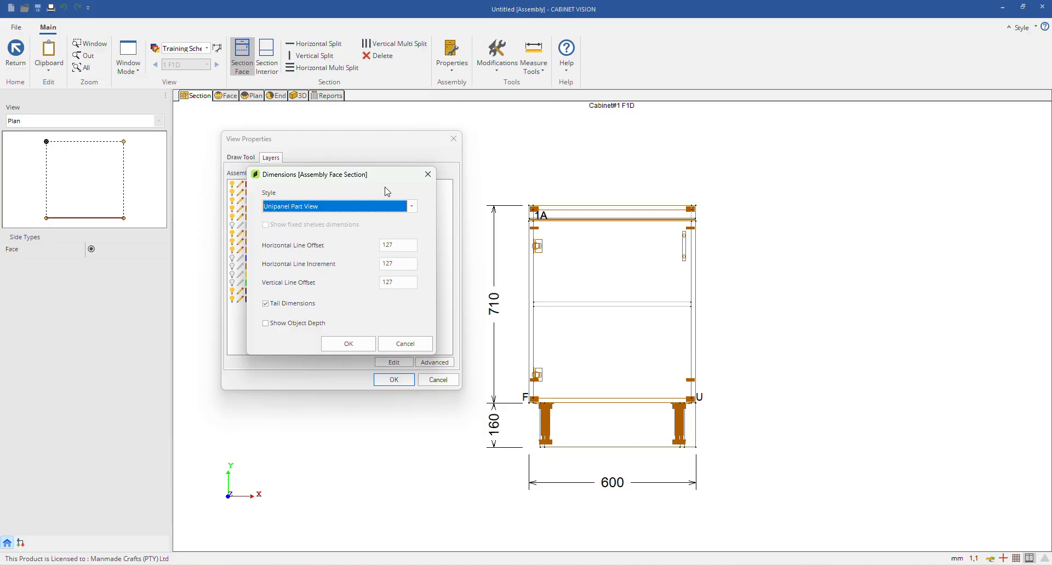
pyautogui.click(263, 325)
pyautogui.click(348, 344)
pyautogui.click(394, 379)
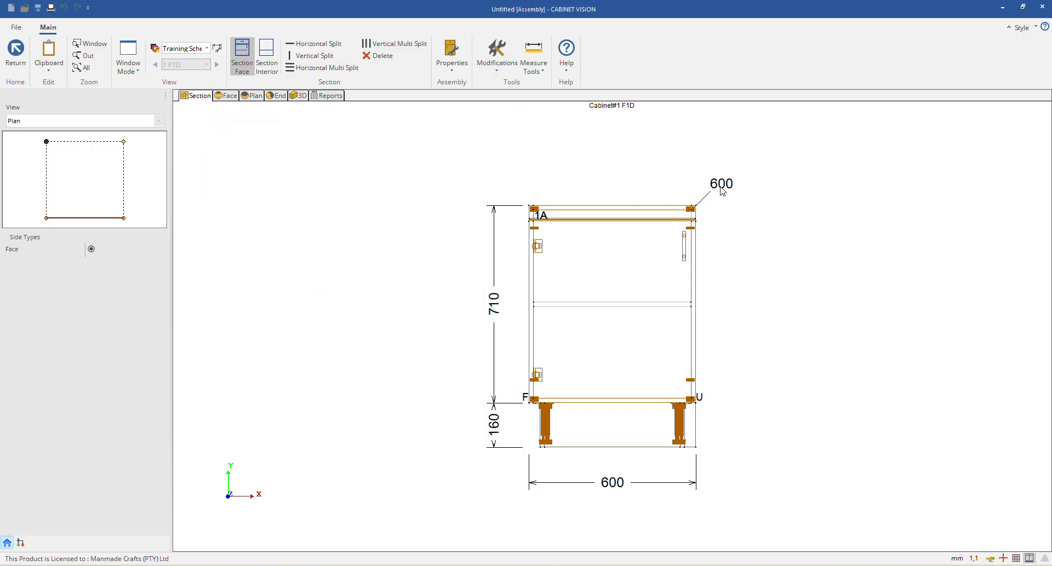
# Step: Examine the advanced layer options of the face section view, including Show Sections Outline and the part hatching options
pyautogui.rightClick(384, 181)
pyautogui.click(416, 172)
pyautogui.moveTo(404, 166); pyautogui.dragTo(350, 164)
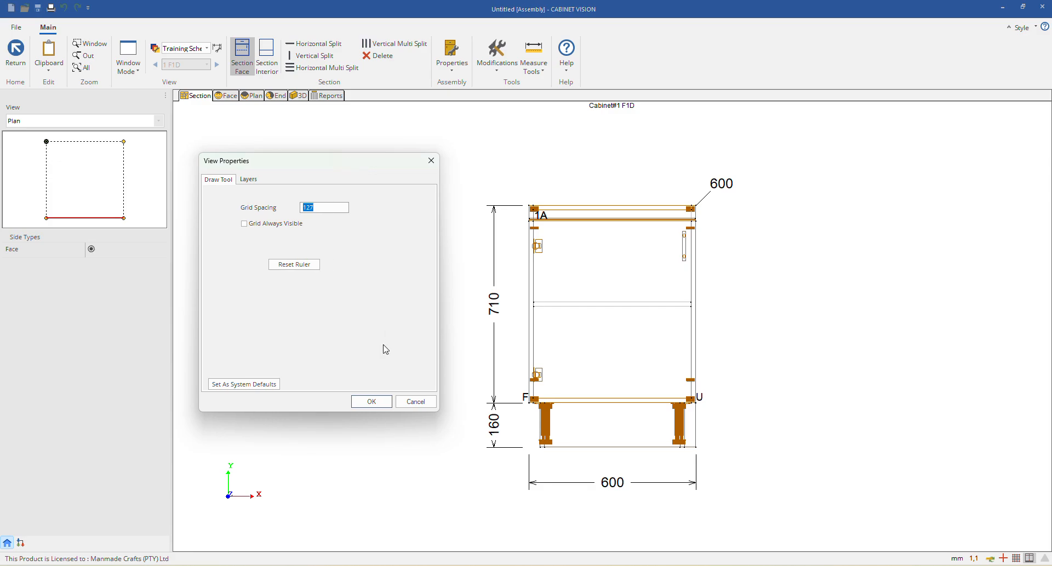
pyautogui.click(248, 180)
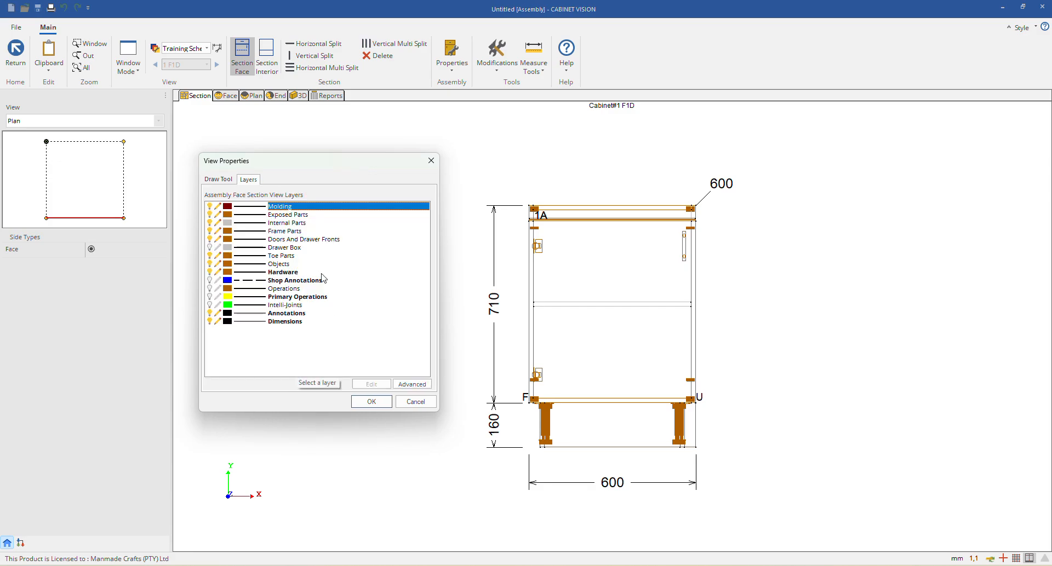
pyautogui.click(412, 384)
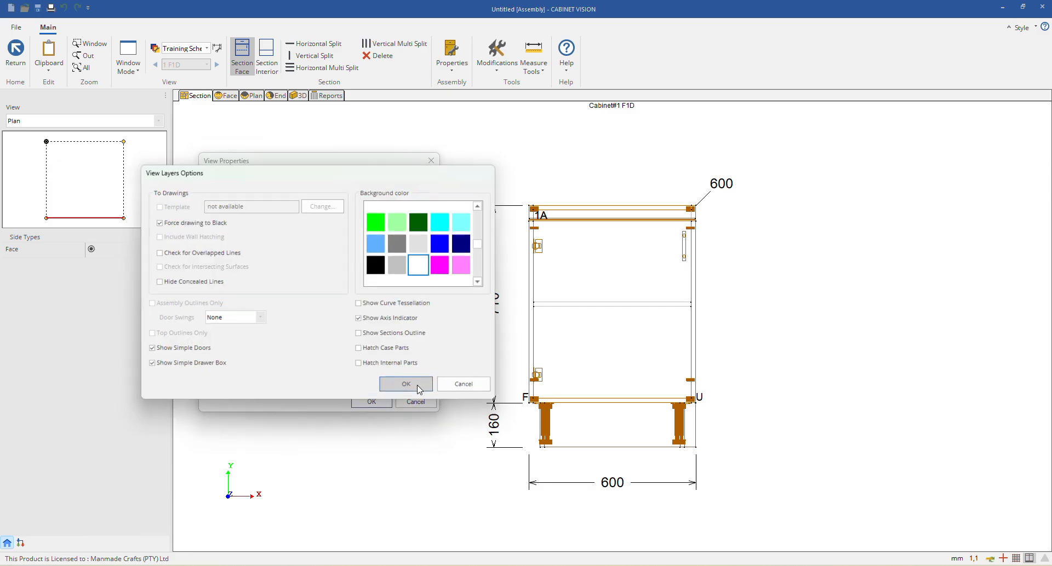
pyautogui.click(377, 336)
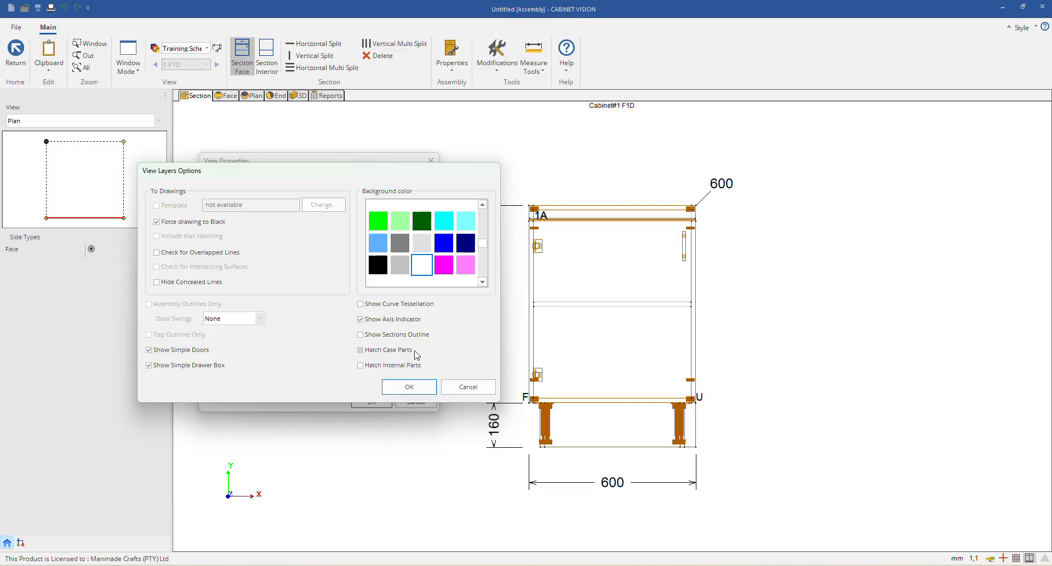
# Step: Try the Hatch Case Parts and Hatch Internal Parts options in the face section view's advanced layer settings
pyautogui.click(366, 354)
pyautogui.click(360, 366)
pyautogui.click(368, 365)
pyautogui.click(465, 387)
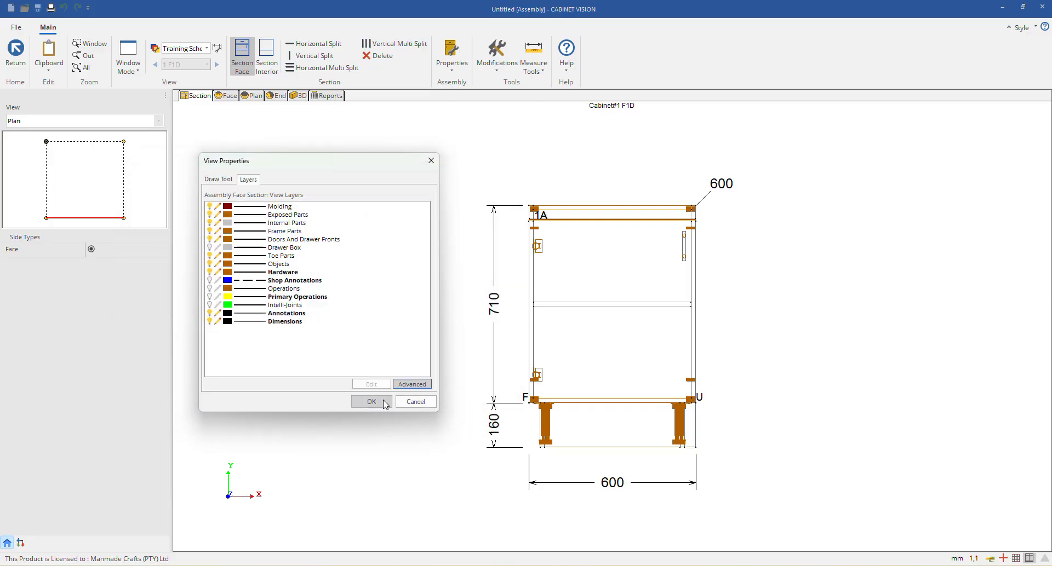
pyautogui.click(372, 402)
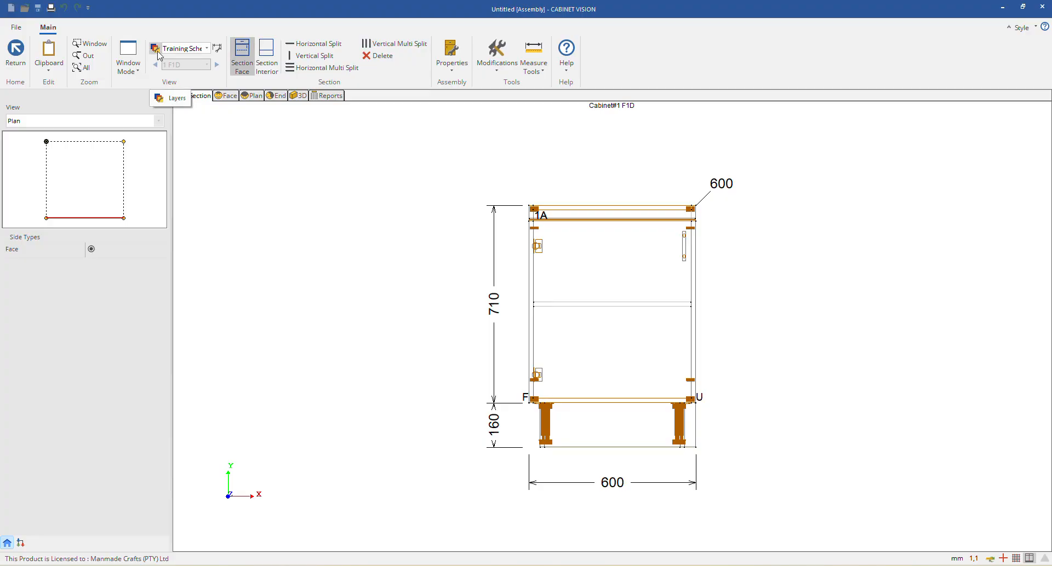
# Step: Open the section view's properties and review its list of layers
pyautogui.rightClick(232, 159)
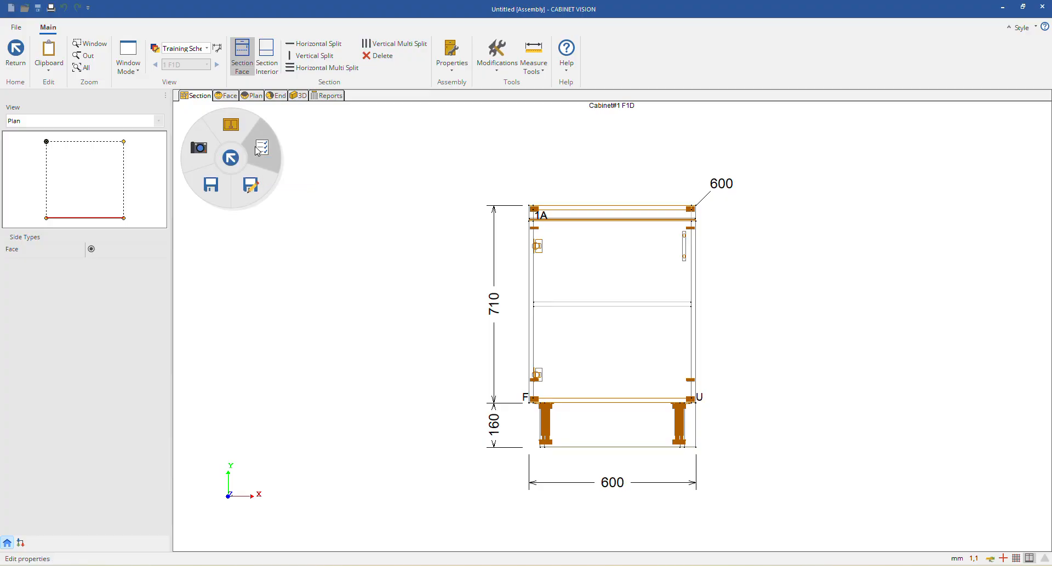
pyautogui.click(261, 151)
pyautogui.moveTo(490, 165); pyautogui.dragTo(351, 159)
pyautogui.click(318, 176)
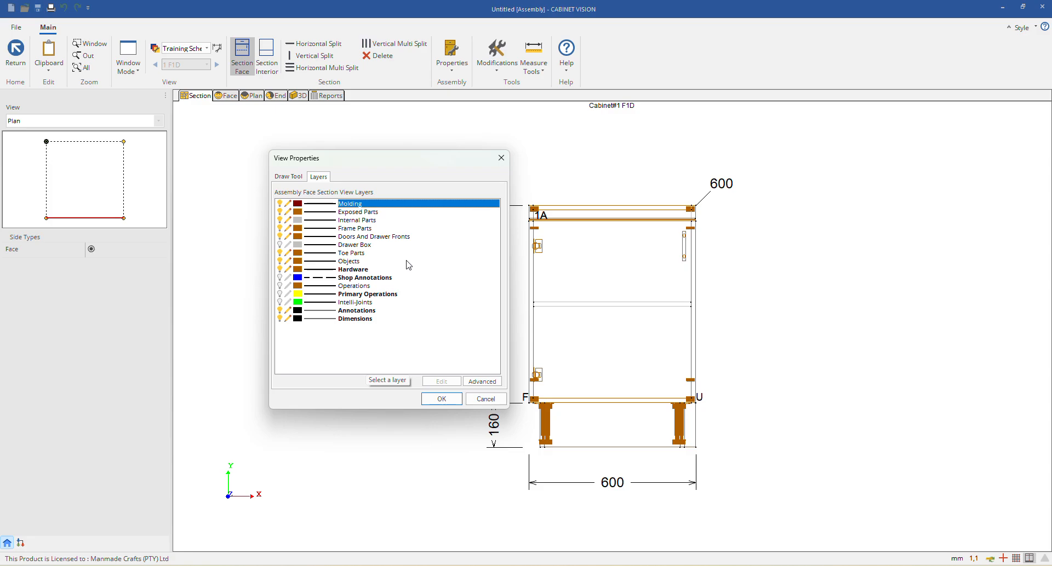
pyautogui.moveTo(304, 158); pyautogui.dragTo(233, 131)
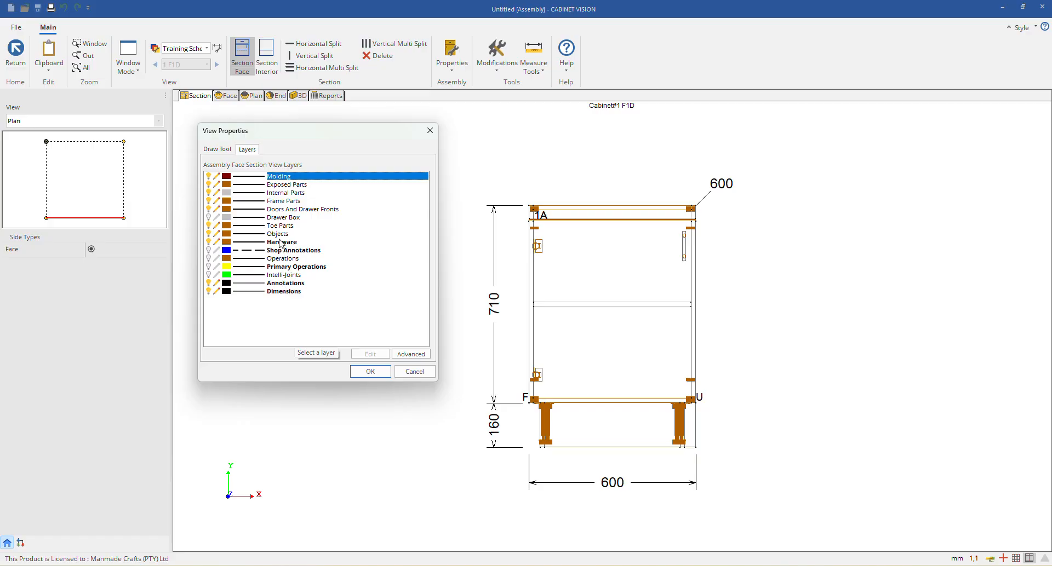
pyautogui.moveTo(322, 134)
pyautogui.mouseDown()
pyautogui.moveTo(352, 117)
pyautogui.moveTo(315, 122)
pyautogui.mouseUp()
pyautogui.click(364, 360)
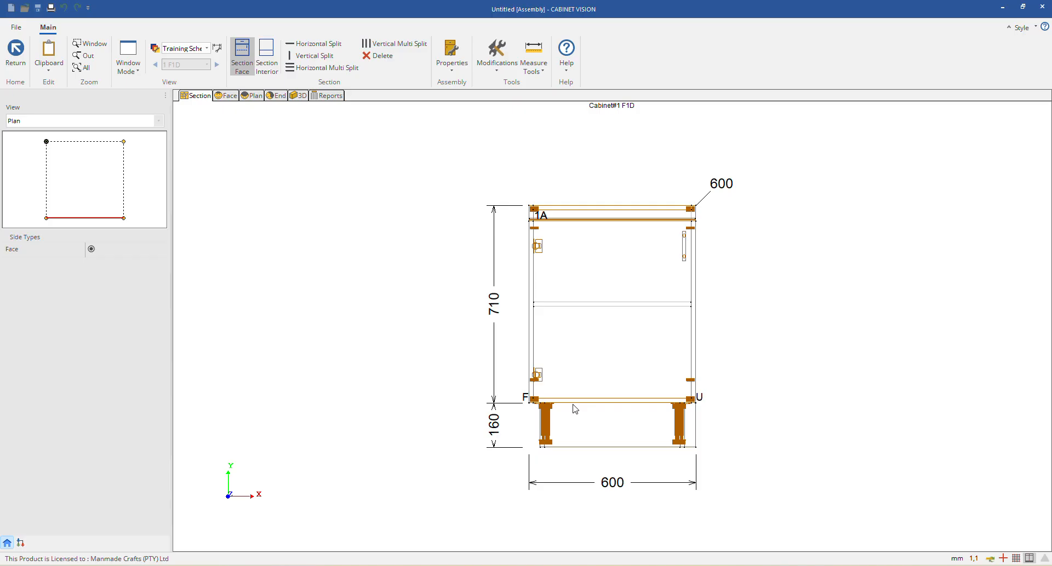
# Step: Examine the hardware filter categories of the section view's Hardware layer
pyautogui.rightClick(296, 228)
pyautogui.click(323, 216)
pyautogui.moveTo(537, 165); pyautogui.dragTo(321, 147)
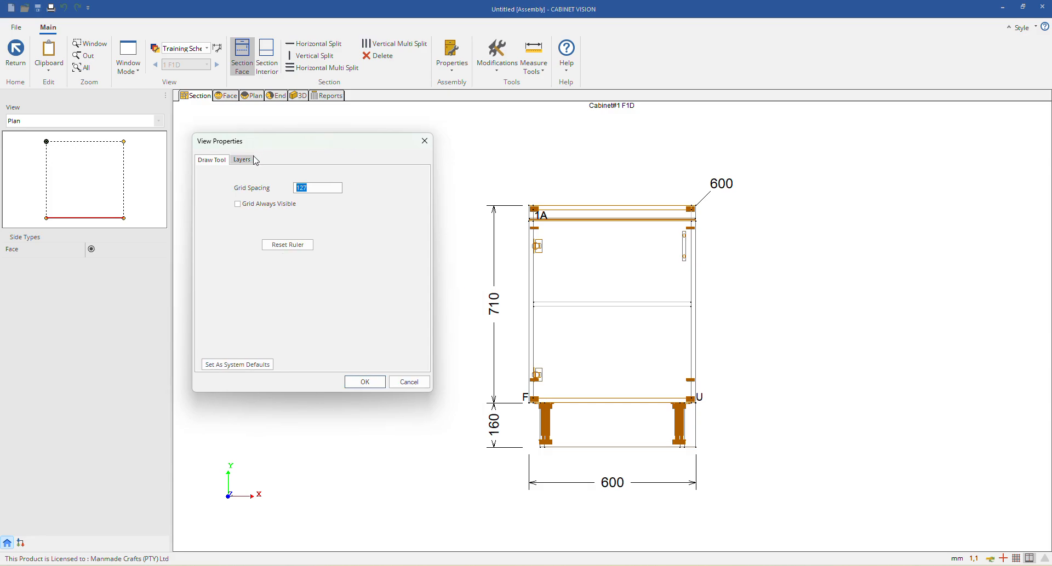
pyautogui.click(242, 160)
pyautogui.doubleClick(290, 253)
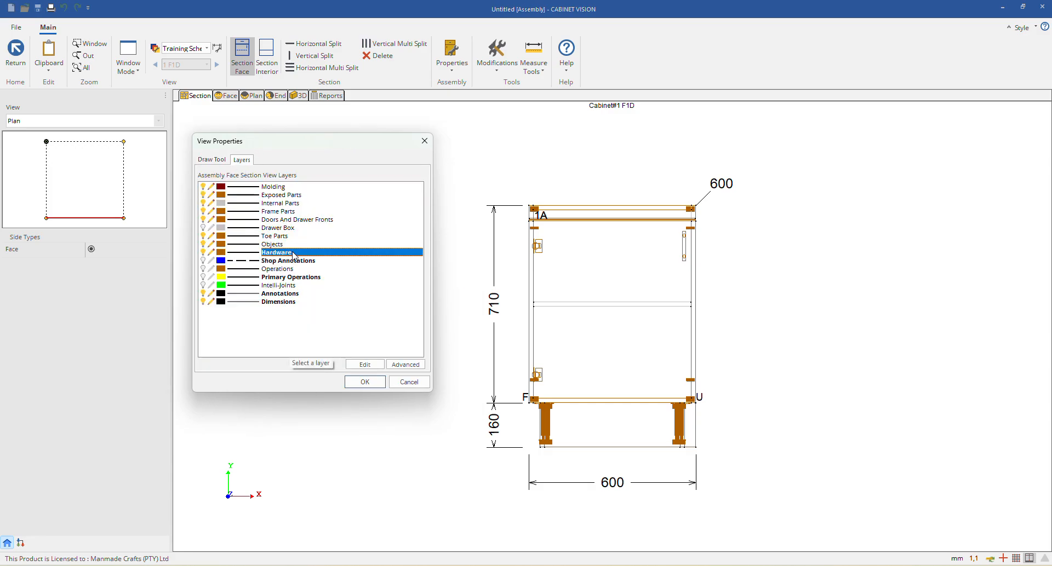
pyautogui.scroll(-1, 187, 233)
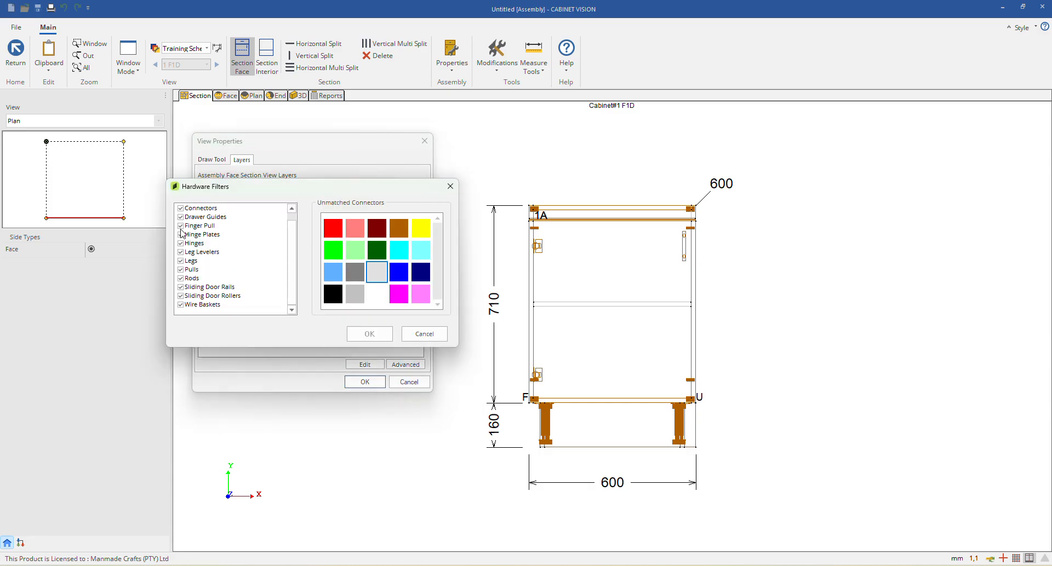
pyautogui.click(428, 334)
# Step: Turn off Show Unfinished Ends in the settings of the section view's Annotations layer
pyautogui.click(267, 261)
pyautogui.click(273, 269)
pyautogui.click(275, 277)
pyautogui.click(278, 286)
pyautogui.click(281, 294)
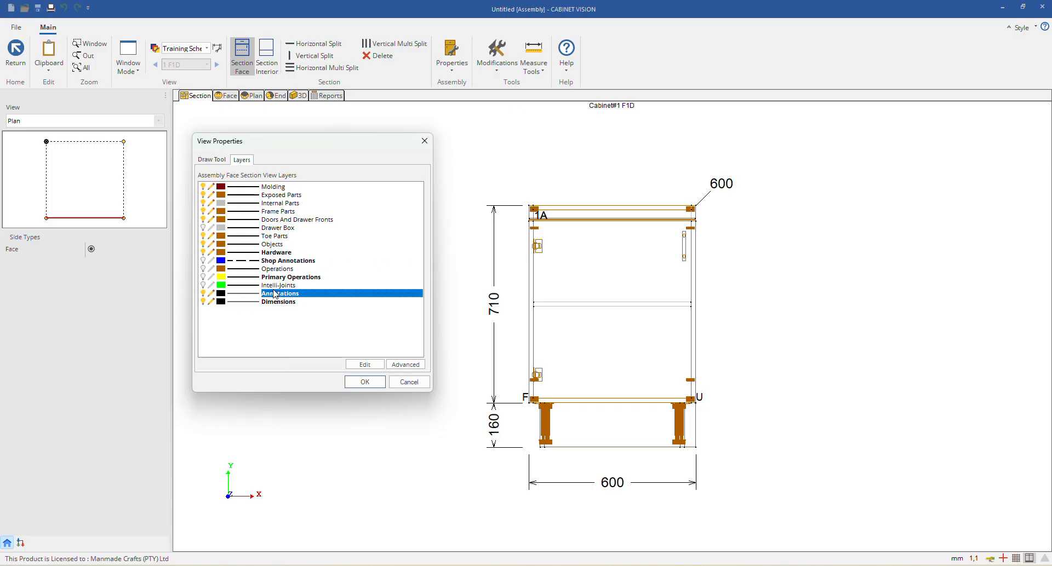
pyautogui.doubleClick(323, 295)
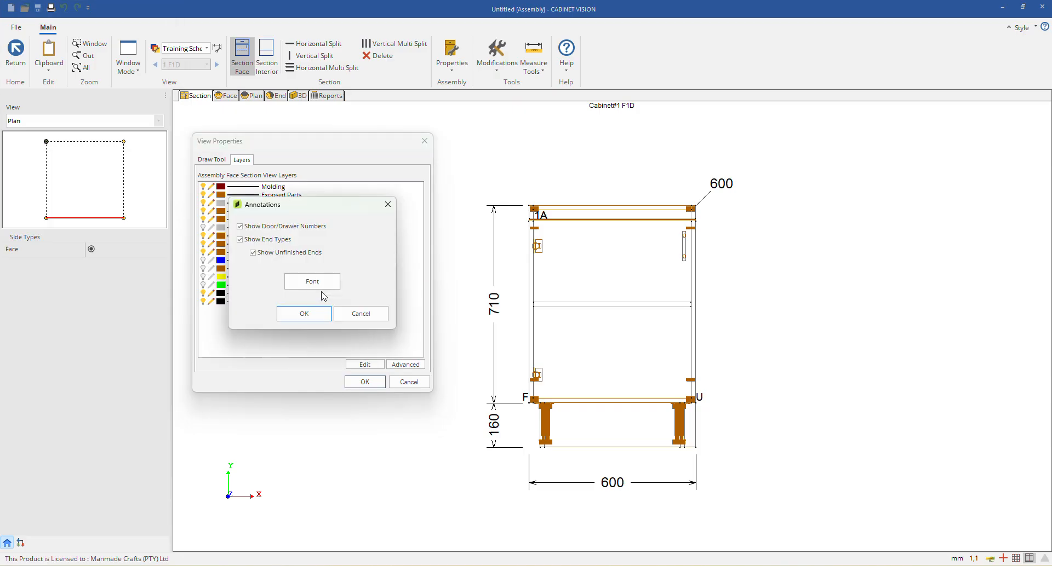
pyautogui.click(253, 253)
pyautogui.click(365, 382)
pyautogui.click(206, 48)
pyautogui.click(180, 65)
pyautogui.click(184, 48)
pyautogui.click(200, 145)
# Step: Try toggling Show End Types in the Annotations layer settings, leaving it enabled, and accept the settings
pyautogui.rightClick(295, 205)
pyautogui.click(326, 190)
pyautogui.moveTo(535, 165); pyautogui.dragTo(370, 166)
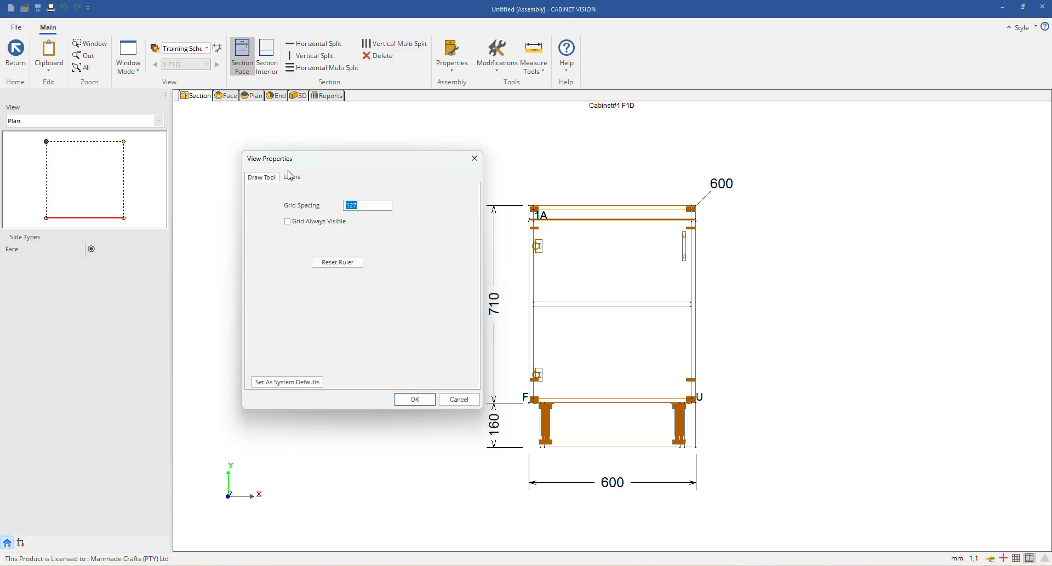
pyautogui.click(291, 177)
pyautogui.click(336, 312)
pyautogui.doubleClick(336, 311)
pyautogui.click(296, 257)
pyautogui.click(289, 258)
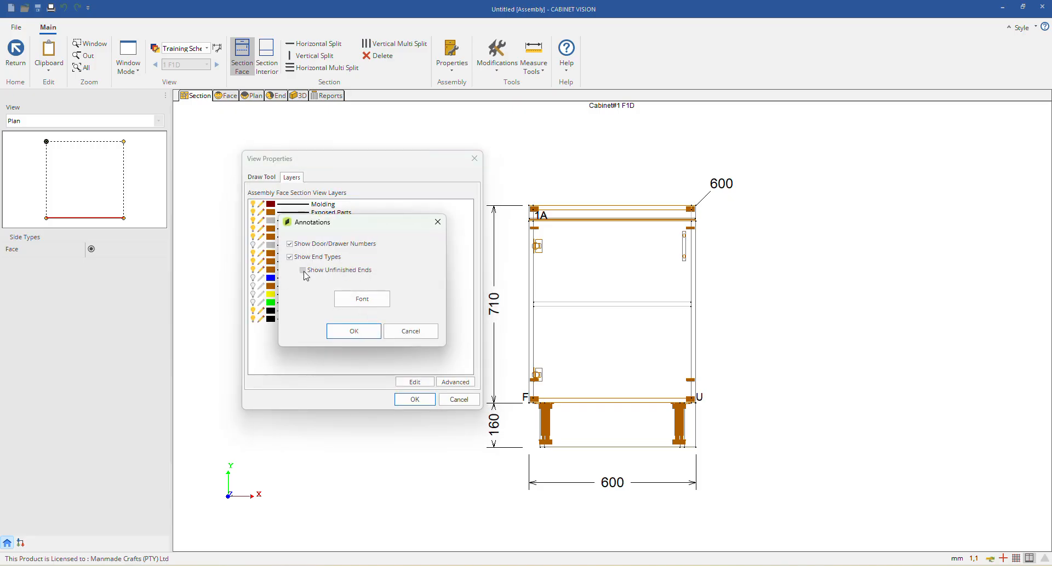
pyautogui.click(364, 337)
pyautogui.click(411, 399)
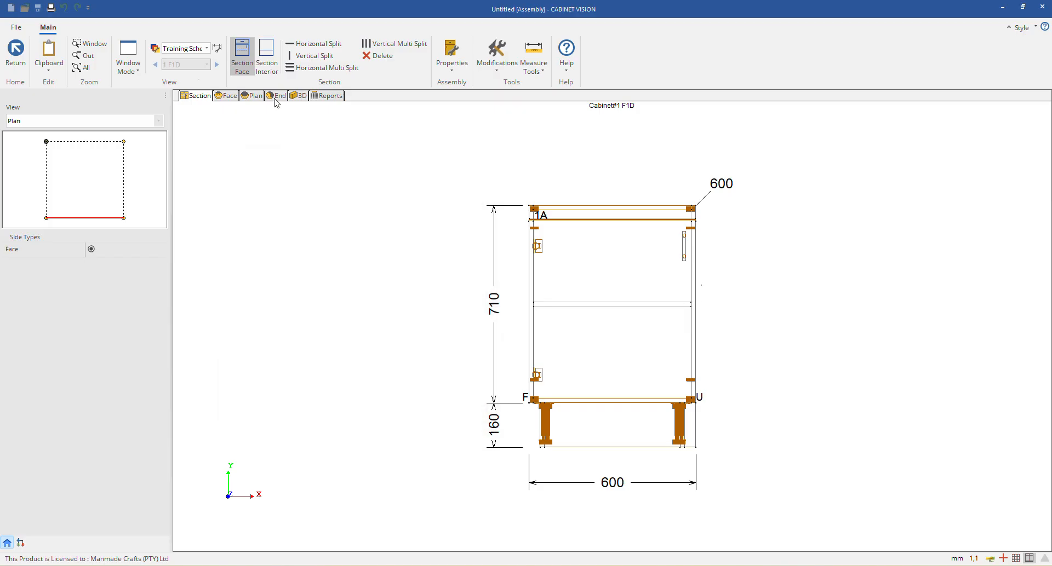
# Step: Reopen cabinet F1D #1 from the room plan and turn off Show End Types for the section view's Annotations layer
pyautogui.click(15, 52)
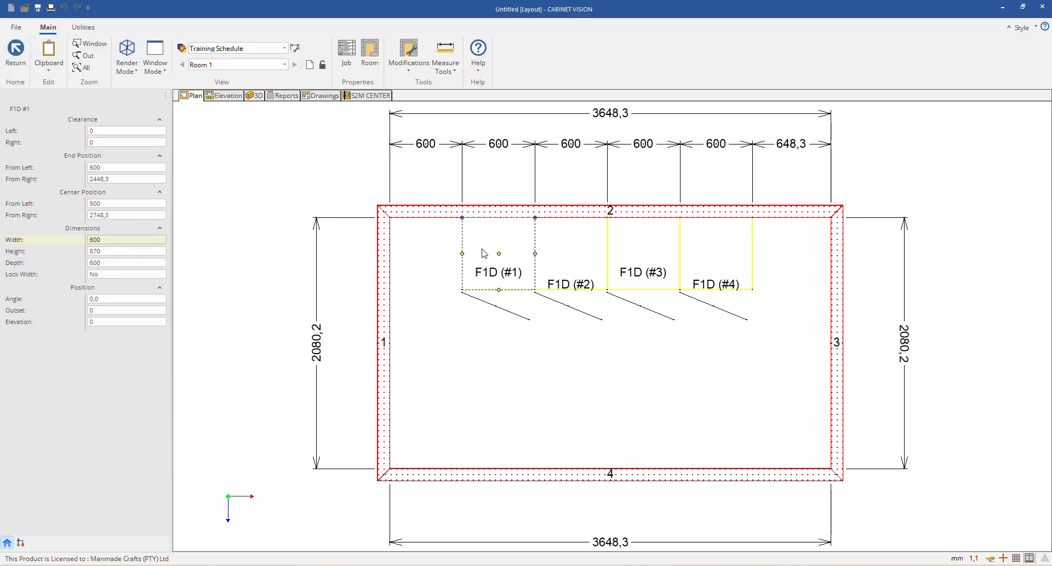
pyautogui.doubleClick(484, 253)
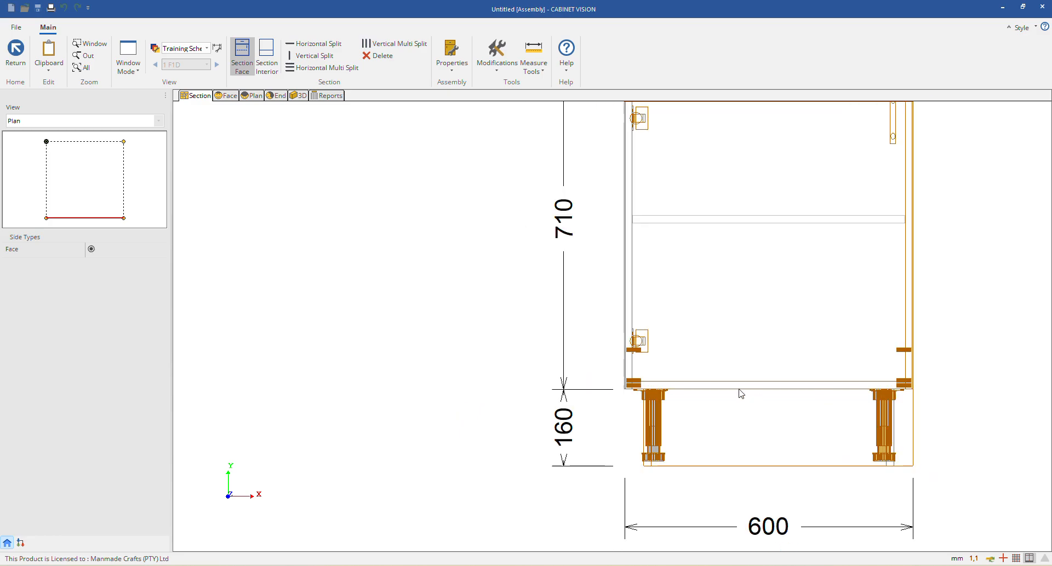
pyautogui.rightClick(319, 181)
pyautogui.click(340, 180)
pyautogui.click(459, 171)
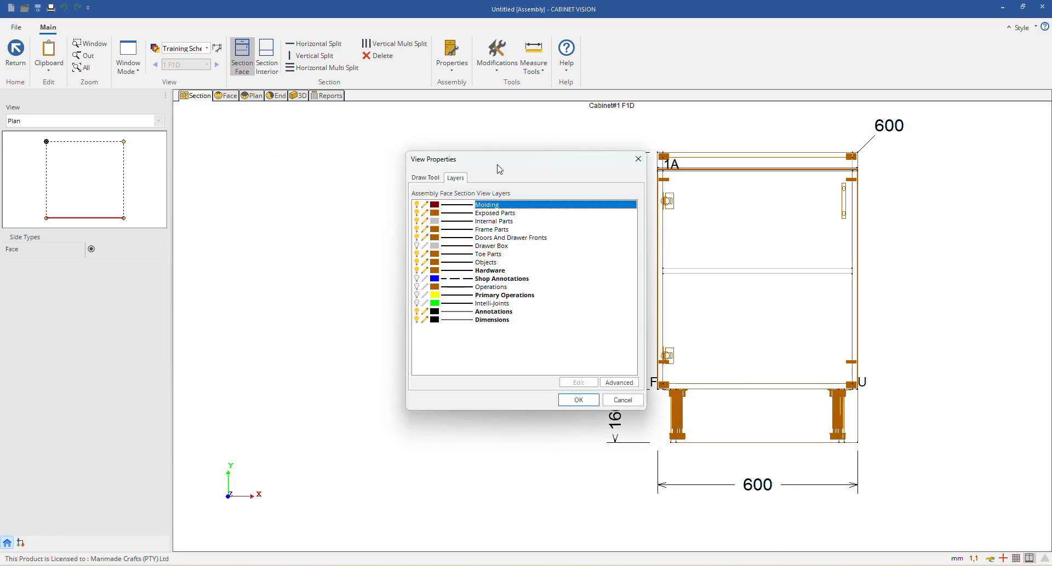
pyautogui.moveTo(497, 166); pyautogui.dragTo(336, 189)
pyautogui.doubleClick(332, 326)
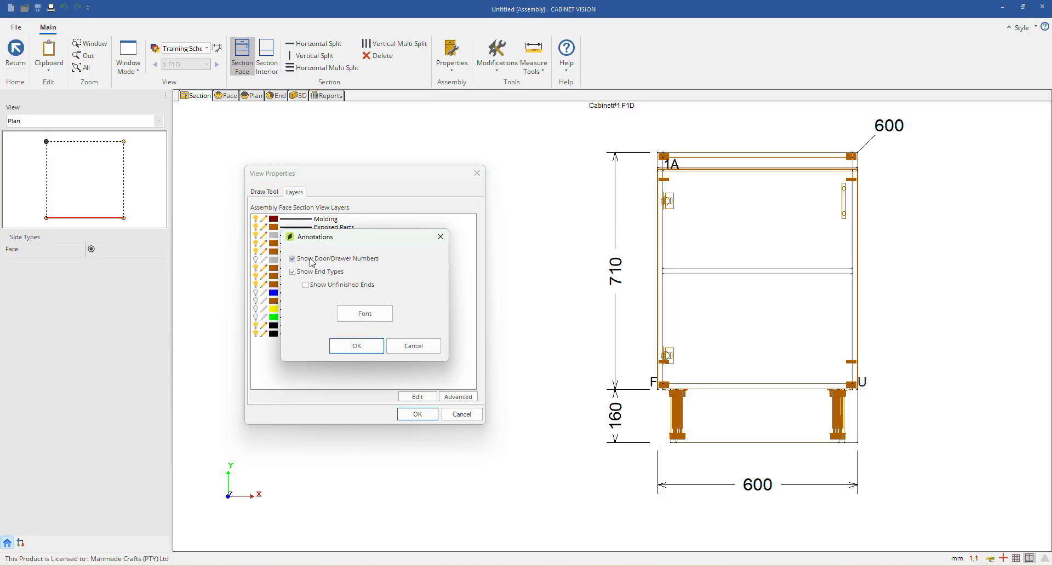
pyautogui.click(293, 272)
pyautogui.click(356, 346)
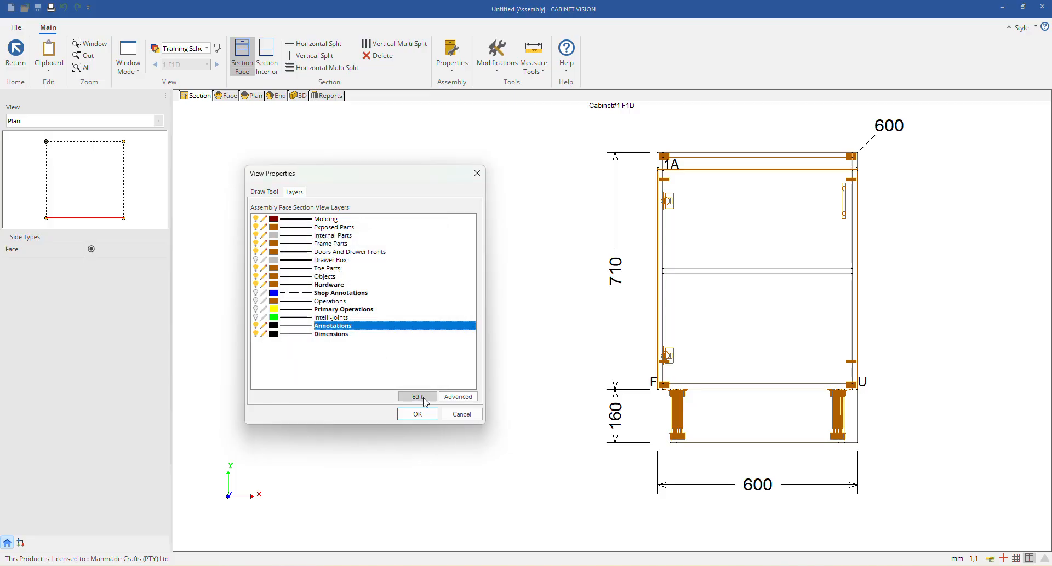
pyautogui.click(418, 414)
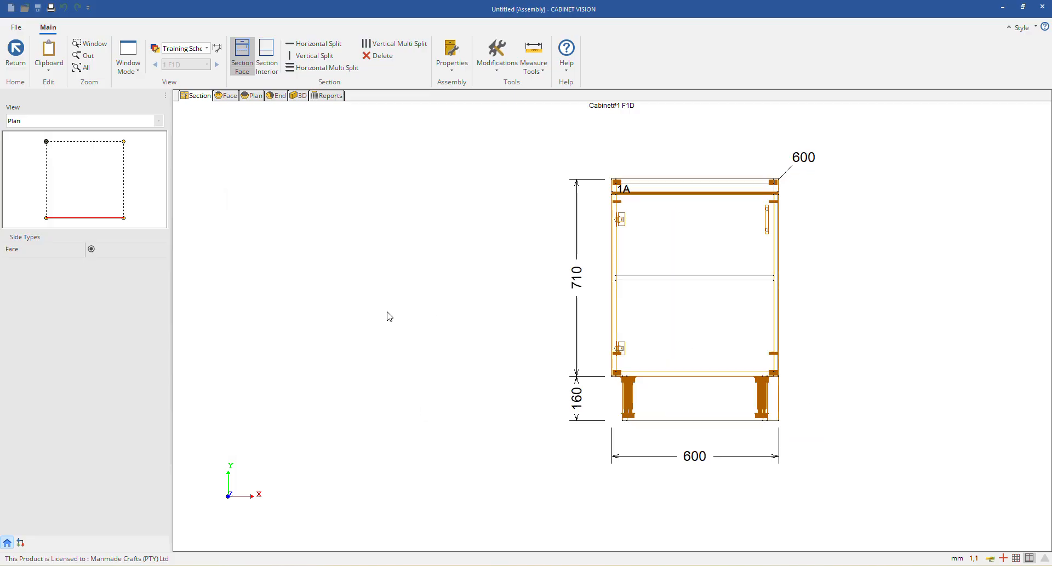
# Step: Turn Show End Types back on for the Annotations layer of cabinet #1's section view
pyautogui.scroll(1, 816, 395)
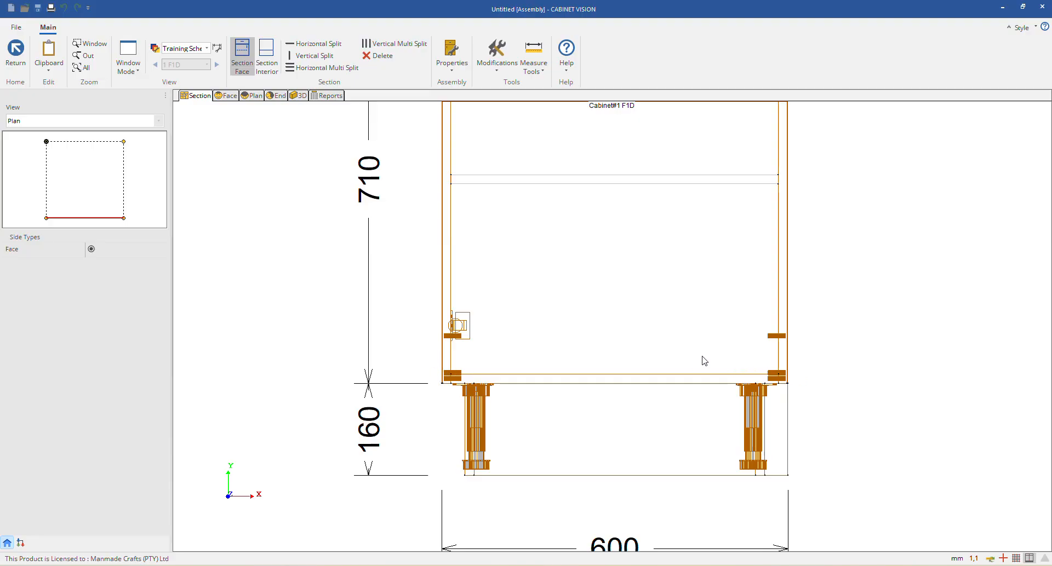
pyautogui.scroll(-2, 704, 361)
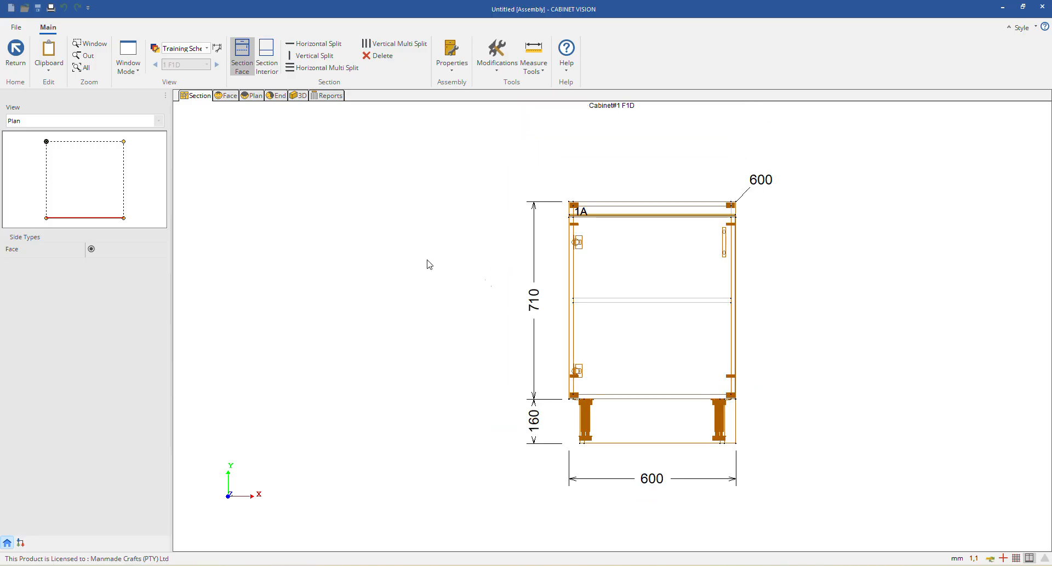
pyautogui.rightClick(252, 181)
pyautogui.click(282, 179)
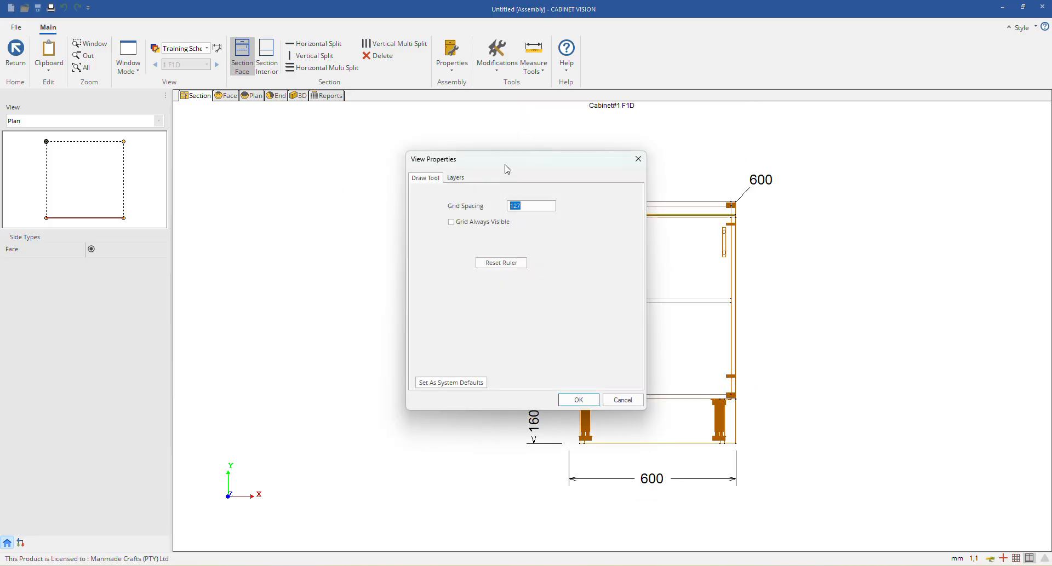
pyautogui.moveTo(505, 160); pyautogui.dragTo(268, 163)
pyautogui.click(203, 181)
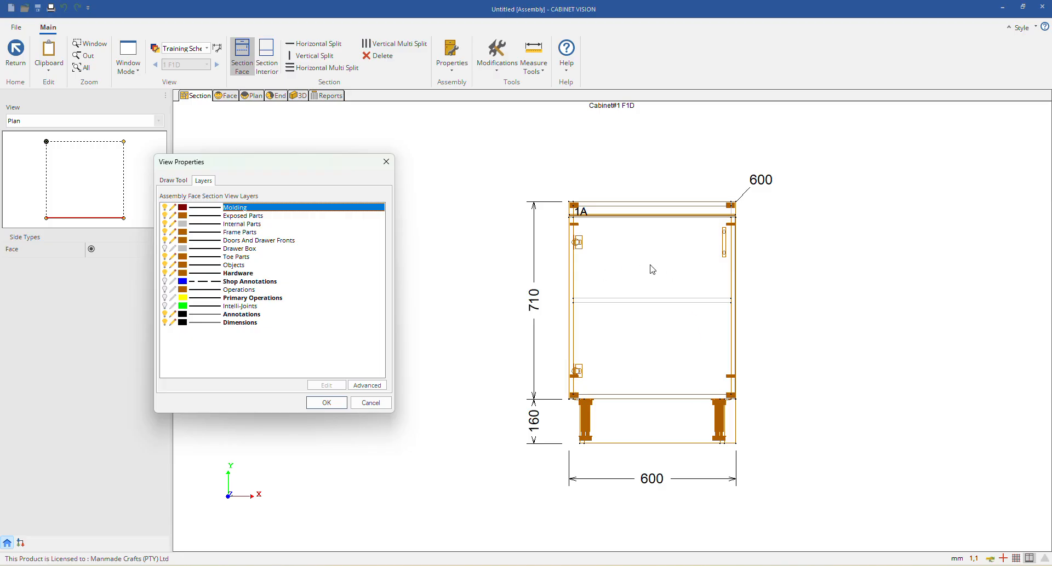
pyautogui.doubleClick(257, 315)
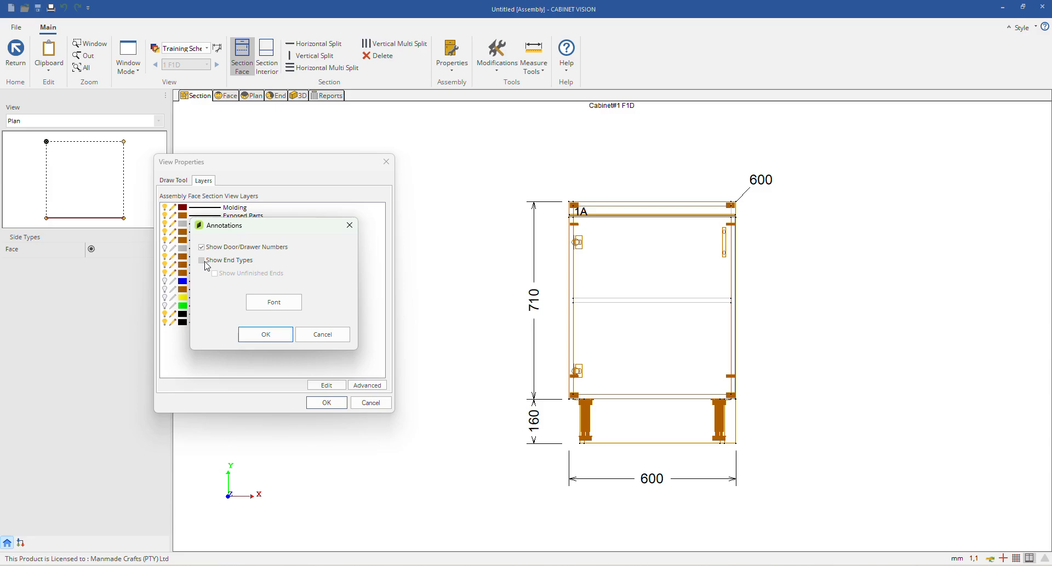
pyautogui.click(266, 334)
pyautogui.click(327, 403)
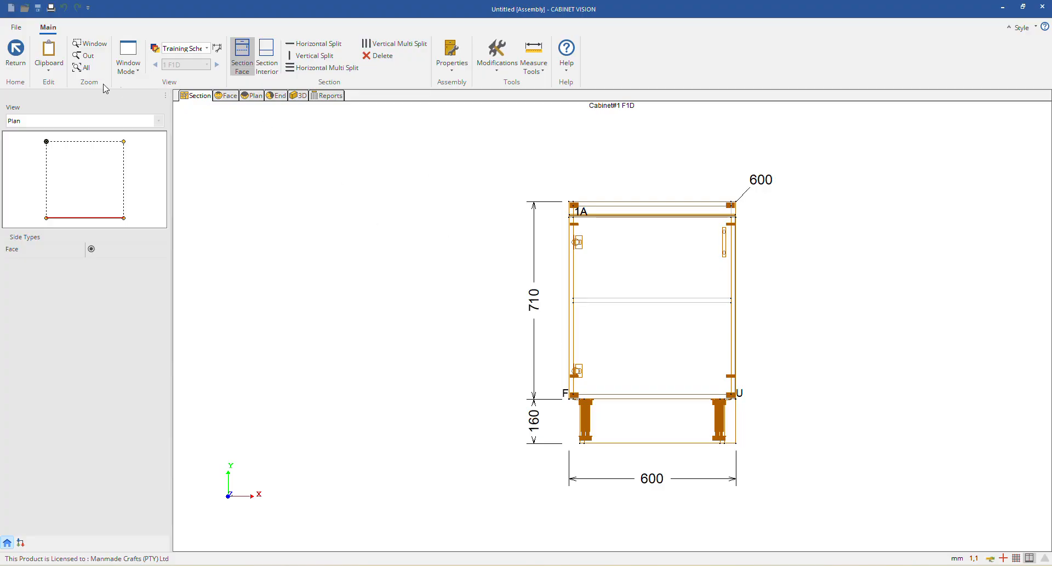
# Step: Open cabinet F1D #2 from the room plan and review its section view layers
pyautogui.click(15, 52)
pyautogui.doubleClick(569, 242)
pyautogui.rightClick(238, 178)
pyautogui.click(265, 159)
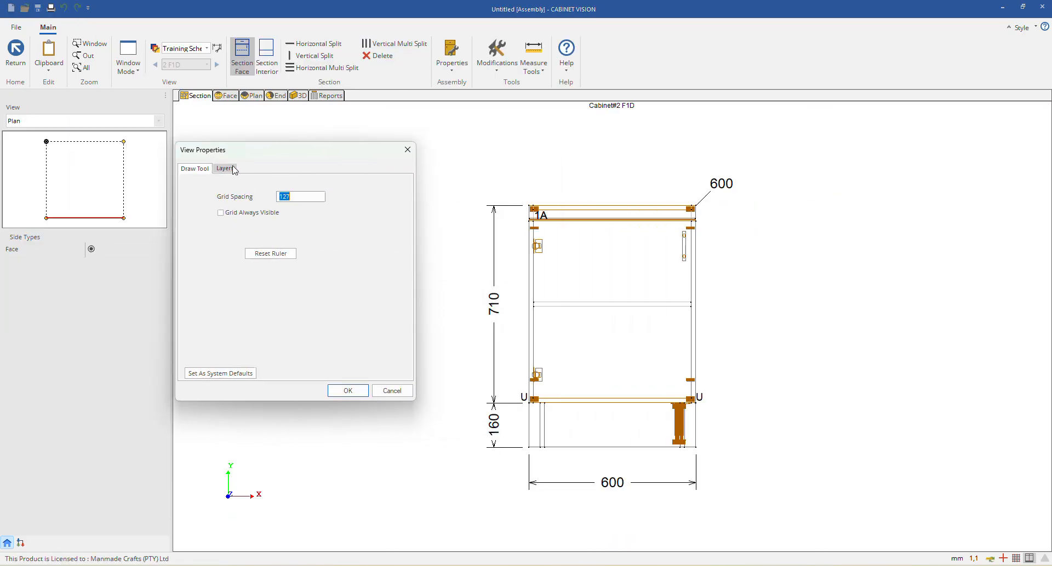
pyautogui.click(225, 170)
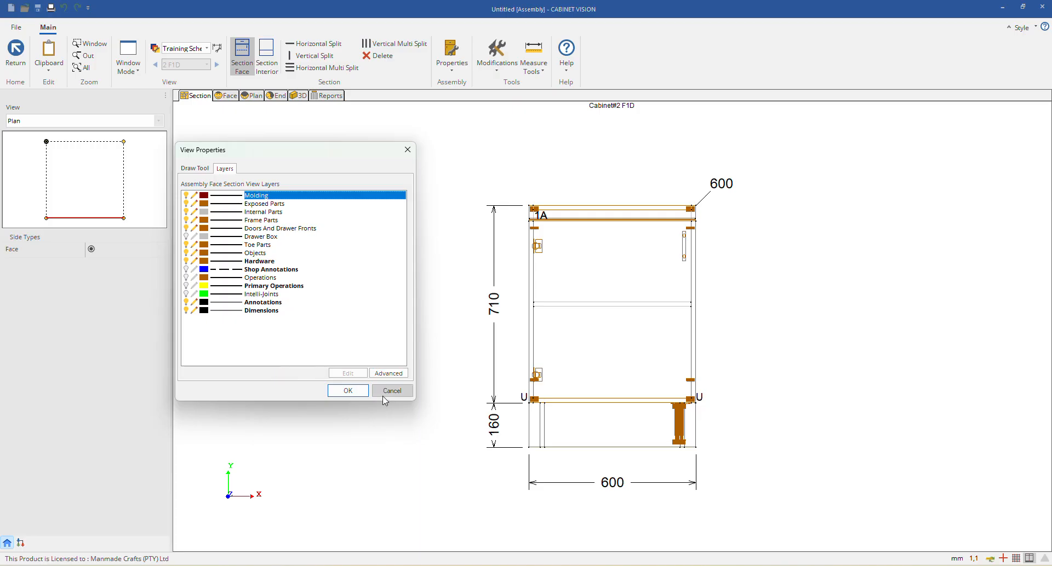
pyautogui.click(348, 390)
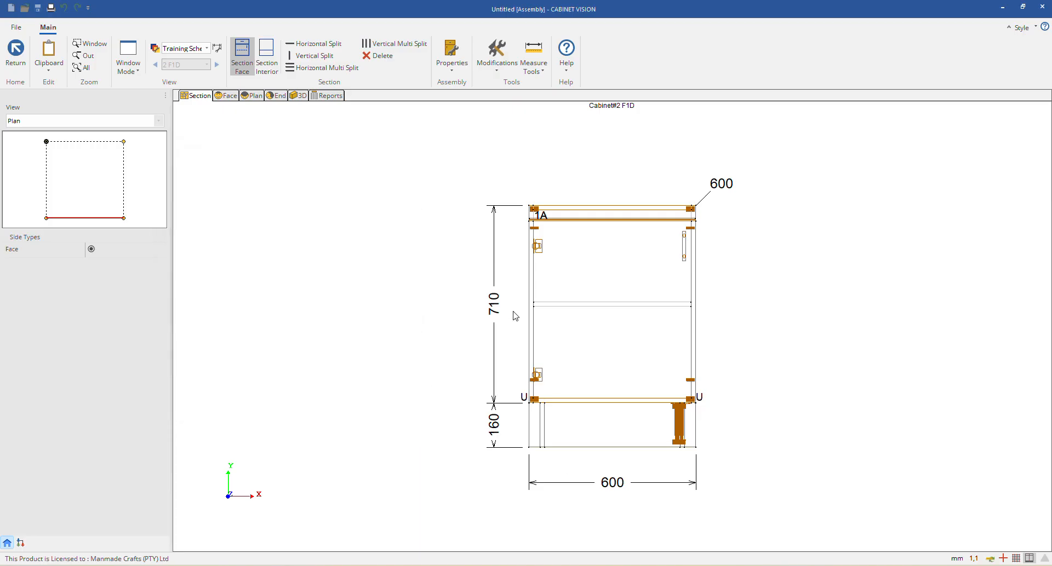
# Step: Switch cabinet #2 to the 3D view and examine its perspective view layers
pyautogui.click(299, 97)
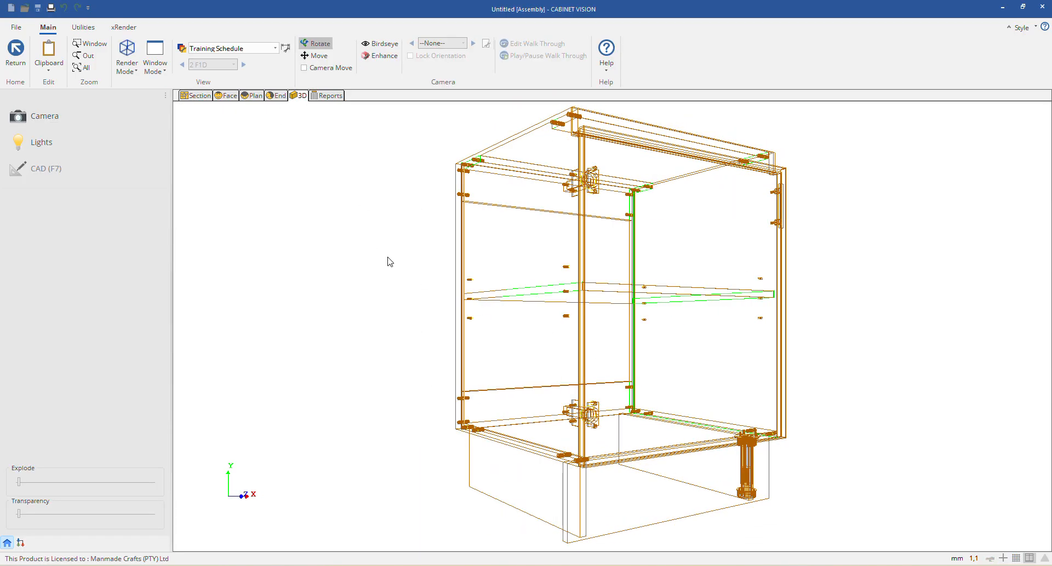
pyautogui.rightClick(343, 223)
pyautogui.click(372, 215)
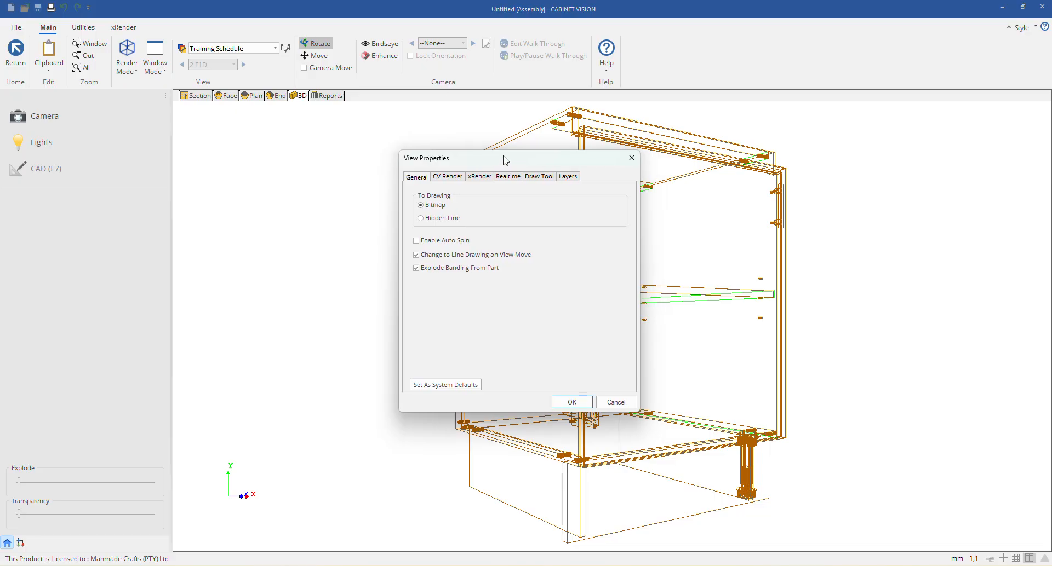
pyautogui.moveTo(505, 160); pyautogui.dragTo(301, 155)
pyautogui.click(361, 172)
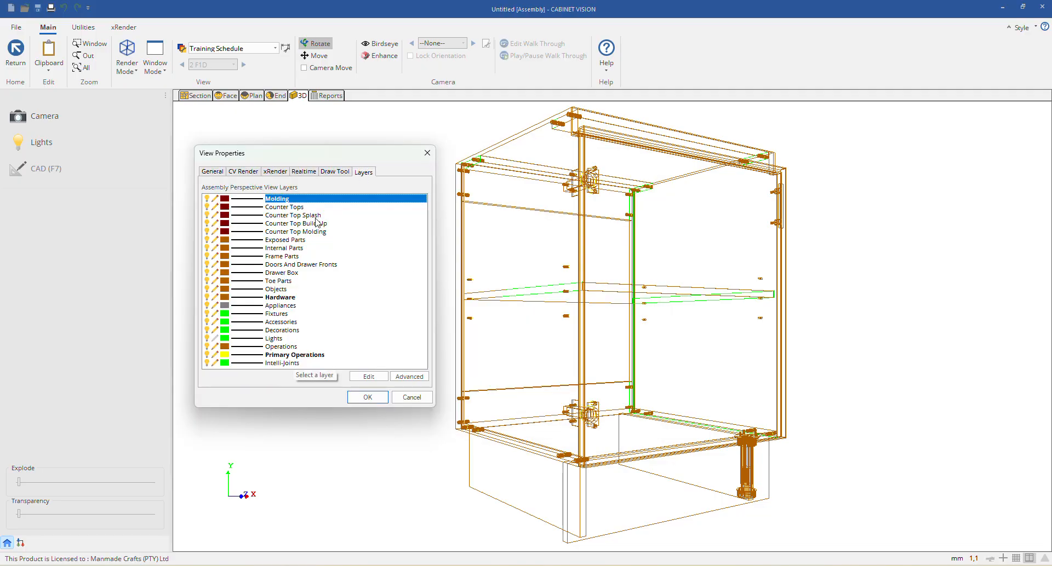
pyautogui.click(412, 397)
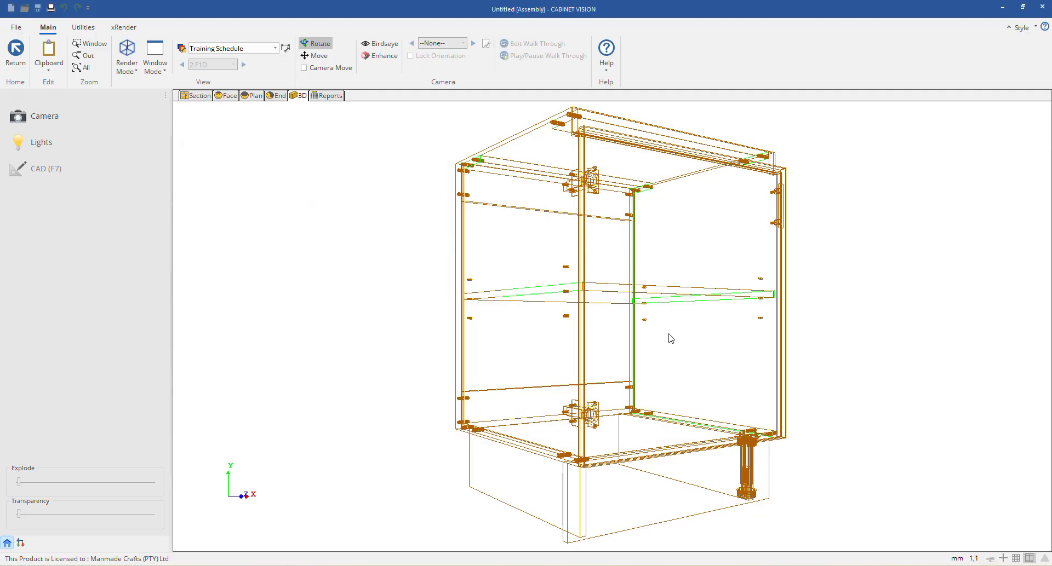
# Step: Reopen the 3D view's properties and review the perspective view layer list once more
pyautogui.moveTo(672, 342); pyautogui.dragTo(626, 278)
pyautogui.rightClick(227, 174)
pyautogui.click(264, 174)
pyautogui.moveTo(468, 167); pyautogui.dragTo(307, 171)
pyautogui.click(413, 181)
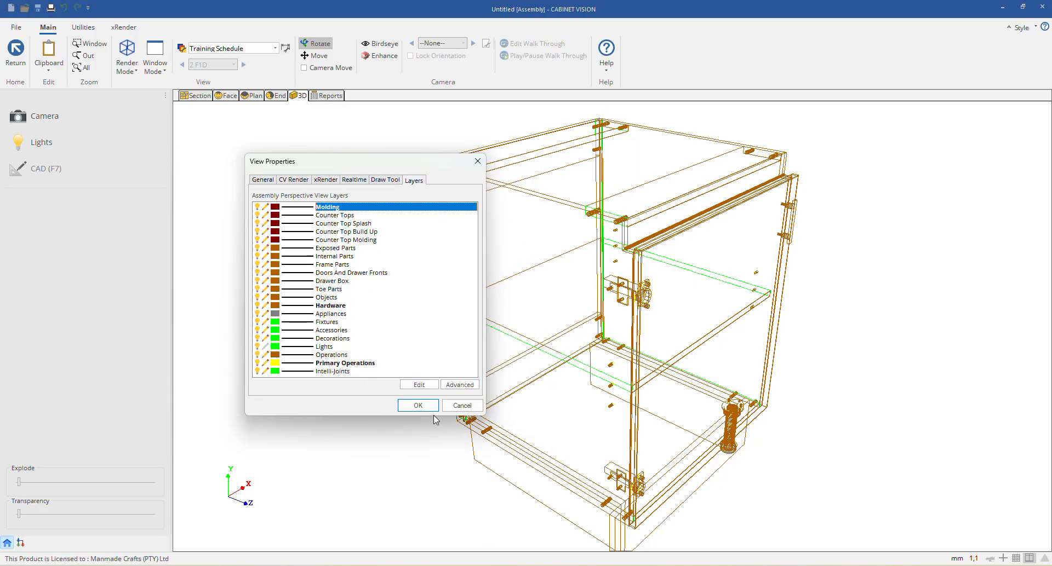
pyautogui.click(462, 406)
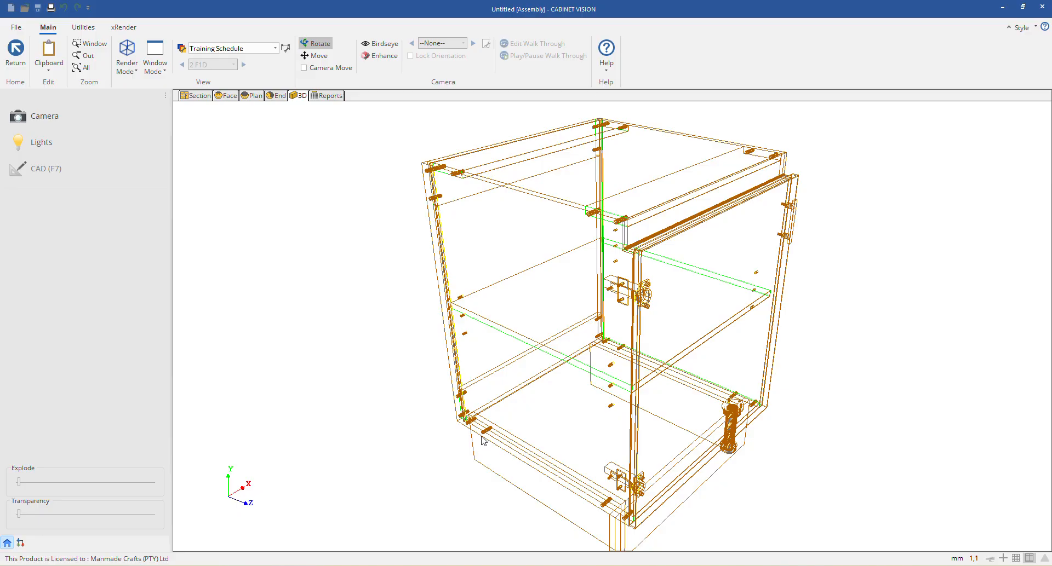
# Step: Open the Training Schedule layer schedule for editing and examine its Assemblies (General) layers
pyautogui.moveTo(483, 441); pyautogui.dragTo(408, 435)
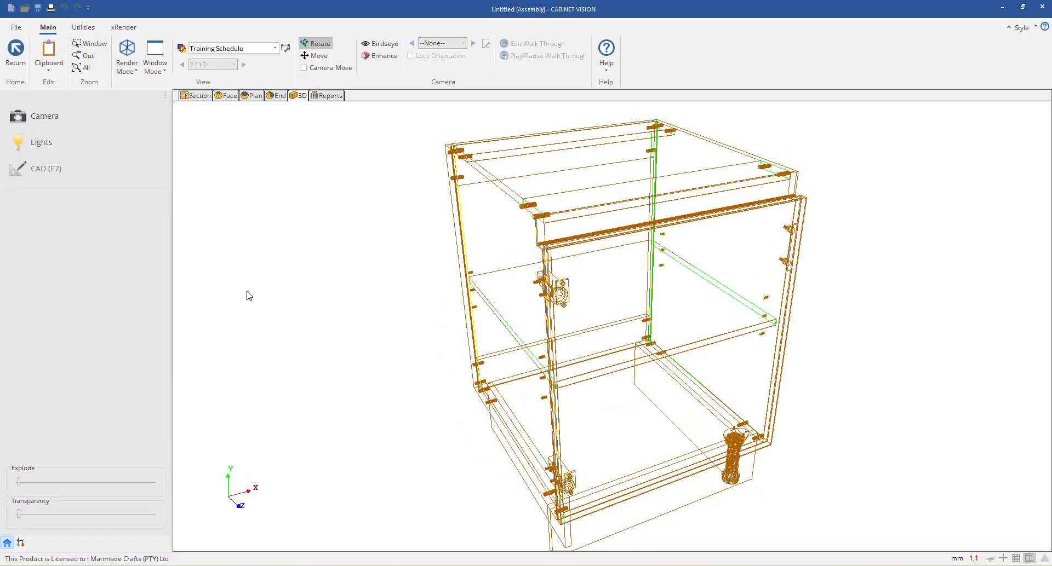
pyautogui.click(181, 49)
pyautogui.click(587, 250)
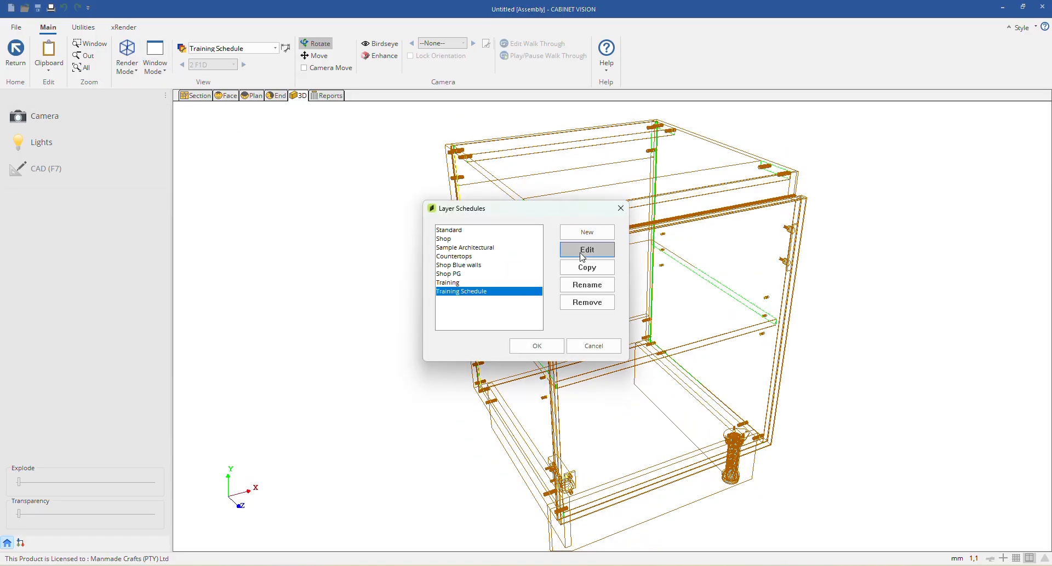
pyautogui.click(697, 85)
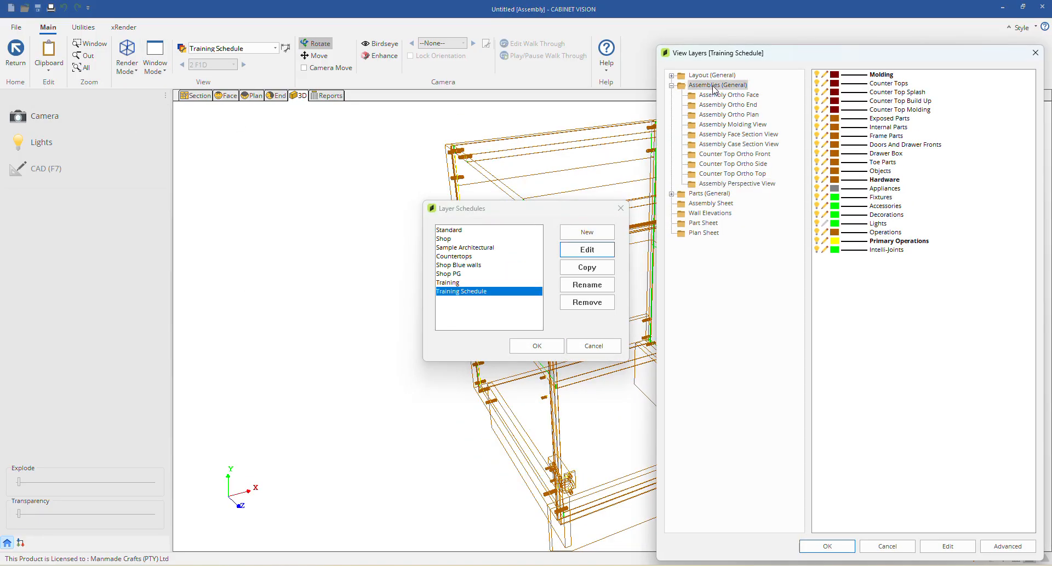
pyautogui.click(671, 85)
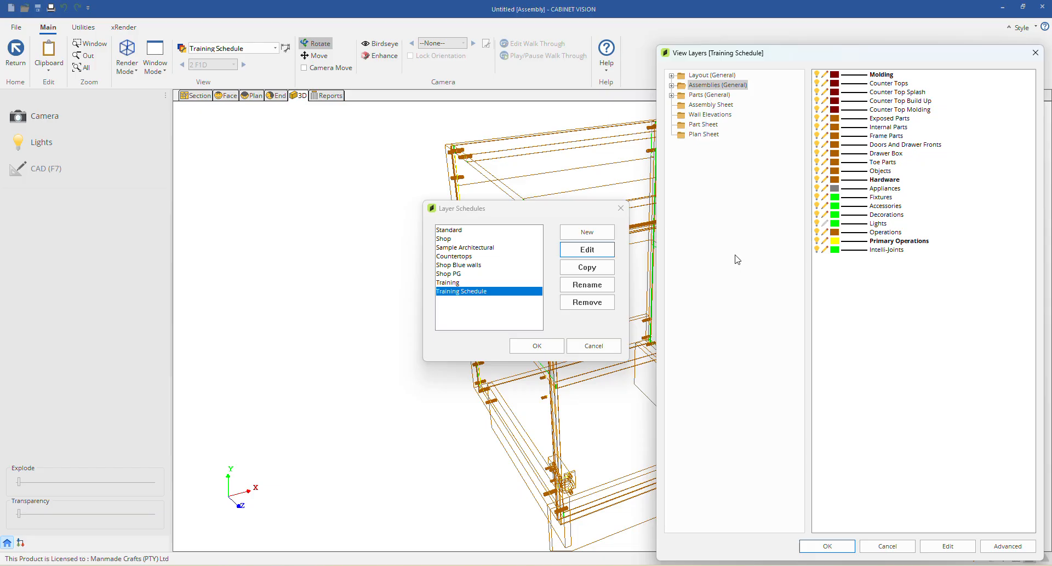
# Step: Expand Layout (General) and examine the layer lists of Floor Plan View and its countertop, molding and cross section views
pyautogui.click(699, 78)
pyautogui.click(686, 82)
pyautogui.click(671, 77)
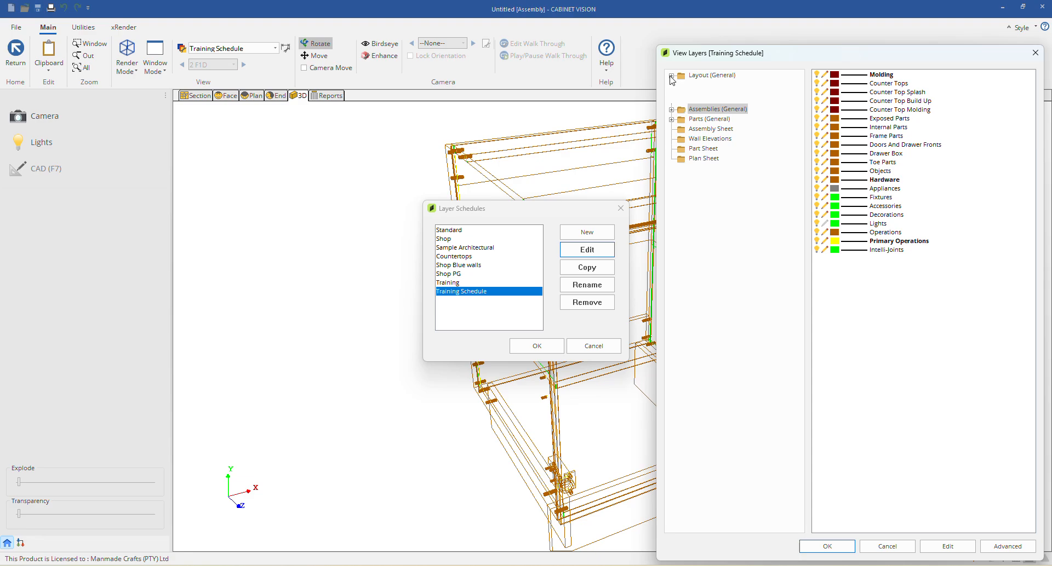
pyautogui.click(701, 85)
pyautogui.click(681, 86)
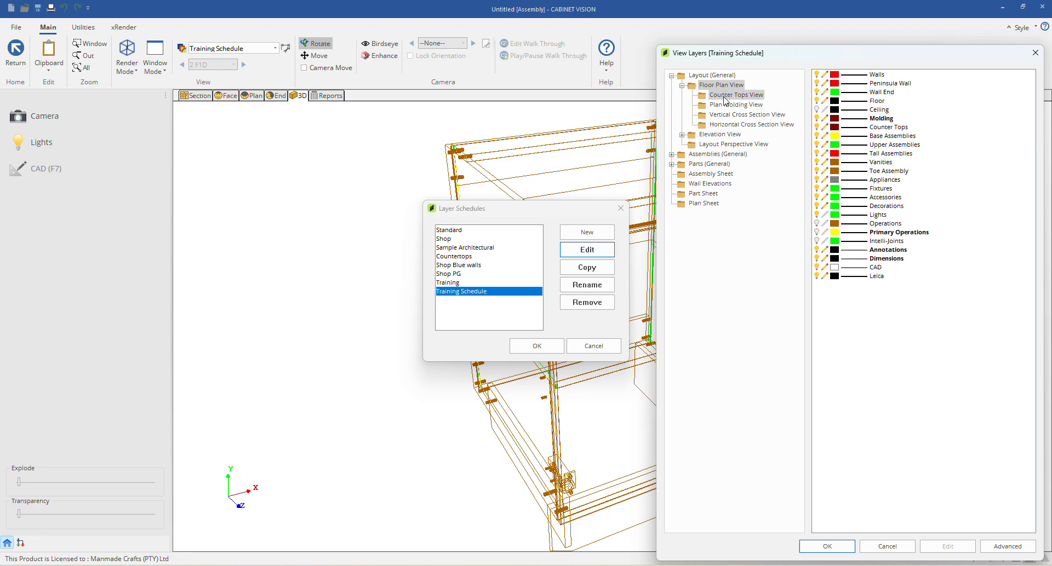
pyautogui.press('Down')
pyautogui.press('Down')
pyautogui.press('Down')
pyautogui.press('Down')
pyautogui.press('Up')
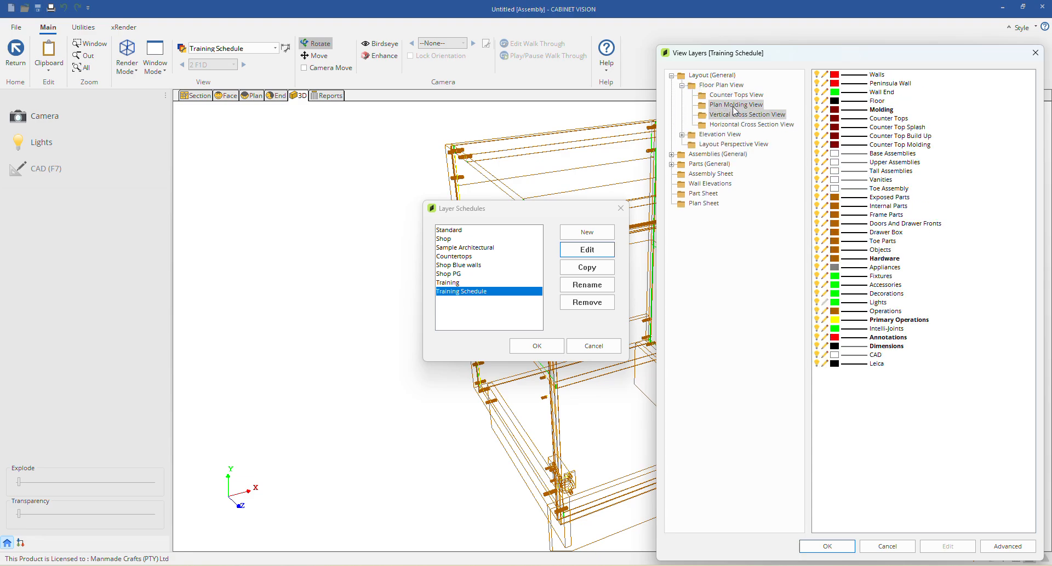
pyautogui.press('Up')
pyautogui.press('Up')
pyautogui.press('Up')
pyautogui.press('Down')
pyautogui.press('Down')
pyautogui.press('Down')
pyautogui.press('Up')
pyautogui.press('Up')
pyautogui.press('Up')
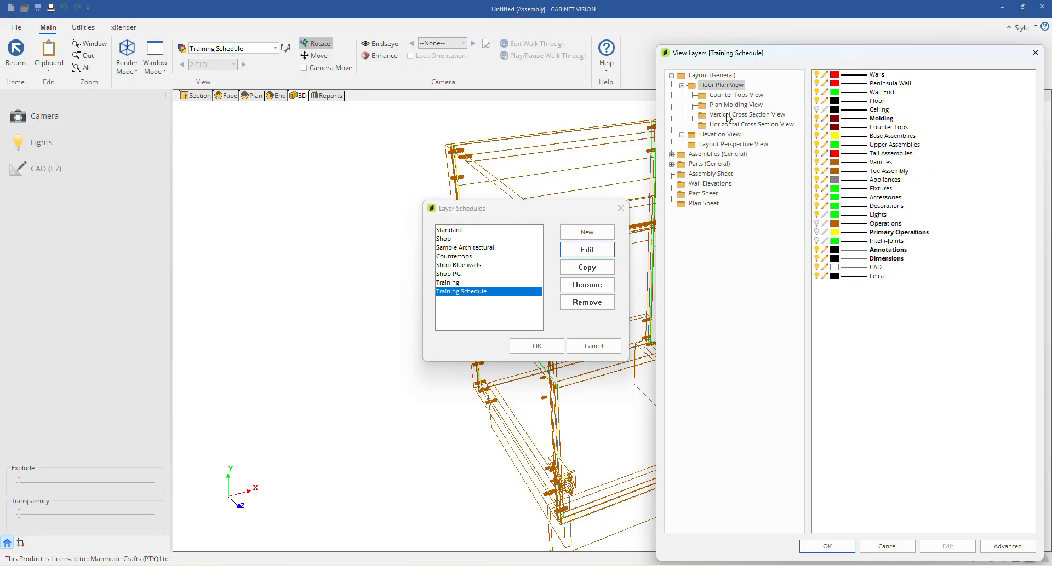
# Step: Review the Elevation View layers of the Training Schedule and close the layer schedules
pyautogui.click(713, 134)
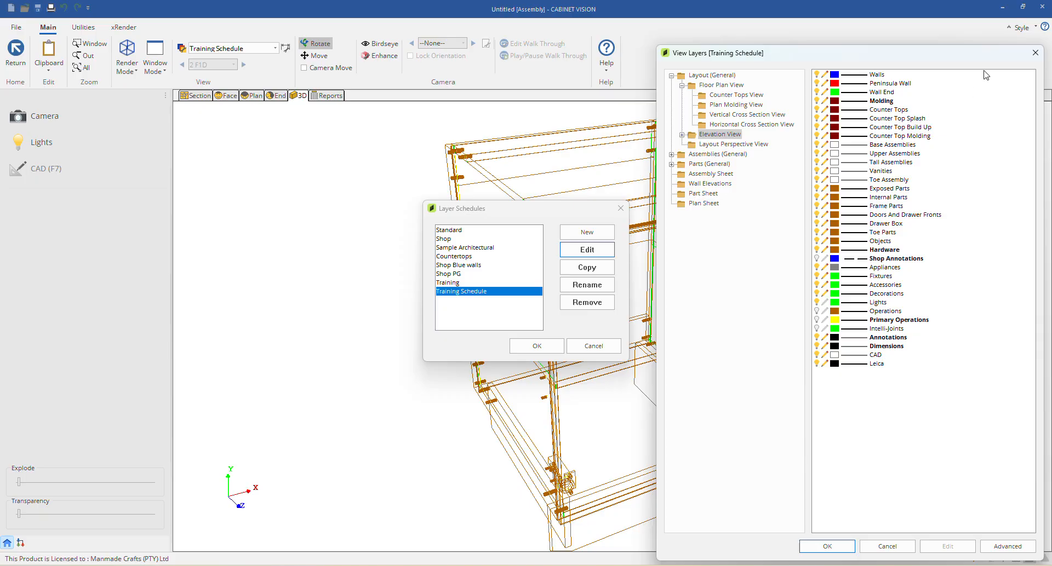
pyautogui.moveTo(965, 52); pyautogui.dragTo(839, 47)
pyautogui.click(908, 48)
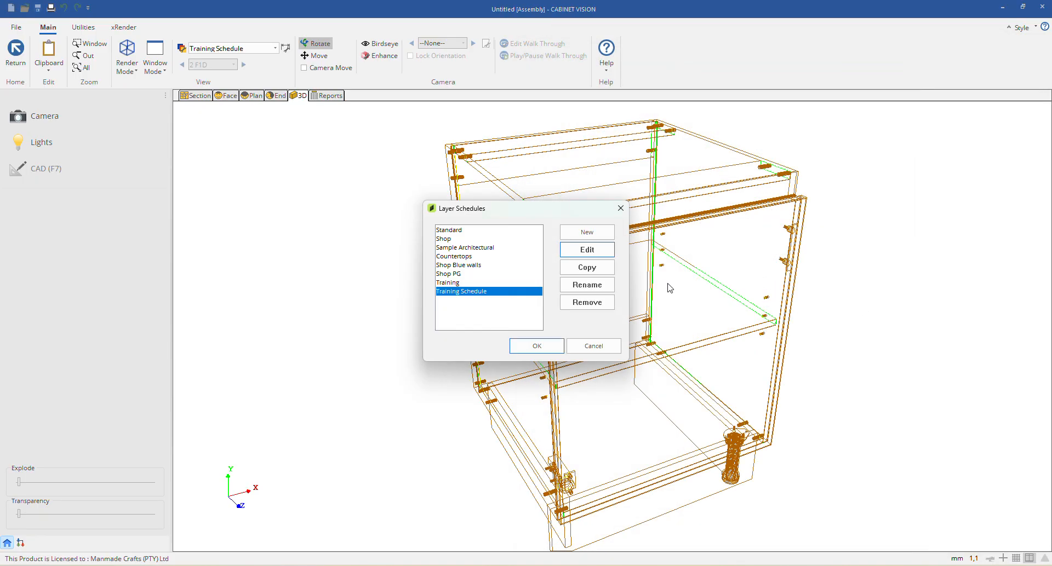
pyautogui.click(537, 347)
pyautogui.moveTo(893, 316); pyautogui.dragTo(836, 294)
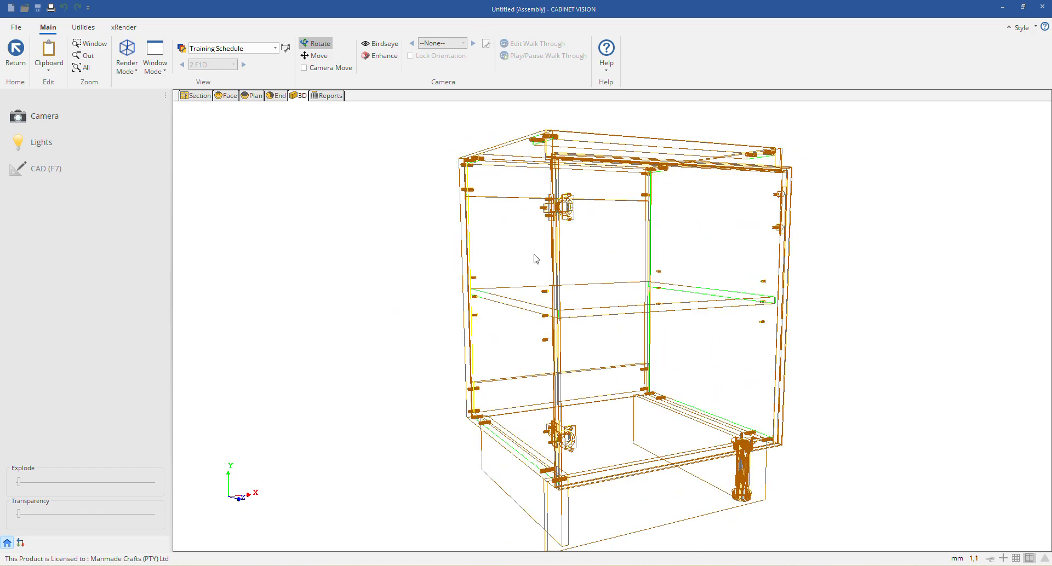
pyautogui.moveTo(536, 259); pyautogui.dragTo(674, 250)
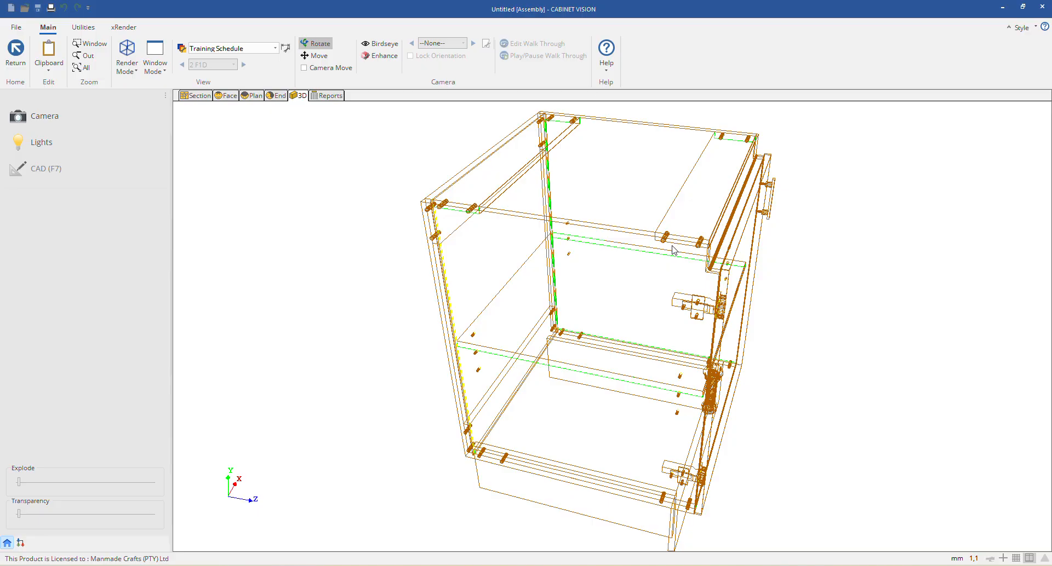
pyautogui.moveTo(674, 250); pyautogui.dragTo(399, 200)
pyautogui.moveTo(523, 260)
pyautogui.mouseDown()
pyautogui.moveTo(461, 255)
pyautogui.moveTo(531, 261)
pyautogui.mouseUp()
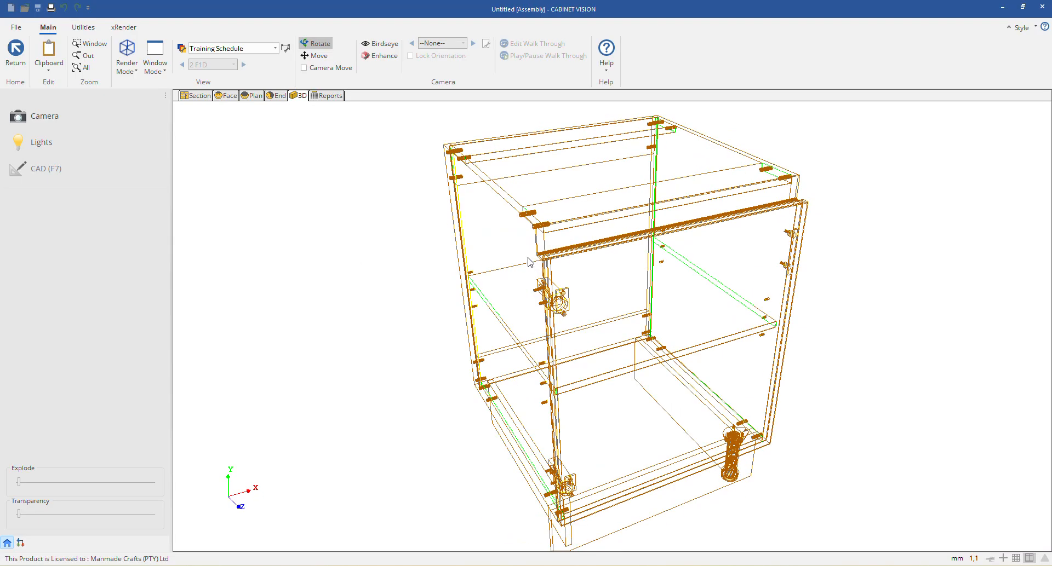
pyautogui.moveTo(529, 262); pyautogui.dragTo(585, 234)
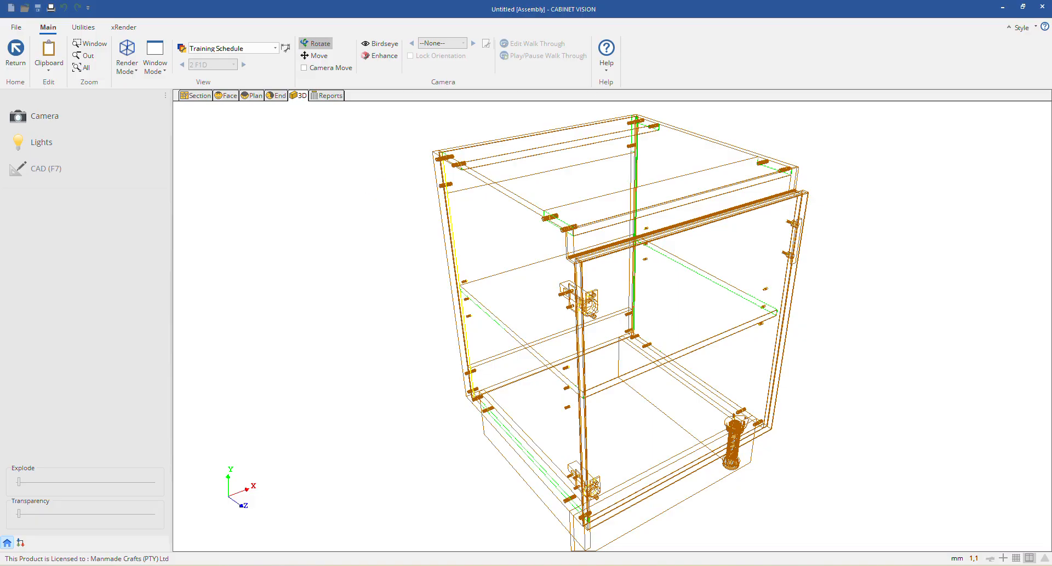
# Step: Switch to Training Plan.pdf in the browser, check the Day 3 Presentation topics up to Renderings, and return to CABINET VISION
pyautogui.click(553, 565)
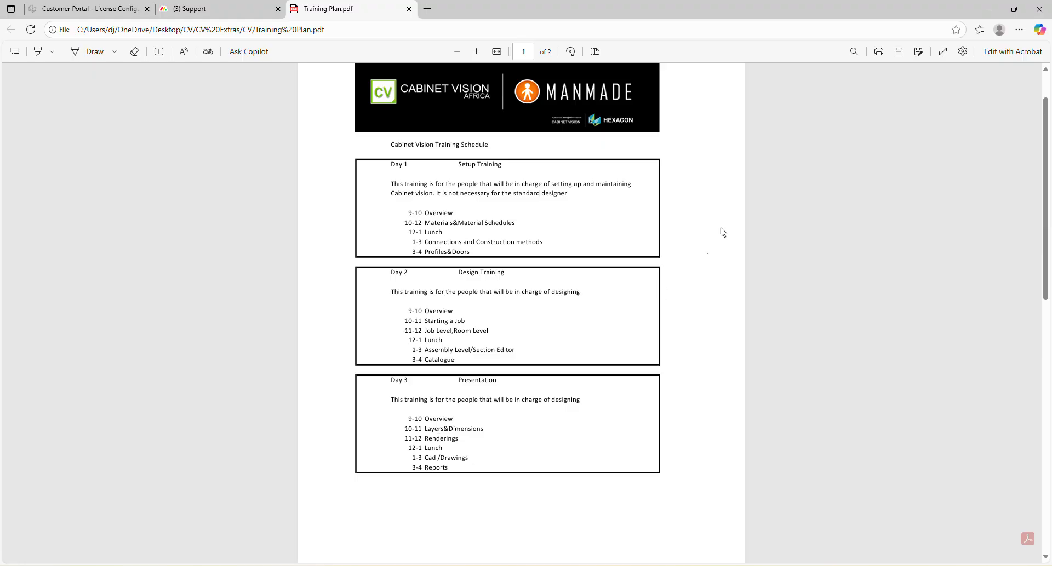
pyautogui.click(989, 9)
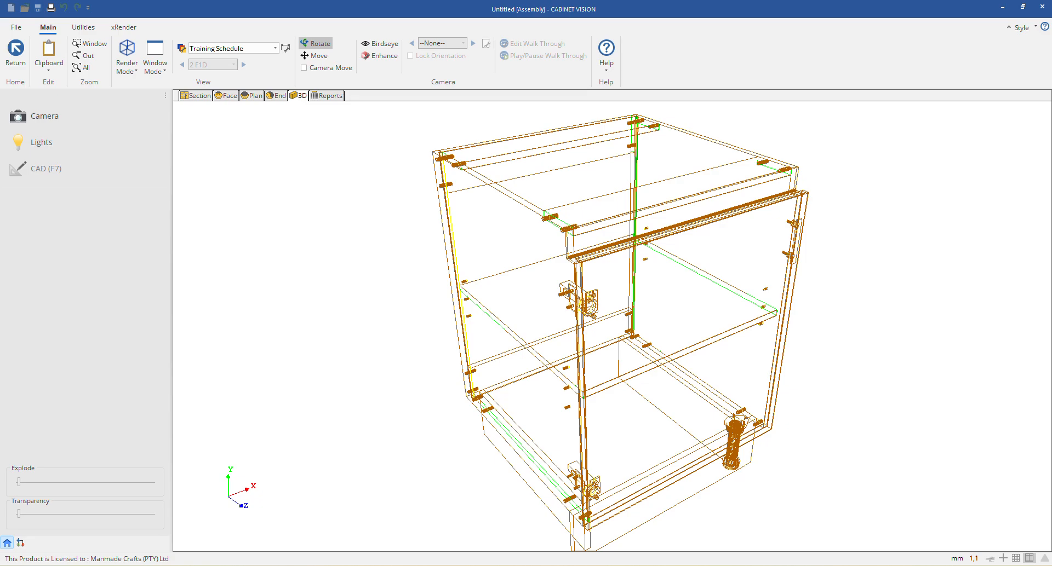
pyautogui.click(565, 565)
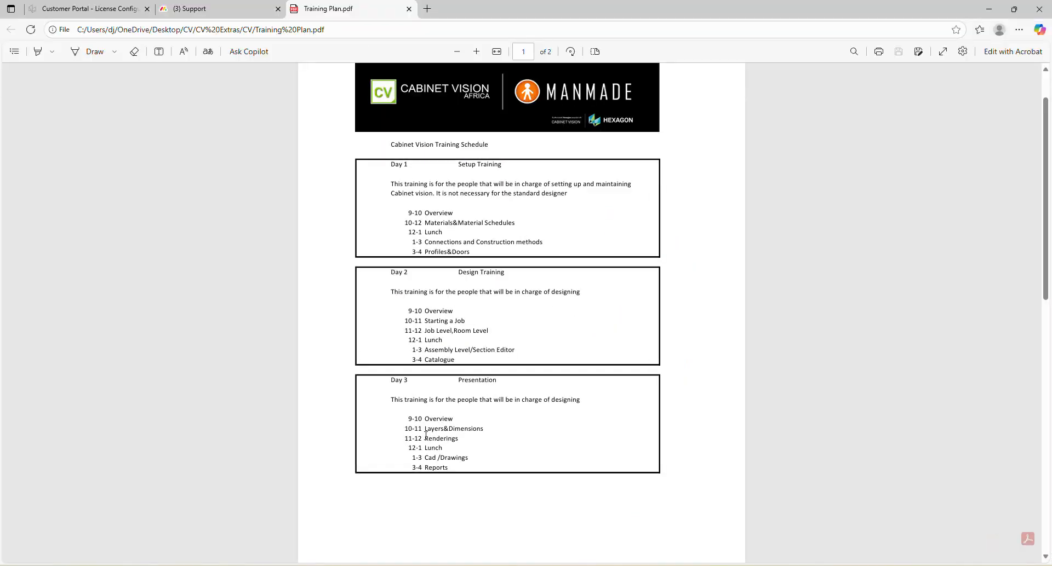
pyautogui.moveTo(404, 439); pyautogui.dragTo(463, 439)
pyautogui.click(745, 266)
pyautogui.click(988, 9)
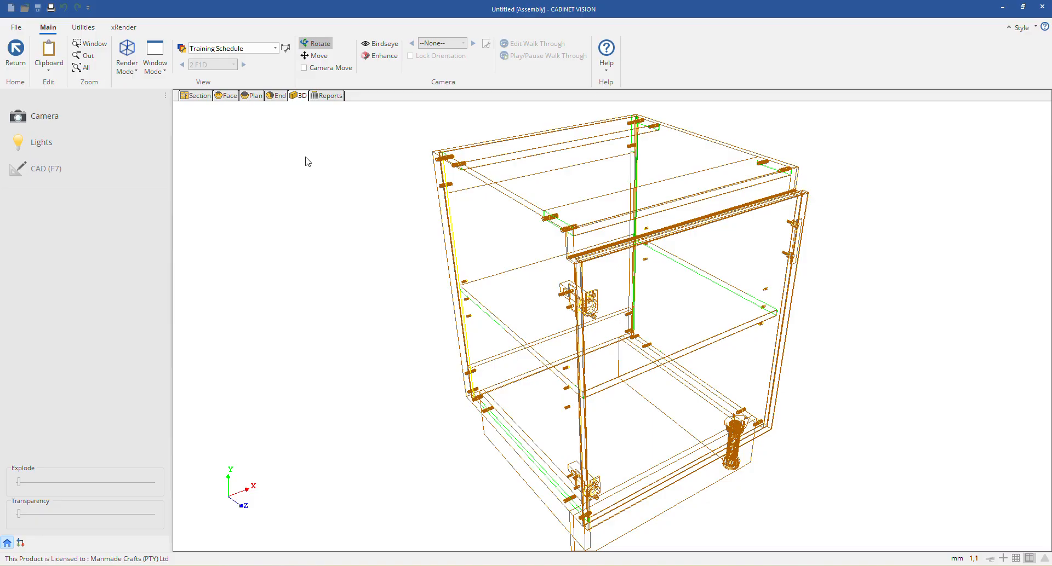
# Step: Return to the Room 1 plan and delete all four F1D cabinets along wall 2
pyautogui.click(20, 48)
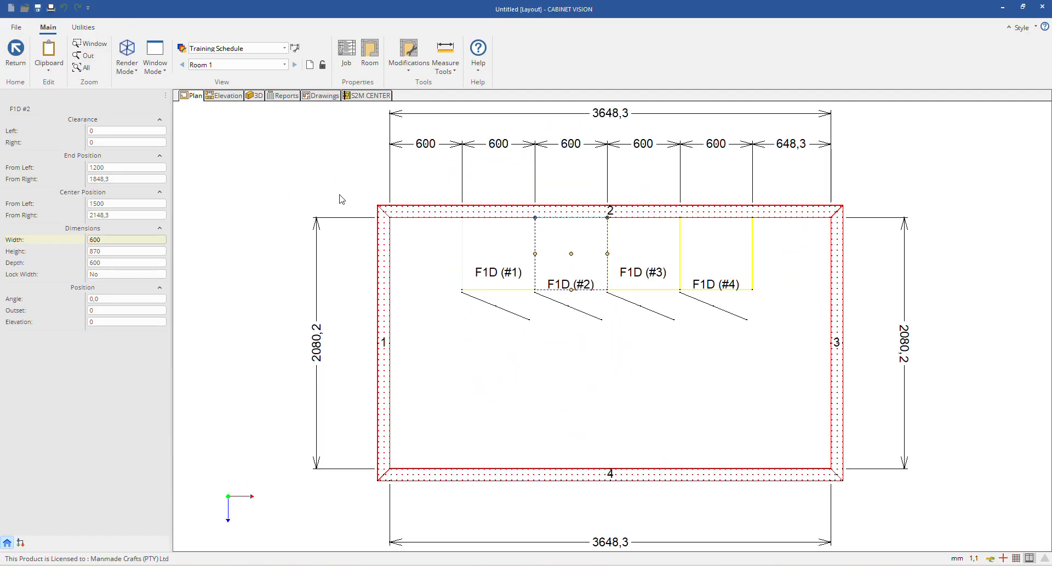
pyautogui.moveTo(295, 134); pyautogui.dragTo(919, 524)
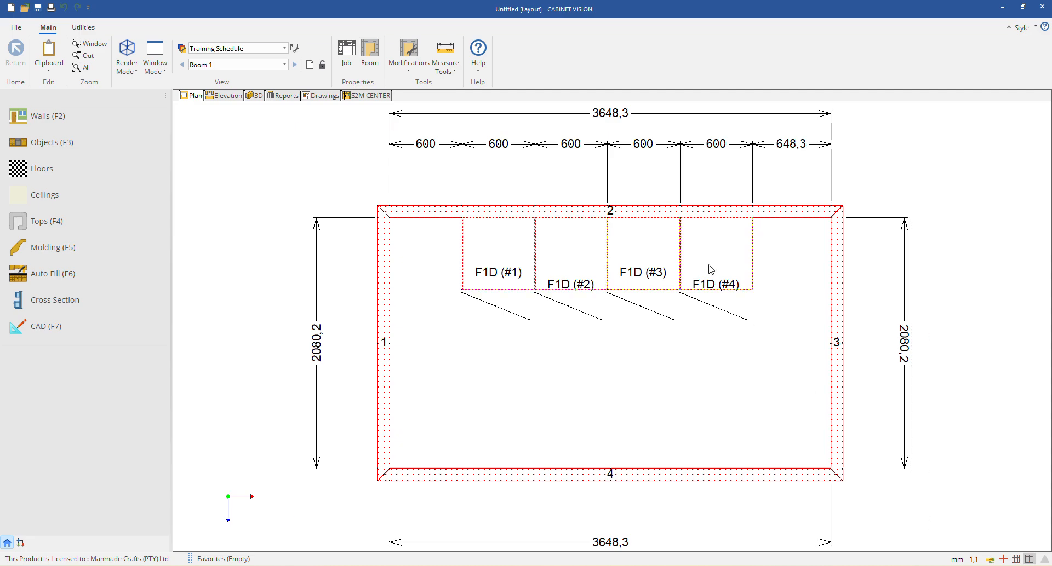
pyautogui.rightClick(706, 257)
pyautogui.click(693, 277)
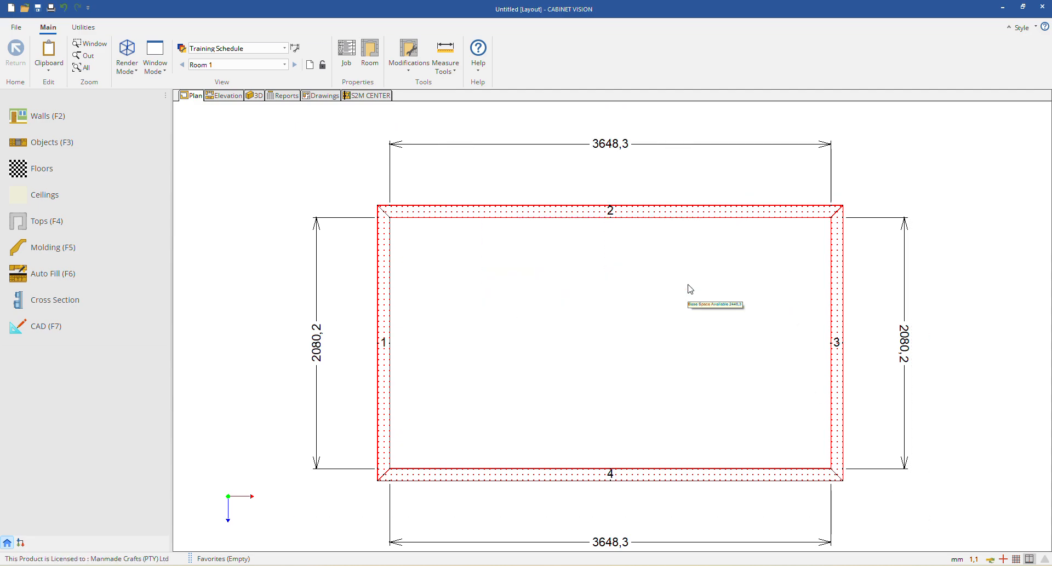
# Step: Delete wall 2 from the Room 1 plan
pyautogui.moveTo(302, 138); pyautogui.dragTo(923, 509)
pyautogui.rightClick(834, 301)
pyautogui.click(645, 217)
pyautogui.rightClick(645, 217)
pyautogui.click(570, 195)
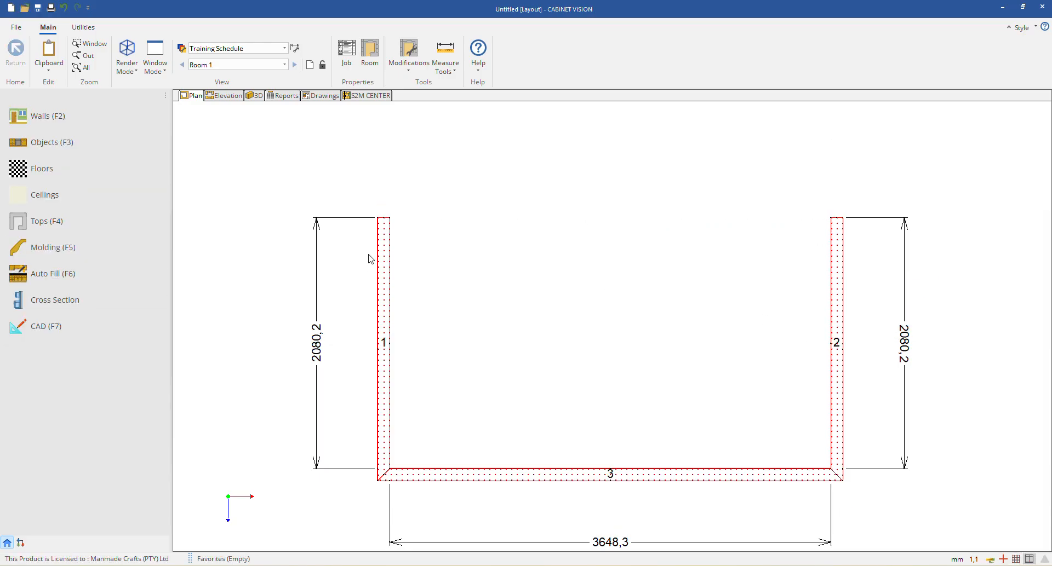
# Step: Close the untitled job without saving its changes
pyautogui.click(16, 27)
pyautogui.click(41, 100)
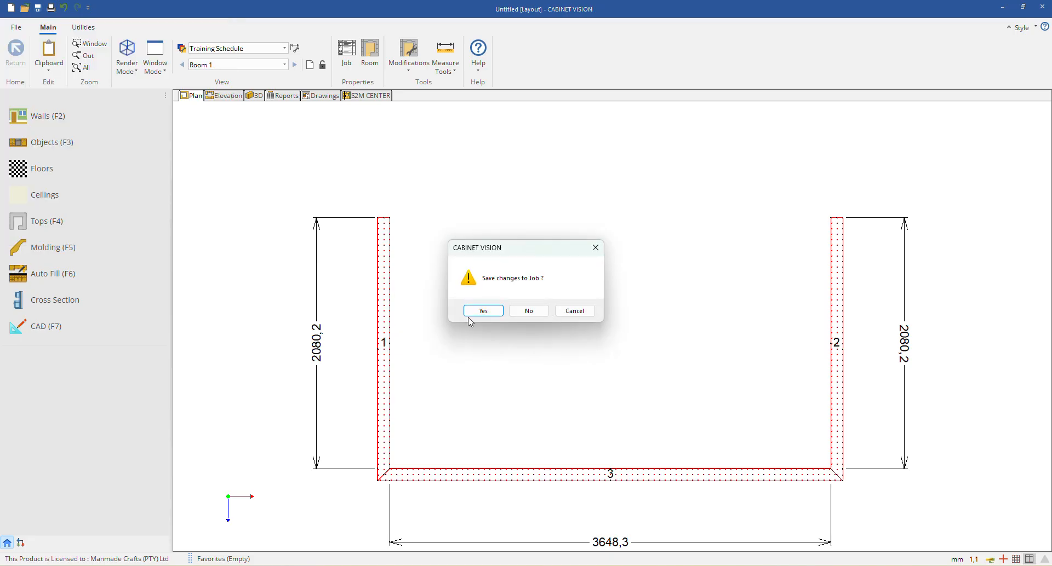
pyautogui.click(525, 312)
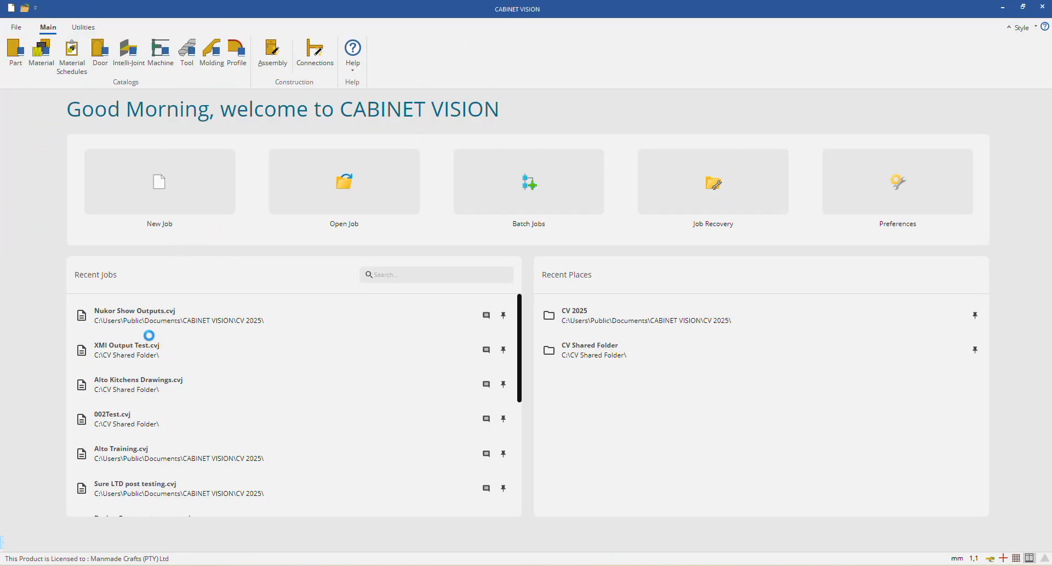
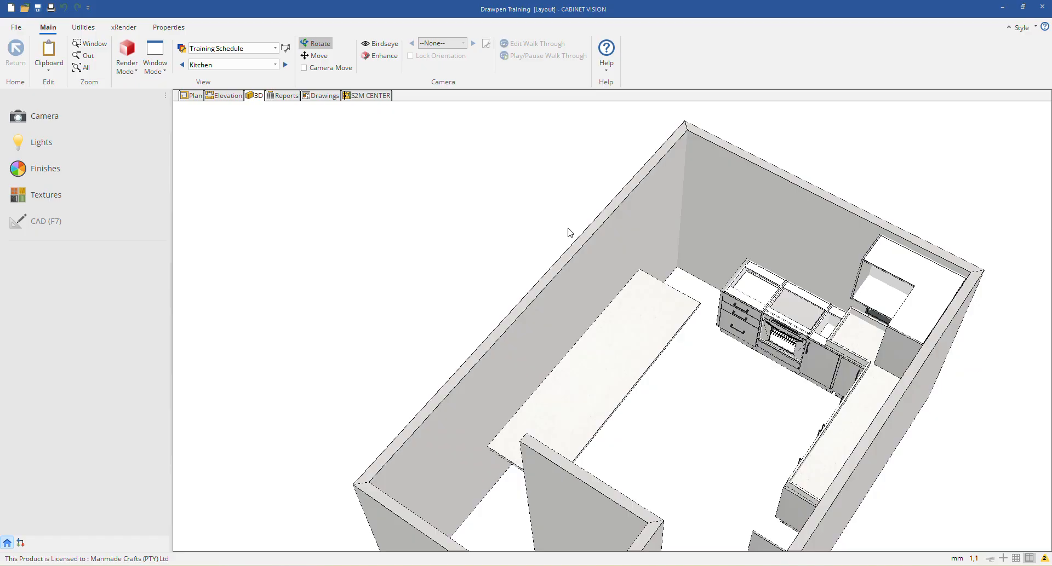
# Step: Review the Layout Perspective View Layers in the Kitchen 3D view's properties and close them without changes
pyautogui.moveTo(691, 324); pyautogui.dragTo(546, 264)
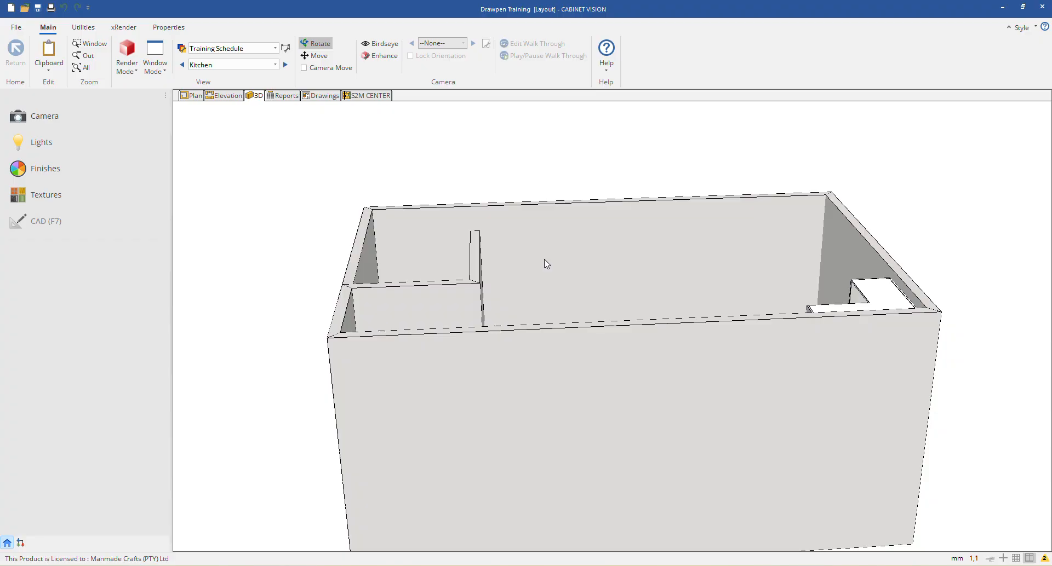
pyautogui.moveTo(549, 259); pyautogui.dragTo(567, 193)
pyautogui.scroll(3, 567, 193)
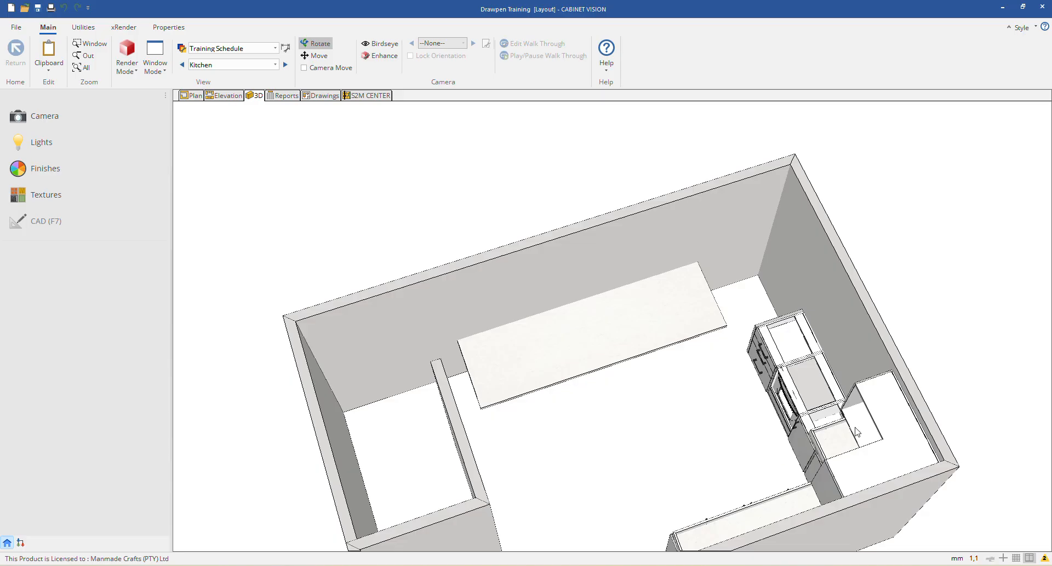
pyautogui.rightClick(411, 155)
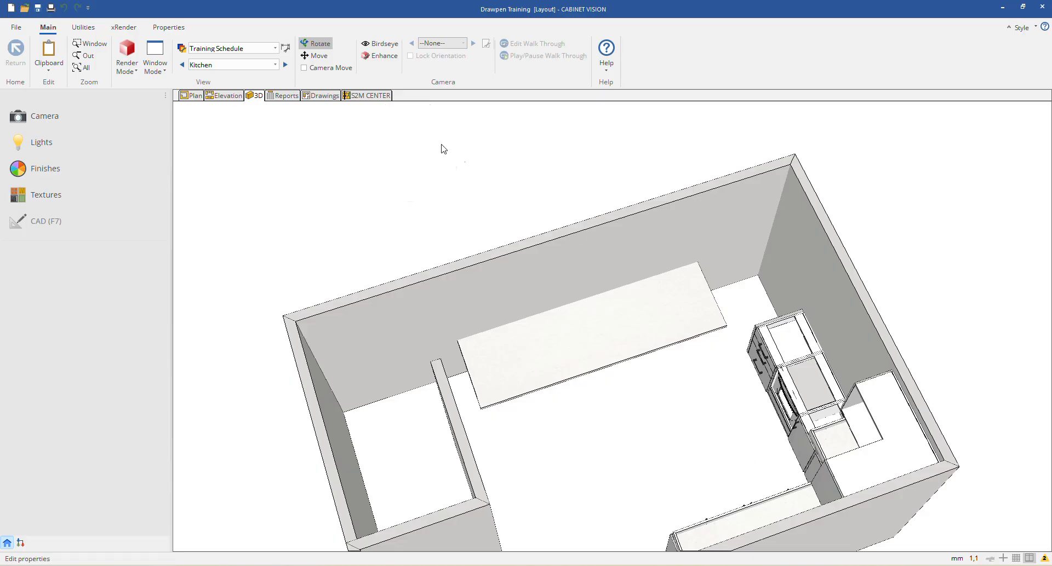
pyautogui.click(435, 147)
pyautogui.click(574, 176)
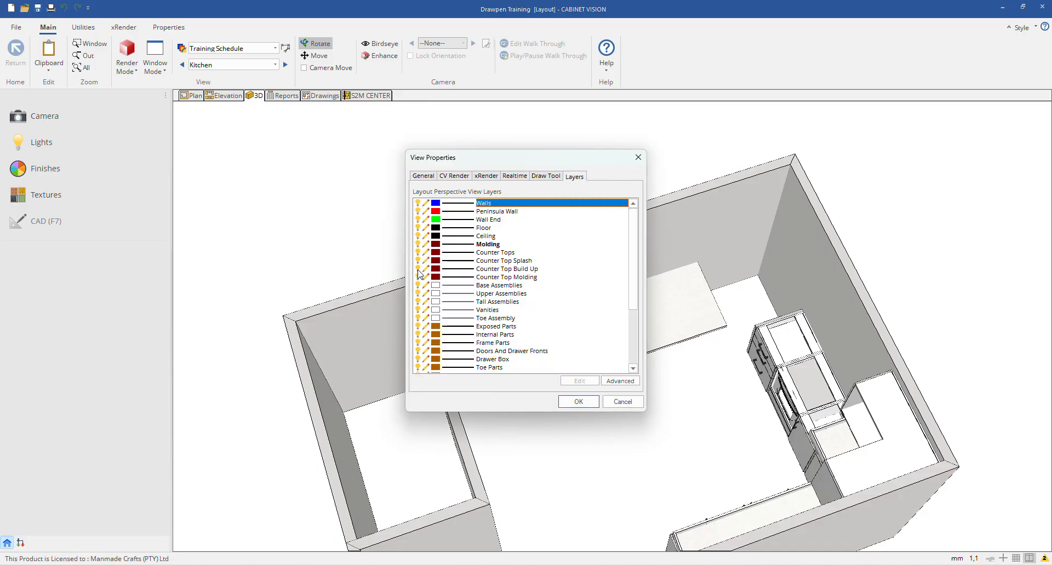
pyautogui.click(623, 401)
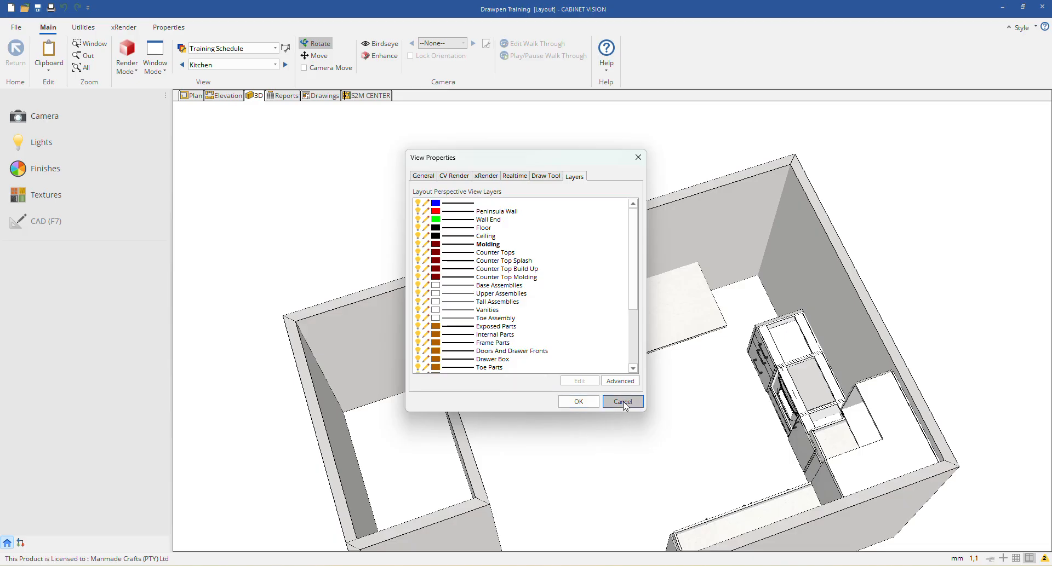
pyautogui.rightClick(353, 161)
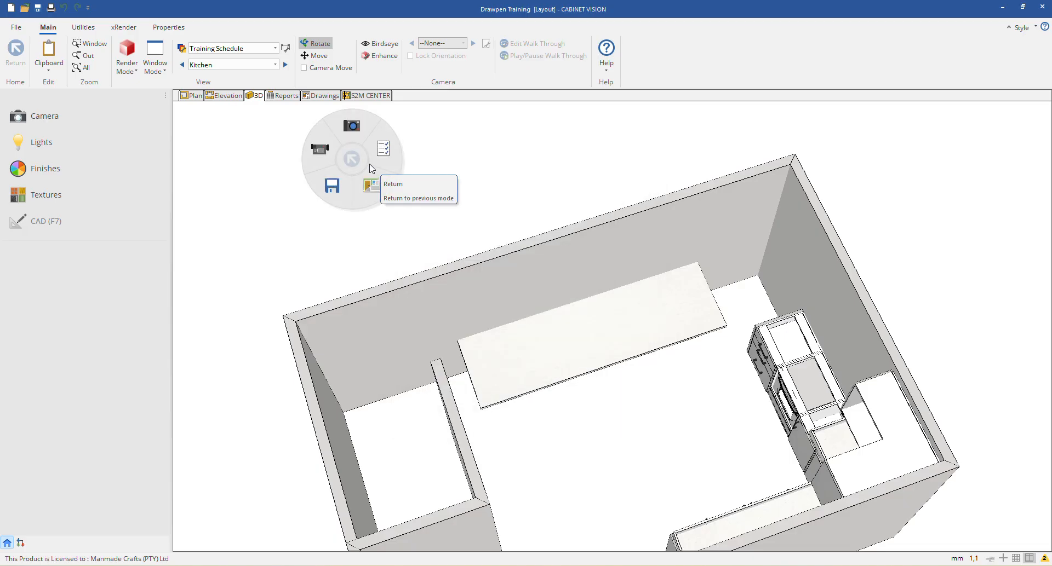
# Step: Build a ceiling over the Kitchen from the plan view and display the room in 3D
pyautogui.click(188, 97)
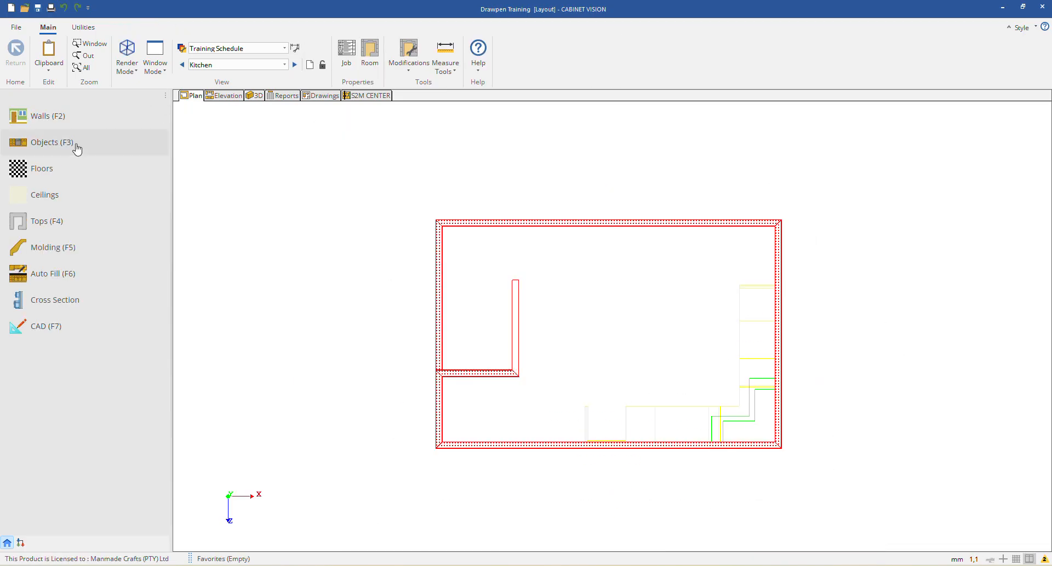
pyautogui.click(41, 195)
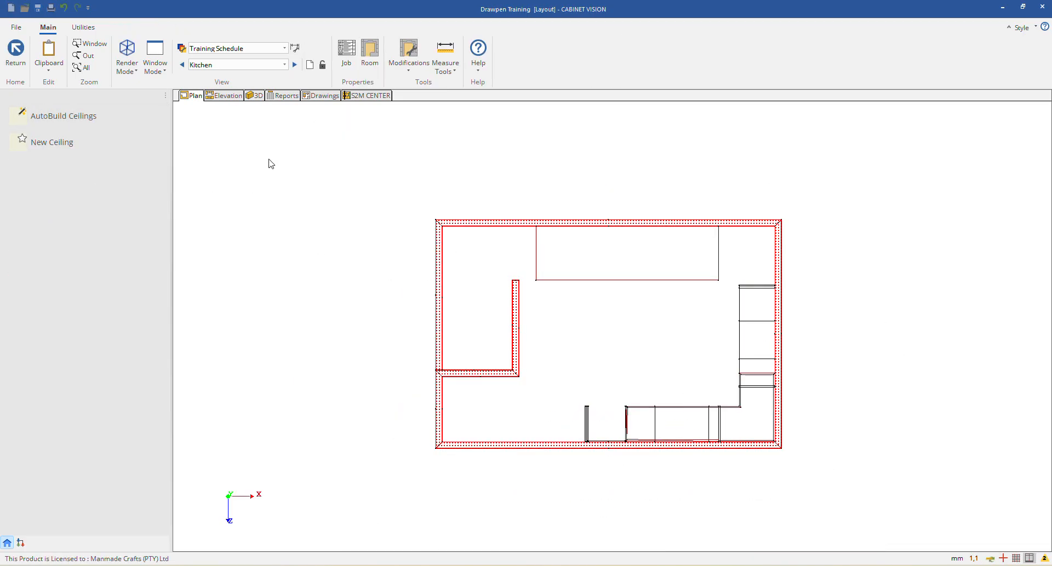
pyautogui.click(255, 96)
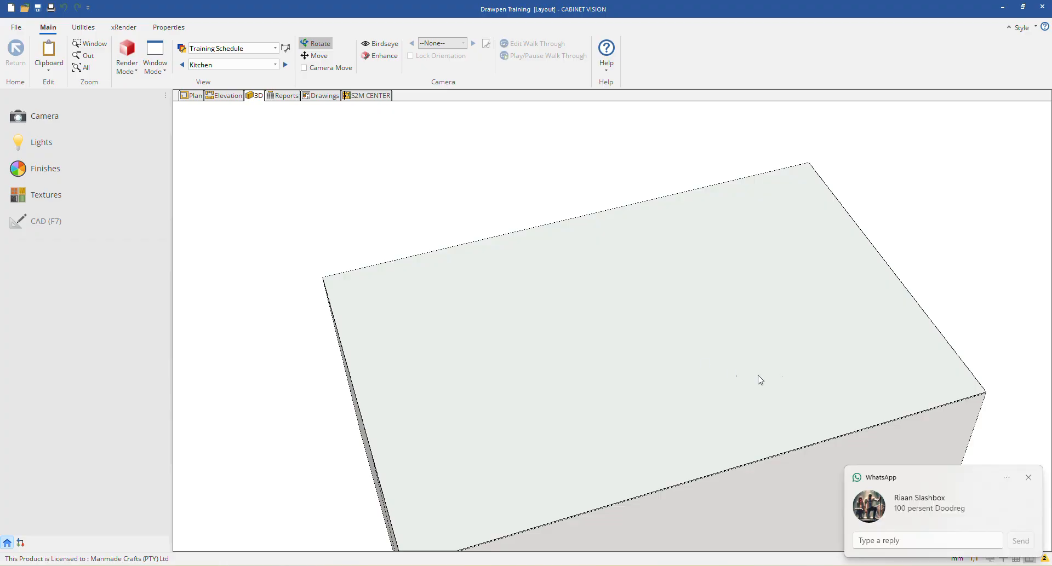
pyautogui.click(1026, 479)
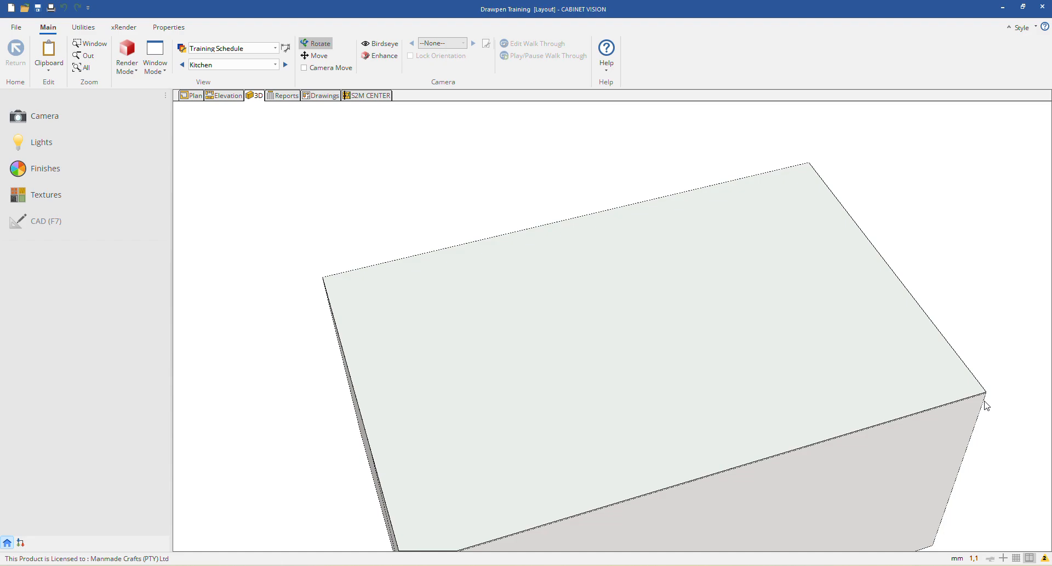
pyautogui.moveTo(433, 221); pyautogui.dragTo(533, 231)
pyautogui.scroll(-2, 272, 120)
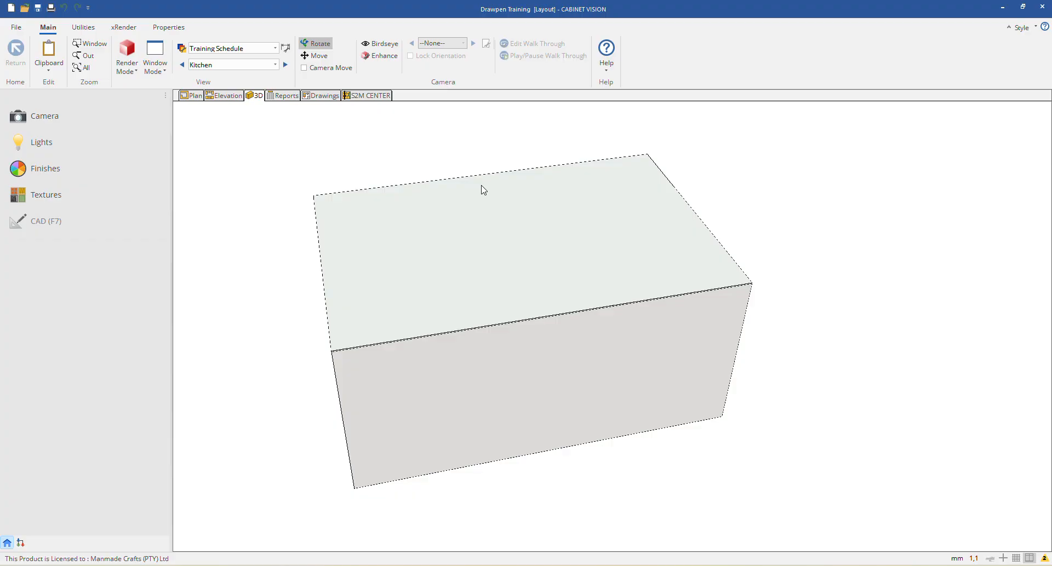
pyautogui.click(167, 27)
pyautogui.click(83, 27)
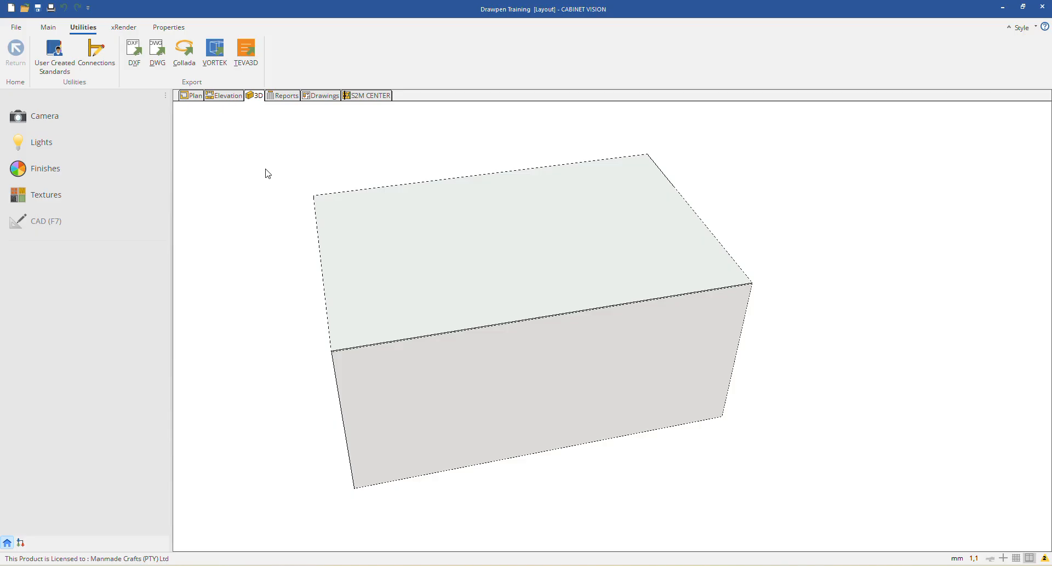
# Step: Turn on Enhanced Lighting among the CV Render enhancements in the 3D view's properties
pyautogui.rightClick(253, 147)
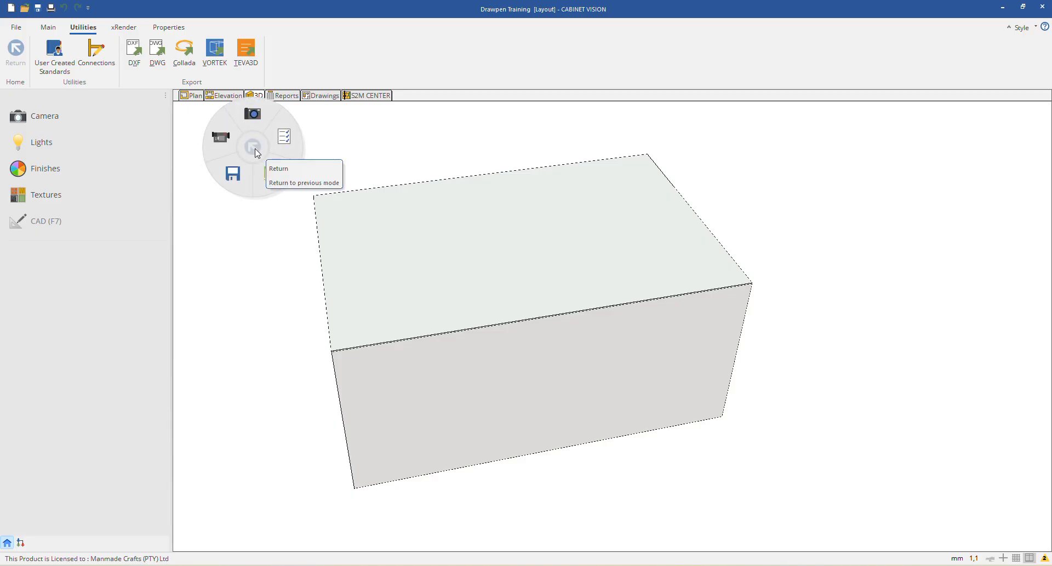
pyautogui.click(286, 144)
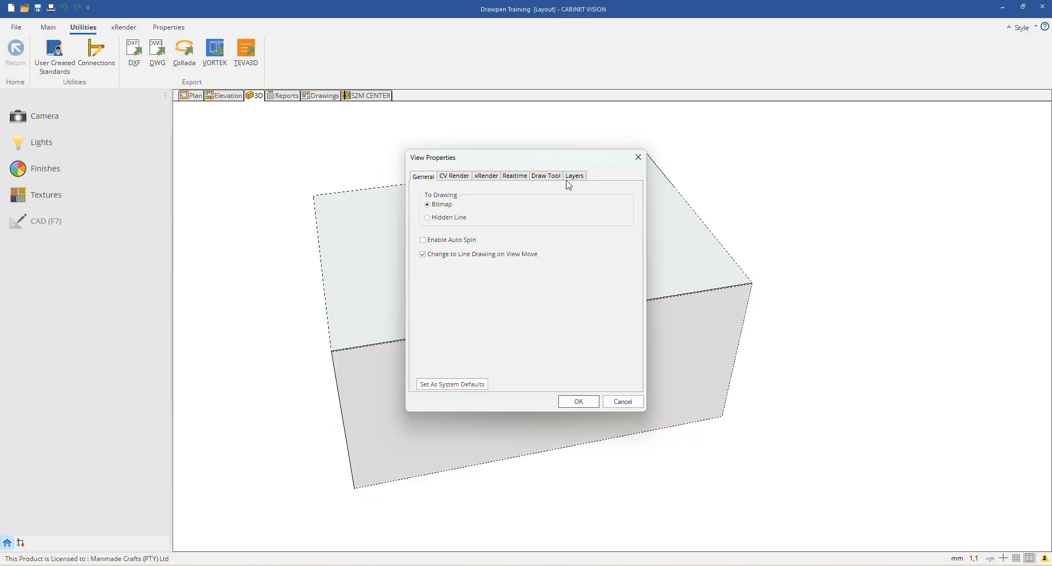
pyautogui.moveTo(496, 159); pyautogui.dragTo(650, 153)
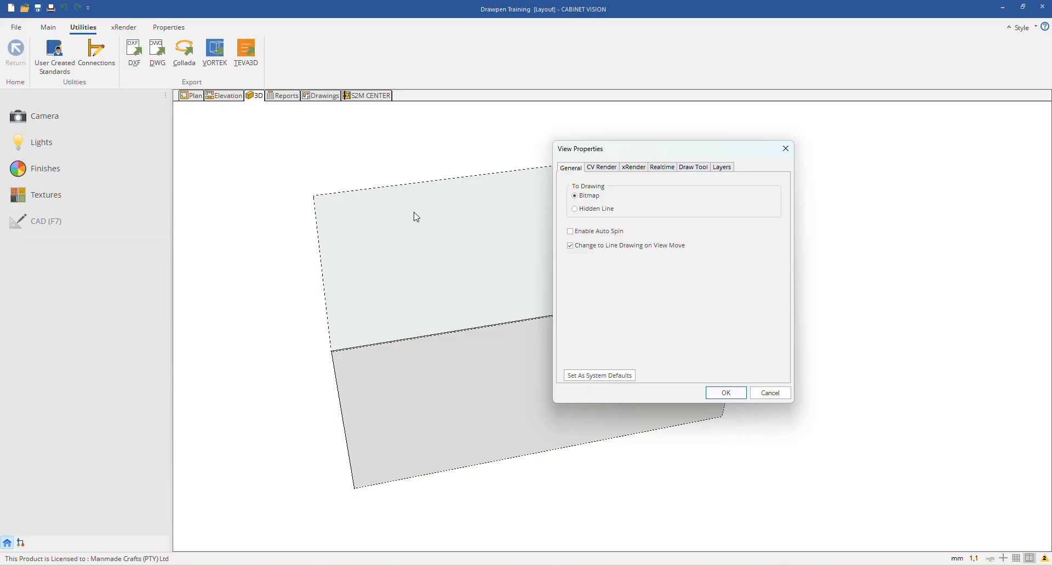
pyautogui.click(601, 167)
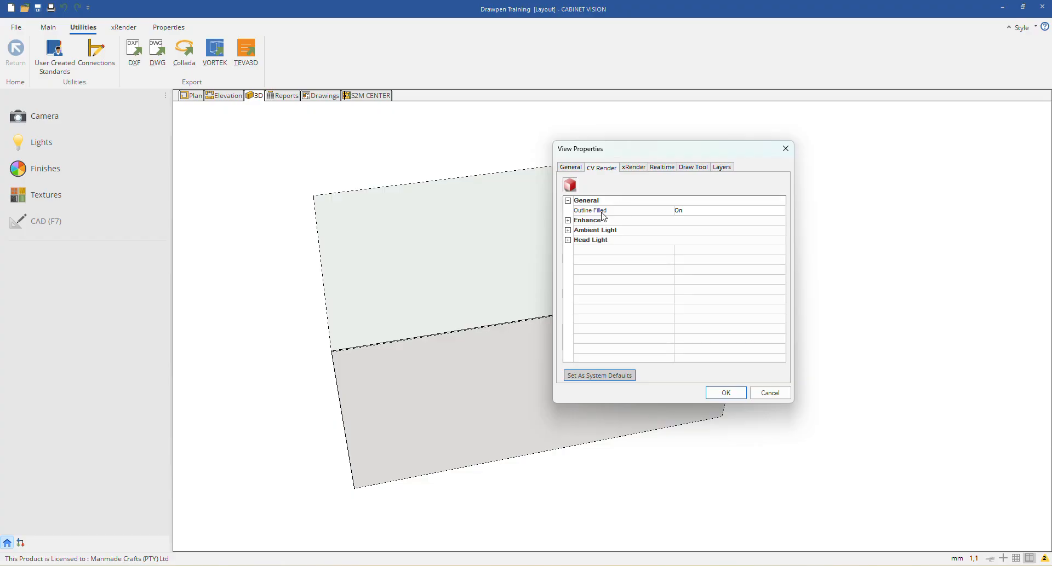
pyautogui.click(711, 212)
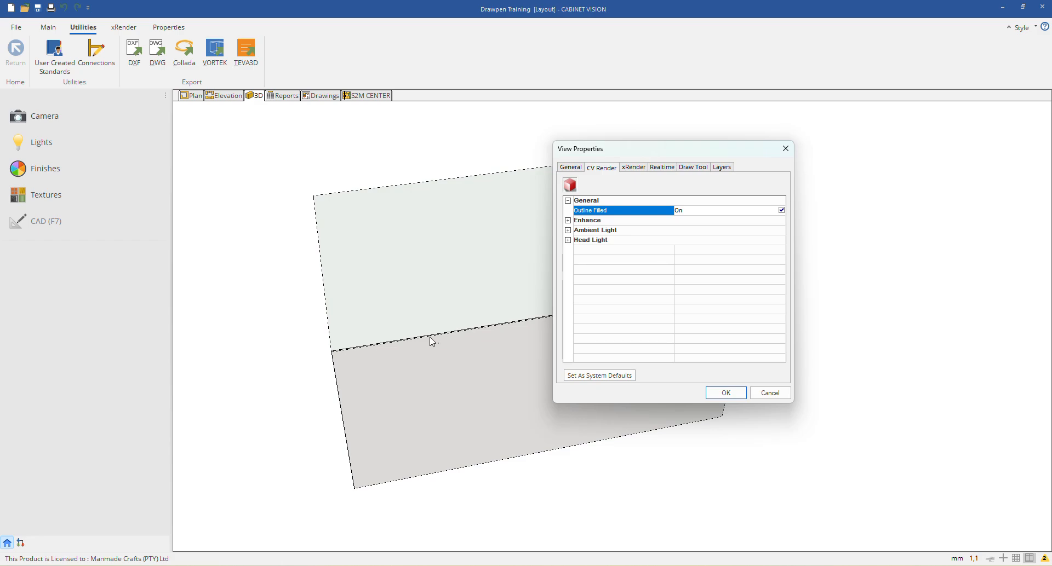
pyautogui.click(568, 221)
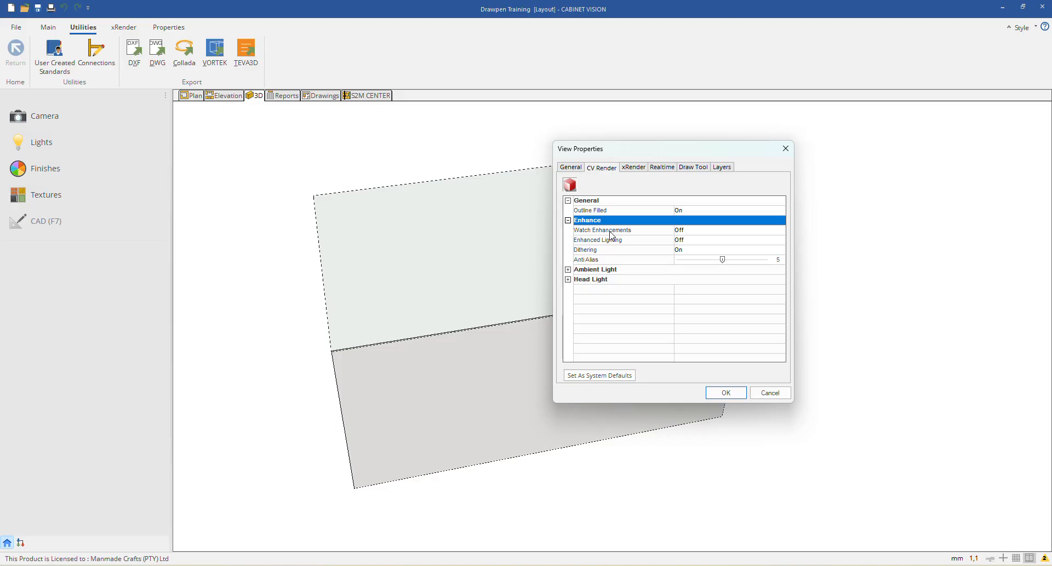
pyautogui.click(690, 230)
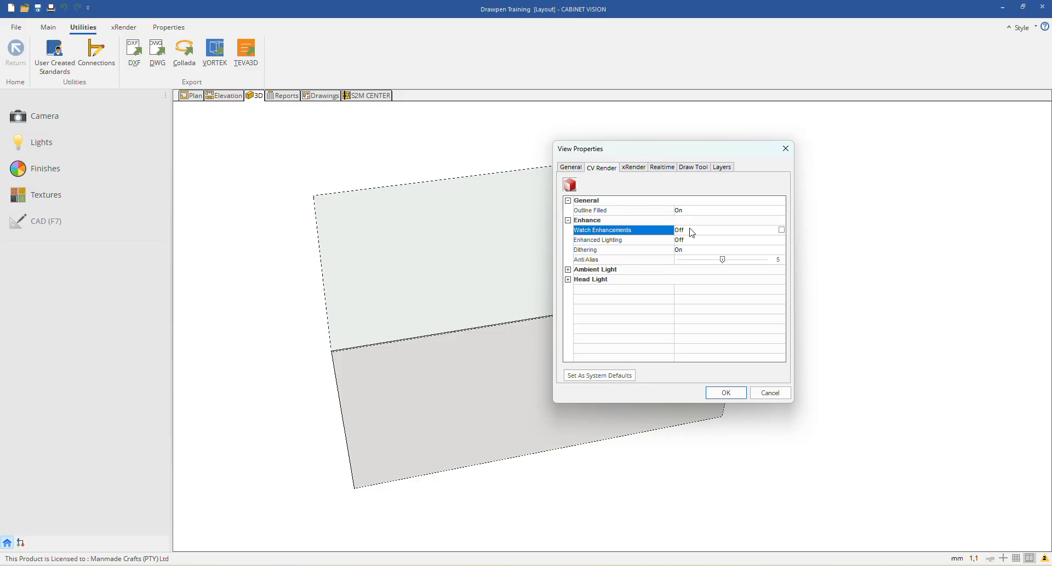
pyautogui.click(628, 241)
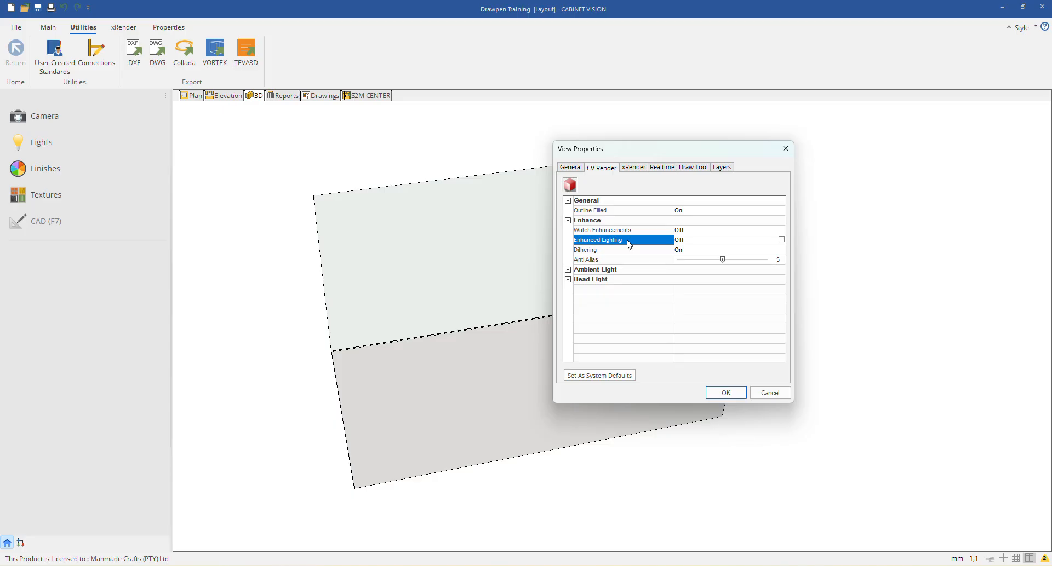
pyautogui.click(707, 239)
# Step: Review the CV Render settings for Dithering, Anti Alias, Ambient Light brightness and Head Light brightness
pyautogui.click(630, 251)
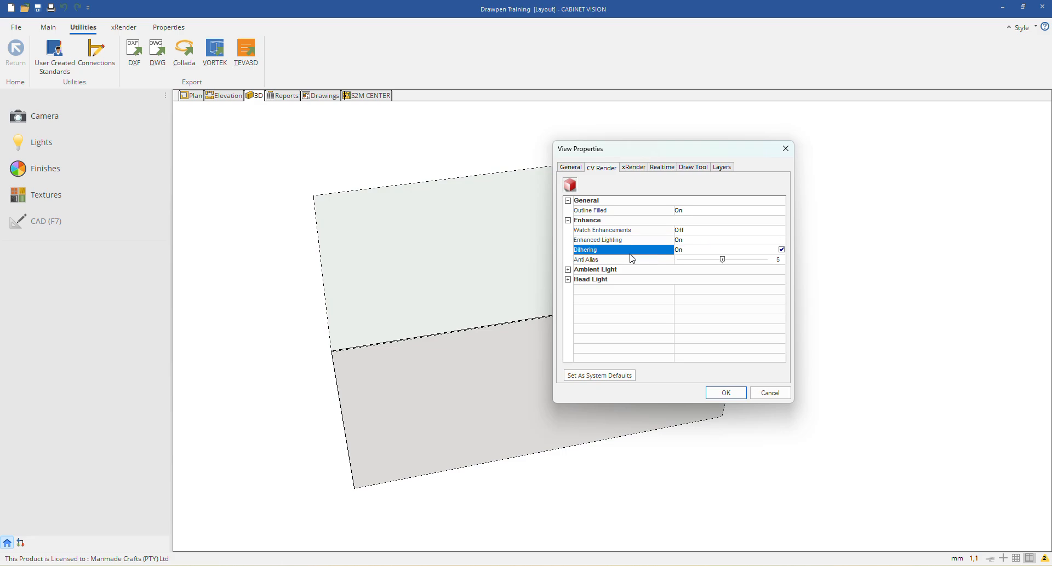
pyautogui.click(630, 259)
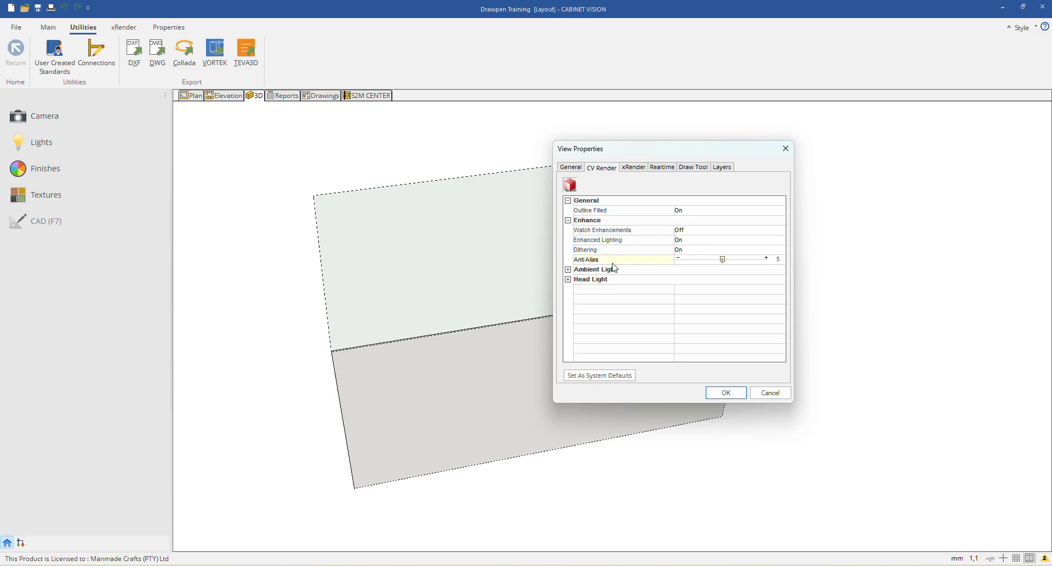
pyautogui.click(723, 260)
pyautogui.click(568, 270)
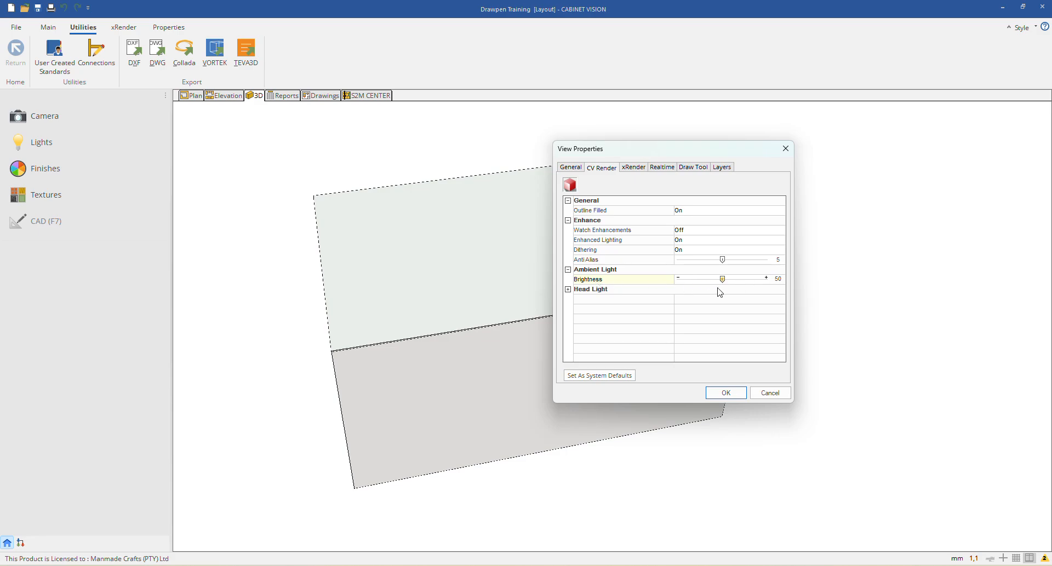
pyautogui.click(568, 290)
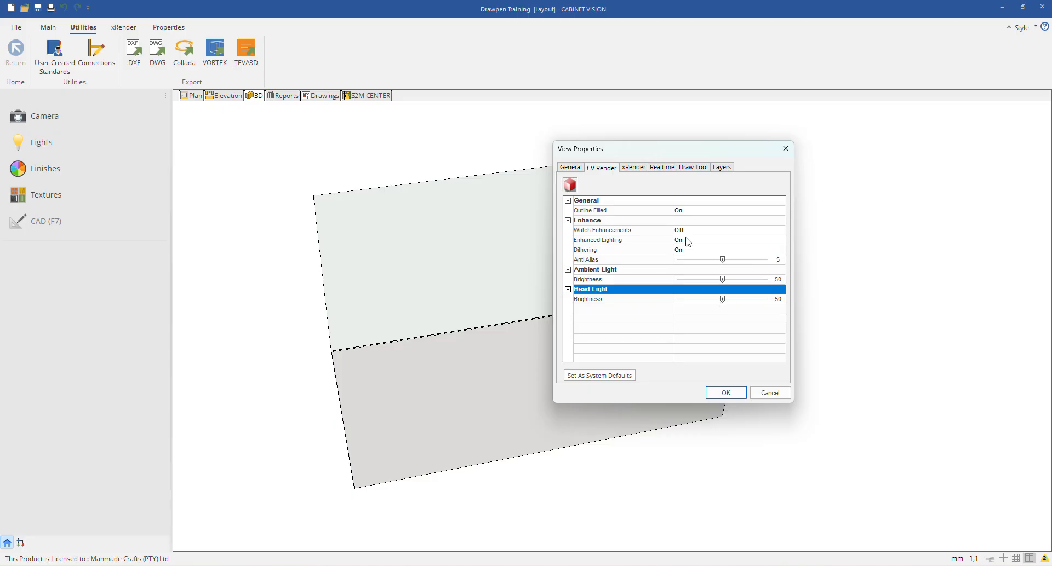
# Step: Turn on Auto Refresh in the view's xRender properties
pyautogui.click(632, 168)
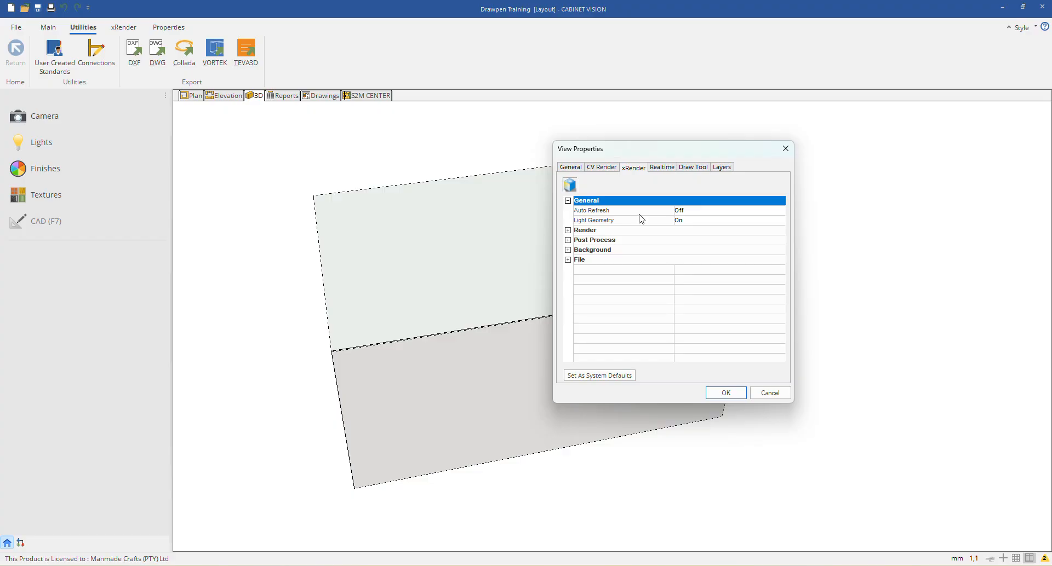
pyautogui.click(639, 214)
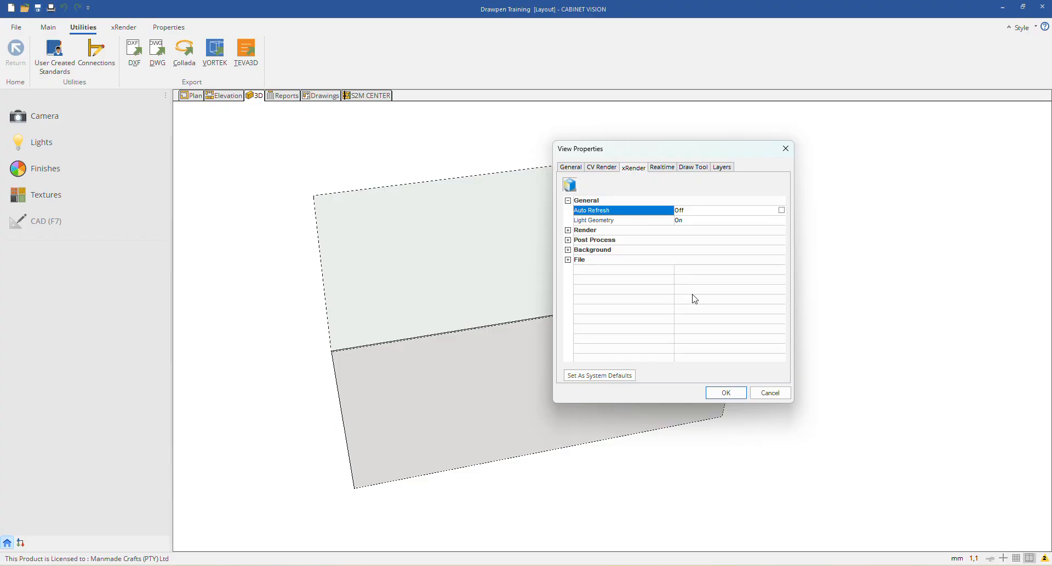
pyautogui.click(694, 213)
# Step: Review xRender's Light Geometry option and the Render settings for Anti Alias, Light Sampling and Reflection Detail
pyautogui.click(662, 221)
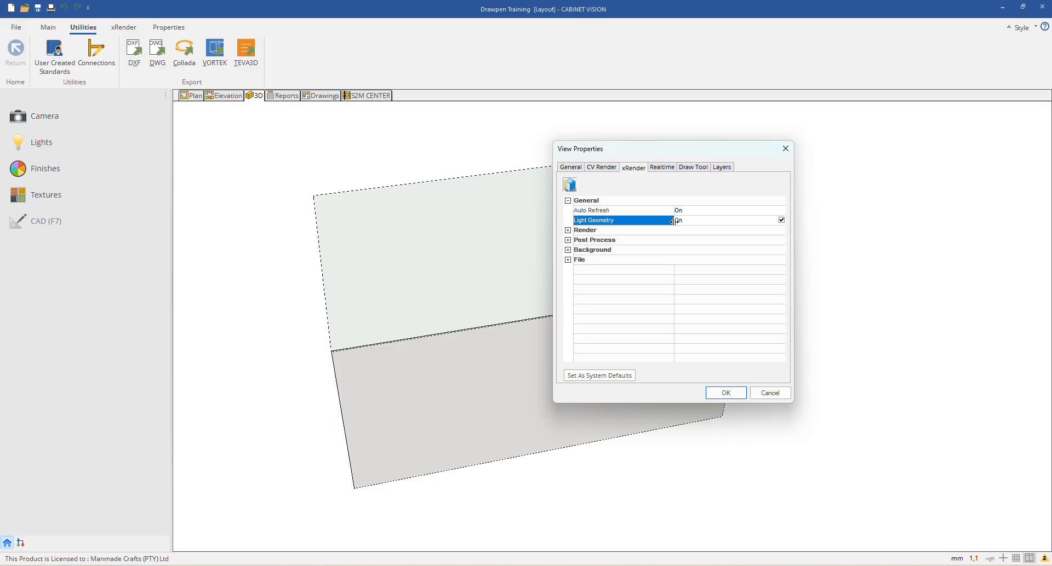
pyautogui.click(568, 230)
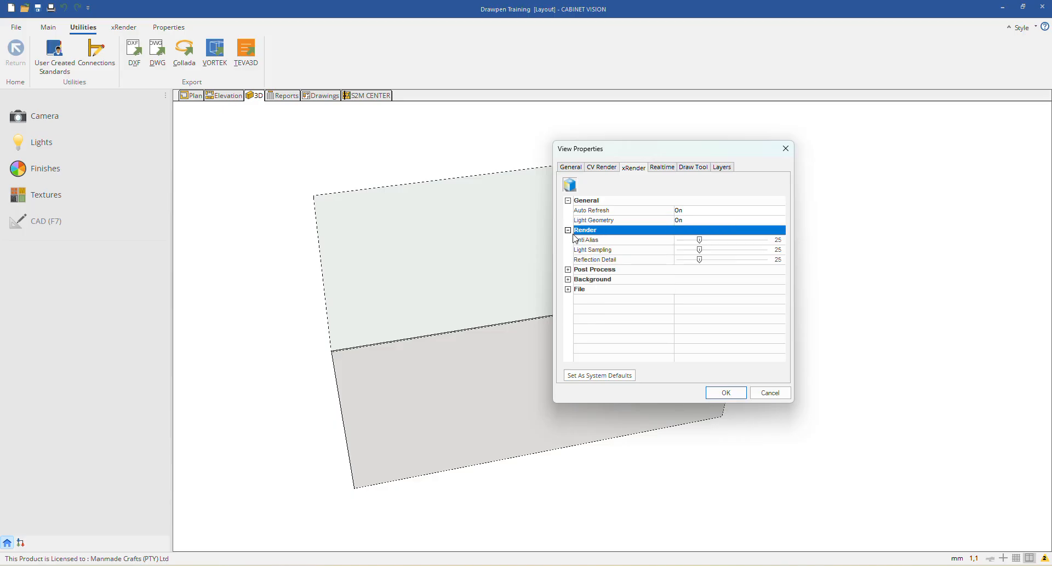
pyautogui.click(623, 251)
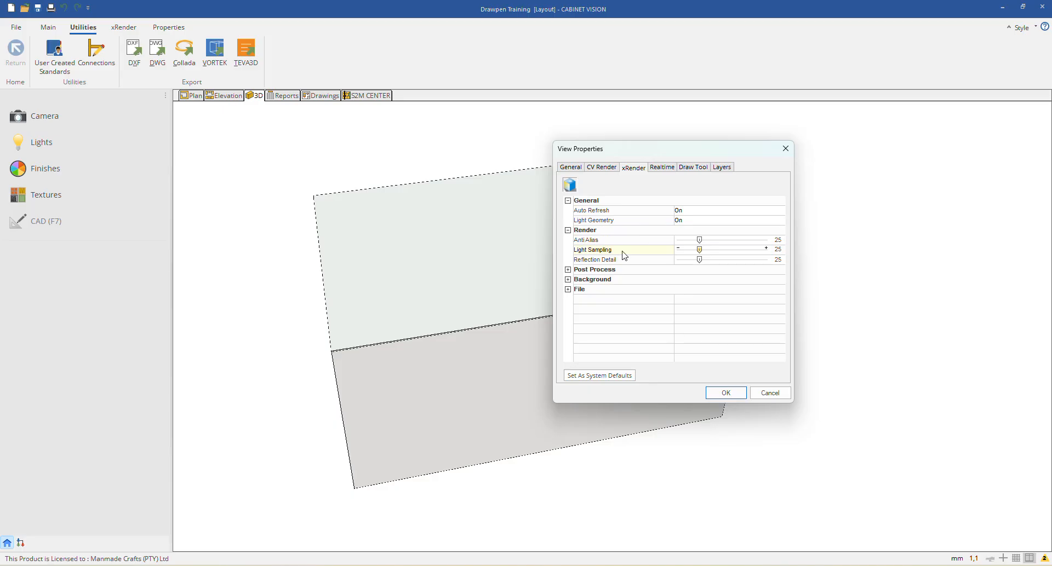
pyautogui.click(629, 261)
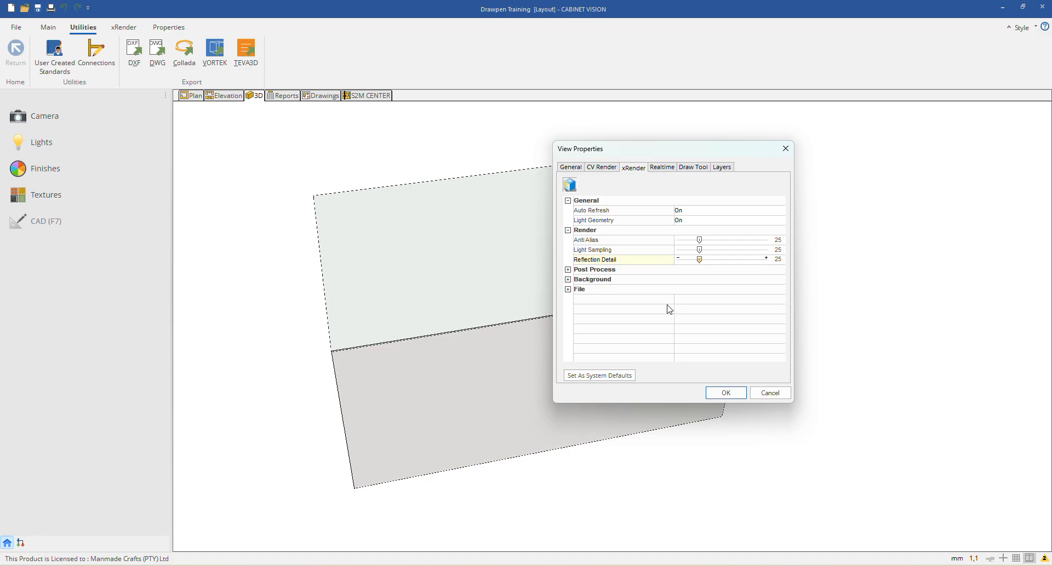
# Step: Turn off Image Editing in the xRender Post Process settings
pyautogui.click(569, 270)
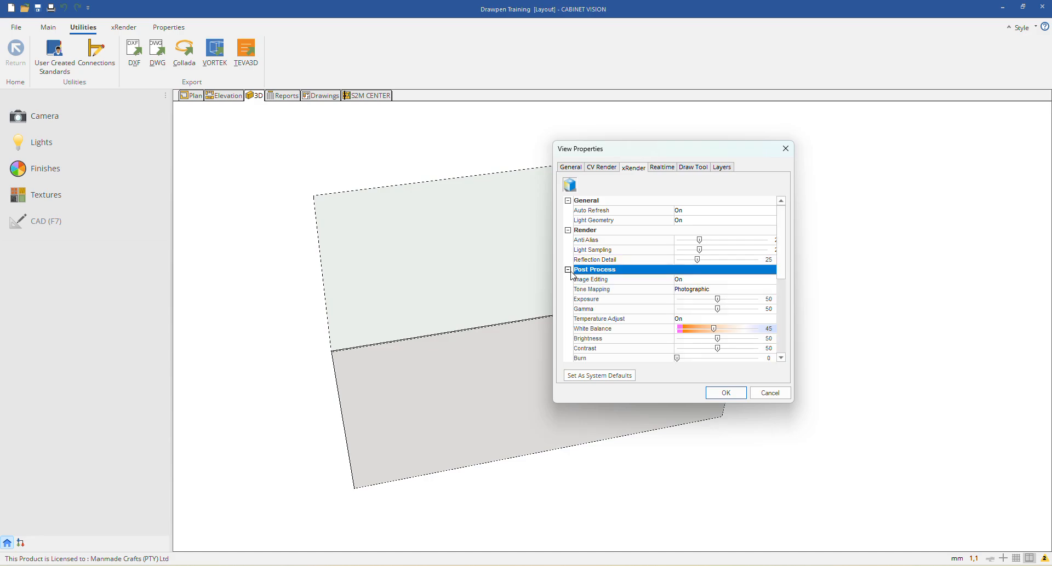
pyautogui.click(661, 281)
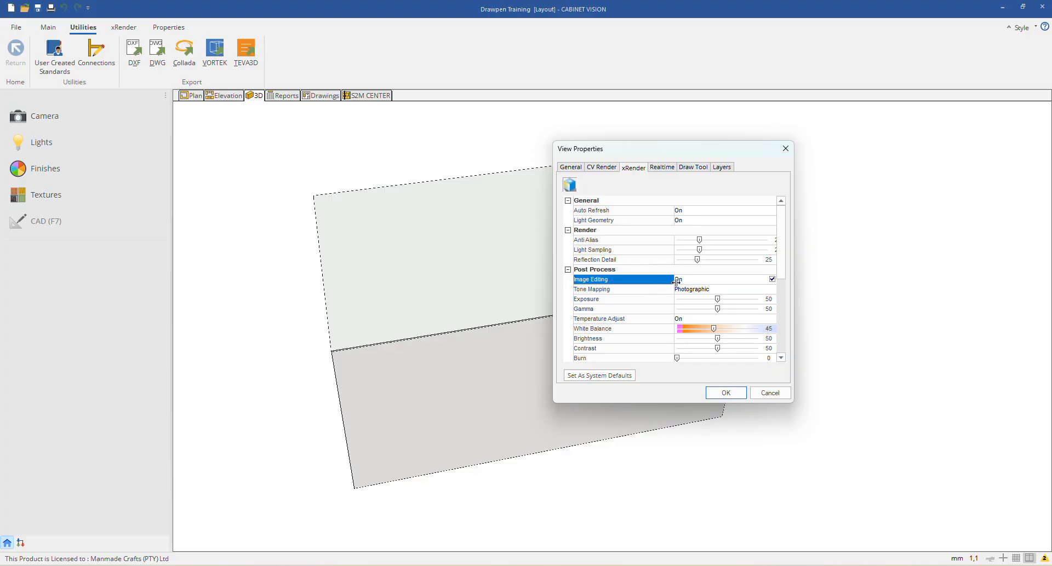
pyautogui.doubleClick(712, 279)
# Step: Review the Post Process Tone Mapping choices and the Exposure and Gamma settings without changing them
pyautogui.click(658, 291)
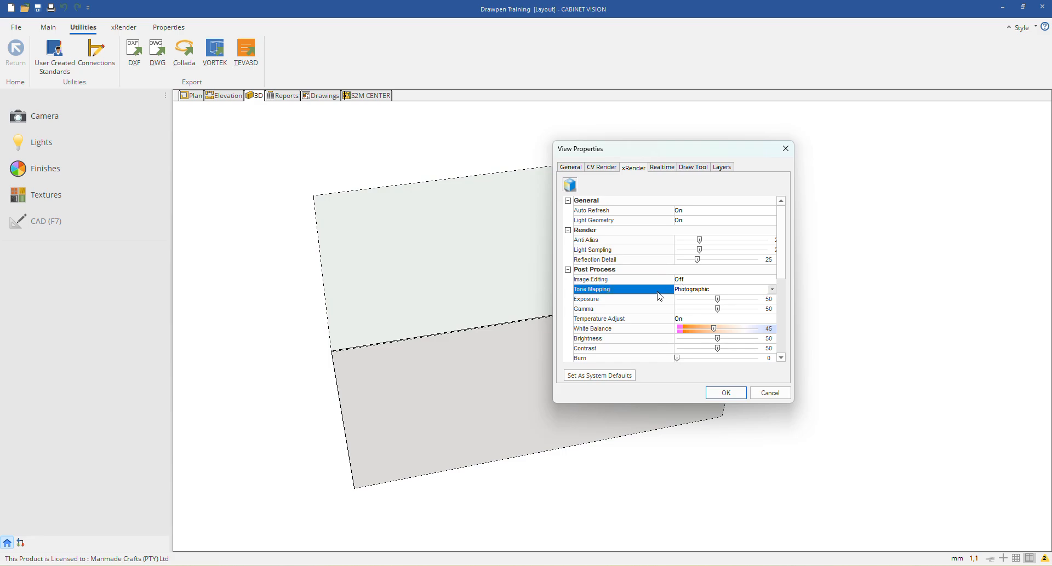
pyautogui.click(712, 290)
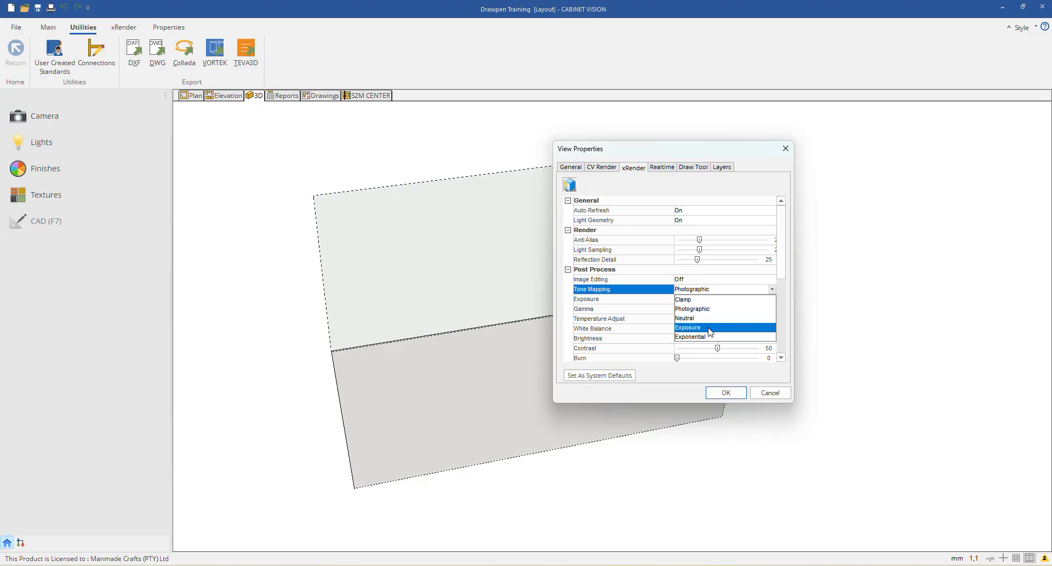
pyautogui.click(607, 304)
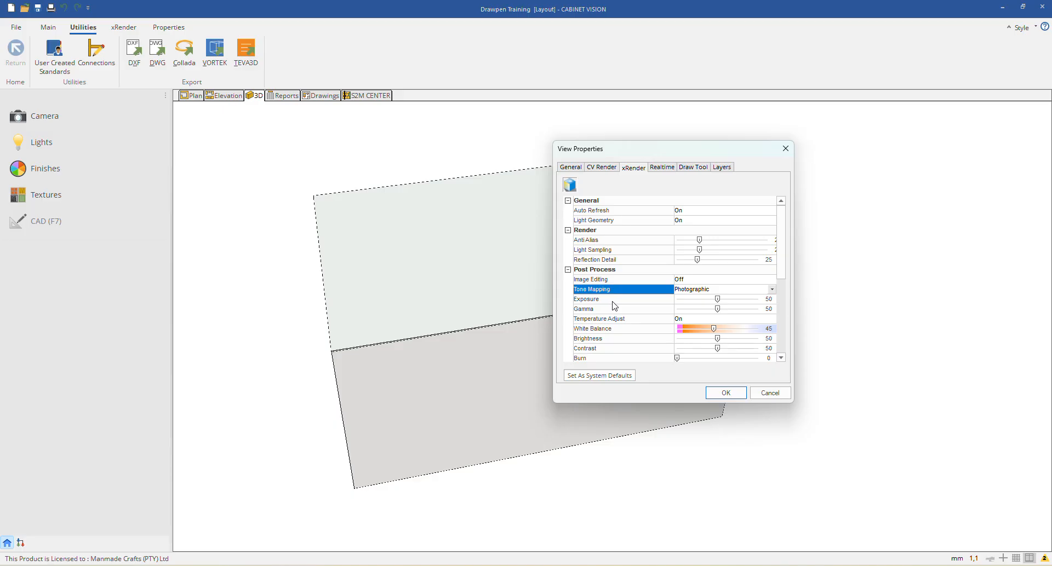
pyautogui.click(614, 301)
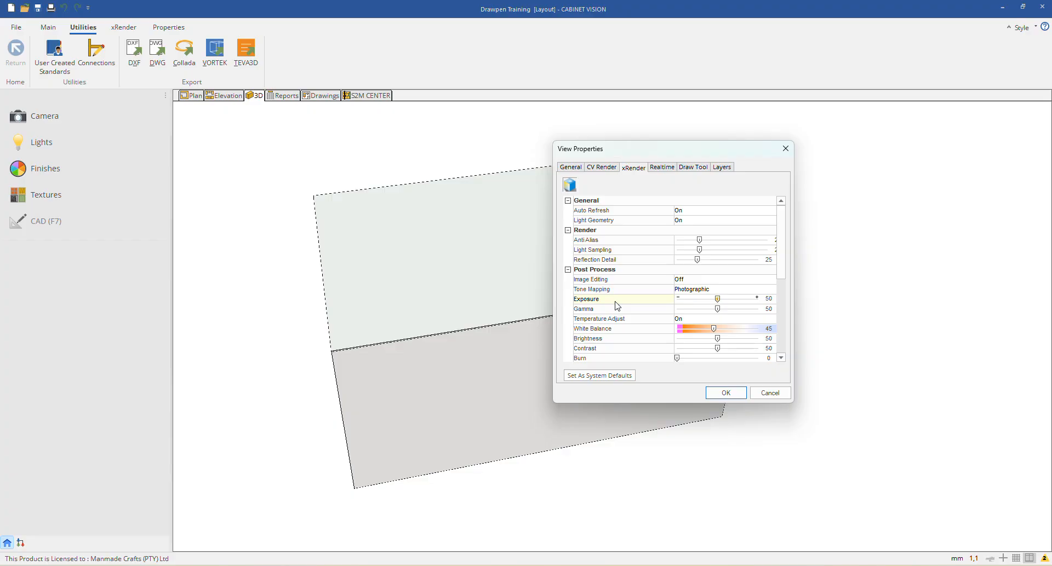
pyautogui.scroll(-1, 617, 305)
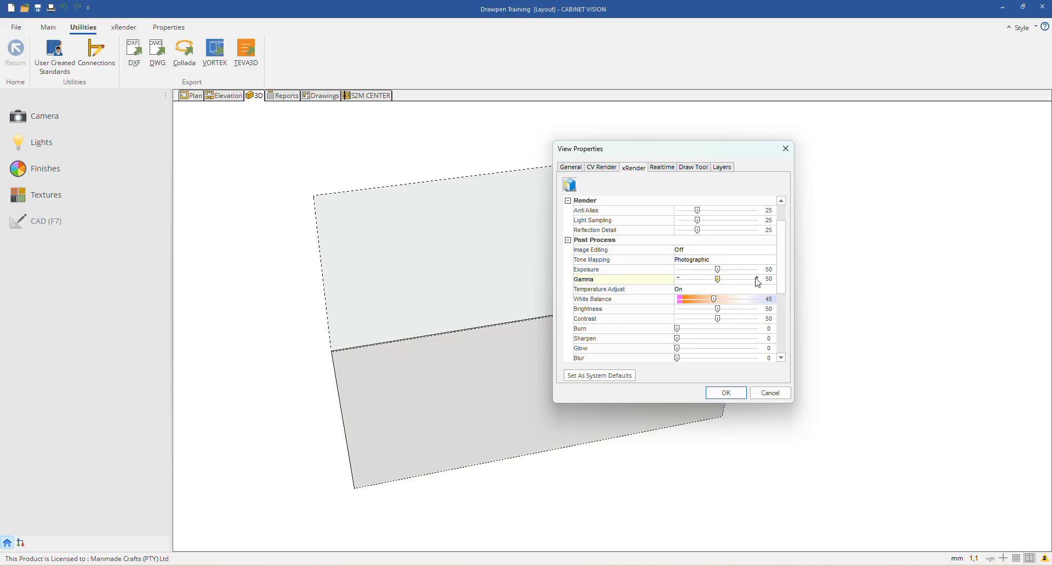
# Step: Toggle the Post Process Temperature Adjust option off and back on
pyautogui.click(620, 290)
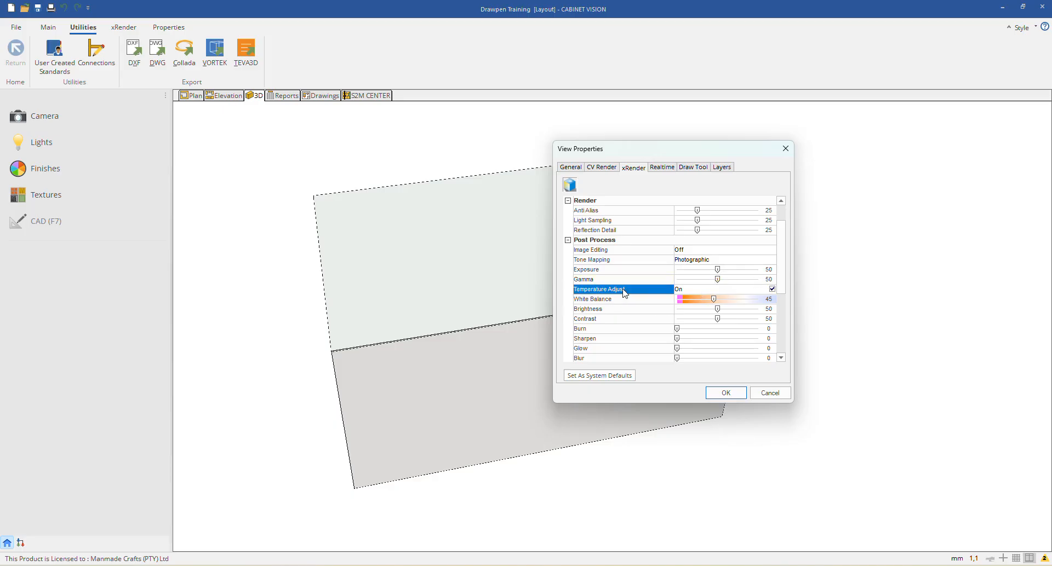
pyautogui.click(696, 289)
pyautogui.click(695, 290)
pyautogui.click(685, 290)
pyautogui.click(700, 291)
# Step: Review the Post Process Brightness, Contrast, Burn, Sharpen, Glow and Blur settings
pyautogui.click(636, 310)
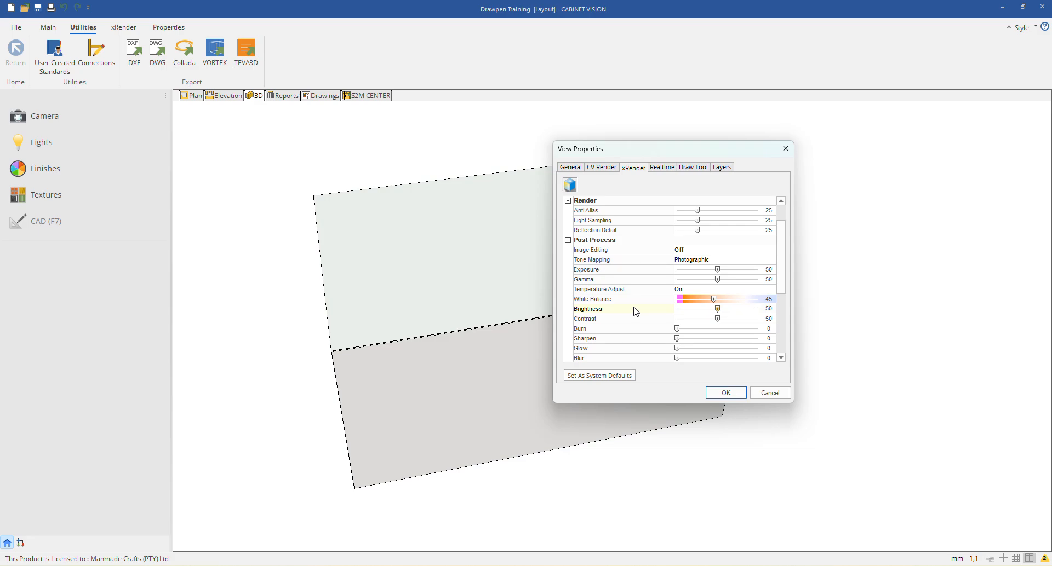
pyautogui.click(626, 320)
pyautogui.click(623, 330)
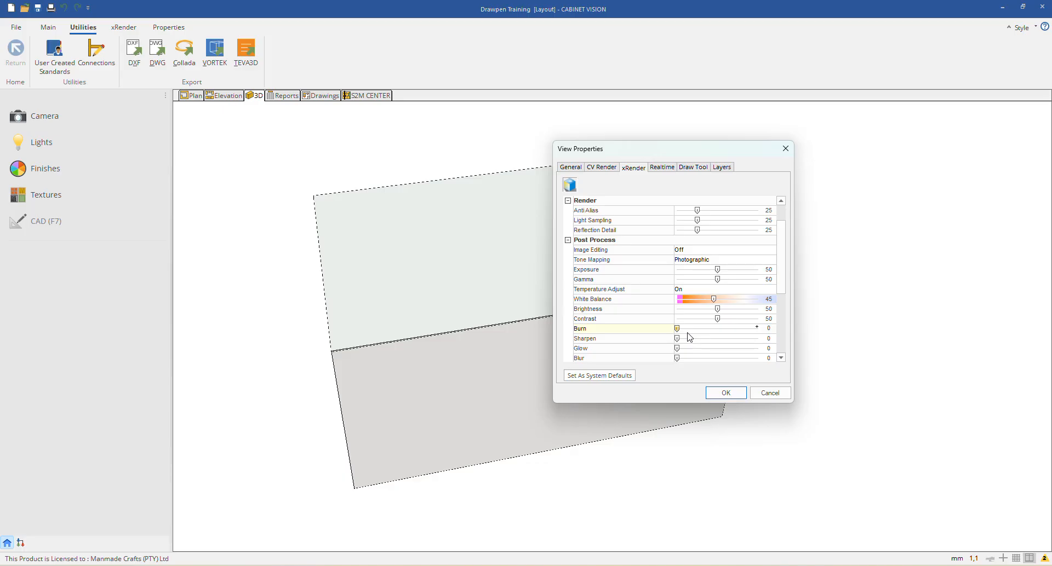
pyautogui.click(604, 340)
pyautogui.click(597, 347)
pyautogui.scroll(-2, 597, 348)
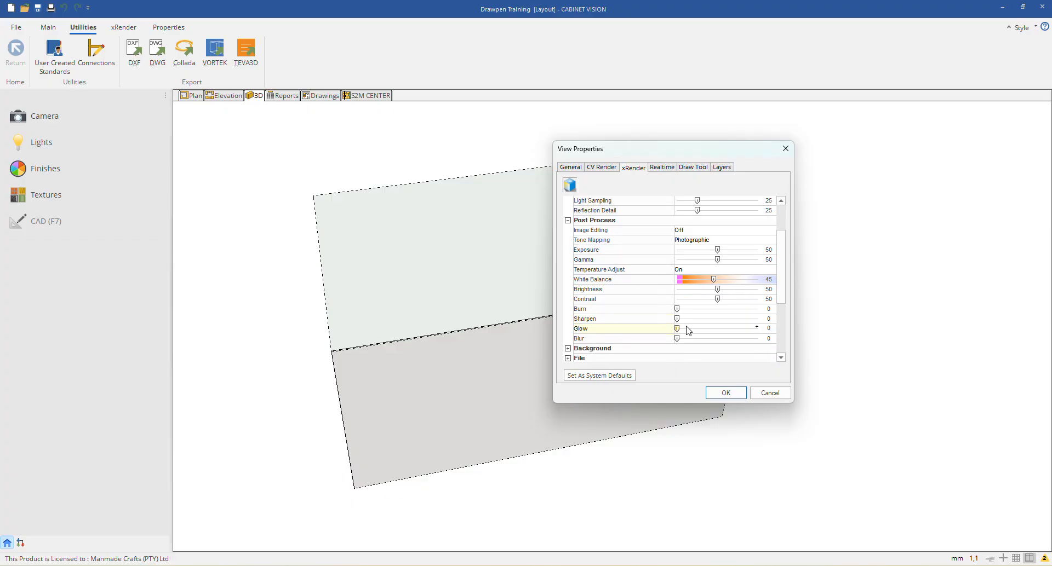
pyautogui.click(616, 342)
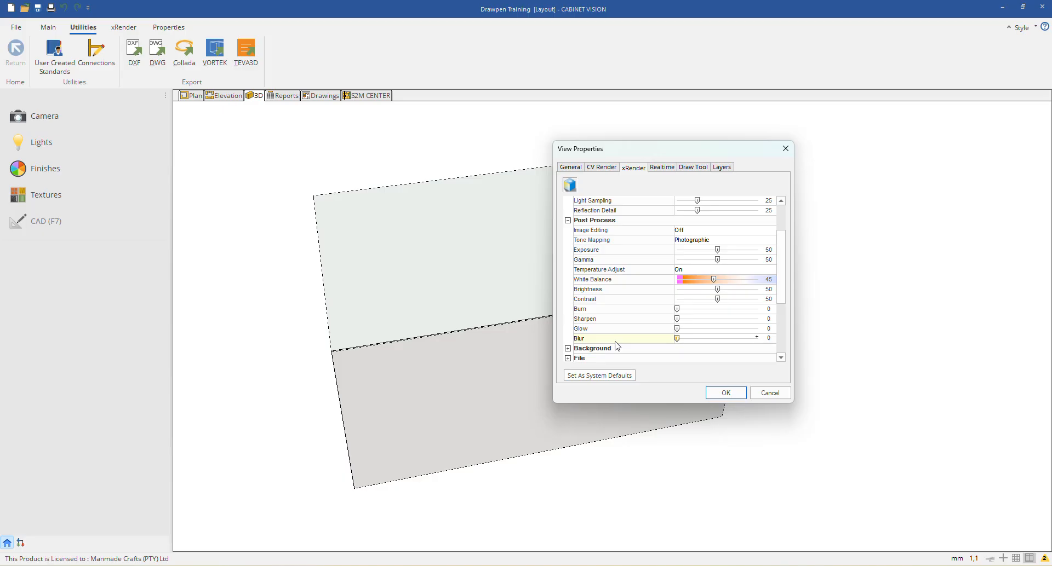
pyautogui.scroll(-3, 618, 345)
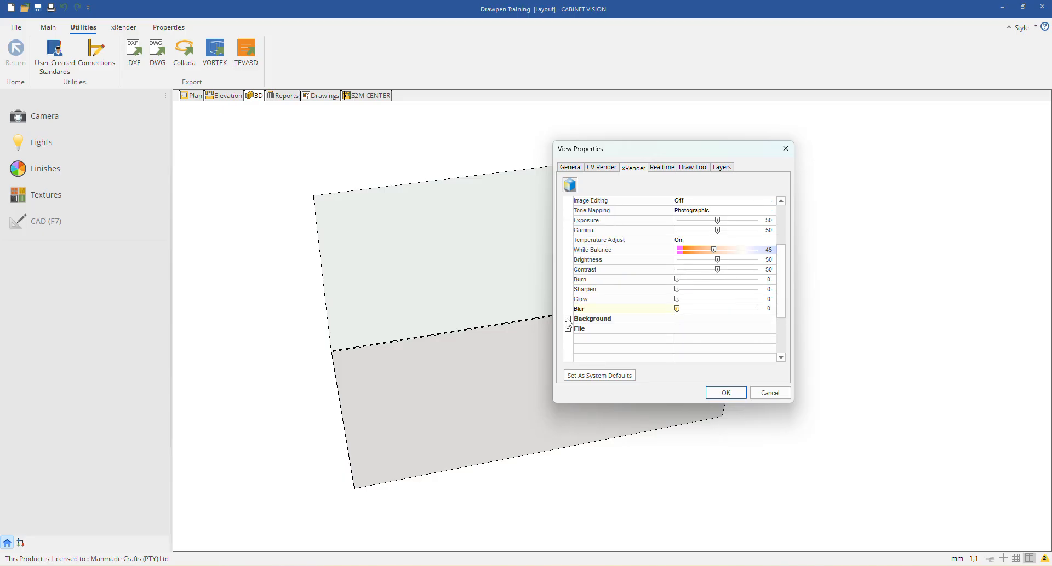
# Step: Expand the xRender Background settings and review the available background Style choices without changing the style
pyautogui.click(568, 320)
pyautogui.scroll(-4, 581, 327)
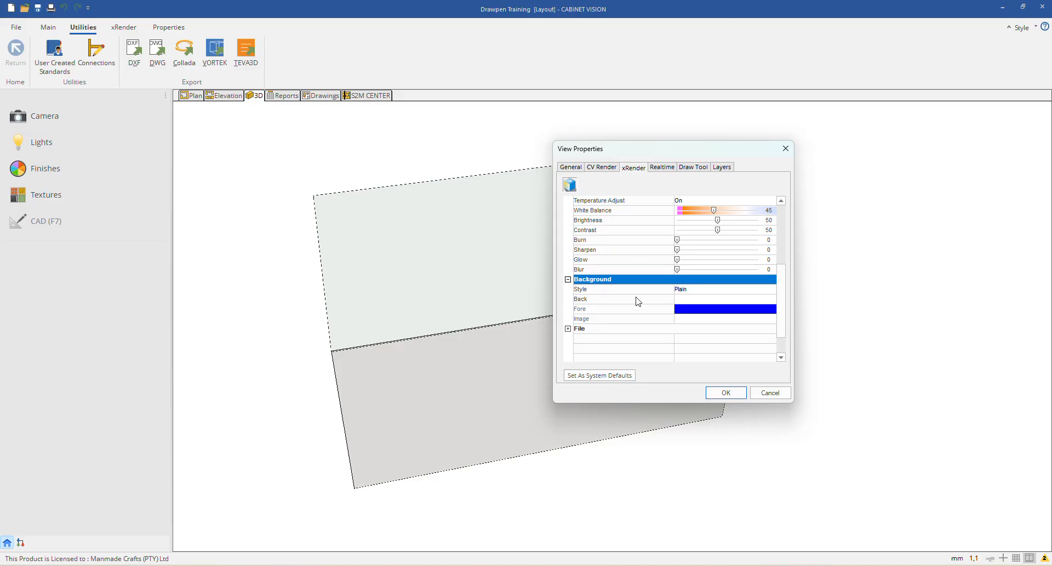
pyautogui.click(734, 291)
pyautogui.click(735, 292)
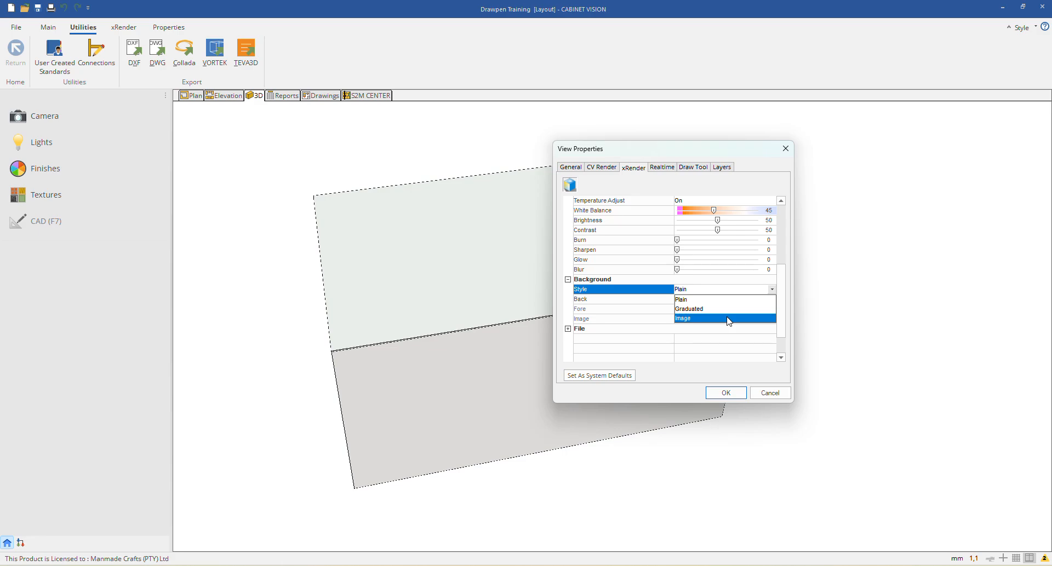
pyautogui.click(657, 293)
# Step: Review the color palette for the background's Back setting and leave the color unchanged
pyautogui.click(659, 303)
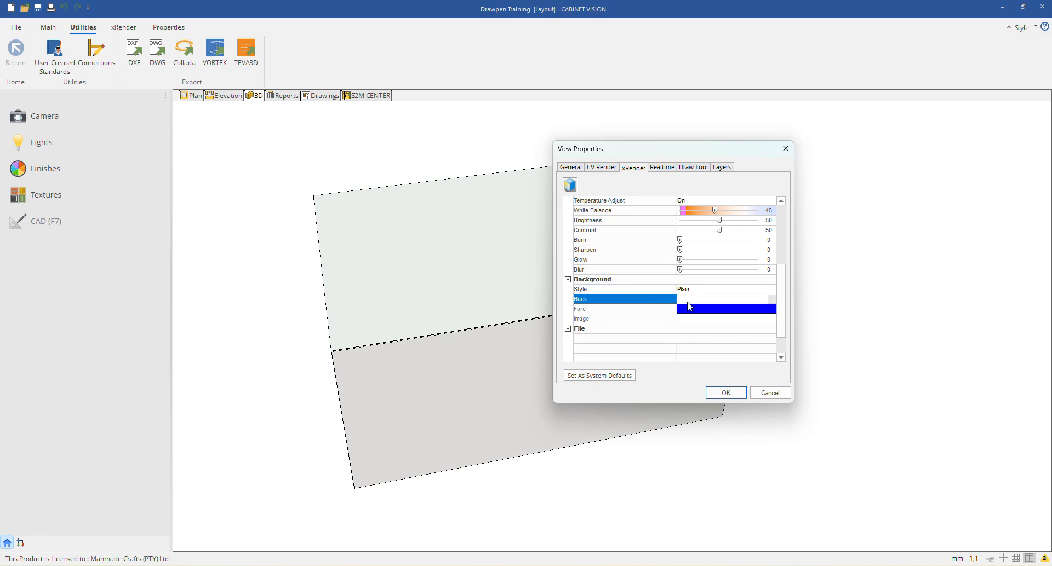
pyautogui.click(758, 303)
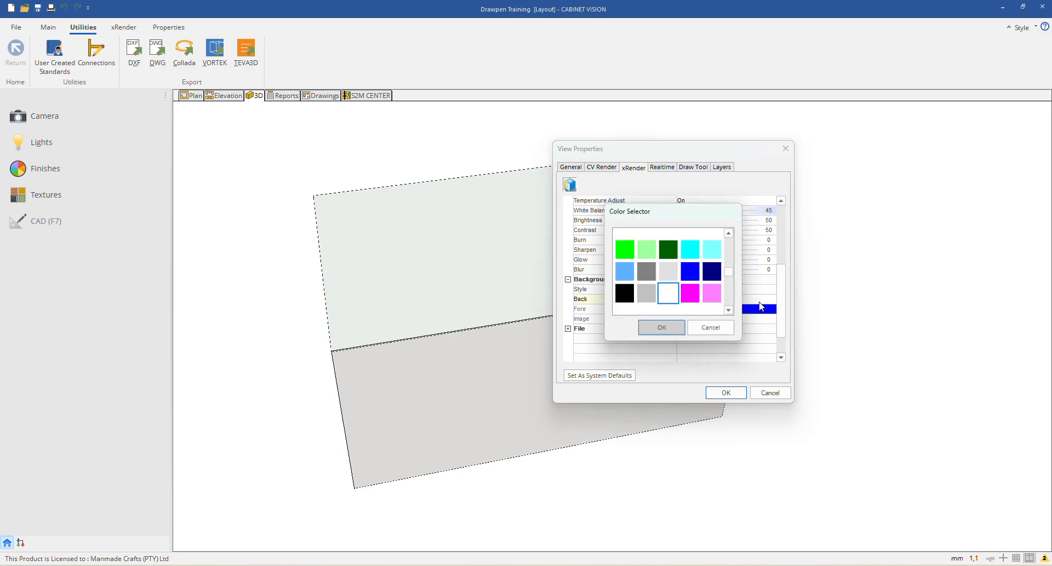
pyautogui.click(710, 327)
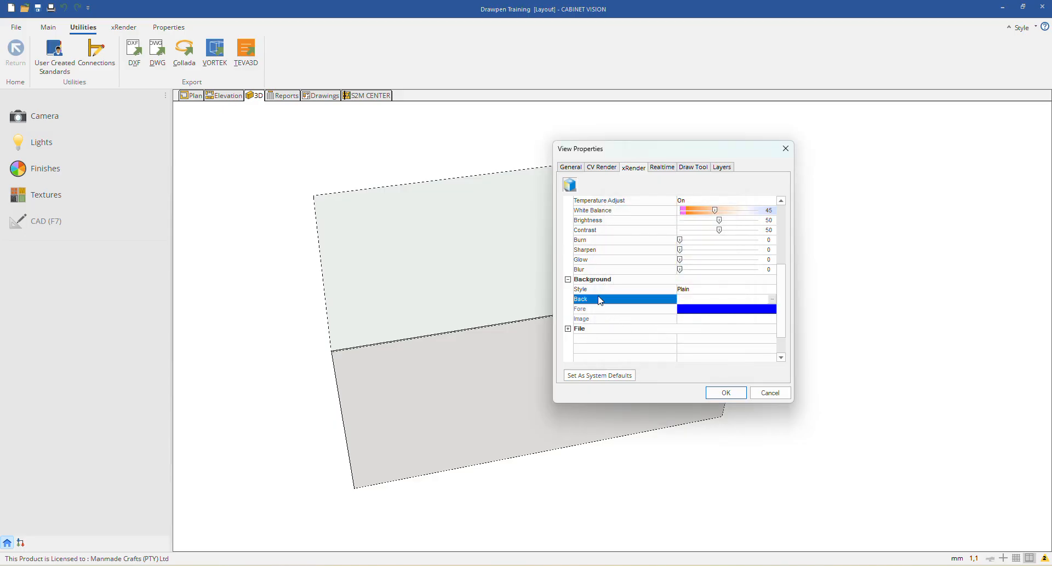
pyautogui.click(772, 299)
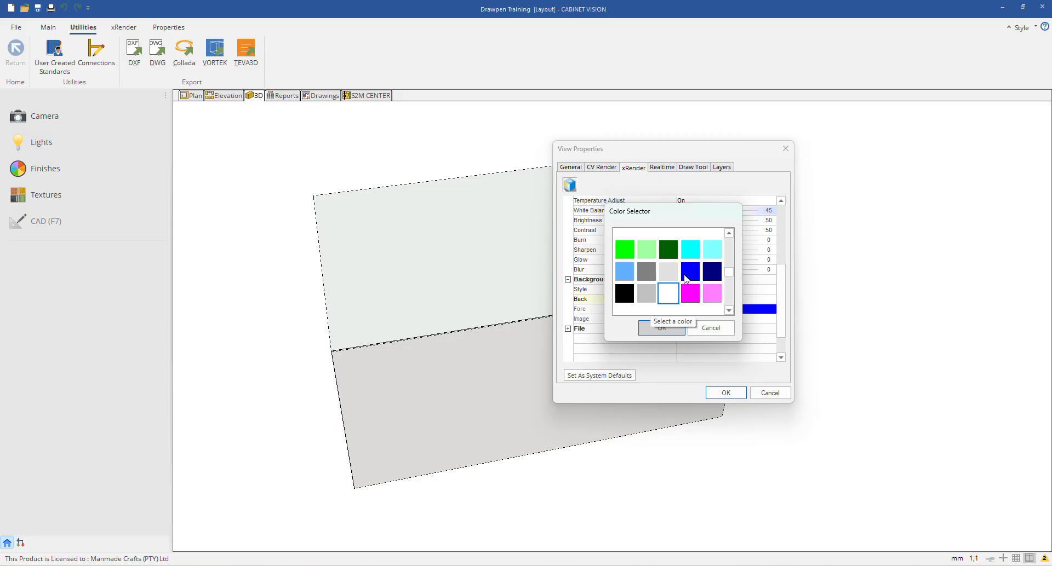
pyautogui.click(710, 327)
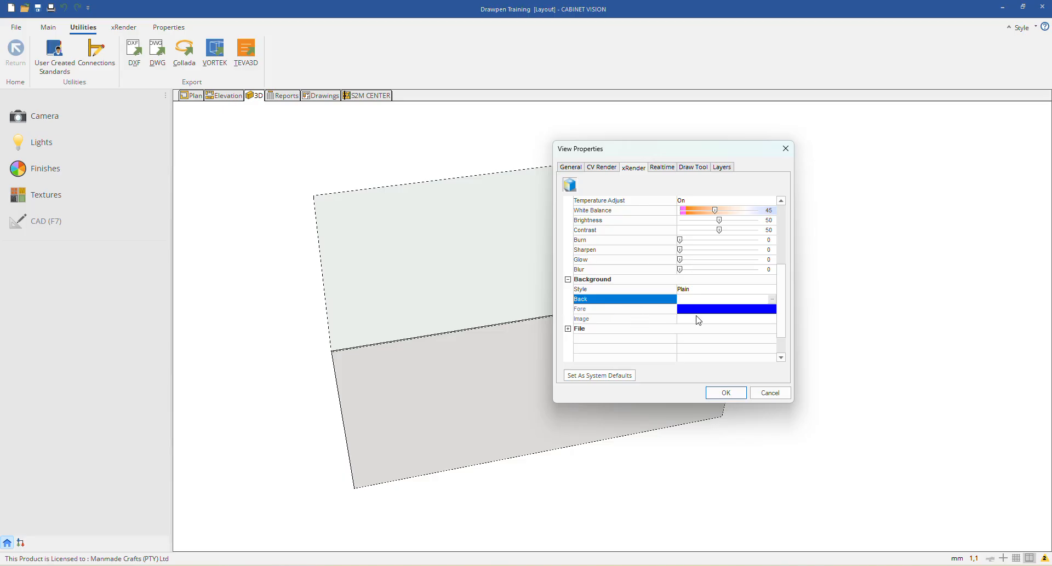
# Step: Set the xRender background Style to Graduated and examine its Back and Fore color settings
pyautogui.click(700, 292)
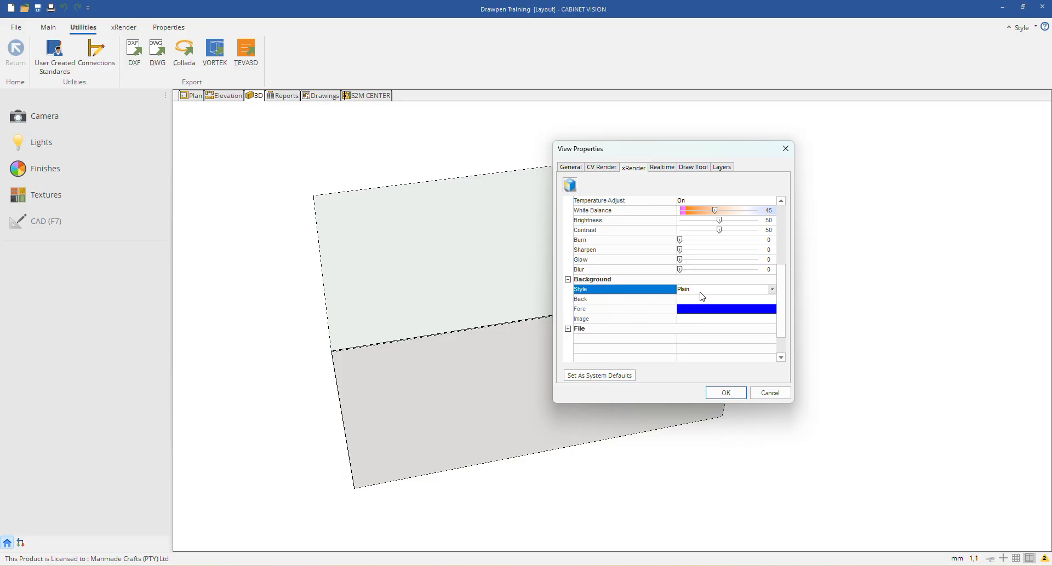
pyautogui.click(699, 292)
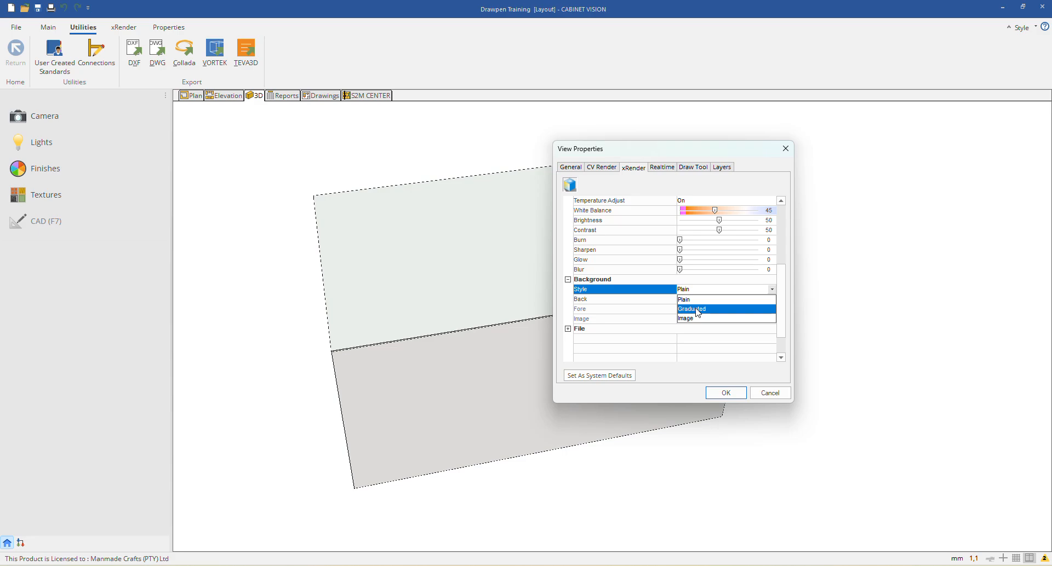
pyautogui.click(698, 310)
pyautogui.click(626, 303)
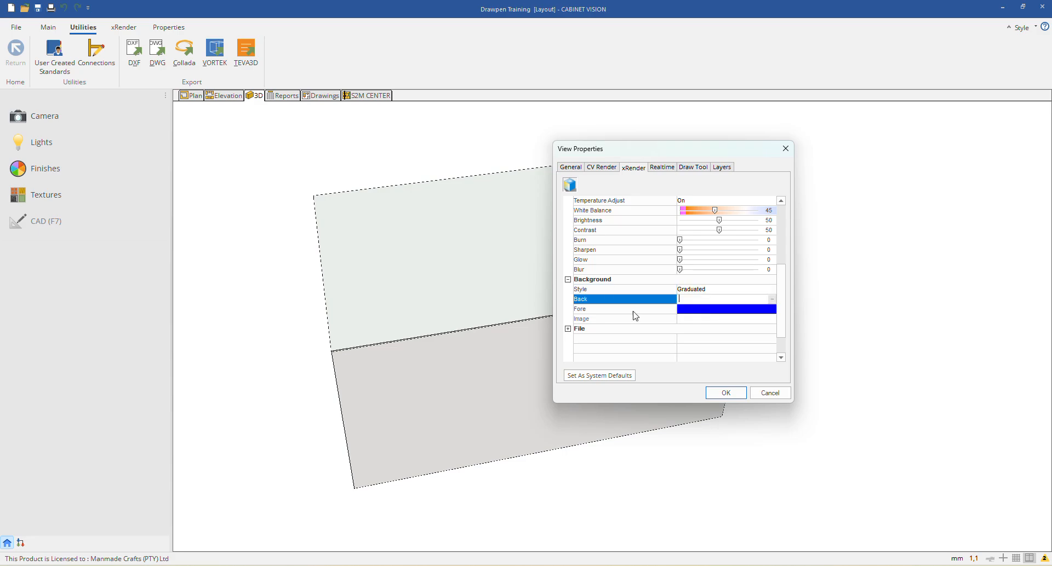
pyautogui.click(642, 312)
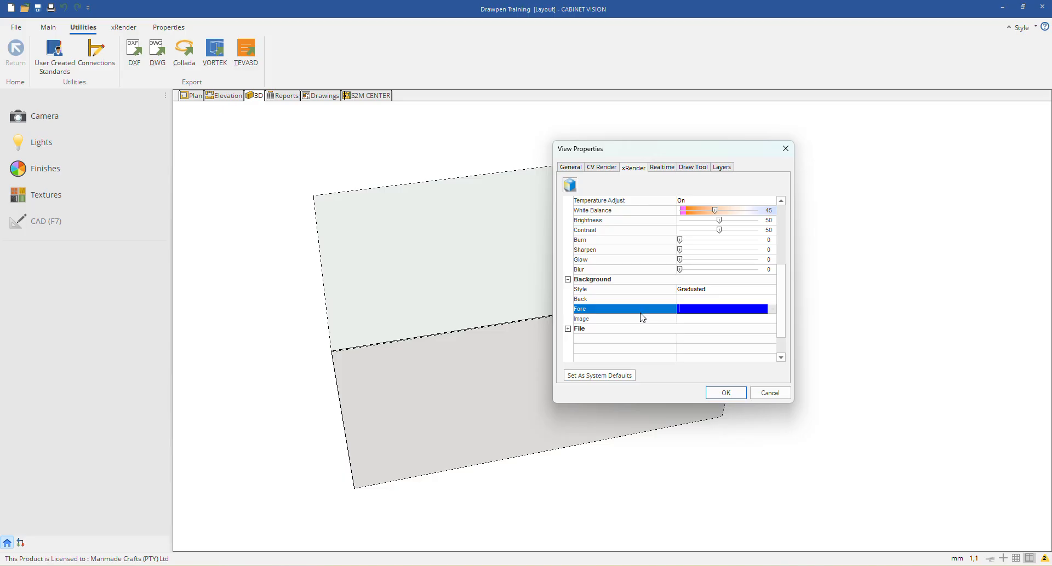
# Step: Set the background Style to Image, check the file types accepted for the background image, and cancel the file selection
pyautogui.click(712, 290)
pyautogui.click(699, 318)
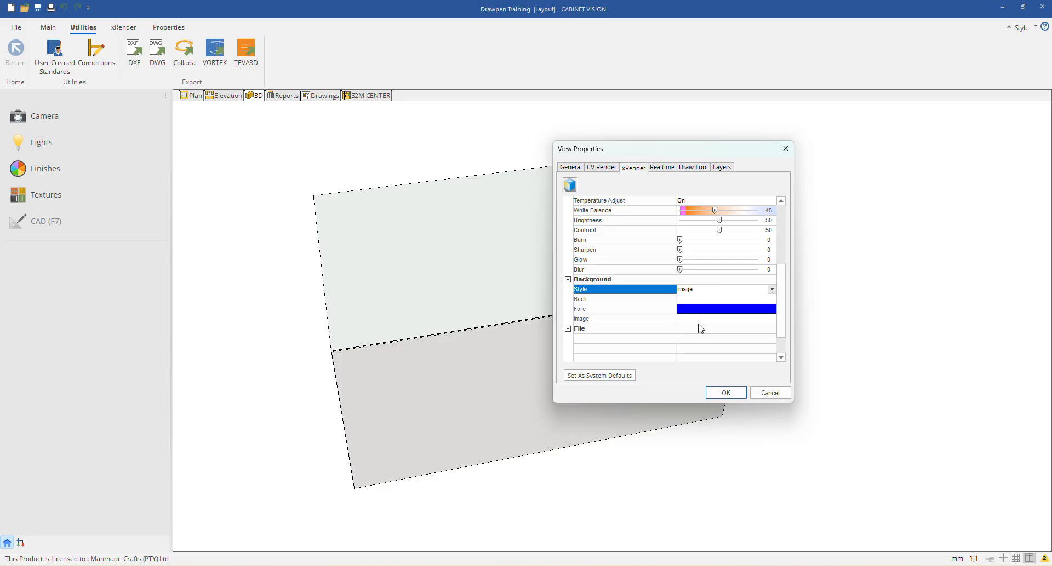
pyautogui.click(617, 320)
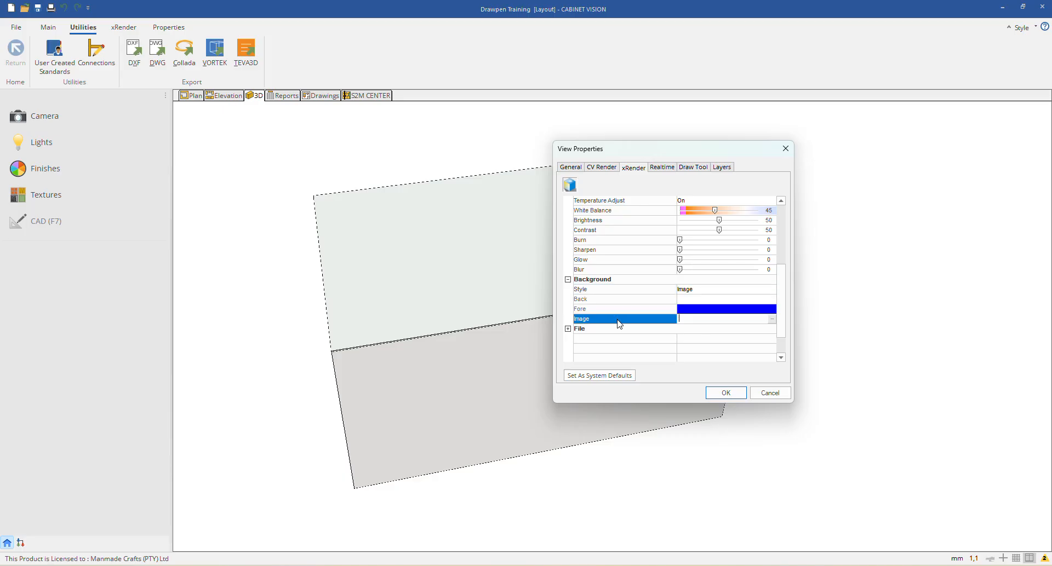
pyautogui.click(771, 320)
pyautogui.click(930, 392)
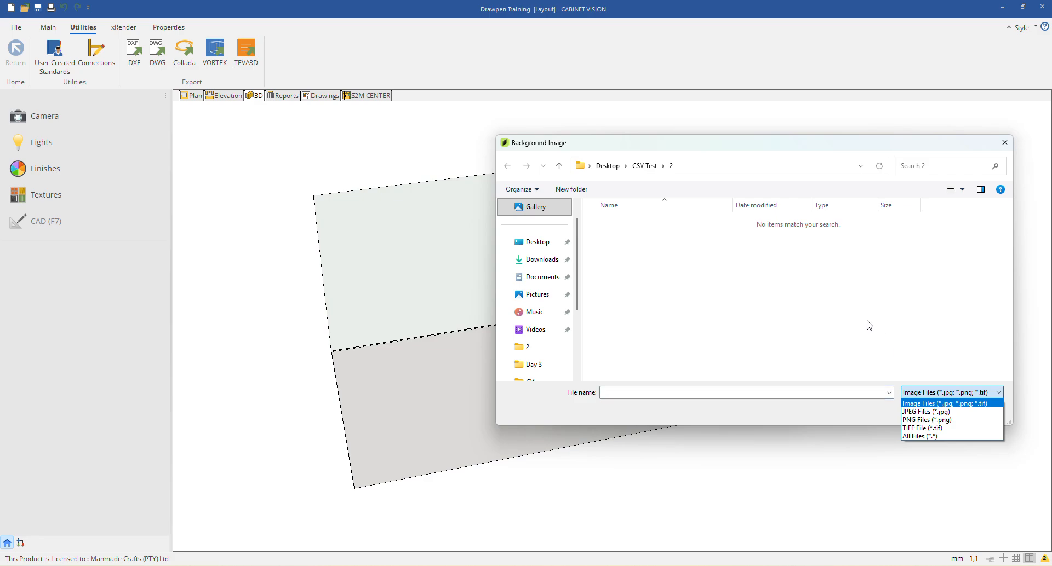
pyautogui.click(880, 316)
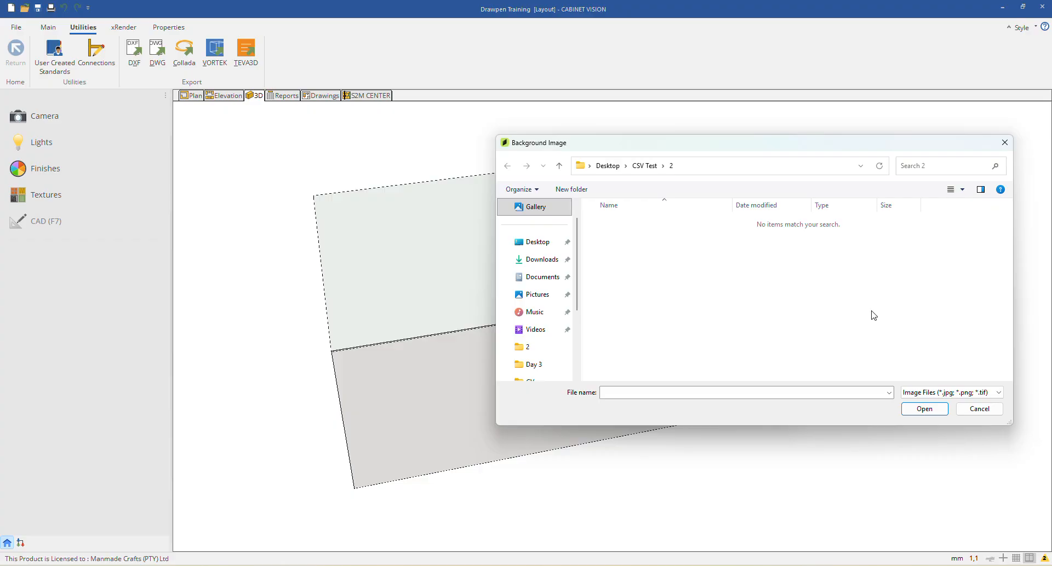
pyautogui.press('Escape')
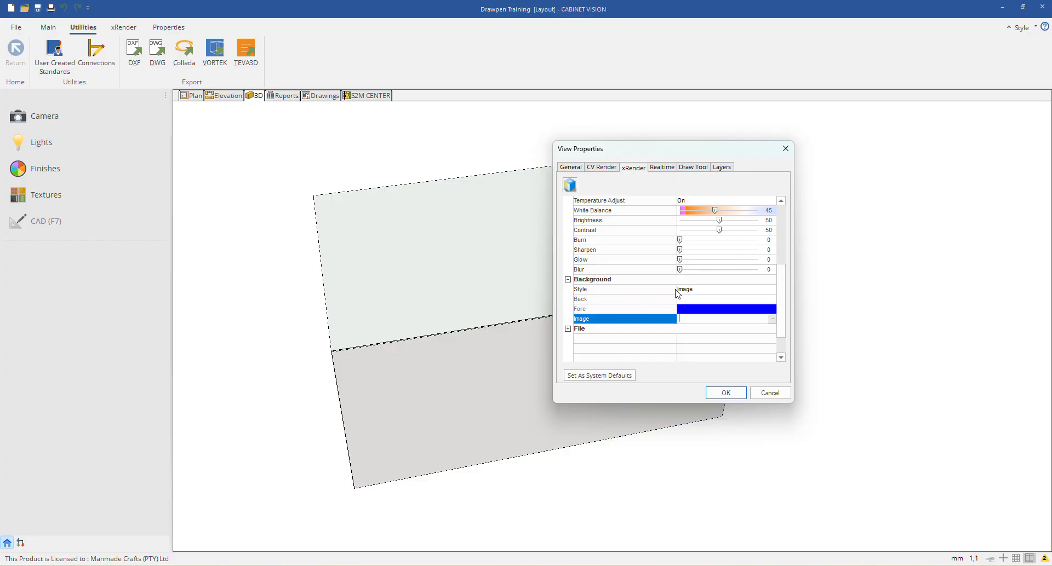
# Step: Set the xRender background Style back to Plain
pyautogui.click(707, 291)
pyautogui.click(710, 292)
pyautogui.click(710, 300)
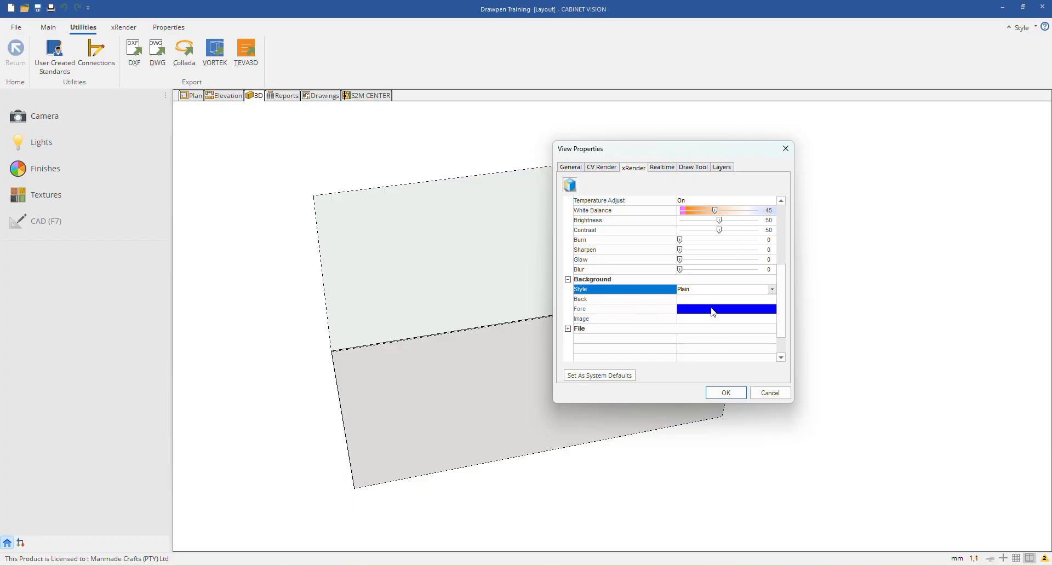
# Step: Expand the xRender File settings and set the render Size to Custom
pyautogui.click(568, 329)
pyautogui.scroll(-1, 611, 319)
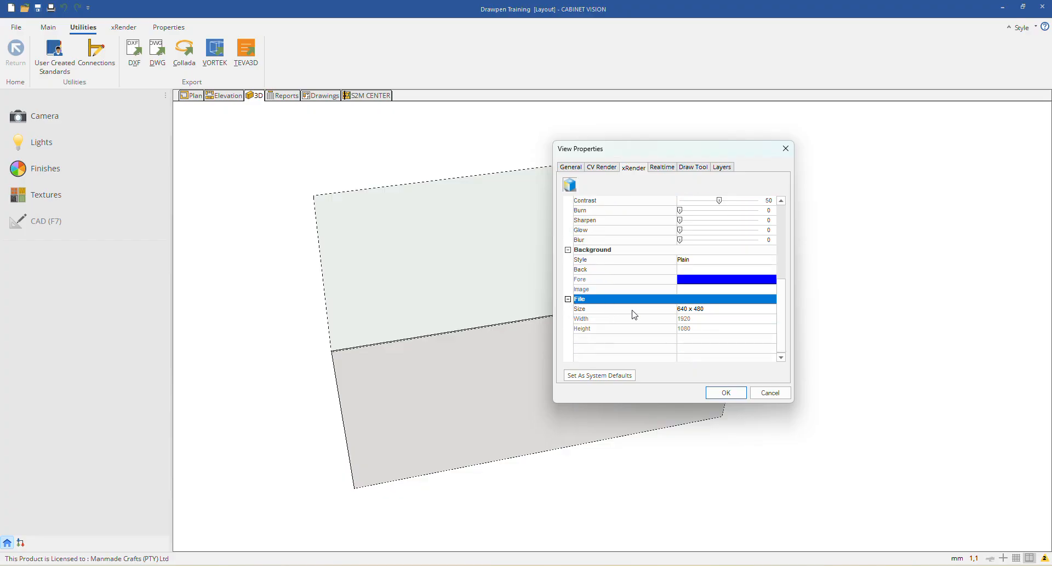
pyautogui.click(724, 309)
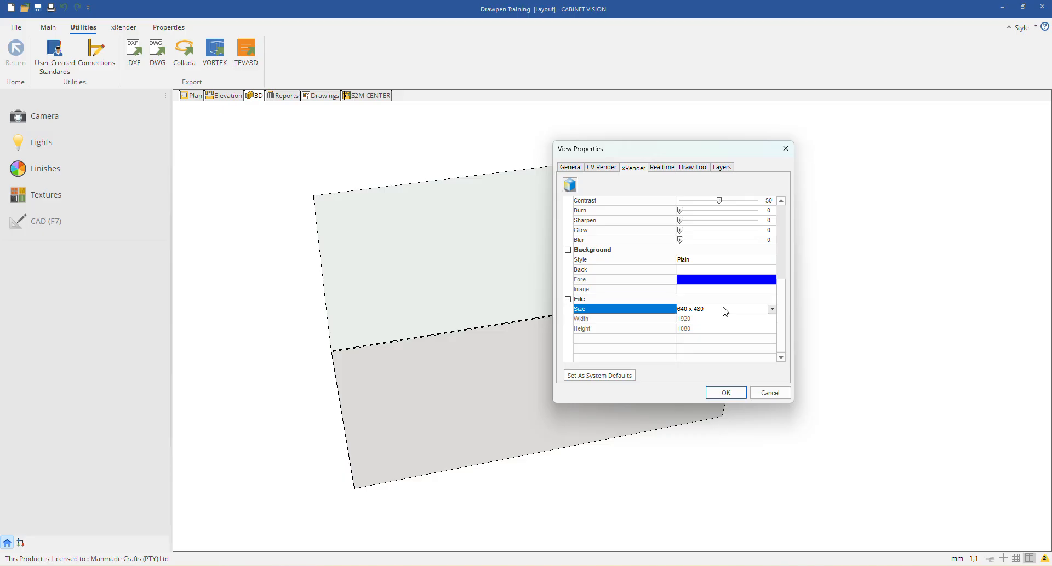
pyautogui.click(771, 309)
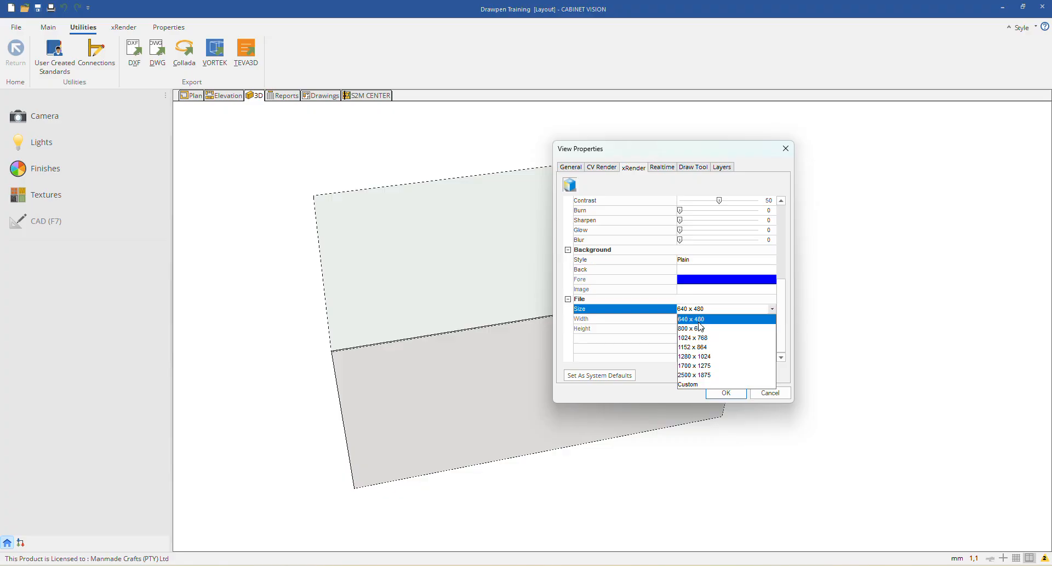
pyautogui.click(702, 385)
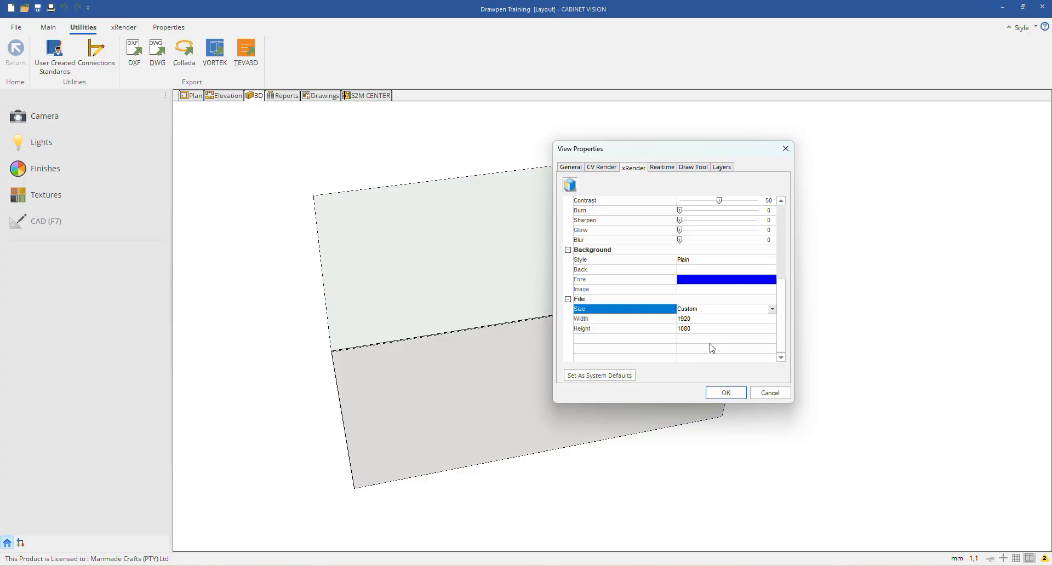
# Step: Review the Width and Height settings of the custom render size without changing them
pyautogui.click(697, 319)
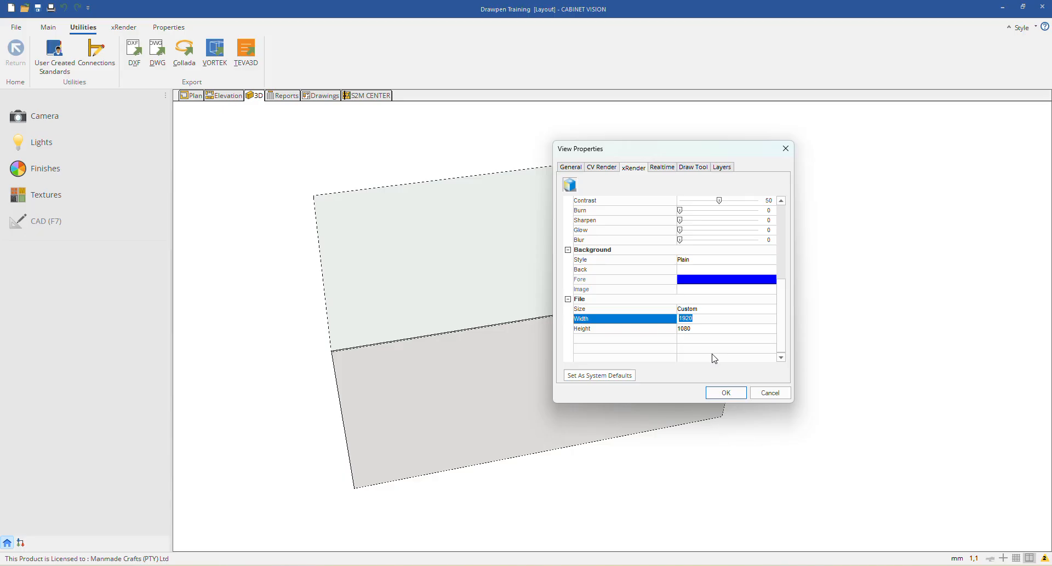
pyautogui.click(715, 329)
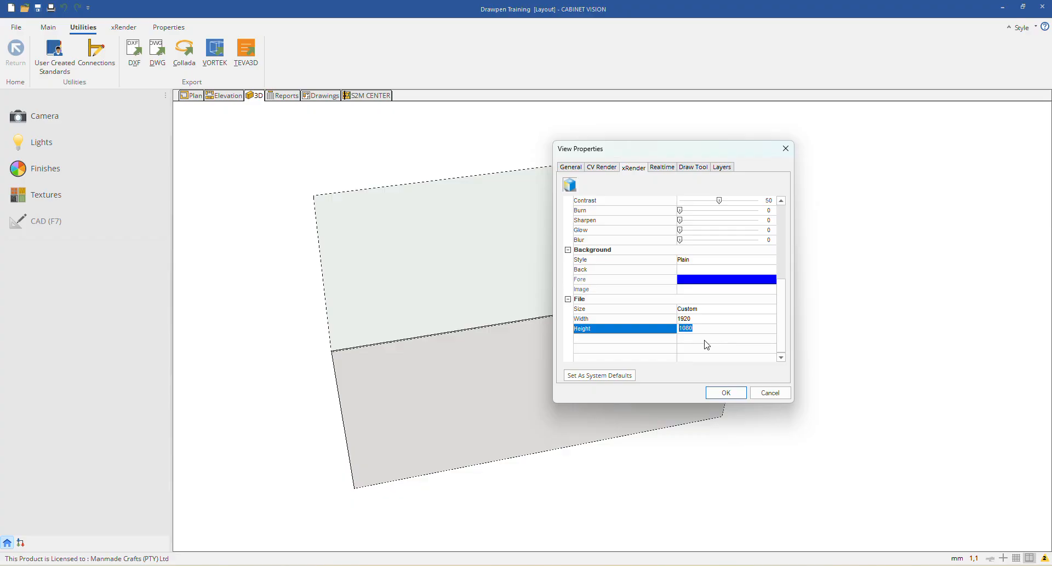
pyautogui.click(710, 330)
pyautogui.doubleClick(709, 331)
pyautogui.press('Up')
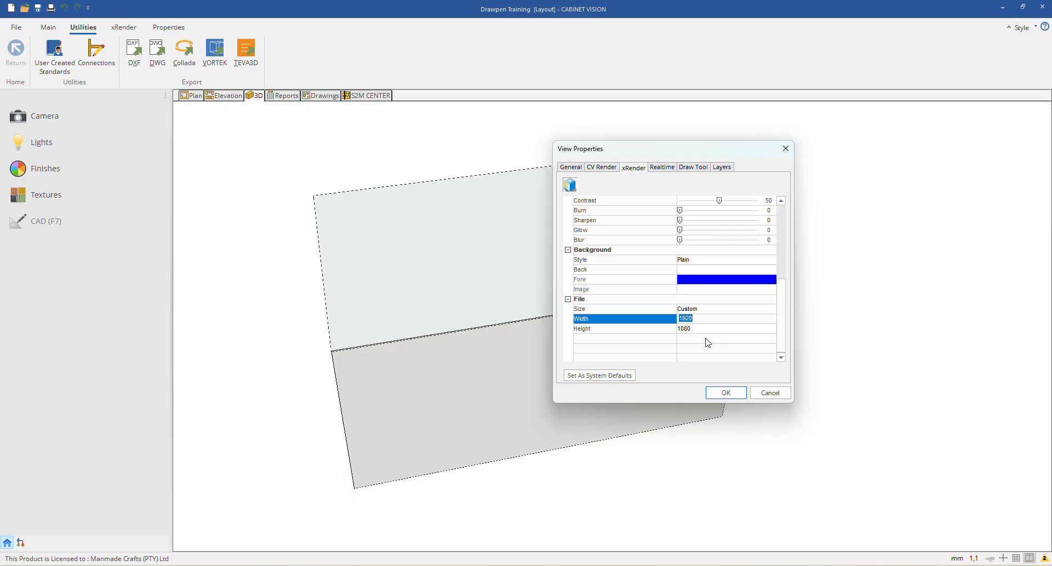
pyautogui.click(711, 311)
pyautogui.click(708, 321)
# Step: Look over the complete xRender settings list, from General and Render through Post Process, Background and File
pyautogui.scroll(3, 707, 307)
pyautogui.scroll(-4, 701, 249)
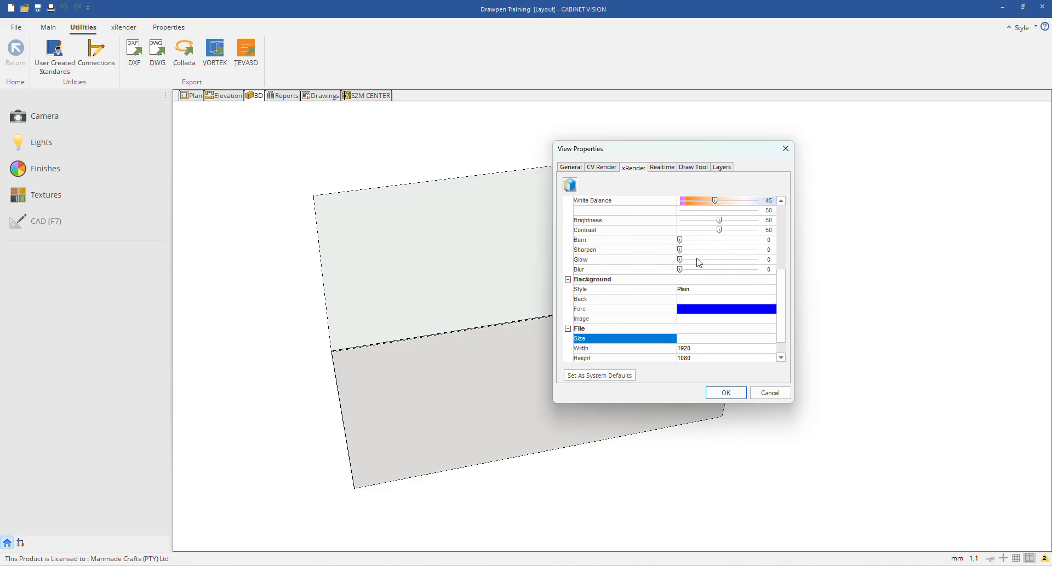
pyautogui.scroll(-1, 699, 263)
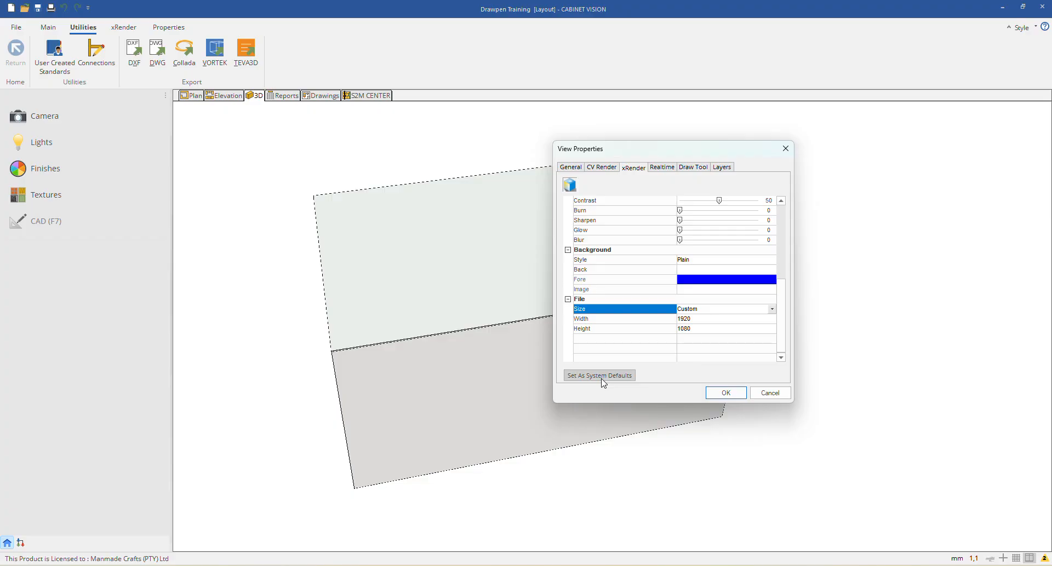
pyautogui.scroll(4, 657, 287)
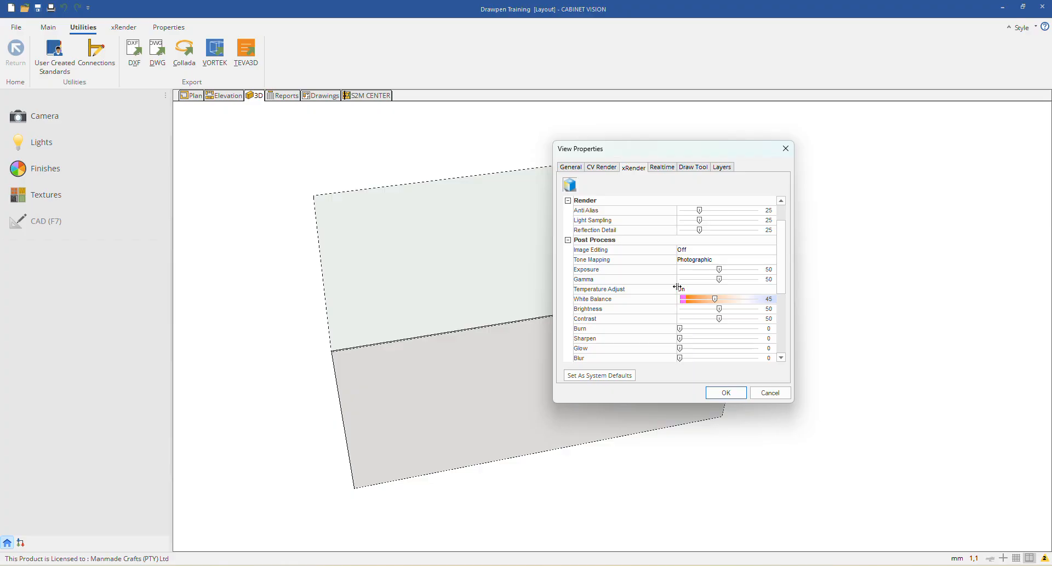
pyautogui.scroll(1, 679, 286)
pyautogui.scroll(-5, 704, 274)
pyautogui.scroll(4, 709, 307)
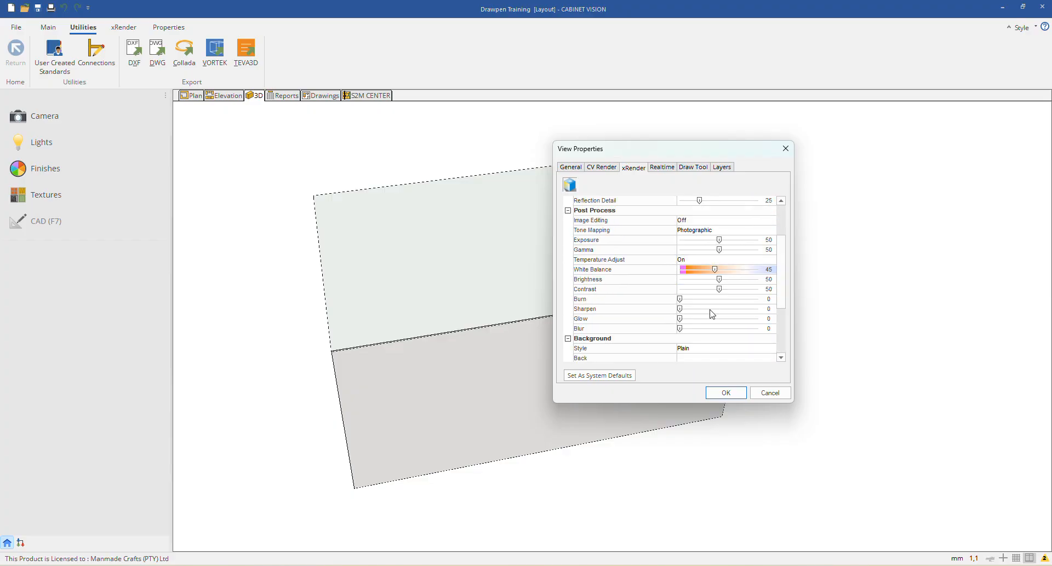
pyautogui.scroll(1, 714, 318)
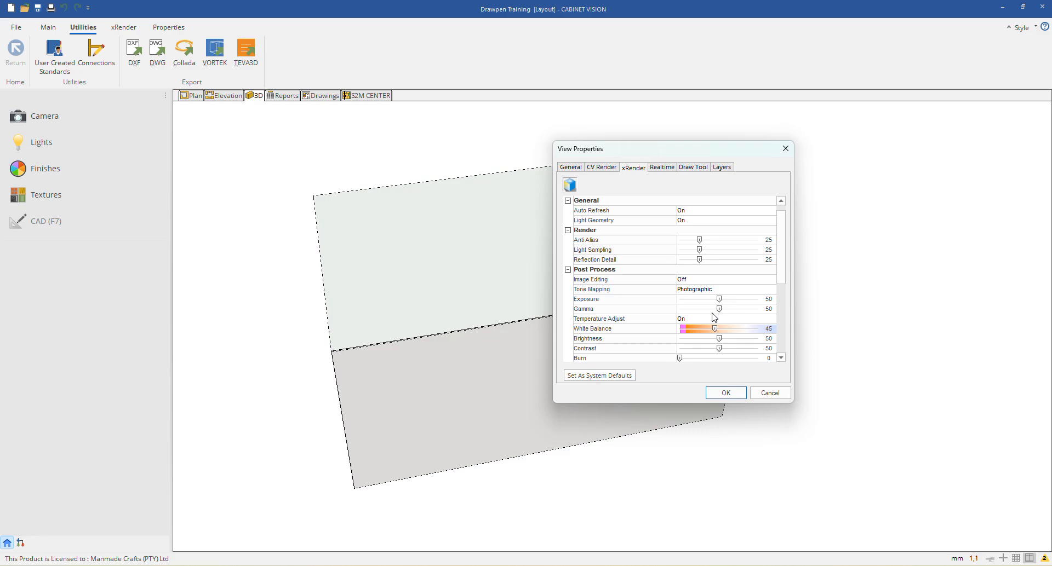
pyautogui.scroll(-4, 713, 318)
# Step: Examine the Headlight, Render and Post Process settings for Realtime rendering
pyautogui.click(661, 170)
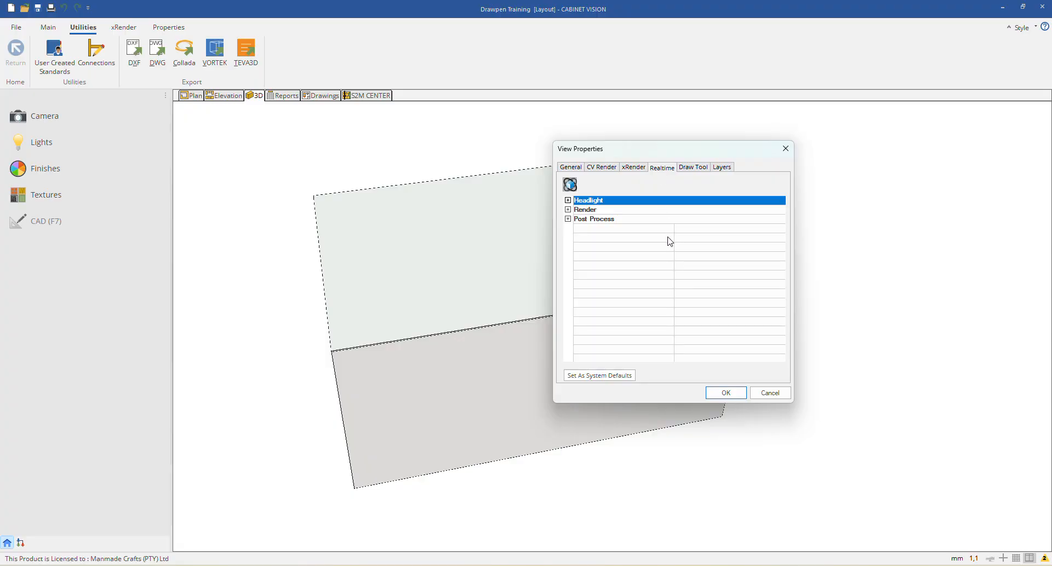
pyautogui.click(568, 200)
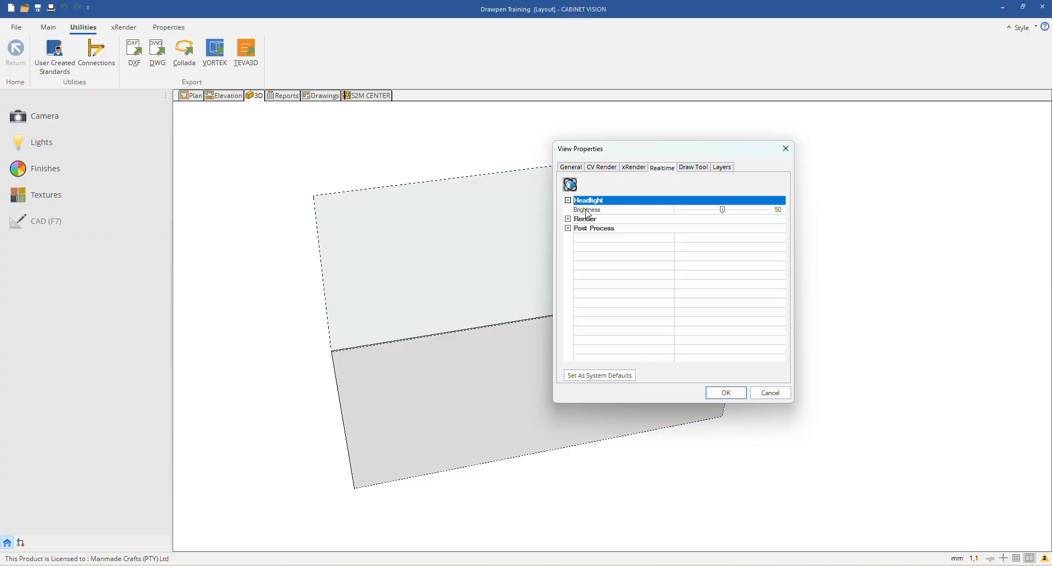
pyautogui.click(569, 219)
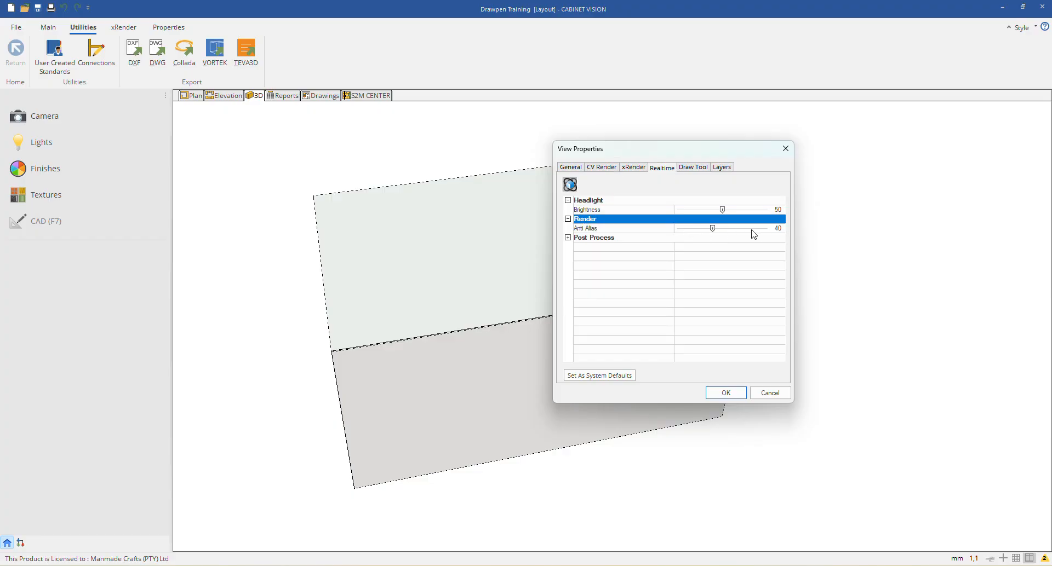
pyautogui.click(568, 239)
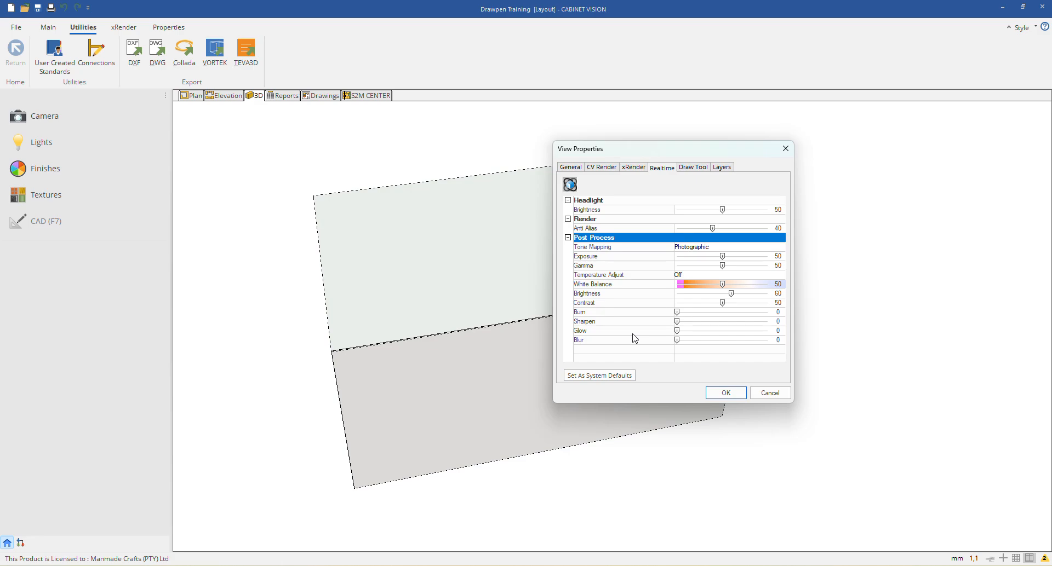
# Step: Review the Draw Tool's Grid Spacing and Grid Always Visible settings without changing them
pyautogui.click(691, 168)
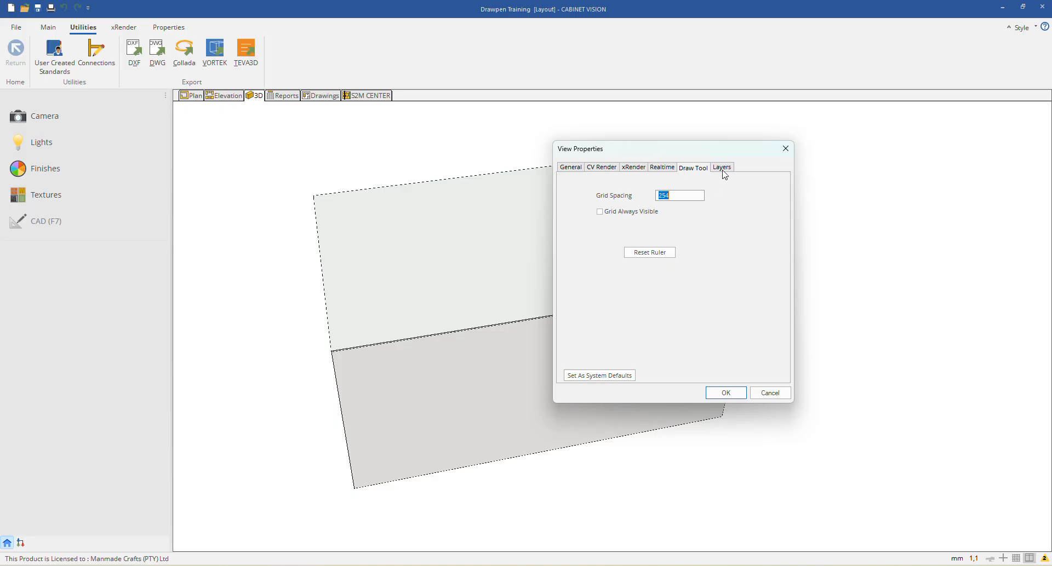
pyautogui.click(682, 211)
pyautogui.click(687, 199)
# Step: Revisit the Realtime and CV Render settings and return to the xRender settings
pyautogui.click(655, 169)
pyautogui.click(634, 169)
pyautogui.click(608, 168)
pyautogui.click(634, 169)
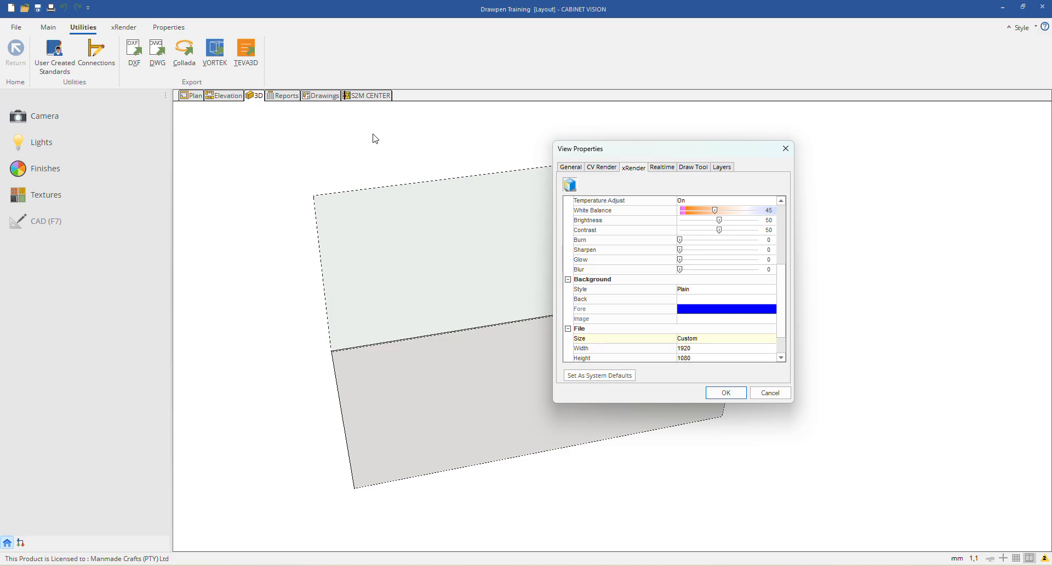
# Step: Review the Post Process, Background and File settings for xRender, then accept the view properties
pyautogui.click(474, 17)
pyautogui.scroll(-1, 630, 240)
pyautogui.scroll(3, 627, 242)
pyautogui.scroll(-3, 622, 258)
pyautogui.scroll(5, 655, 250)
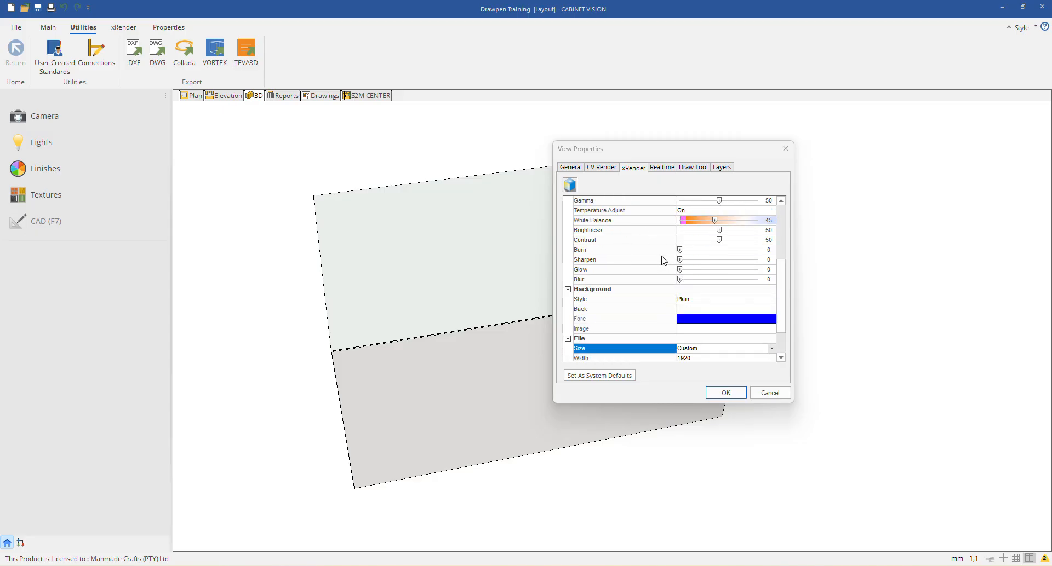
pyautogui.scroll(-5, 662, 261)
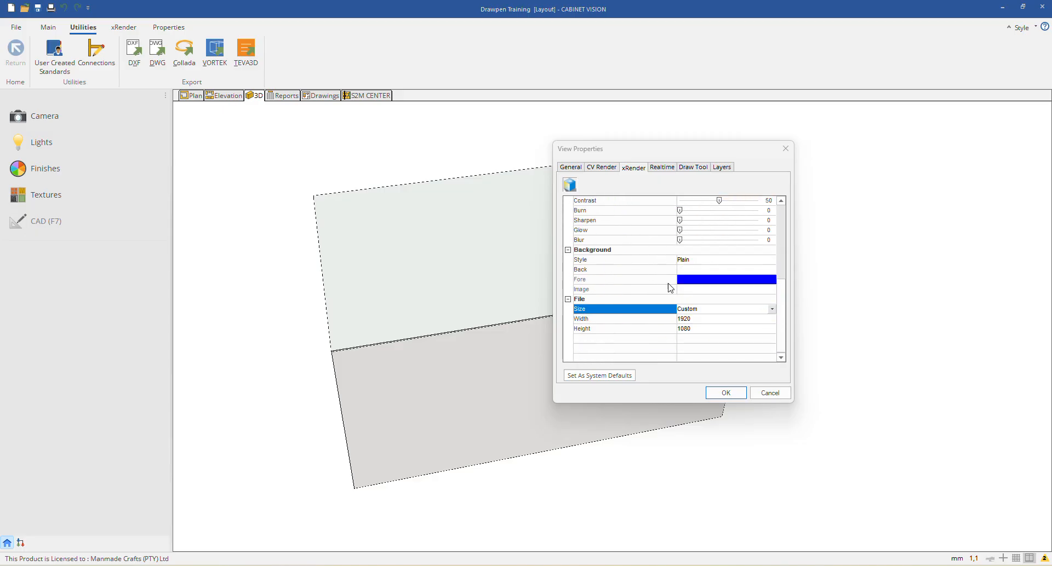
pyautogui.click(725, 393)
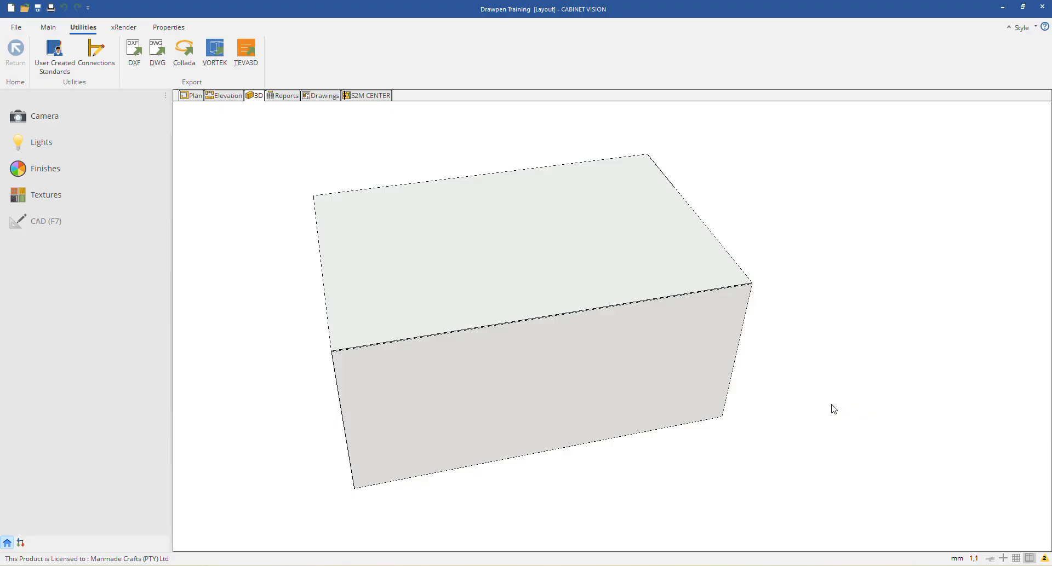
pyautogui.moveTo(833, 410); pyautogui.dragTo(770, 367, button='middle')
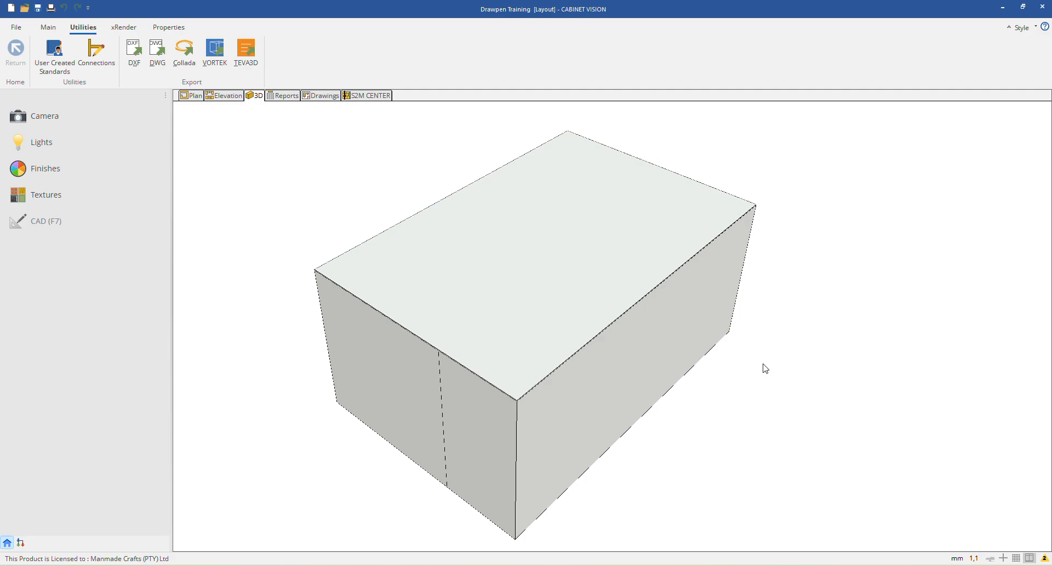
pyautogui.click(570, 364)
pyautogui.moveTo(570, 364); pyautogui.dragTo(835, 364, button='middle')
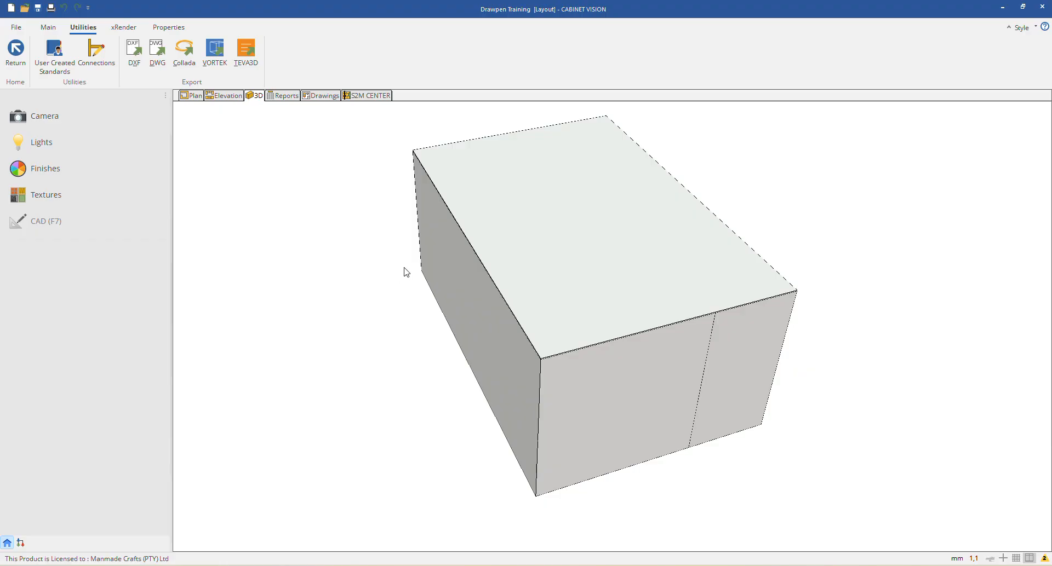
pyautogui.moveTo(403, 272); pyautogui.dragTo(519, 345)
pyautogui.moveTo(463, 269); pyautogui.dragTo(749, 246)
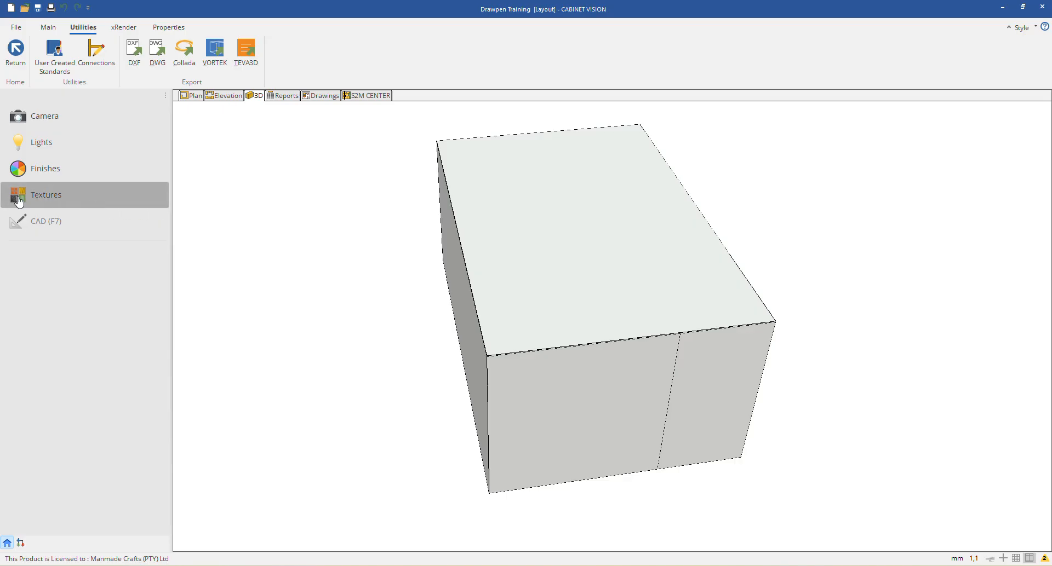
# Step: Open the Light Editor and select the sun light near the plan's lower-left corner
pyautogui.click(43, 143)
pyautogui.moveTo(554, 186); pyautogui.dragTo(401, 144)
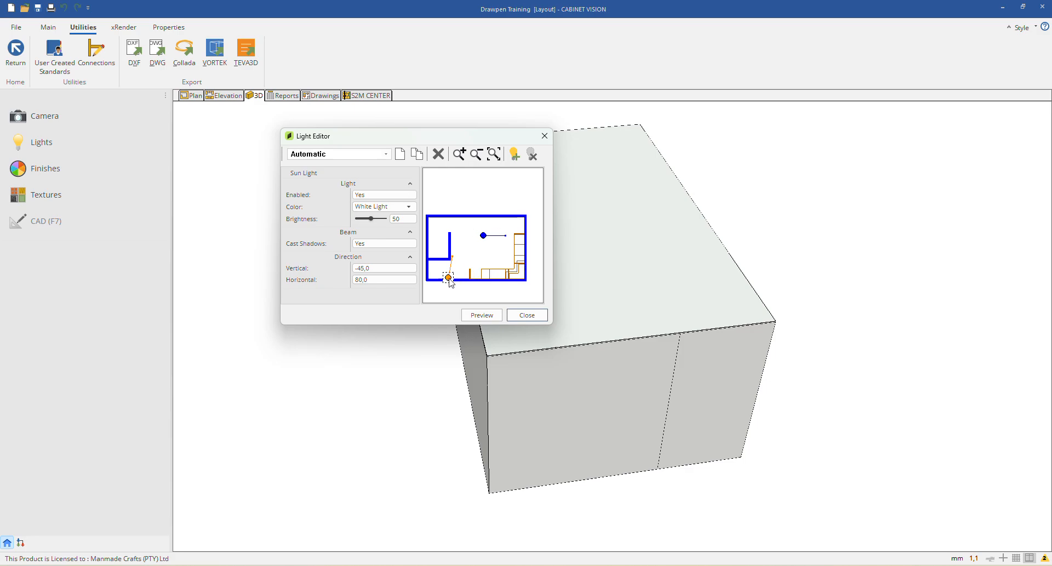
pyautogui.scroll(-2, 529, 219)
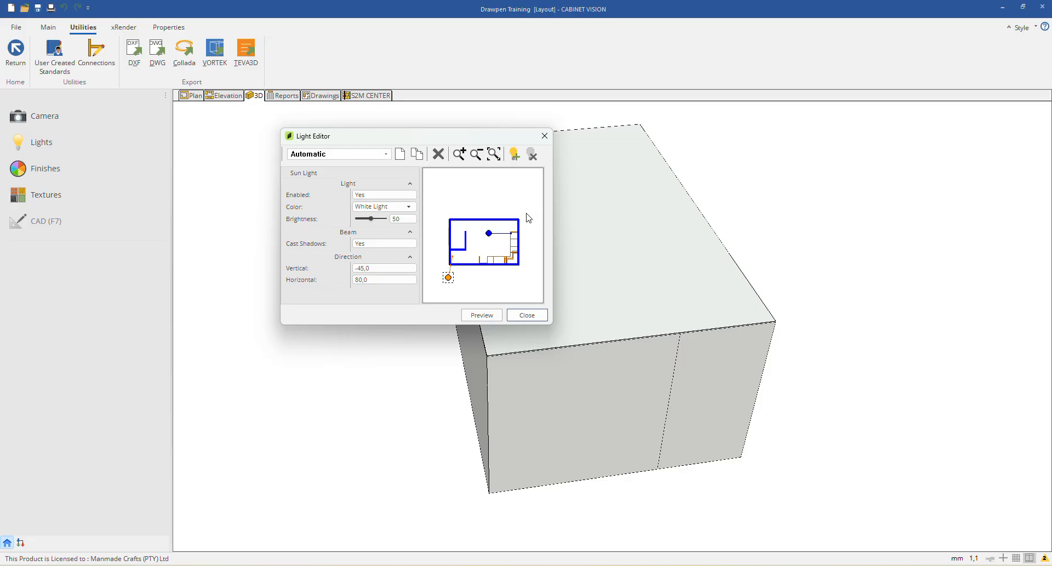
pyautogui.scroll(2, 459, 278)
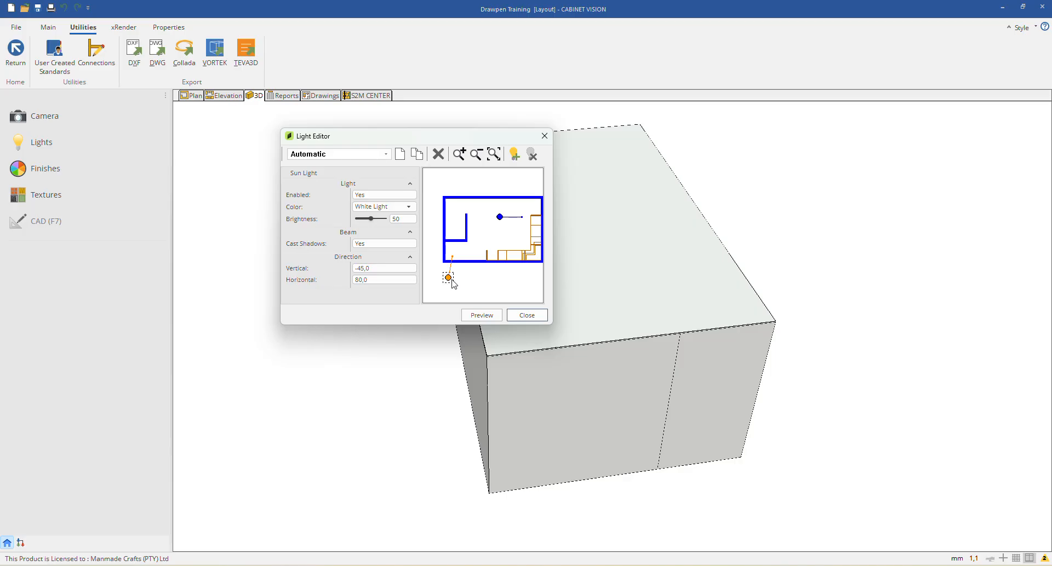
pyautogui.click(452, 281)
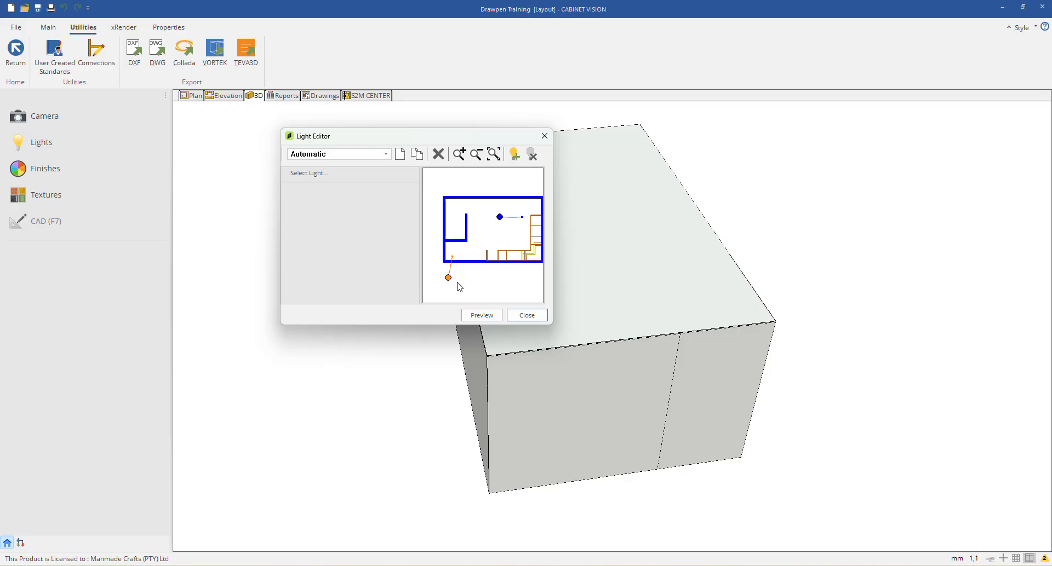
pyautogui.click(450, 280)
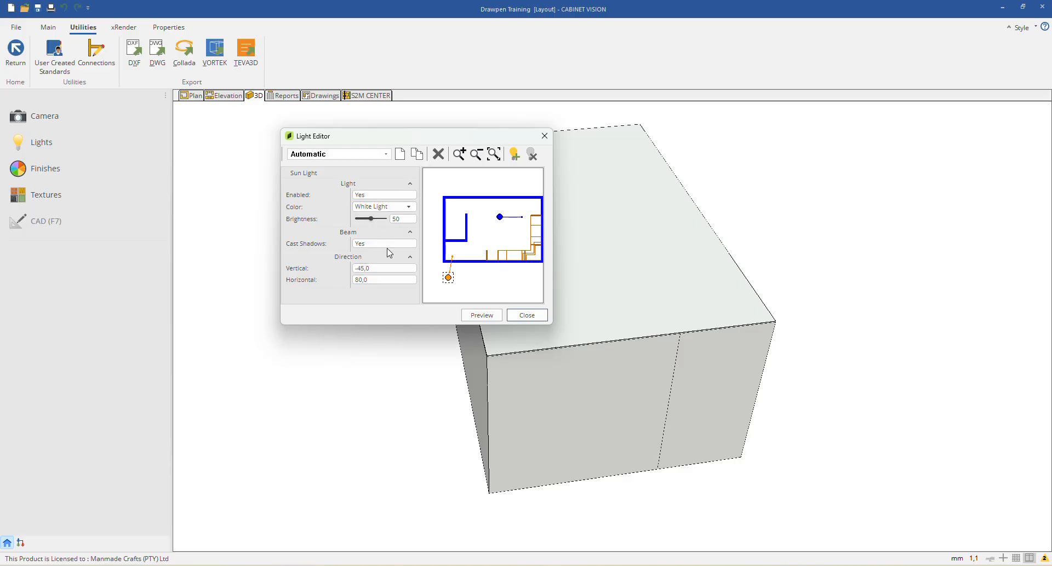
# Step: Disable the sun light and set its color to Sun Light
pyautogui.click(370, 196)
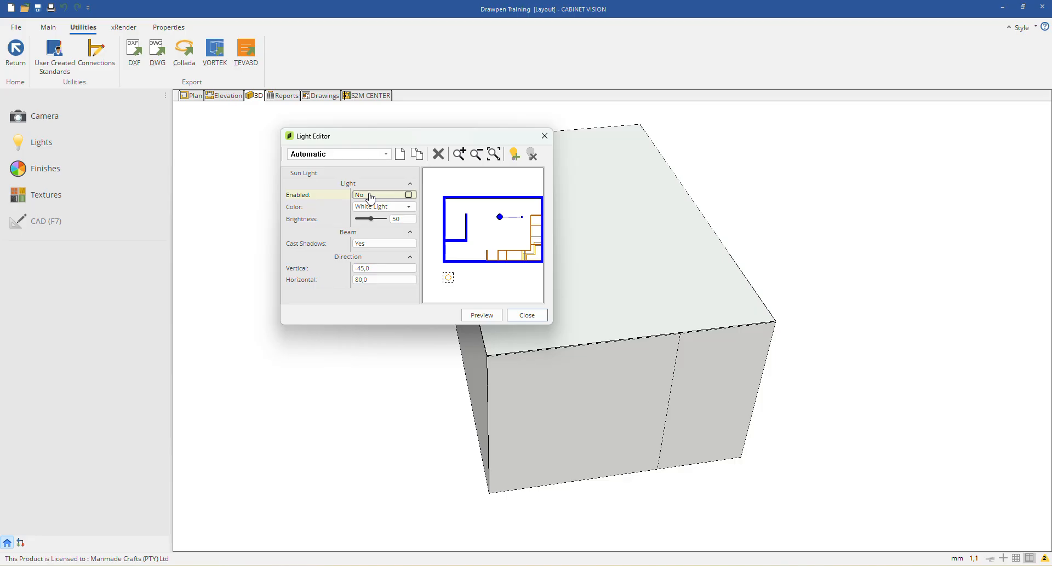
pyautogui.click(364, 211)
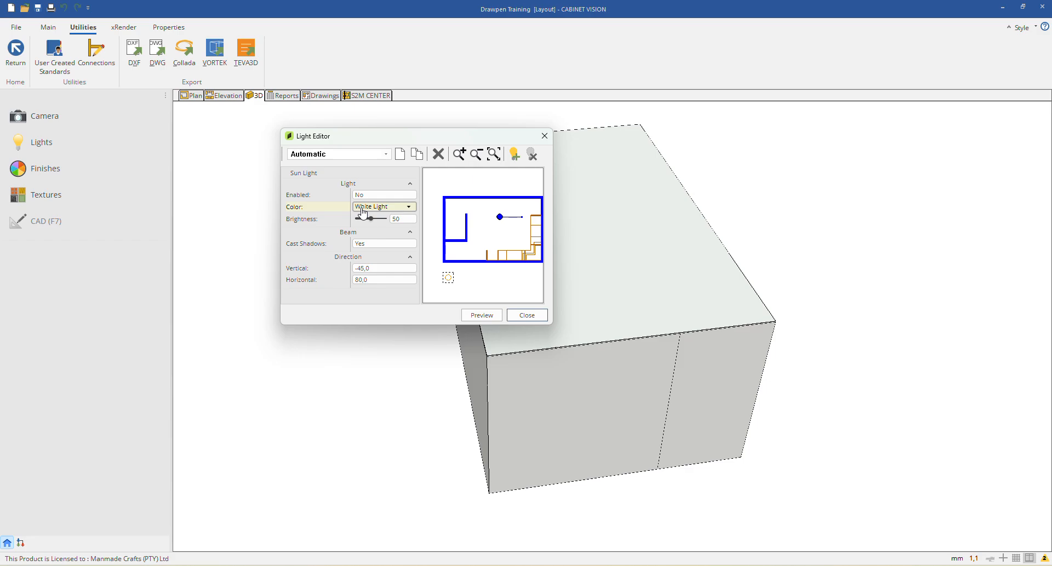
pyautogui.click(364, 212)
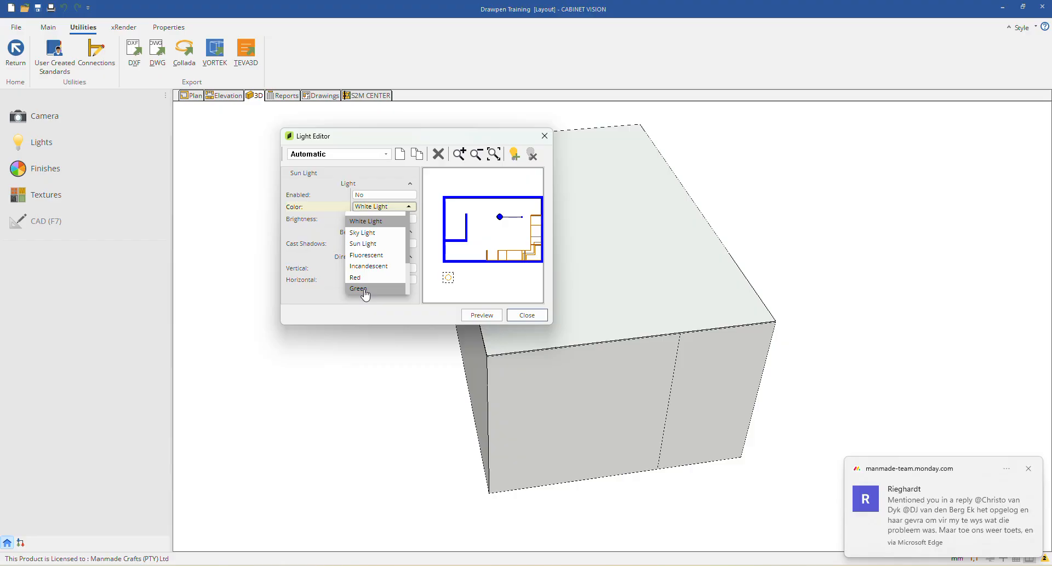
pyautogui.click(374, 248)
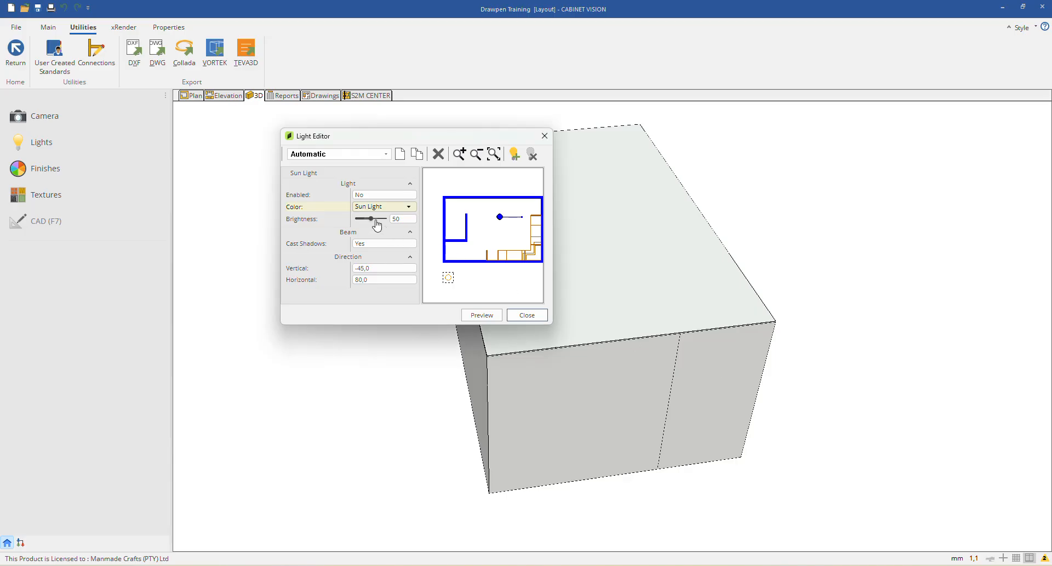
# Step: Check the sun light's Cast Shadows and Direction settings, and enable the light again
pyautogui.click(361, 244)
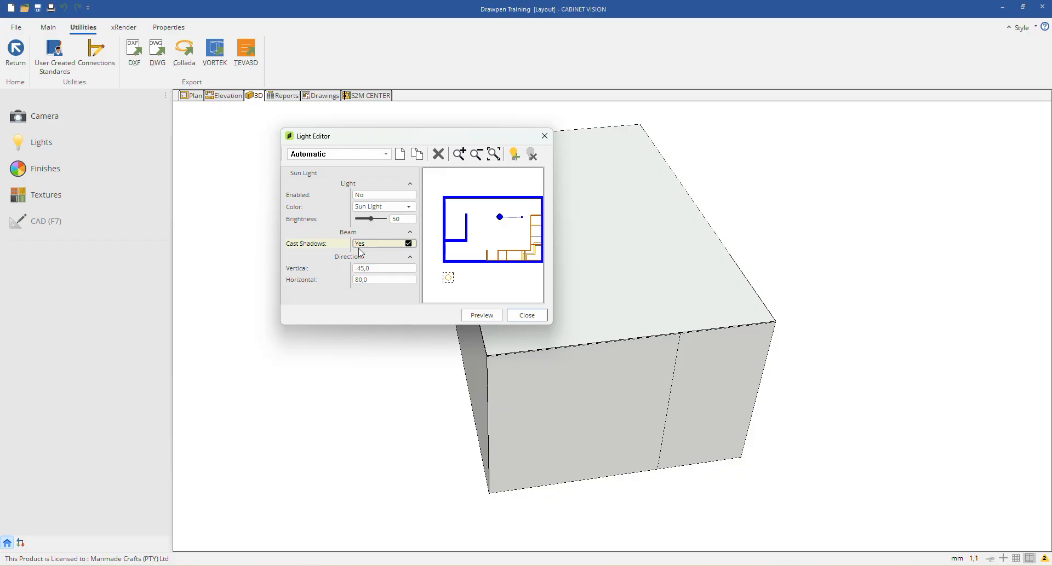
pyautogui.click(310, 269)
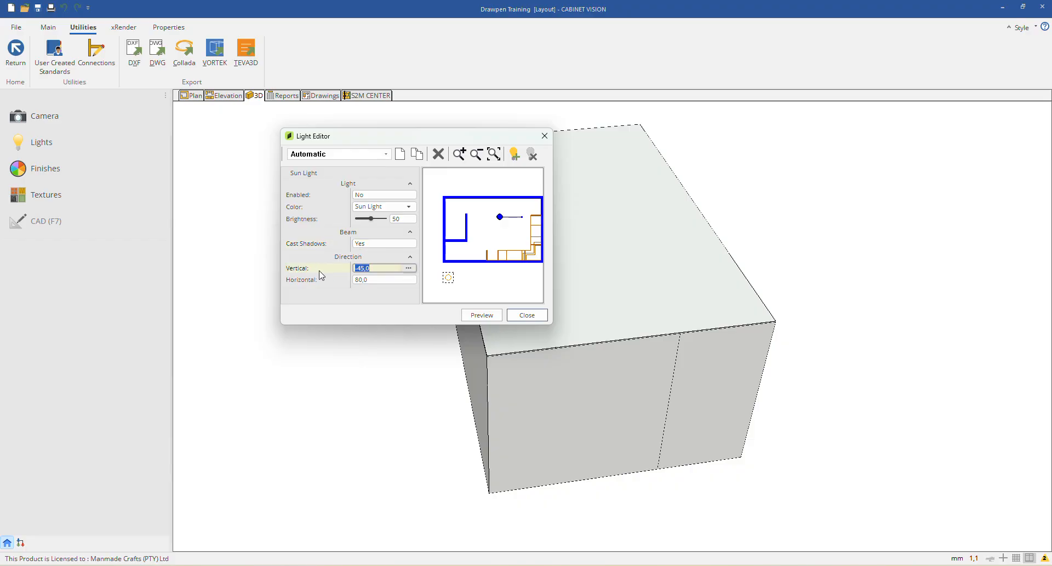
pyautogui.click(324, 281)
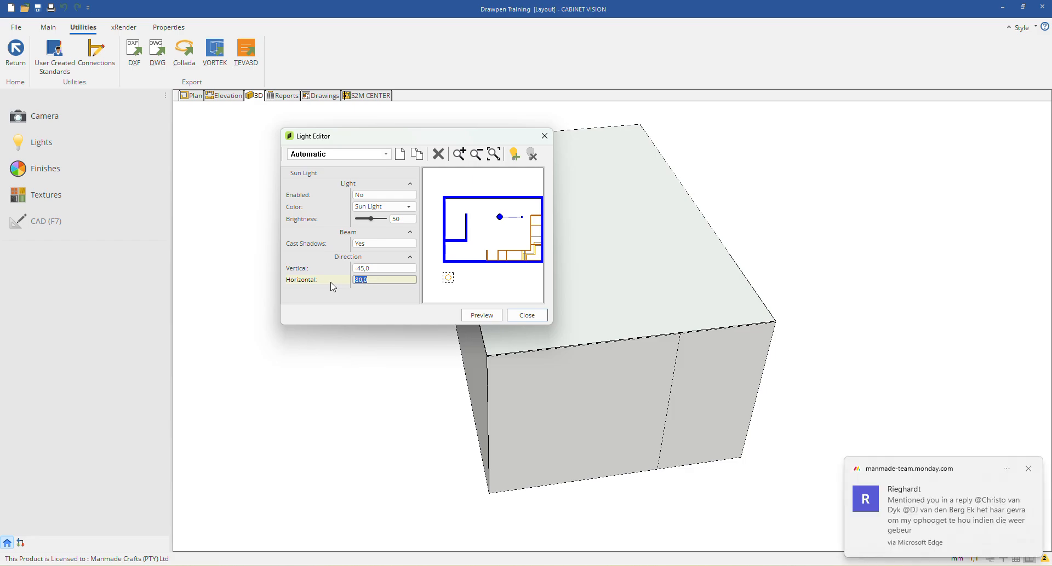
pyautogui.click(1028, 469)
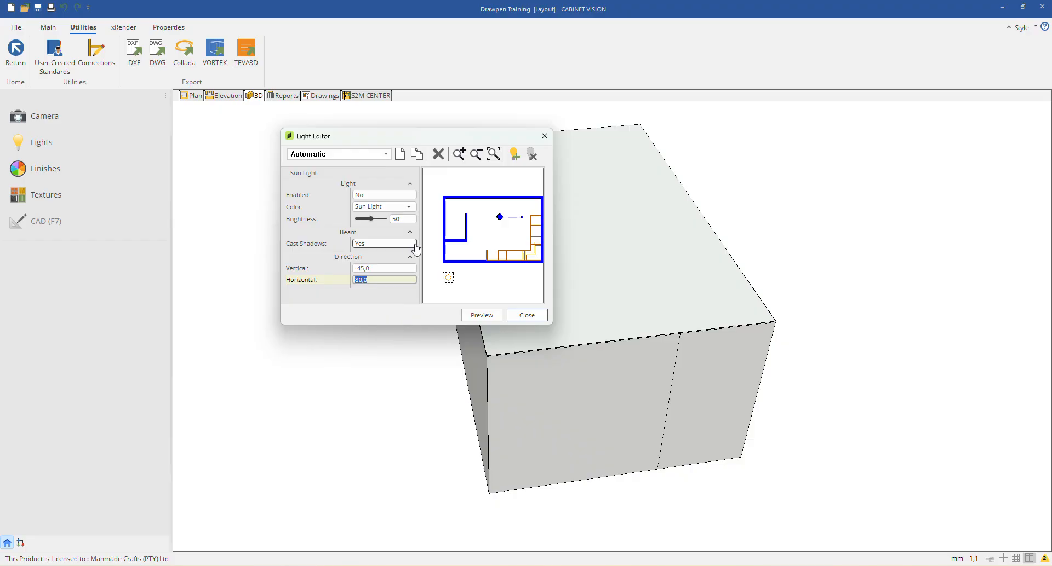
pyautogui.click(383, 196)
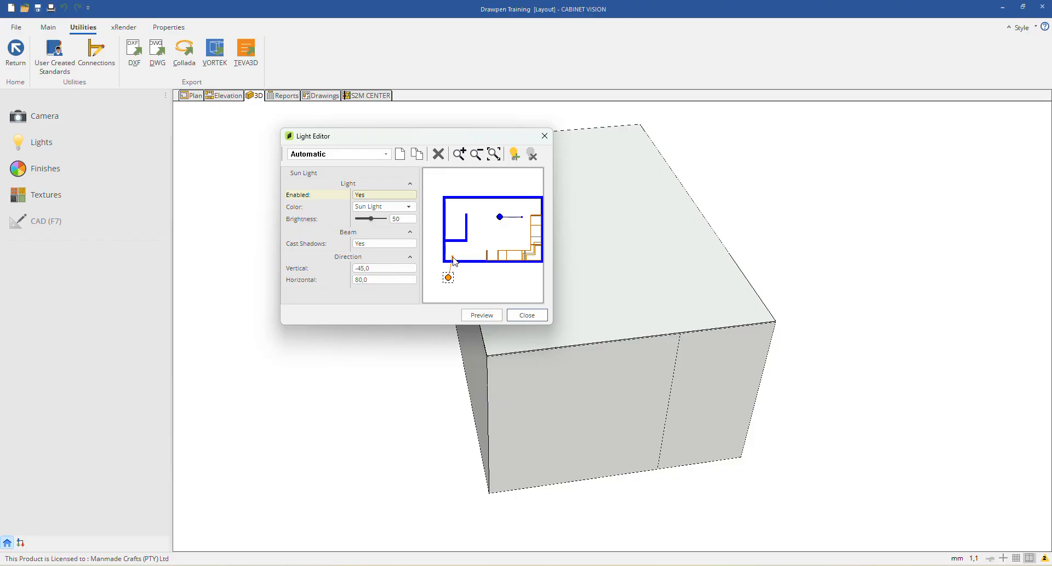
# Step: Swing the sun light's direction in the plan to a horizontal angle of about 12,4
pyautogui.scroll(1, 453, 262)
pyautogui.moveTo(454, 263); pyautogui.dragTo(451, 261)
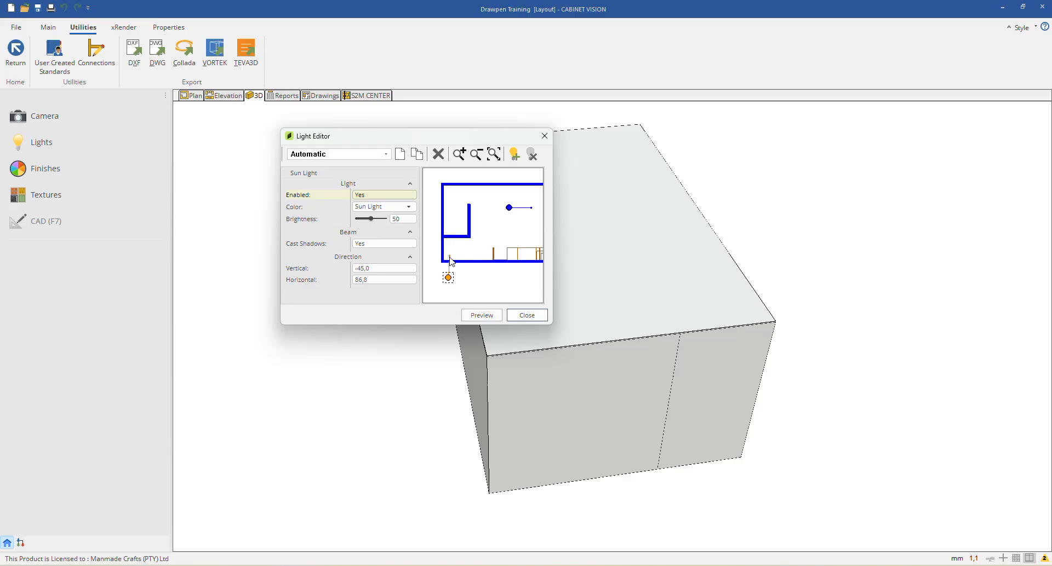
pyautogui.moveTo(451, 260); pyautogui.dragTo(493, 274)
pyautogui.click(385, 269)
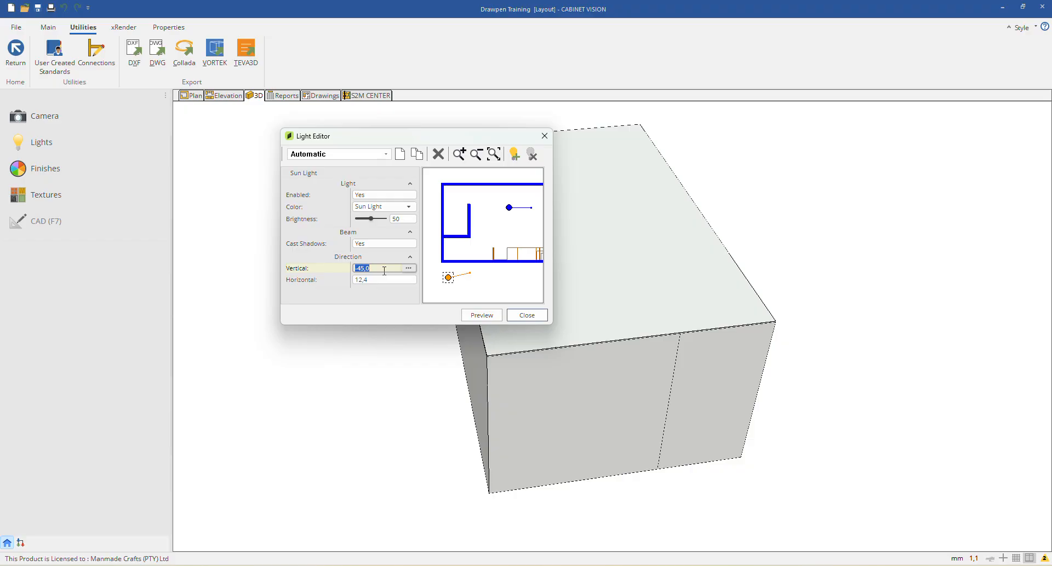
pyautogui.click(407, 298)
# Step: Select the positional light inside the room and enlarge the Light Editor to show all its settings and the plan
pyautogui.scroll(-3, 475, 237)
pyautogui.scroll(-1, 444, 227)
pyautogui.scroll(1, 515, 232)
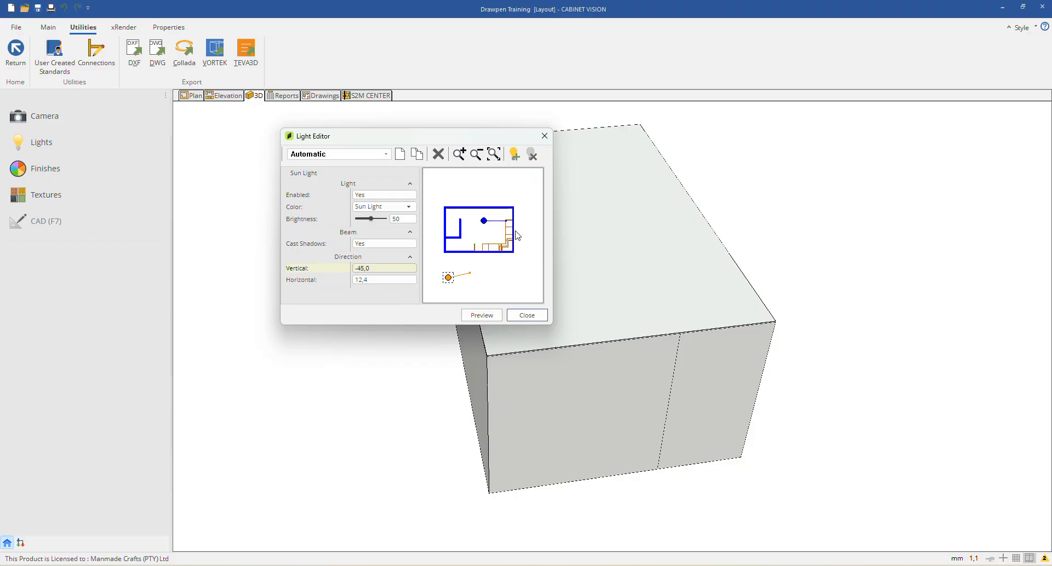
pyautogui.click(483, 221)
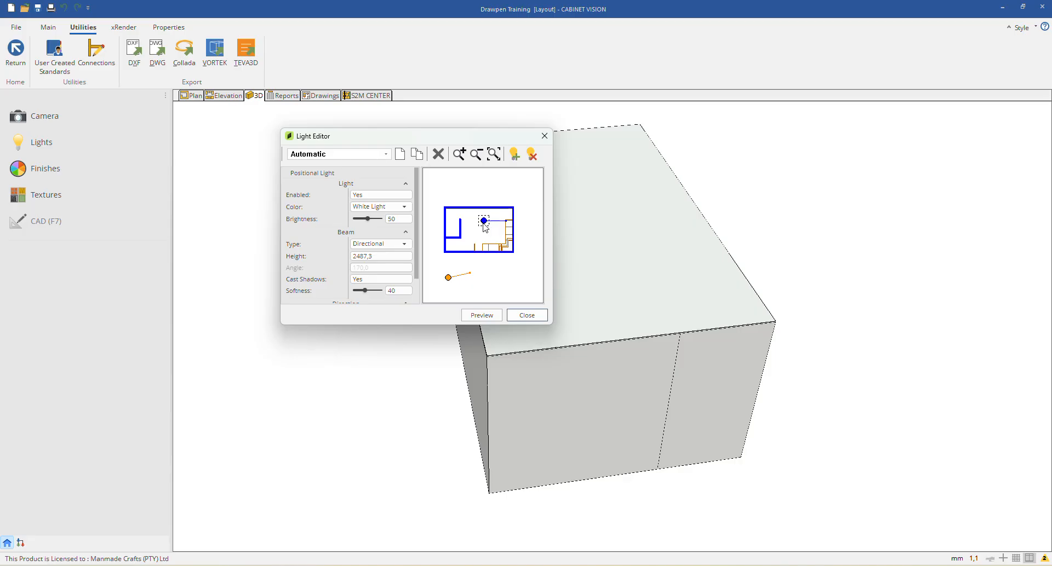
pyautogui.scroll(-2, 357, 214)
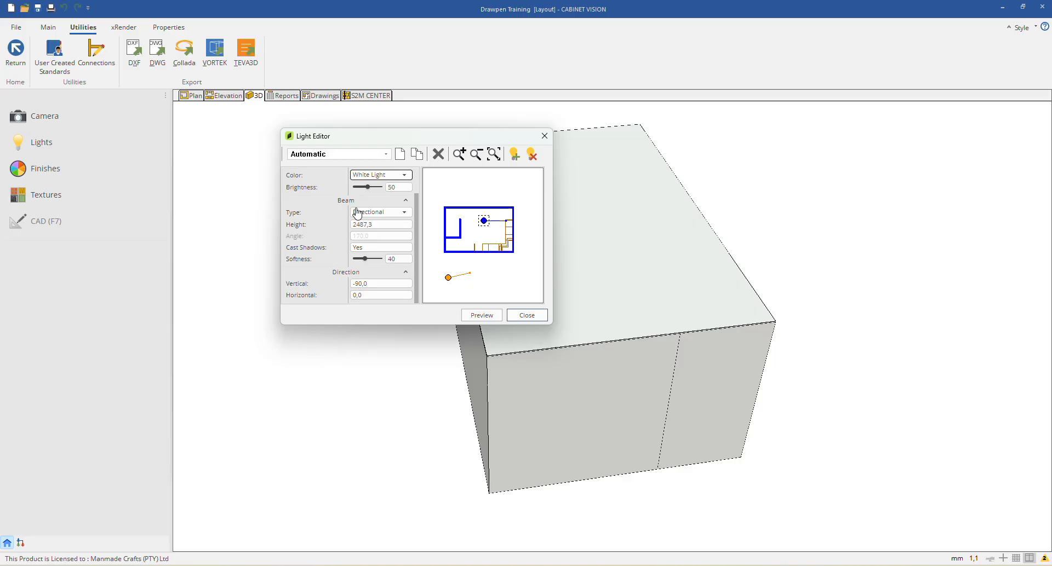
pyautogui.moveTo(427, 327); pyautogui.dragTo(440, 486)
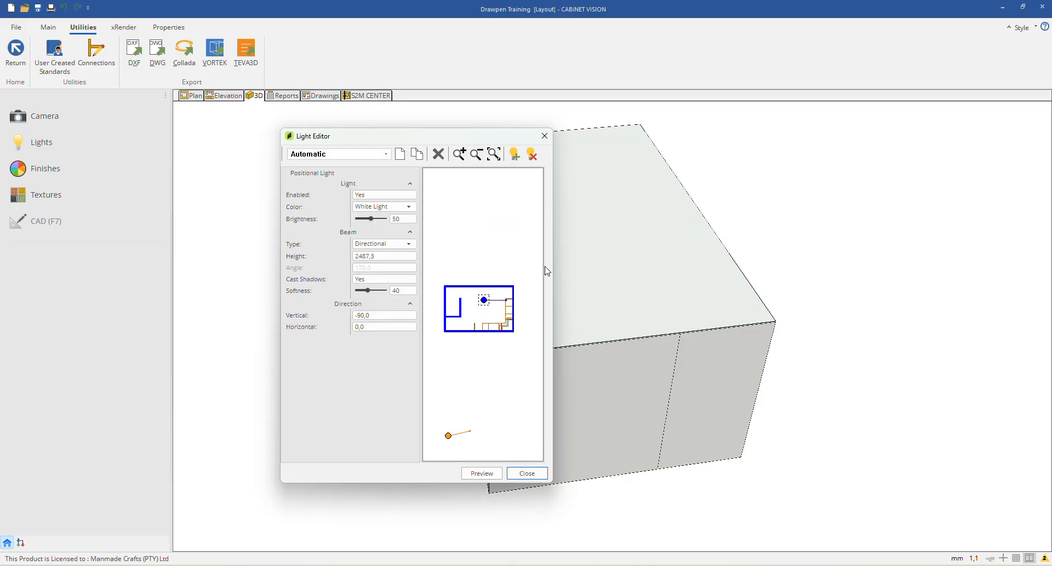
pyautogui.moveTo(553, 285); pyautogui.dragTo(769, 286)
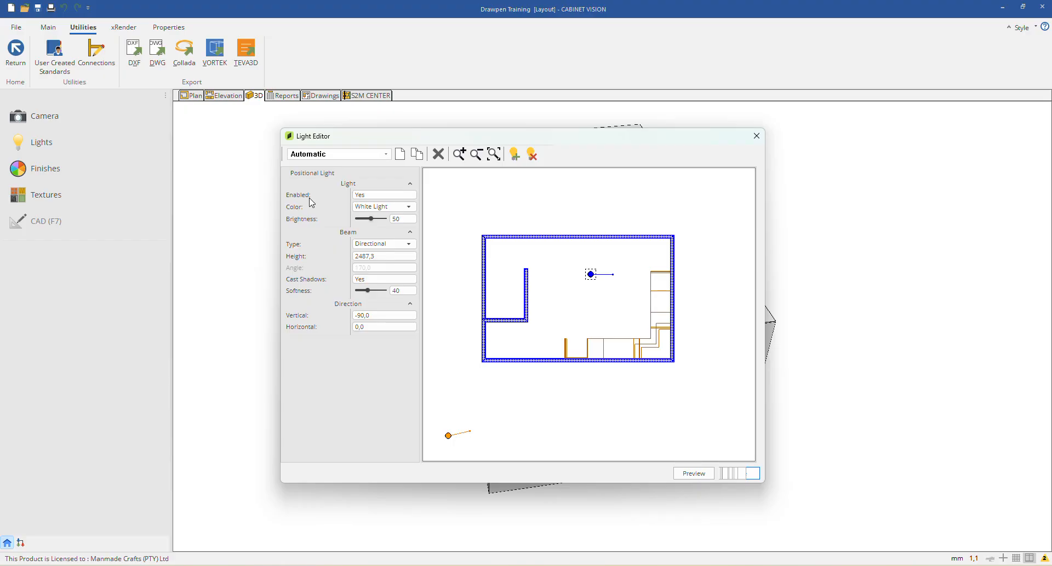
# Step: Look through the positional light's color options and its Brightness setting
pyautogui.click(399, 207)
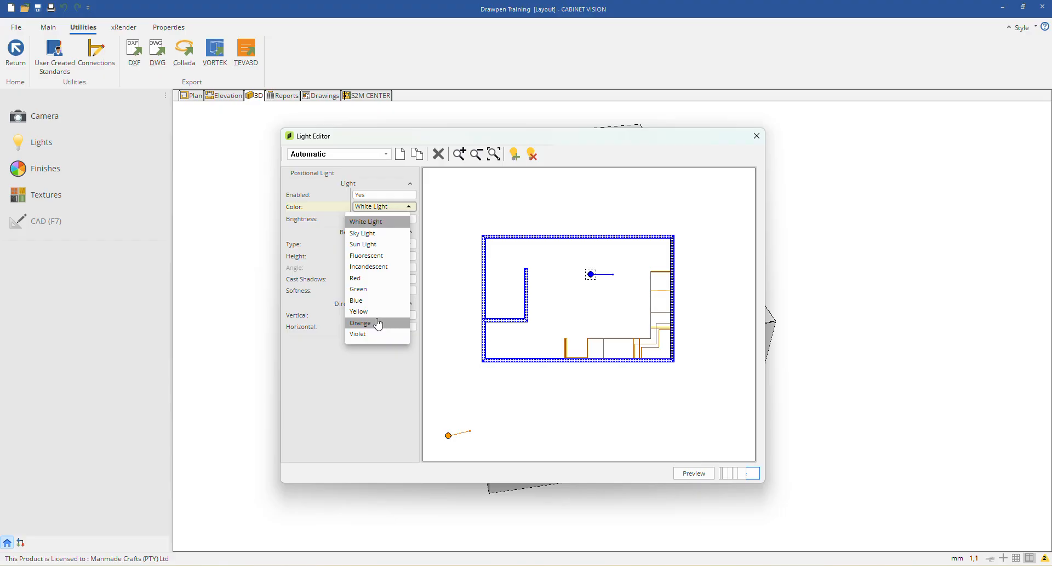
pyautogui.click(318, 220)
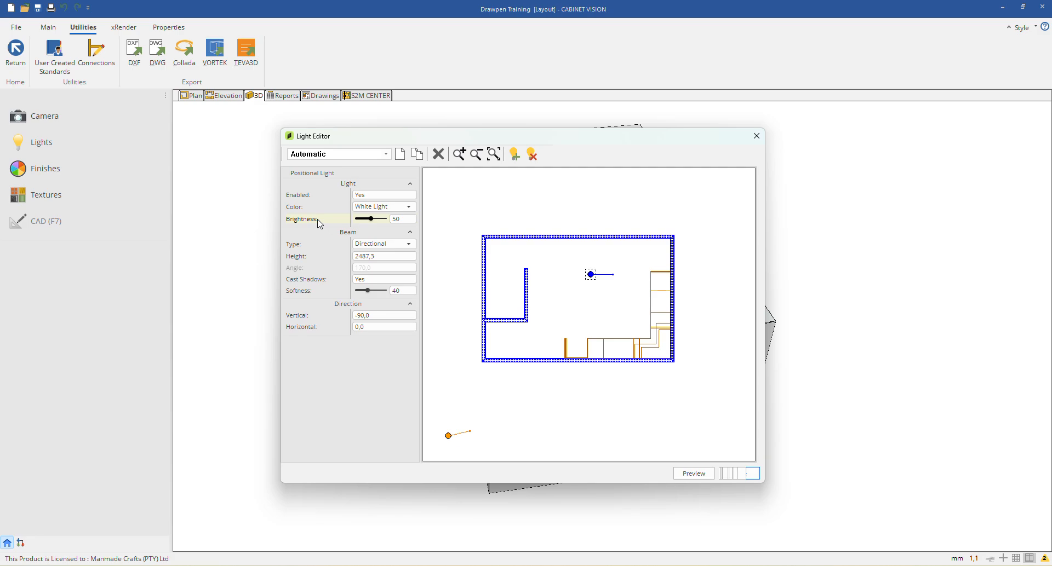
pyautogui.click(344, 229)
pyautogui.click(332, 231)
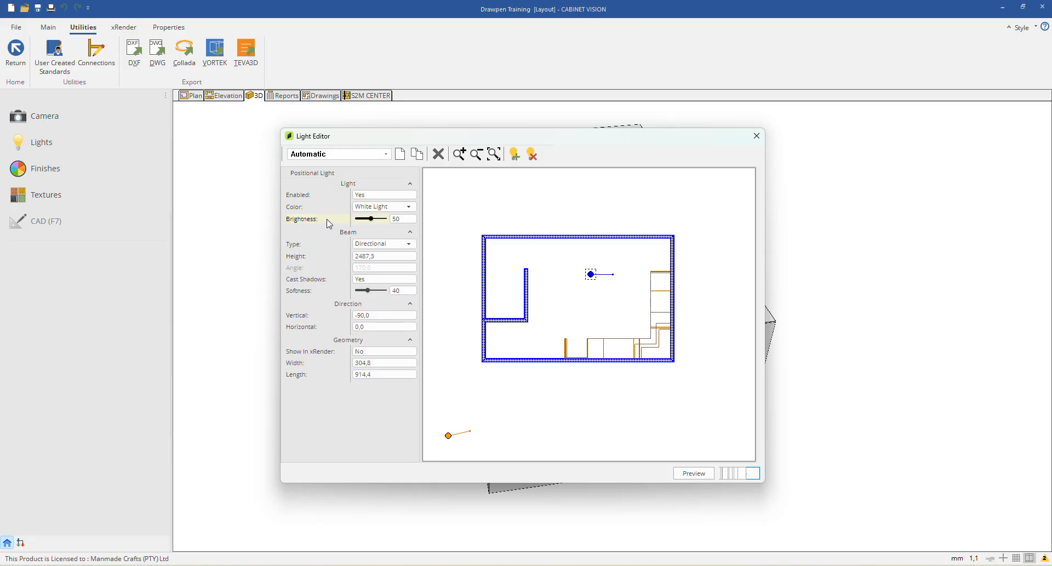
# Step: Examine the positional light's beam type options and open its Height for editing
pyautogui.click(318, 249)
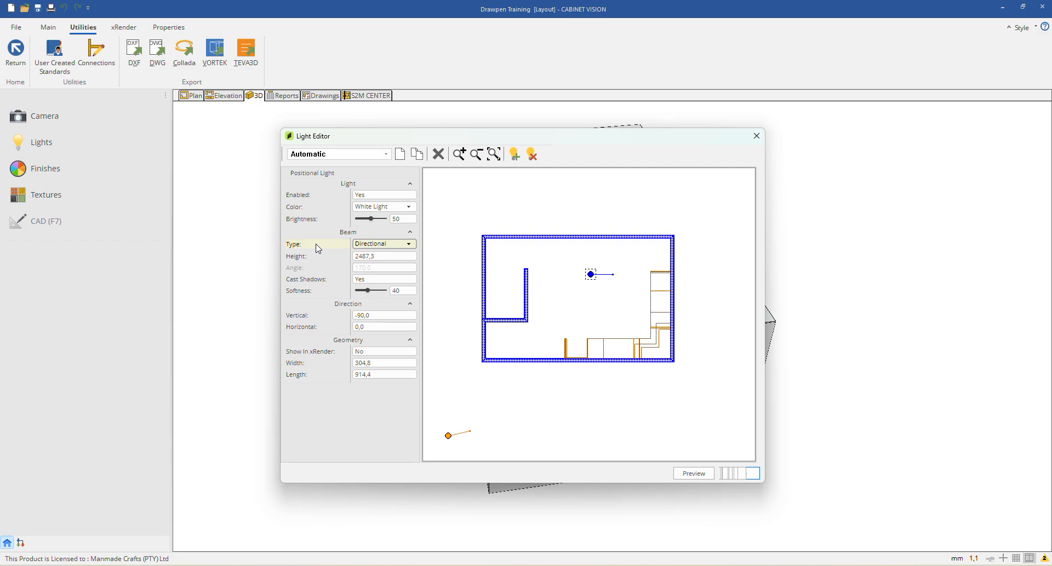
pyautogui.click(393, 245)
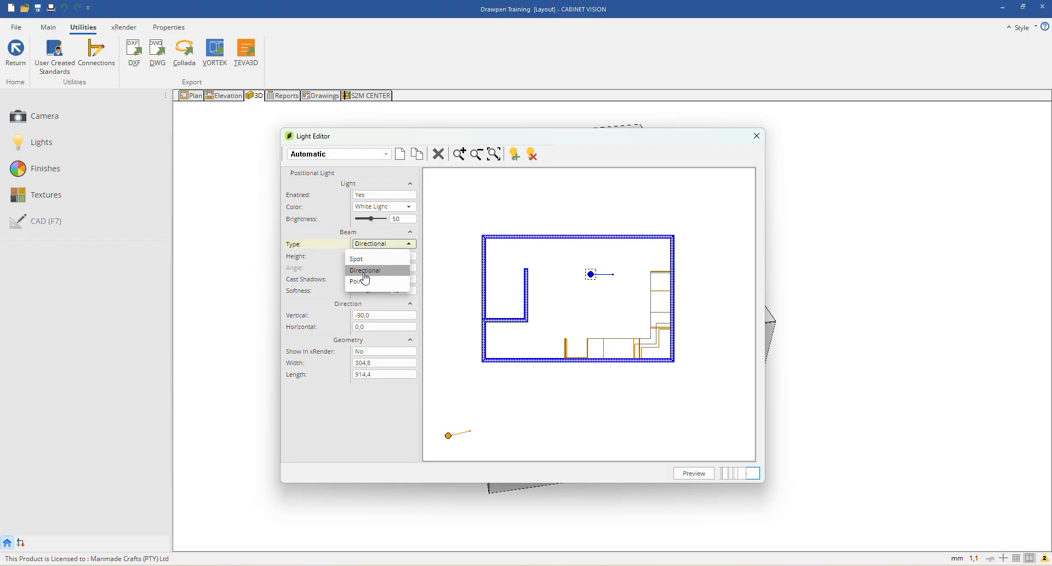
pyautogui.click(510, 247)
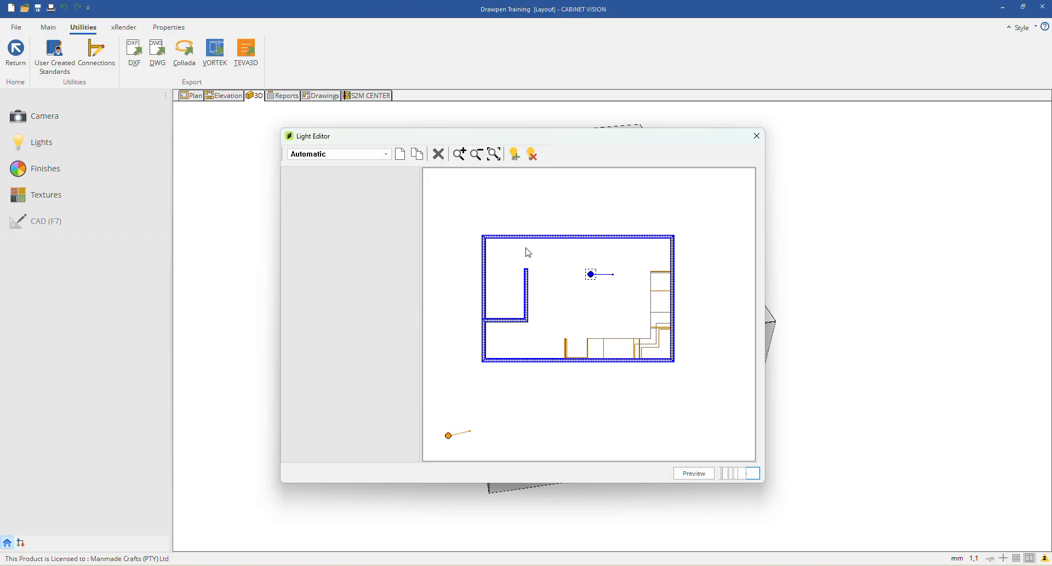
pyautogui.click(593, 276)
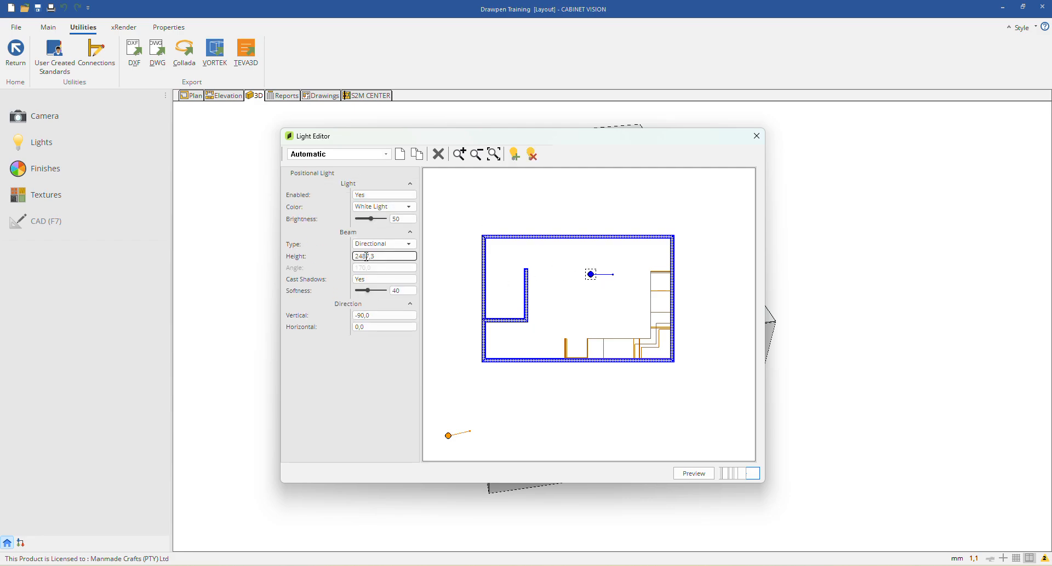
pyautogui.click(319, 257)
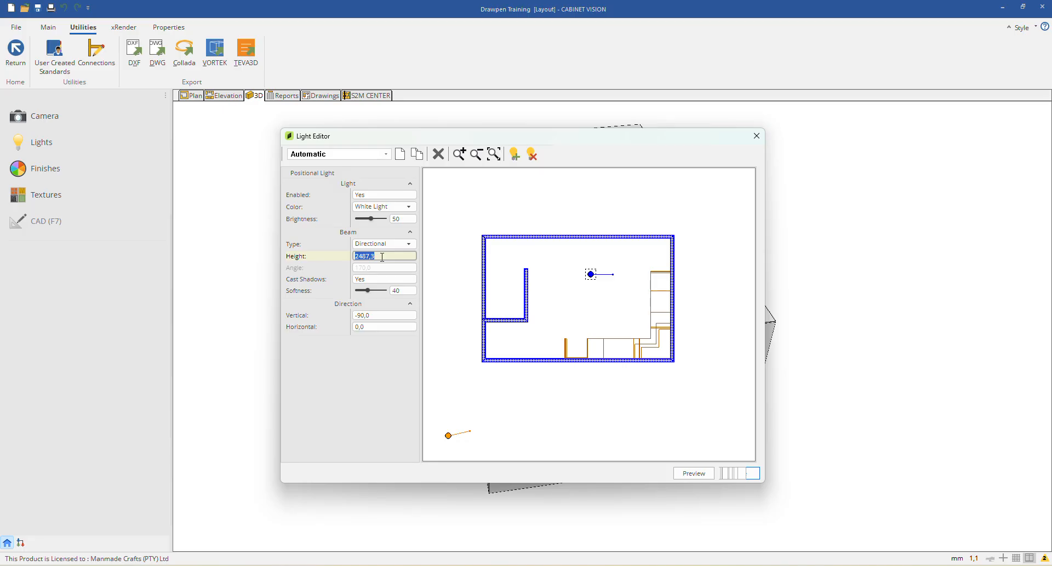
# Step: Examine the directional light's height, shadow and softness settings, its vertical and horizontal direction, and its geometry section
pyautogui.click(381, 257)
pyautogui.doubleClick(380, 257)
pyautogui.click(349, 351)
pyautogui.click(321, 281)
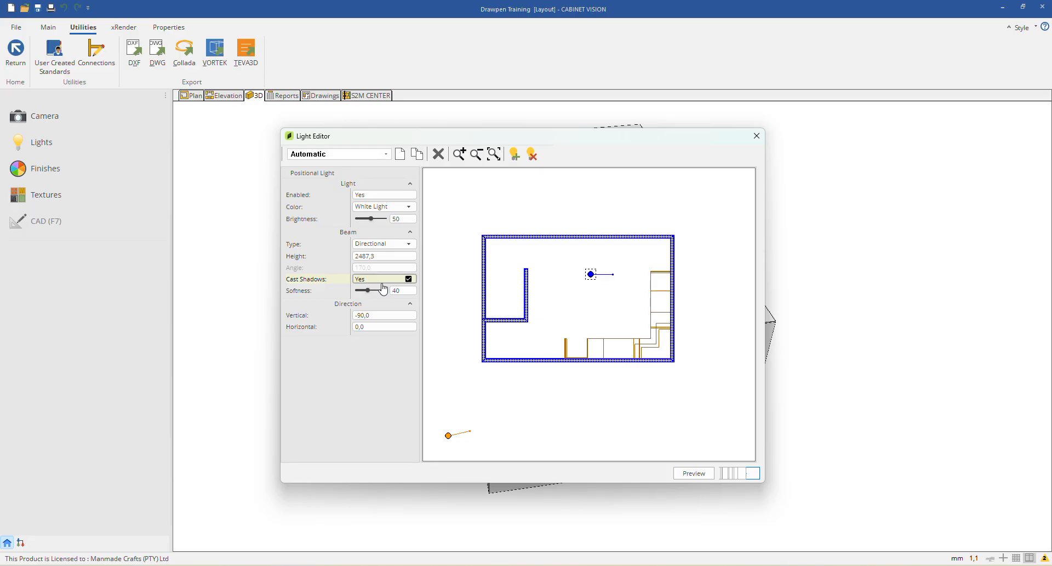
pyautogui.click(323, 295)
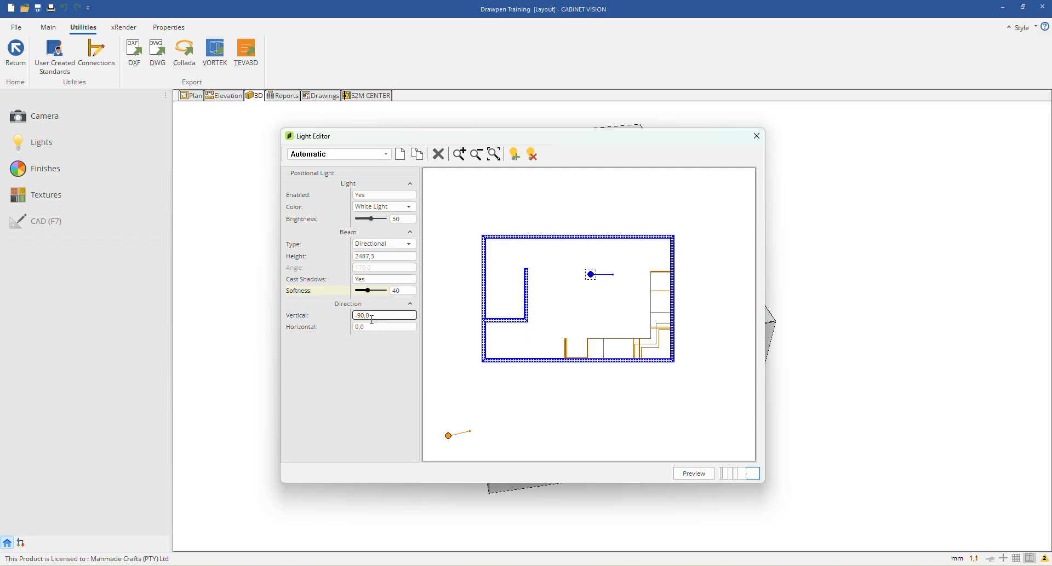
pyautogui.click(411, 305)
pyautogui.click(412, 306)
pyautogui.click(411, 305)
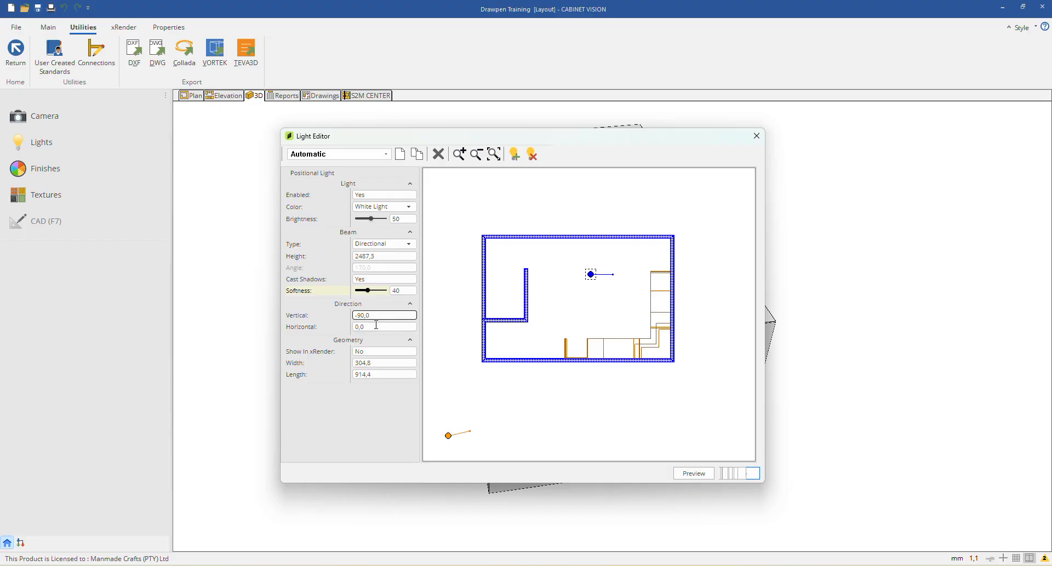
pyautogui.click(373, 316)
pyautogui.click(373, 327)
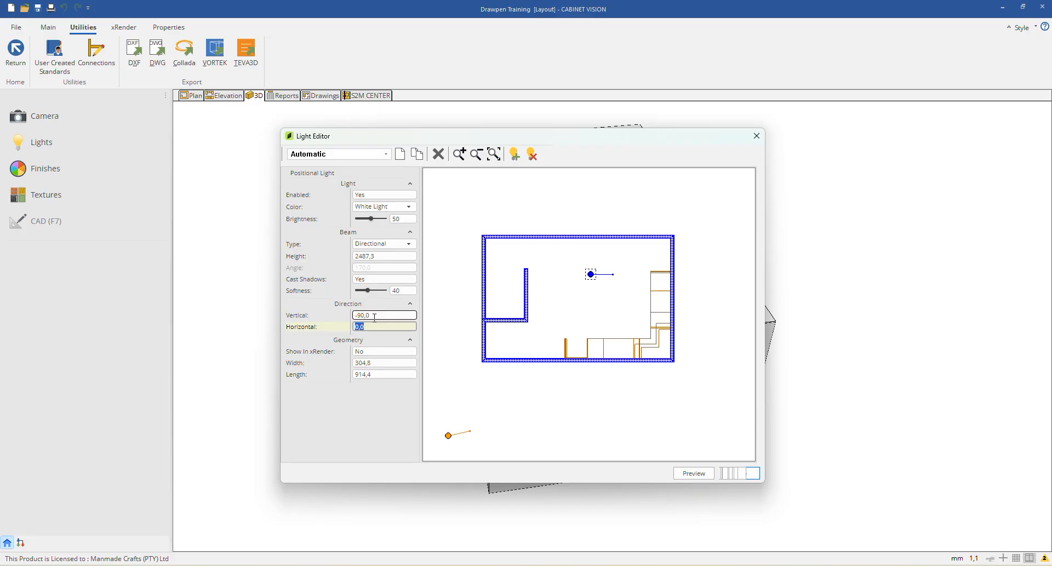
pyautogui.click(363, 408)
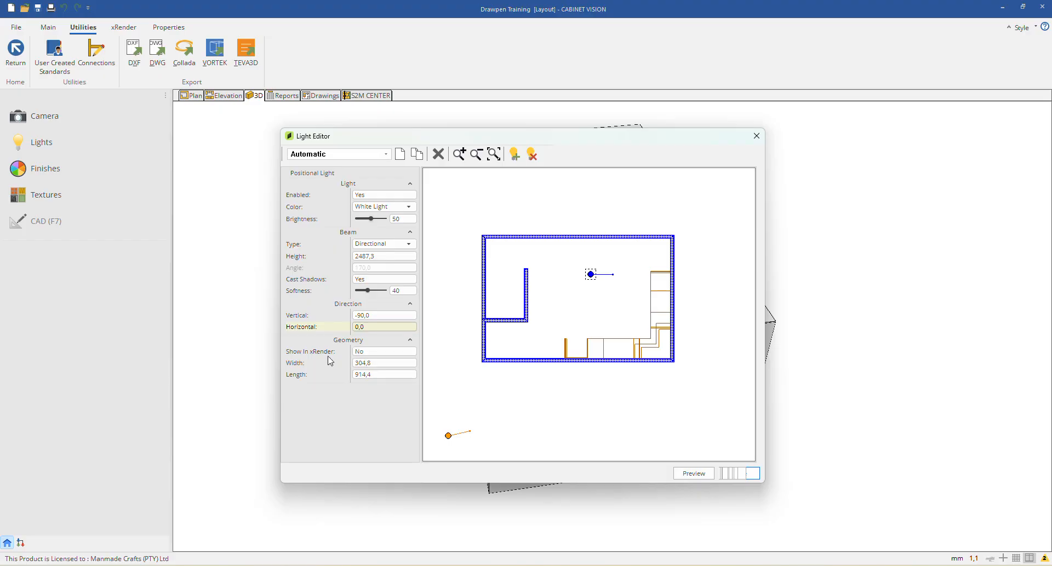
# Step: Turn on Show in xRender for the directional light and open its geometry width and length
pyautogui.click(361, 355)
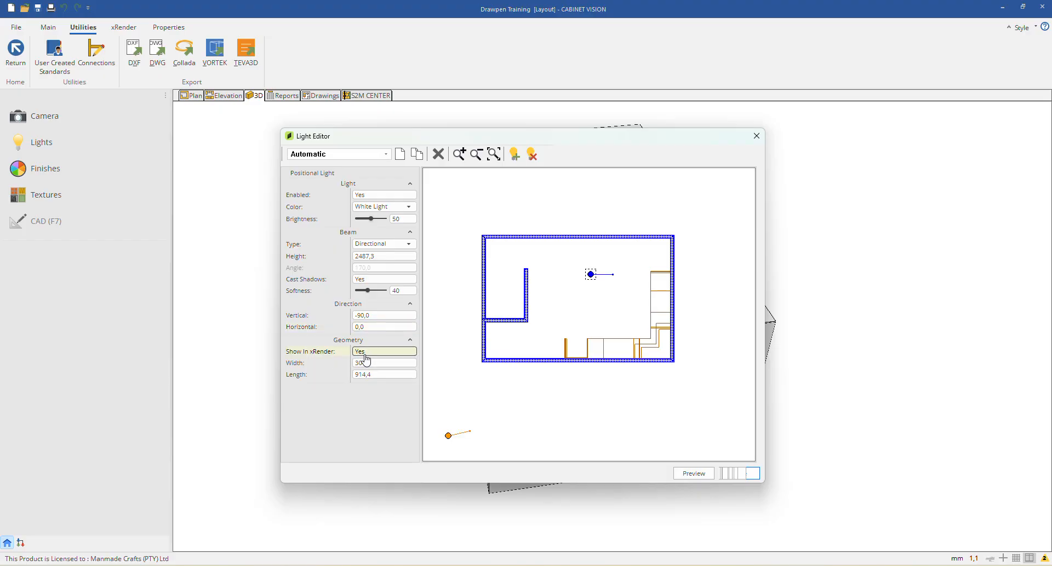
pyautogui.click(366, 362)
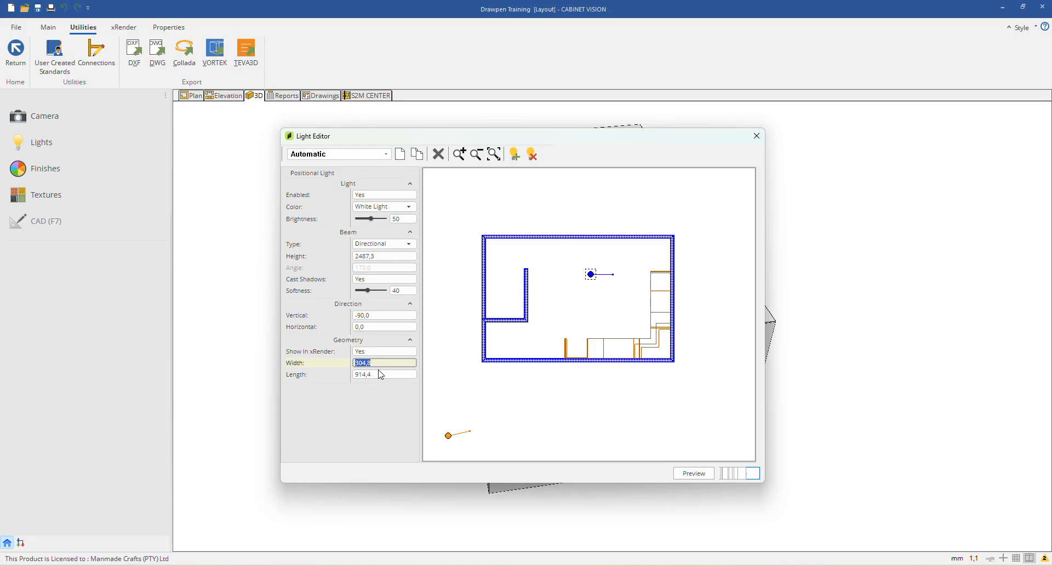
pyautogui.click(382, 374)
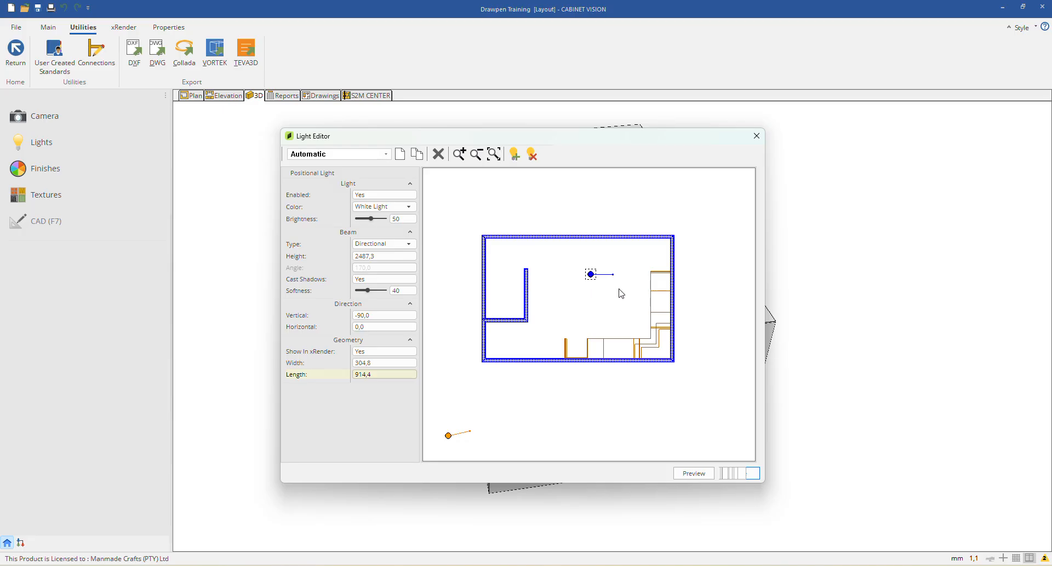
# Step: Move the directional light closer to the kitchen cabinets in the plan and swing its direction diagonally toward the wall run
pyautogui.moveTo(591, 274); pyautogui.dragTo(624, 301)
pyautogui.moveTo(640, 297); pyautogui.dragTo(638, 289)
pyautogui.click(657, 319)
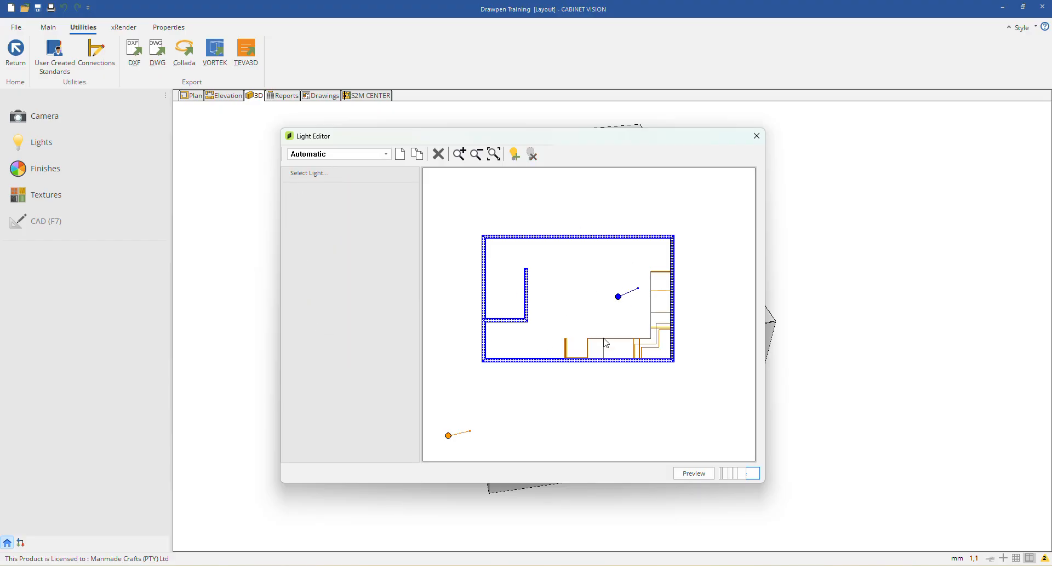
# Step: Add a positional light of type Point to the room and review its light and beam settings
pyautogui.click(515, 157)
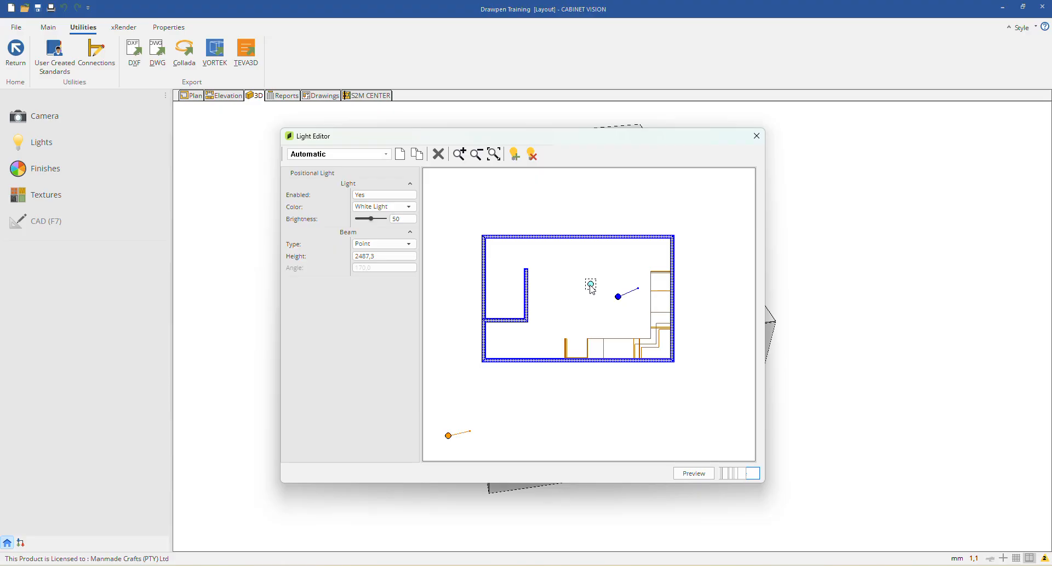
pyautogui.click(364, 196)
pyautogui.click(342, 210)
pyautogui.click(410, 232)
pyautogui.click(410, 232)
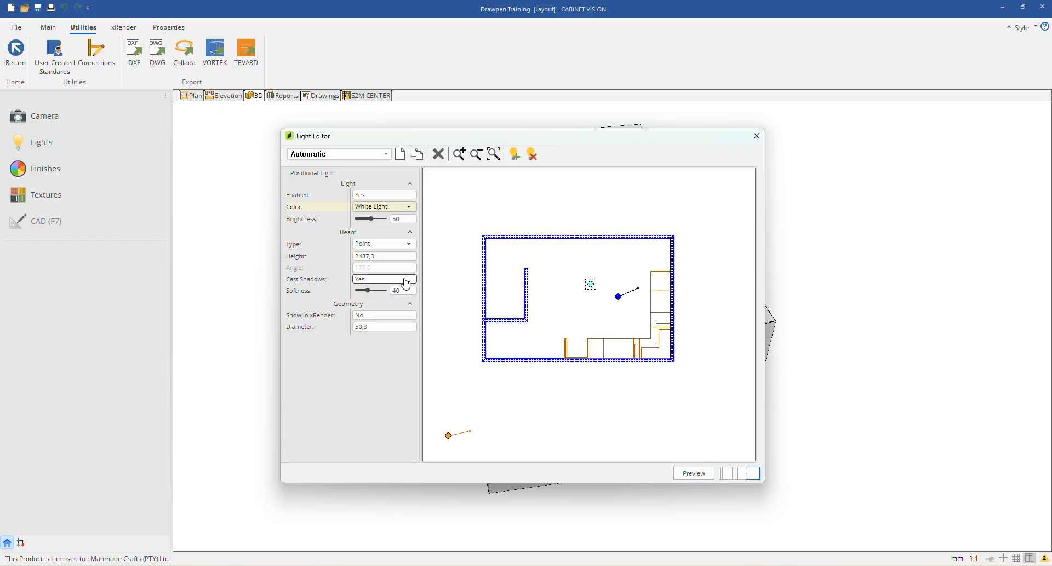
pyautogui.click(317, 257)
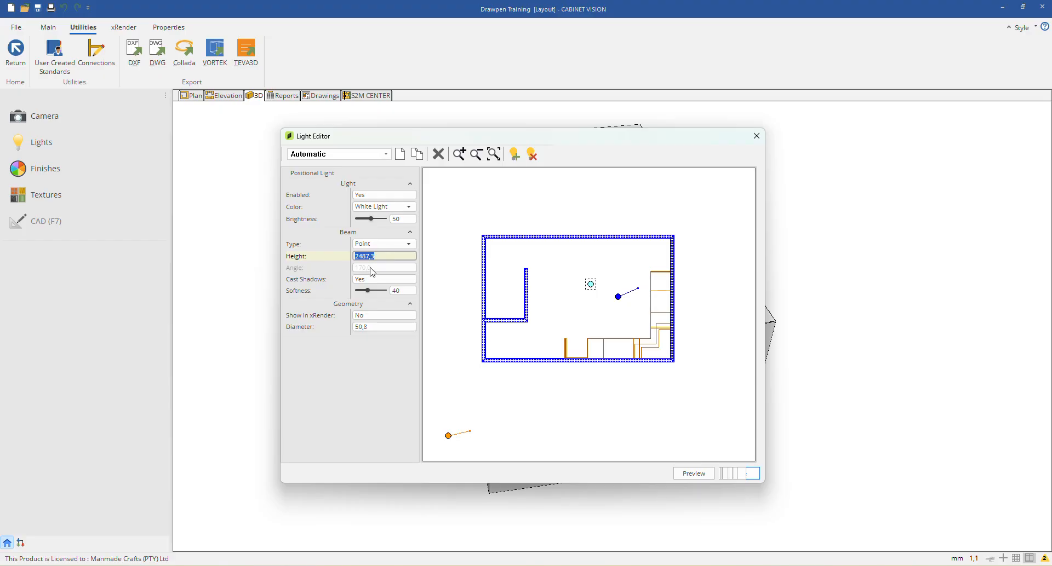
pyautogui.click(345, 282)
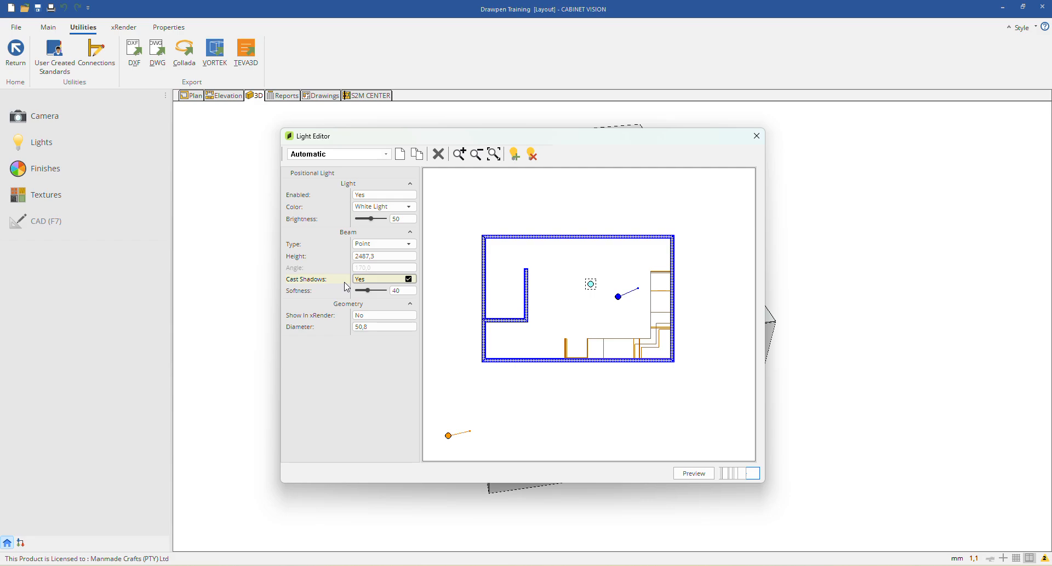
# Step: Show the point light in xRender with a diameter of 300 and place it beside the corner cabinets
pyautogui.click(379, 328)
pyautogui.click(366, 320)
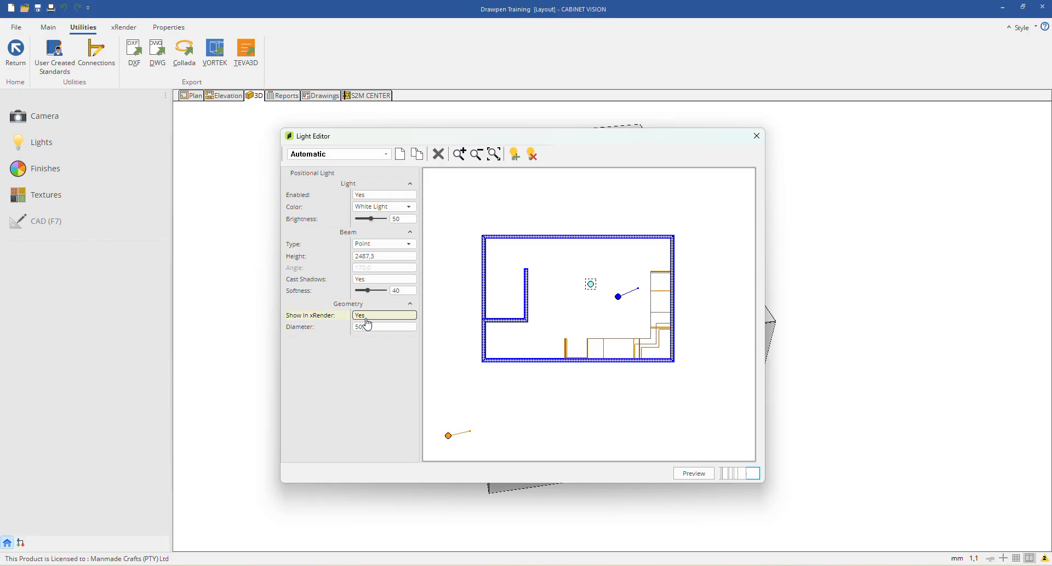
pyautogui.click(368, 327)
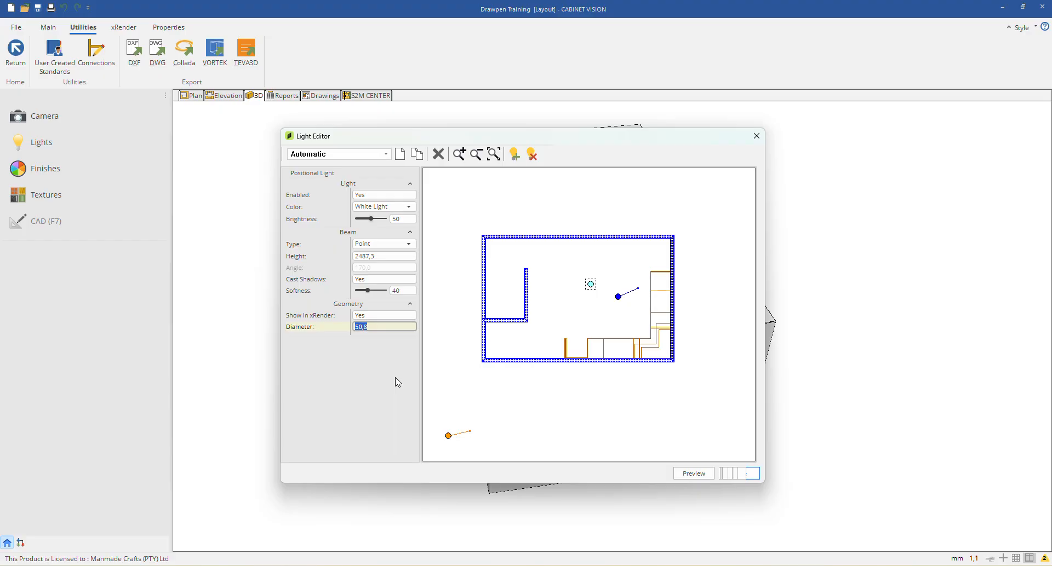
pyautogui.write('300')
pyautogui.click(392, 352)
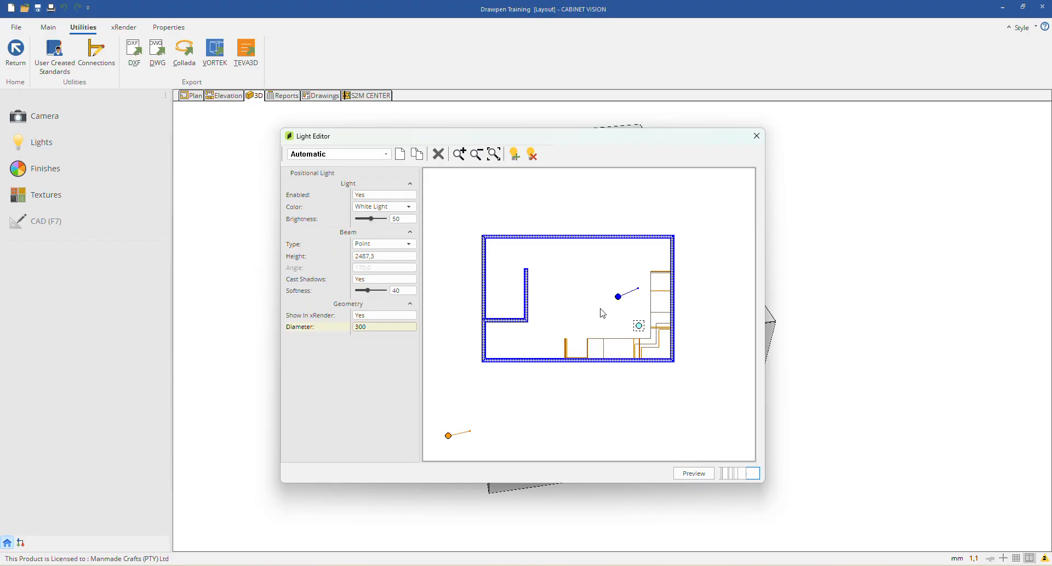
# Step: Add another positional light in the room and delete it
pyautogui.click(513, 159)
pyautogui.click(595, 285)
pyautogui.click(591, 286)
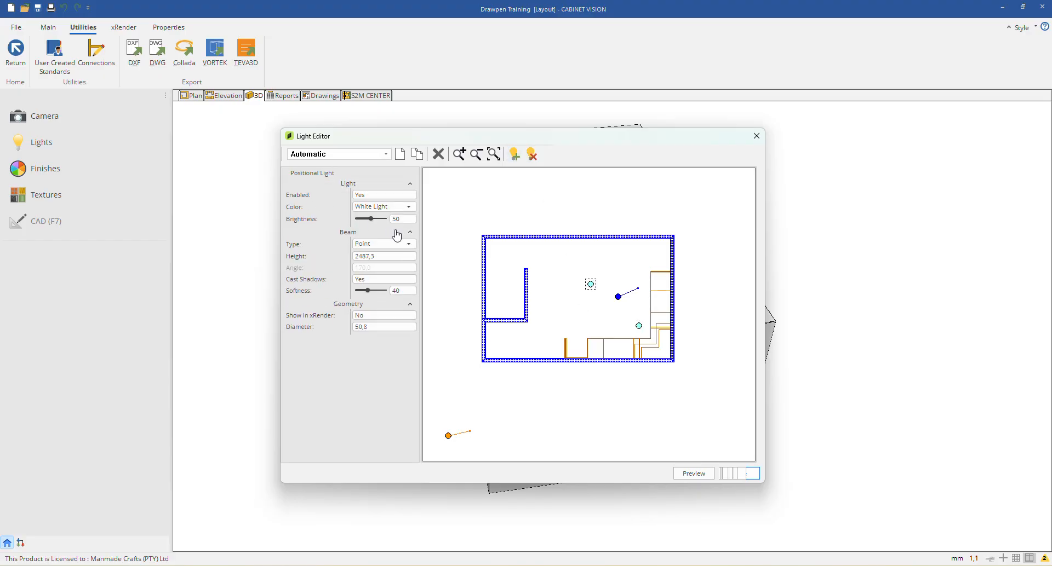
pyautogui.click(532, 155)
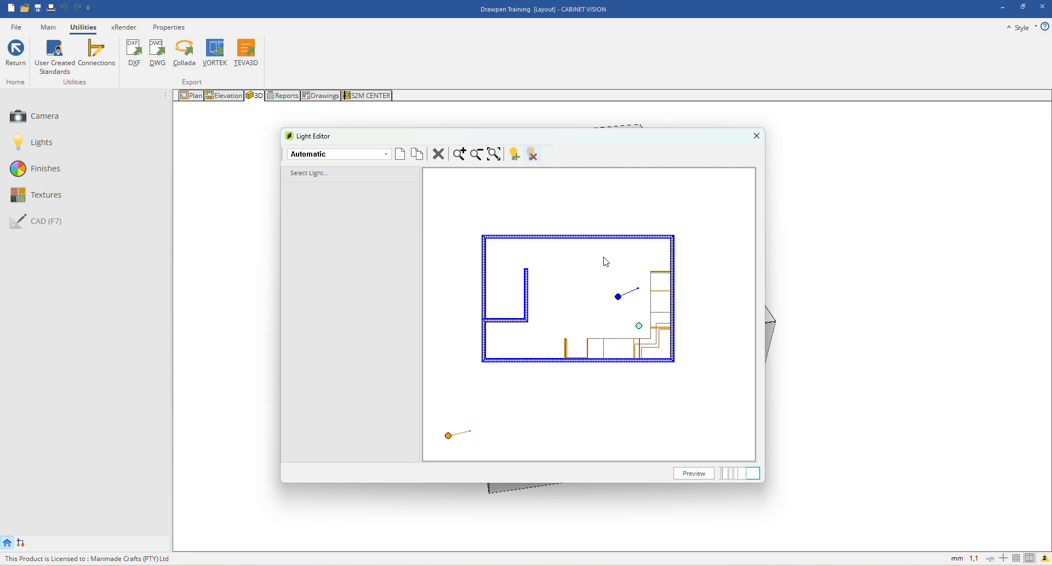
# Step: Add another positional light to the room and set its beam type to Spot
pyautogui.click(514, 154)
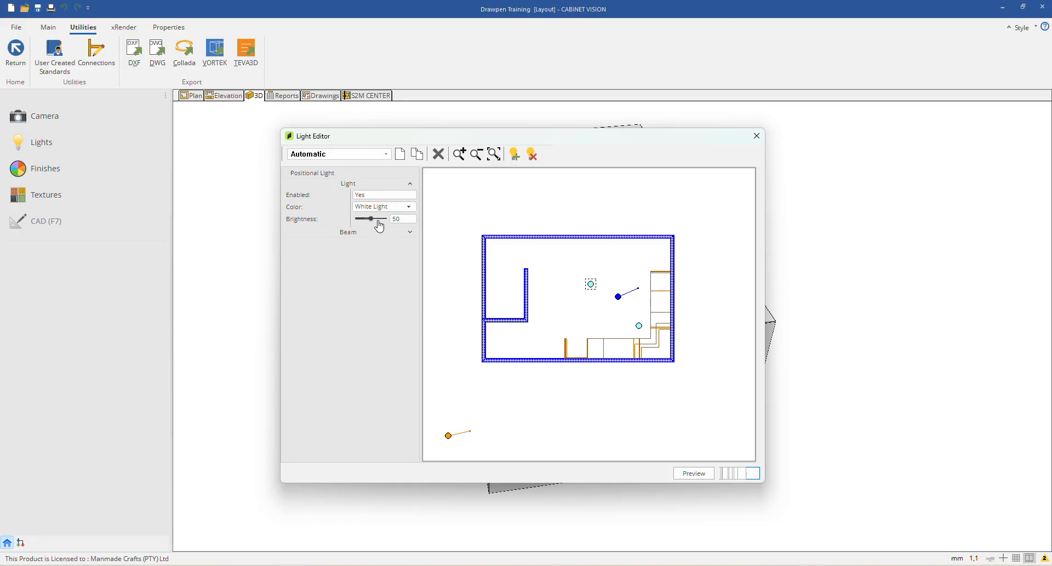
pyautogui.click(402, 242)
pyautogui.click(405, 232)
pyautogui.click(368, 316)
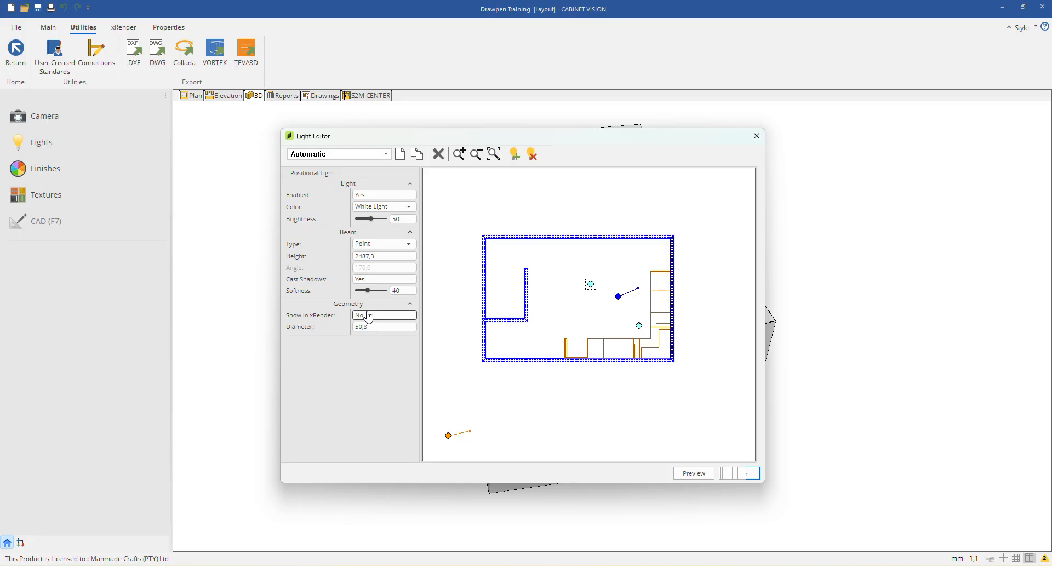
pyautogui.click(403, 236)
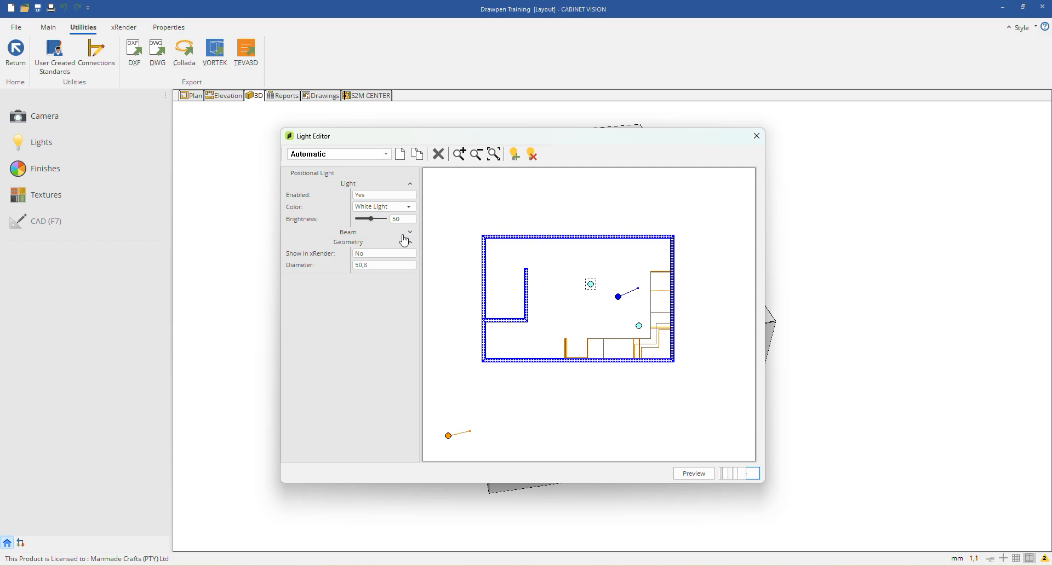
pyautogui.click(353, 236)
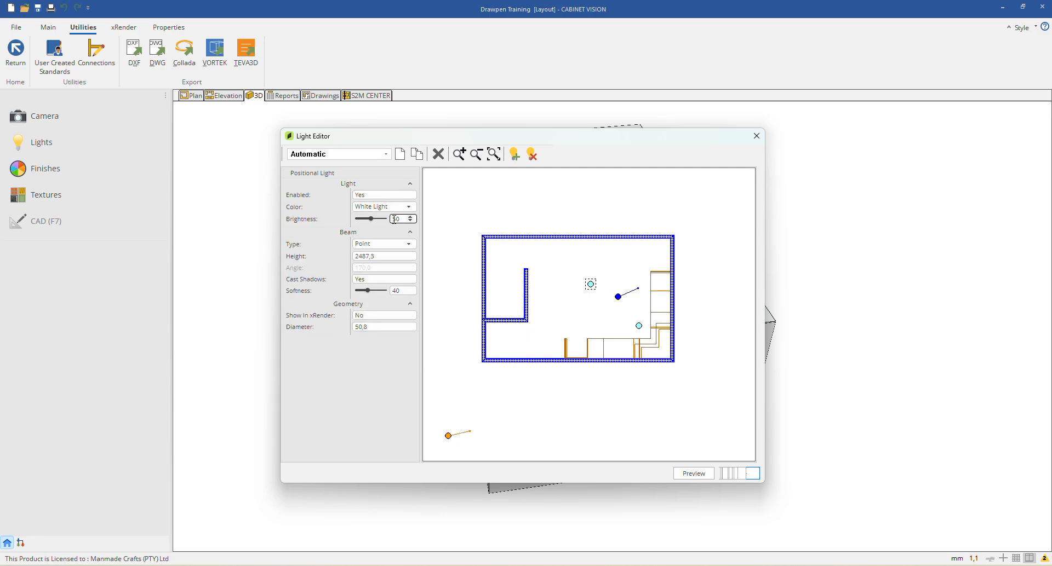
pyautogui.click(391, 245)
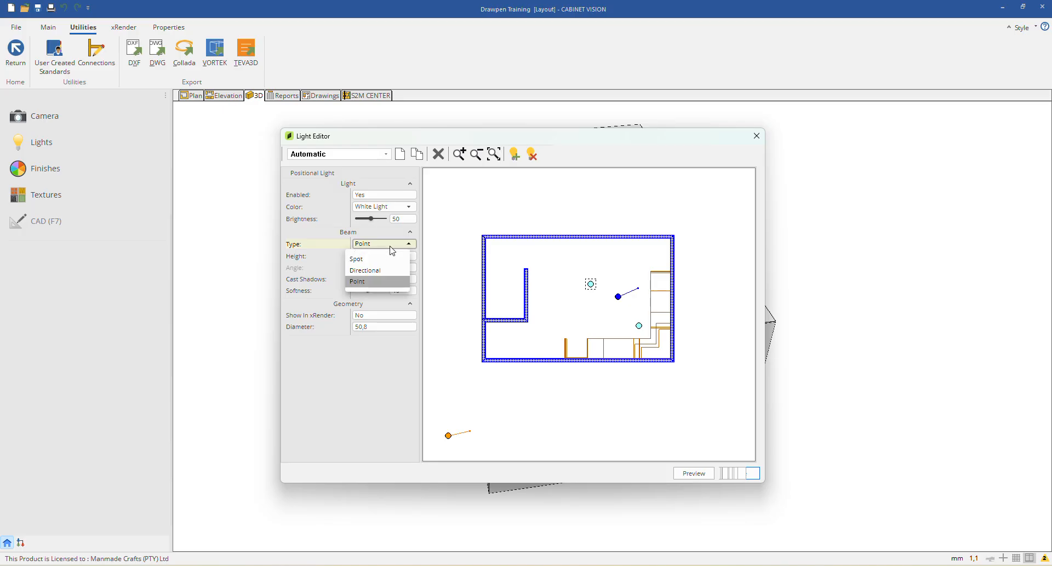
pyautogui.click(357, 258)
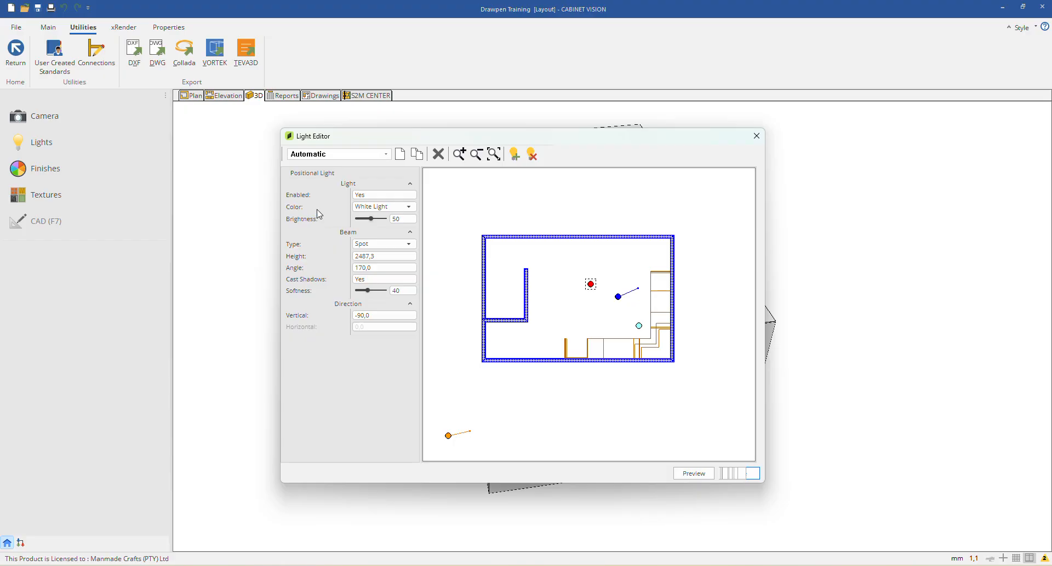
# Step: Examine the spot light's height, angle, shadow, softness and vertical direction settings
pyautogui.click(344, 257)
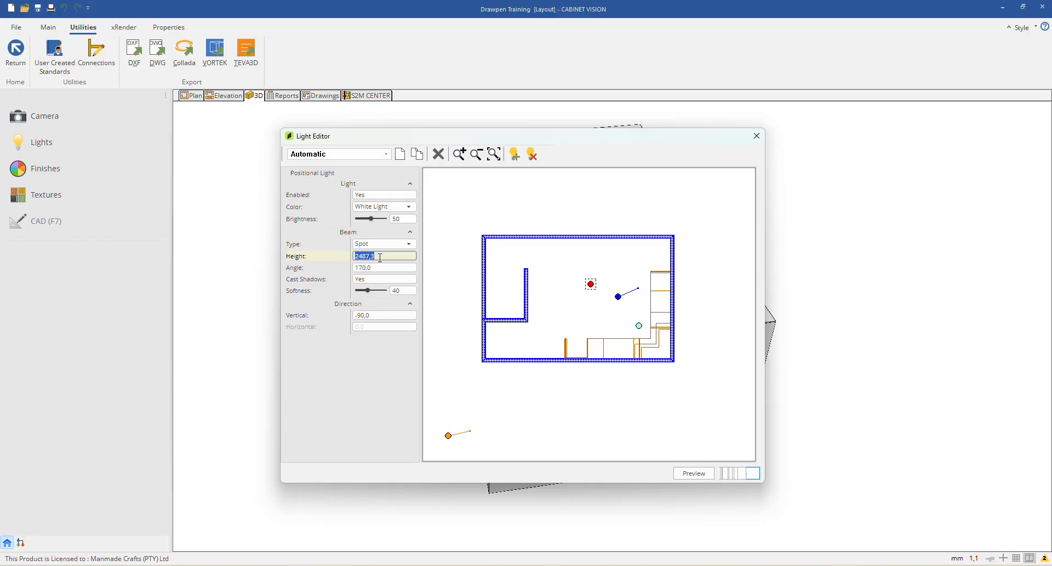
pyautogui.click(310, 268)
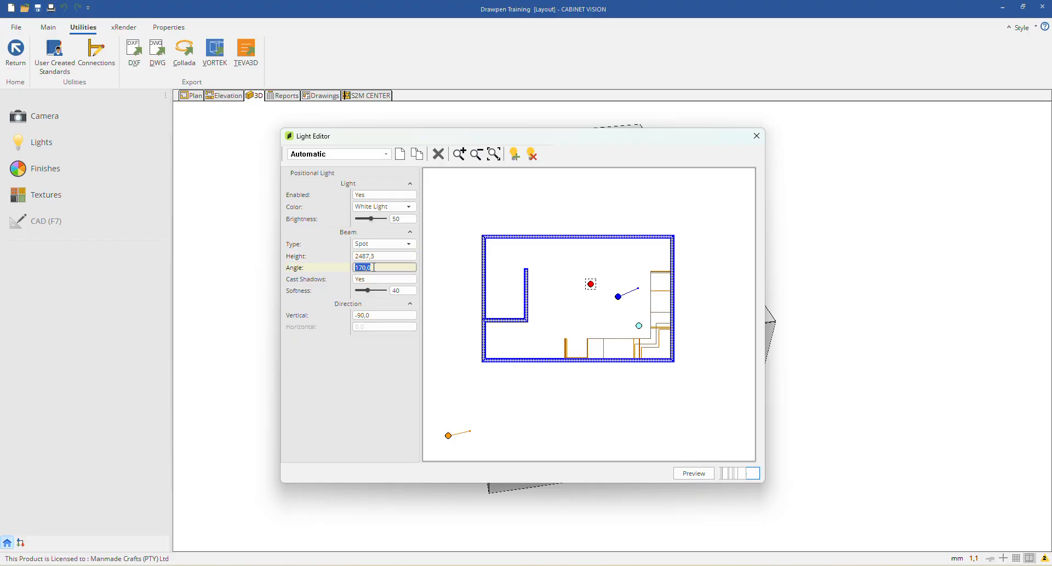
pyautogui.click(322, 280)
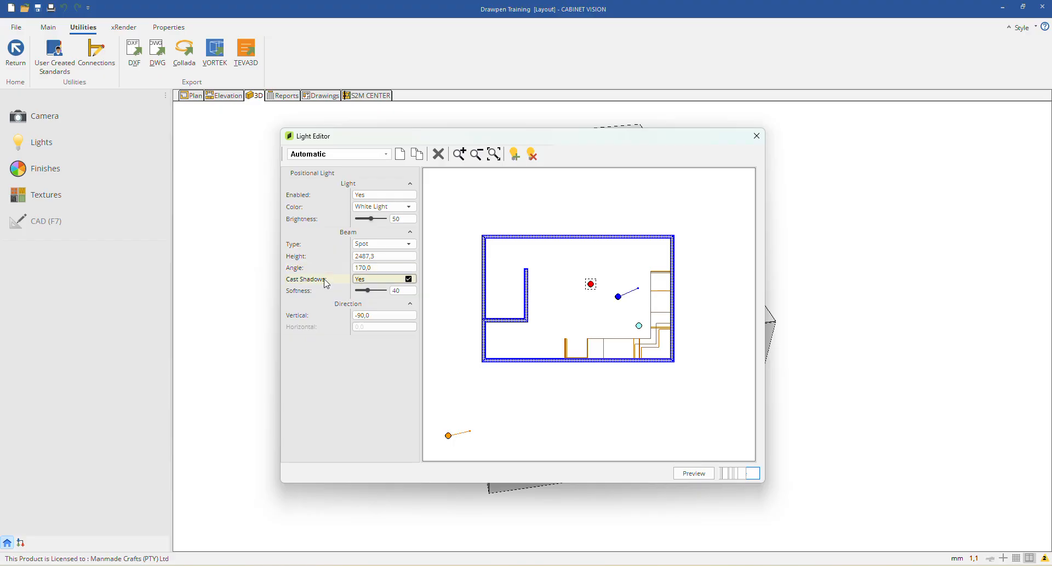
pyautogui.click(349, 295)
pyautogui.click(324, 317)
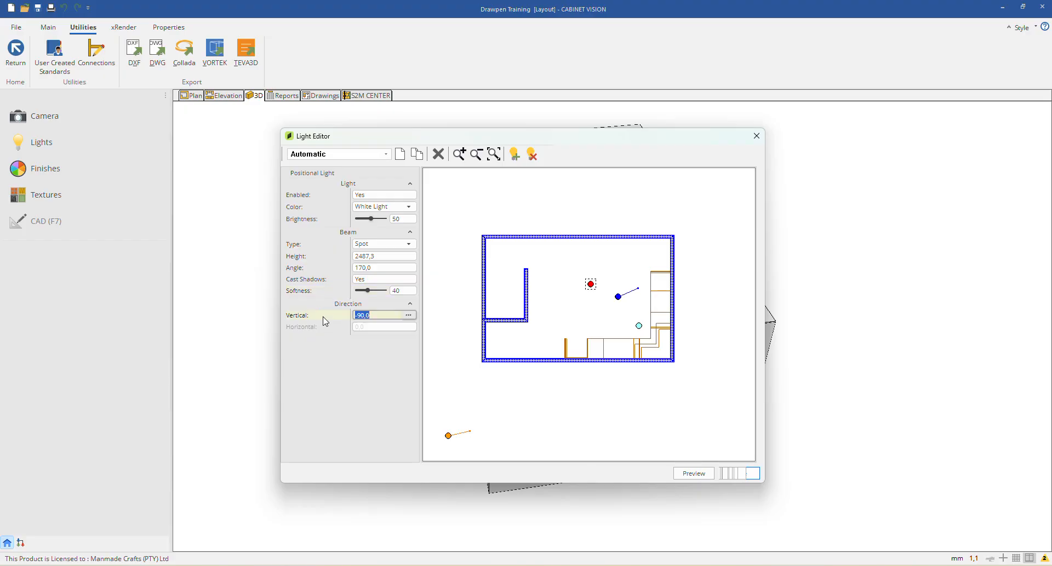
pyautogui.click(377, 317)
pyautogui.doubleClick(377, 317)
# Step: Try the Directional beam type on the spot light and return it to Spot
pyautogui.click(377, 247)
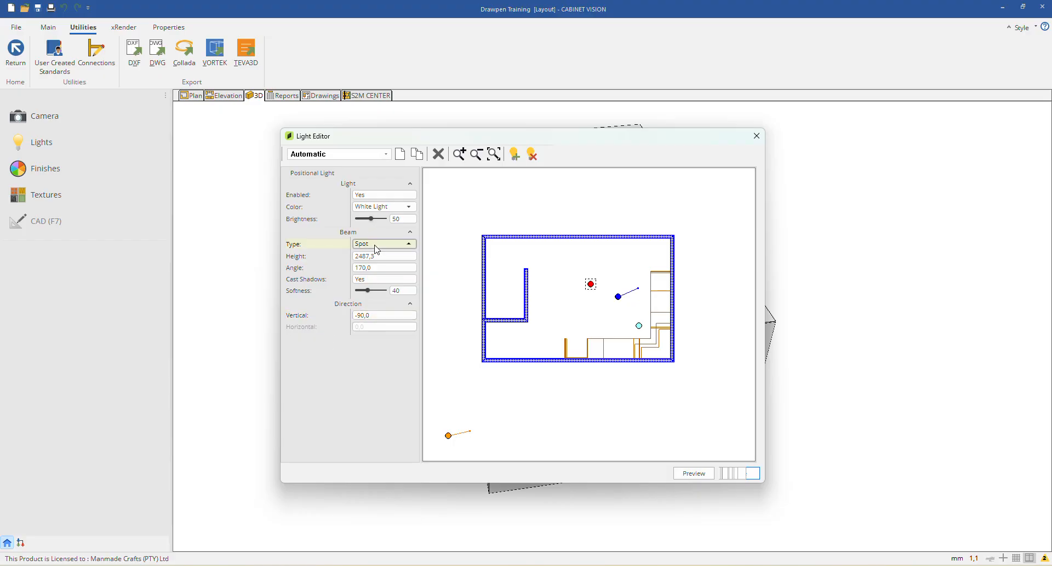
pyautogui.click(376, 270)
pyautogui.click(375, 247)
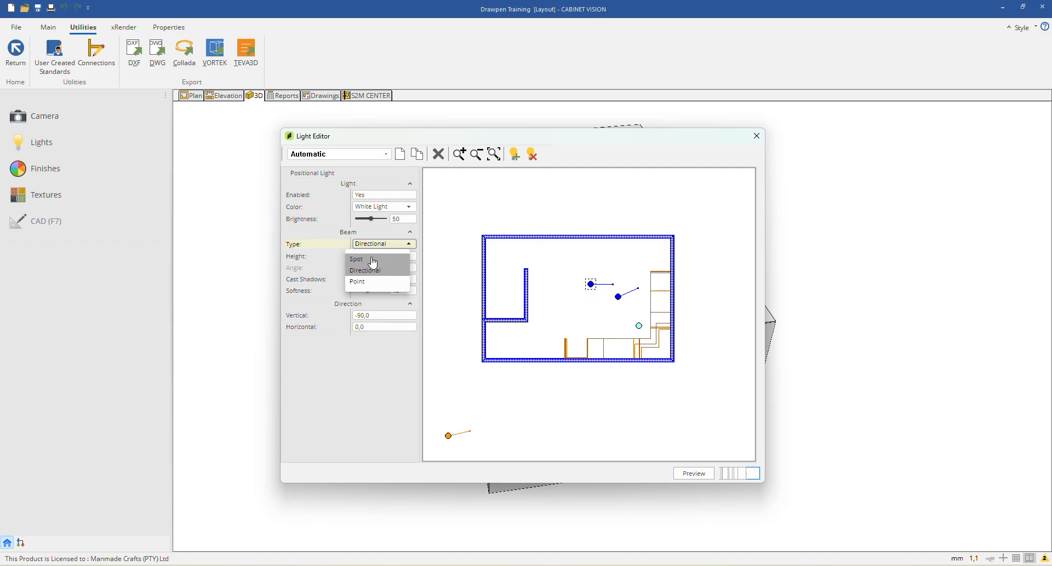
pyautogui.click(372, 259)
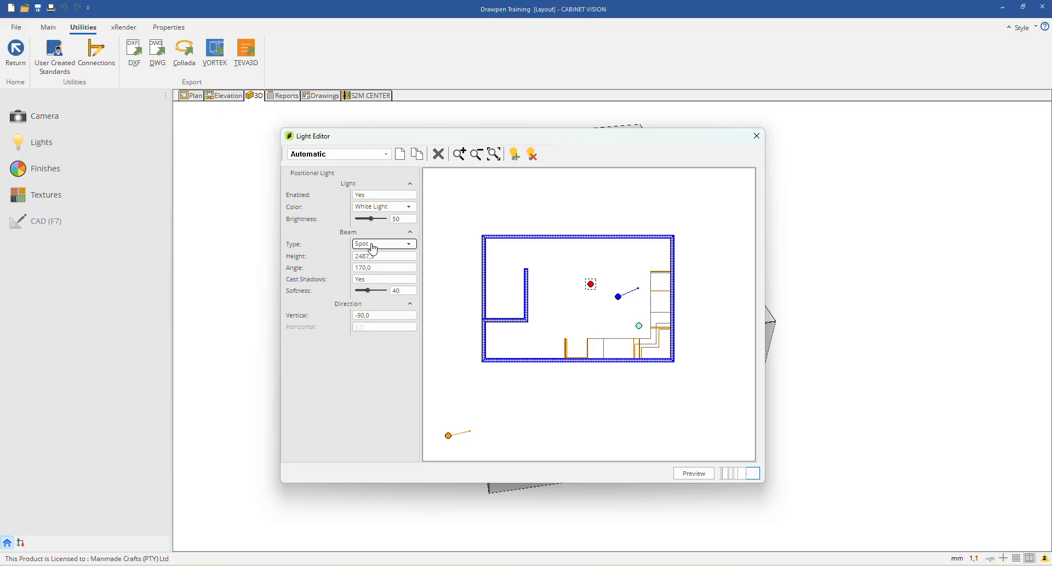
# Step: Reveal the spot light's geometry settings, turn on Show in xRender, and reselect the light in the plan
pyautogui.doubleClick(406, 305)
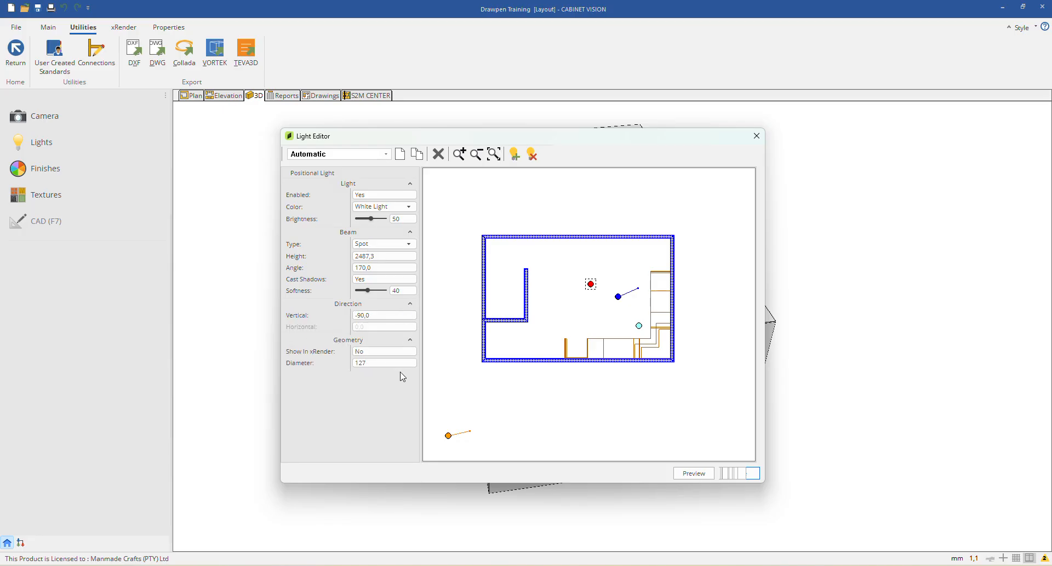
pyautogui.click(382, 365)
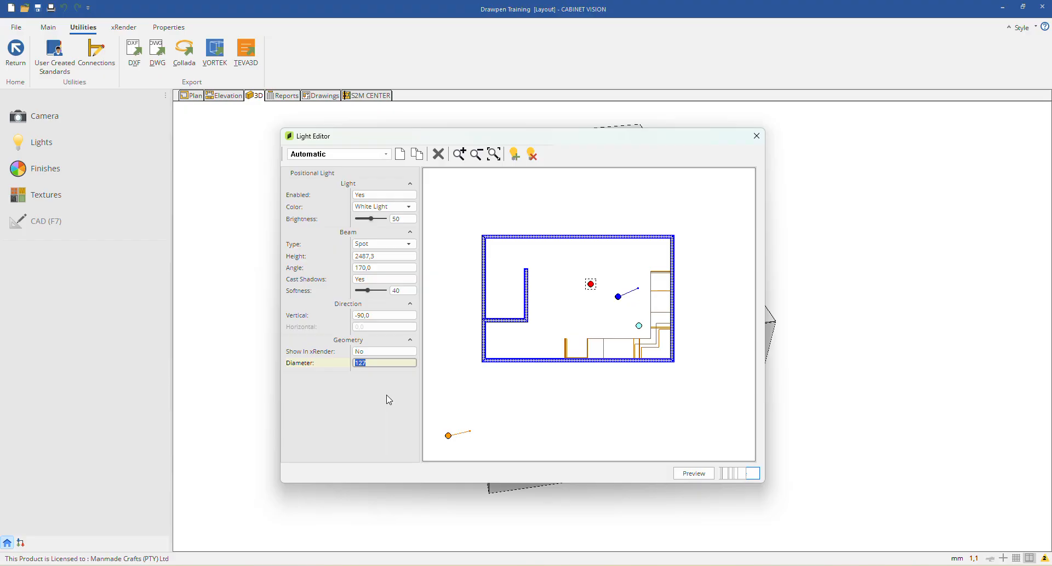
pyautogui.click(371, 354)
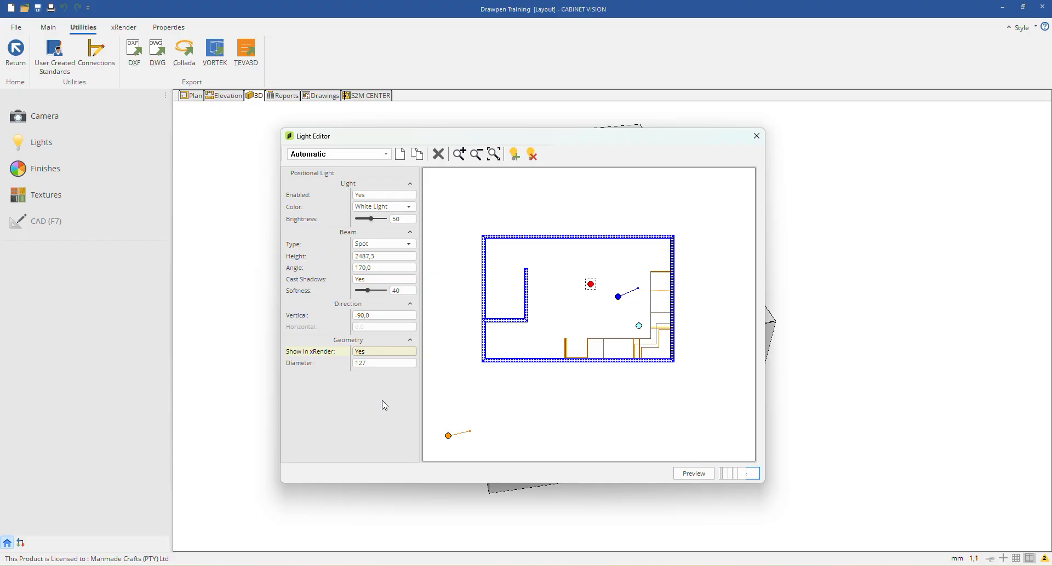
pyautogui.click(595, 284)
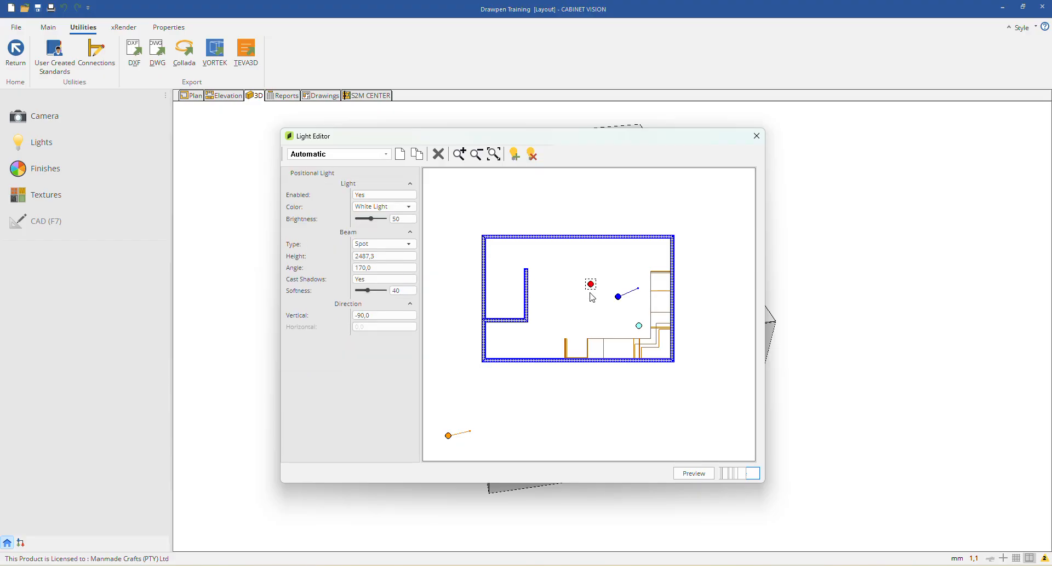
# Step: Move the spot light in front of the base cabinets along the lower wall and close the Light Editor
pyautogui.moveTo(591, 285); pyautogui.dragTo(594, 329)
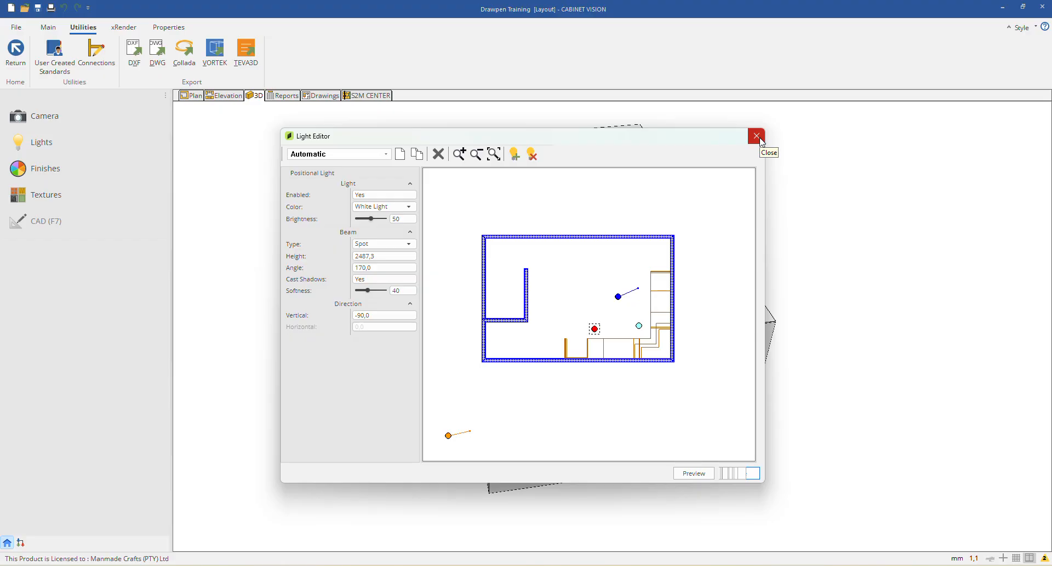
pyautogui.click(694, 473)
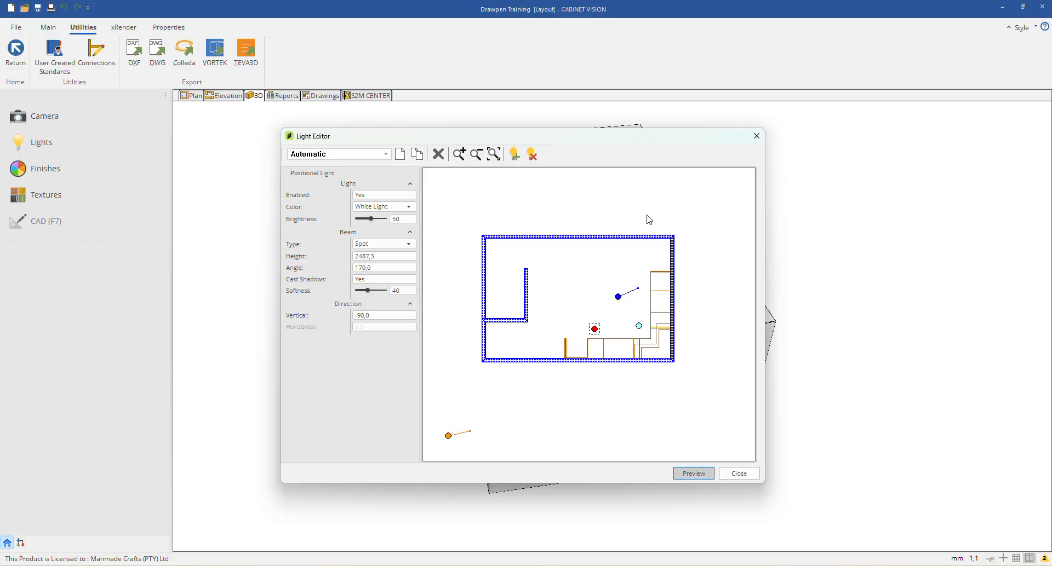
pyautogui.click(756, 138)
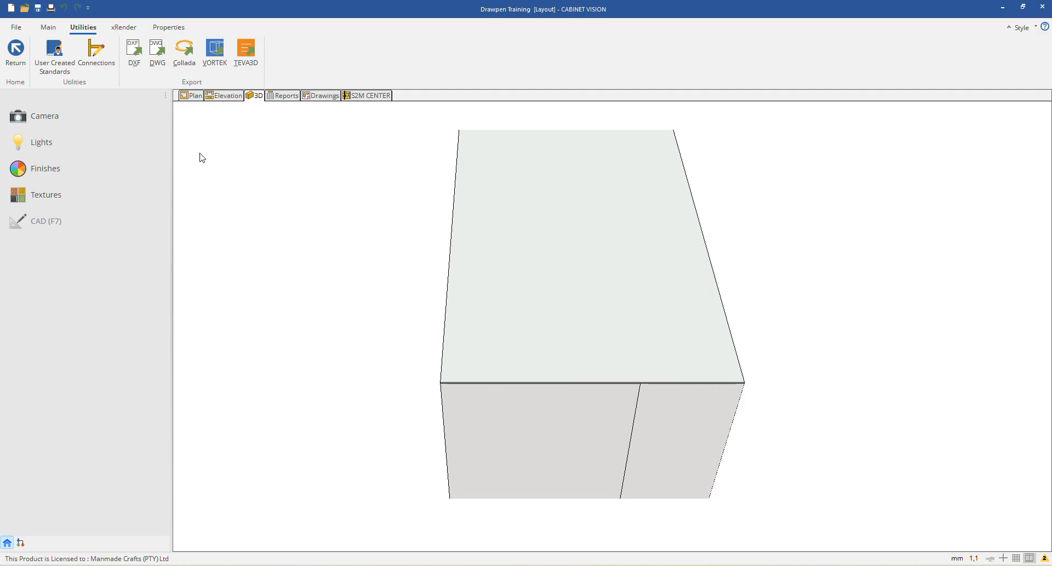
# Step: Display the front elevation of Wall 4 from the kitchen plan
pyautogui.click(226, 97)
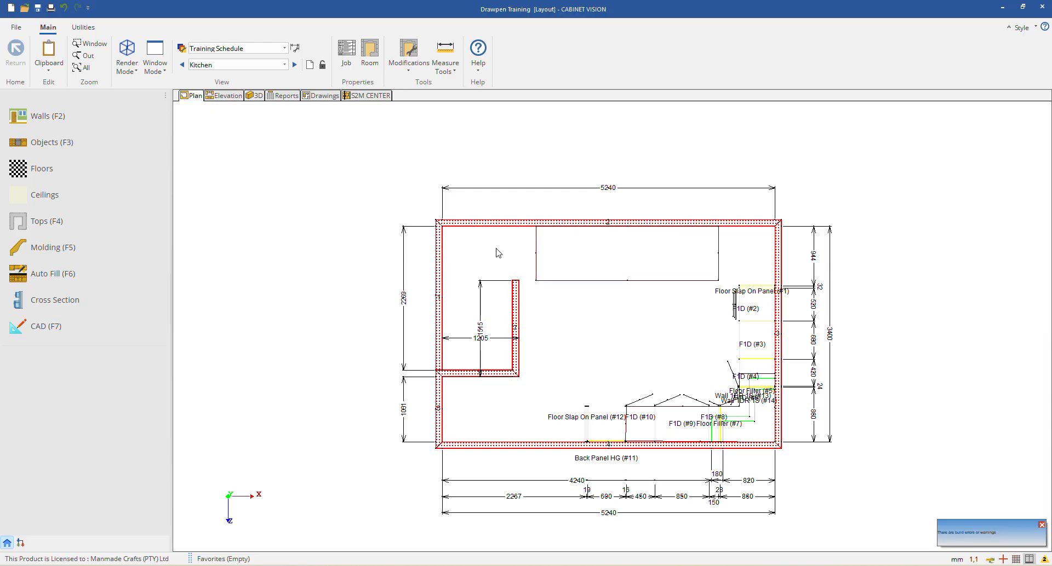
pyautogui.click(778, 355)
pyautogui.click(225, 97)
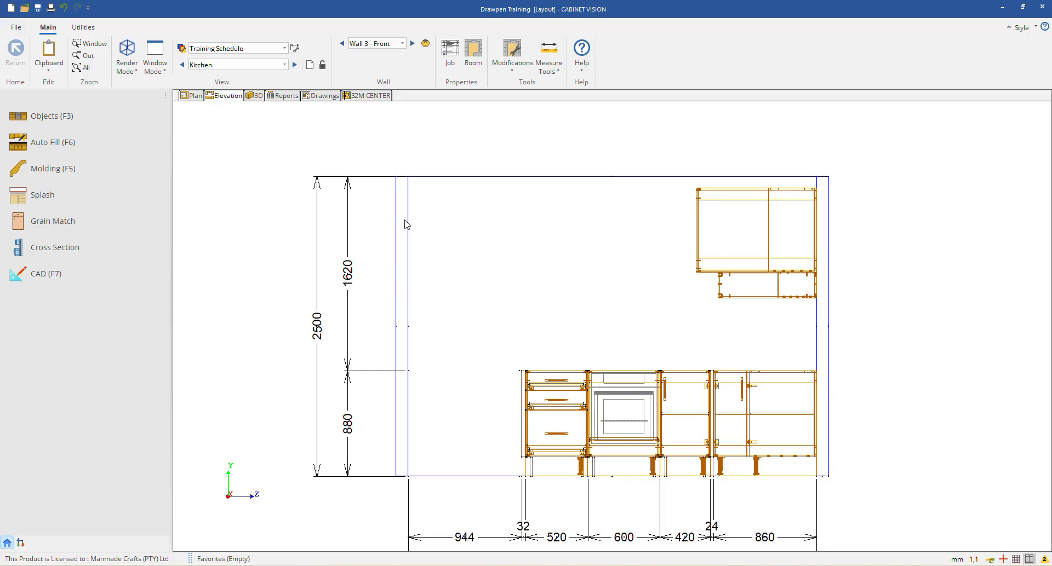
pyautogui.click(193, 96)
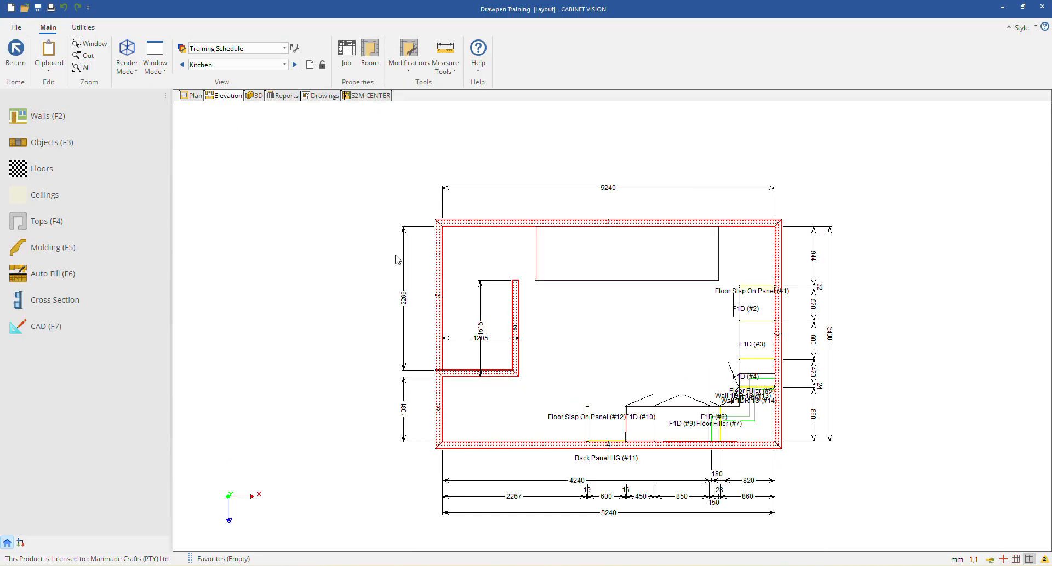
pyautogui.click(680, 444)
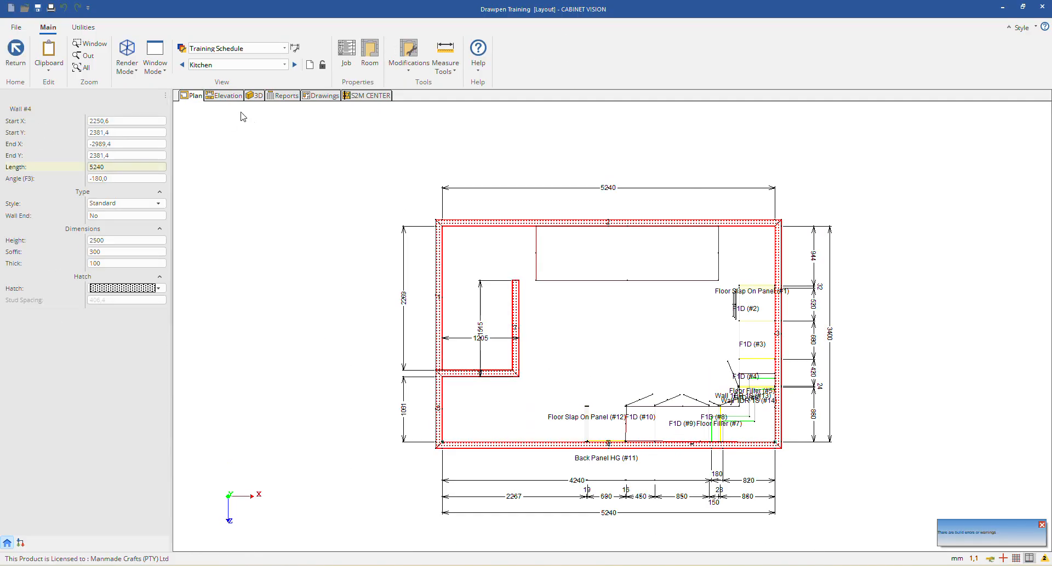
pyautogui.click(236, 97)
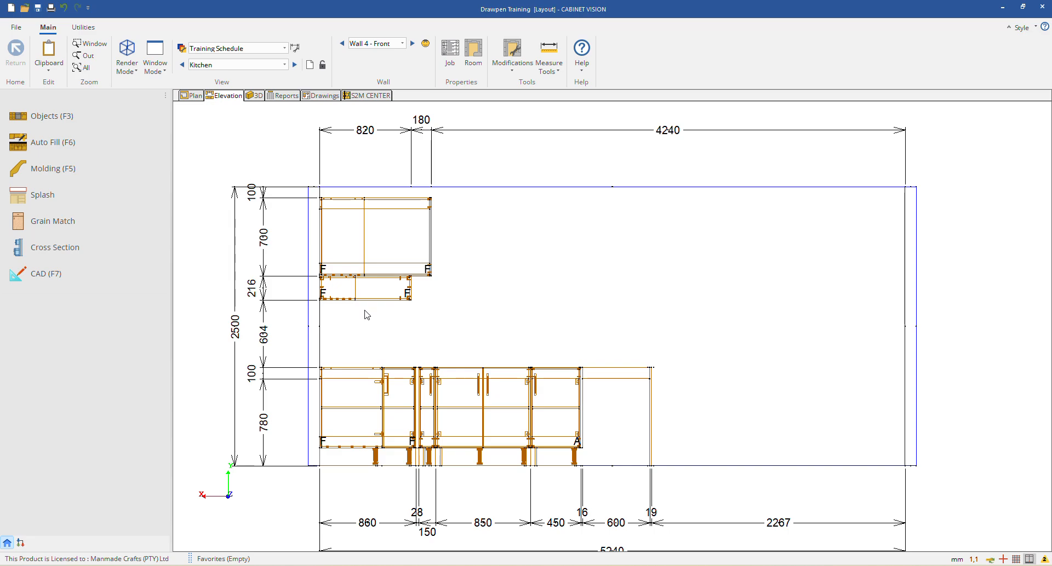
# Step: Add a user-defined light of type Tube with the White Light color and Show in xRender enabled
pyautogui.rightClick(239, 148)
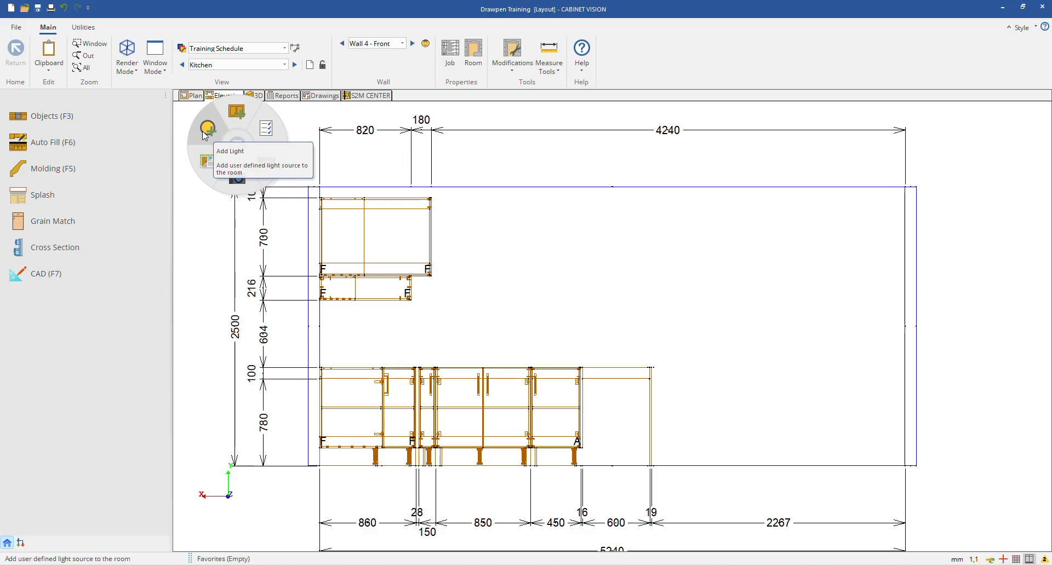
pyautogui.click(206, 131)
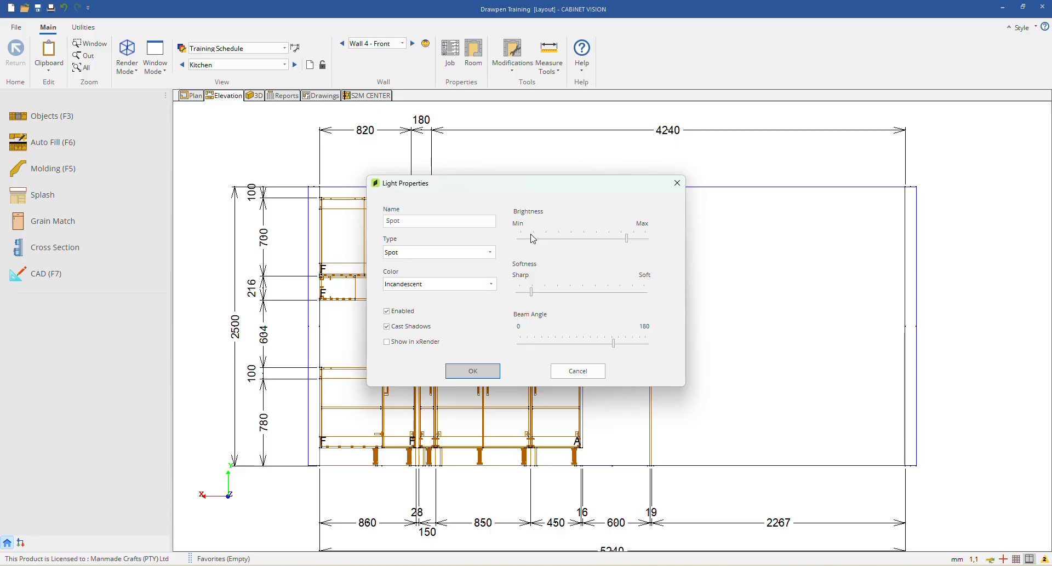
pyautogui.doubleClick(405, 221)
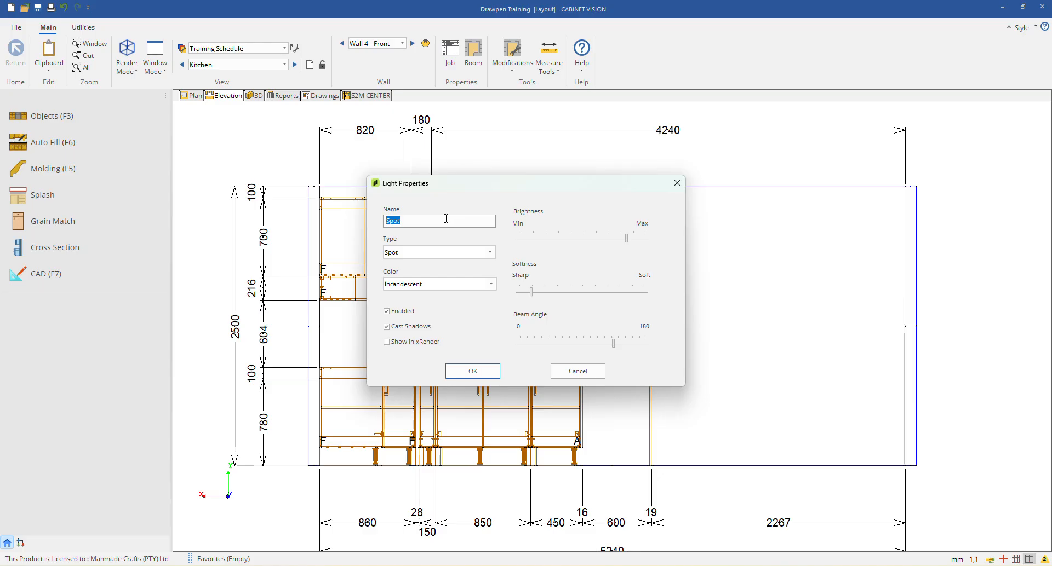
pyautogui.click(417, 252)
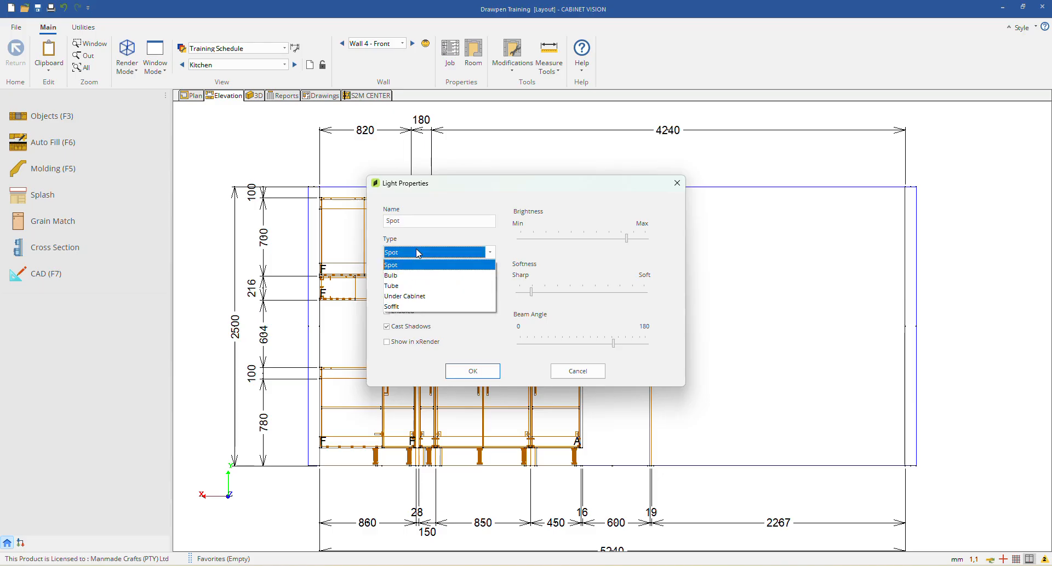
pyautogui.click(402, 288)
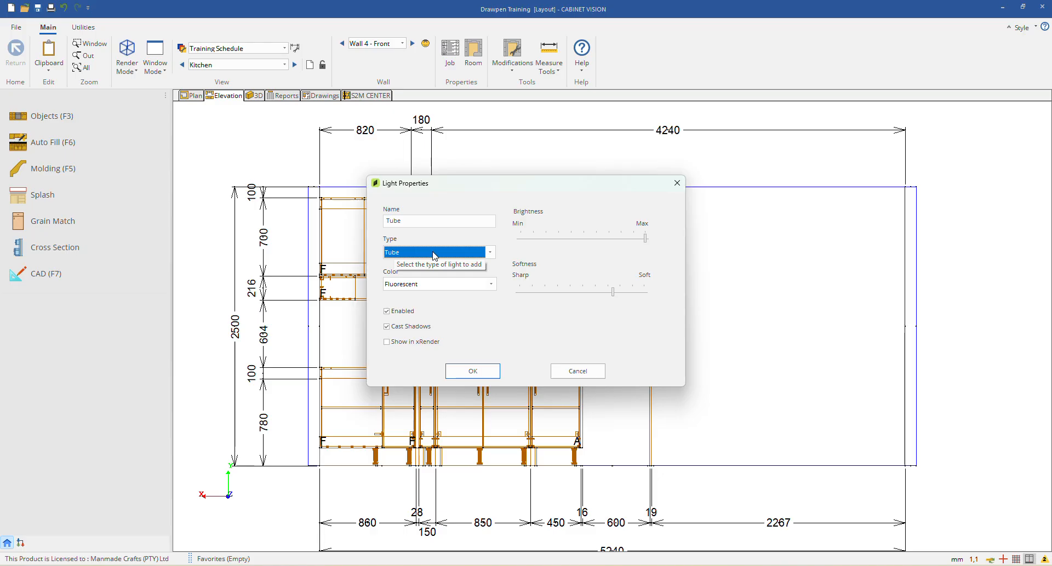
pyautogui.click(439, 285)
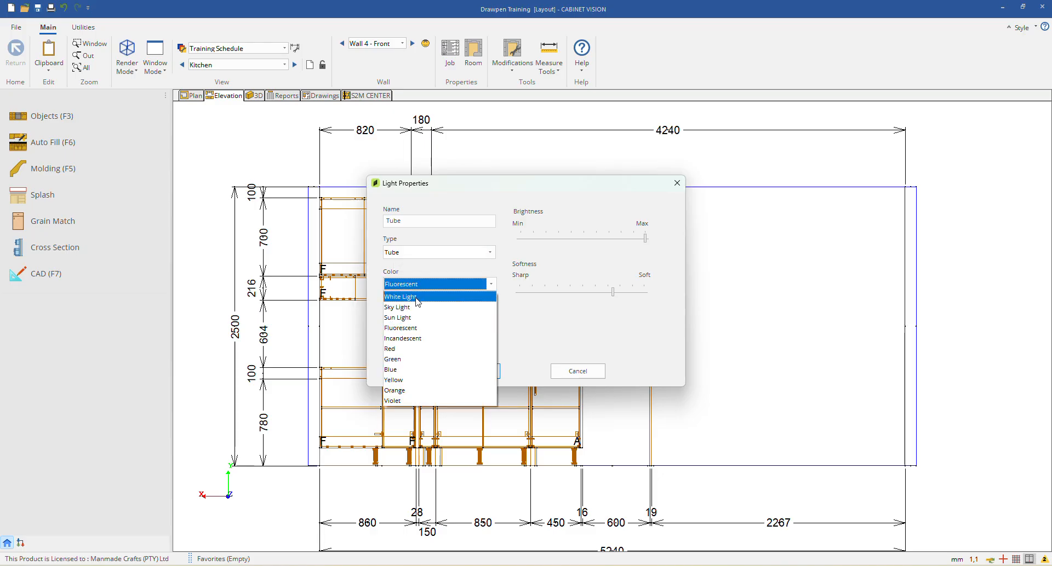
pyautogui.click(418, 297)
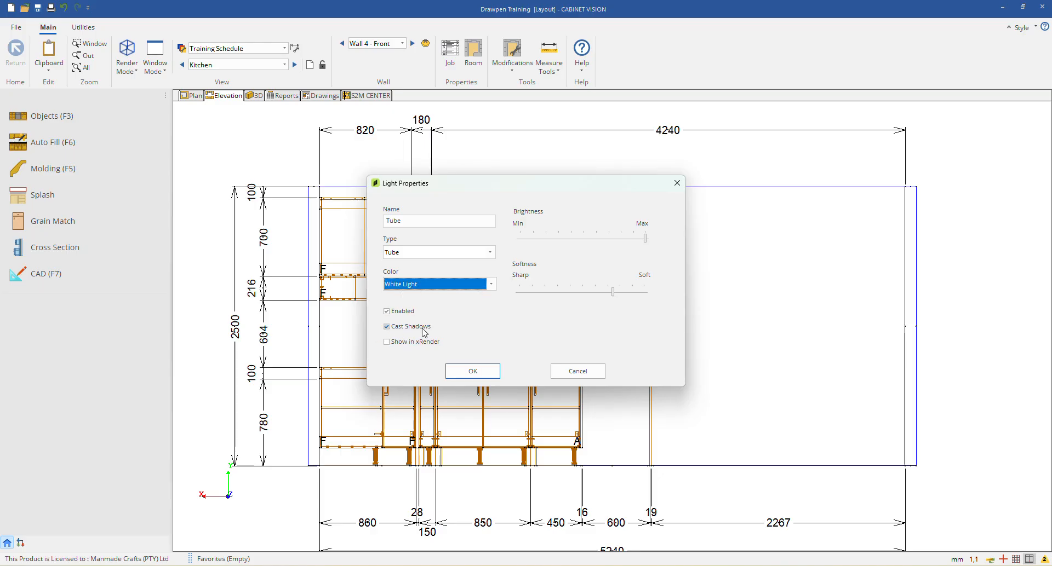
pyautogui.click(402, 343)
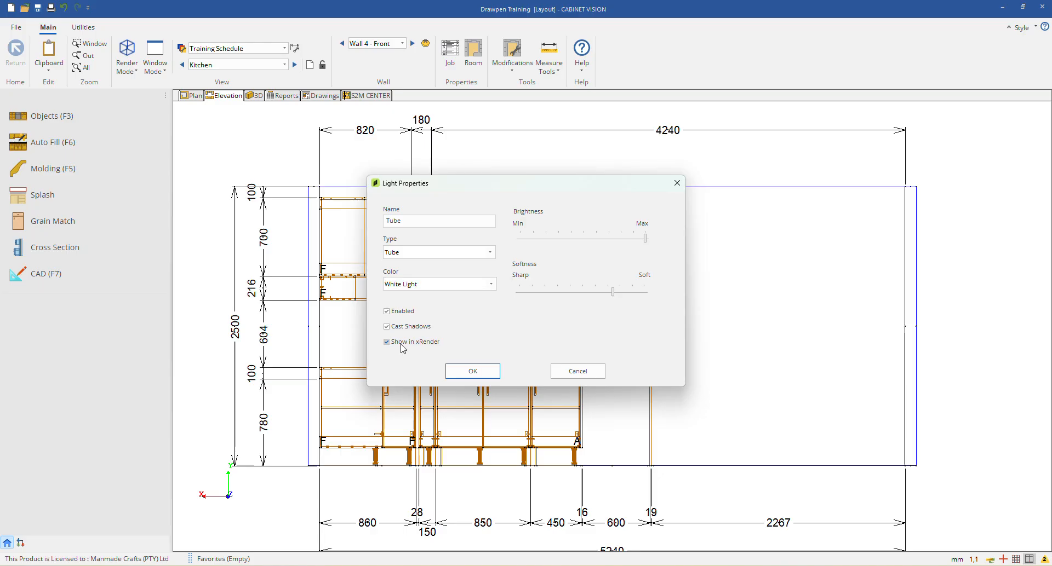
pyautogui.click(472, 372)
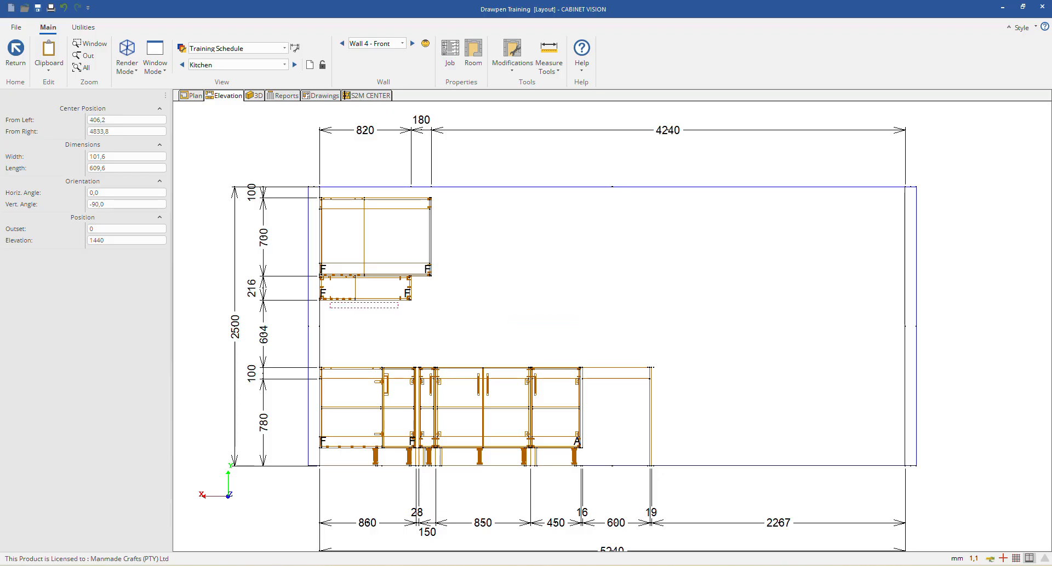
# Step: Place the tube light just below the lower wall cabinet, about 406 mm from the left at 1440 mm elevation, and select it for editing
pyautogui.click(365, 305)
pyautogui.click(419, 314)
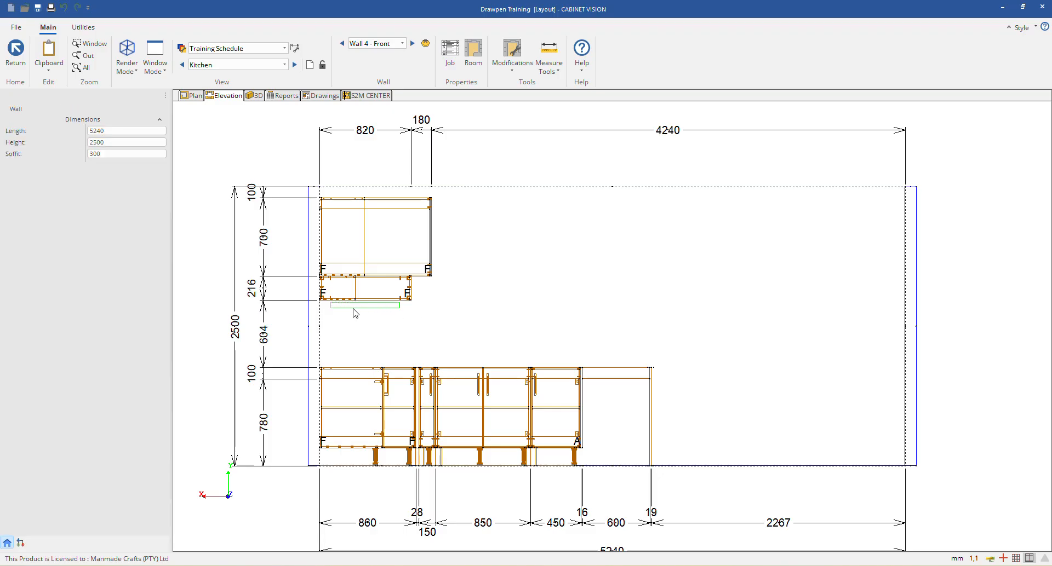
pyautogui.scroll(2, 337, 312)
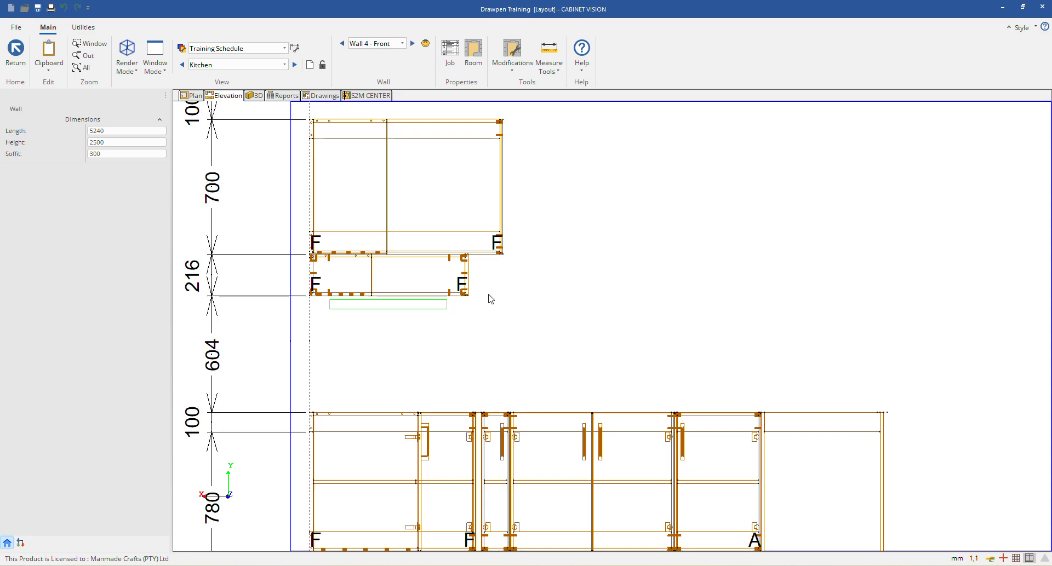
pyautogui.scroll(-2, 307, 186)
pyautogui.scroll(-4, 383, 346)
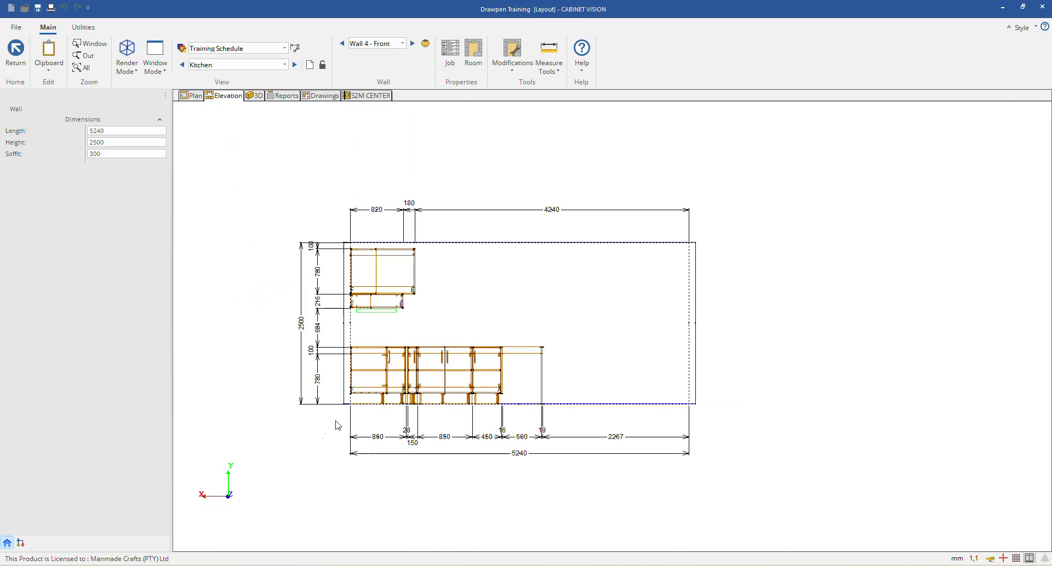
pyautogui.click(335, 421)
pyautogui.scroll(7, 382, 323)
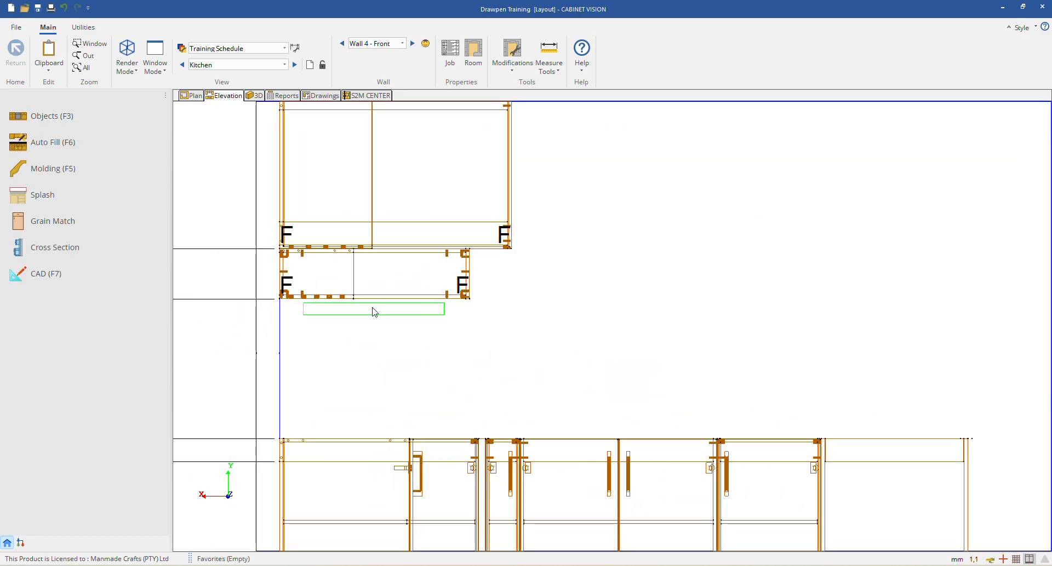
pyautogui.click(374, 312)
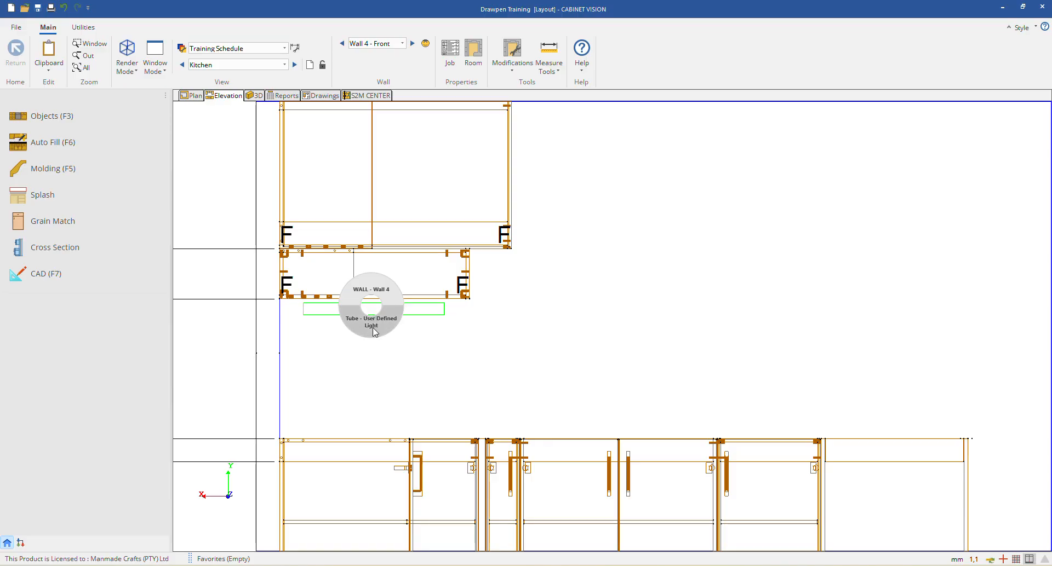
pyautogui.click(395, 312)
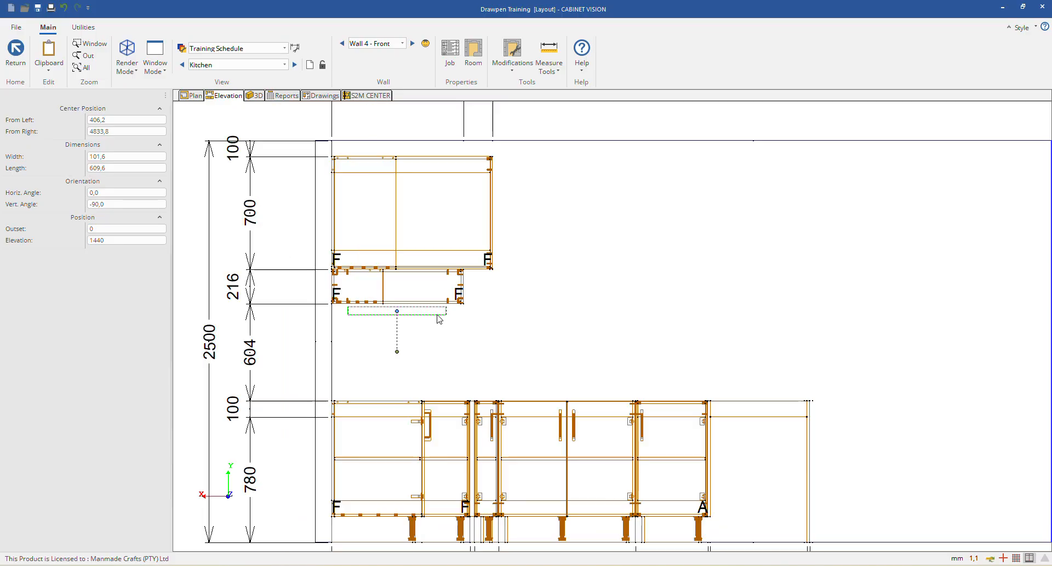
# Step: Set the tube light's width to 25 mm and its length to 750 mm
pyautogui.click(109, 120)
pyautogui.click(109, 120)
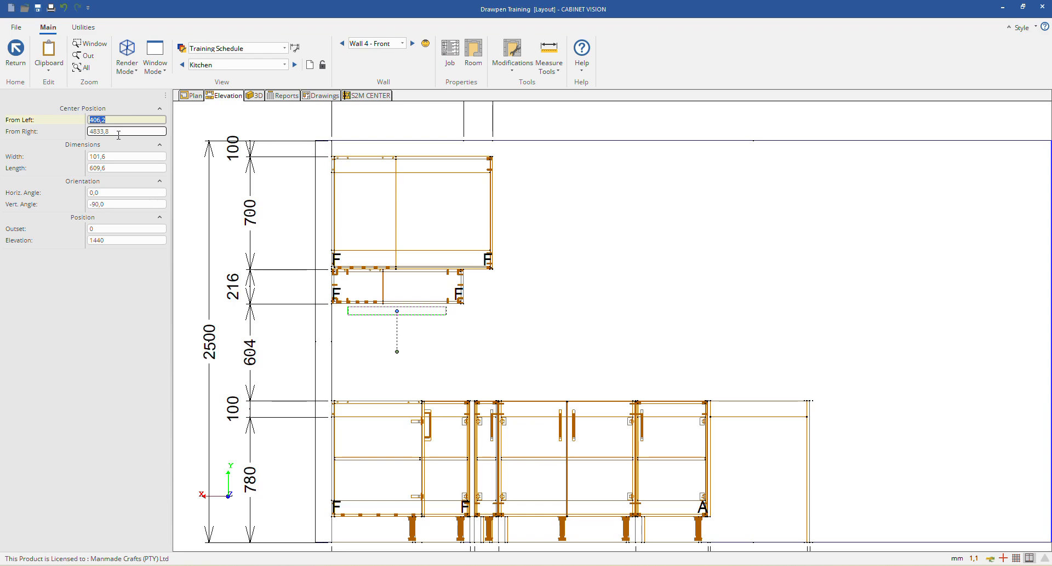
pyautogui.click(118, 132)
pyautogui.click(120, 157)
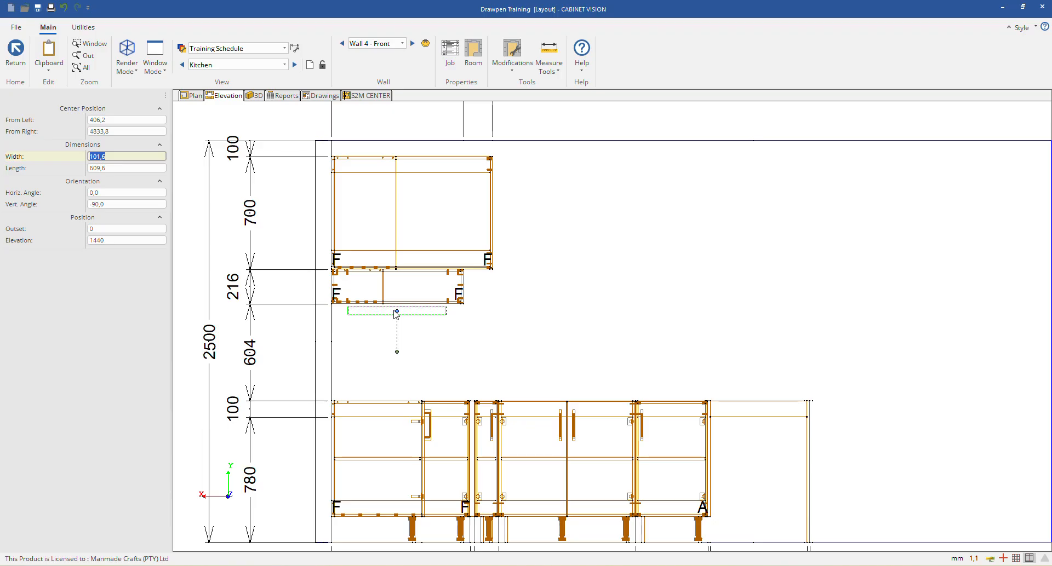
pyautogui.write('25')
pyautogui.click(115, 168)
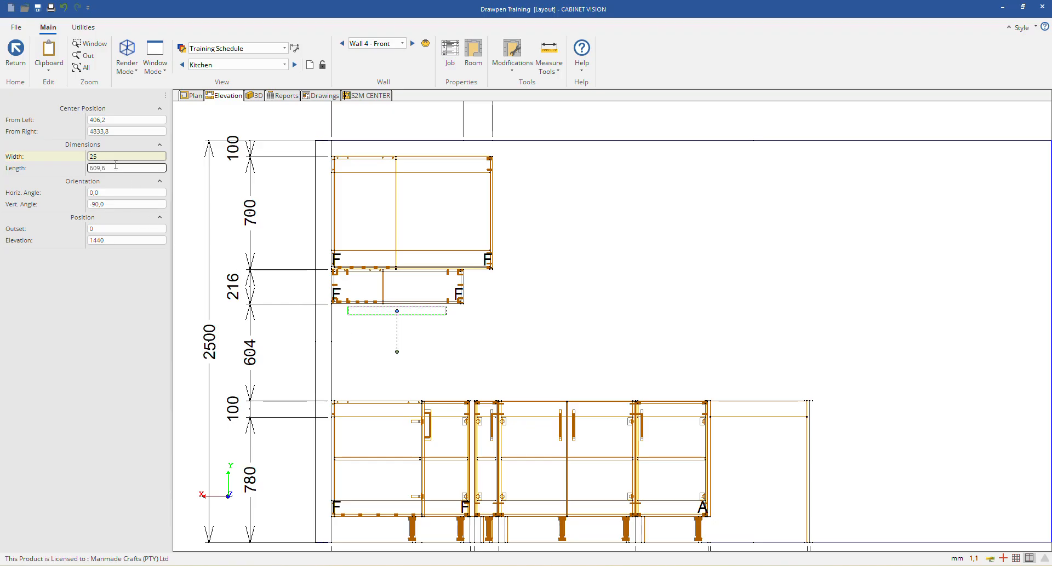
pyautogui.click(115, 168)
pyautogui.click(128, 167)
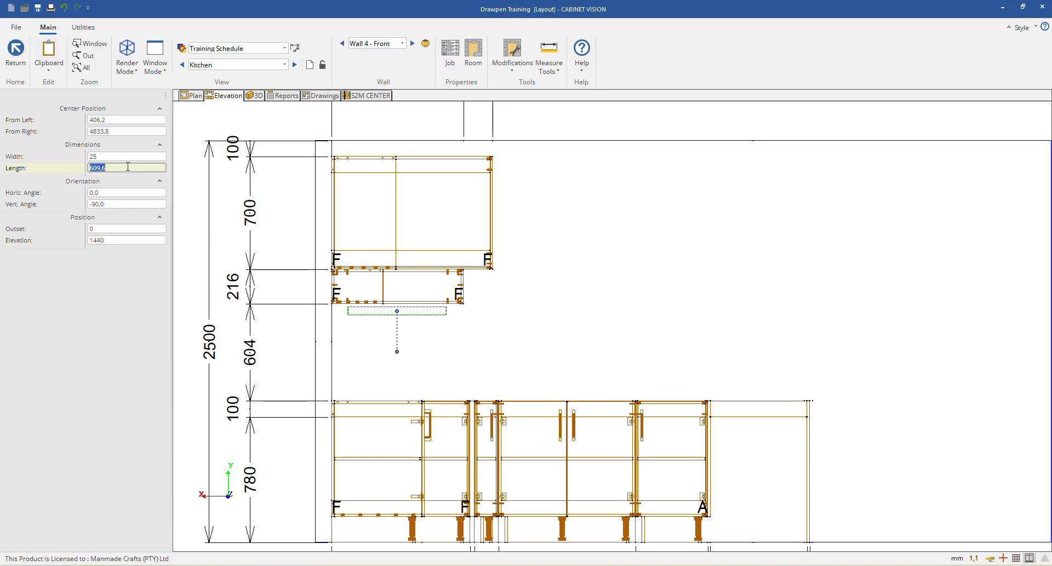
pyautogui.write('750')
pyautogui.click(110, 192)
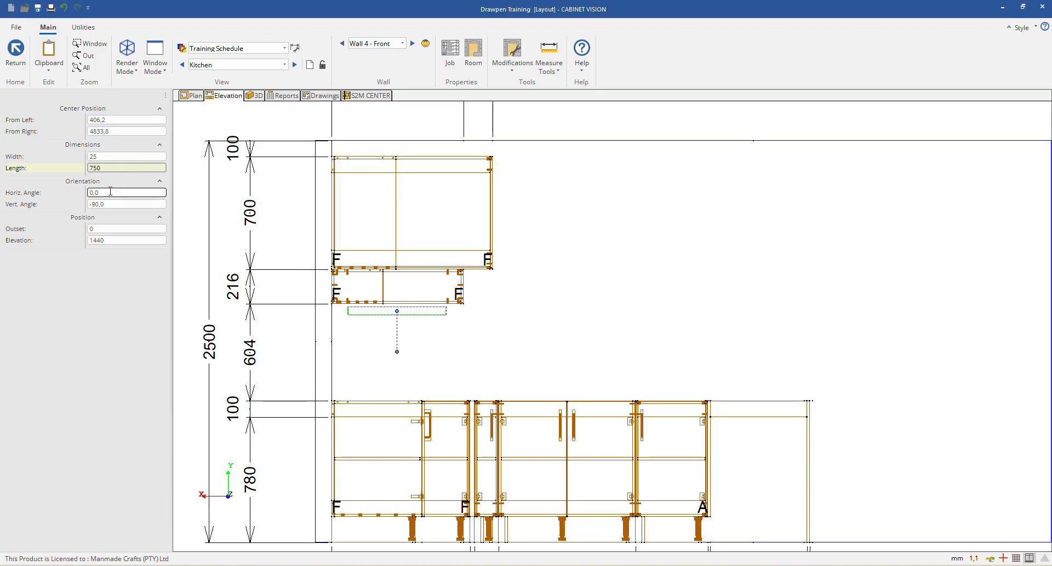
pyautogui.click(110, 192)
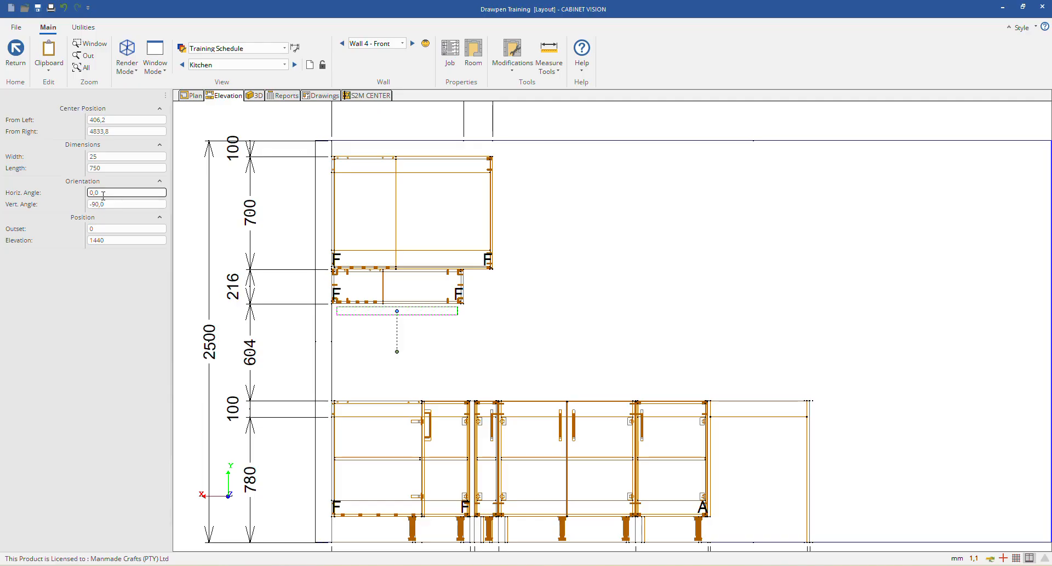
# Step: Examine the tube light's horizontal angle, vertical angle, outset and elevation settings
pyautogui.doubleClick(103, 193)
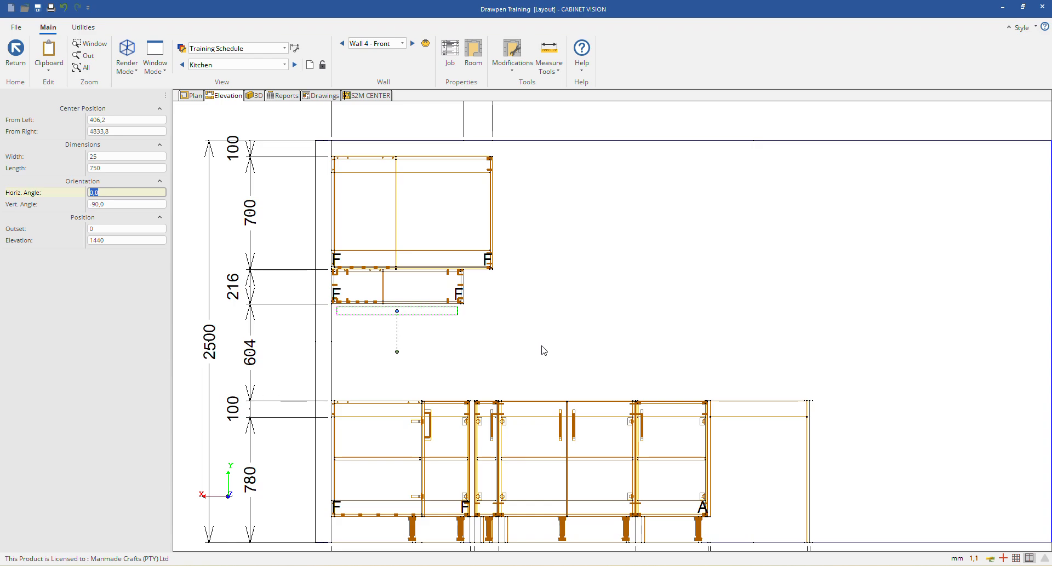
pyautogui.click(122, 204)
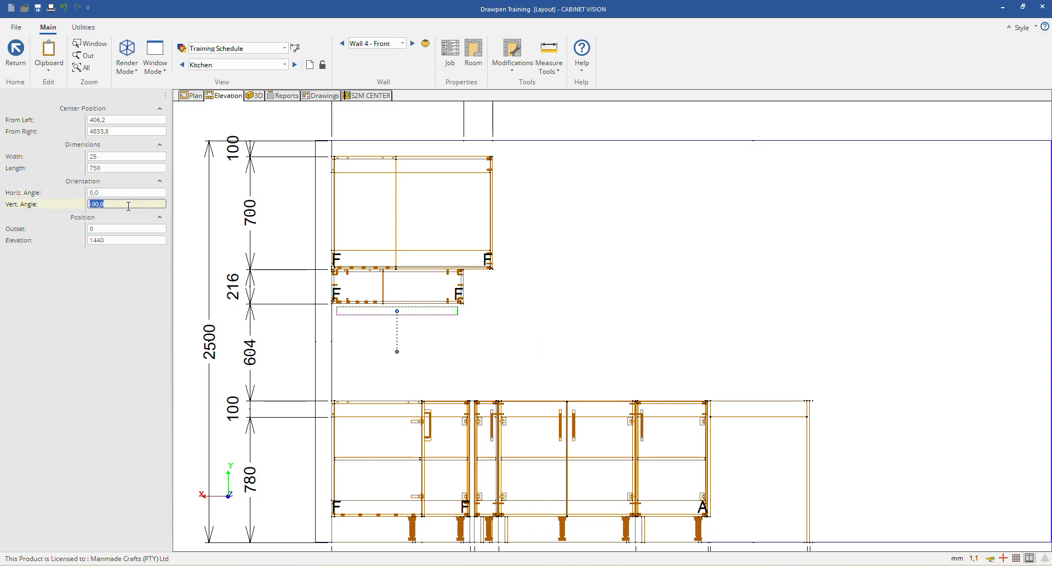
pyautogui.click(101, 229)
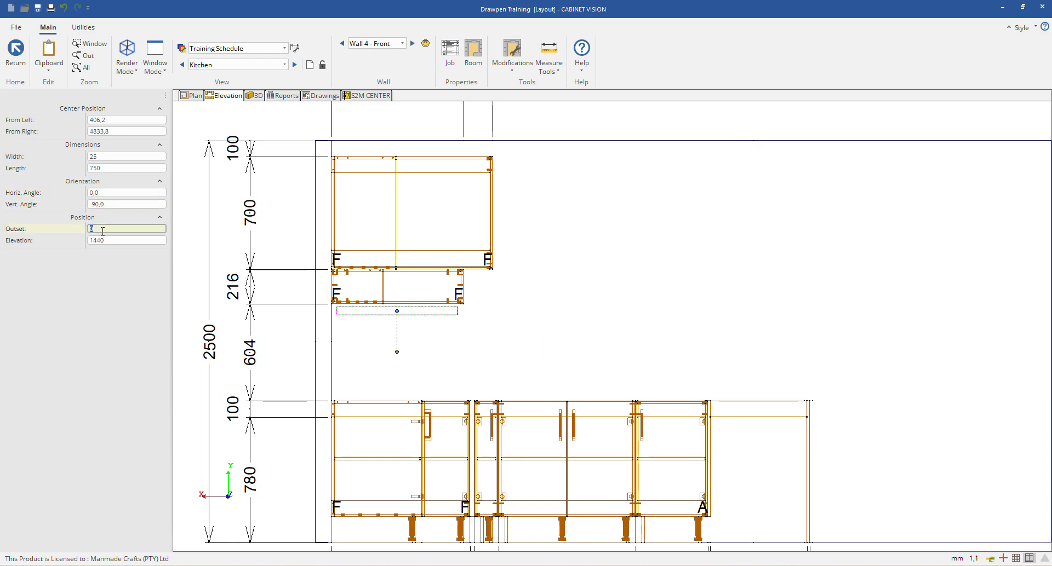
pyautogui.click(104, 240)
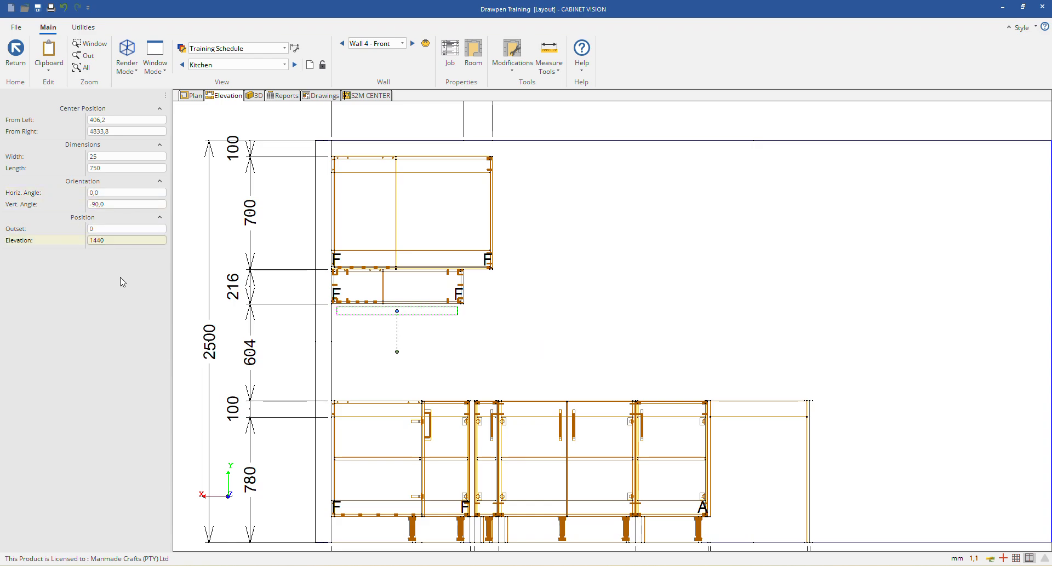
# Step: Show the kitchen in 3D wireframe and inspect the tube light below the wall cabinet from the side
pyautogui.click(254, 96)
pyautogui.moveTo(630, 296); pyautogui.dragTo(643, 239)
pyautogui.click(126, 73)
pyautogui.click(143, 87)
pyautogui.moveTo(246, 307); pyautogui.dragTo(472, 310)
pyautogui.scroll(5, 411, 305)
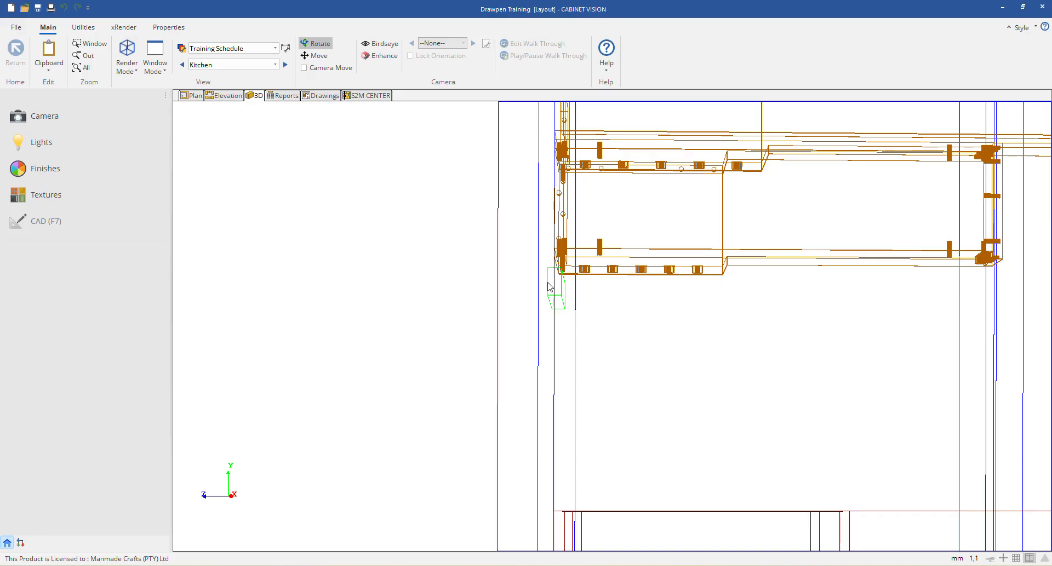
pyautogui.moveTo(541, 277); pyautogui.dragTo(559, 291)
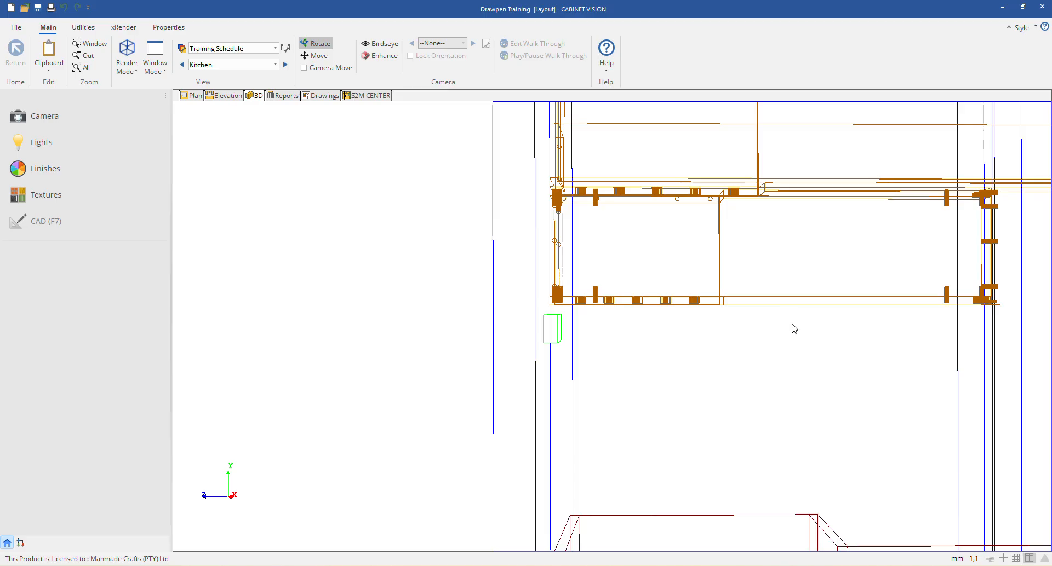
# Step: Set the Wall 4 tube light's outset to 300 mm and check its position under the cabinet in 3D
pyautogui.click(191, 96)
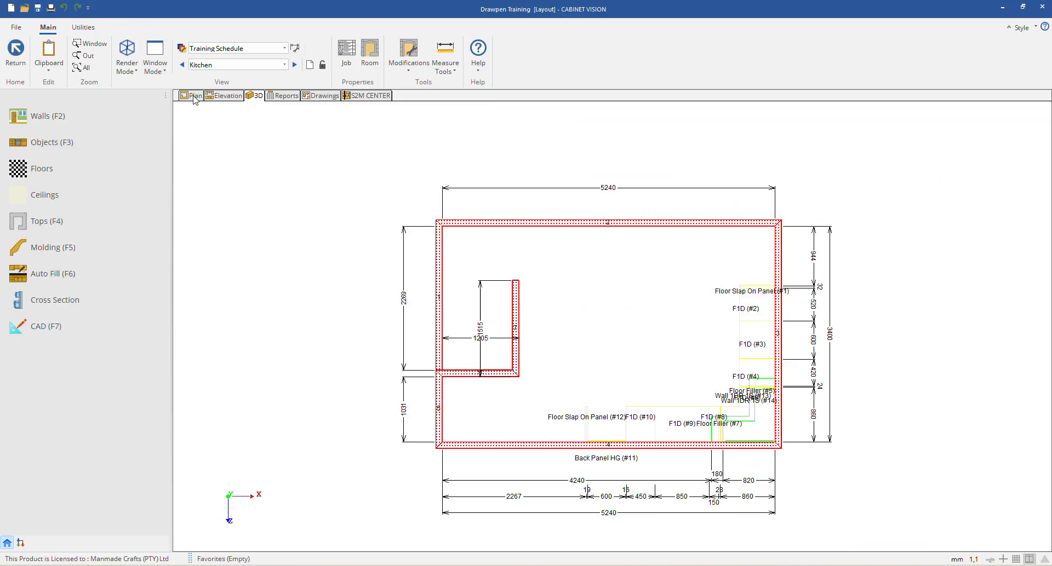
pyautogui.click(224, 96)
pyautogui.click(393, 316)
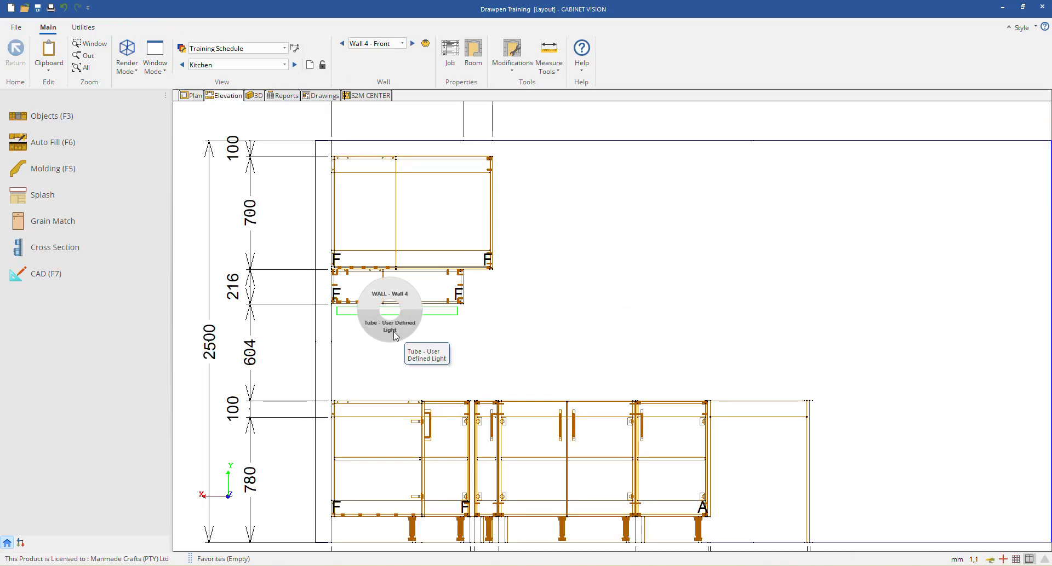
pyautogui.click(112, 230)
pyautogui.click(112, 230)
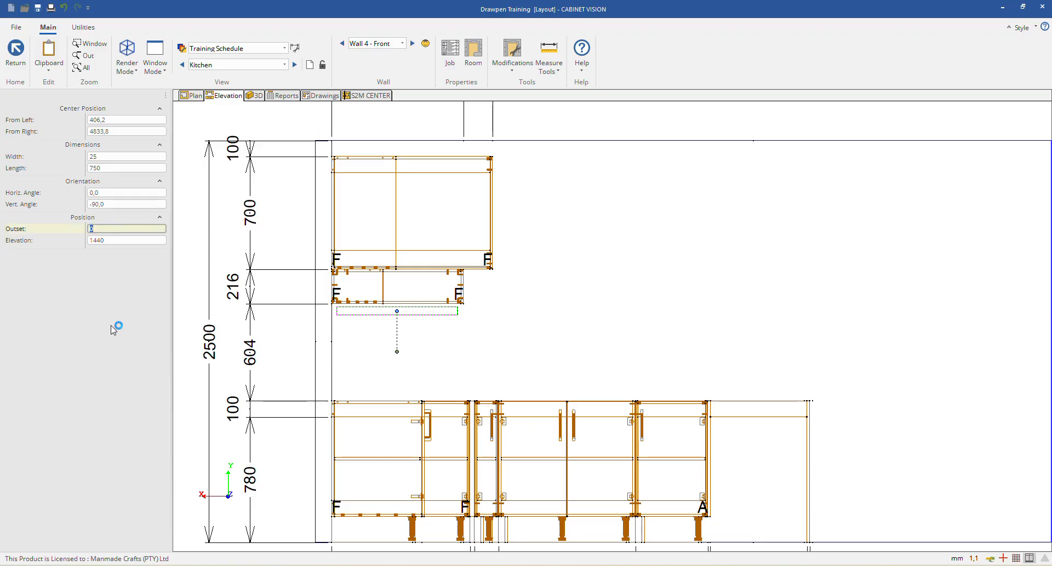
pyautogui.write('300')
pyautogui.press('Return')
pyautogui.click(255, 96)
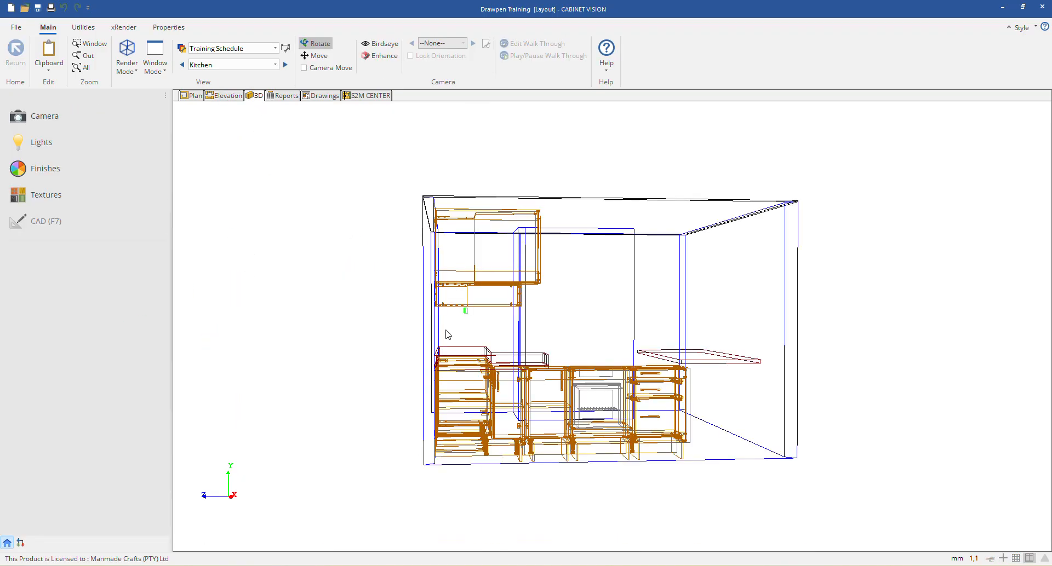
pyautogui.scroll(5, 457, 320)
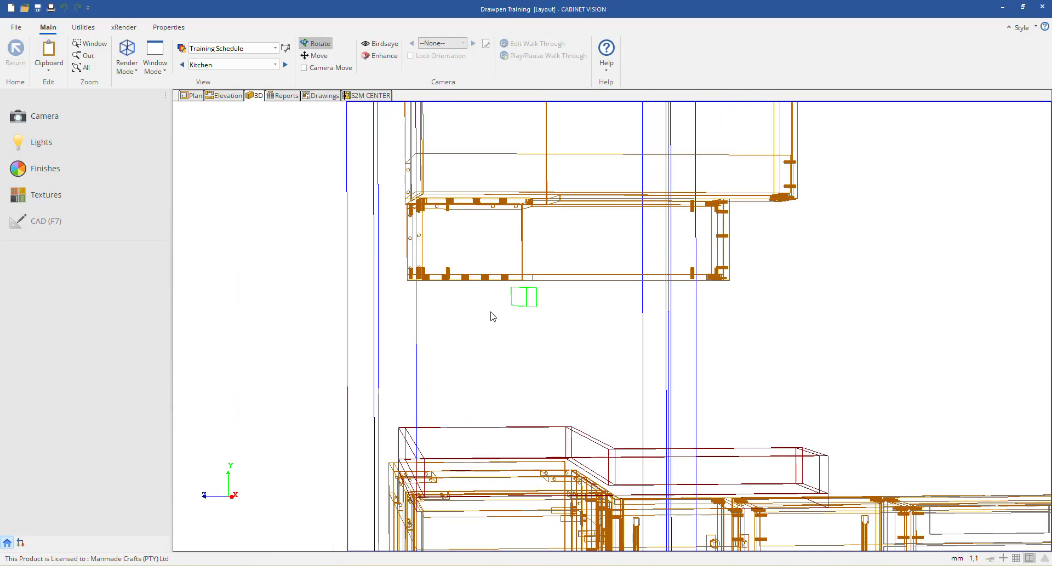
pyautogui.scroll(2, 512, 303)
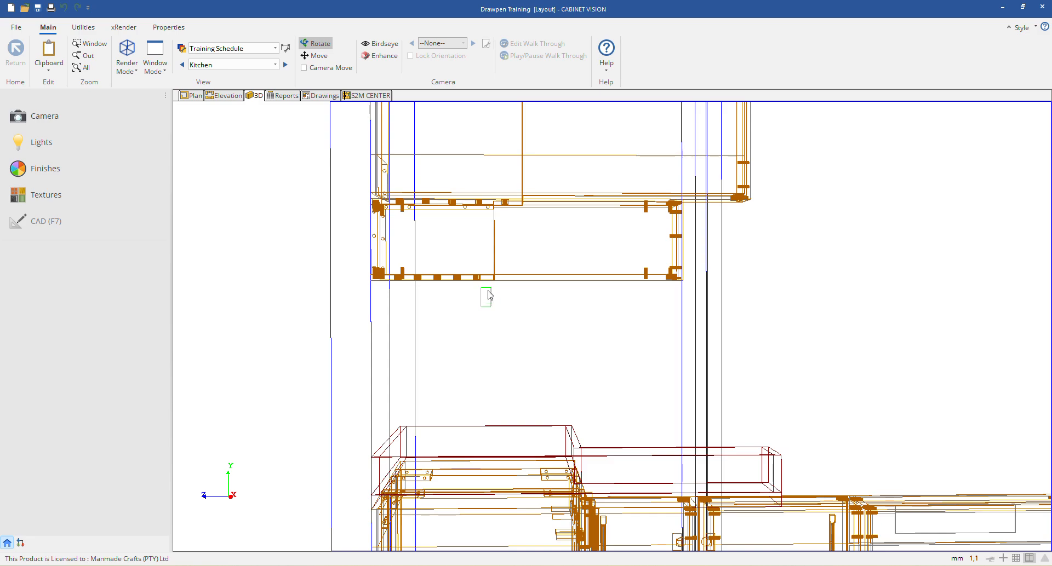
# Step: Set the Wall 4 tube light's outset to 150 mm and inspect its placement in 3D
pyautogui.click(214, 99)
pyautogui.click(385, 312)
pyautogui.doubleClick(114, 228)
pyautogui.write('150')
pyautogui.press('Return')
pyautogui.click(249, 126)
pyautogui.click(259, 96)
pyautogui.moveTo(426, 316); pyautogui.dragTo(519, 334)
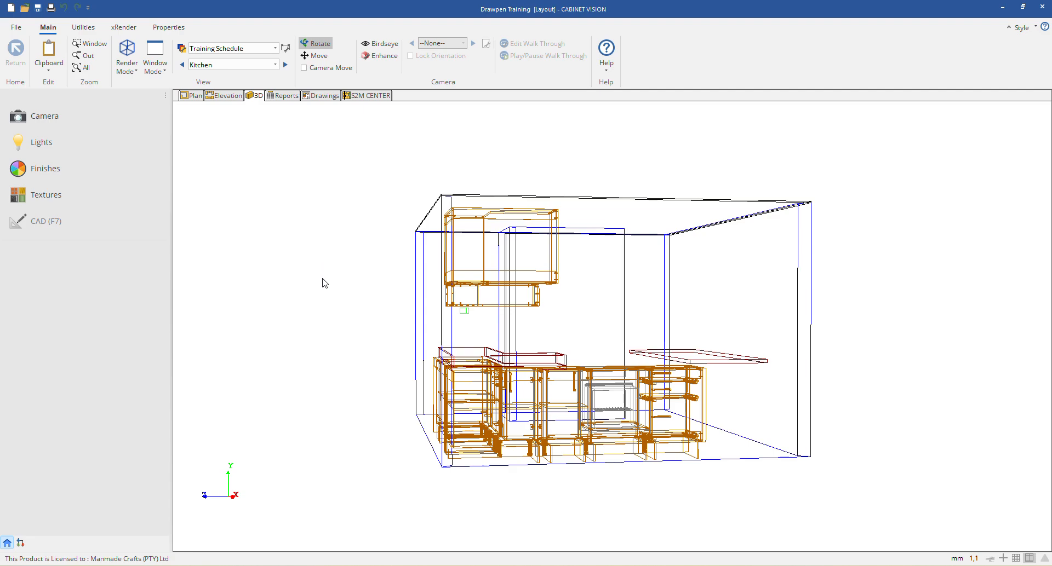
pyautogui.moveTo(354, 273); pyautogui.dragTo(118, 256)
# Step: Examine the base cabinets in the plan and the upper wall cabinet in the Wall 4 elevation
pyautogui.click(193, 95)
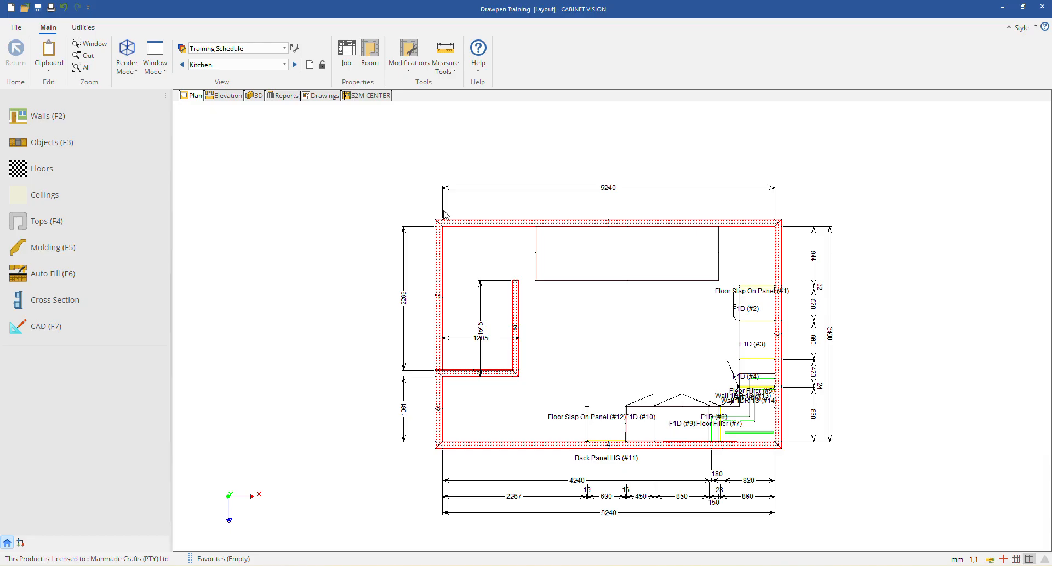
pyautogui.scroll(4, 756, 329)
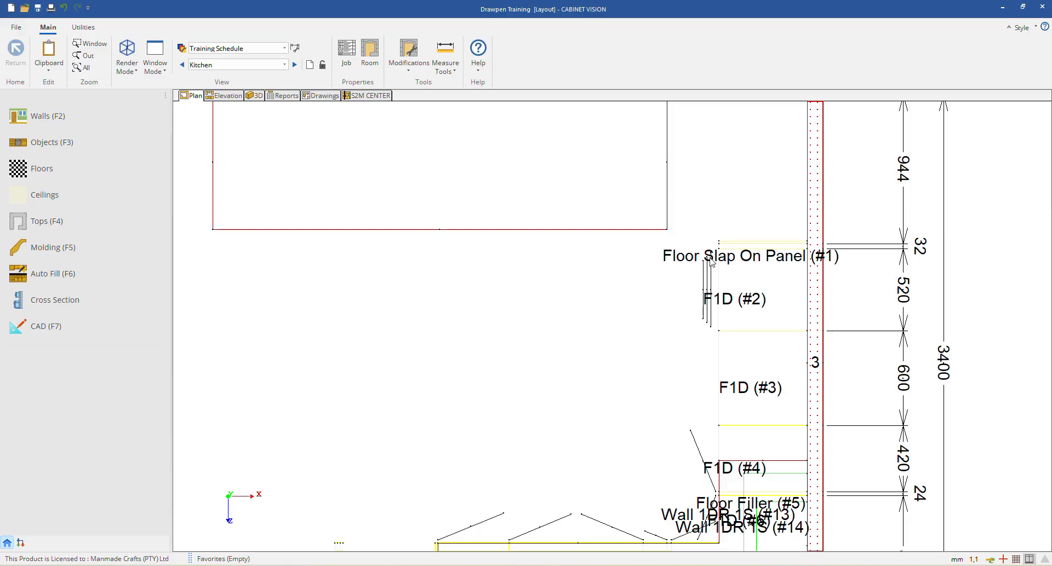
pyautogui.scroll(-3, 585, 280)
pyautogui.click(680, 344)
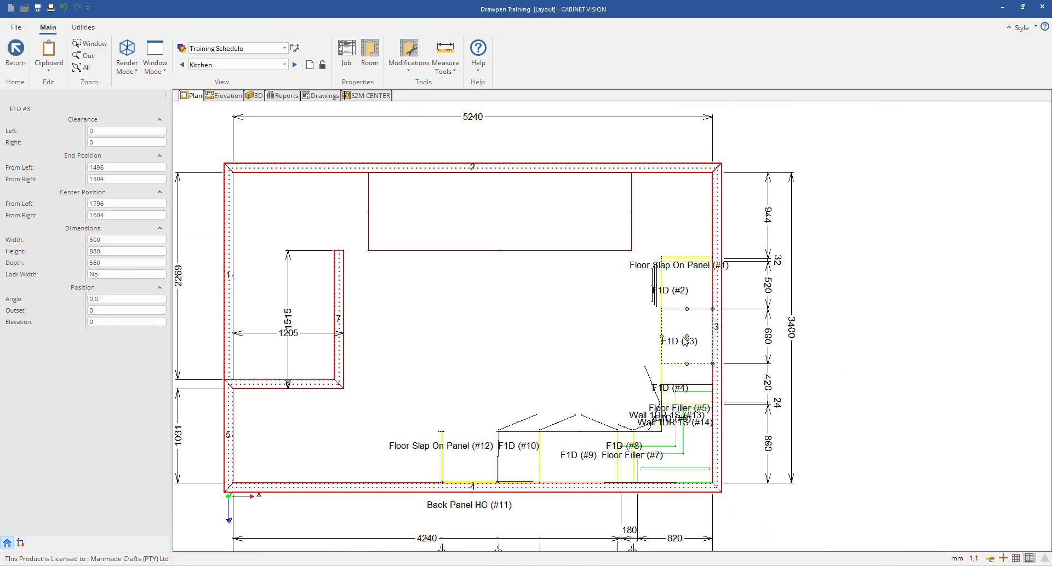
pyautogui.click(573, 470)
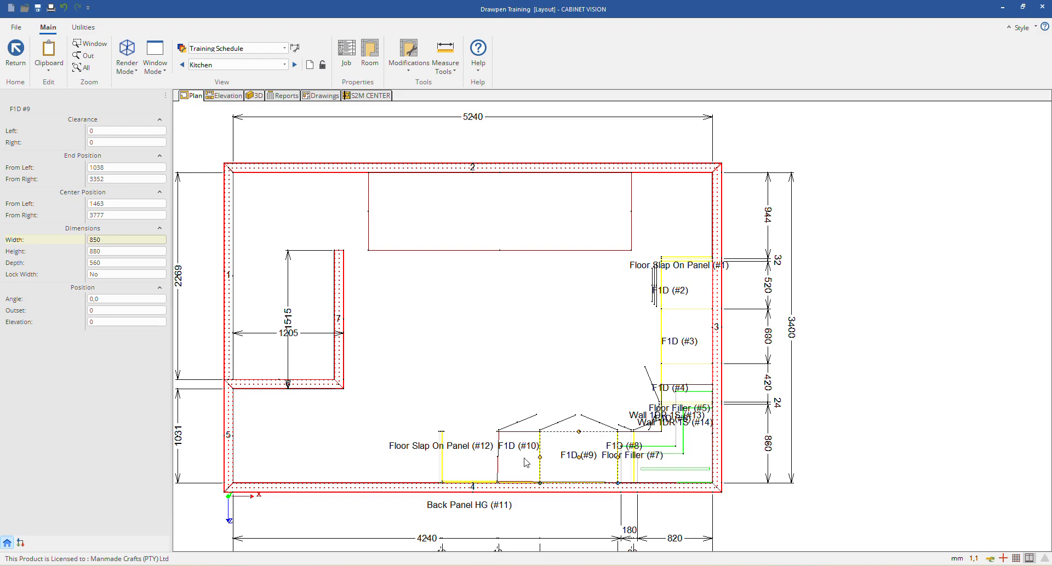
pyautogui.click(215, 96)
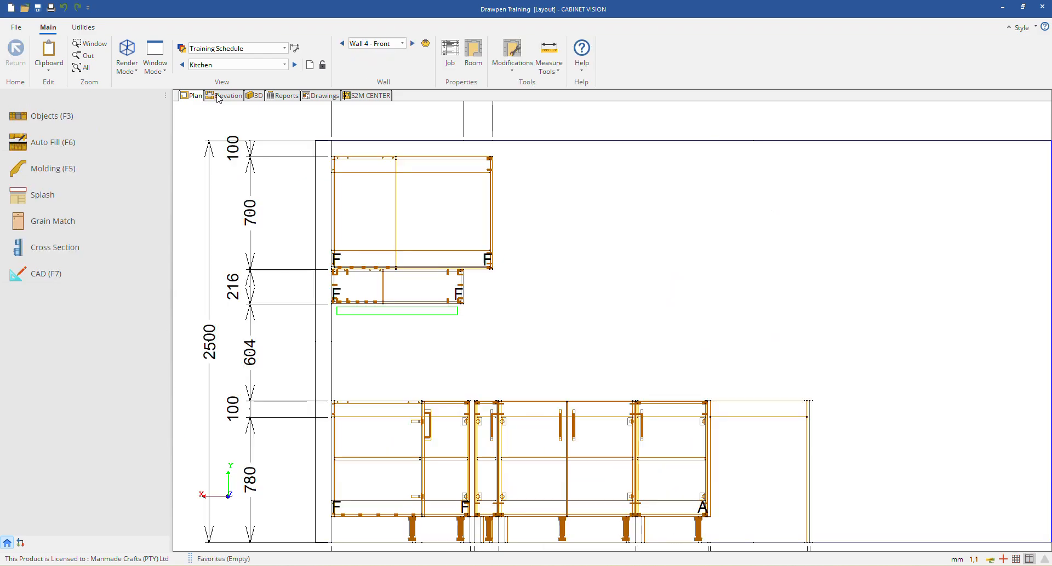
pyautogui.click(439, 215)
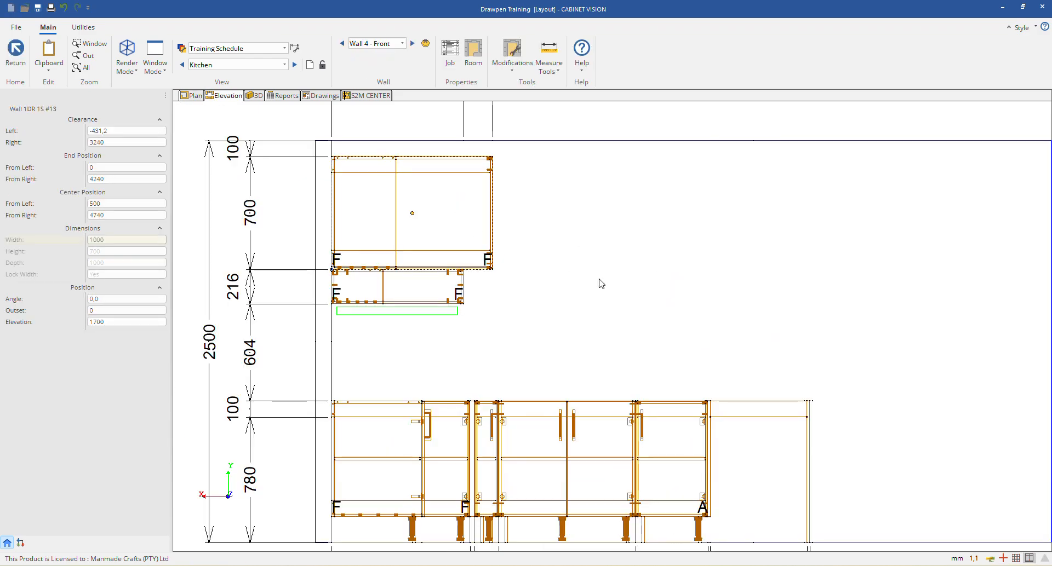
pyautogui.click(190, 96)
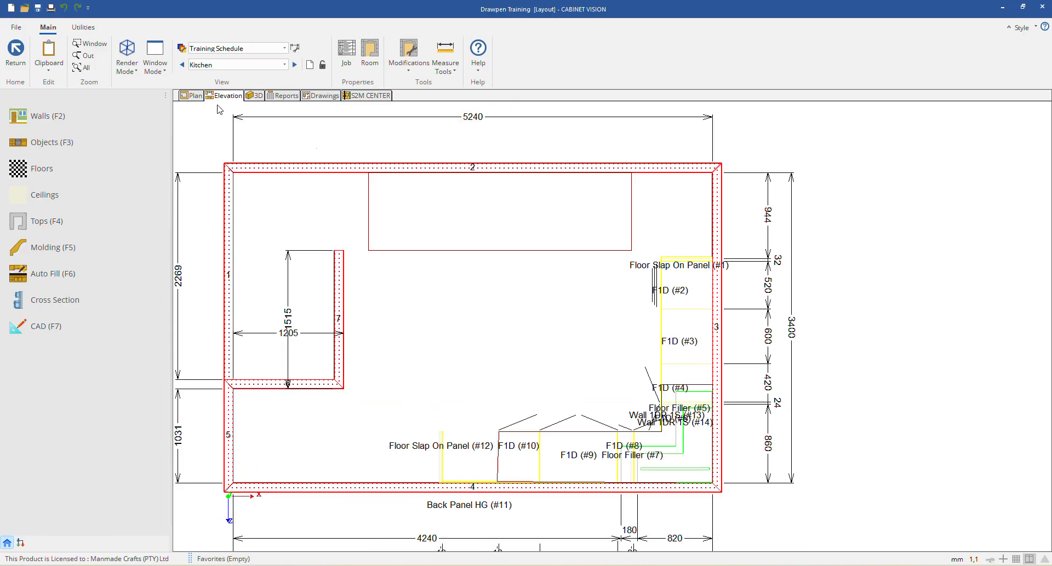
# Step: Open the lower corner wall cabinet (#14) at assembly level and show its face view
pyautogui.rightClick(694, 458)
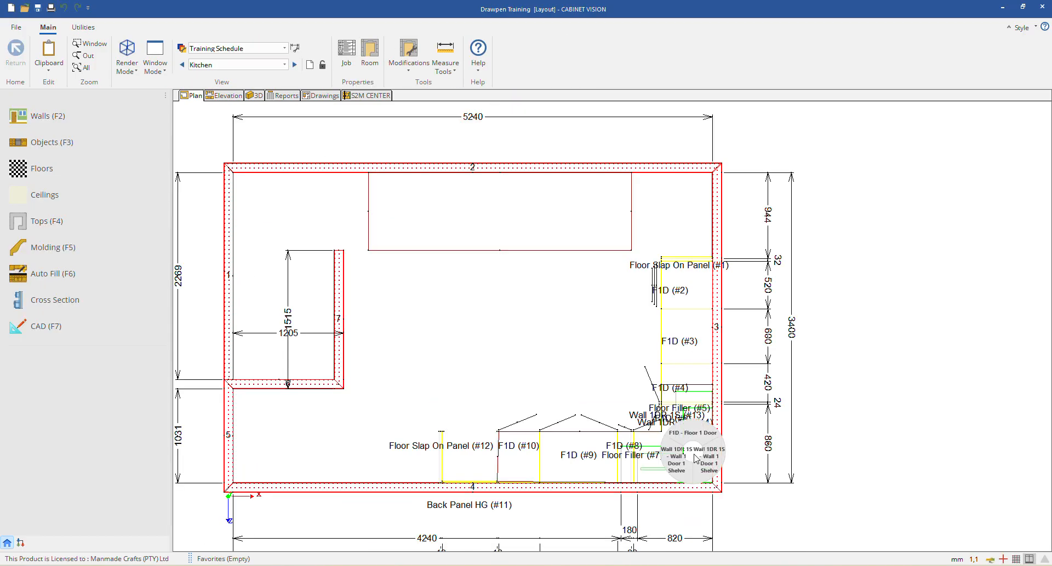
pyautogui.click(695, 458)
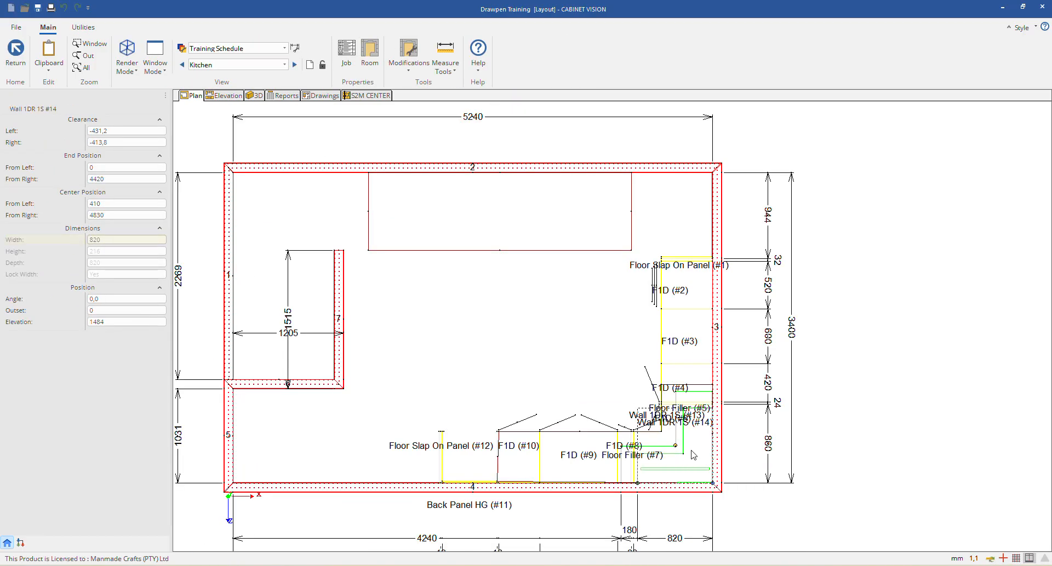
pyautogui.doubleClick(694, 455)
pyautogui.moveTo(510, 223); pyautogui.dragTo(536, 238)
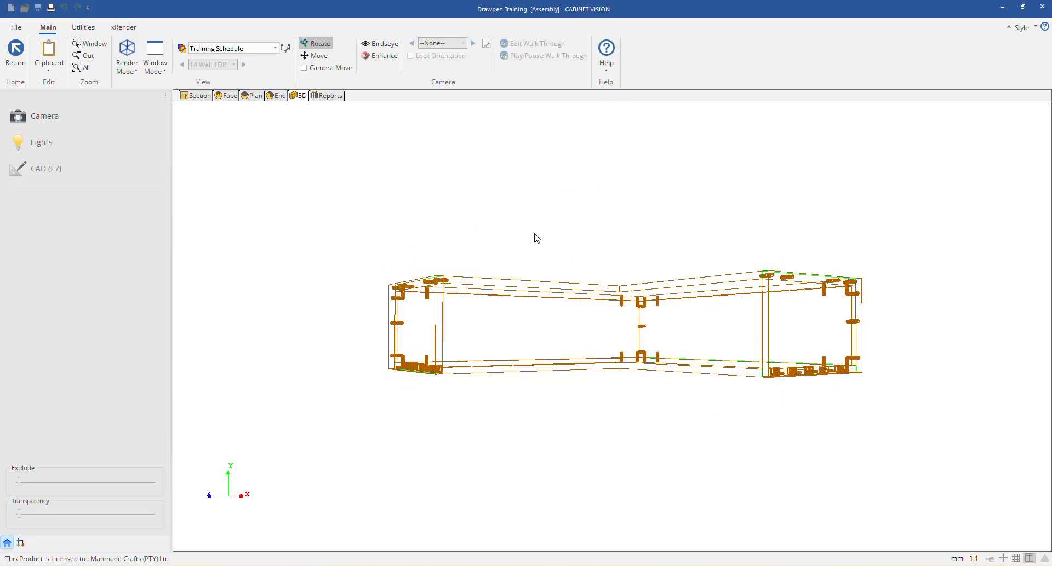
pyautogui.click(226, 96)
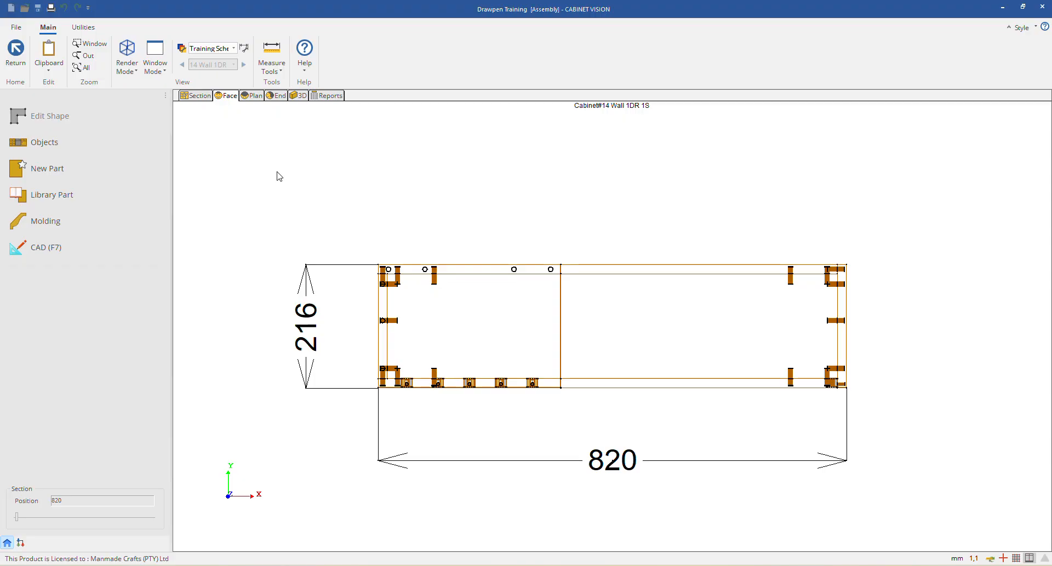
# Step: Add a tube light to the cabinet with White Light color, shown in xRender, and brightness reduced to about the middle
pyautogui.rightClick(265, 198)
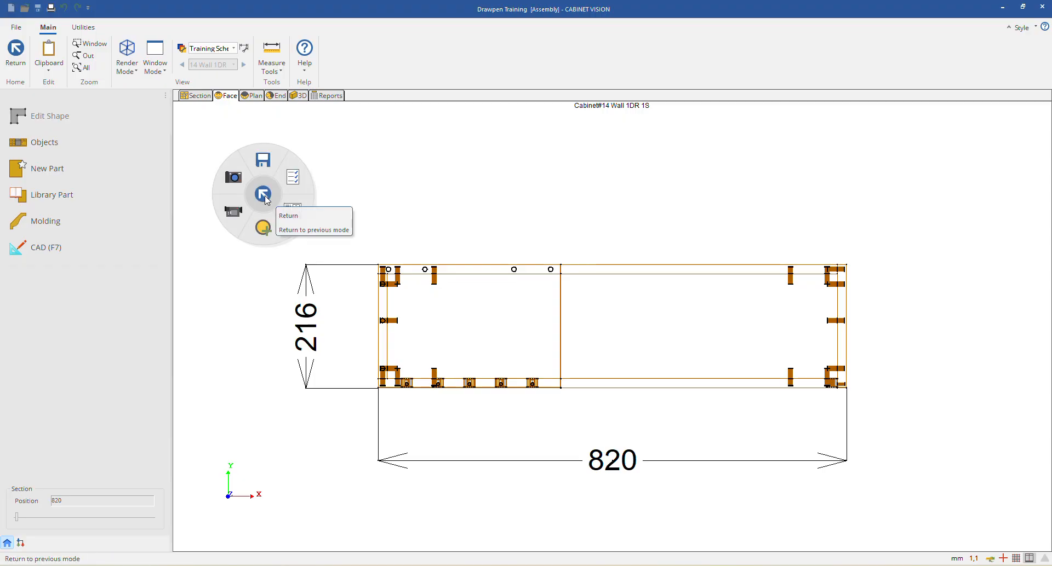
pyautogui.click(277, 234)
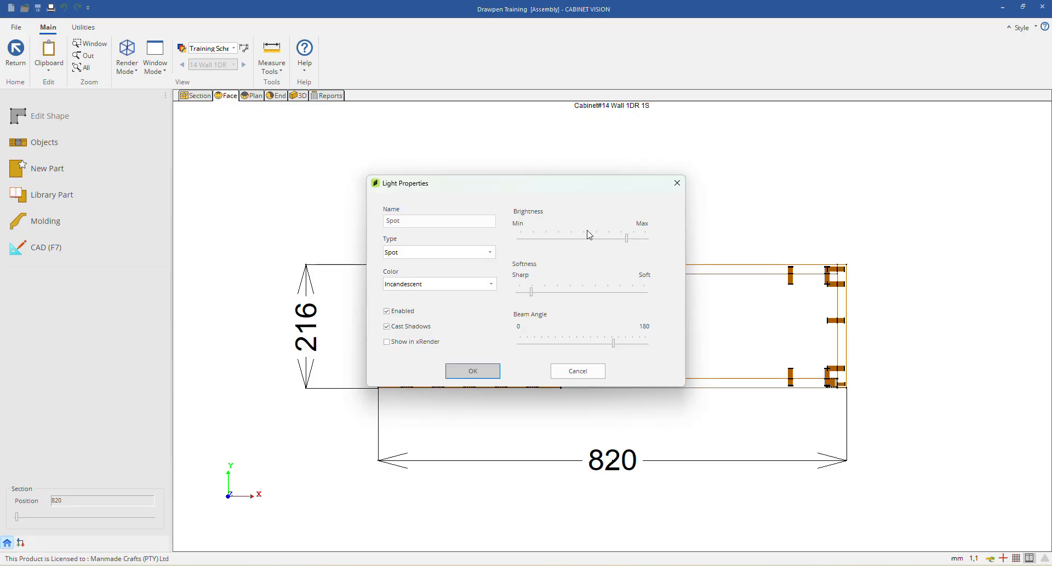
pyautogui.click(403, 253)
pyautogui.click(403, 285)
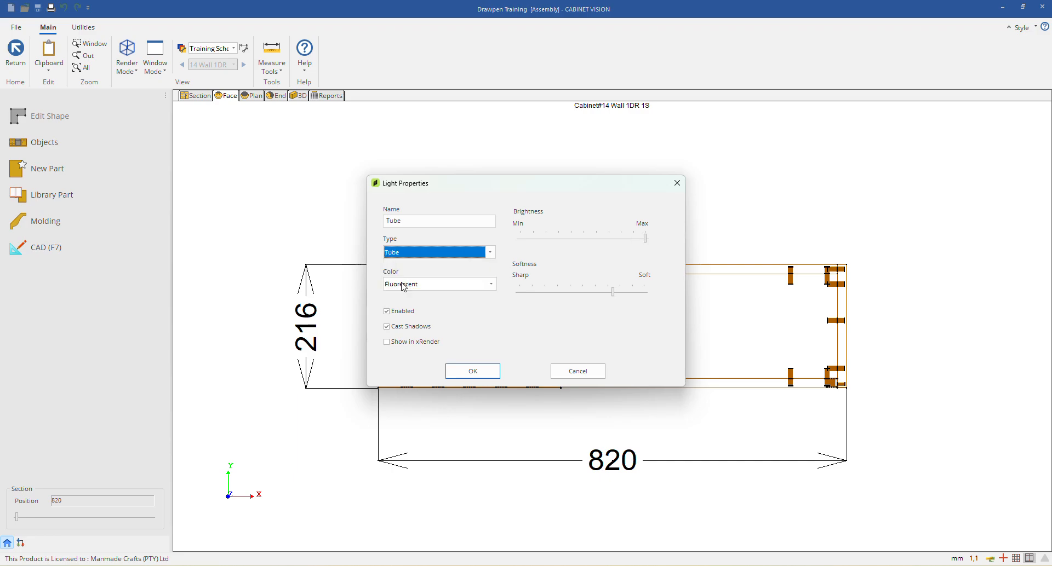
pyautogui.click(411, 287)
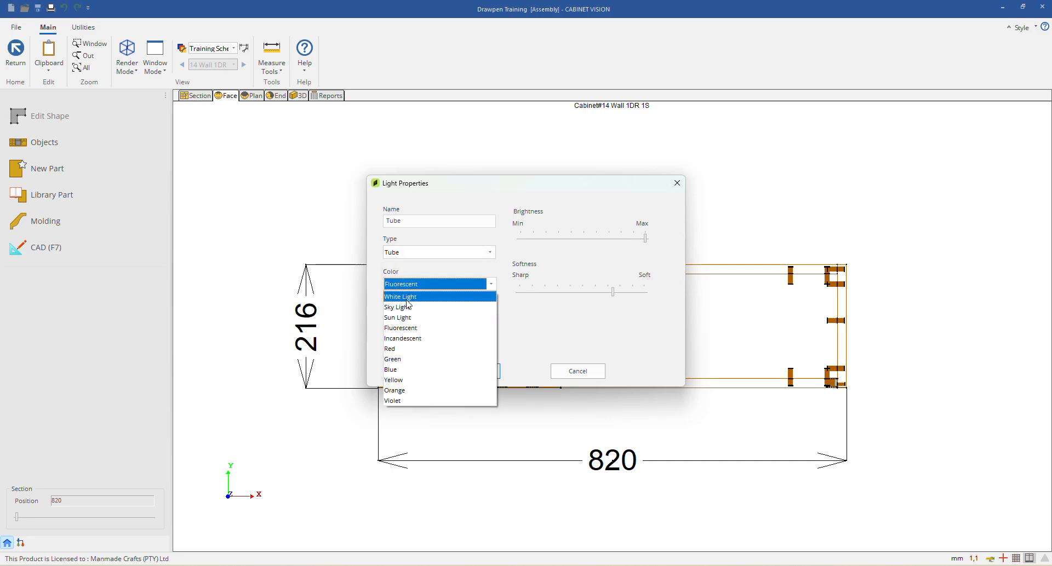
pyautogui.click(405, 298)
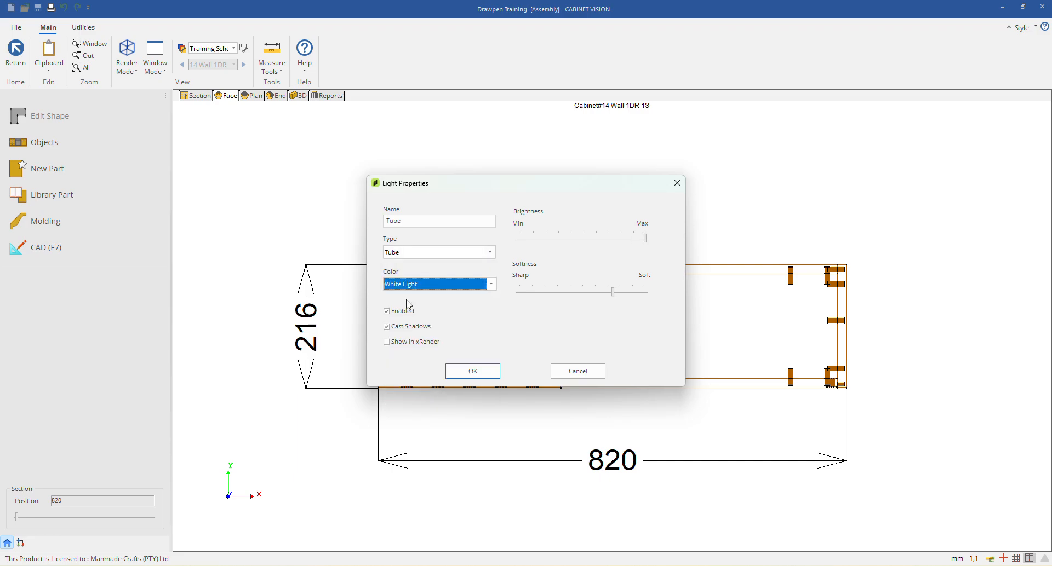
pyautogui.click(387, 343)
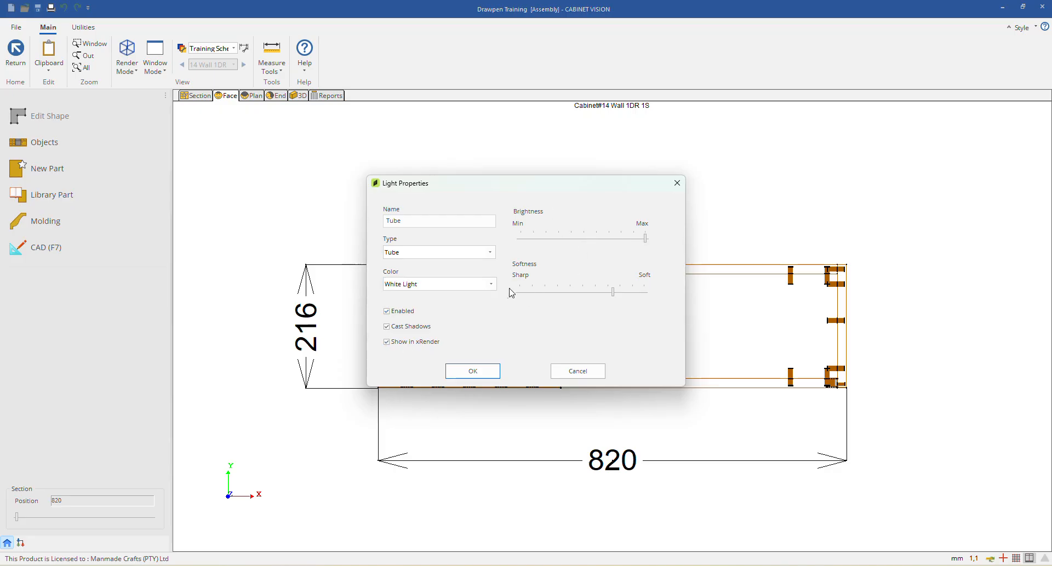
pyautogui.moveTo(645, 240); pyautogui.dragTo(608, 241)
pyautogui.click(476, 372)
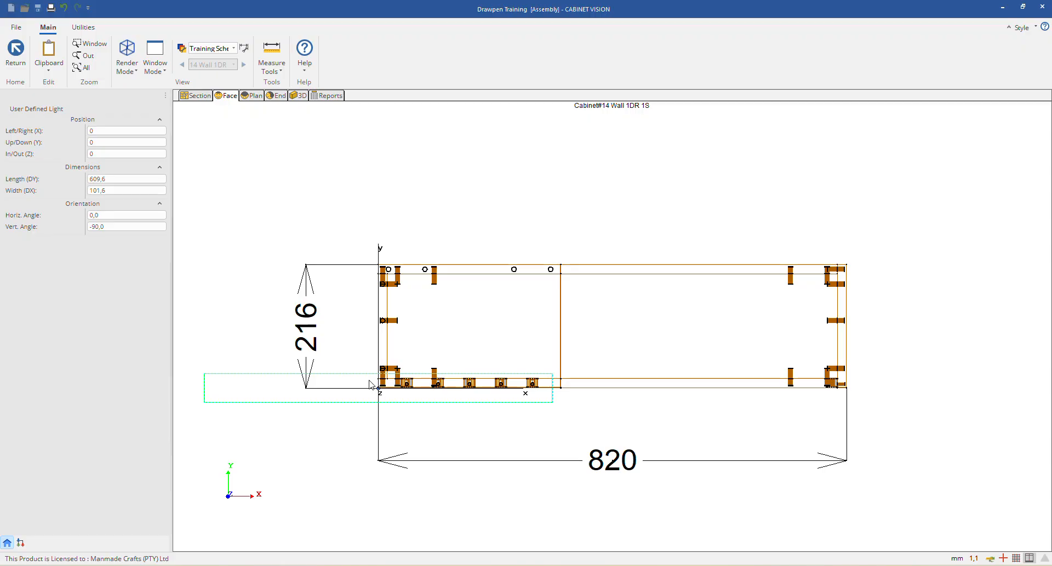
# Step: Set the cabinet tube light's length to 300 mm and its width to 25 mm
pyautogui.click(97, 142)
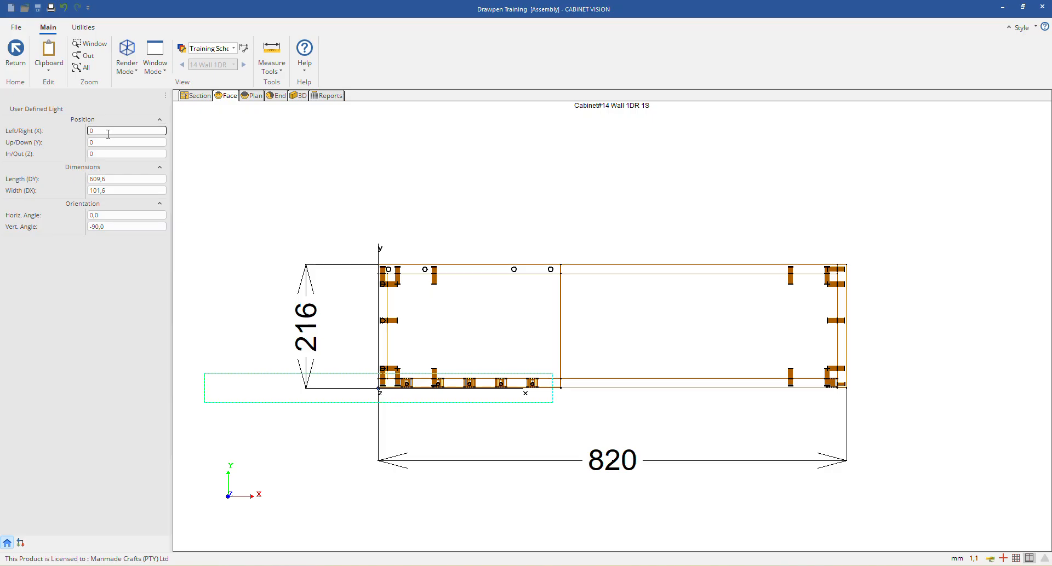
pyautogui.click(126, 179)
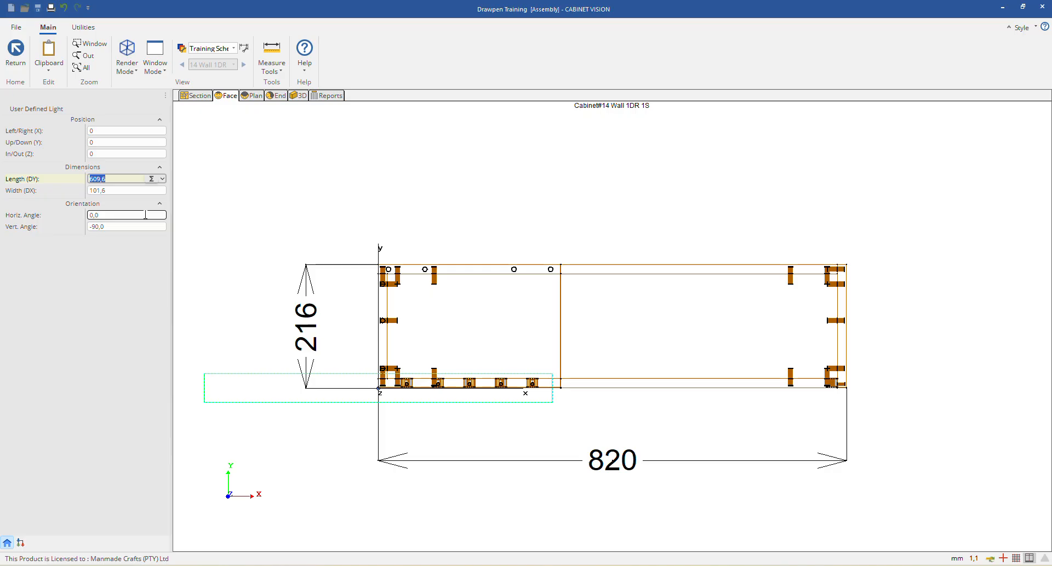
pyautogui.write('300')
pyautogui.press('Return')
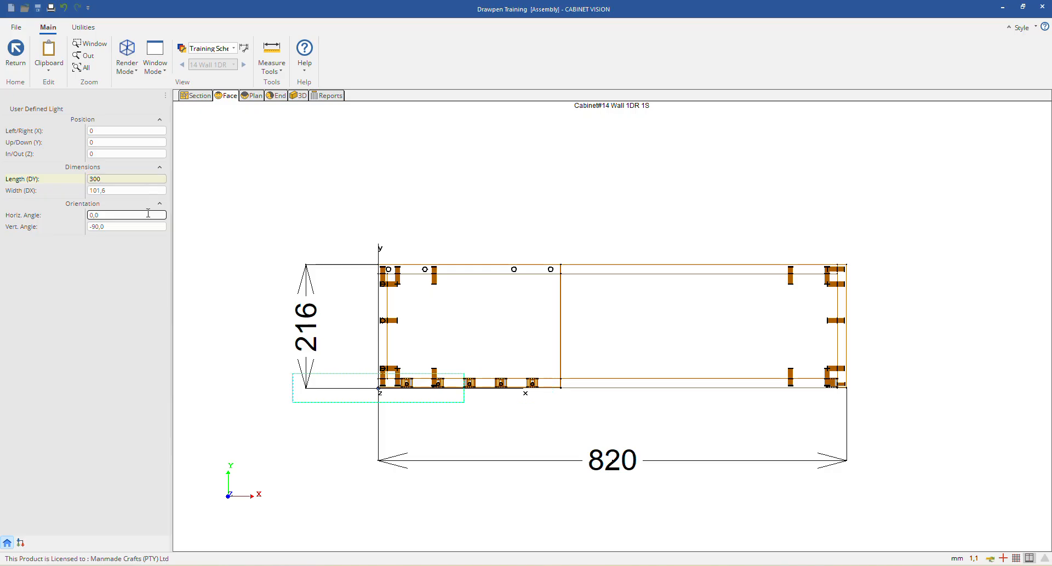
pyautogui.click(143, 189)
pyautogui.write('25')
pyautogui.press('Return')
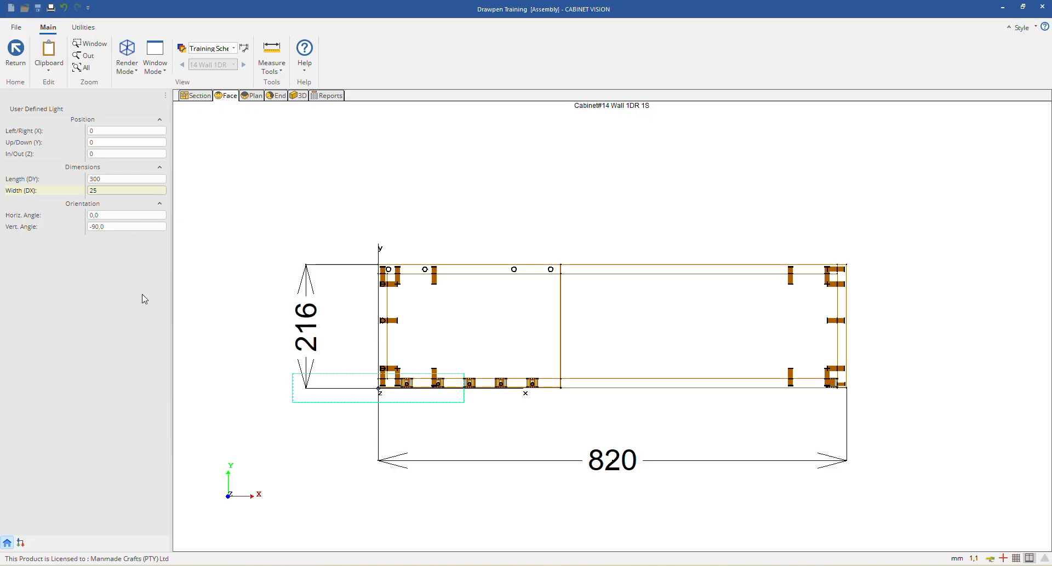
# Step: Set the cabinet tube light's left/right (X) position to 300 mm
pyautogui.click(113, 132)
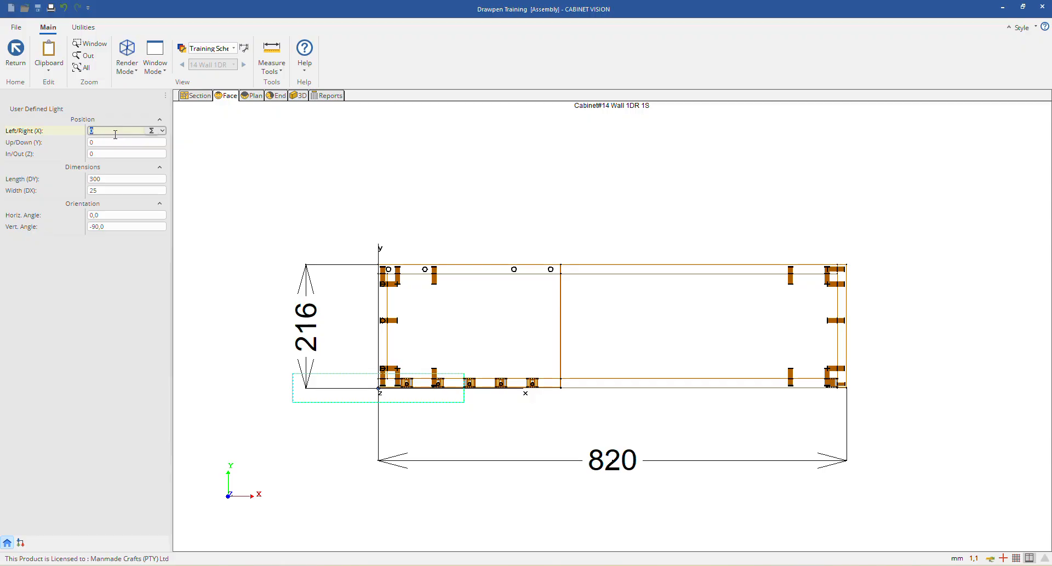
pyautogui.write('300')
pyautogui.press('Return')
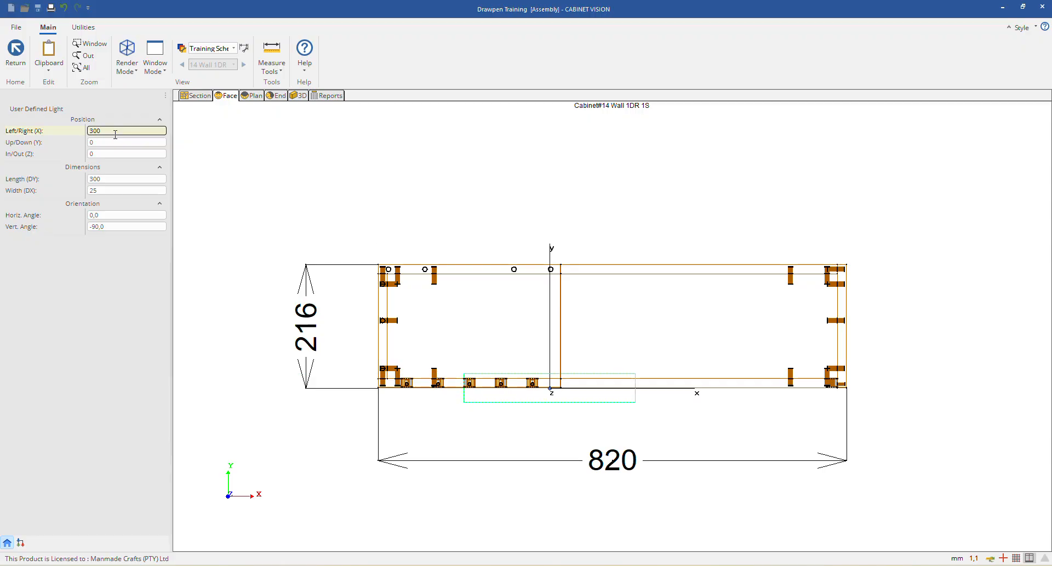
pyautogui.click(124, 155)
pyautogui.click(124, 154)
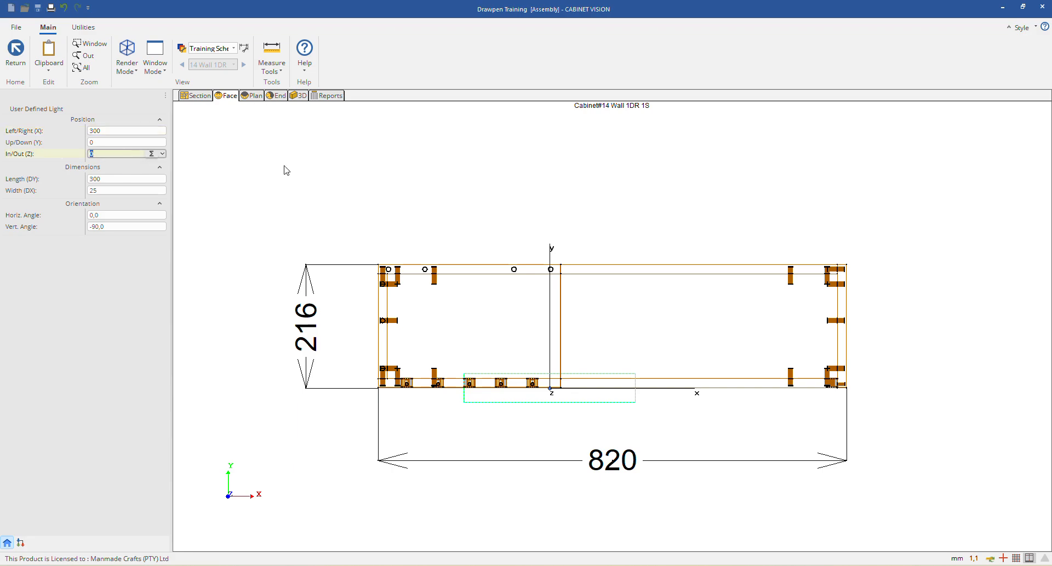
# Step: Review the cabinet tube light's properties without changes and reselect the light for editing
pyautogui.rightClick(311, 114)
pyautogui.click(337, 123)
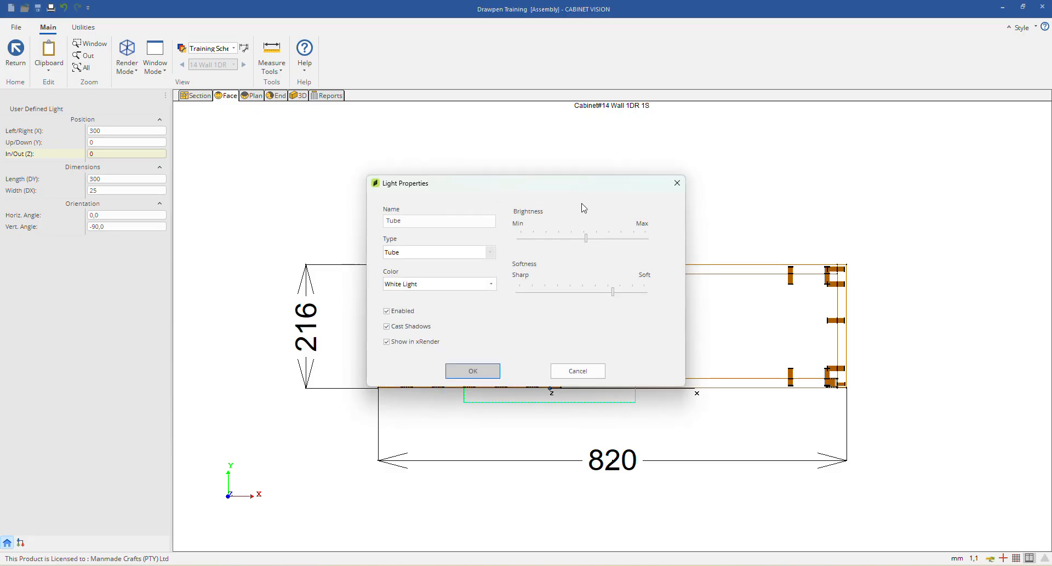
pyautogui.click(678, 183)
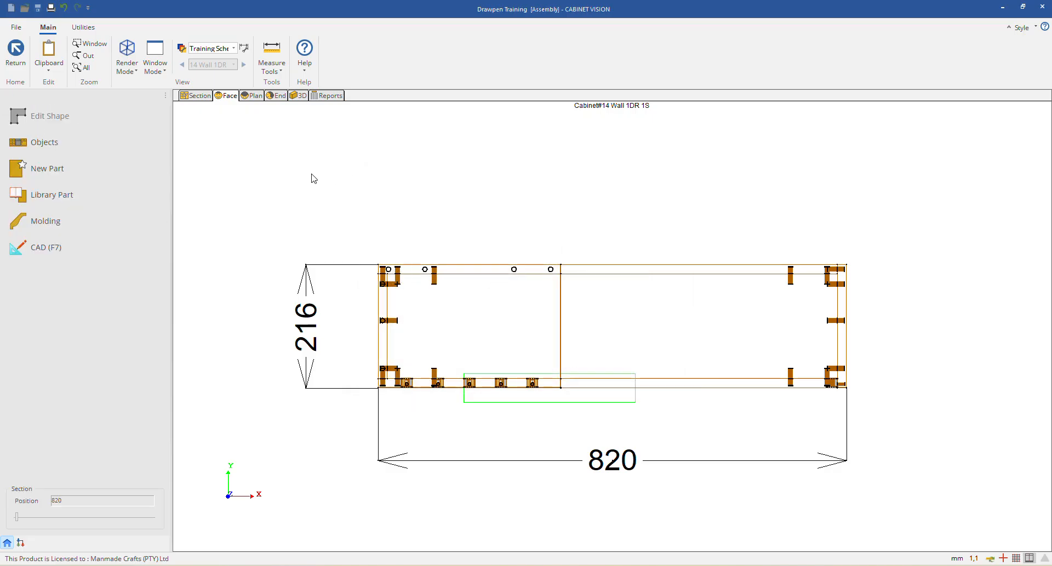
pyautogui.click(547, 407)
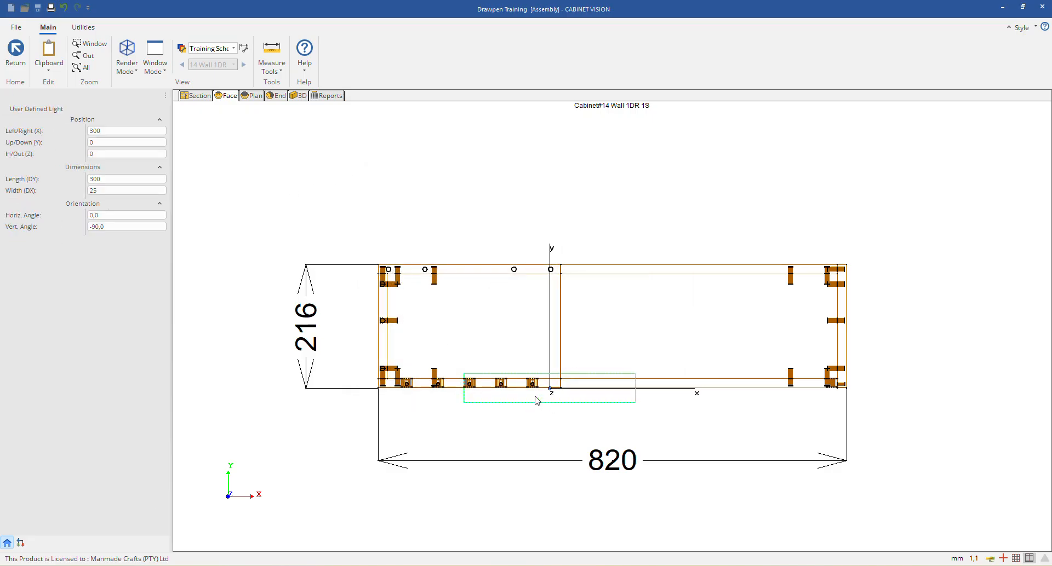
# Step: Set the cabinet tube light's in/out (Z) position to 150 mm and check its placement in 3D
pyautogui.click(123, 154)
pyautogui.write('15')
pyautogui.press('Return')
pyautogui.click(285, 104)
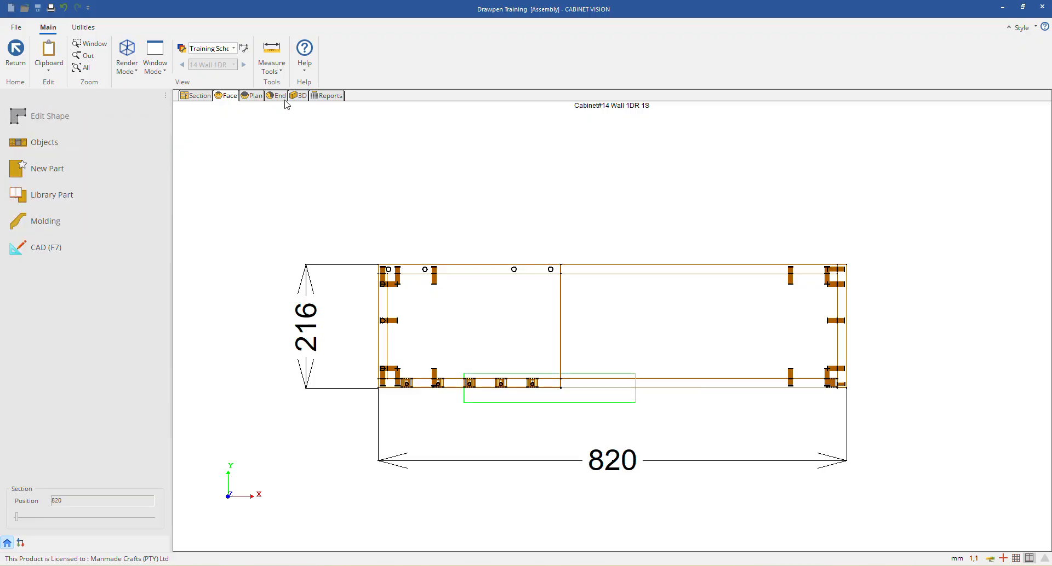
pyautogui.click(299, 96)
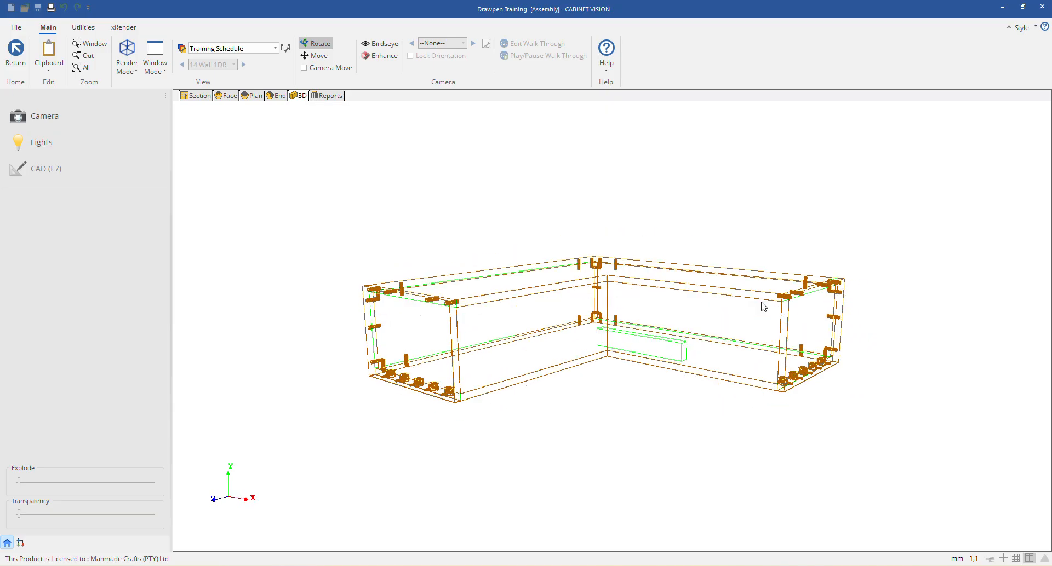
# Step: Set the cabinet tube light's up/down (Y) position to 100 mm from the face view and inspect it in 3D
pyautogui.click(207, 97)
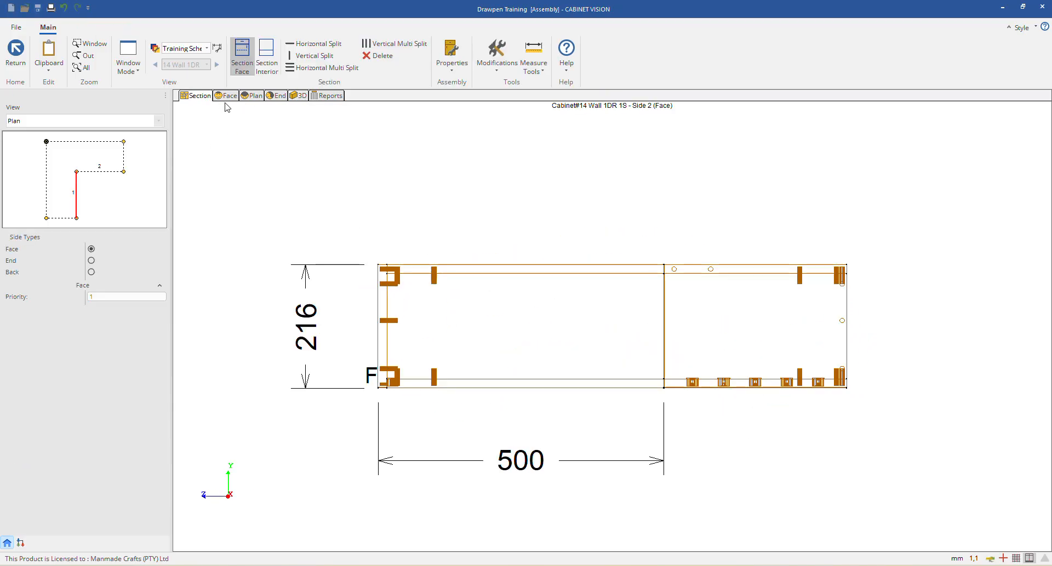
pyautogui.click(236, 96)
pyautogui.click(584, 405)
pyautogui.click(116, 141)
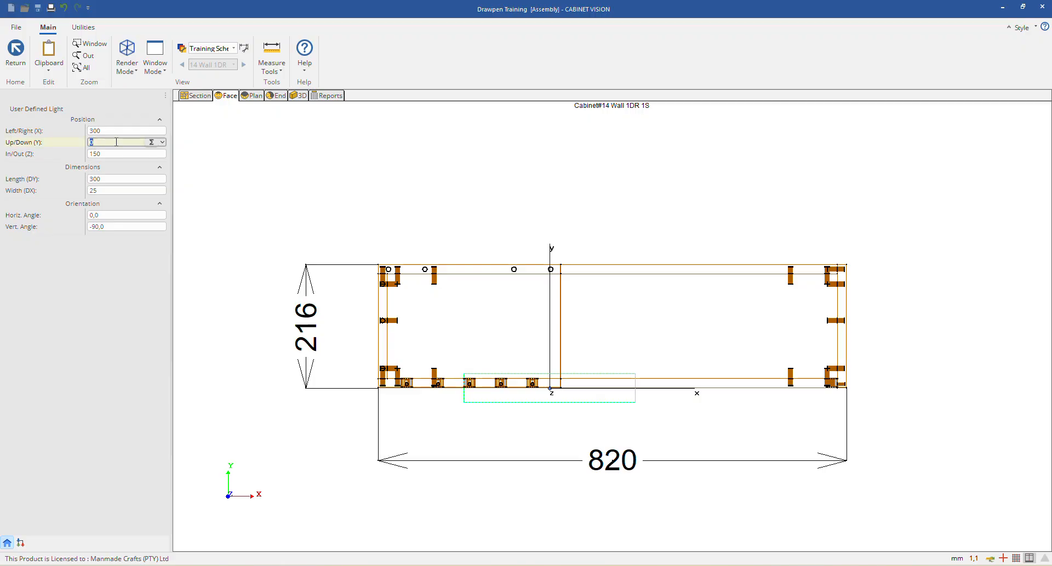
pyautogui.write('100')
pyautogui.press('Return')
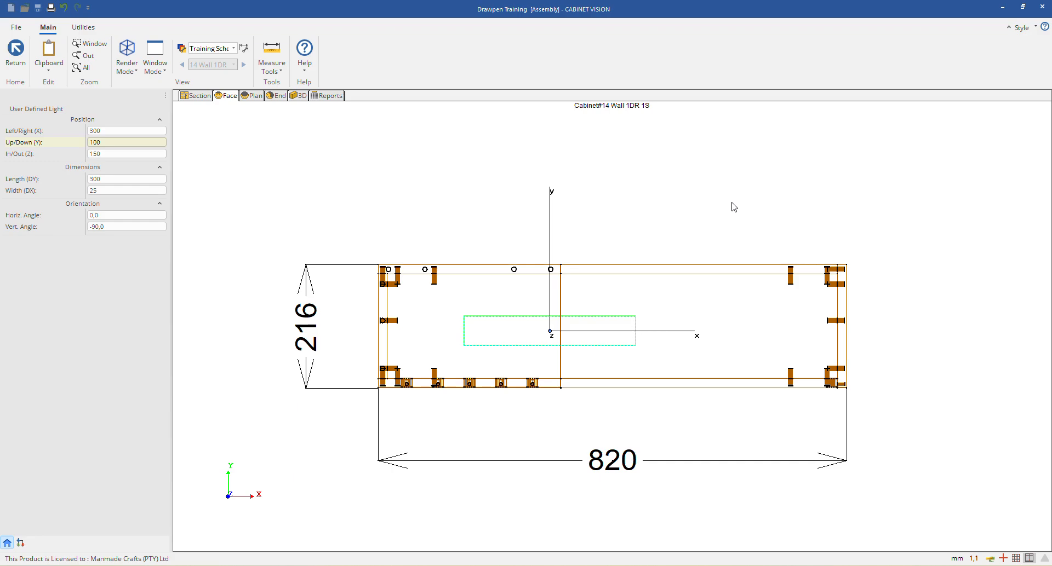
pyautogui.click(299, 96)
pyautogui.moveTo(666, 236); pyautogui.dragTo(668, 324)
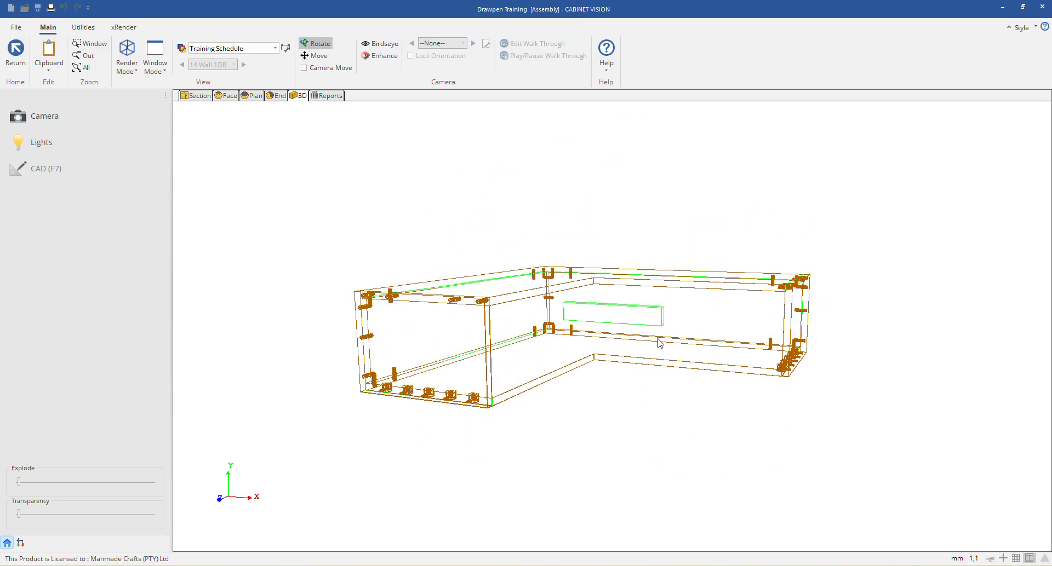
# Step: Return from the cabinet assembly to the kitchen layout and show the whole room in 3D
pyautogui.click(16, 50)
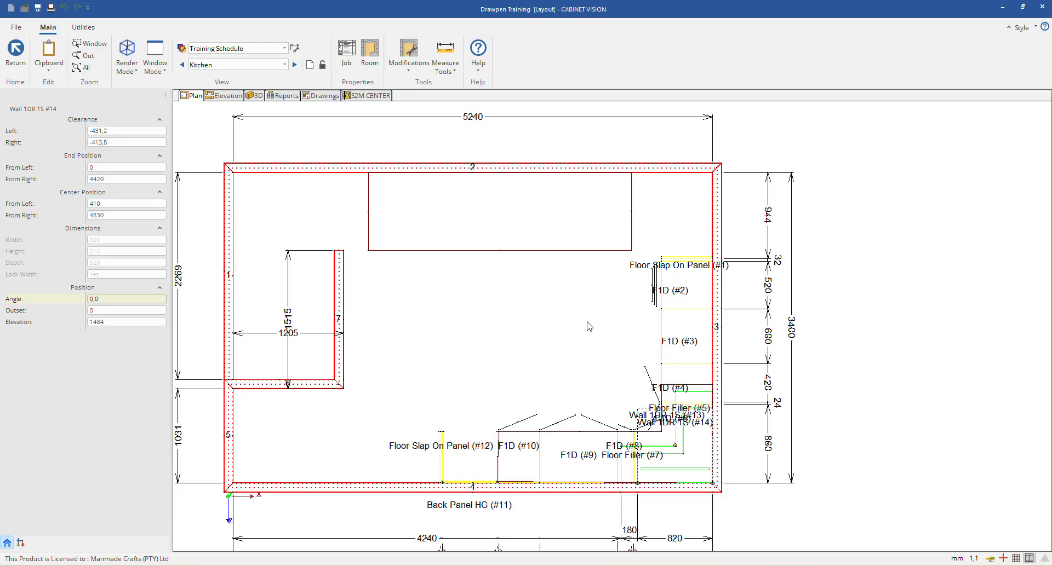
pyautogui.click(209, 119)
pyautogui.click(255, 96)
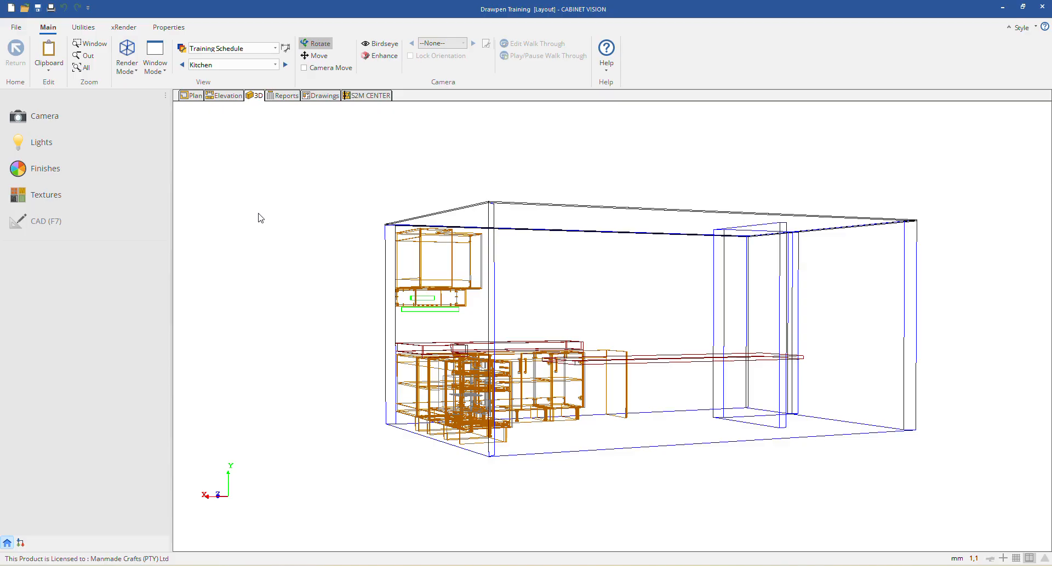
# Step: Place the camera inside the kitchen in the Camera Editor and aim its target towards the corner cabinets
pyautogui.click(68, 120)
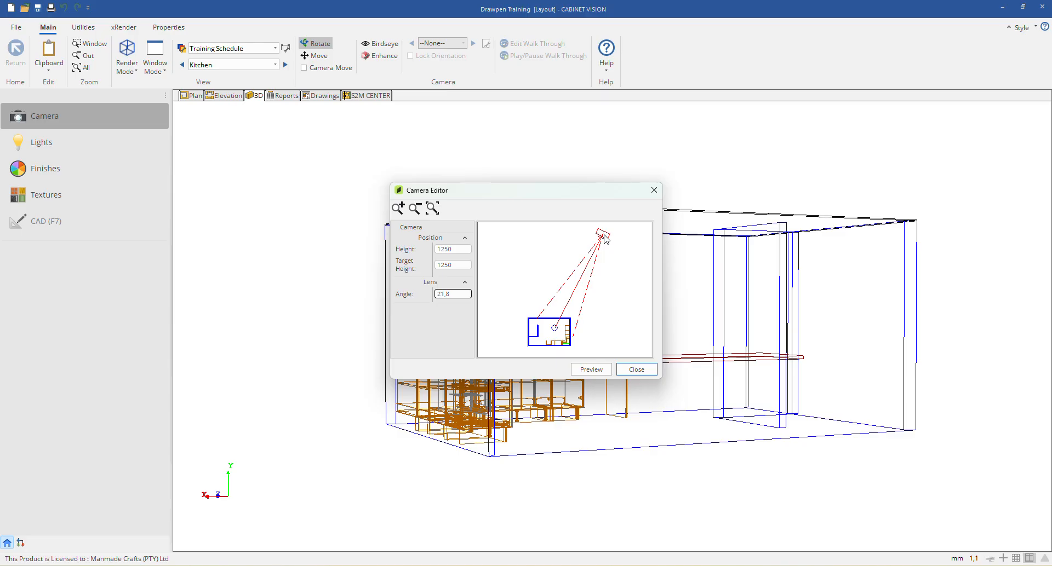
pyautogui.moveTo(604, 235); pyautogui.dragTo(549, 327)
pyautogui.scroll(-2, 543, 235)
pyautogui.scroll(3, 544, 322)
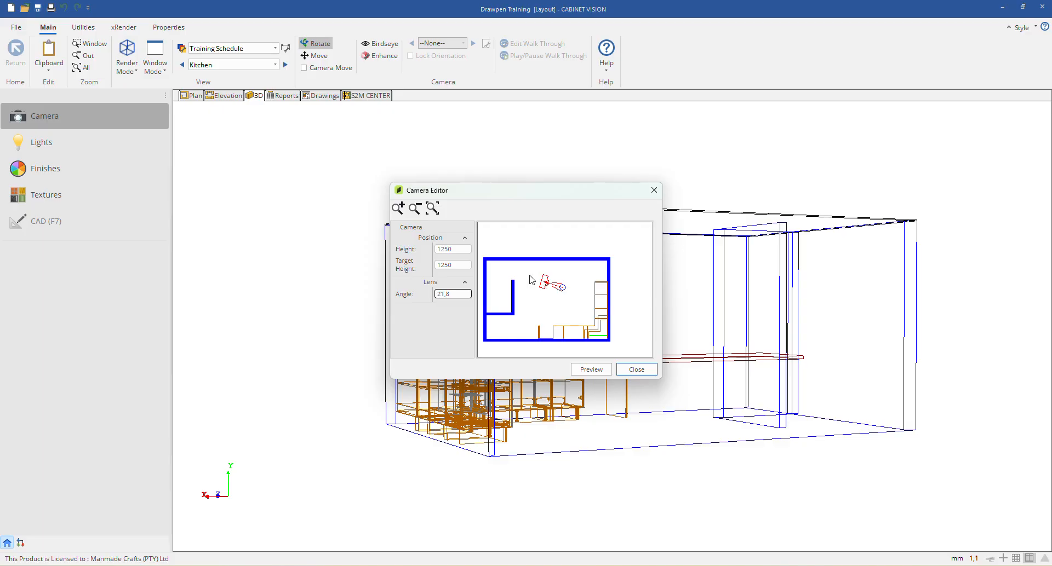
pyautogui.moveTo(542, 283); pyautogui.dragTo(533, 278)
pyautogui.moveTo(545, 281); pyautogui.dragTo(564, 293)
pyautogui.moveTo(565, 291); pyautogui.dragTo(561, 297)
# Step: Set the camera height to 1850, the target height to 1500 and the lens angle to 75
pyautogui.doubleClick(459, 250)
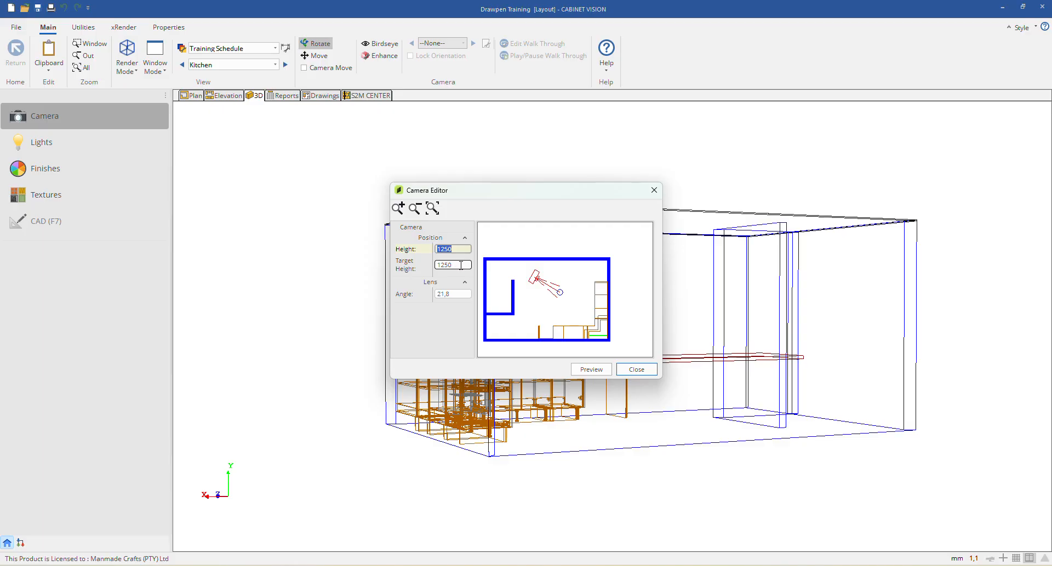
pyautogui.click(460, 265)
pyautogui.click(450, 249)
pyautogui.write('185')
pyautogui.click(461, 264)
pyautogui.write('1500')
pyautogui.click(455, 294)
pyautogui.write('75')
pyautogui.press('Return')
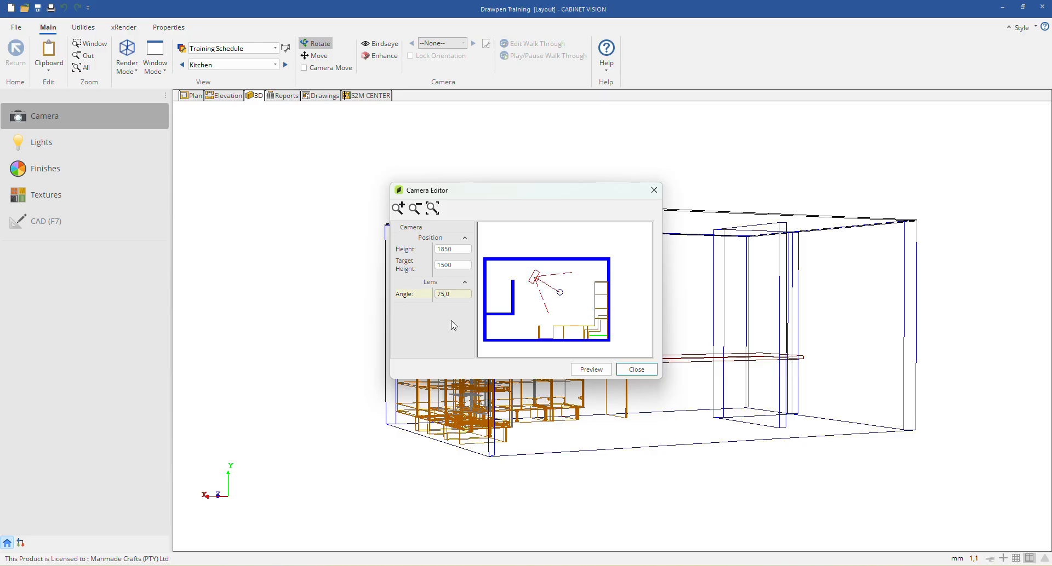
# Step: Shift the camera target slightly towards the oven-side corner of the kitchen plan and preview the view
pyautogui.moveTo(563, 300); pyautogui.dragTo(559, 301)
pyautogui.moveTo(557, 297); pyautogui.dragTo(558, 301)
pyautogui.click(591, 370)
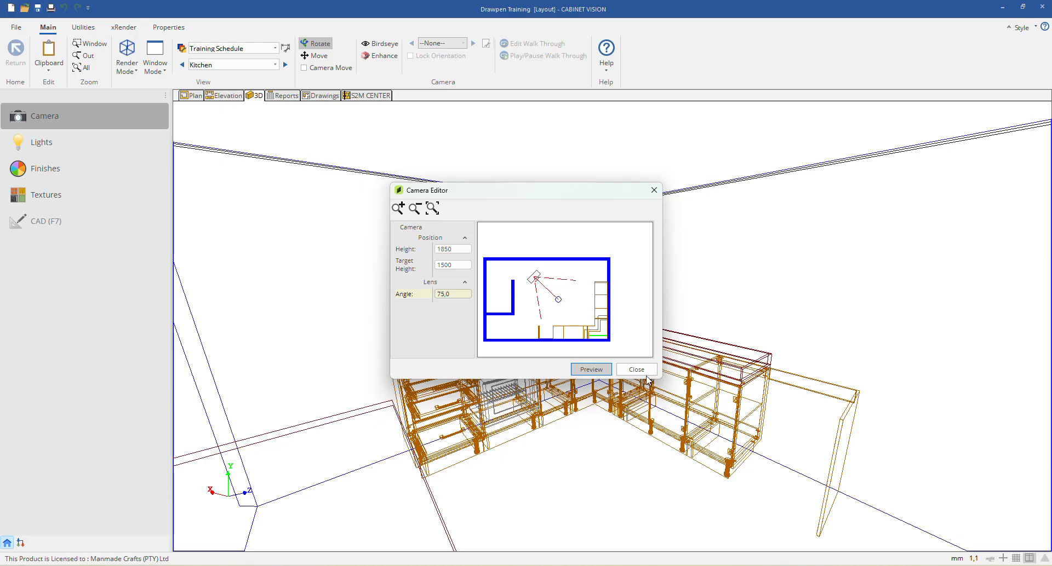
# Step: Lower the camera height to 1600, preview the result and close the Camera Editor
pyautogui.doubleClick(452, 249)
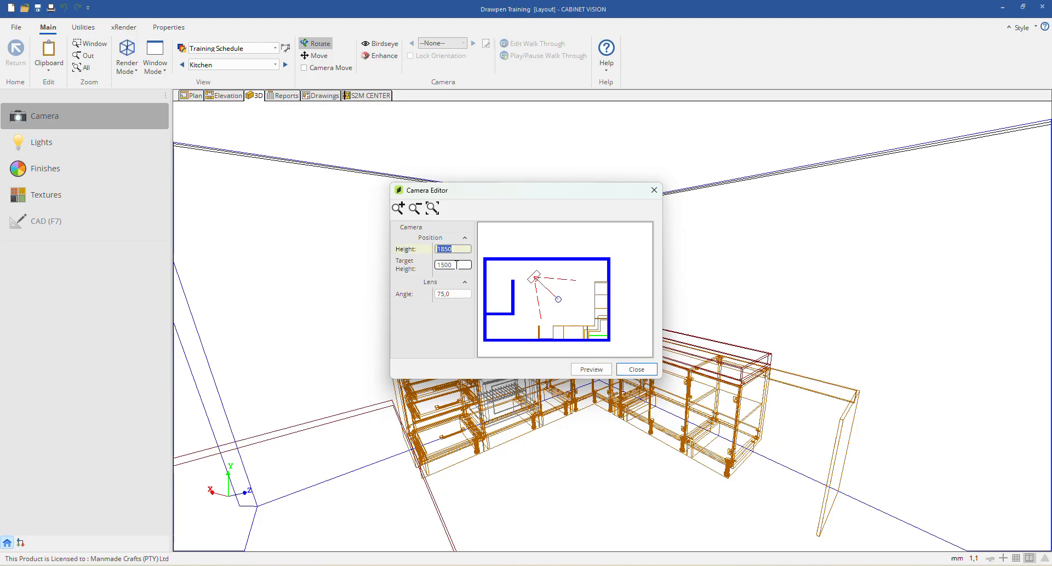
pyautogui.write('1600')
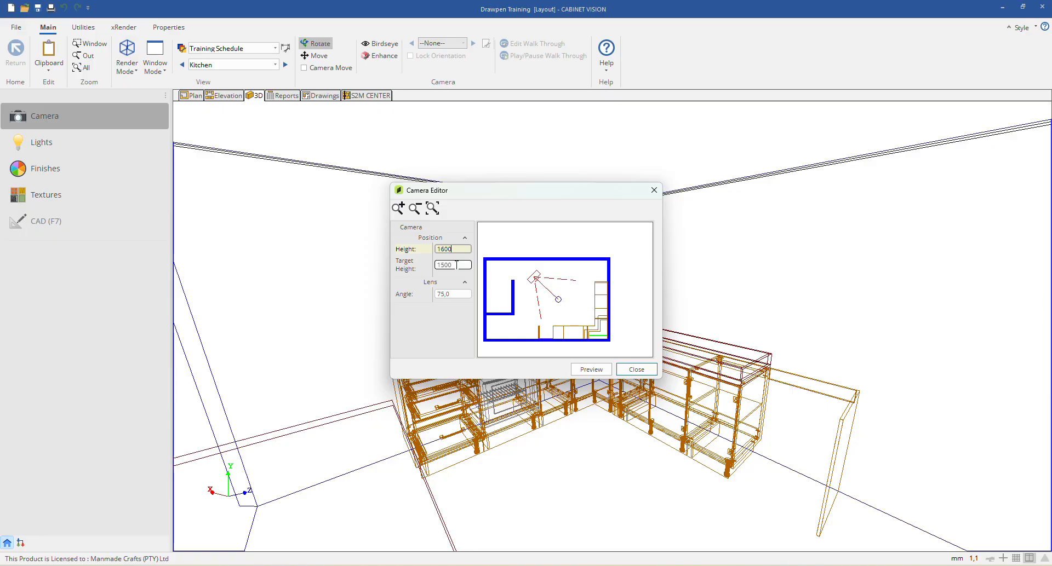
pyautogui.click(595, 367)
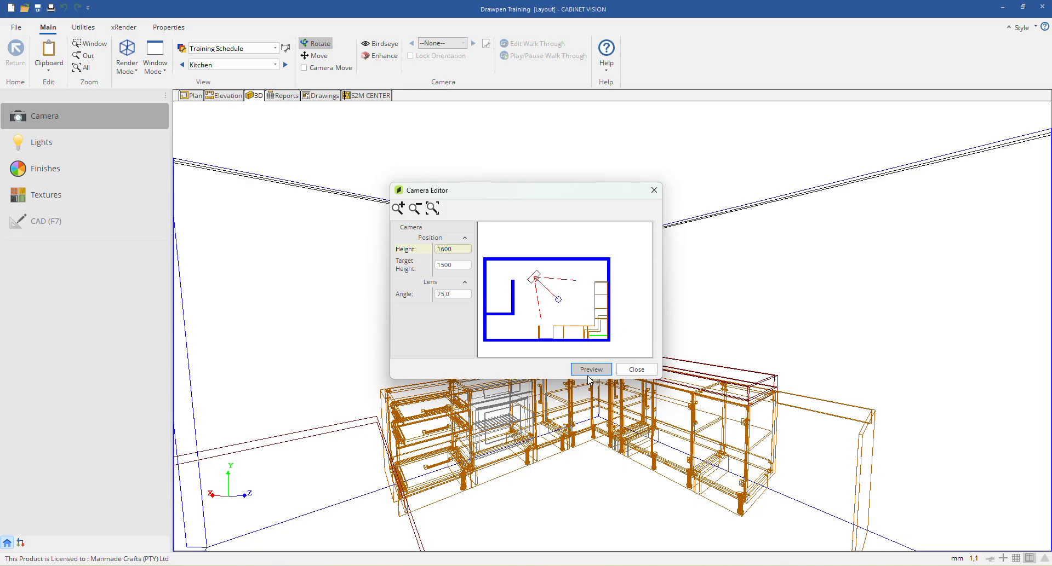
pyautogui.click(635, 369)
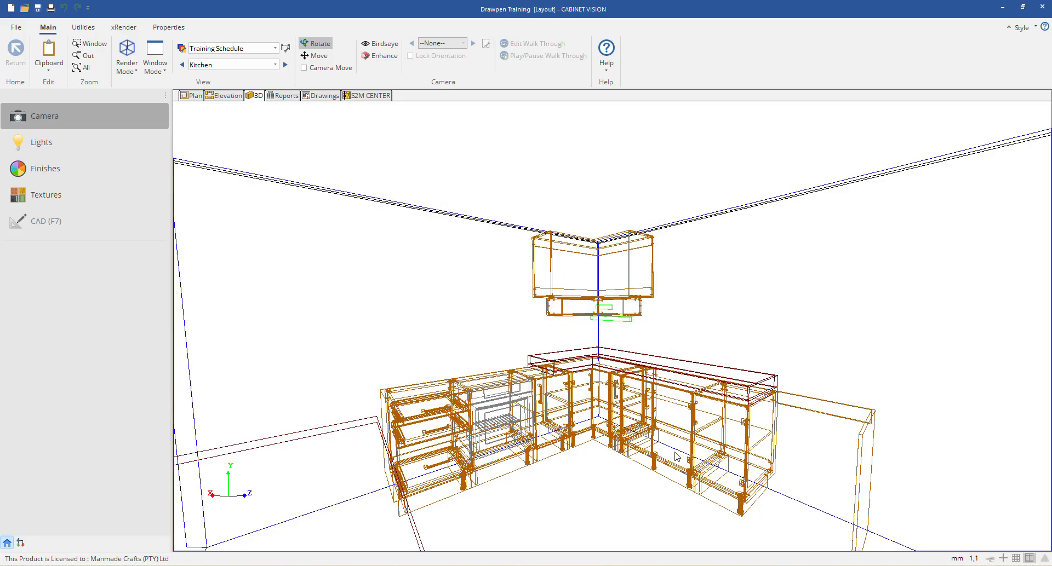
# Step: Display the 3D kitchen in Texture Mode and save the current camera view as View 1
pyautogui.click(127, 57)
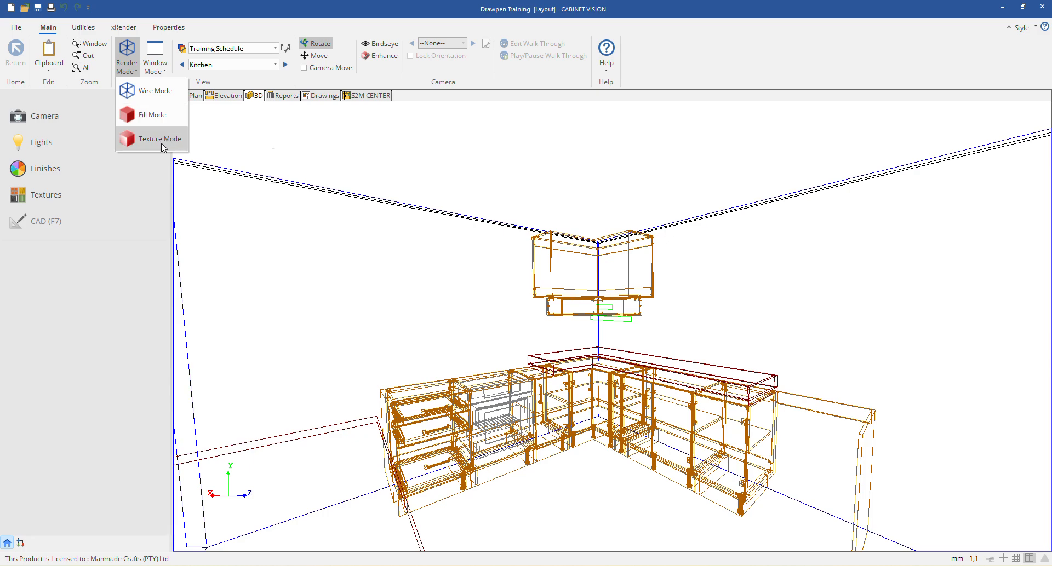
pyautogui.click(157, 141)
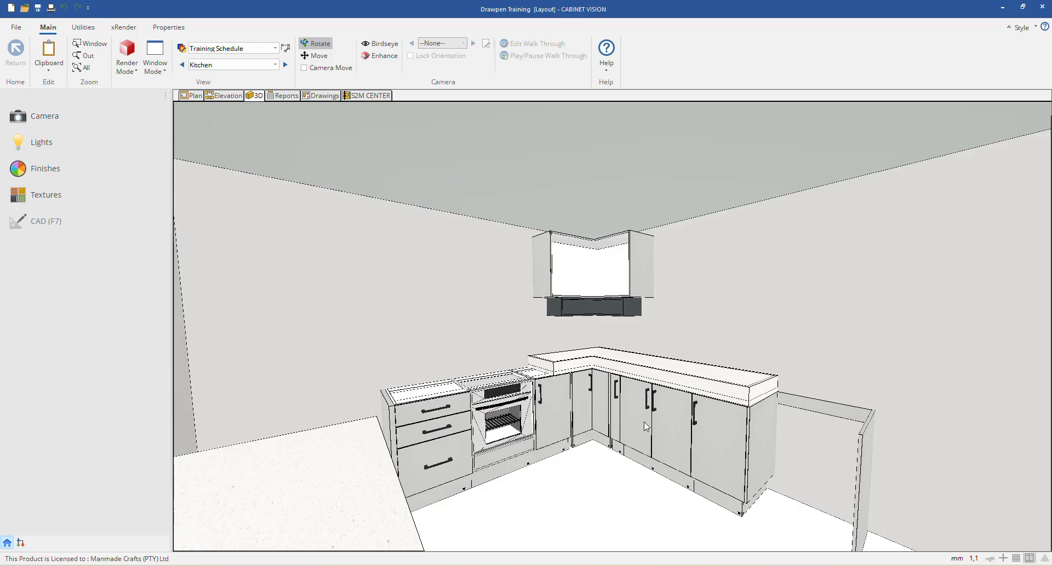
pyautogui.rightClick(386, 290)
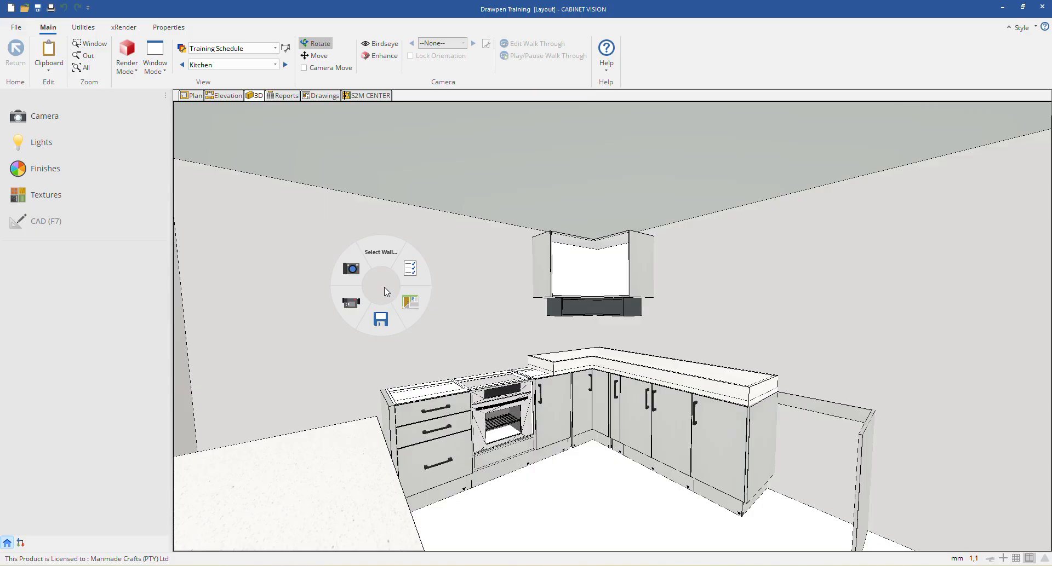
pyautogui.click(382, 321)
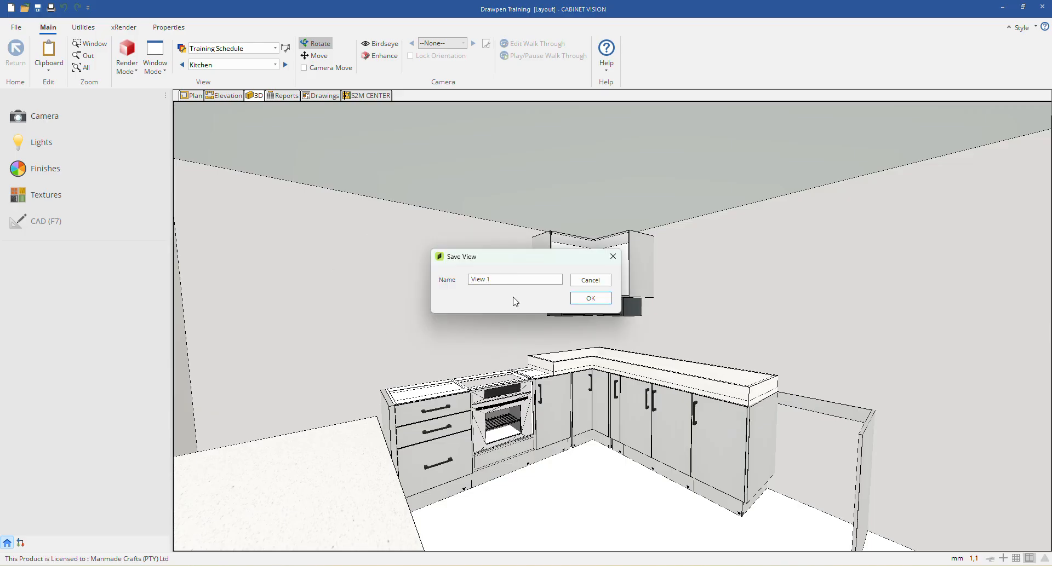
pyautogui.click(590, 298)
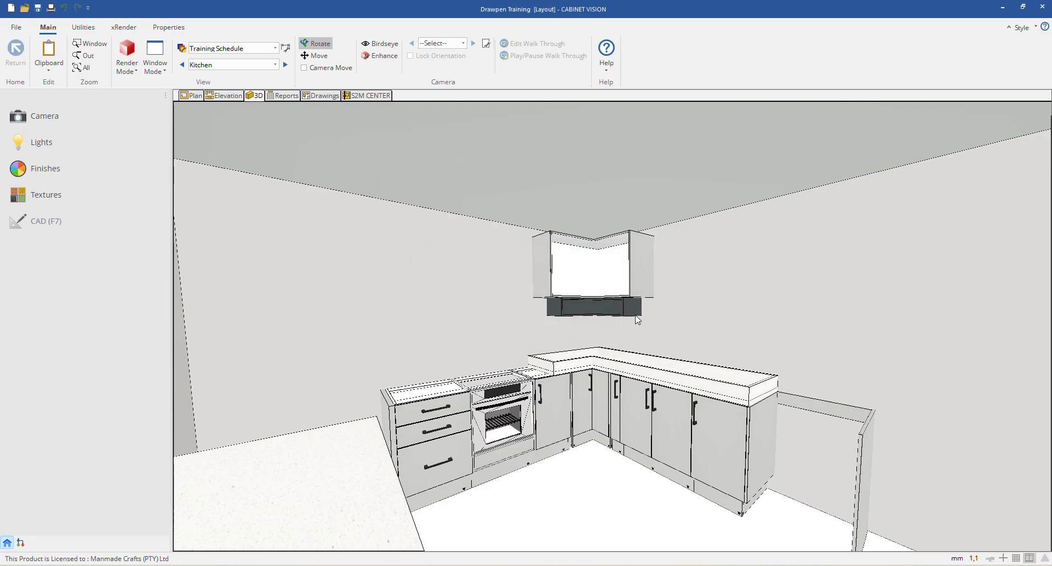
# Step: Reposition the camera beside the inner partition wall, facing the oven wall, with height 1400, and preview the view
pyautogui.click(67, 122)
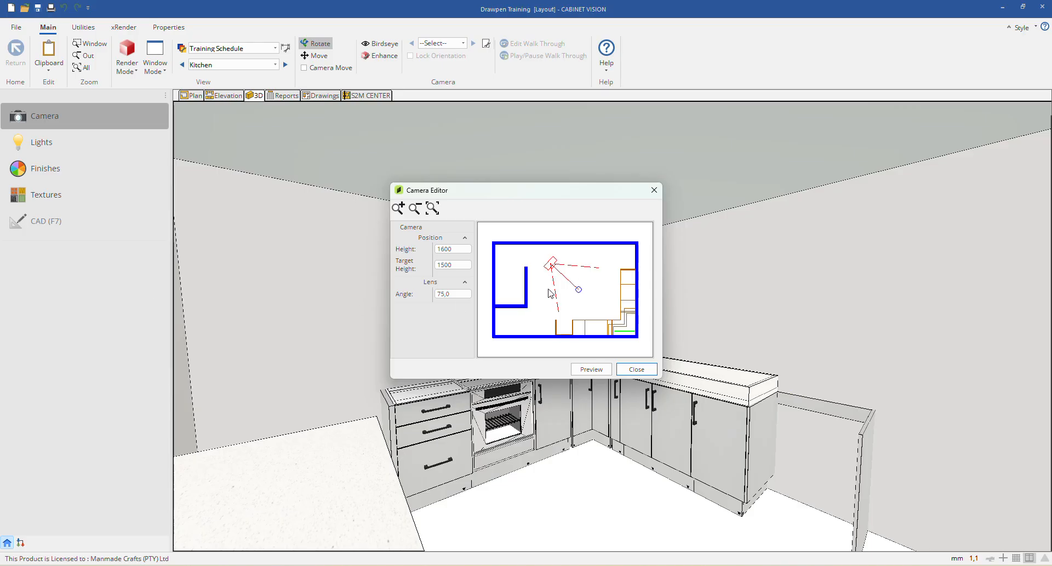
pyautogui.moveTo(547, 297); pyautogui.dragTo(590, 299)
pyautogui.click(460, 250)
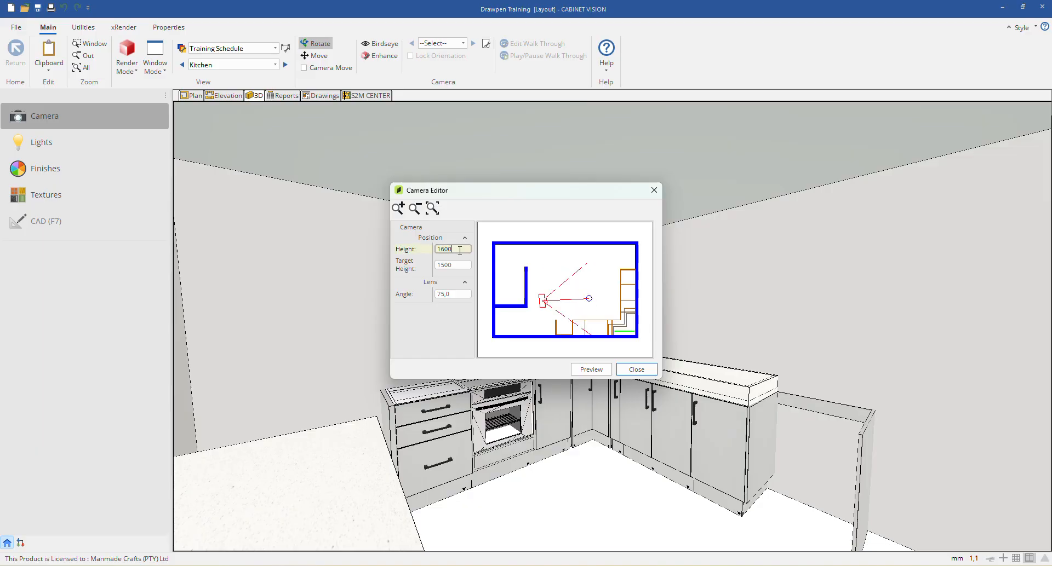
pyautogui.doubleClick(460, 250)
pyautogui.write('1400')
pyautogui.click(591, 369)
pyautogui.click(636, 369)
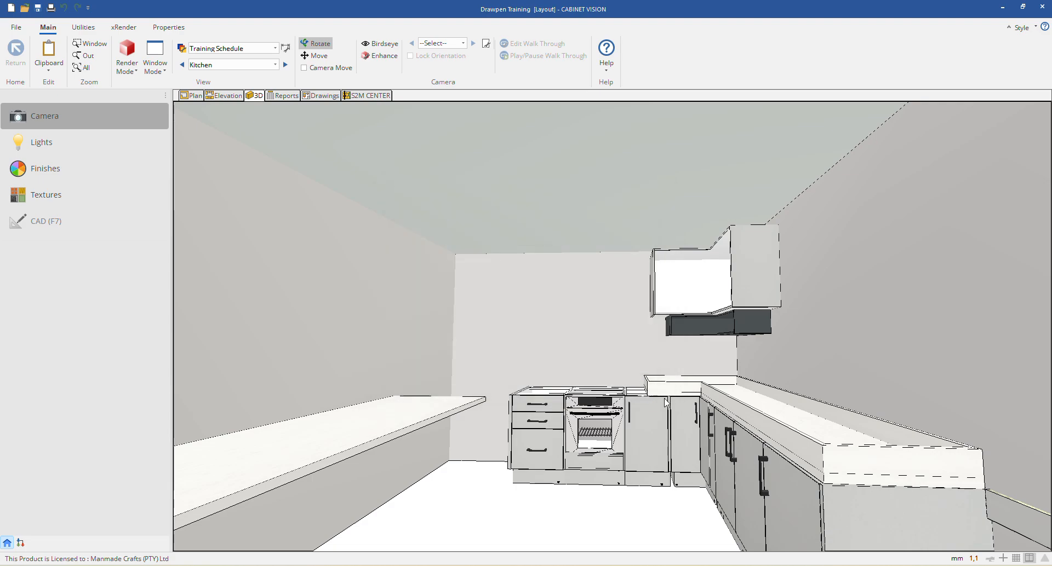
# Step: Save the current 3D camera view as View 2
pyautogui.rightClick(665, 403)
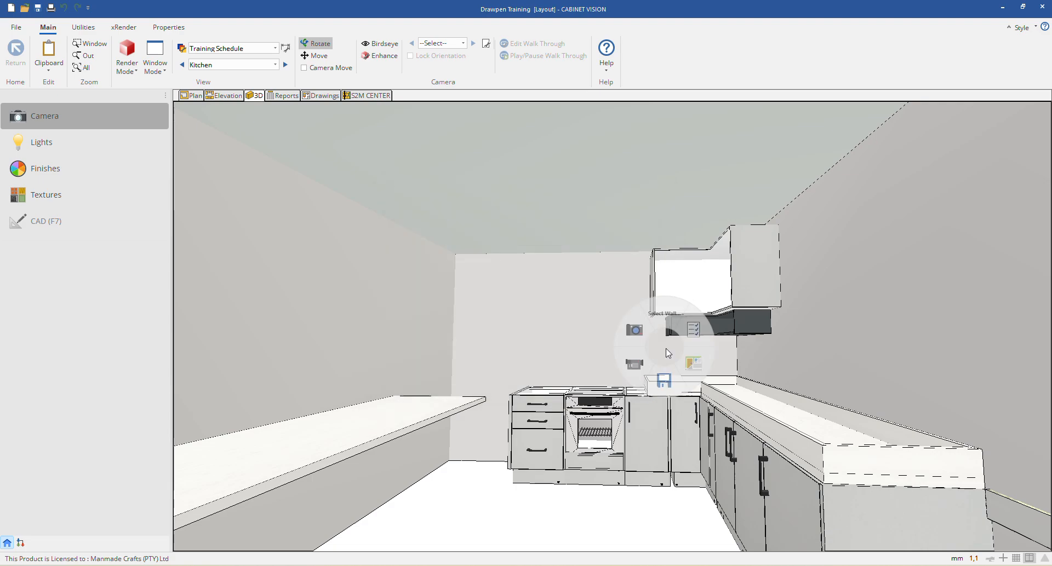
pyautogui.click(665, 382)
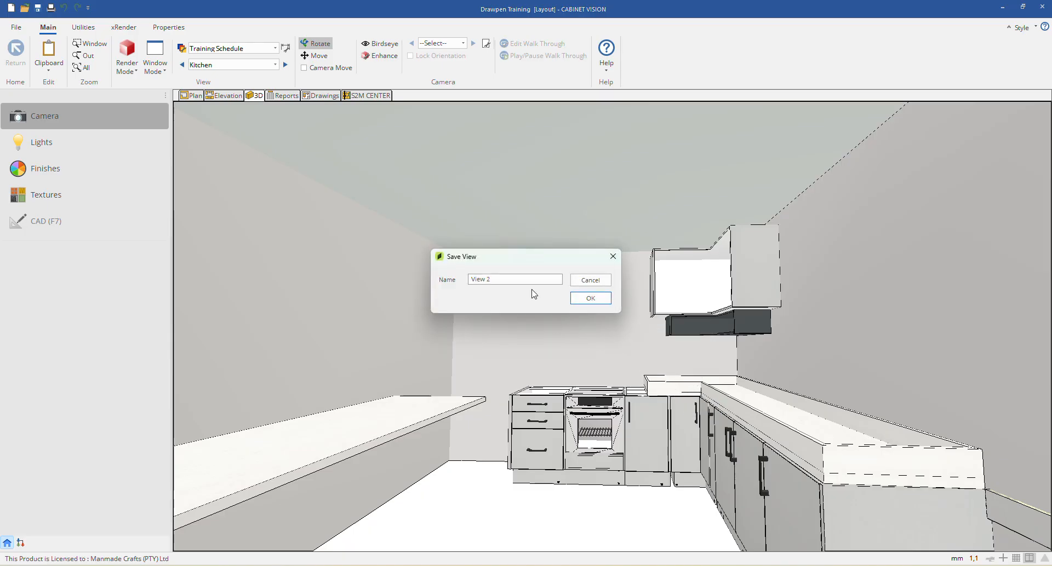
pyautogui.click(592, 298)
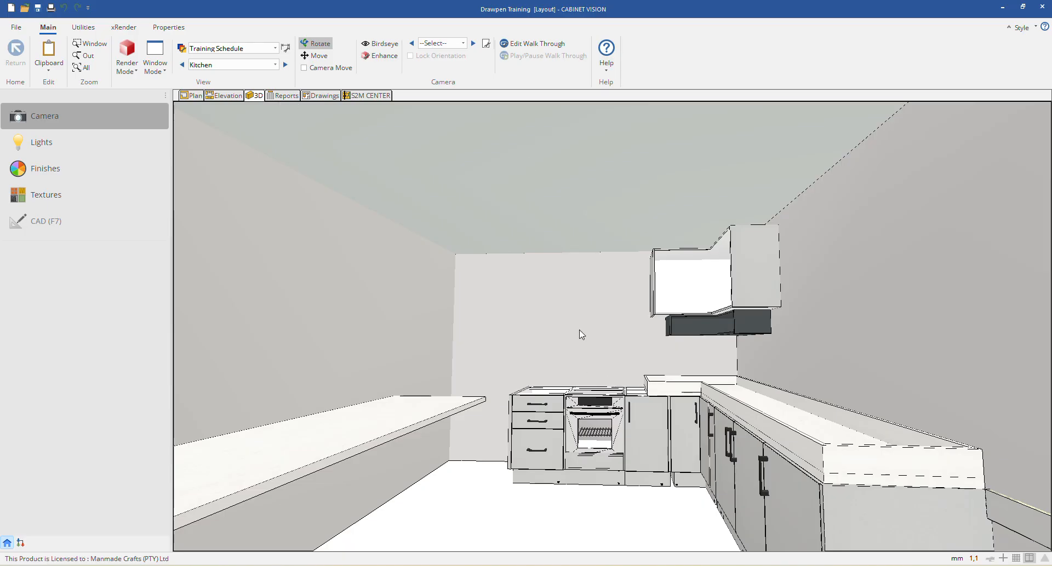
# Step: Orbit away from the saved camera position and recall View 1 and View 2 to check both saved views
pyautogui.click(198, 95)
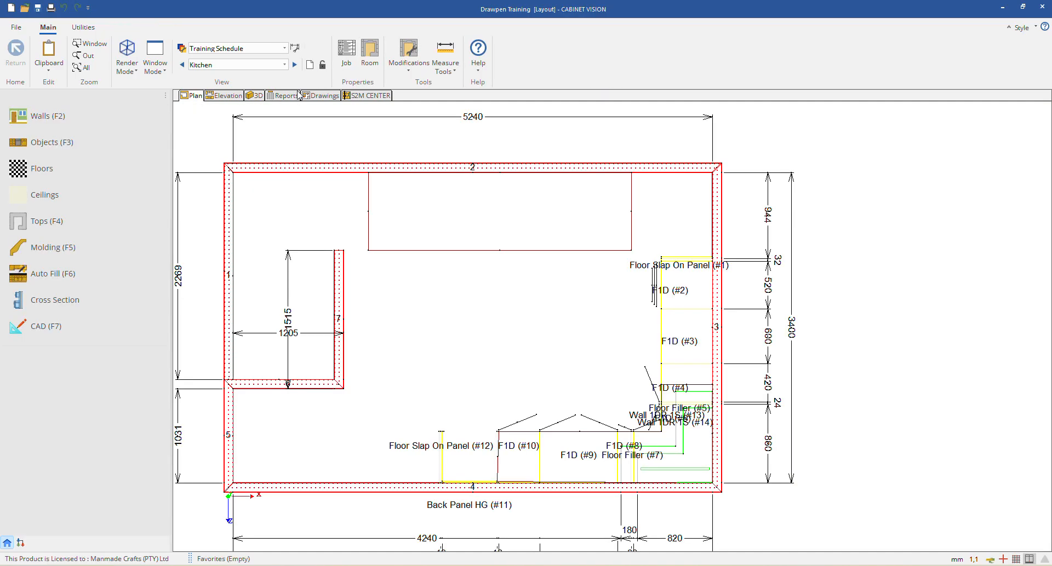
pyautogui.click(255, 95)
pyautogui.moveTo(382, 297); pyautogui.dragTo(570, 190)
pyautogui.moveTo(333, 349); pyautogui.dragTo(632, 320)
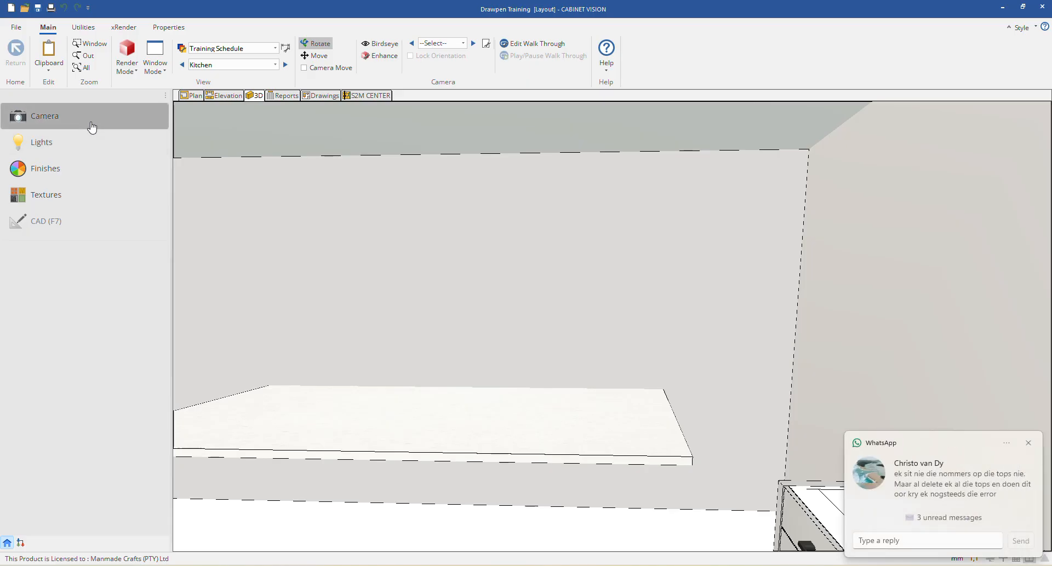
pyautogui.click(1030, 446)
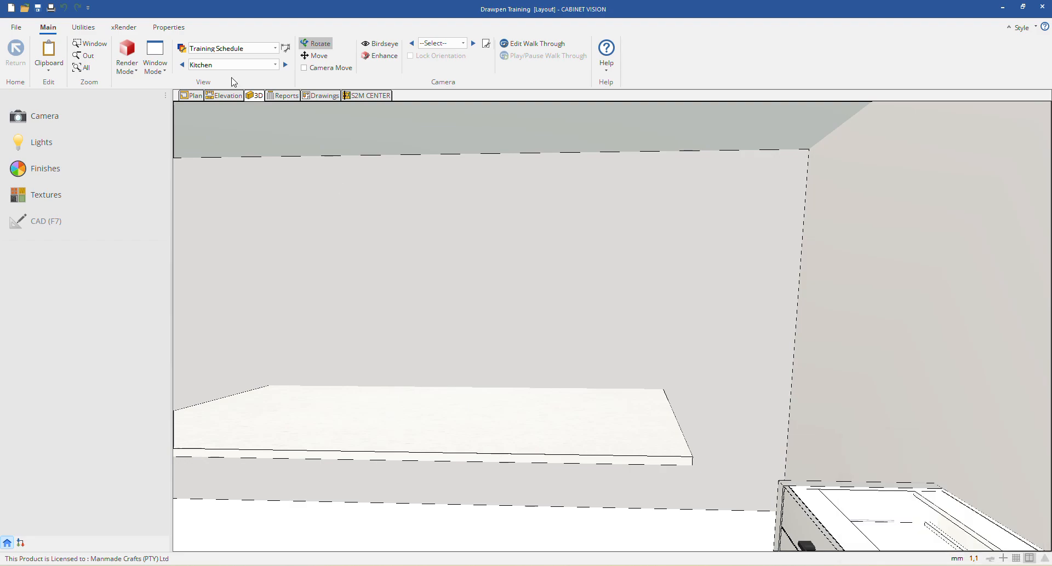
pyautogui.click(447, 44)
pyautogui.click(439, 58)
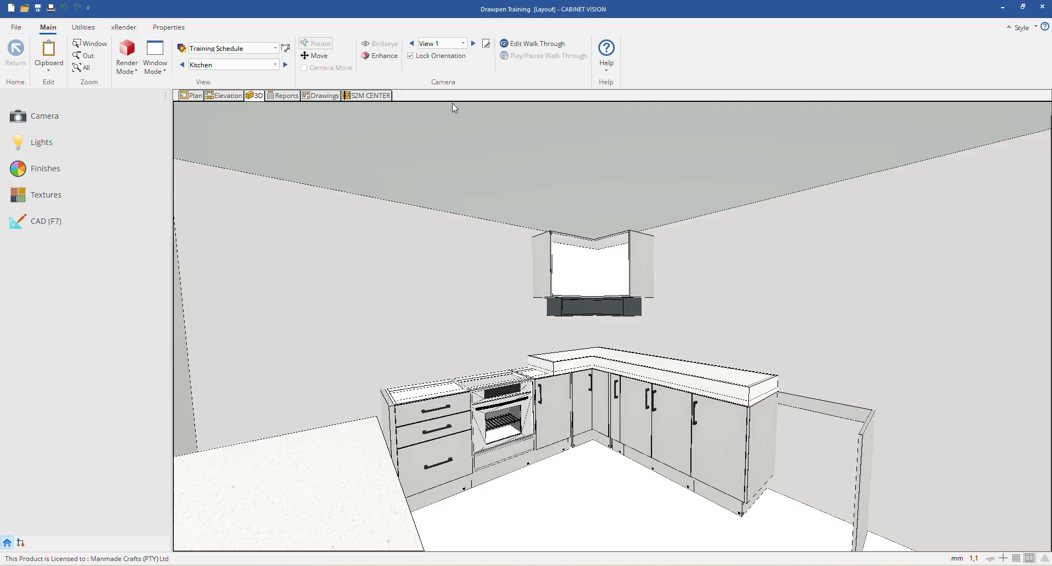
pyautogui.click(446, 43)
pyautogui.click(436, 65)
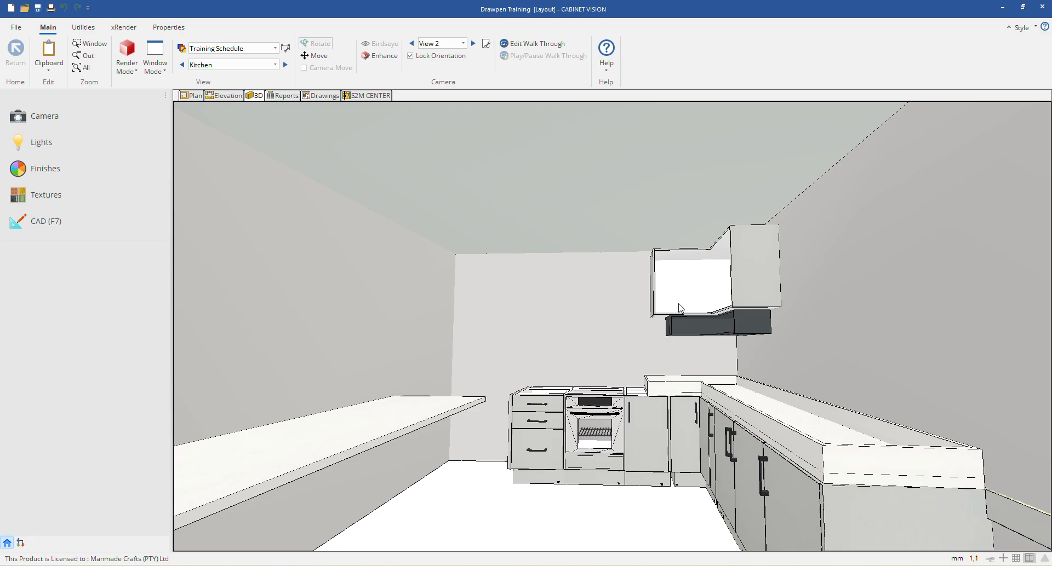
# Step: Render the kitchen's View 2 as a Full Architectural rendering and close the rendered image to return to the 3D model
pyautogui.click(124, 27)
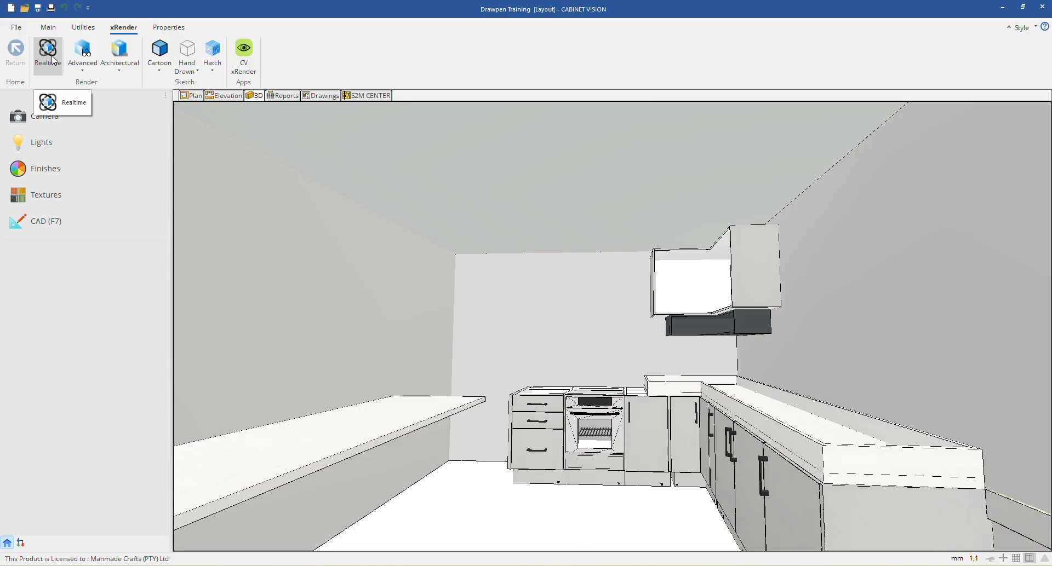
pyautogui.click(81, 71)
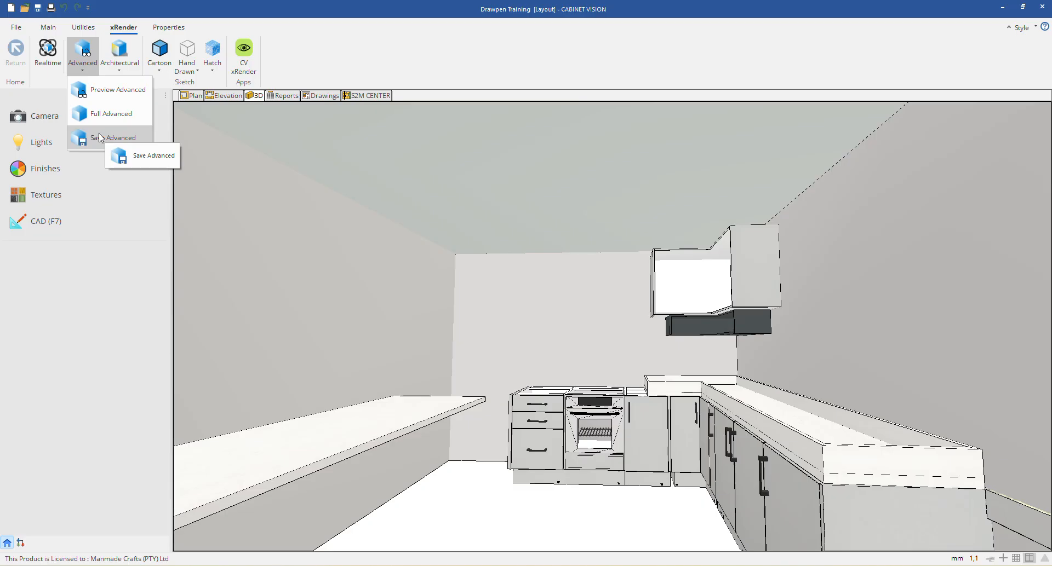
pyautogui.click(124, 70)
pyautogui.click(125, 70)
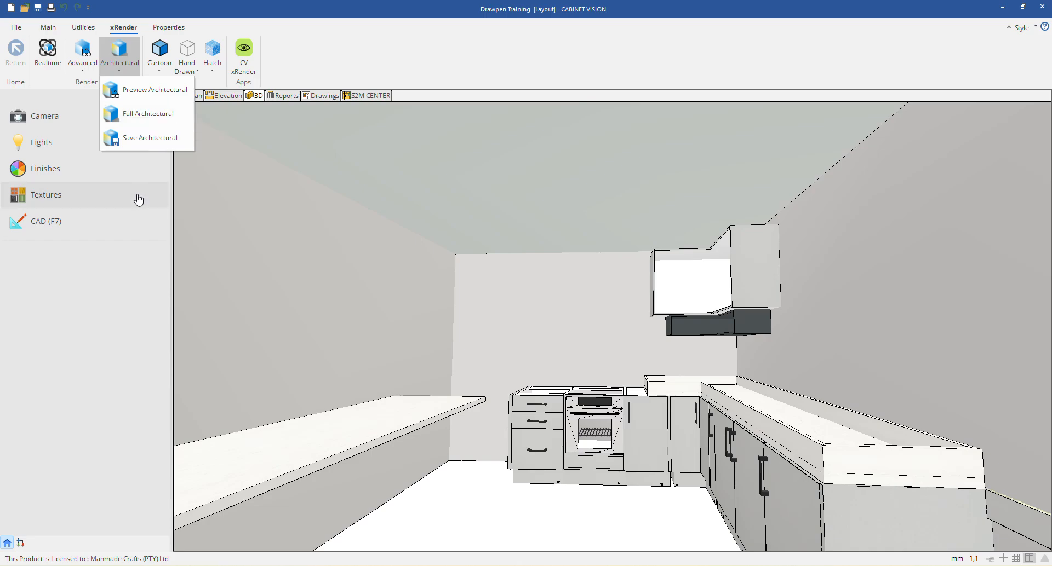
pyautogui.click(161, 122)
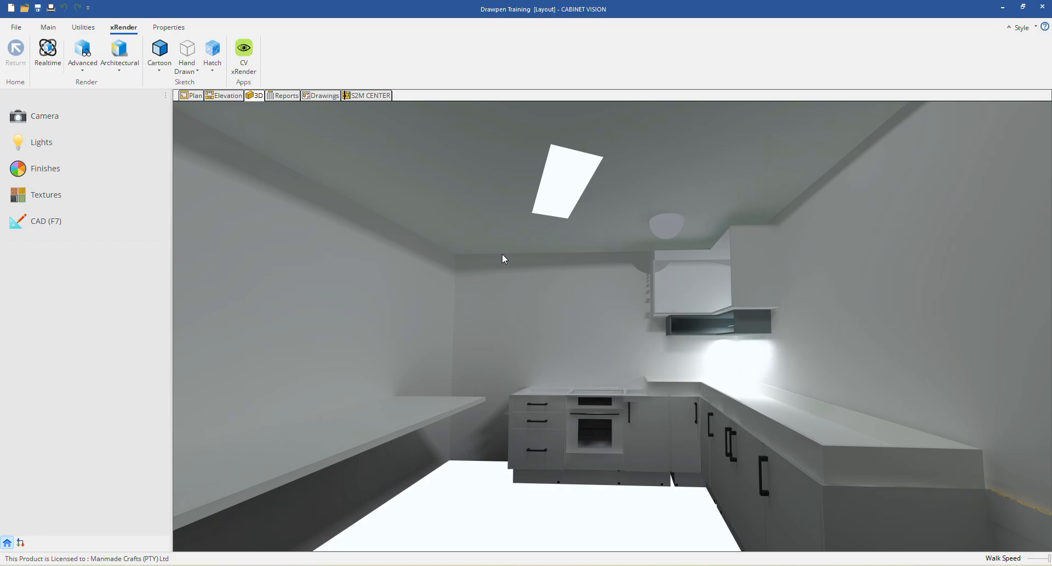
pyautogui.click(662, 339)
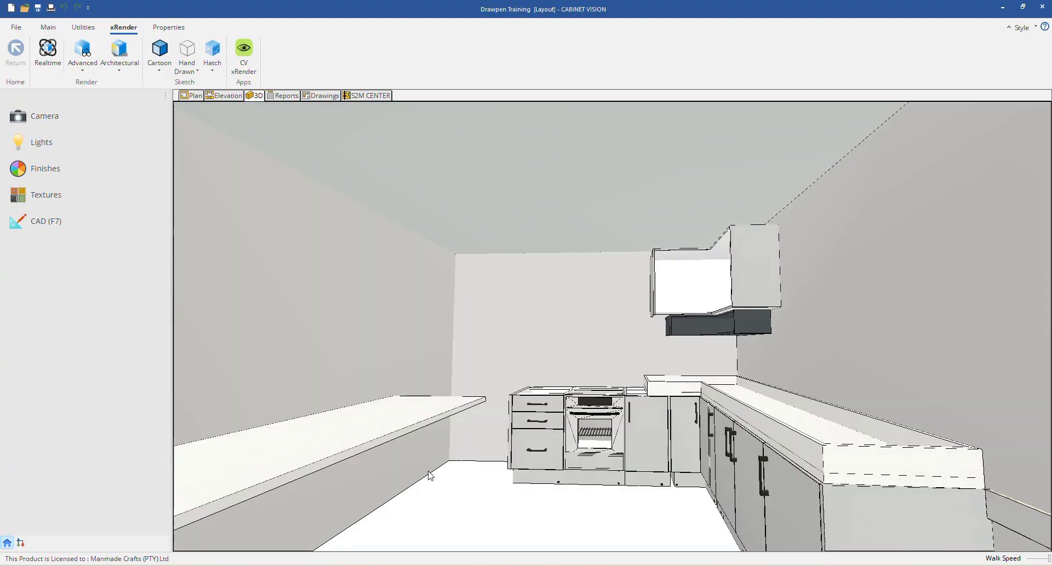
# Step: Open the current kitchen view in the separate CV xRender application
pyautogui.click(161, 55)
pyautogui.click(213, 55)
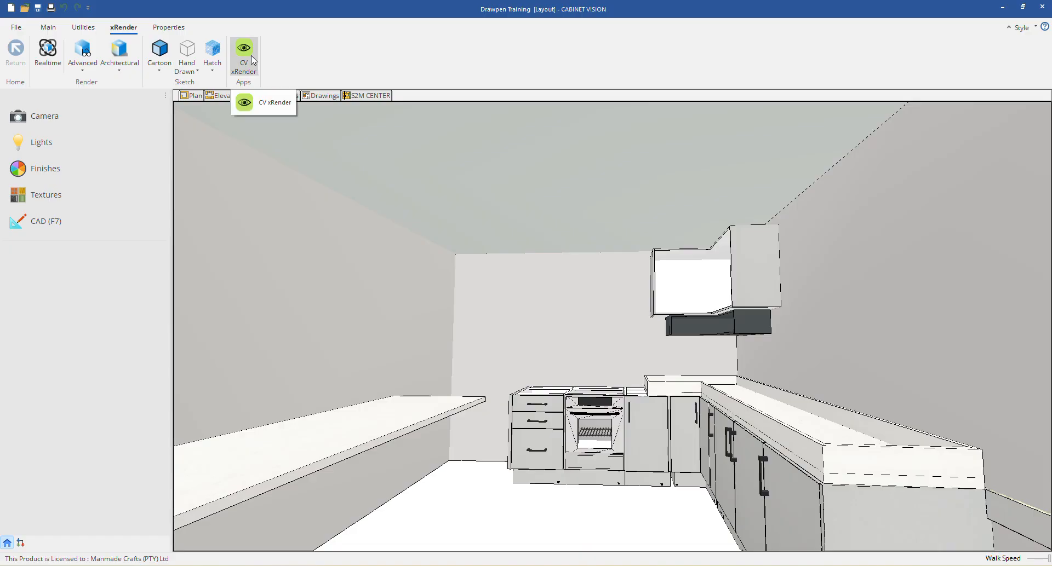
pyautogui.click(253, 60)
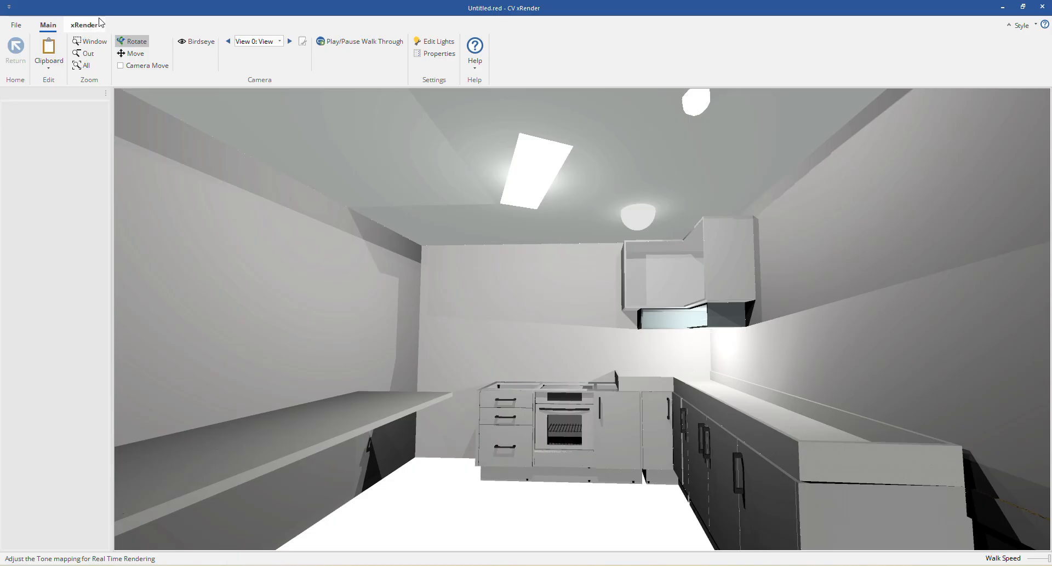
# Step: Check the Architectural render options and camera and light settings in CV xRender, and exit back to CABINET VISION
pyautogui.click(85, 26)
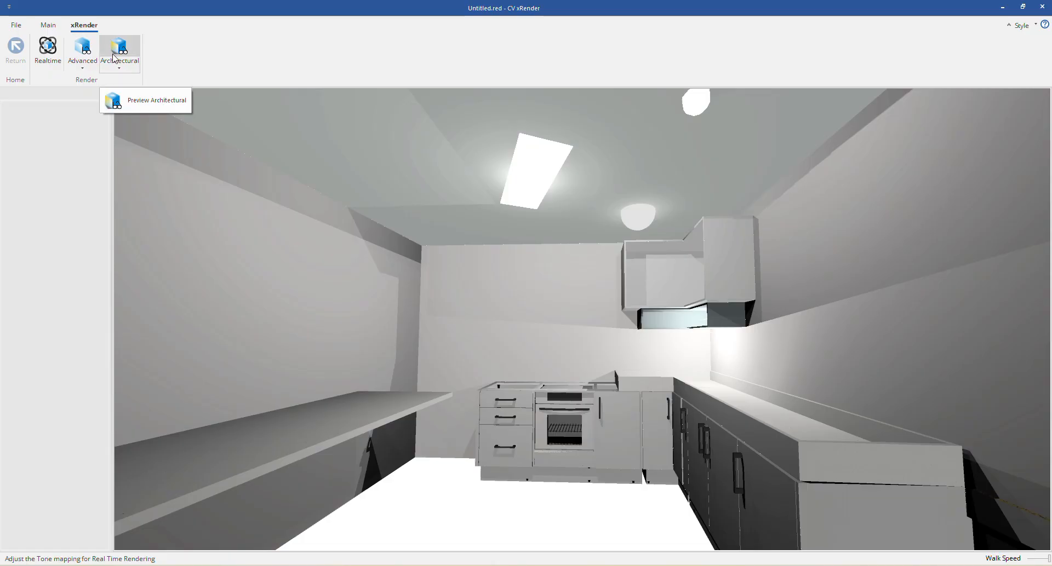
pyautogui.click(114, 56)
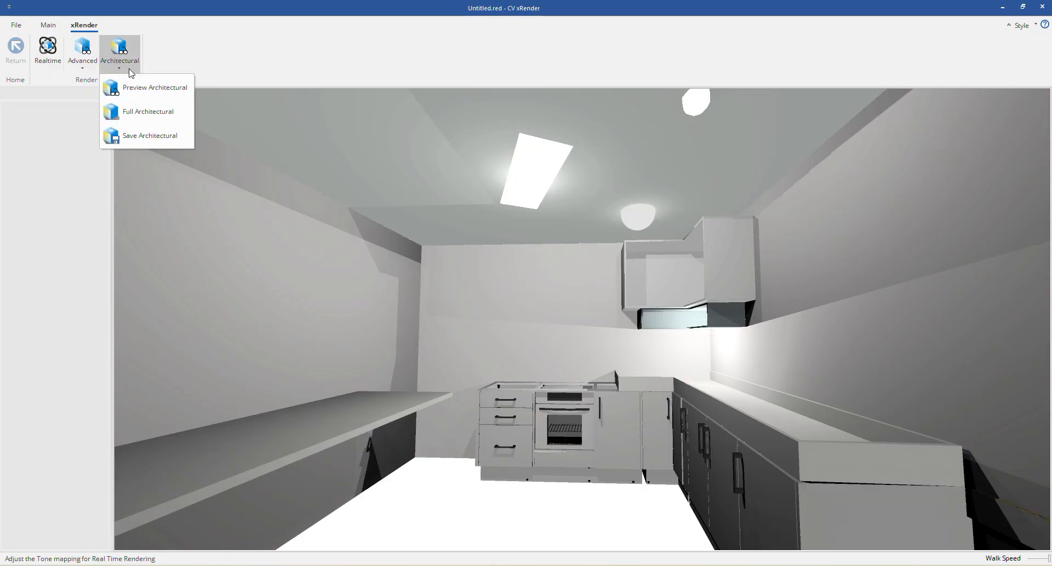
pyautogui.click(154, 111)
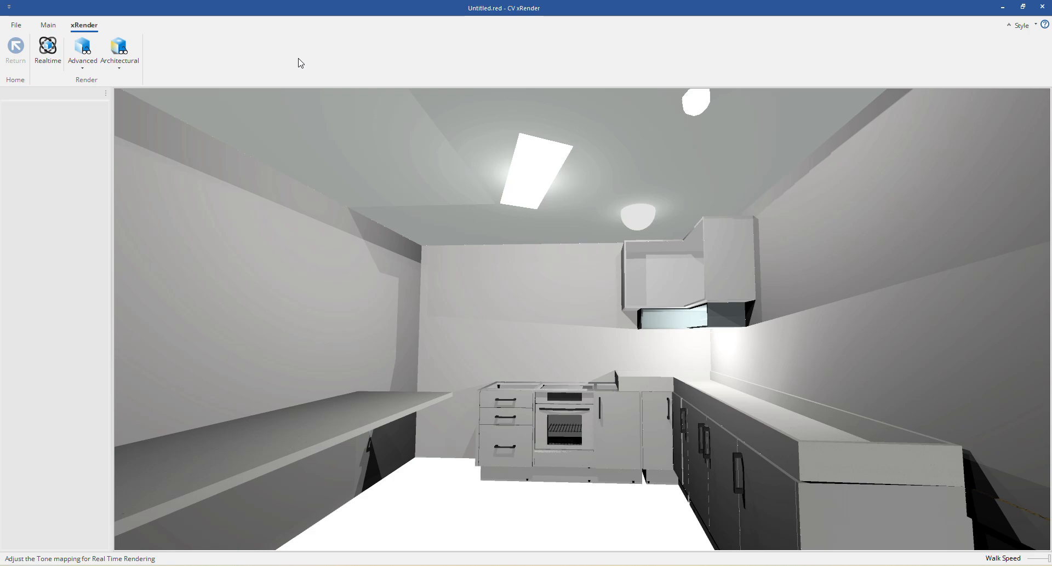
pyautogui.click(55, 25)
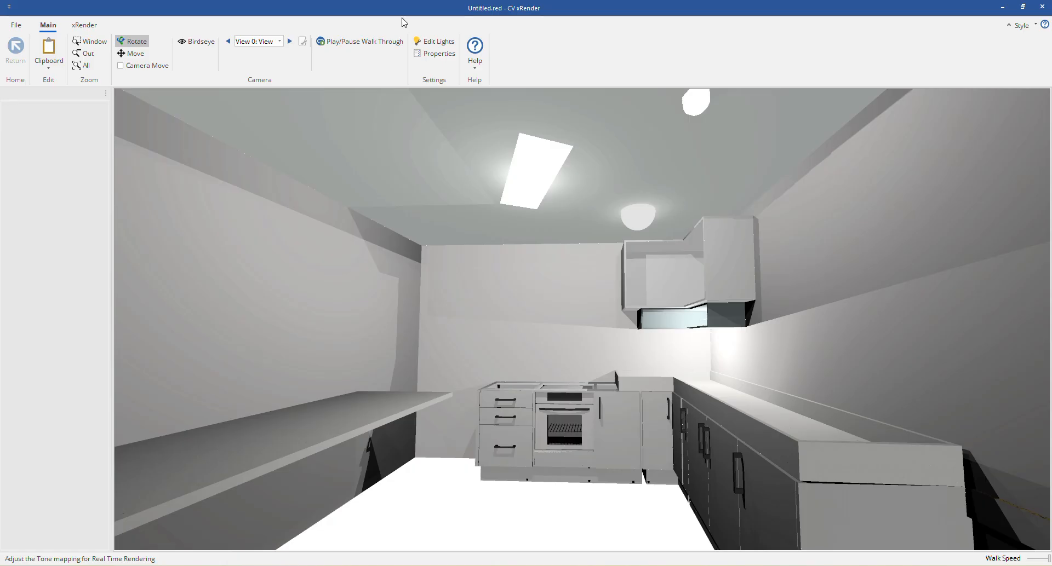
pyautogui.click(16, 25)
pyautogui.click(34, 70)
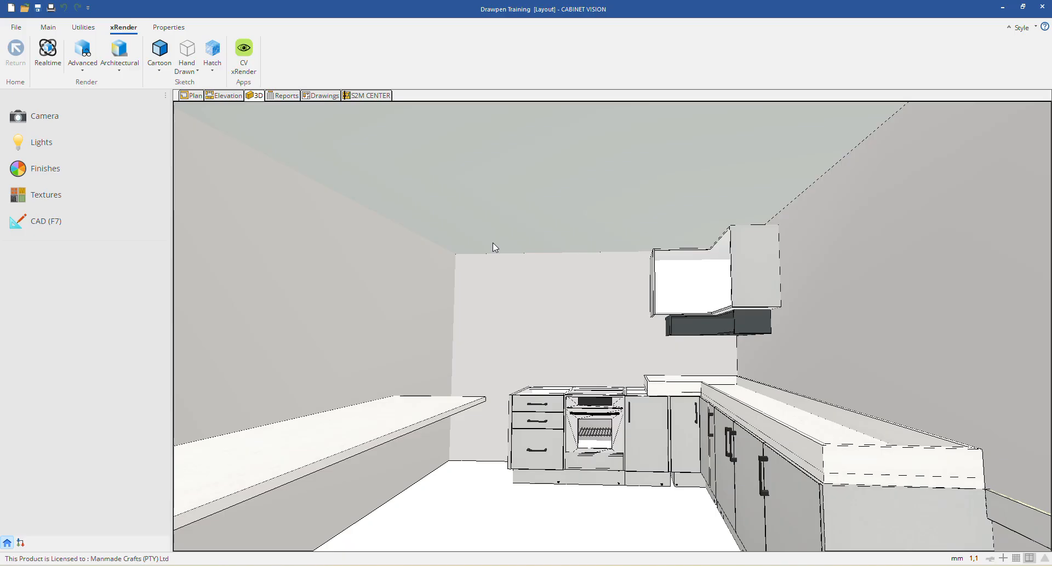
# Step: Check the empty Sheet 1 in the drawings area and return to the kitchen's 3D view
pyautogui.click(314, 97)
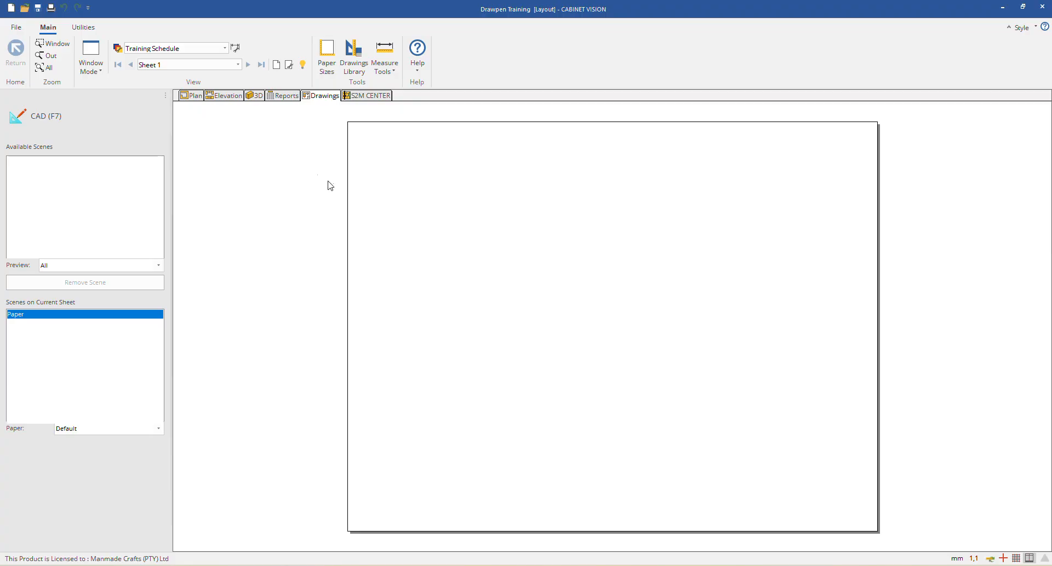
pyautogui.click(274, 96)
pyautogui.click(254, 96)
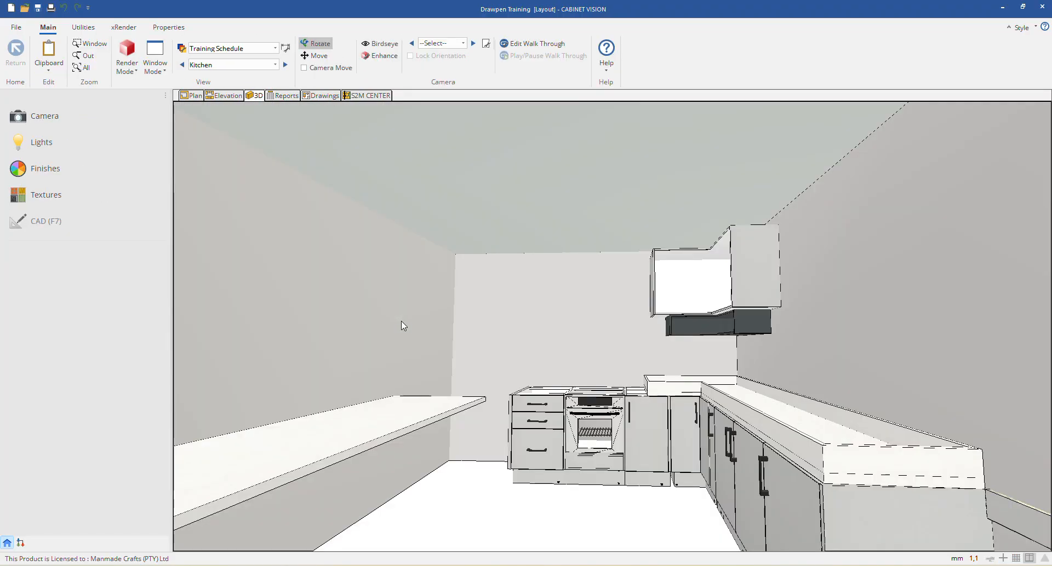
pyautogui.click(400, 208)
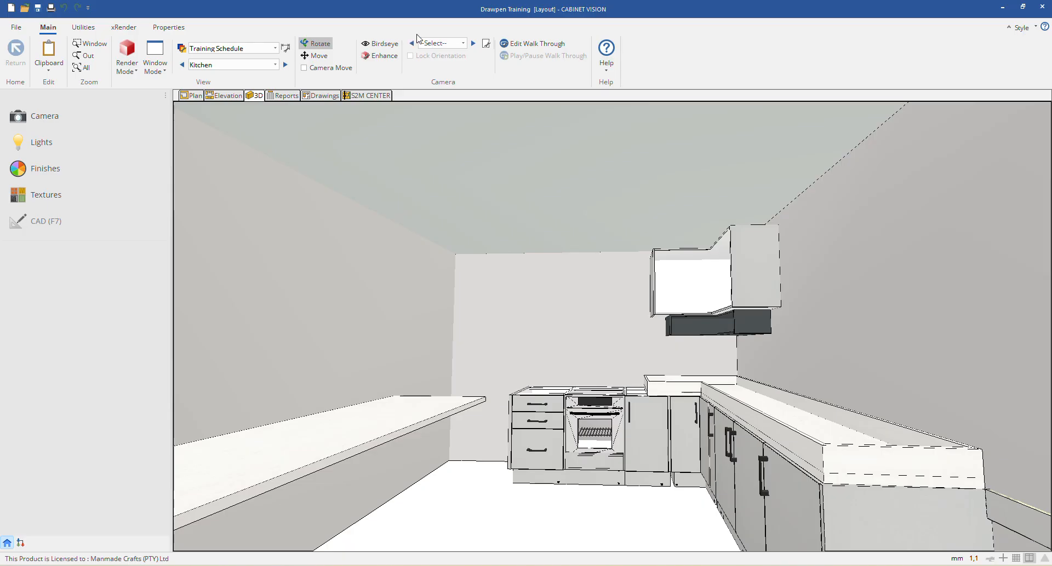